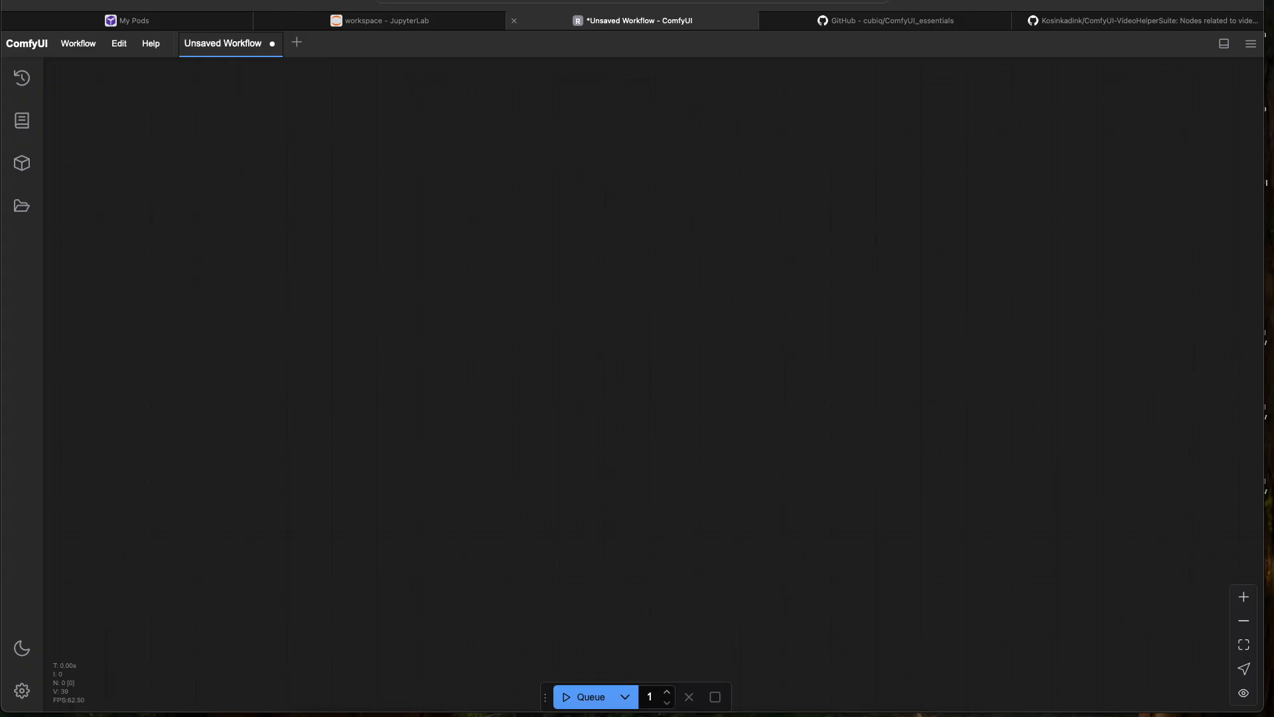
Bring the download_result folder with its MP4 clips into view over the workflow
drag(1, 209, 275, 194)
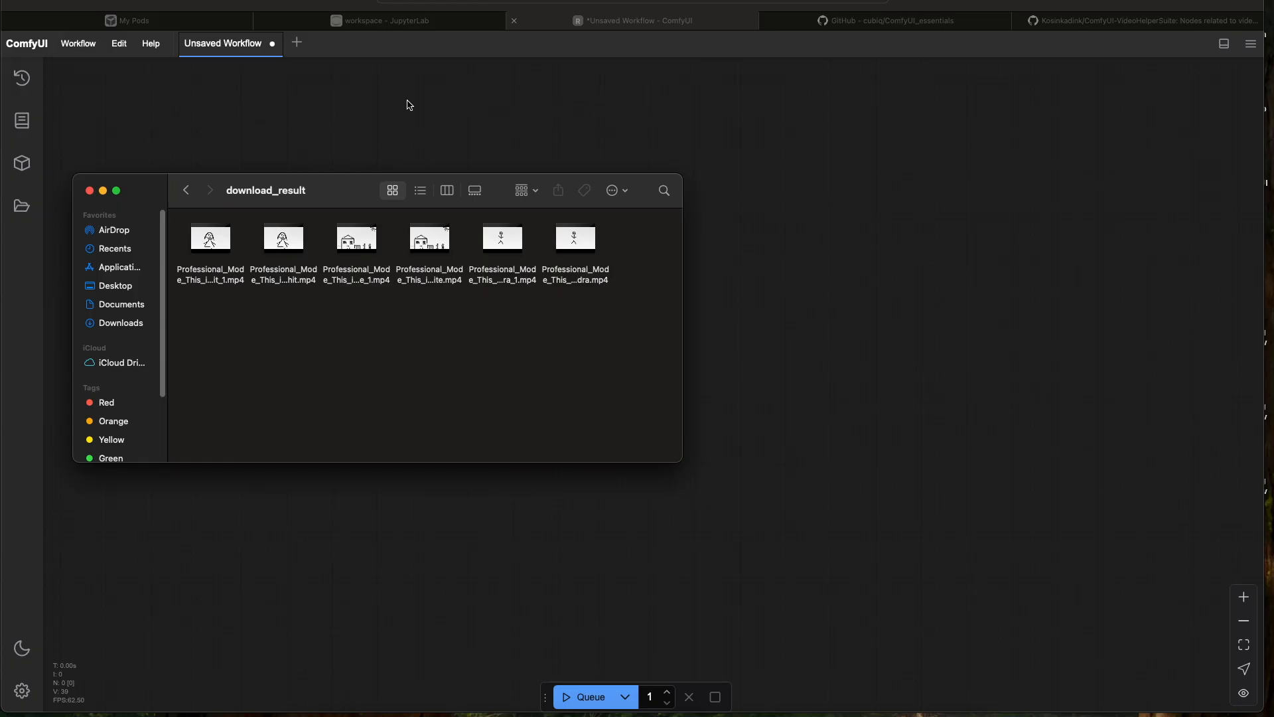
Search the web for "tdrussel pipe diffusion" in a new browser tab and open the tdrussell/diffusion-pipe GitHub repository
click(1219, 0)
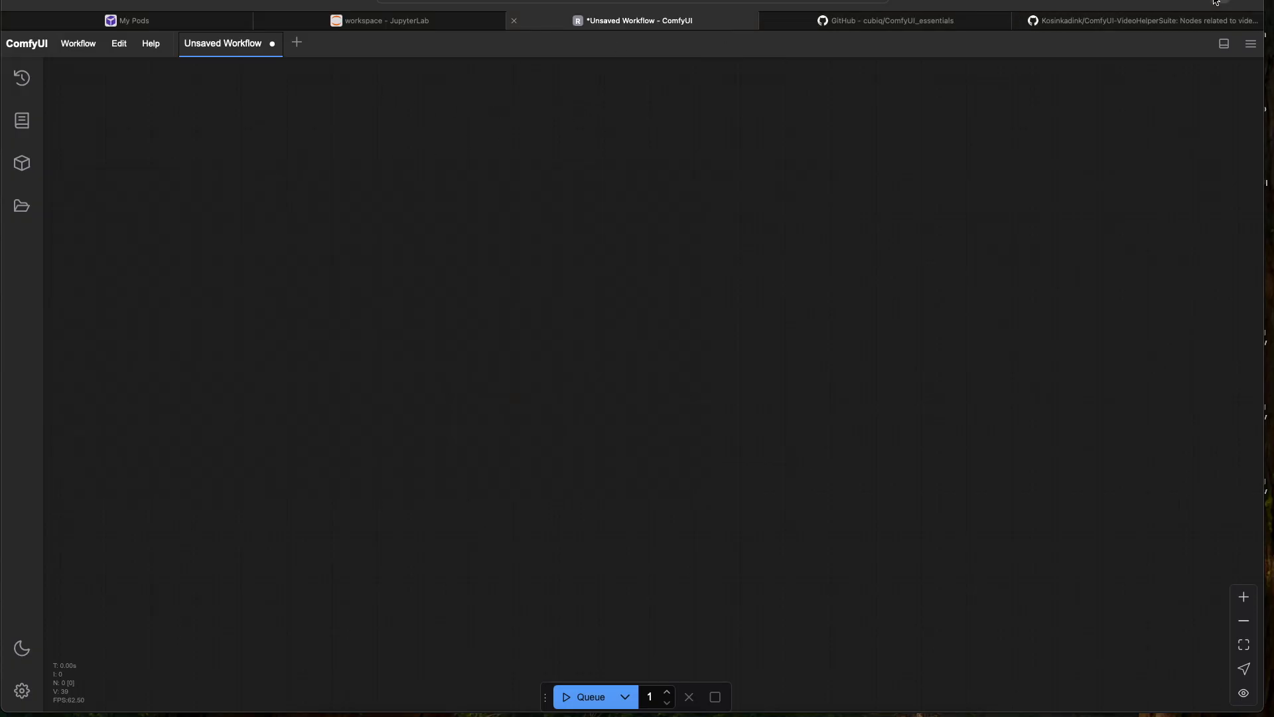
text(t)
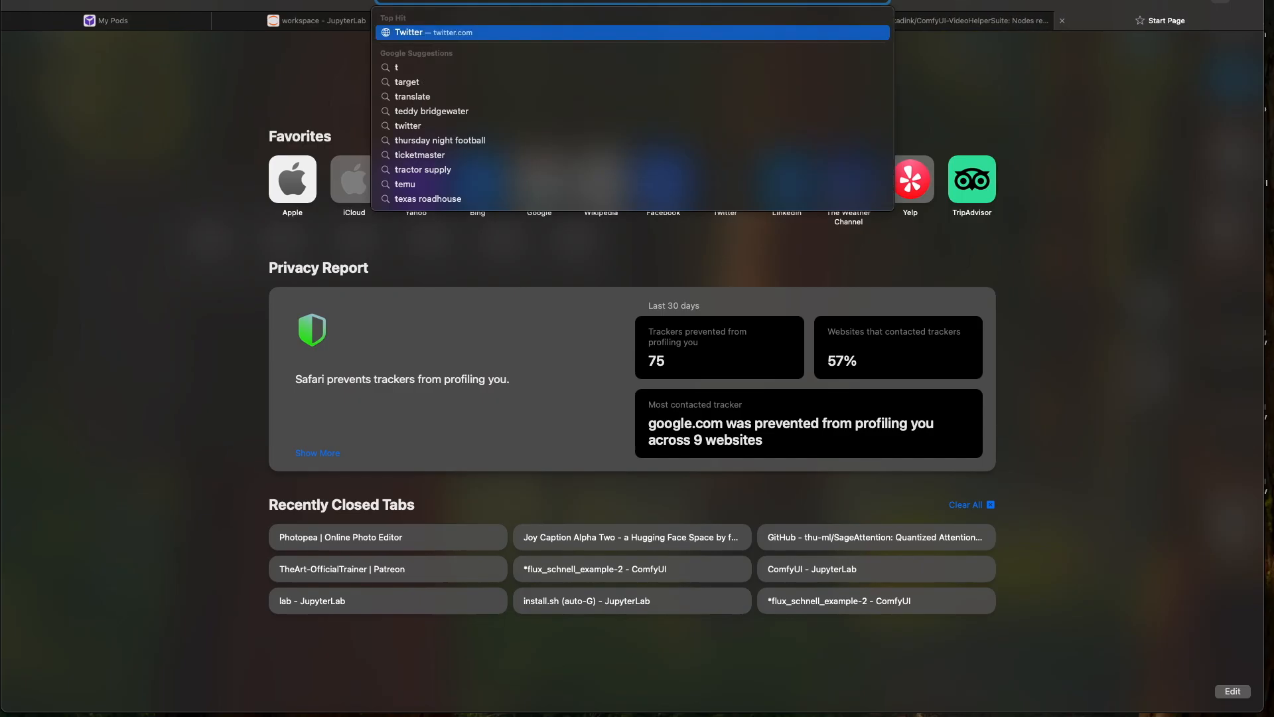
text(drussel pip)
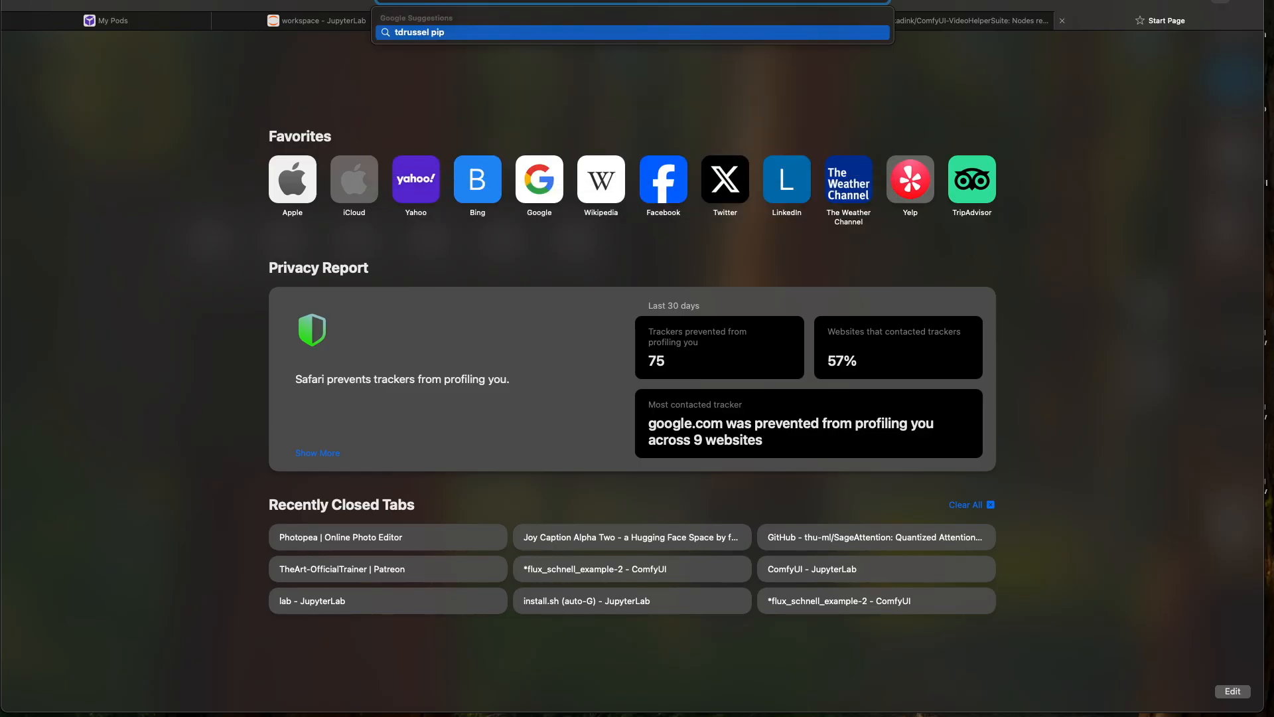
text(e diffusion)
key(Return)
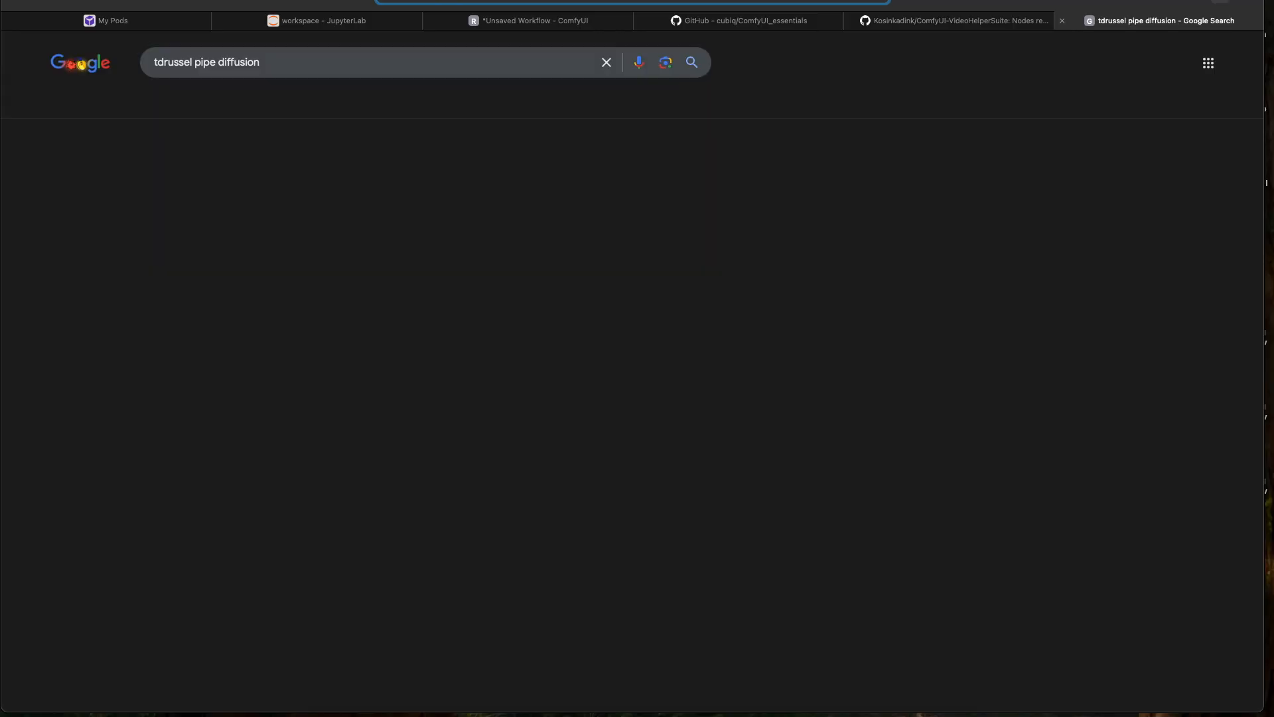
click(304, 203)
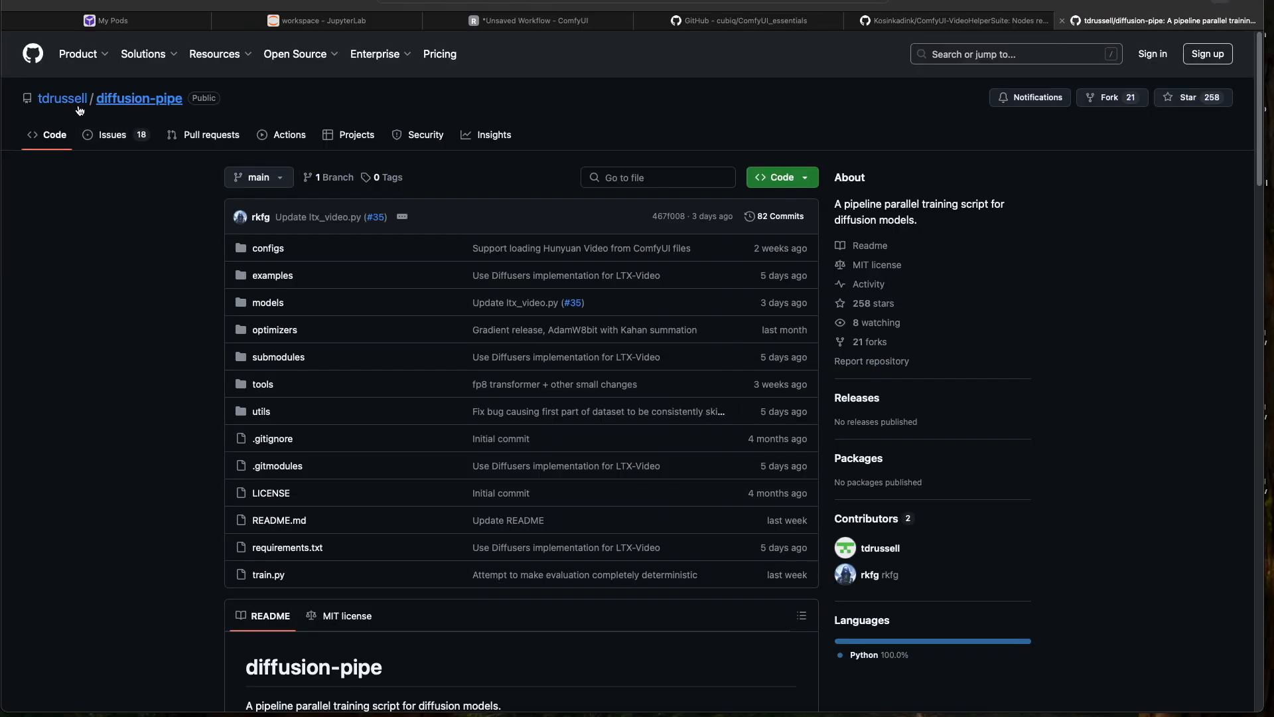
Examine the README's HunyuanVideo VRAM requirements for image-only LoRA training, including the suggested resolution
scroll(393, 189, down, 10)
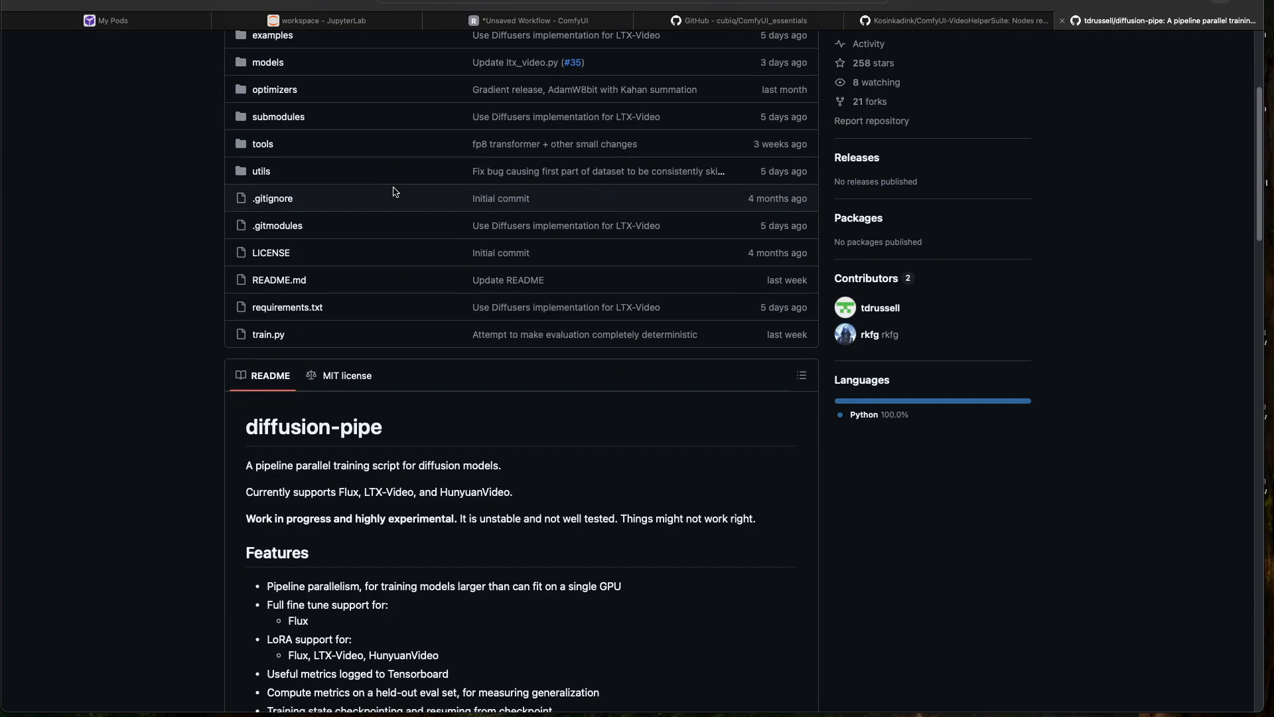
scroll(345, 136, down, 3)
scroll(345, 139, down, 15)
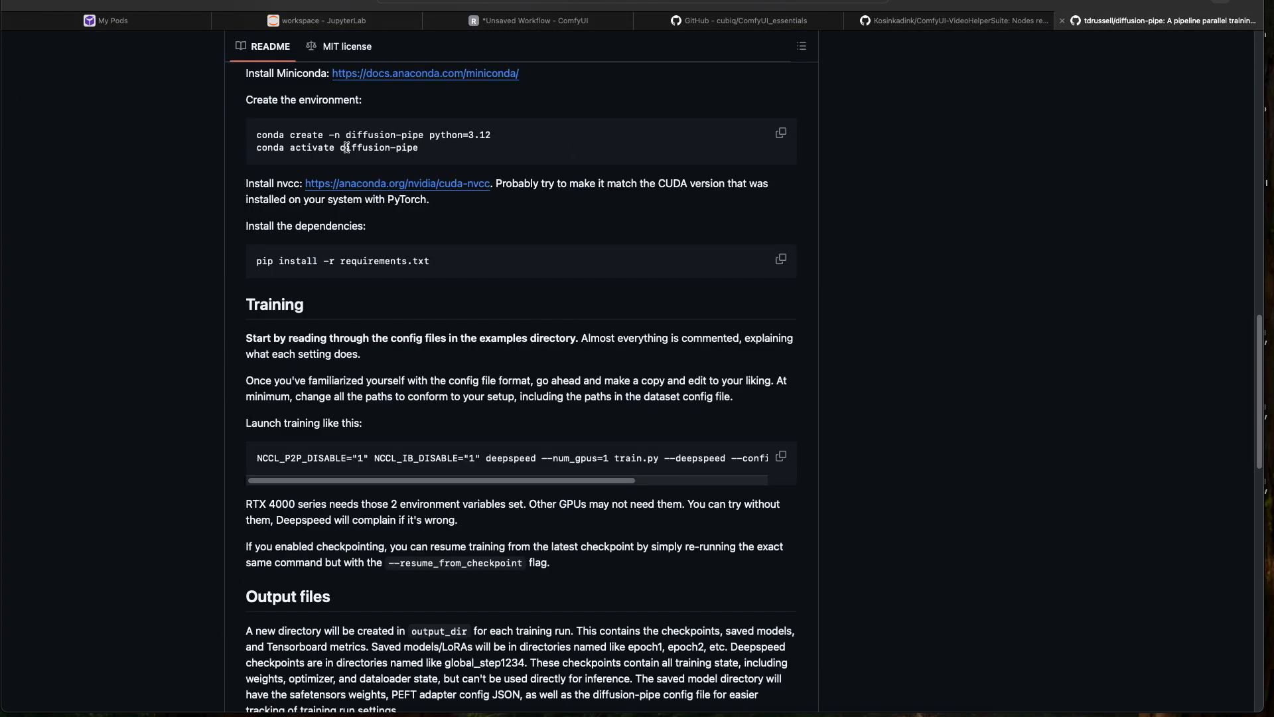
scroll(347, 147, down, 3)
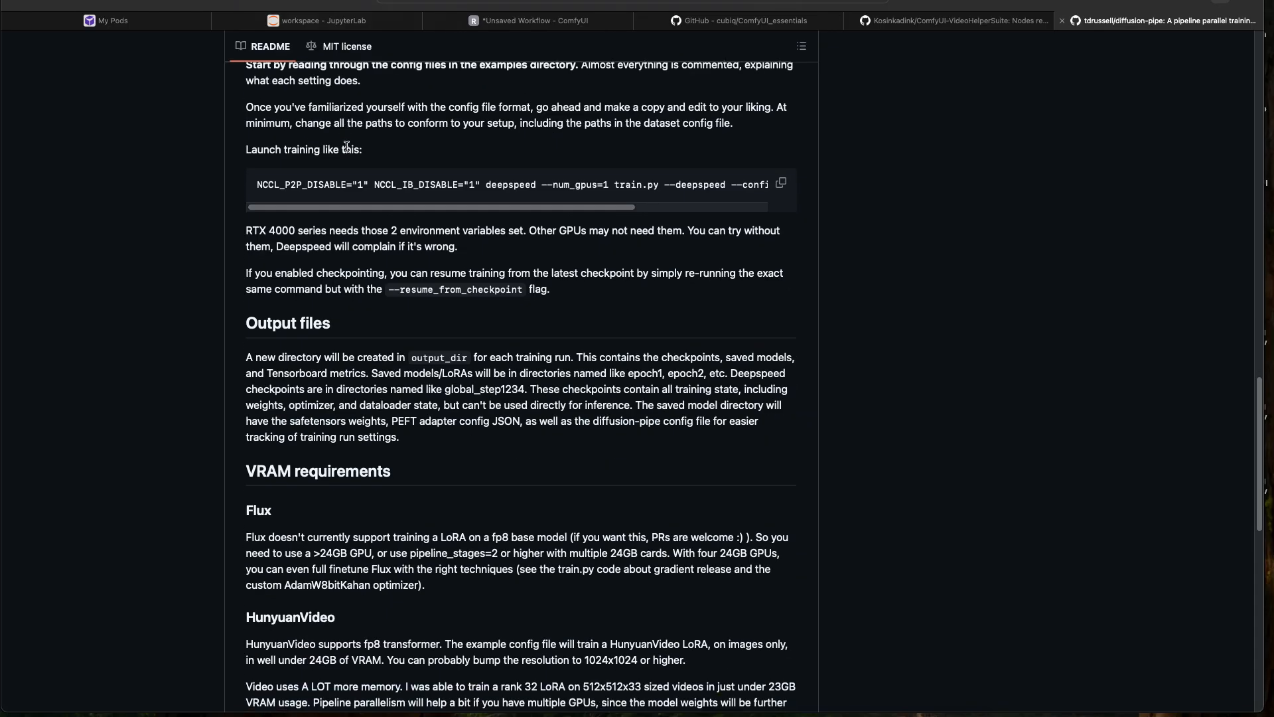
scroll(348, 144, down, 2)
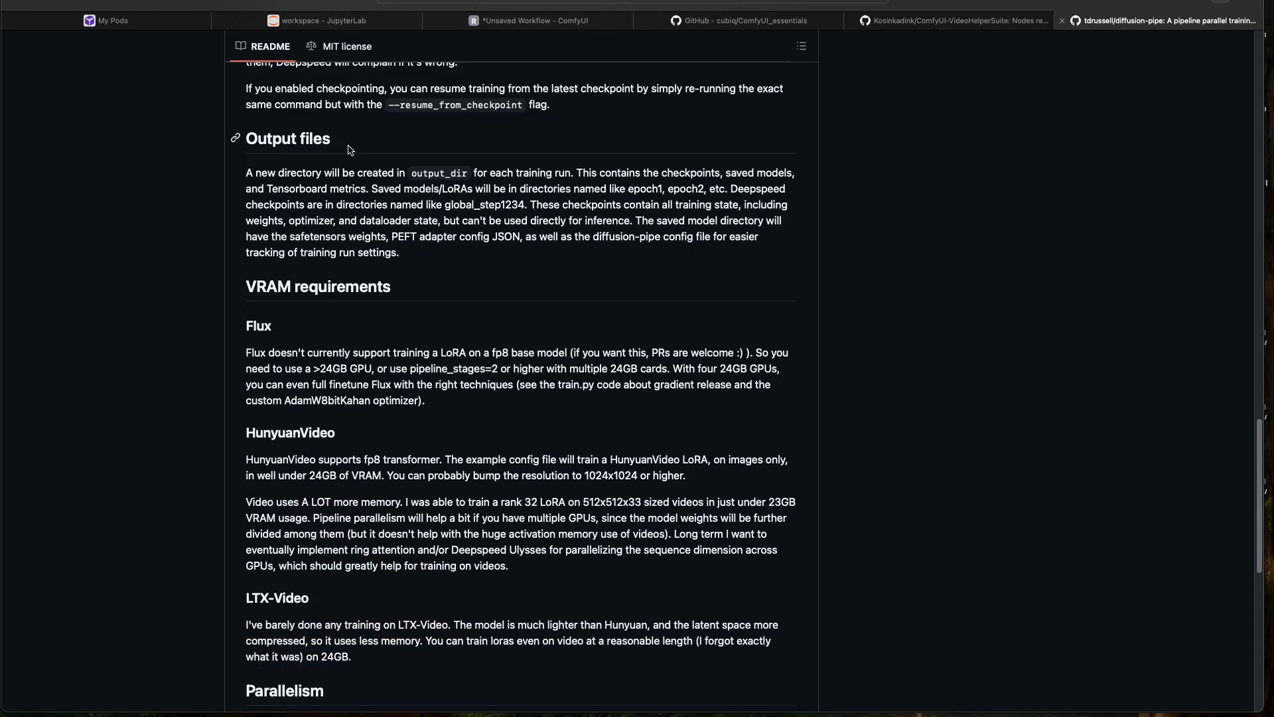
scroll(476, 293, down, 2)
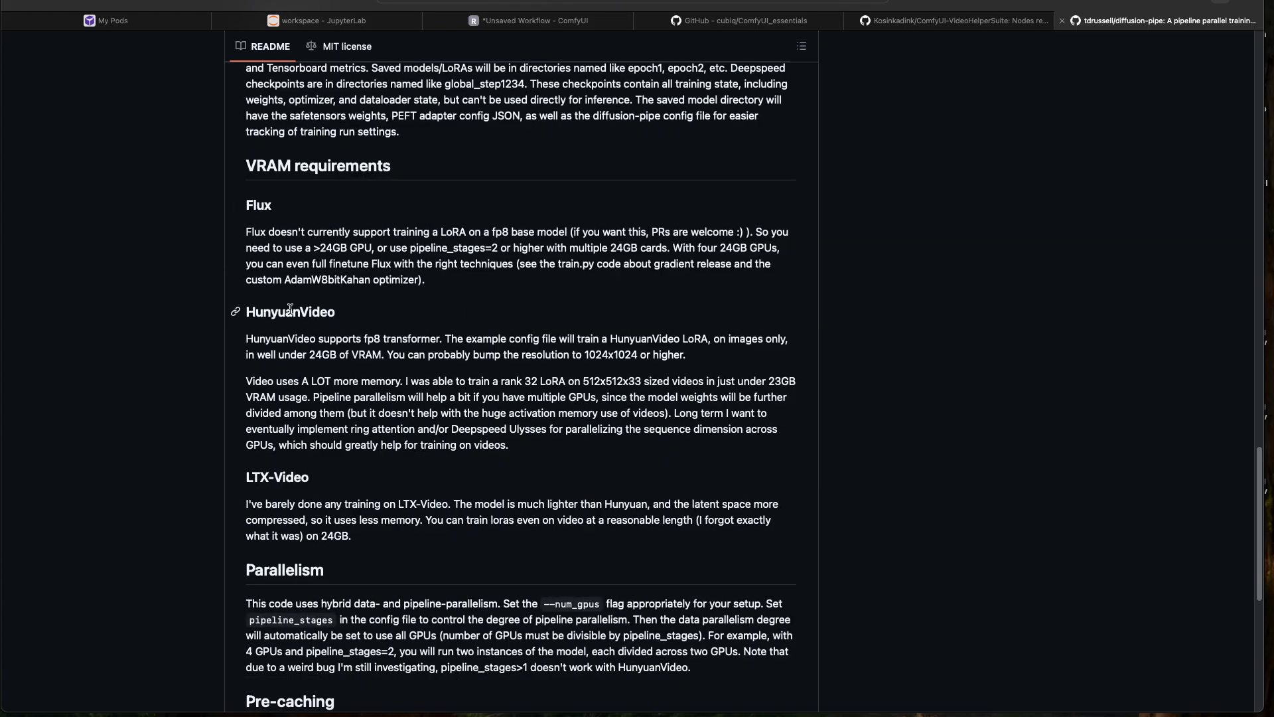
drag(256, 312, 309, 313)
click(332, 343)
drag(246, 339, 469, 340)
click(468, 340)
drag(703, 358, 587, 351)
click(528, 355)
right_click(690, 359)
click(650, 358)
double_click(636, 355)
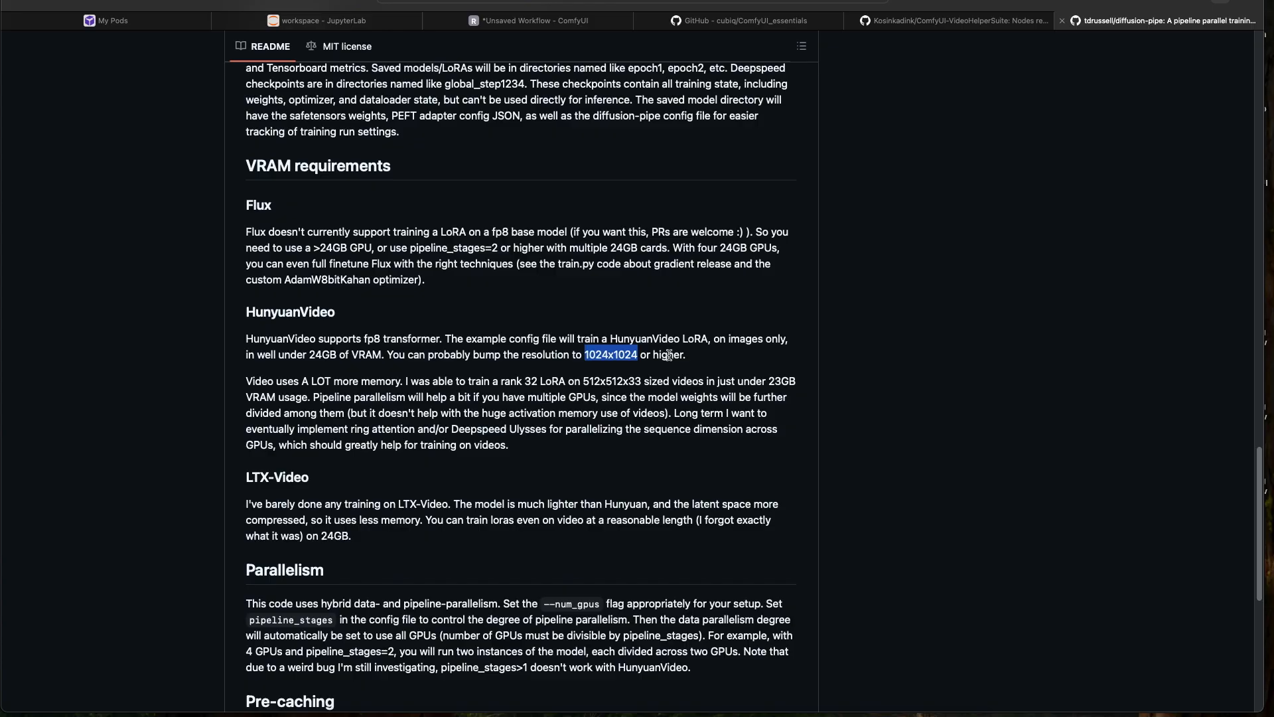
click(575, 350)
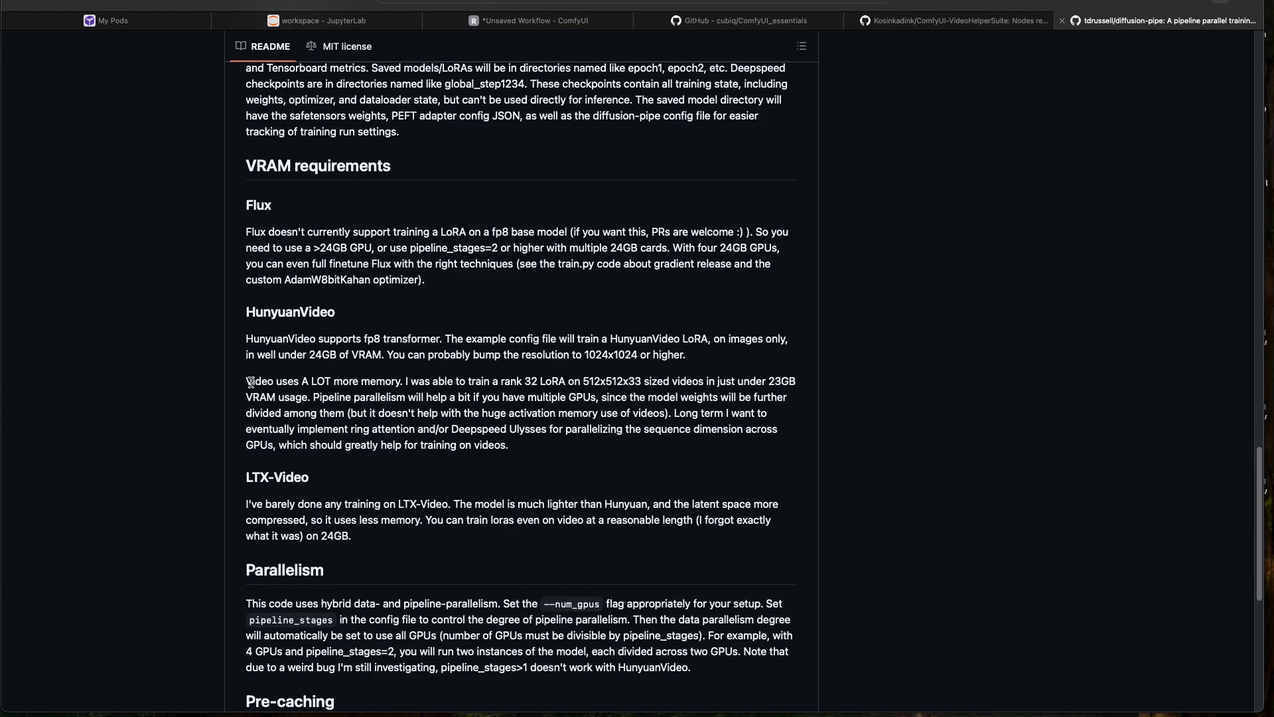
Examine the HunyuanVideo notes on video training memory use, highlighting the 512x512x33 video size
drag(250, 383, 348, 382)
click(358, 383)
drag(583, 382, 628, 382)
click(587, 382)
click(626, 382)
click(656, 381)
drag(583, 382, 643, 381)
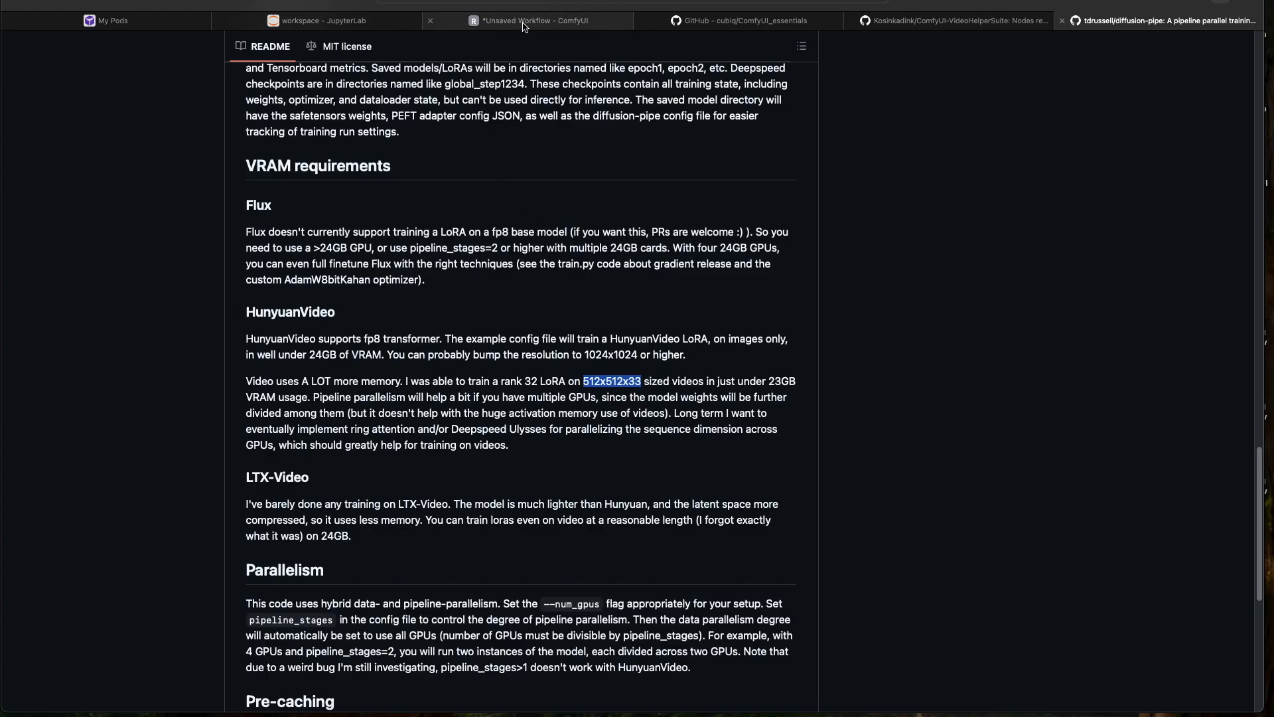
Switch back to ComfyUI and add a Load Video (Path) node from VideoHelperSuite to the empty workflow
mouse_move(524, 26)
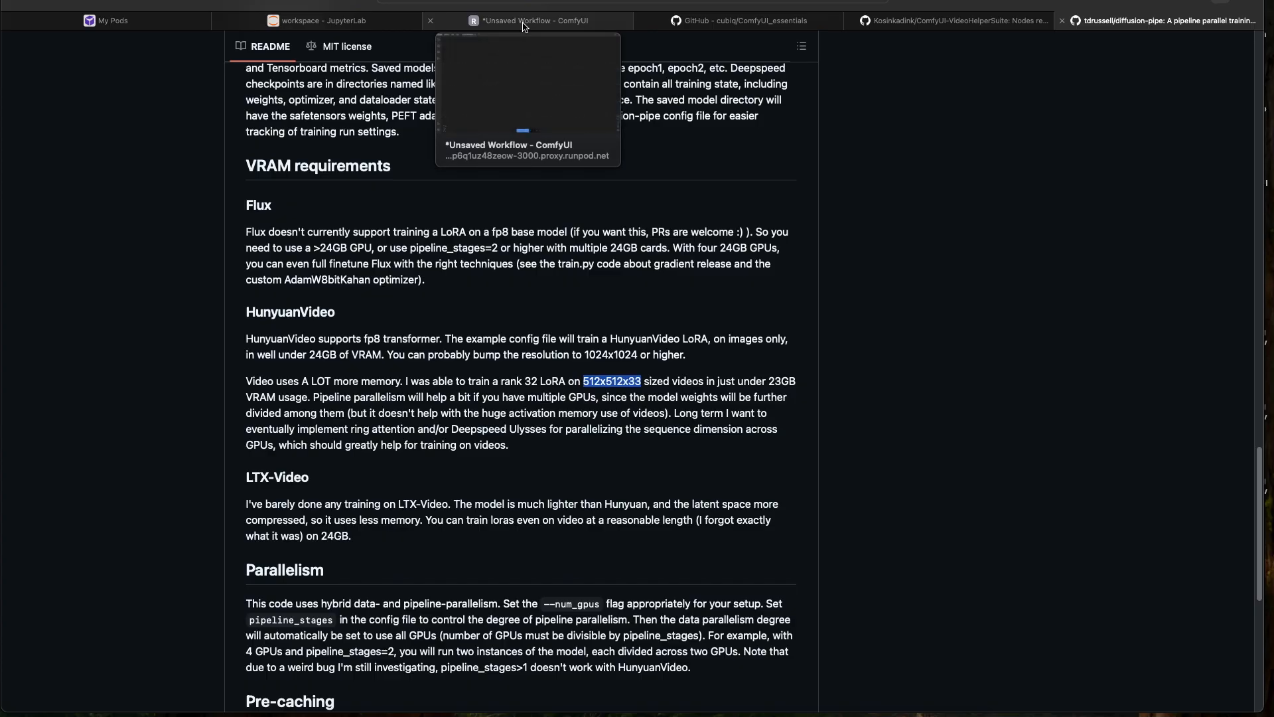
click(525, 25)
double_click(358, 277)
text(loa)
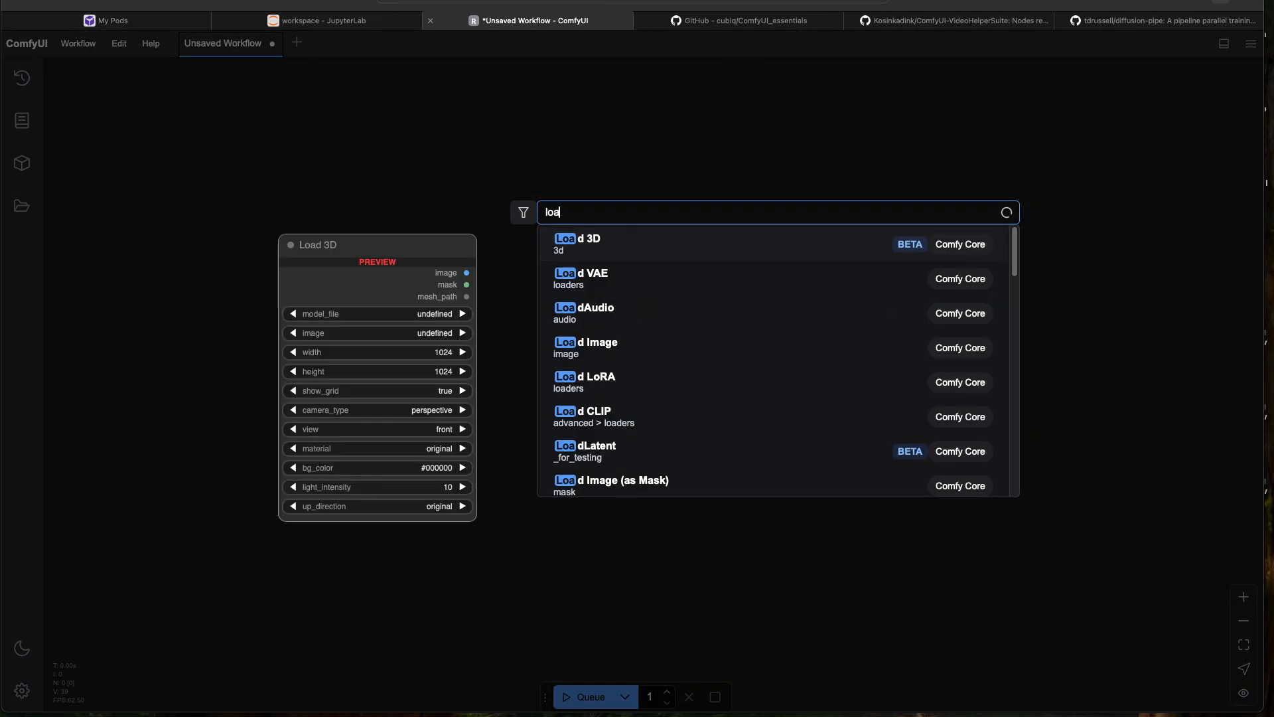
key(BackSpace)
key(BackSpace)
key(BackSpace)
text(load)
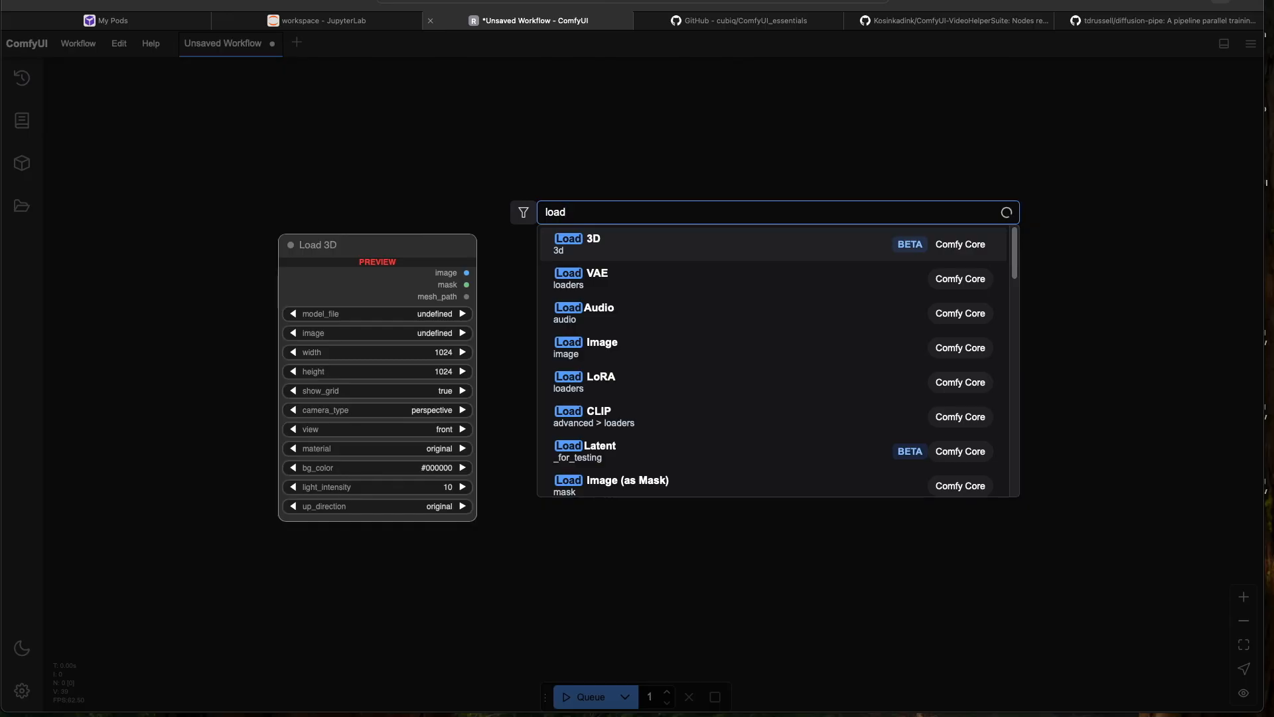
text( vide)
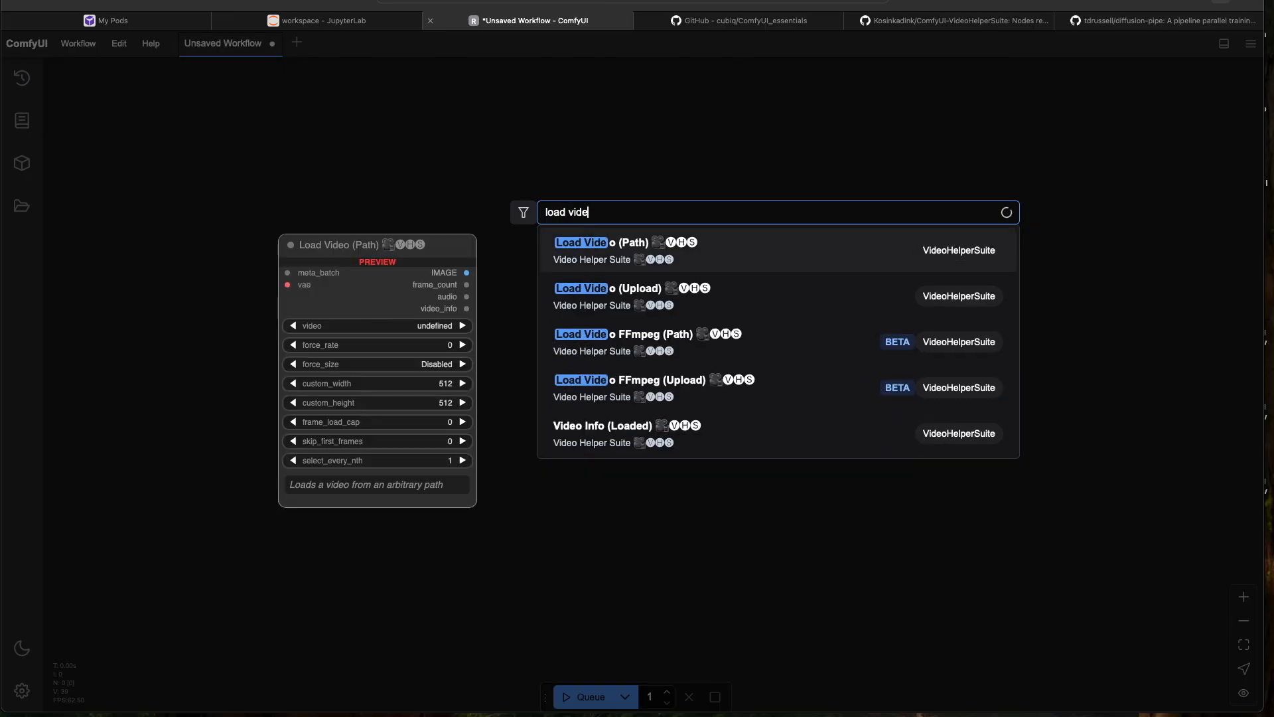
key(Return)
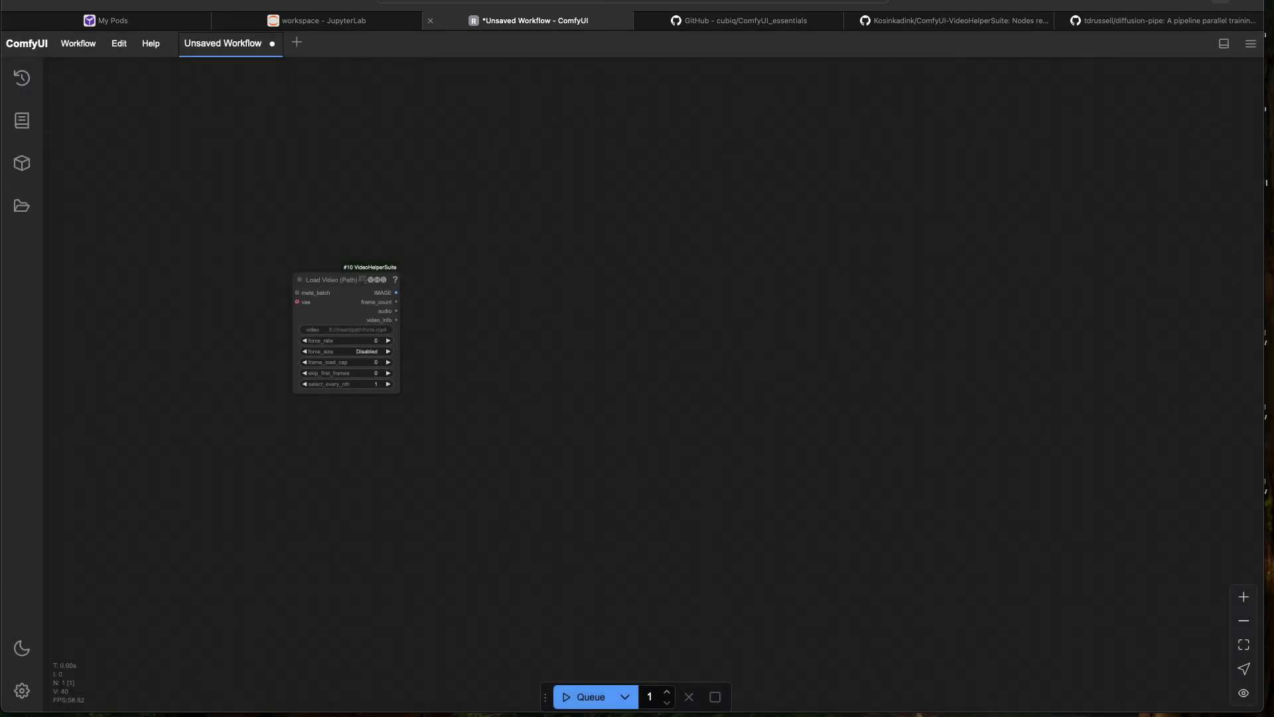
scroll(381, 336, up, 1)
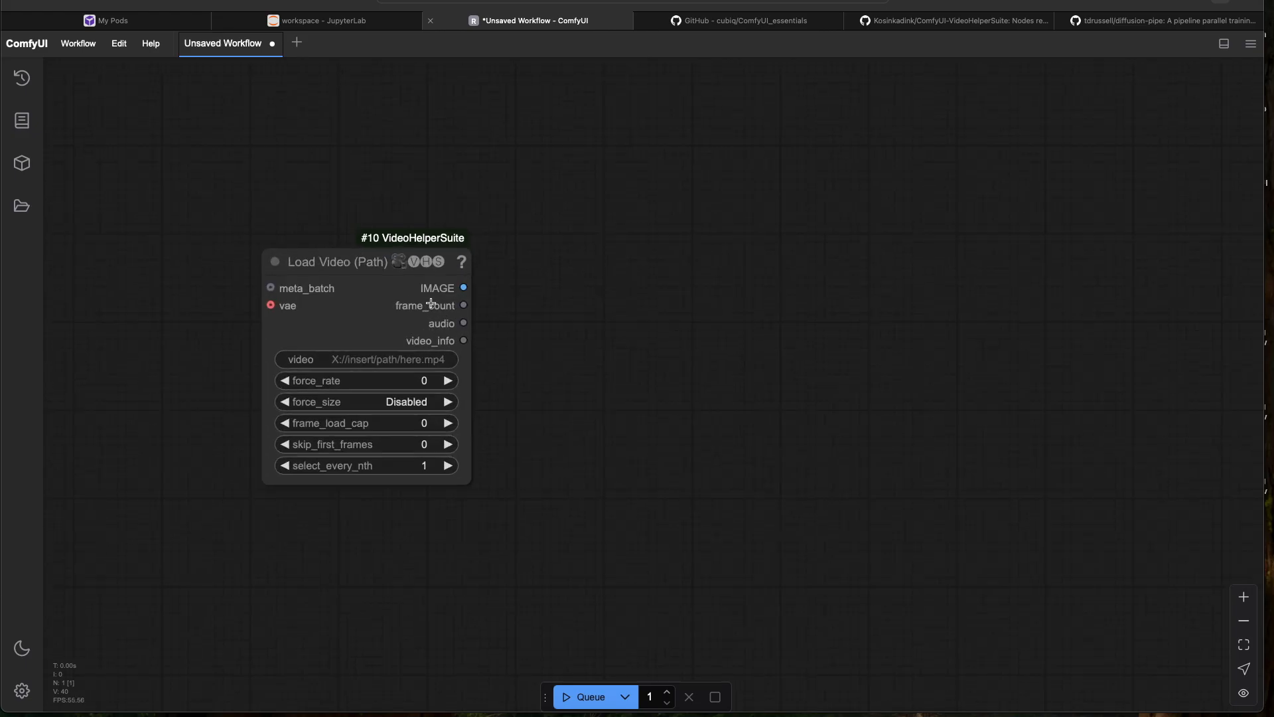
drag(524, 290, 495, 319)
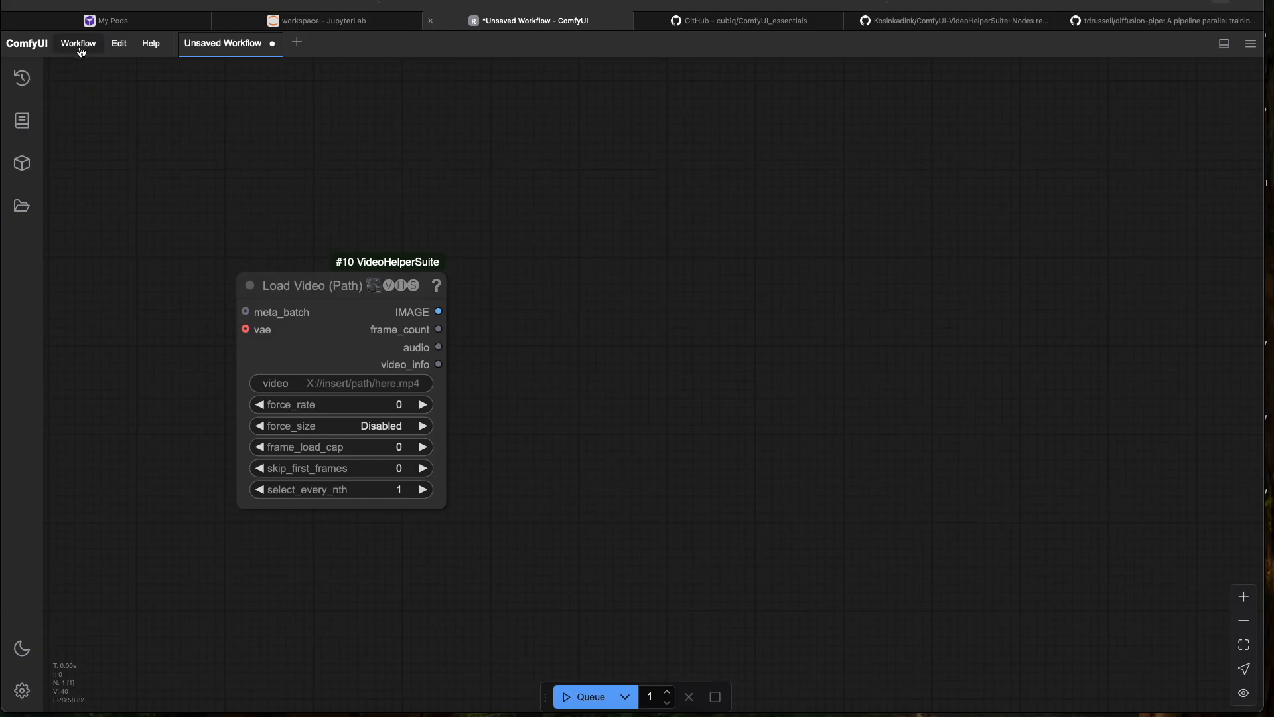
In JupyterLab's terminal, install ComfyUI-Manager into custom_nodes and relaunch ComfyUI from the activated venv with python main.py --listen --port 3000
click(1249, 43)
click(1249, 46)
click(315, 23)
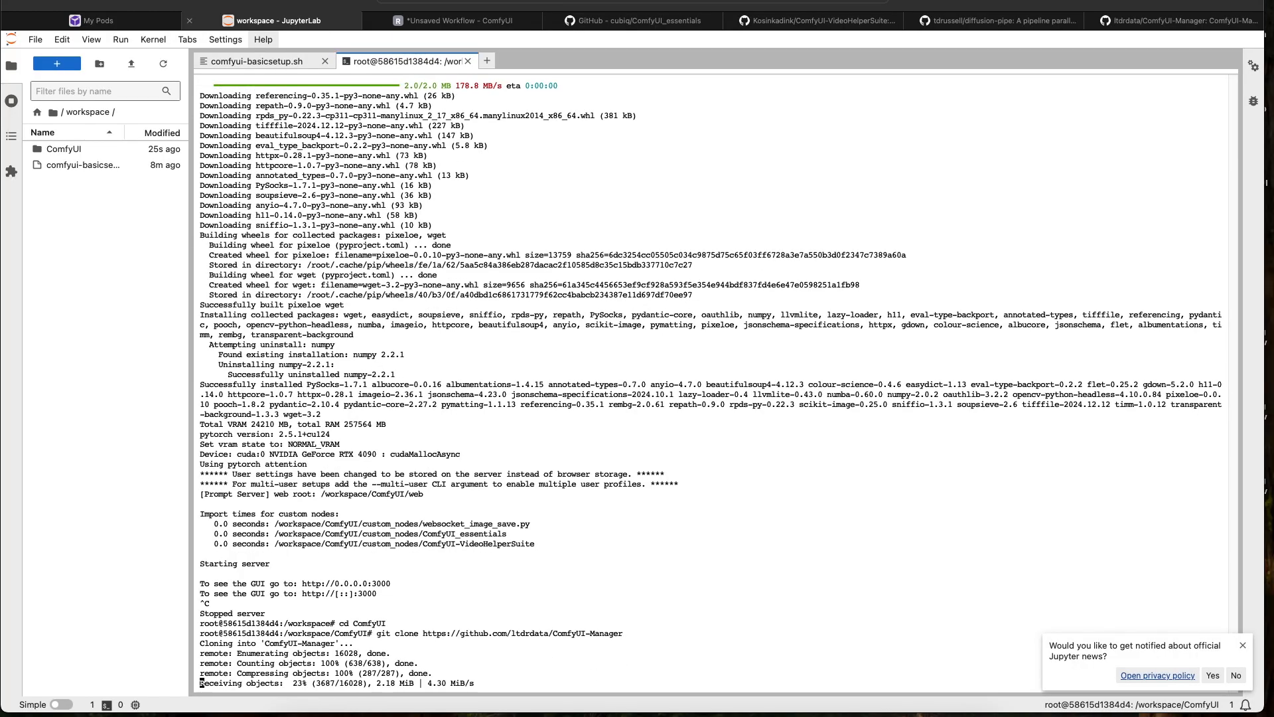
text(custom_nodes/ComfyUI-Manager)
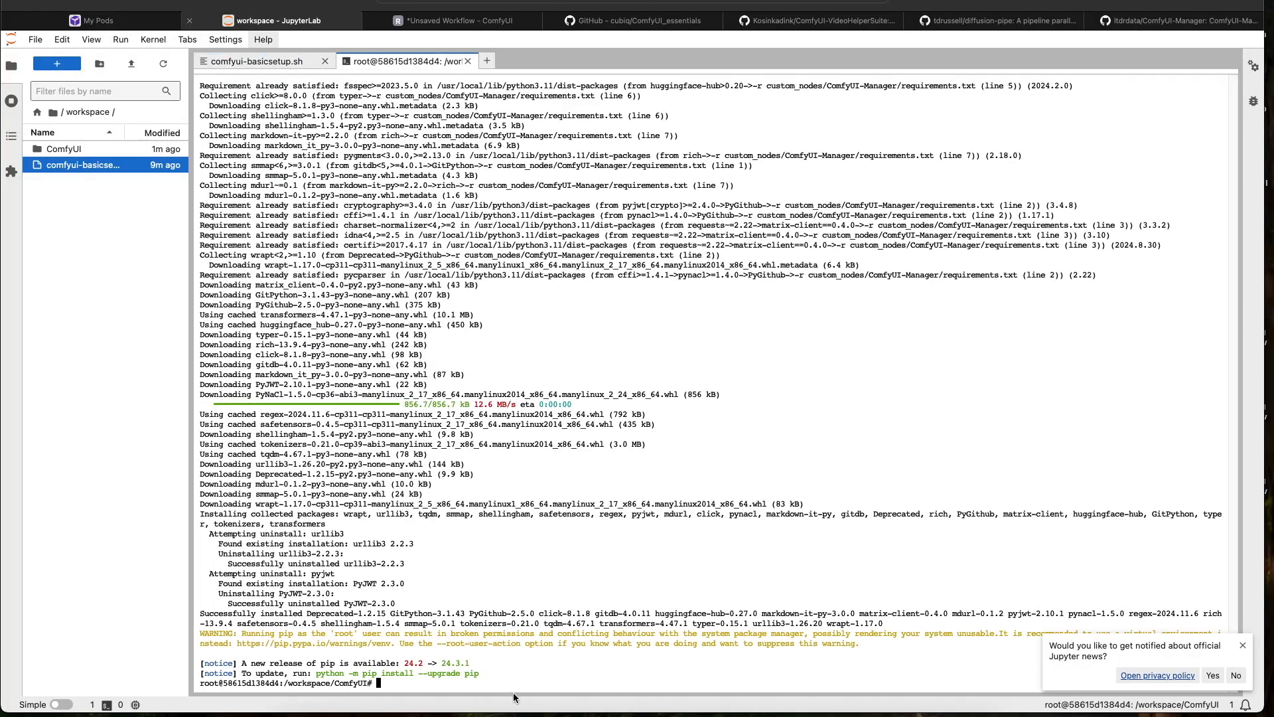
text(source venv/bin/activat)
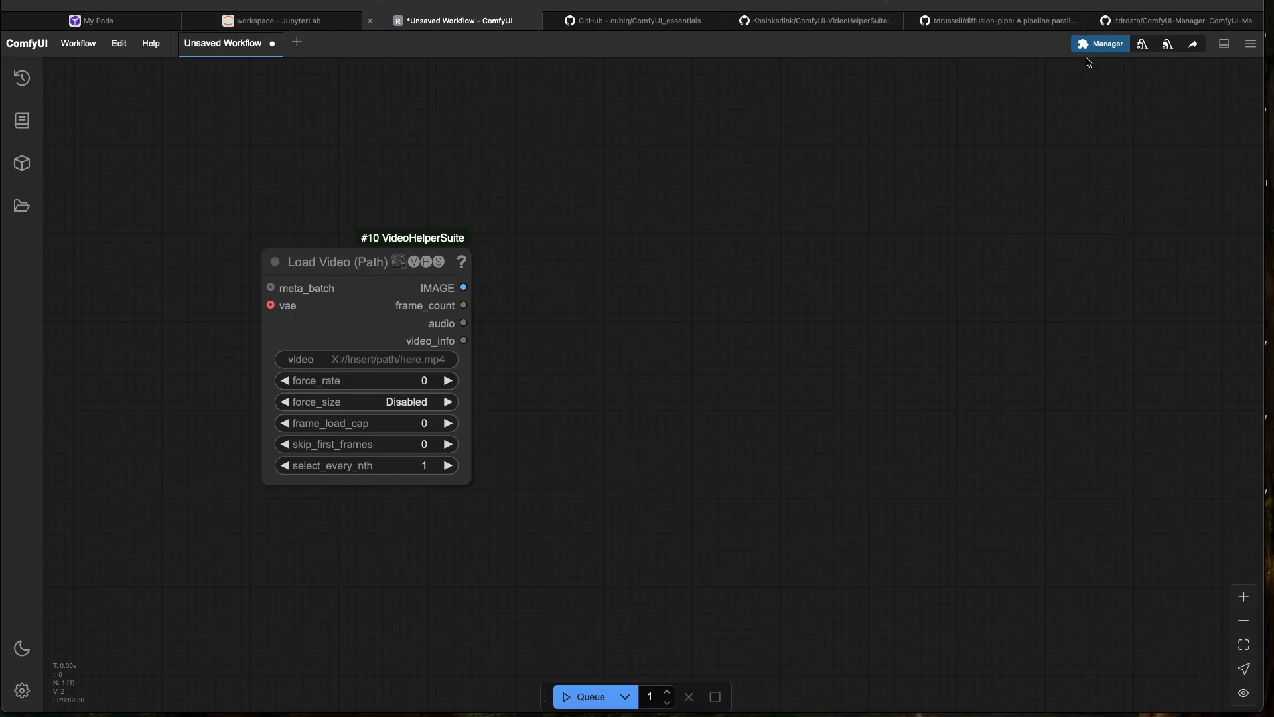
Open ComfyUI's Custom Nodes Manager and search it for "videohelp" to check the VideoHelperSuite pack
click(1101, 44)
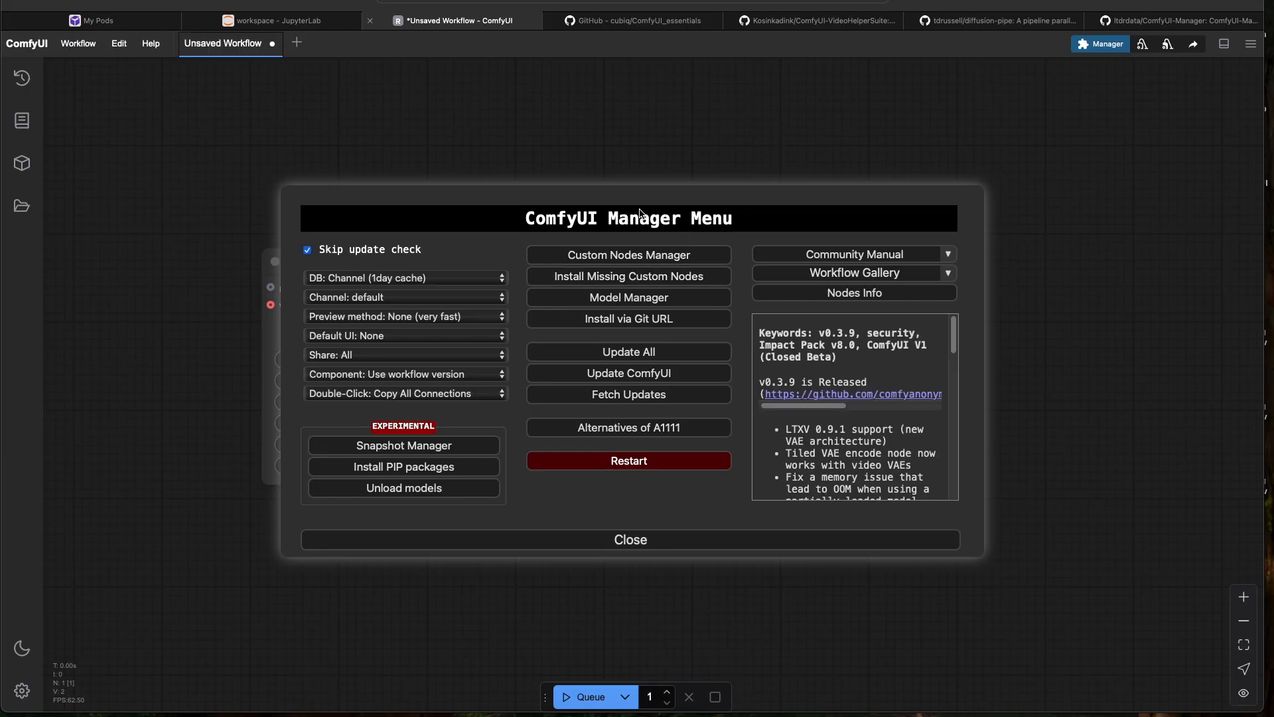
click(644, 256)
click(273, 20)
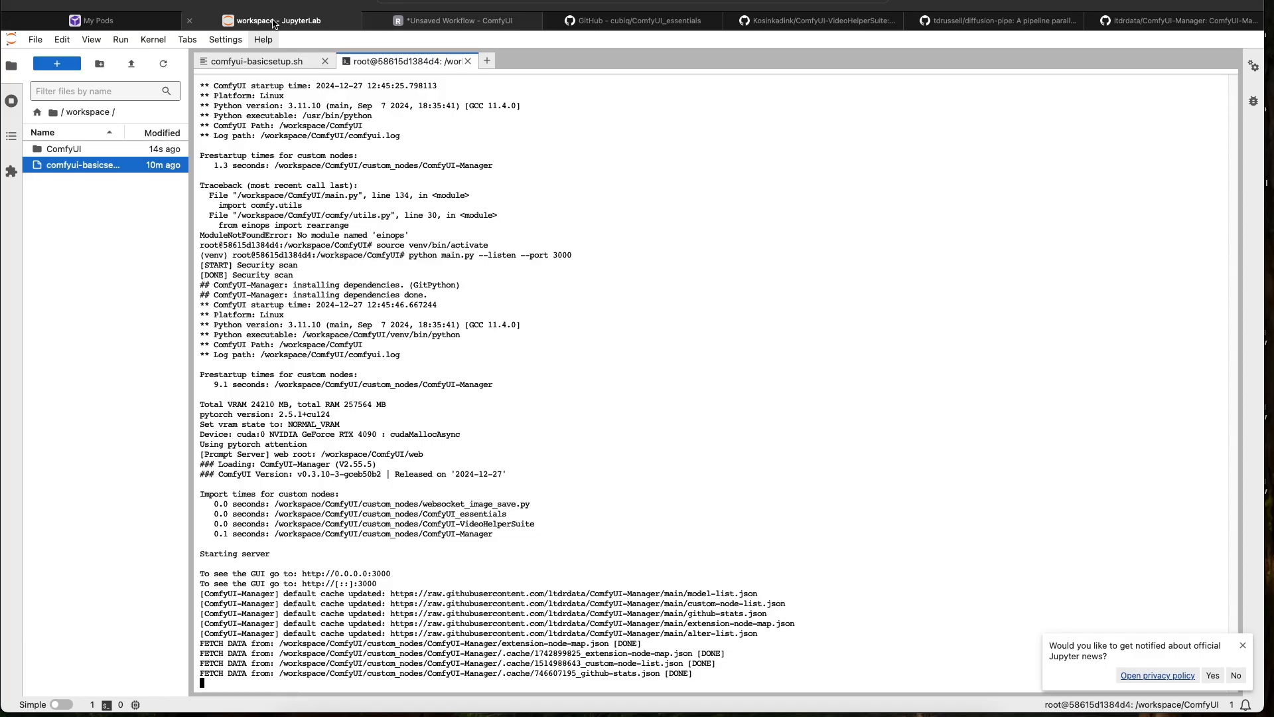
click(412, 23)
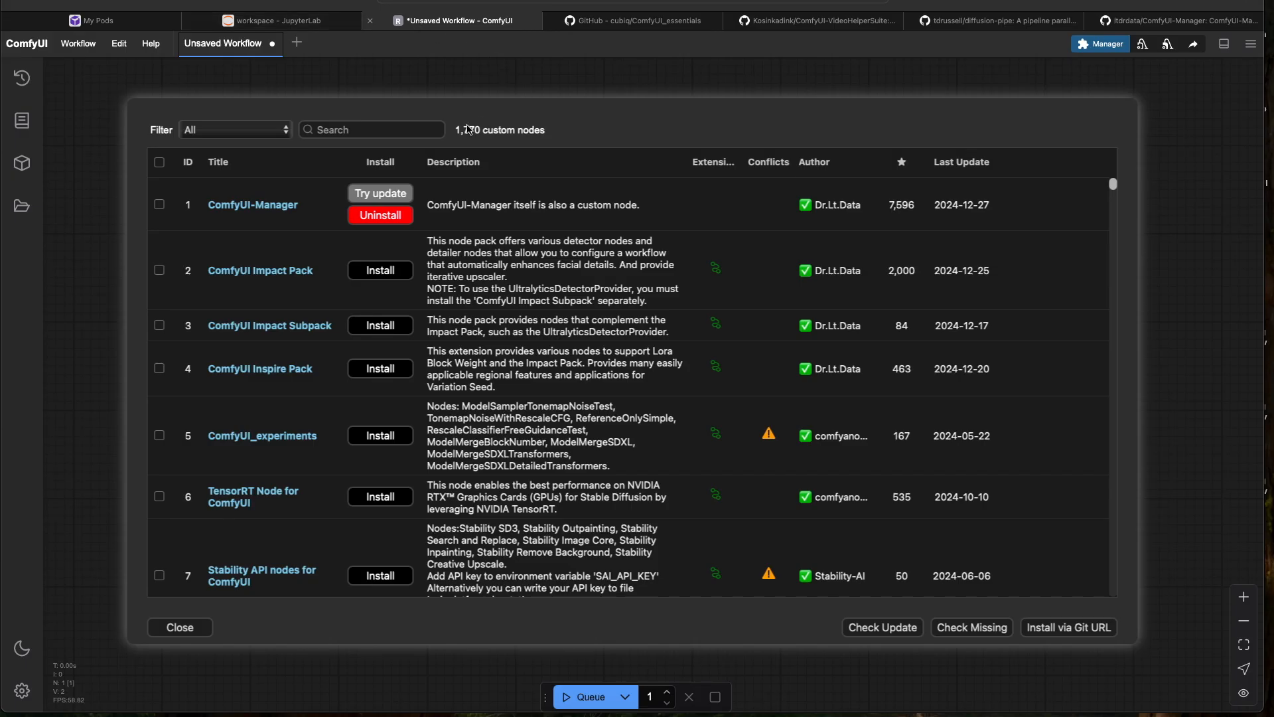
click(324, 129)
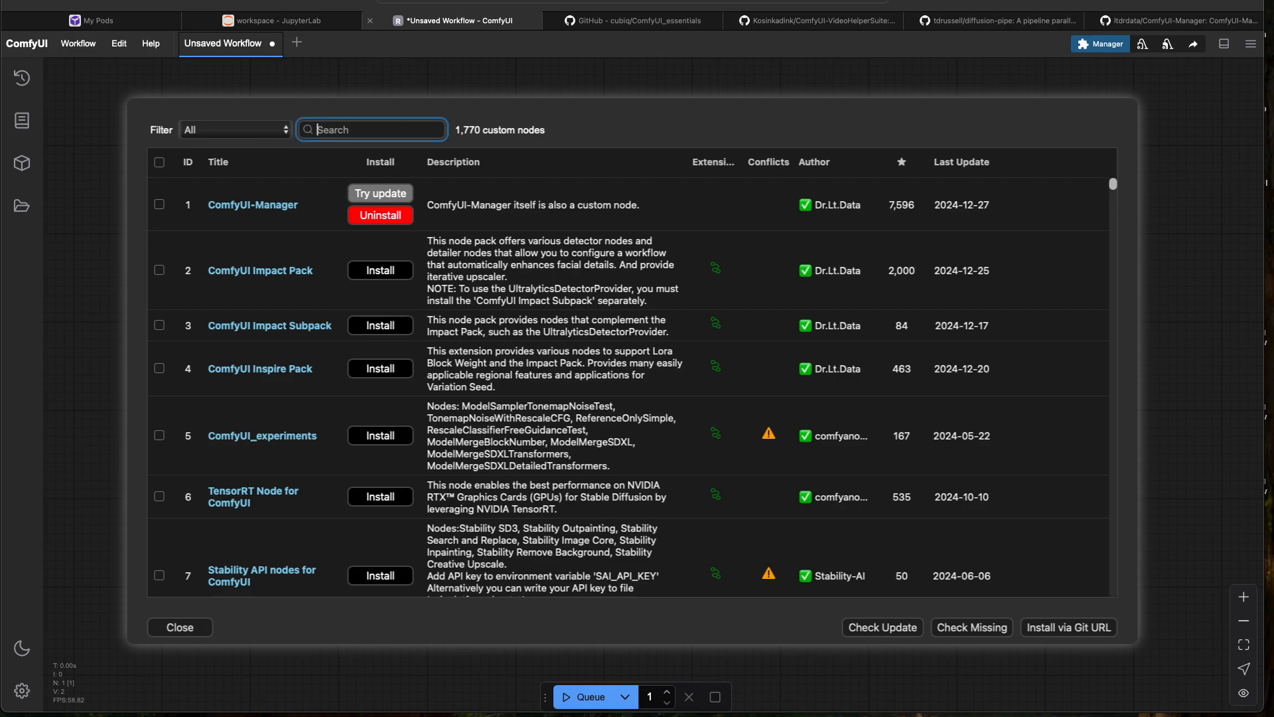
text(videohelp)
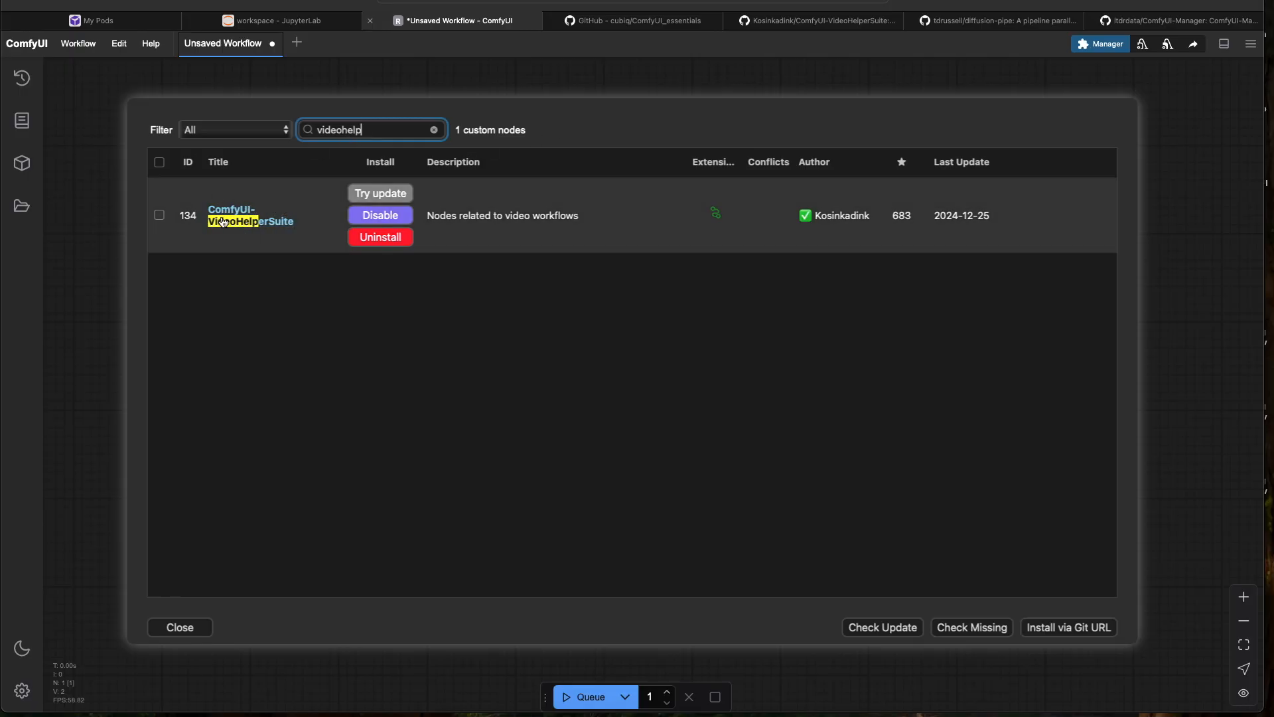
Search the custom nodes for "comfy esse" to check the ComfyUI Essentials pack, and close the manager
click(434, 129)
text(comfy-)
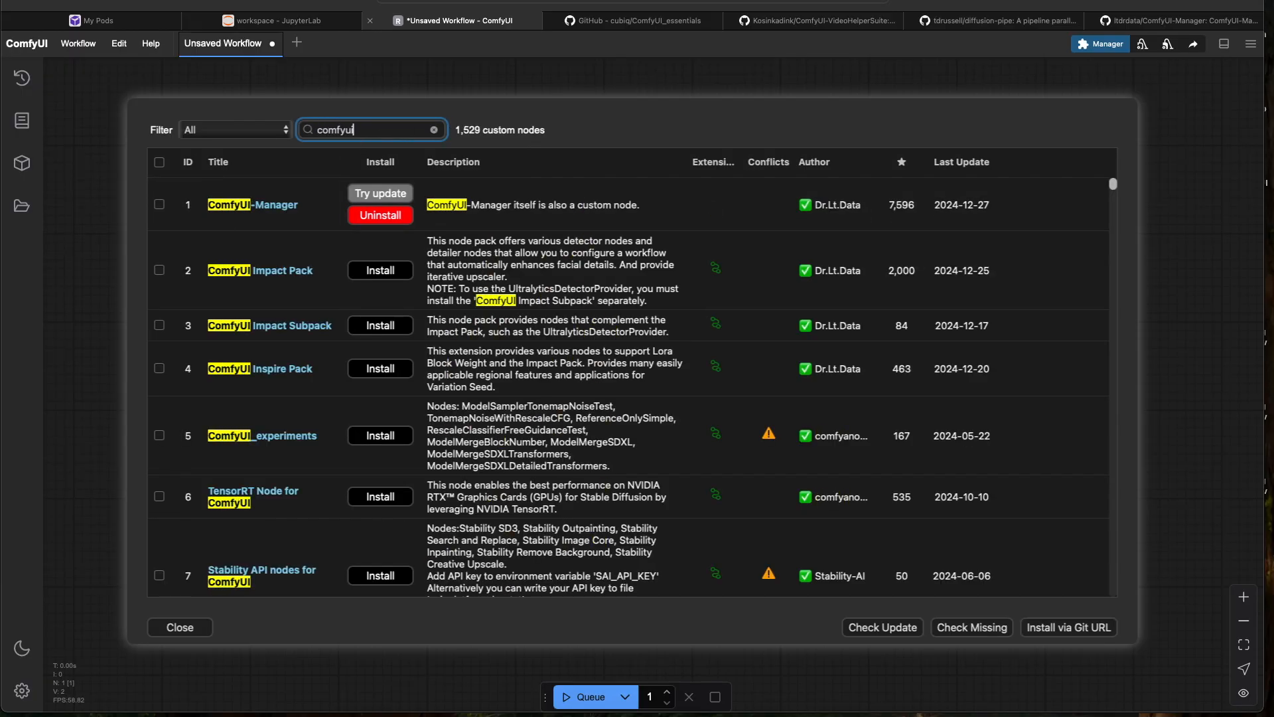
key(BackSpace)
text(_e)
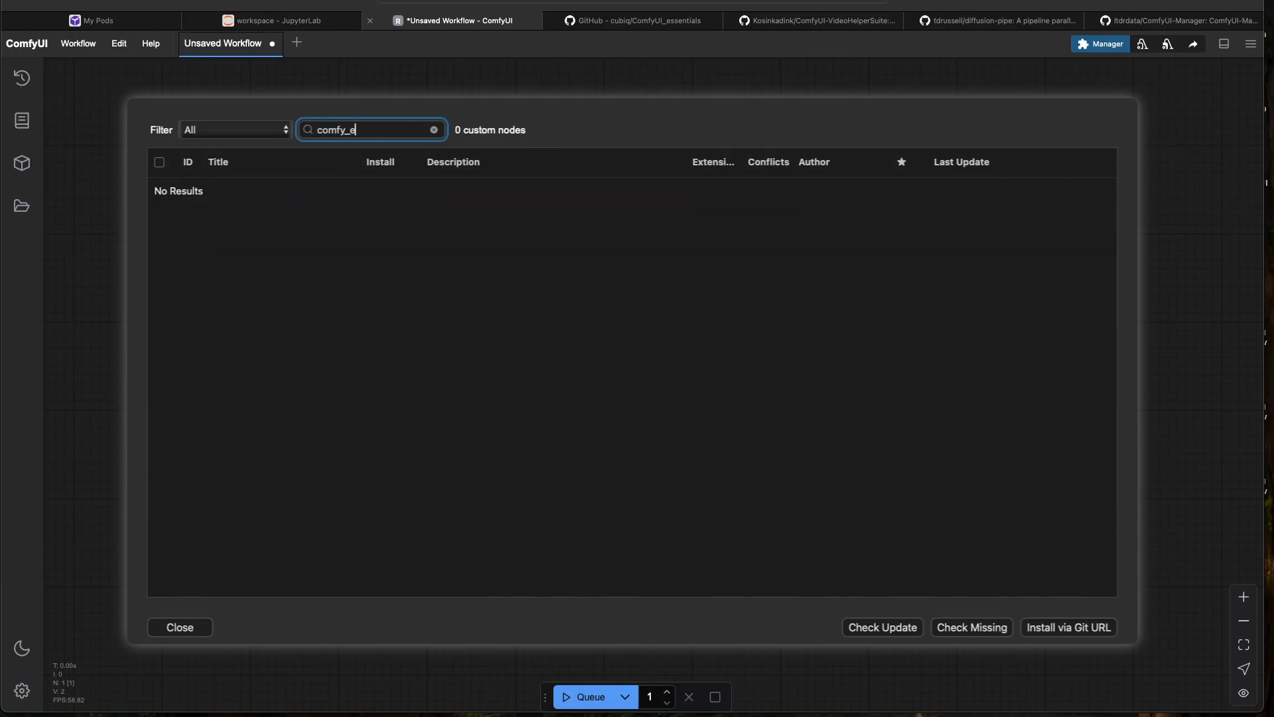
key(BackSpace)
key(BackSpace)
key(BackSpace)
text(essesn)
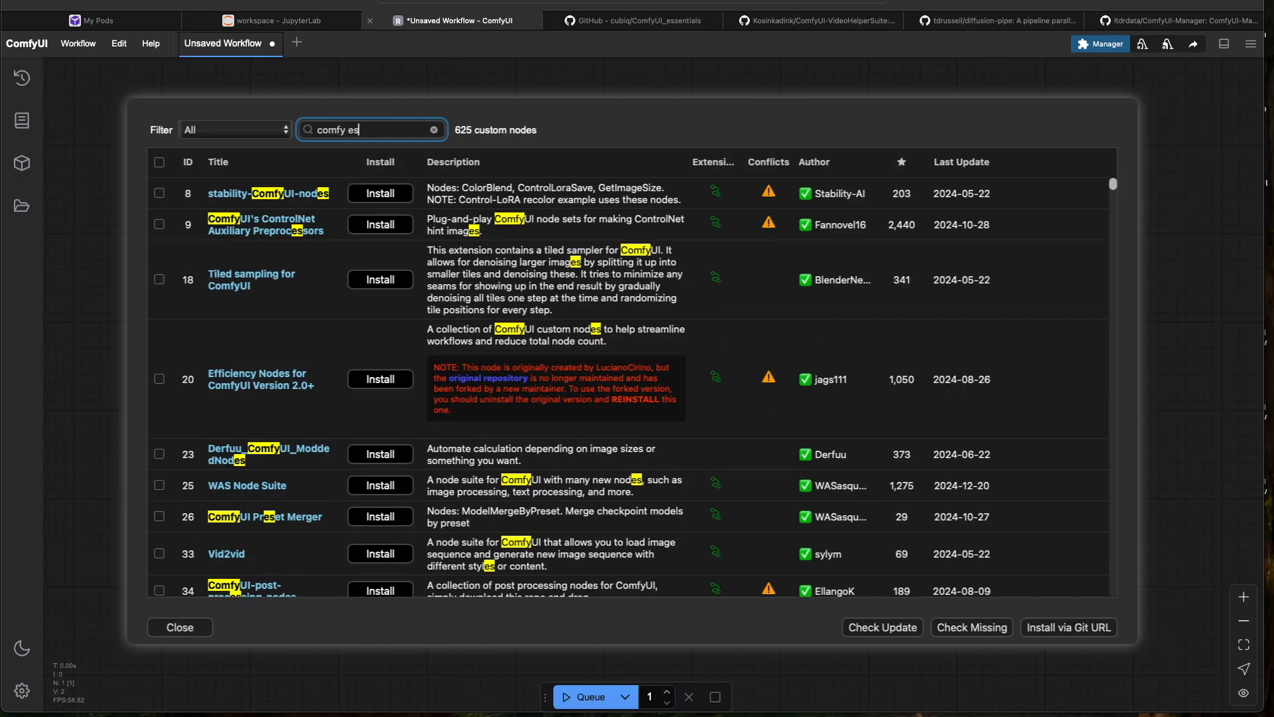
key(BackSpace)
key(BackSpace)
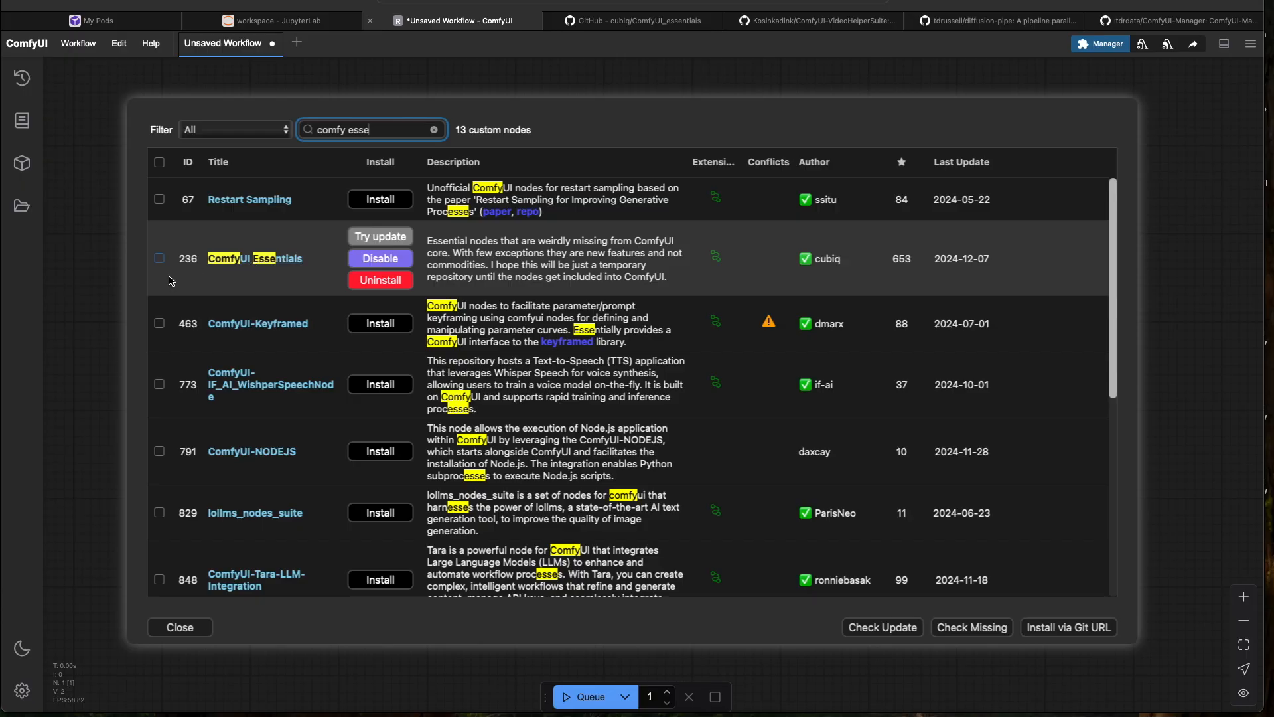
click(189, 627)
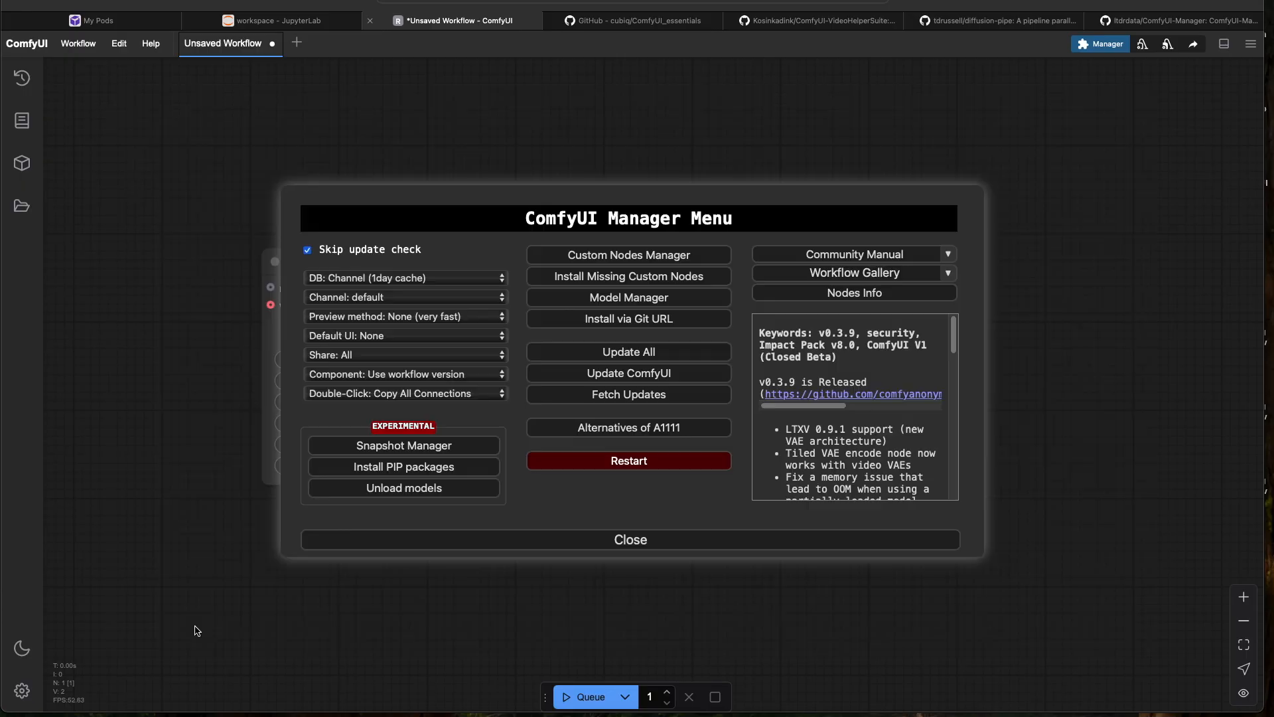
click(629, 537)
Search the nodes for "load vid" and add a Load Video (Upload) node from VideoHelperSuite to the workflow
double_click(281, 263)
text(v)
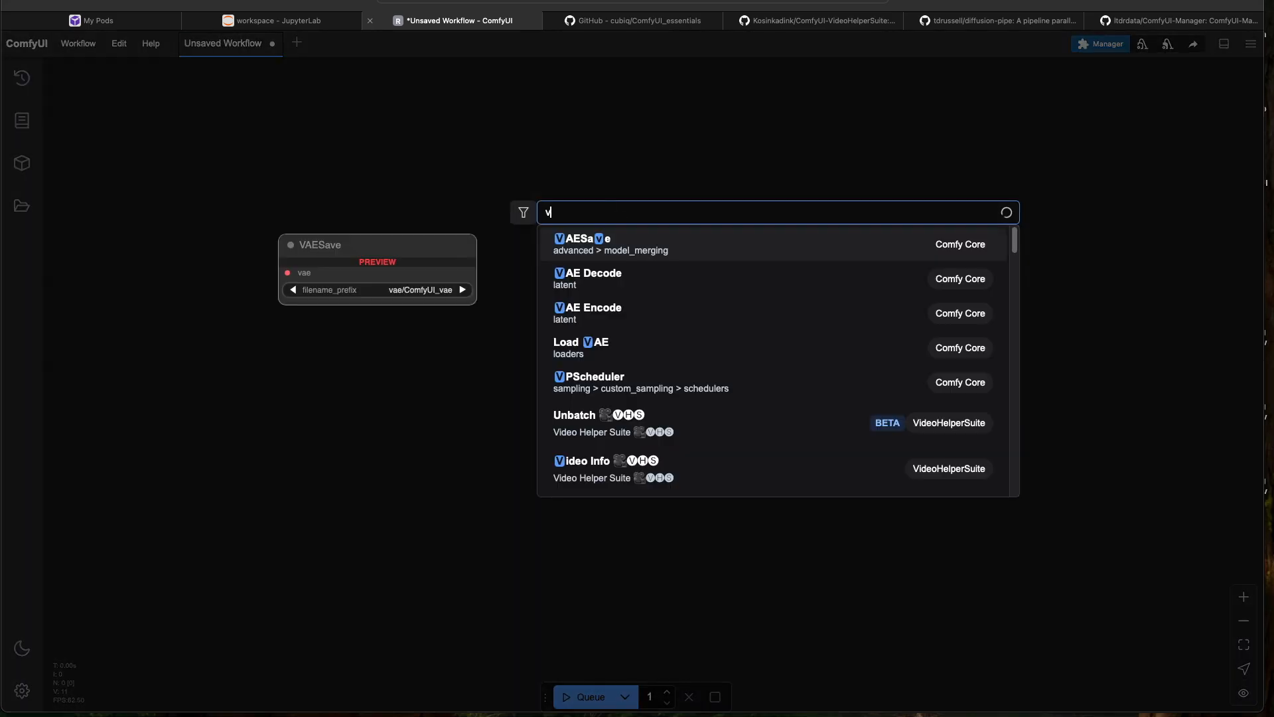
text(ideo path)
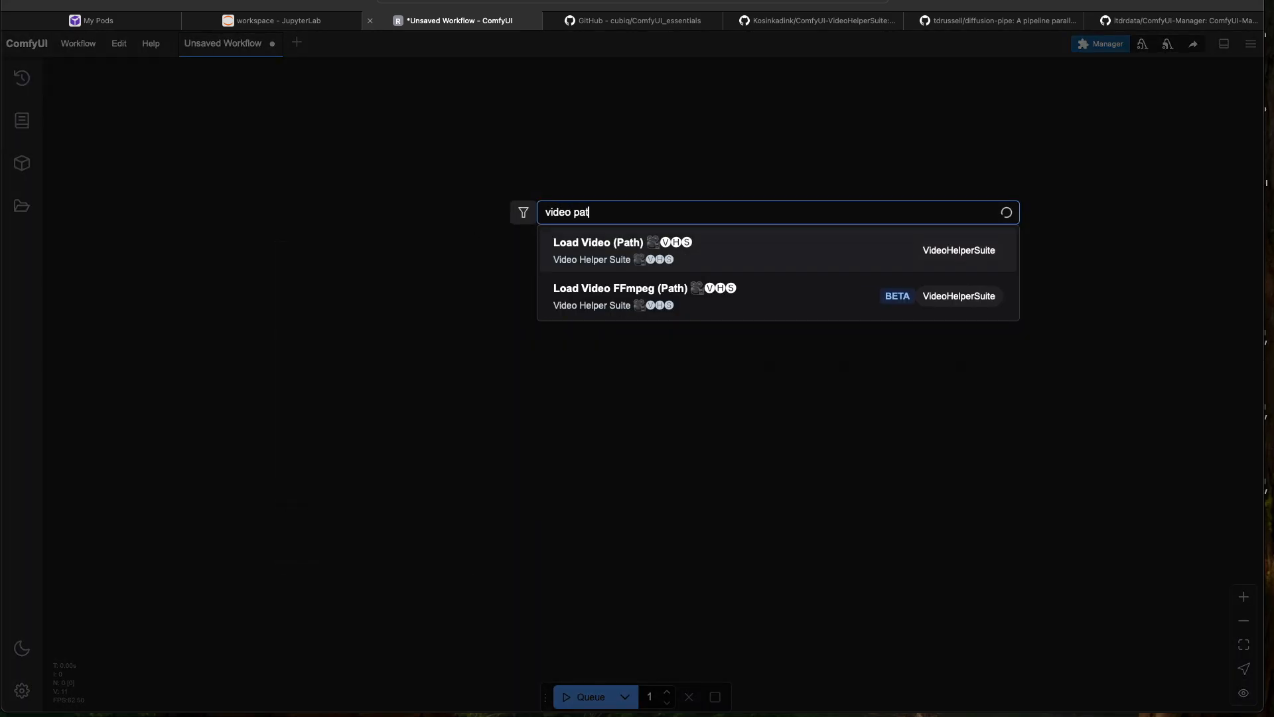
key(BackSpace)
key(BackSpace)
key(BackSpace)
key(BackSpace)
key(BackSpace)
key(BackSpace)
key(BackSpace)
key(BackSpace)
key(BackSpace)
key(BackSpace)
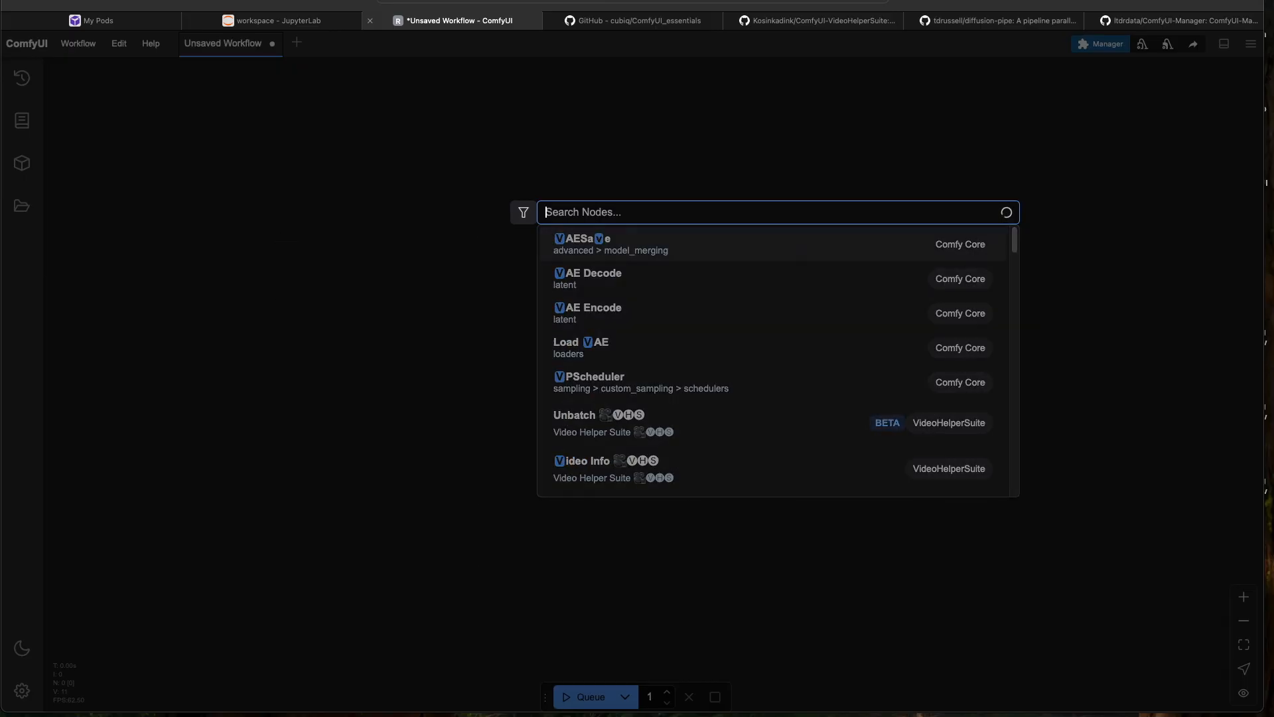
text(load vid)
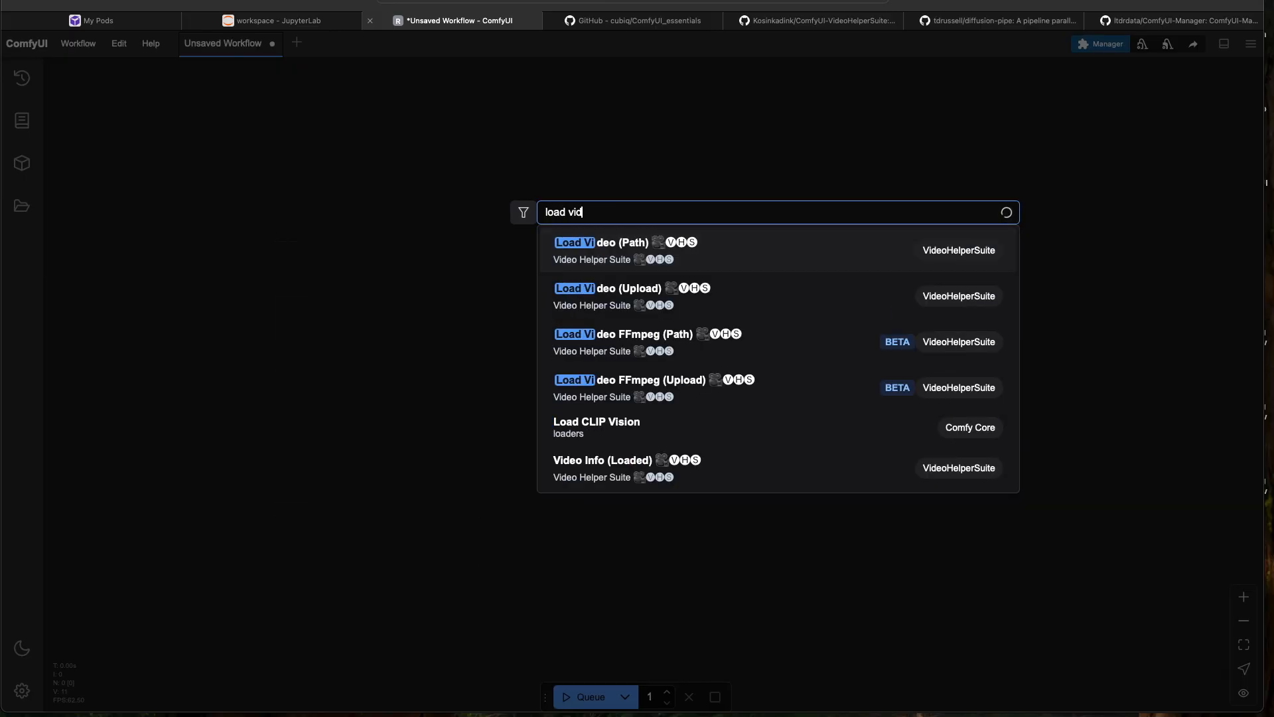
key(Down)
key(Return)
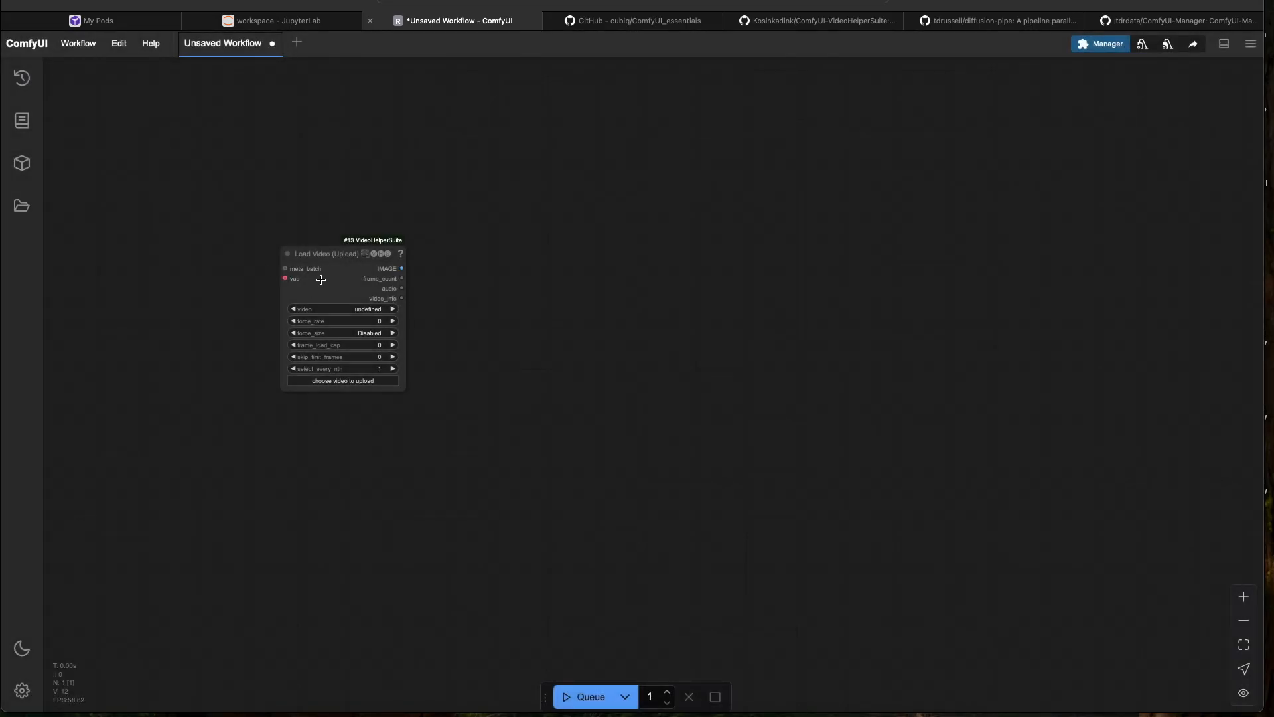
Set the Load Video (Upload) node's frame_load_cap to 33
scroll(321, 279, up, 5)
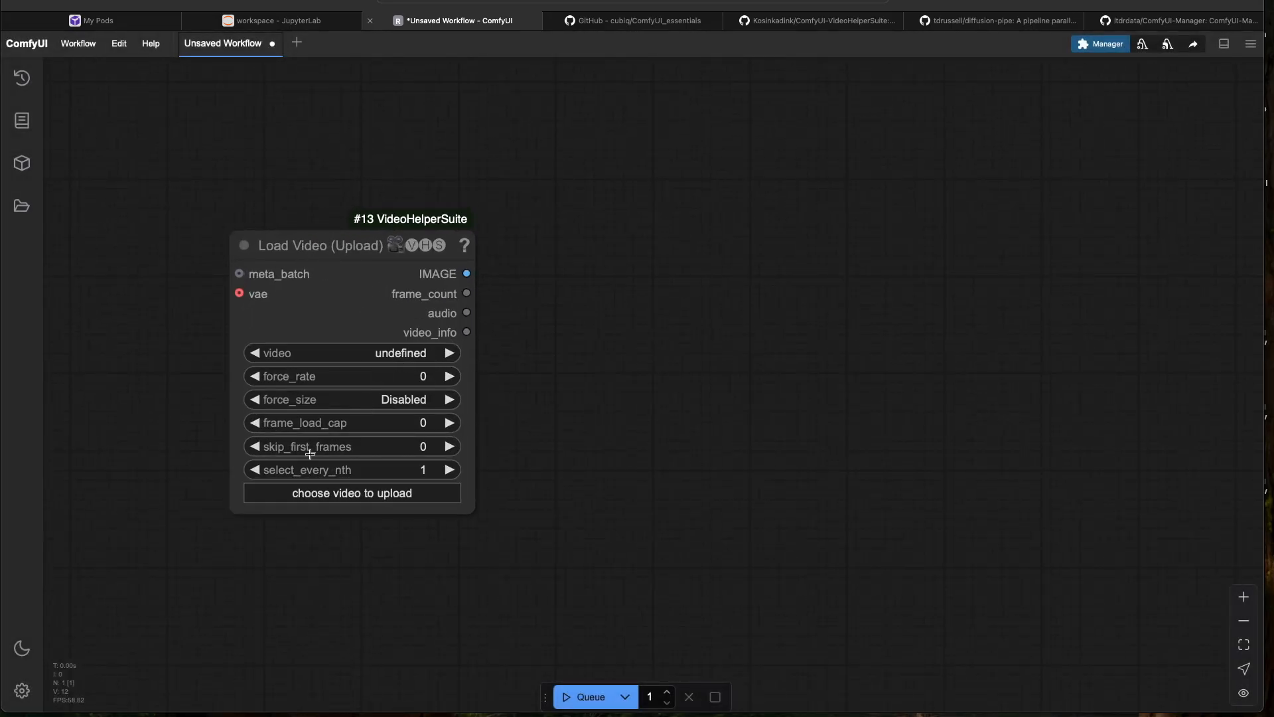
click(398, 424)
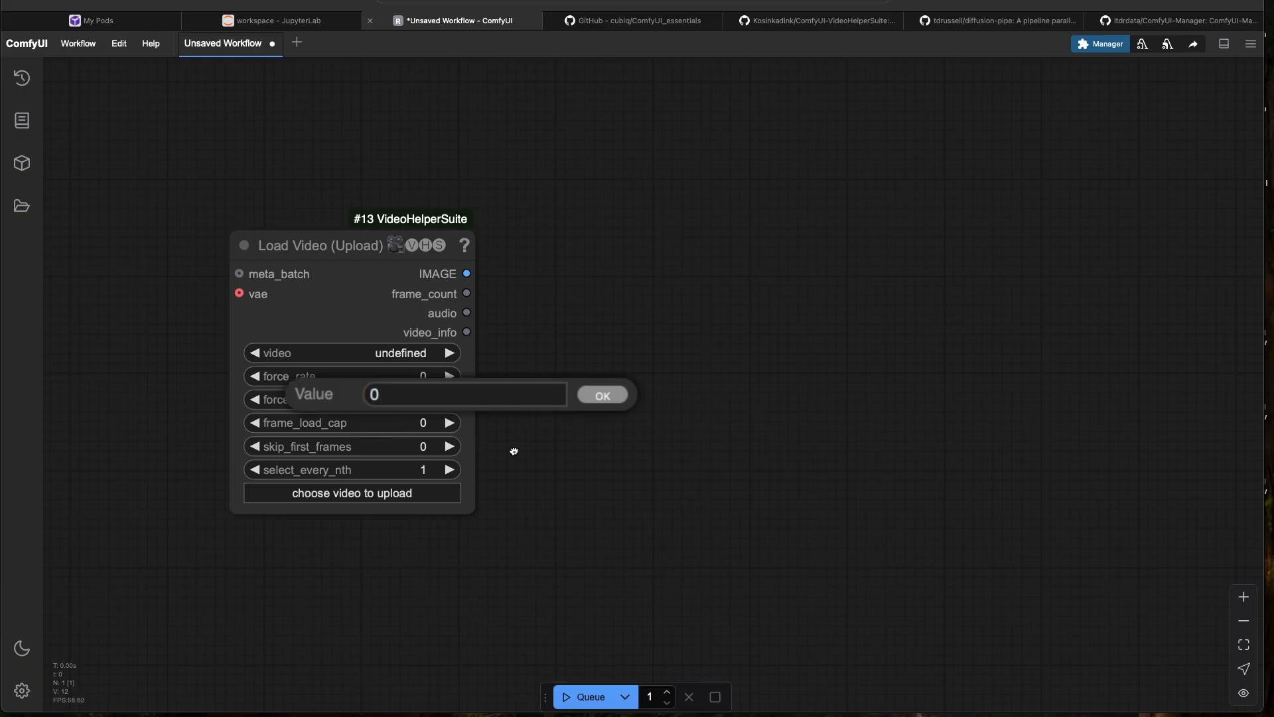
click(420, 424)
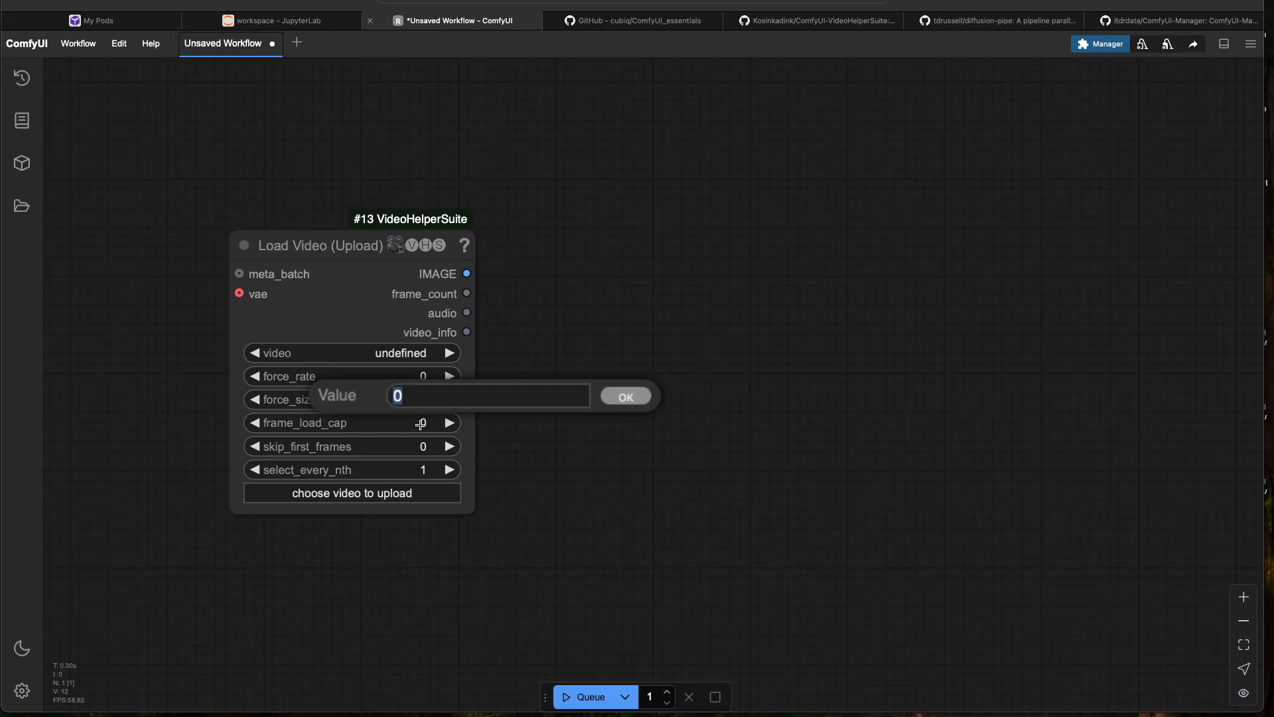
text(33)
key(Return)
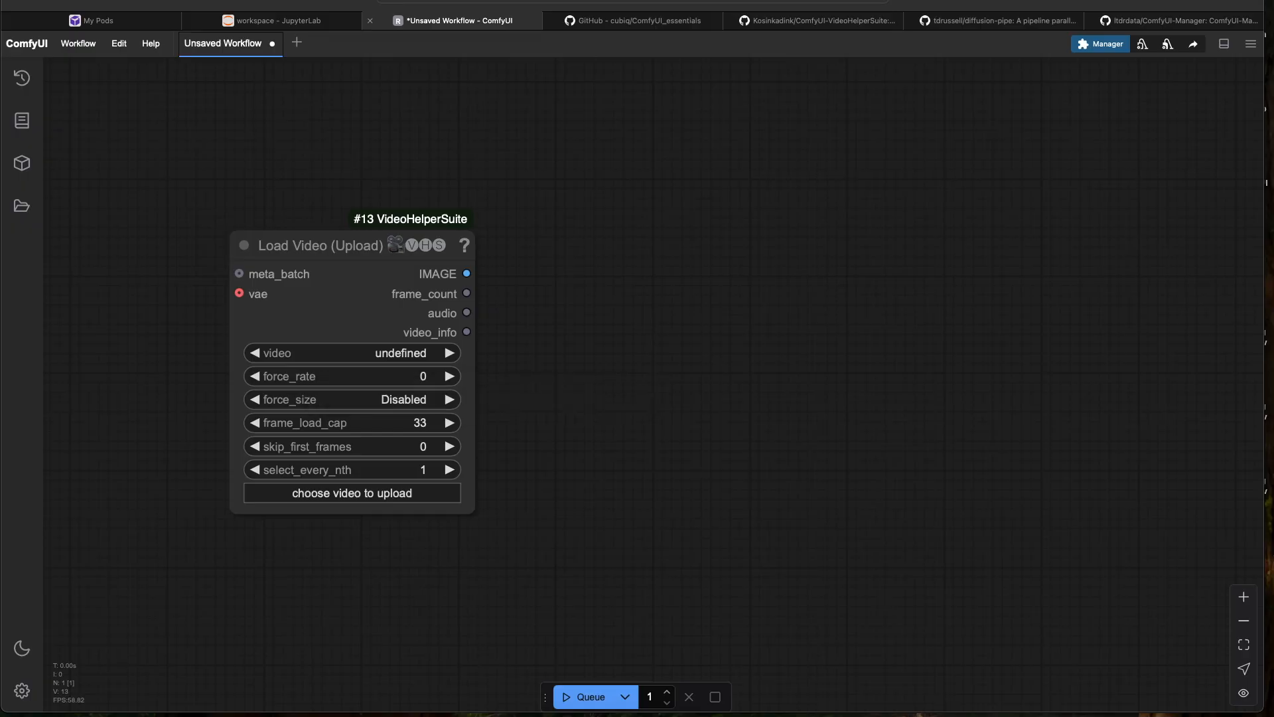
scroll(542, 413, down, 2)
drag(587, 423, 349, 408)
scroll(287, 377, down, 1)
drag(277, 301, 339, 306)
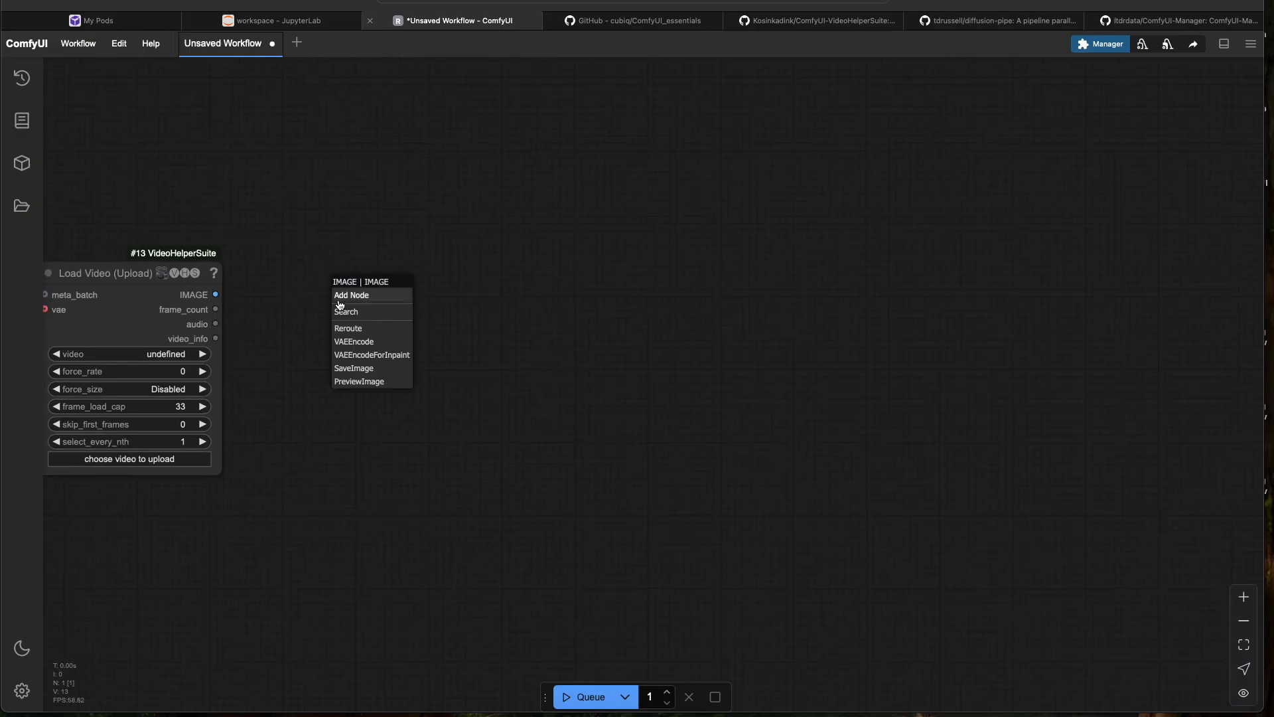
Switch to Finder, check the file info of the first clip in download_result for its dimensions and duration, and return to ComfyUI
click(293, 709)
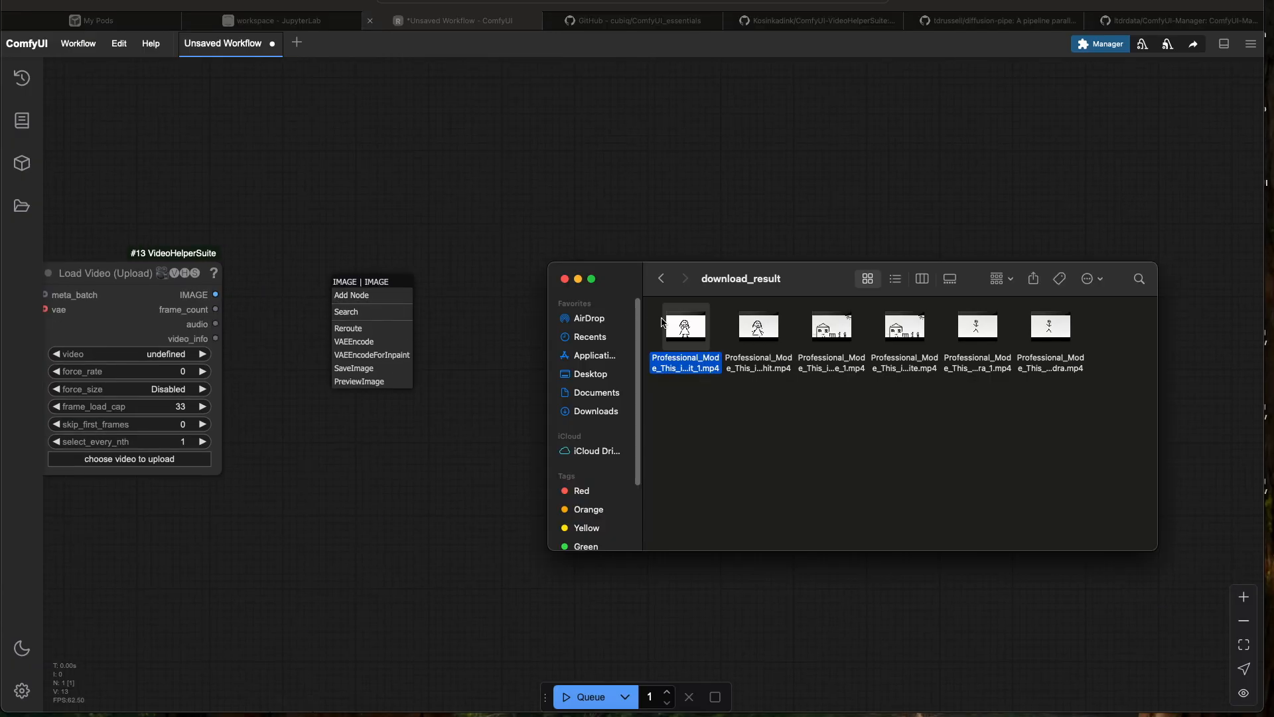
right_click(701, 345)
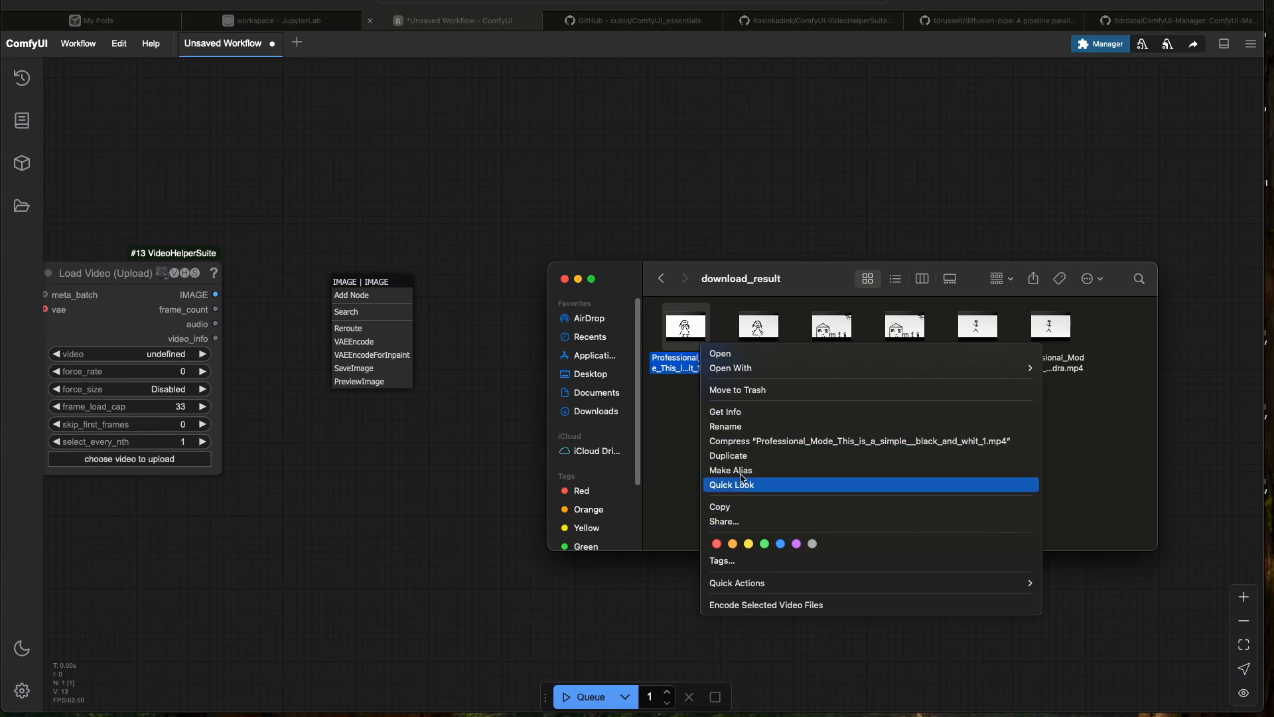
click(726, 412)
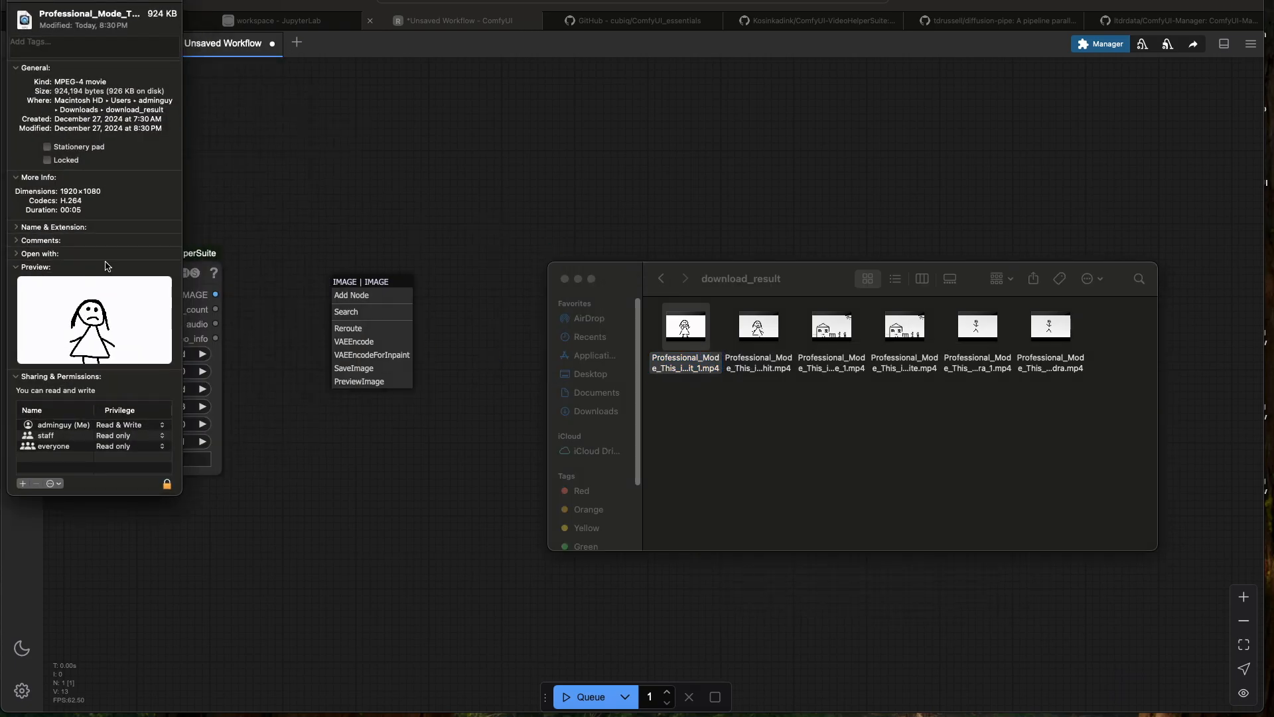
drag(75, 0, 224, 29)
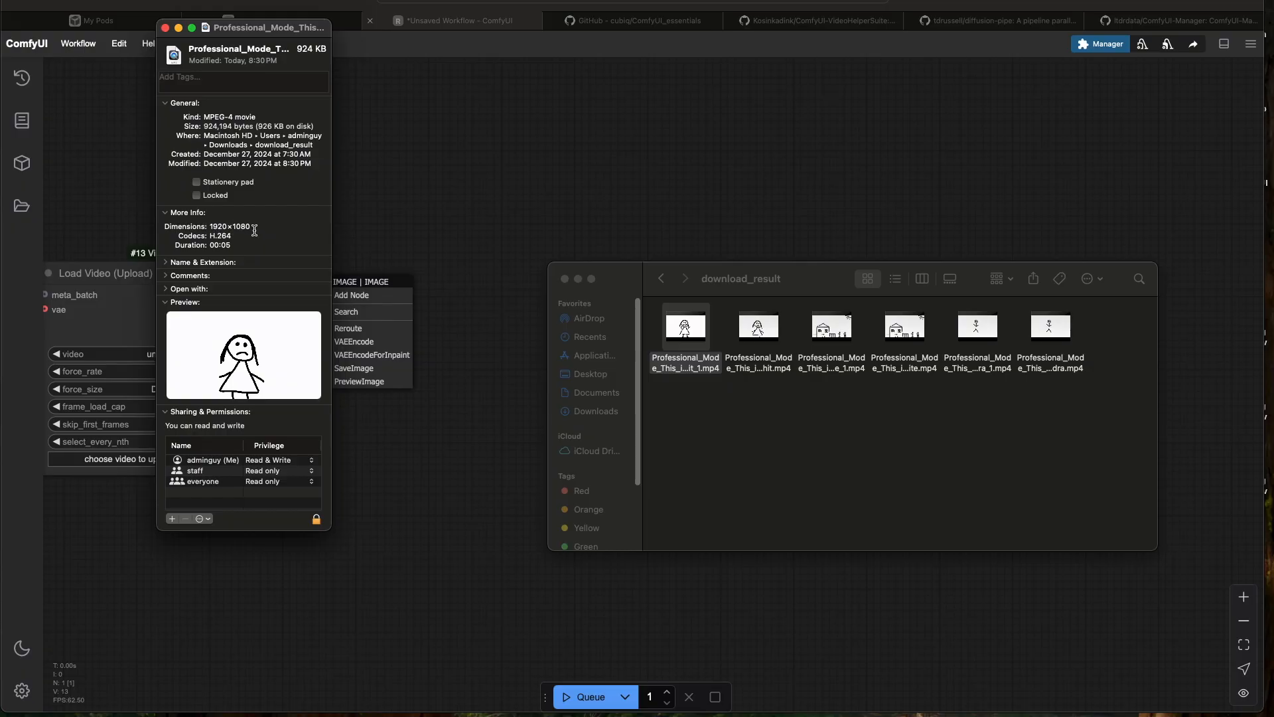
click(164, 28)
mouse_move(690, 341)
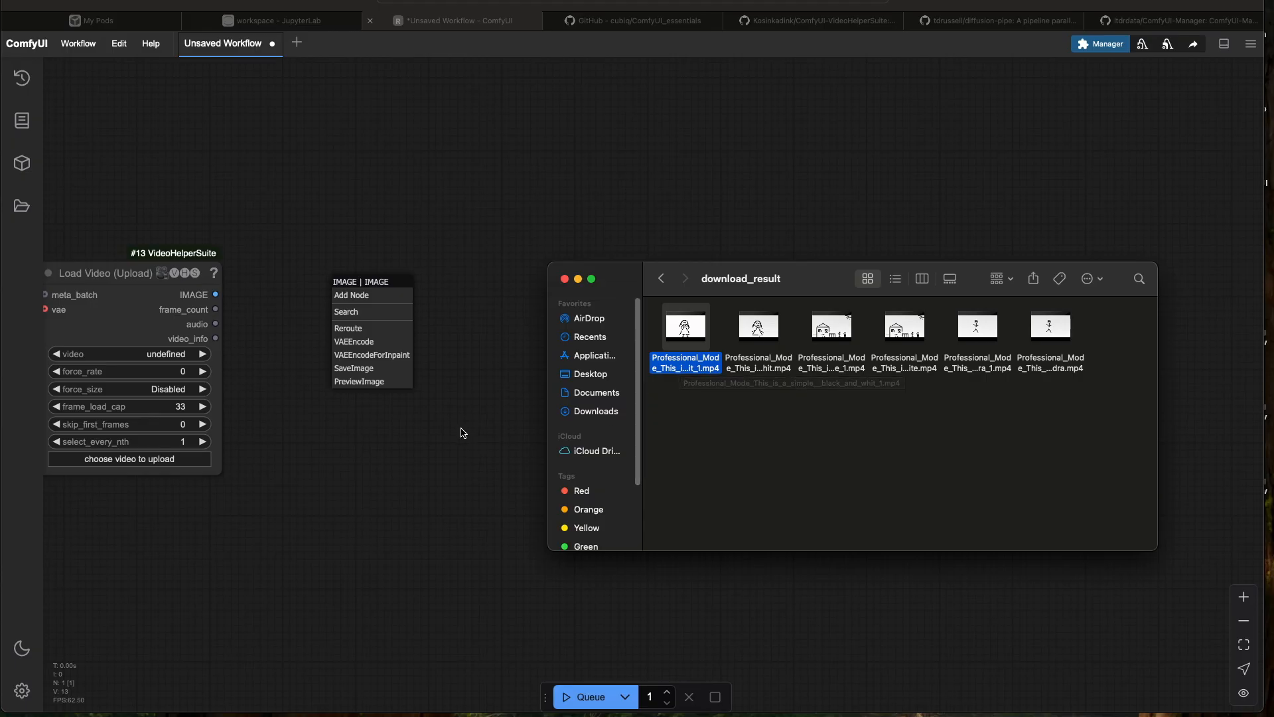
click(396, 445)
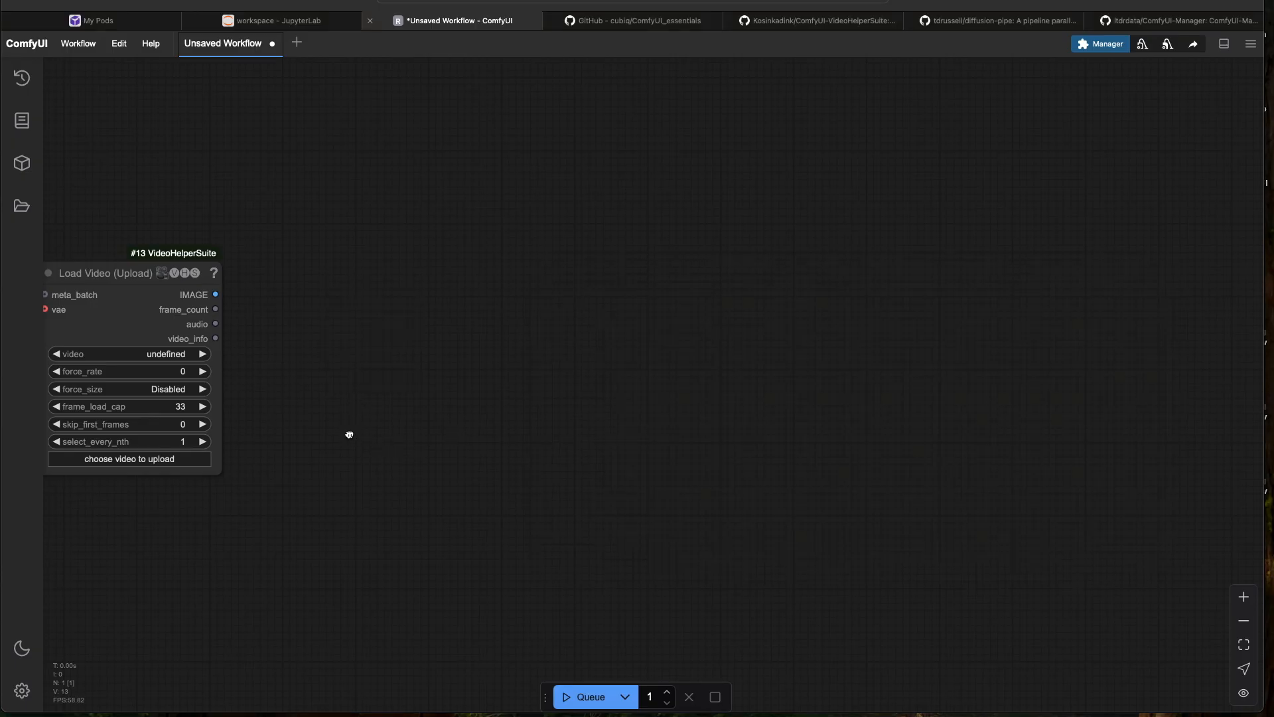
Add an Upscale Image By node fed by the Load Video (Upload) node's IMAGE output and place it beside that node
drag(216, 294, 358, 297)
click(384, 310)
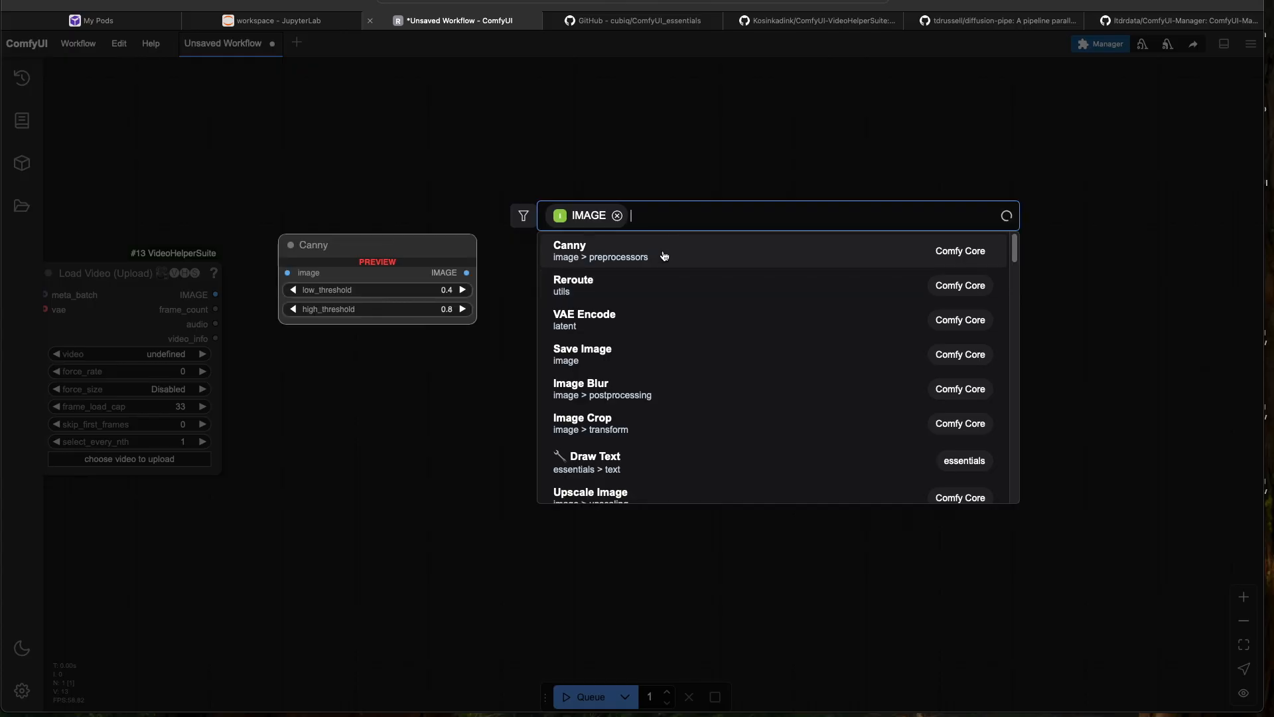
text(upscal)
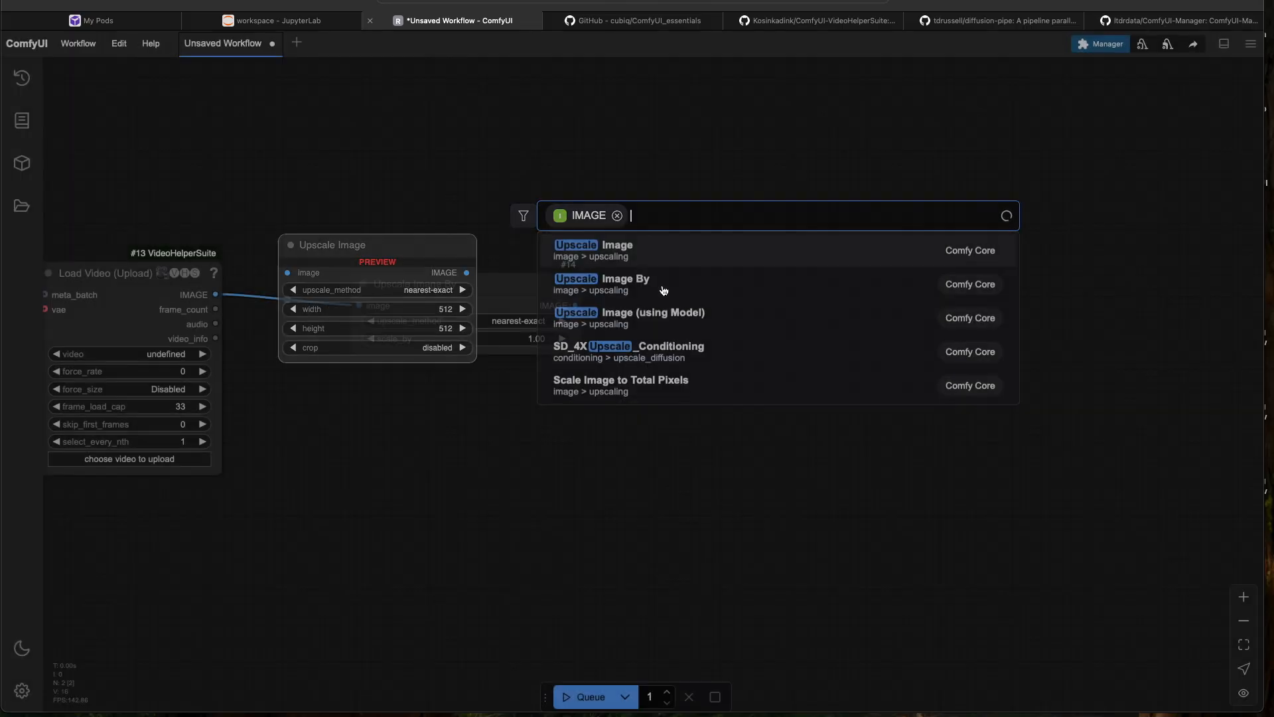
click(662, 286)
drag(432, 286, 424, 274)
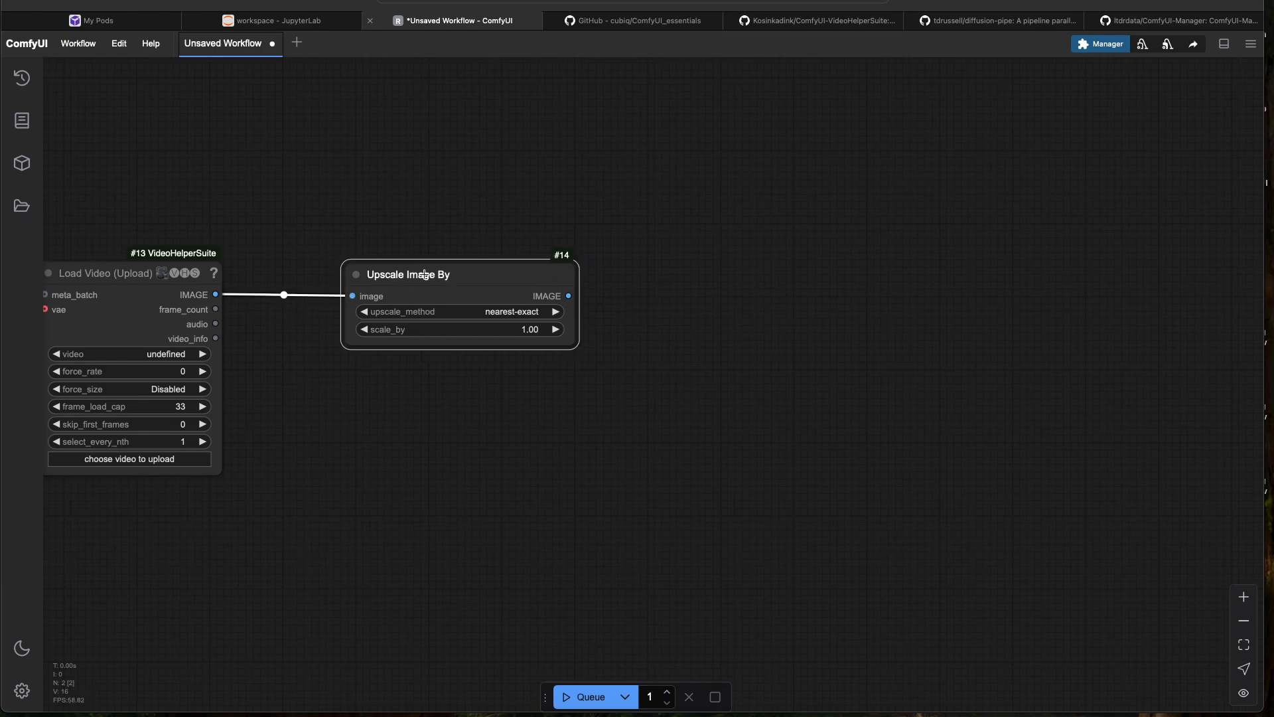
Set the Upscale Image By node's scale_by to 0.5 and its upscale_method to lanczos
click(538, 328)
text(2)
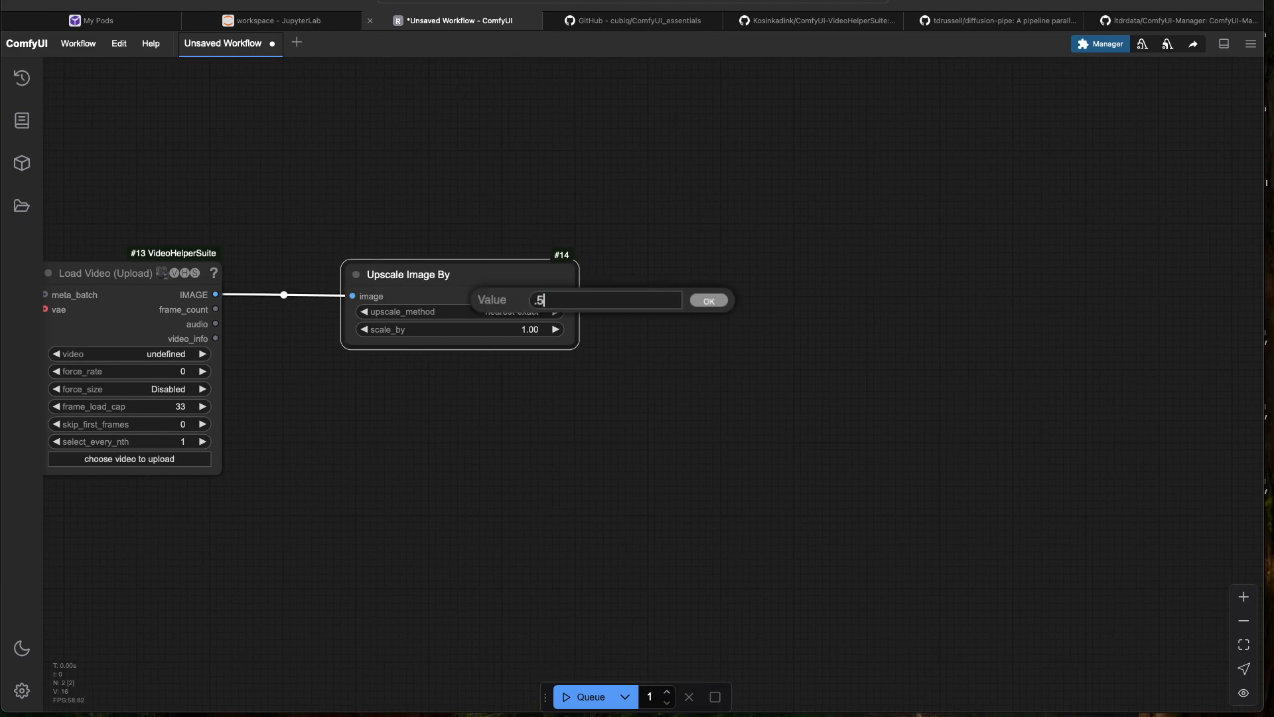
key(Return)
click(519, 312)
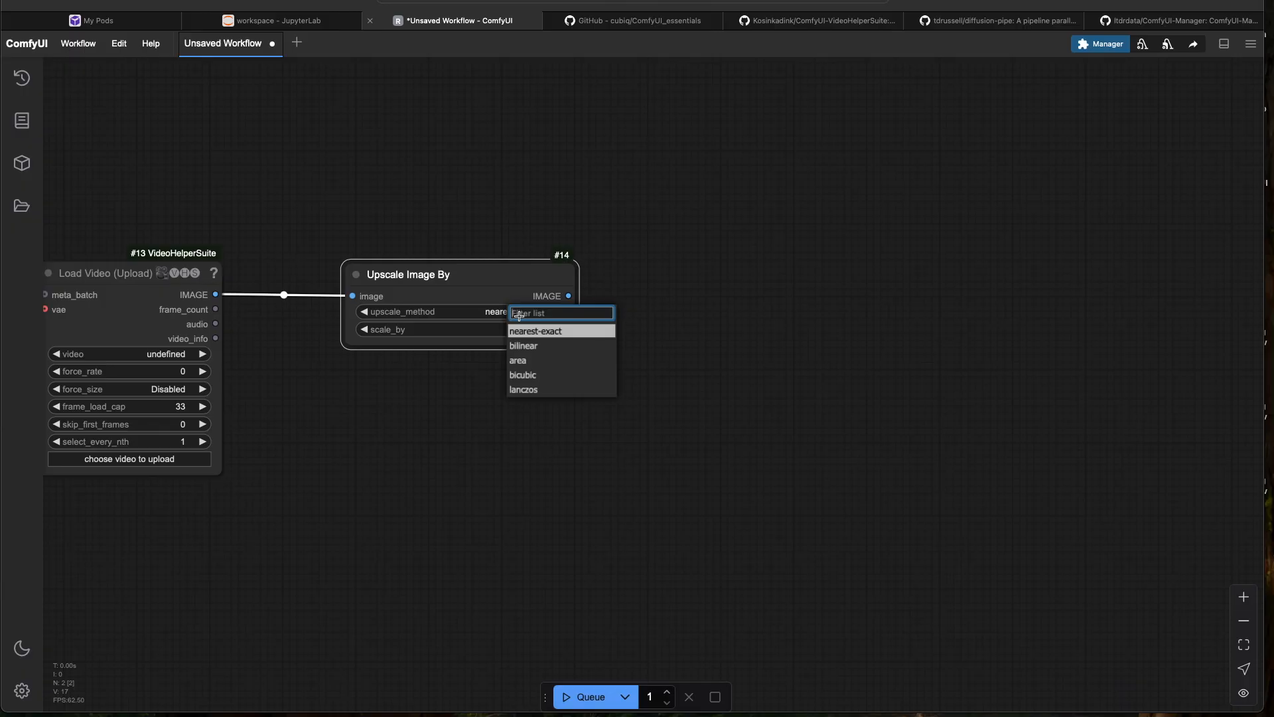
click(542, 390)
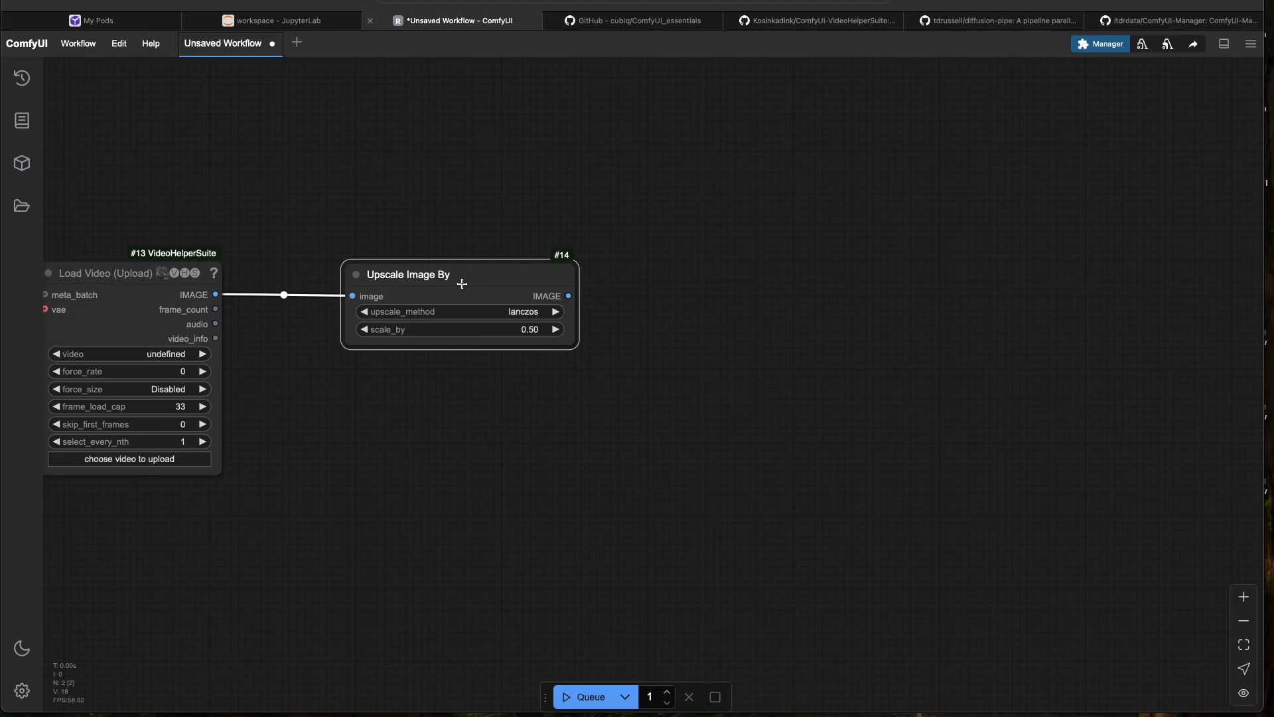
Reposition the Upscale Image By node so its image input lines up with the Load Video (Upload) node's IMAGE output
drag(459, 278, 459, 274)
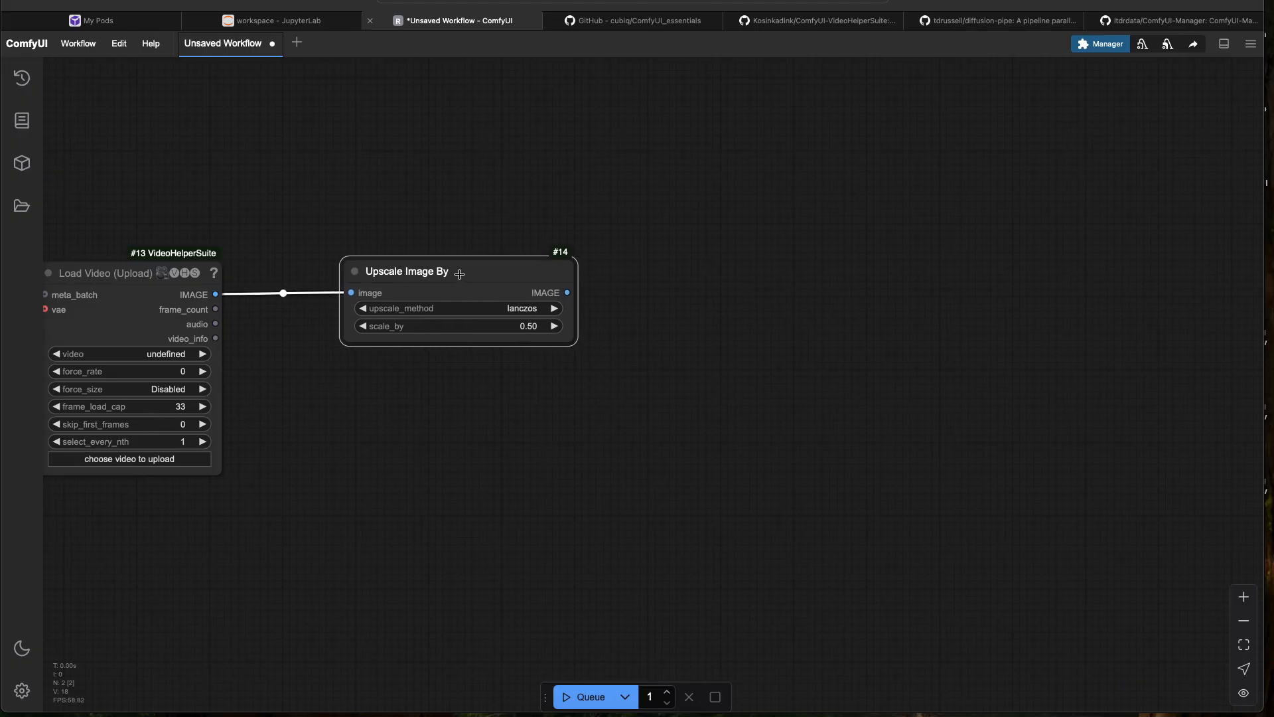
scroll(444, 382, down, 5)
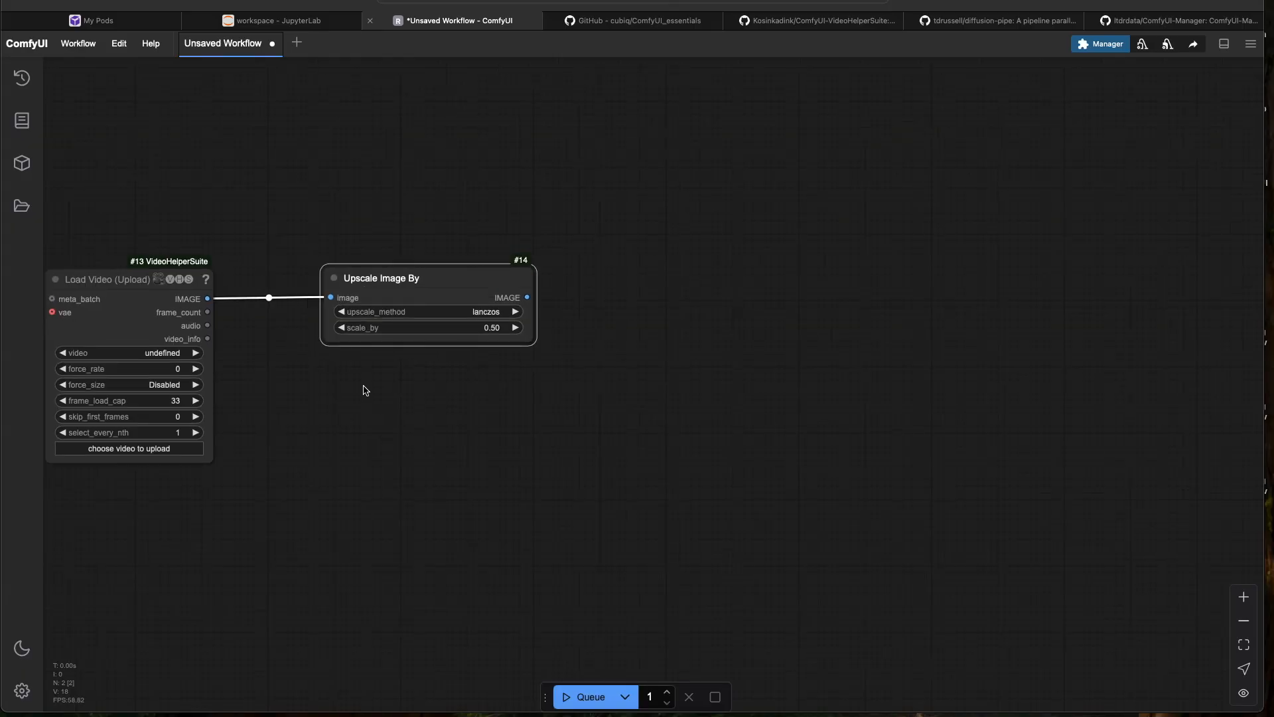
drag(362, 390, 347, 398)
drag(424, 294, 407, 296)
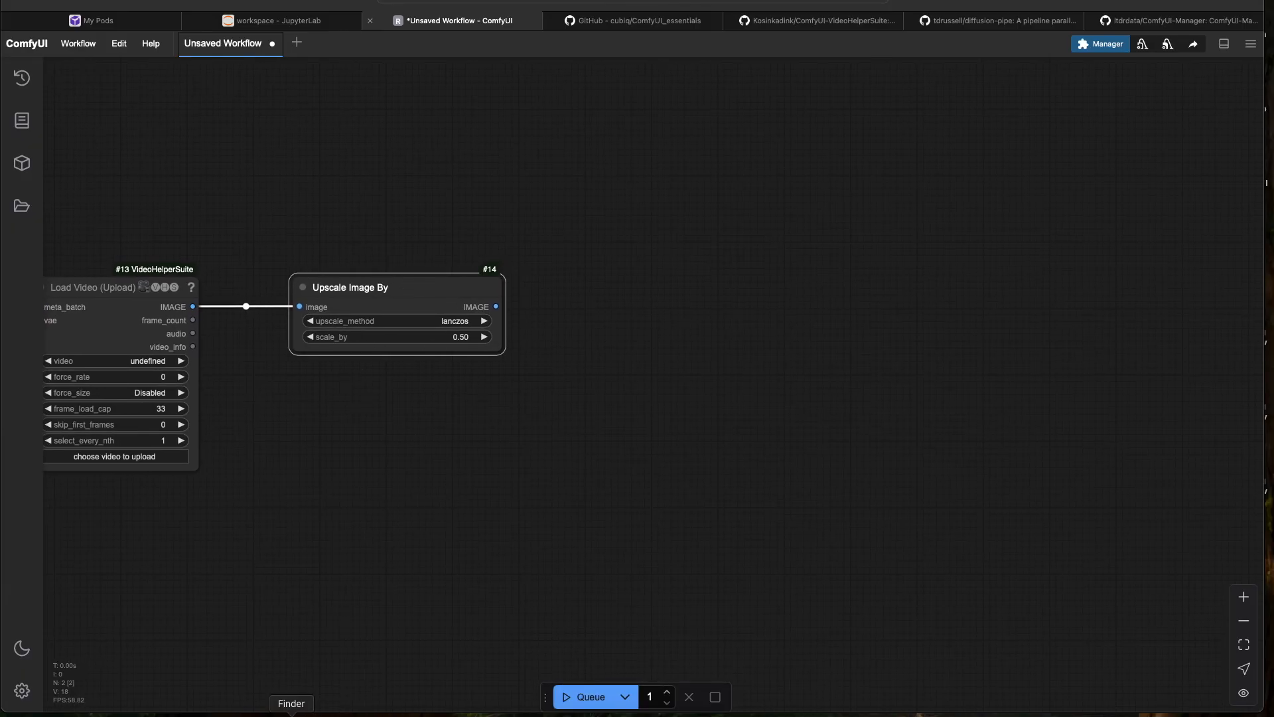
Bring up Finder's download_result folder, view the first clip's file options, close the window and return to ComfyUI
click(291, 713)
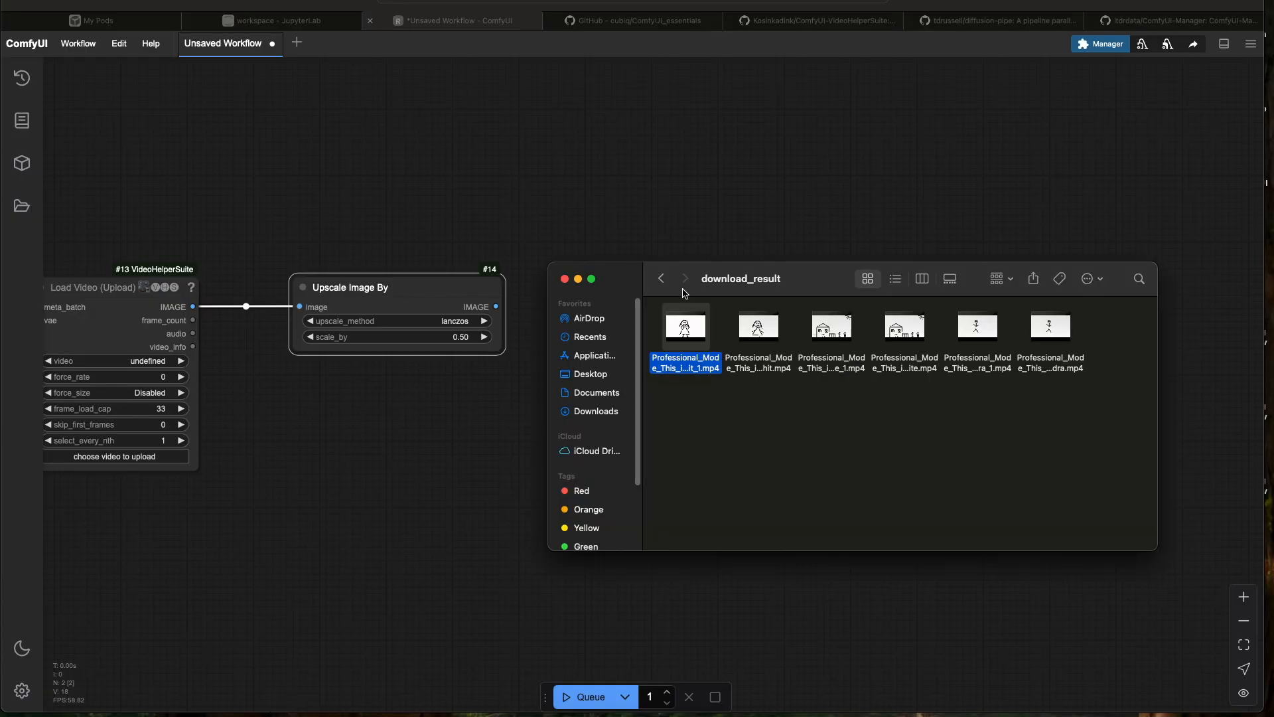
right_click(684, 363)
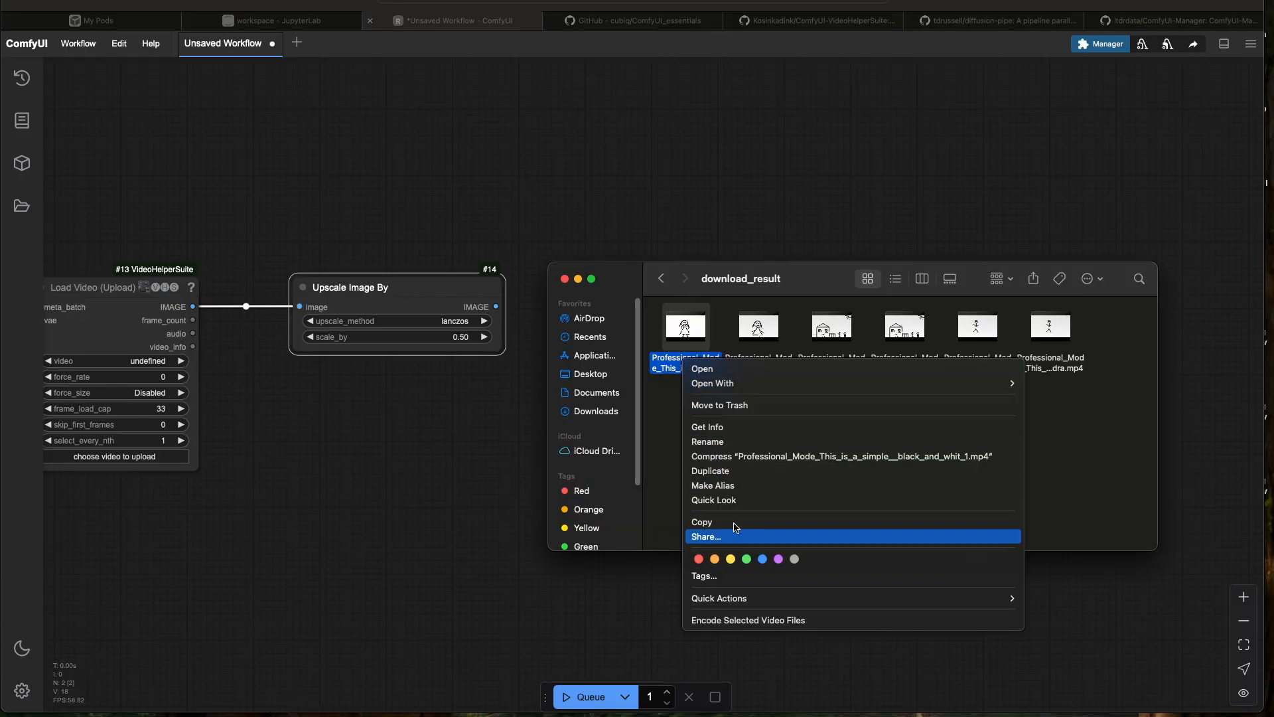
click(565, 280)
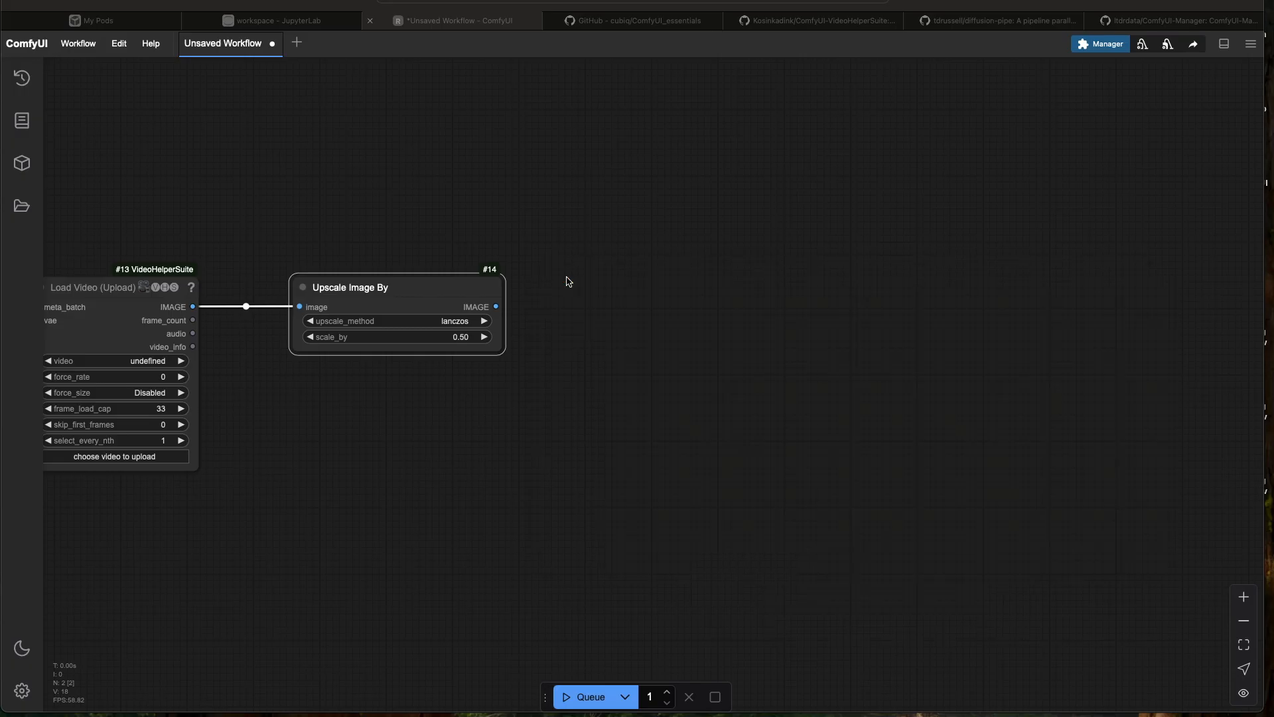
click(508, 312)
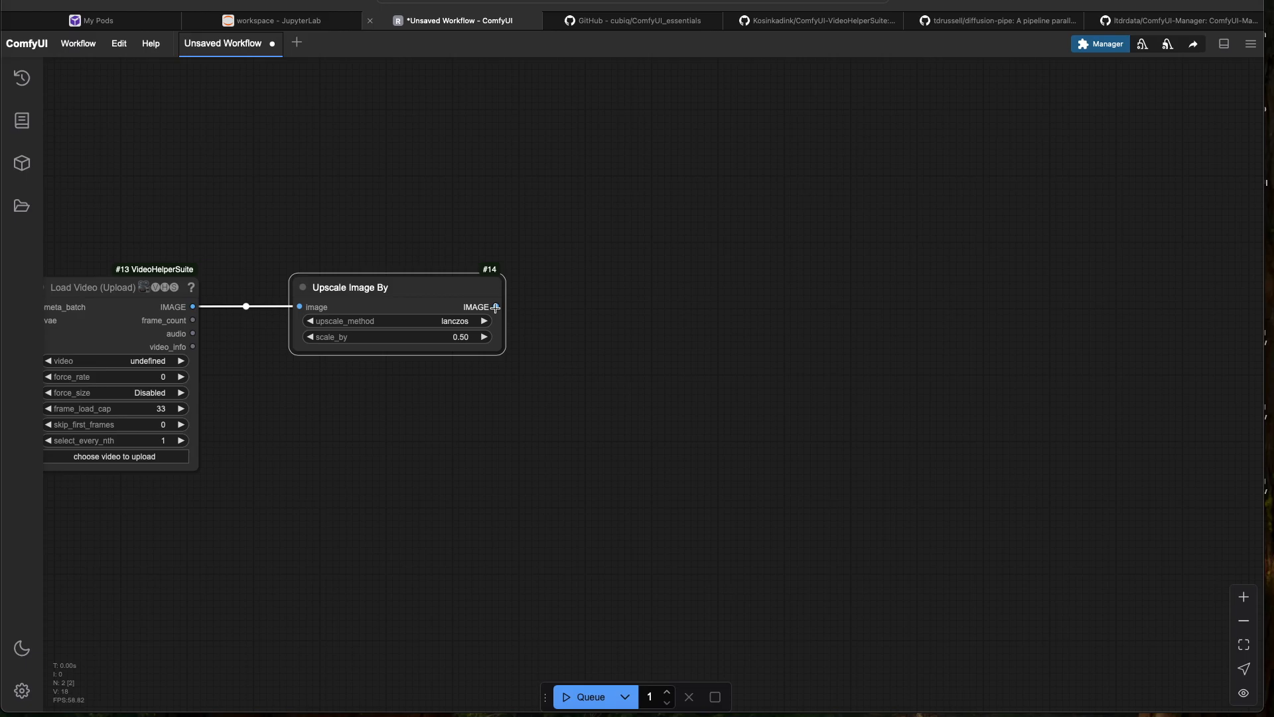
Add the essentials Image Crop node fed by the Upscale Image By node's IMAGE output and place it beside that node
drag(496, 308, 616, 296)
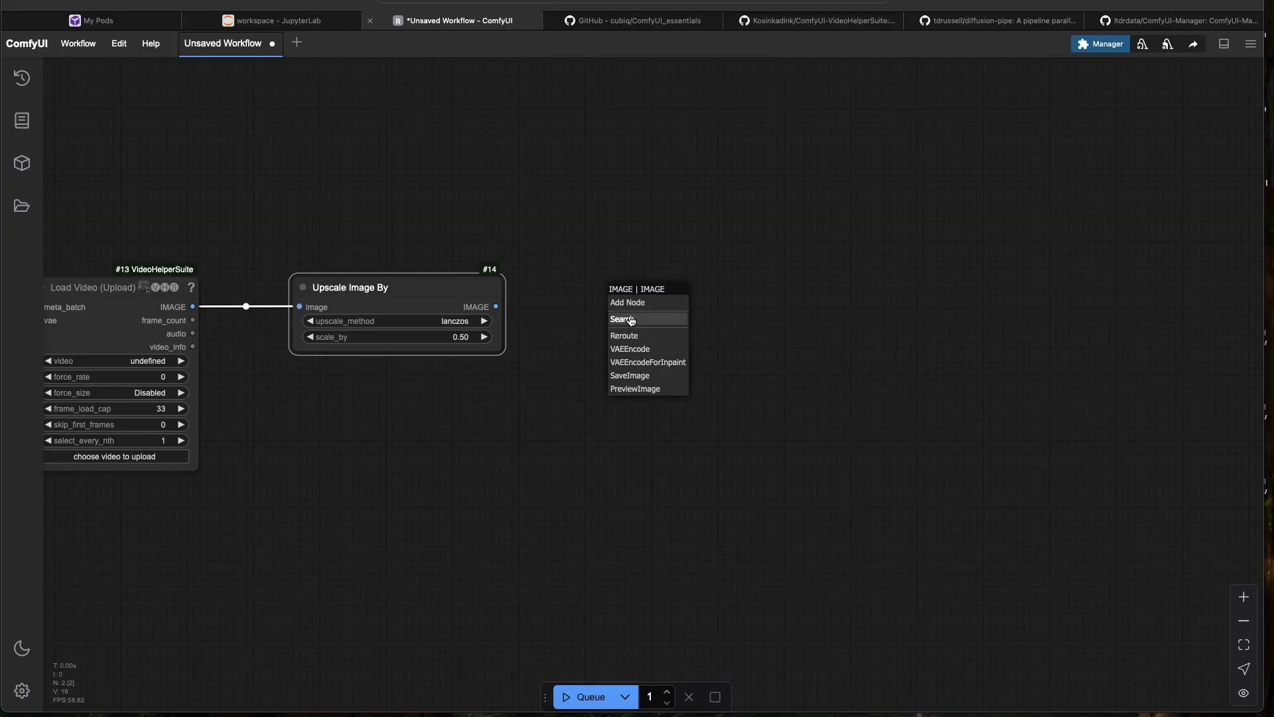
click(630, 321)
text(crop)
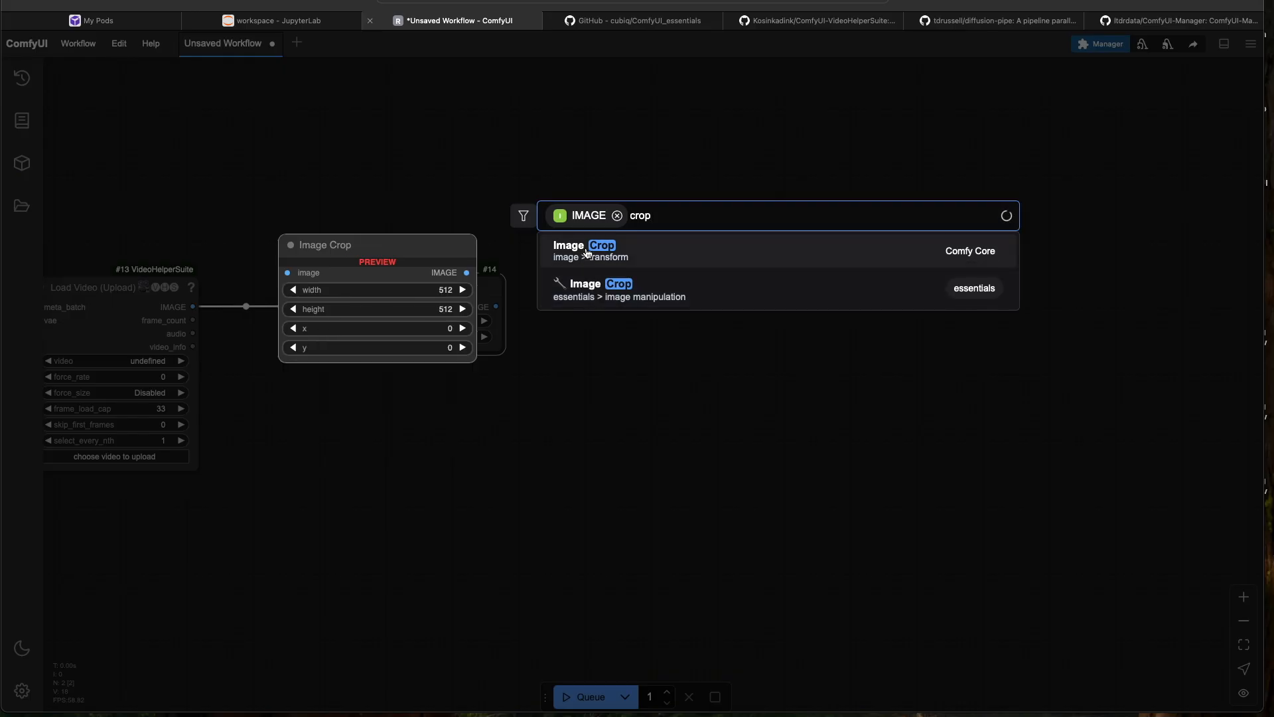
click(598, 292)
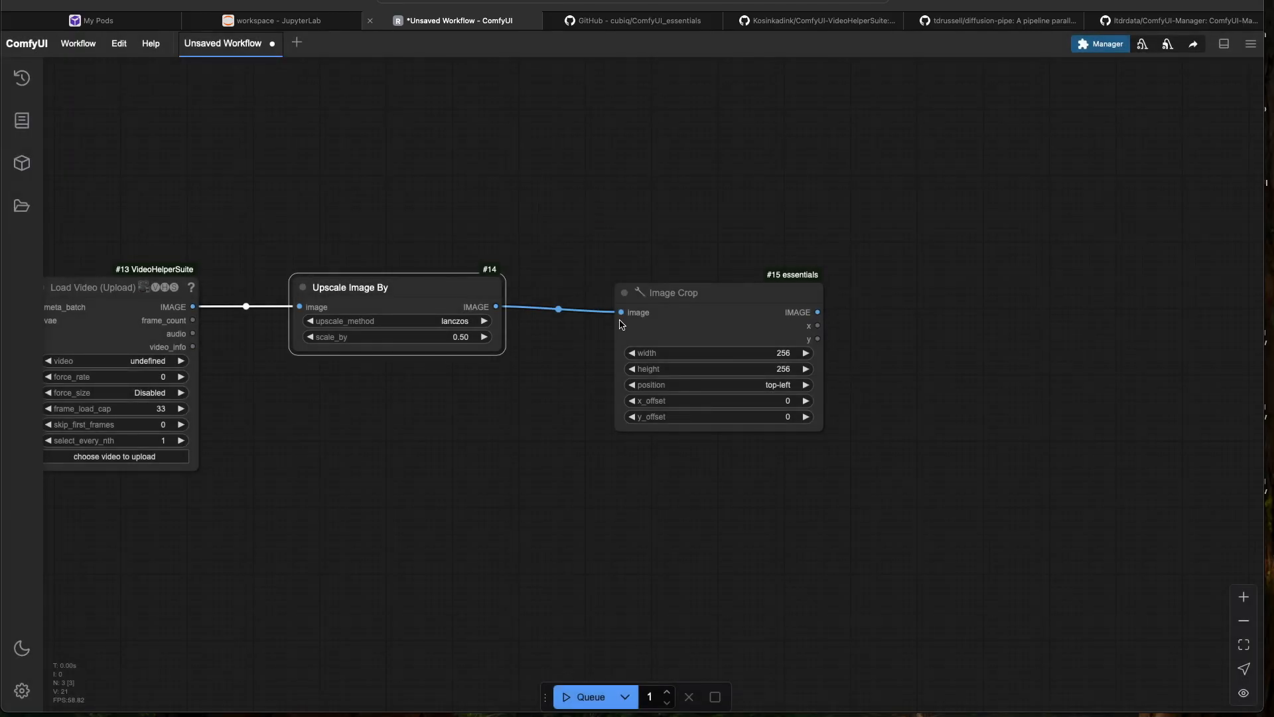
drag(620, 324, 617, 307)
Examine the Image Crop node's available position options and its place in the node chain
click(753, 370)
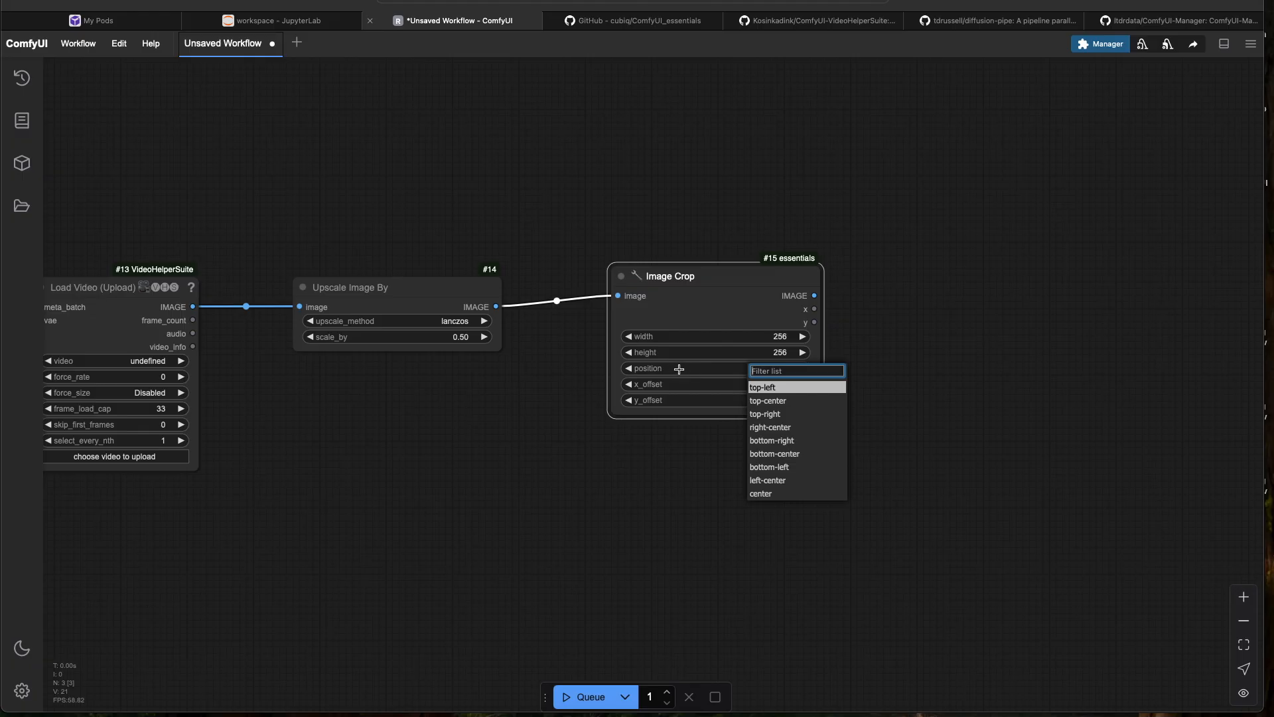
click(670, 478)
drag(736, 472, 490, 441)
scroll(495, 441, down, 2)
scroll(398, 406, down, 2)
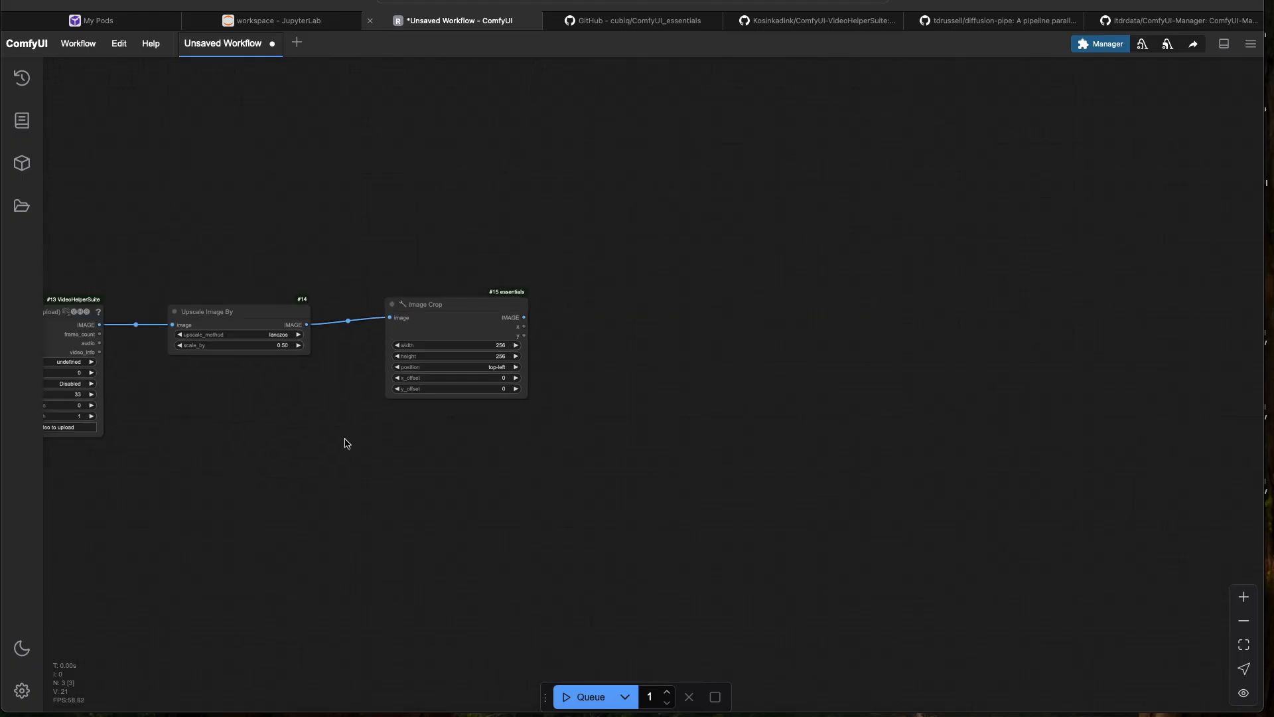
drag(335, 409, 372, 404)
scroll(398, 391, up, 3)
click(498, 285)
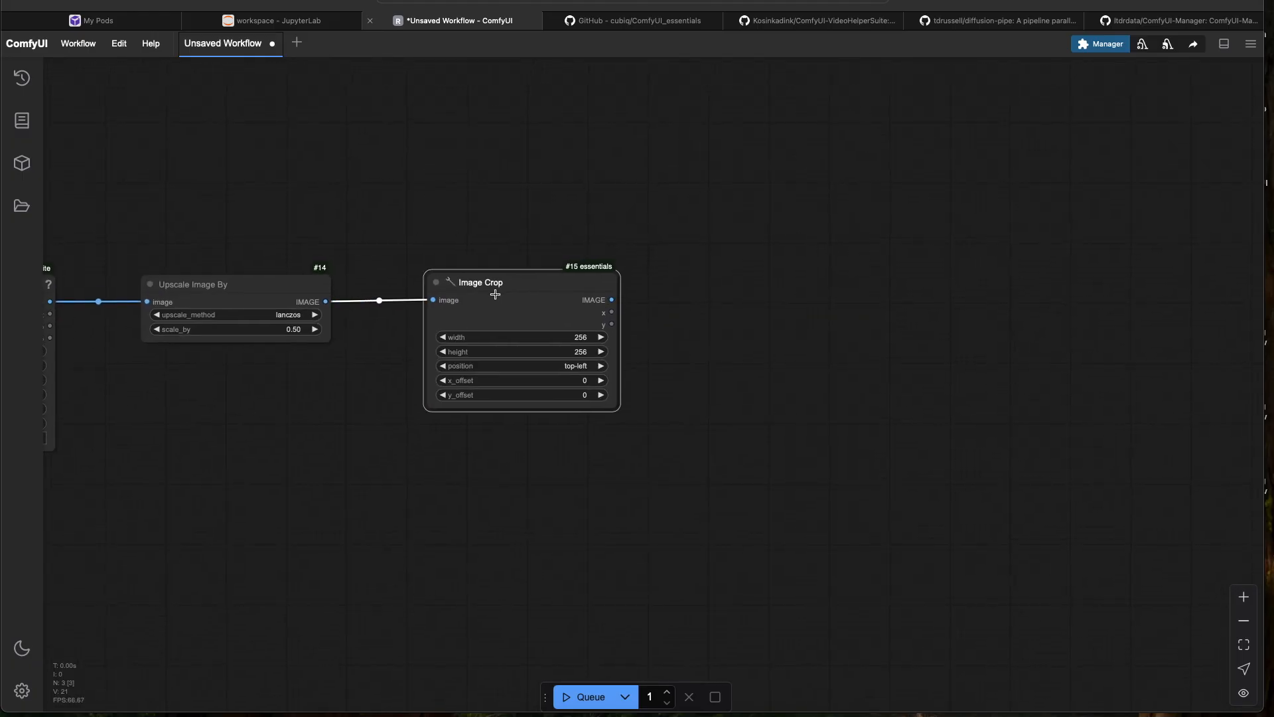
Set the Image Crop node's width and height to 512
drag(611, 300, 554, 304)
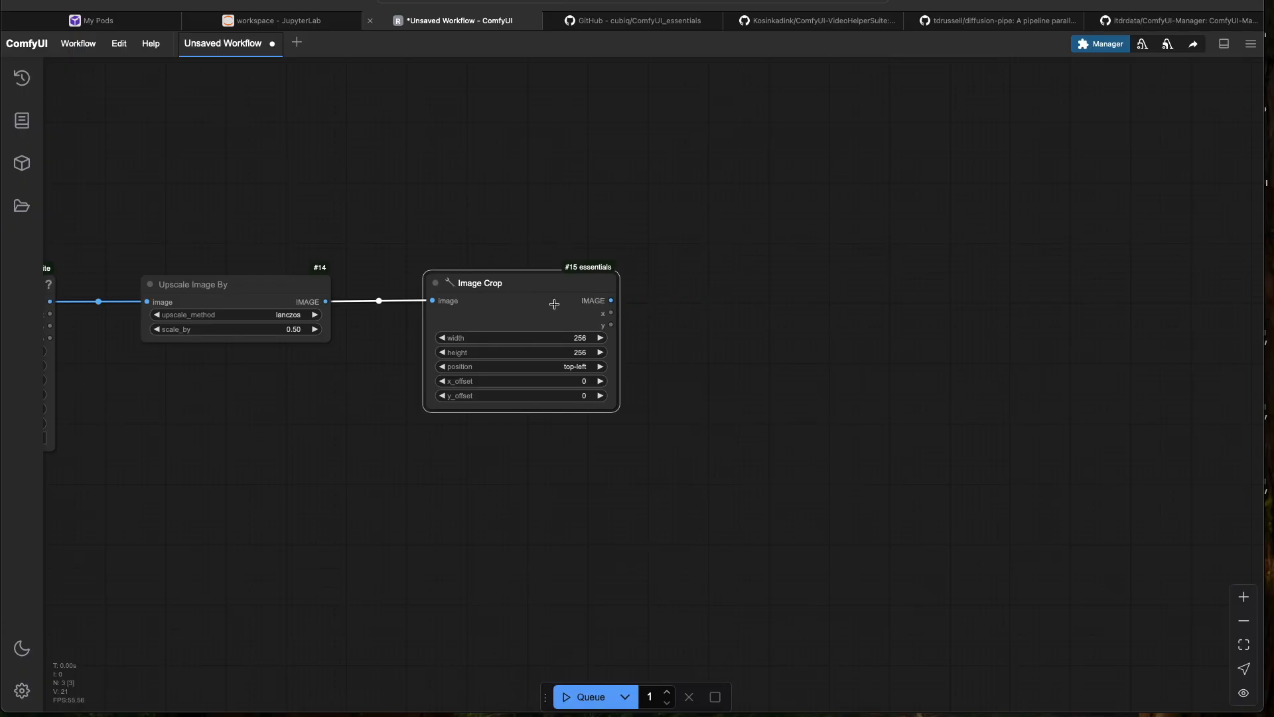
click(563, 337)
text(512)
key(Return)
click(578, 352)
text(512)
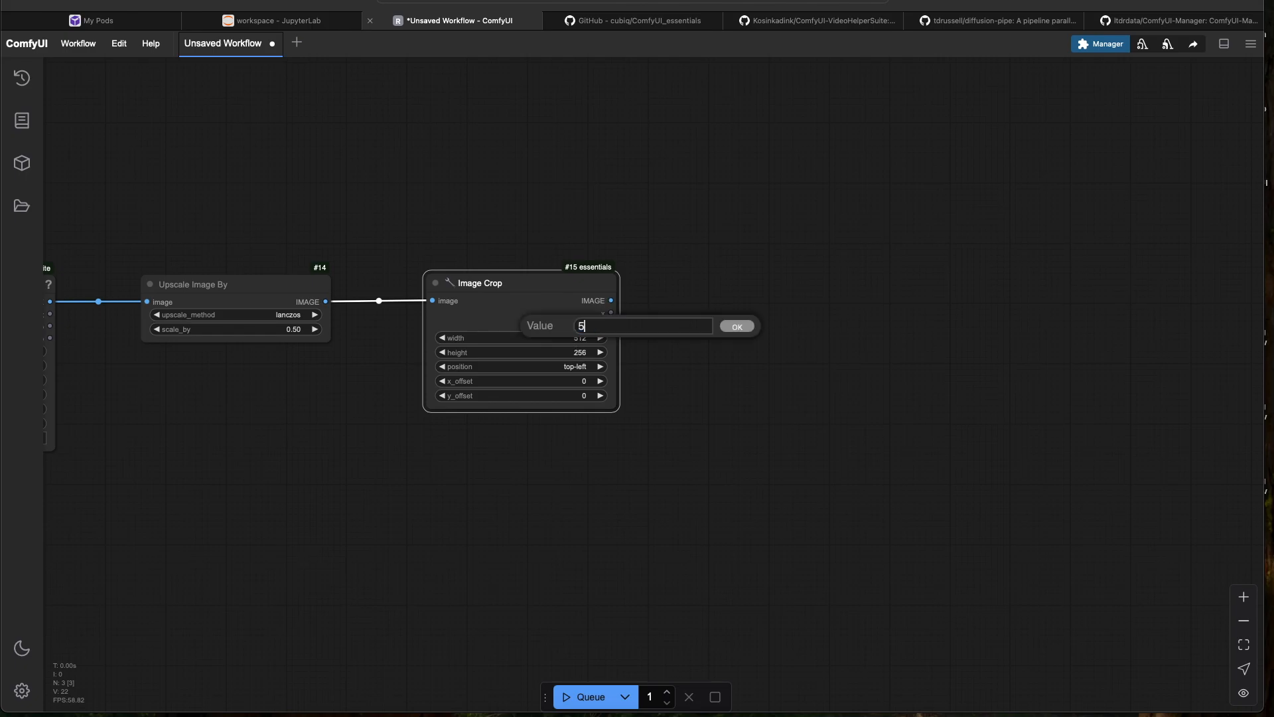
key(Return)
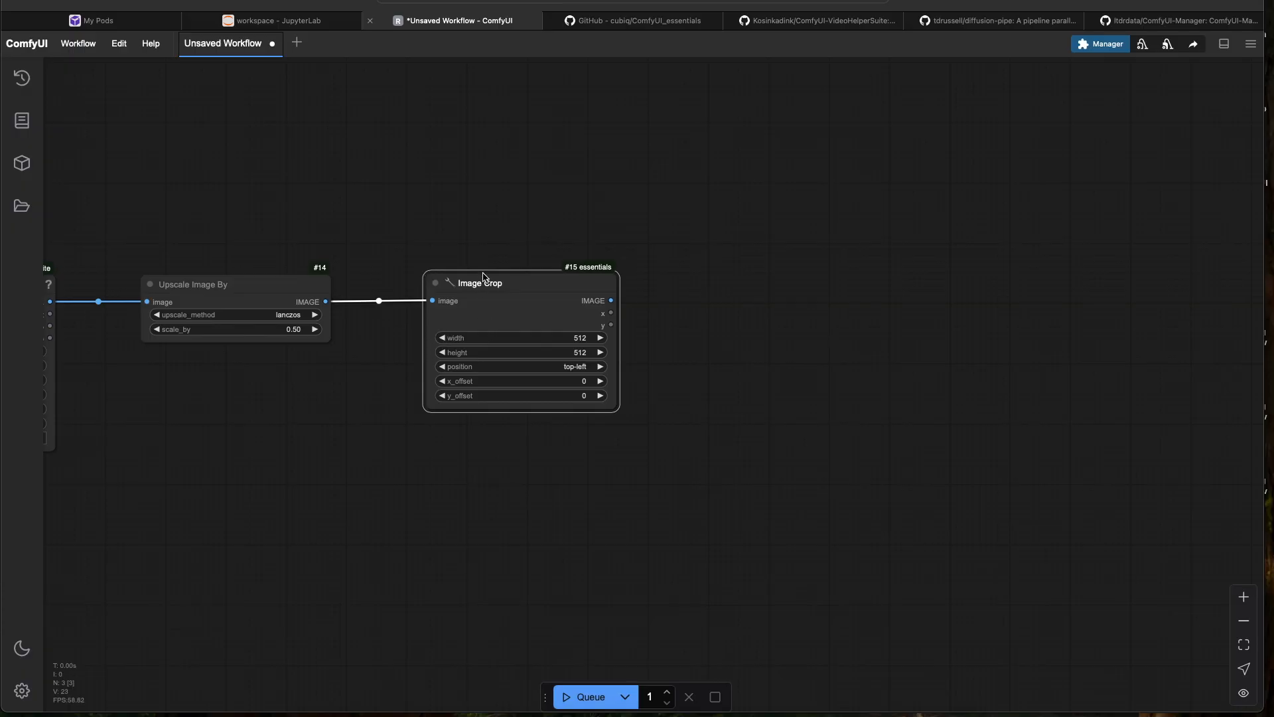
click(570, 367)
Add a Video Combine node fed by the Image Crop node's IMAGE output and place it beside that node
drag(611, 300, 703, 302)
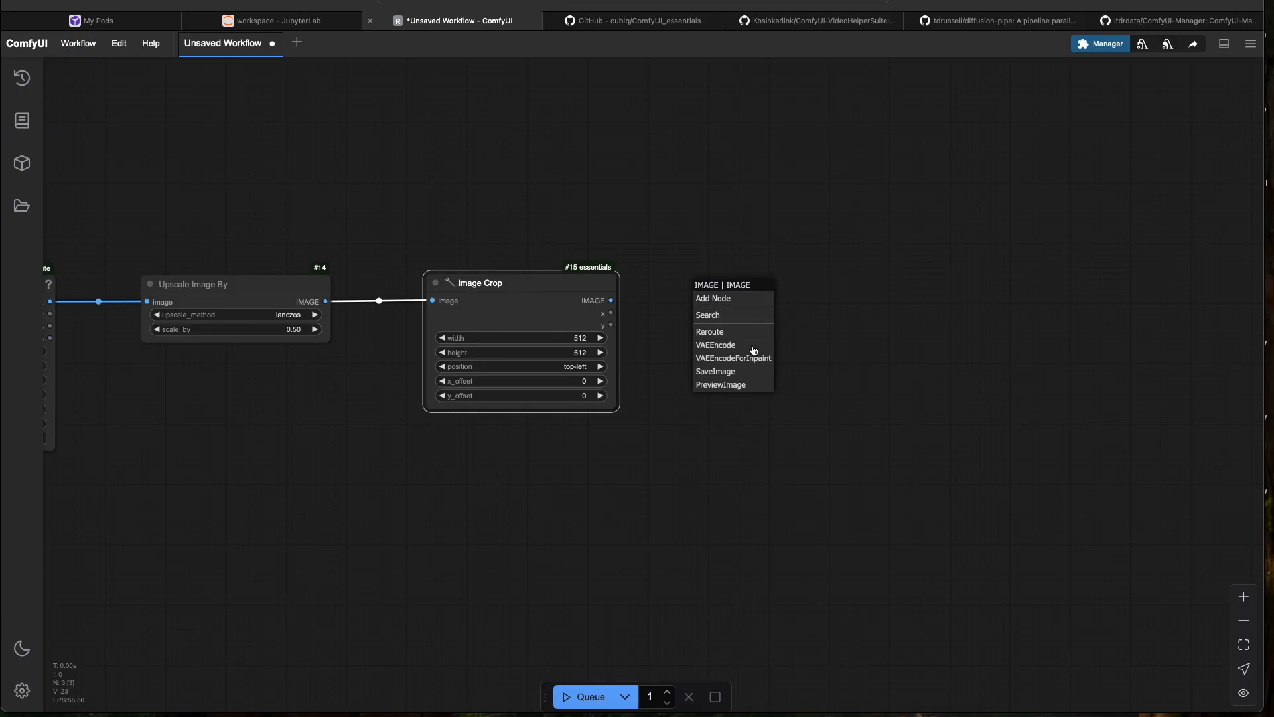
click(714, 315)
text(video)
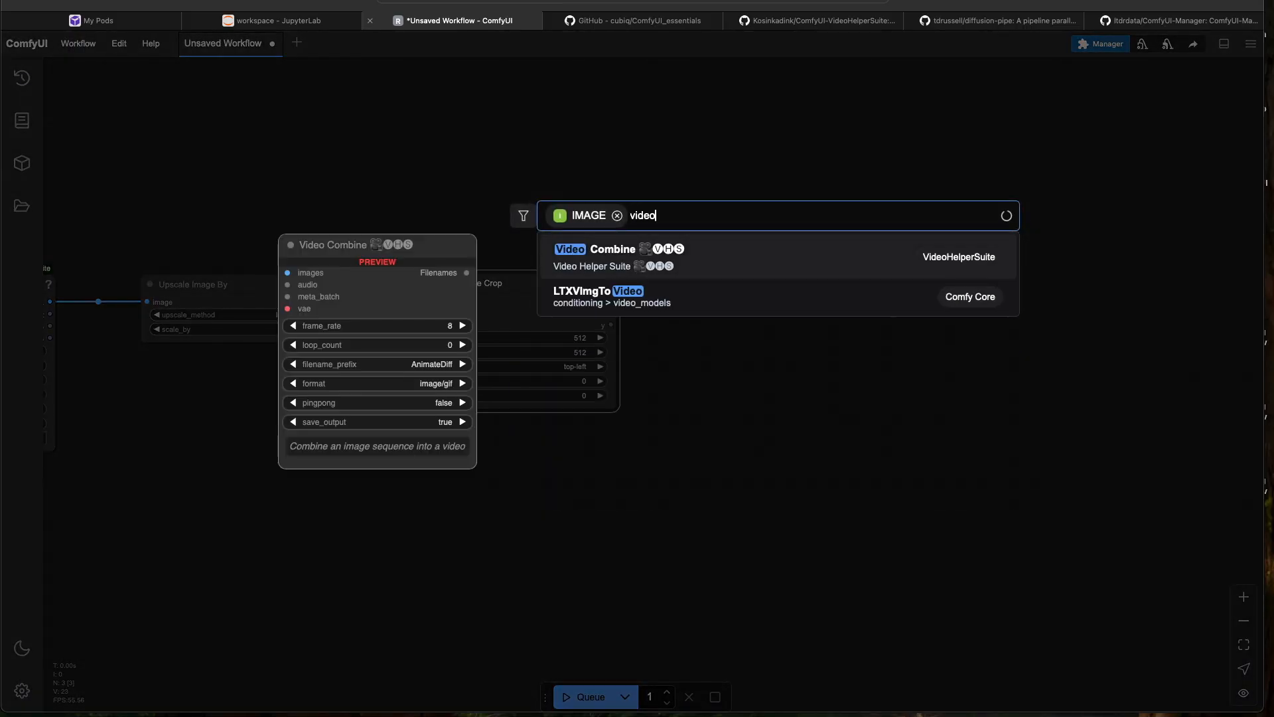
key(Return)
drag(810, 332, 872, 312)
Set the Video Combine node's frame_rate to 24 and format to video/h264-mp4, and move it slightly farther from Image Crop
click(867, 337)
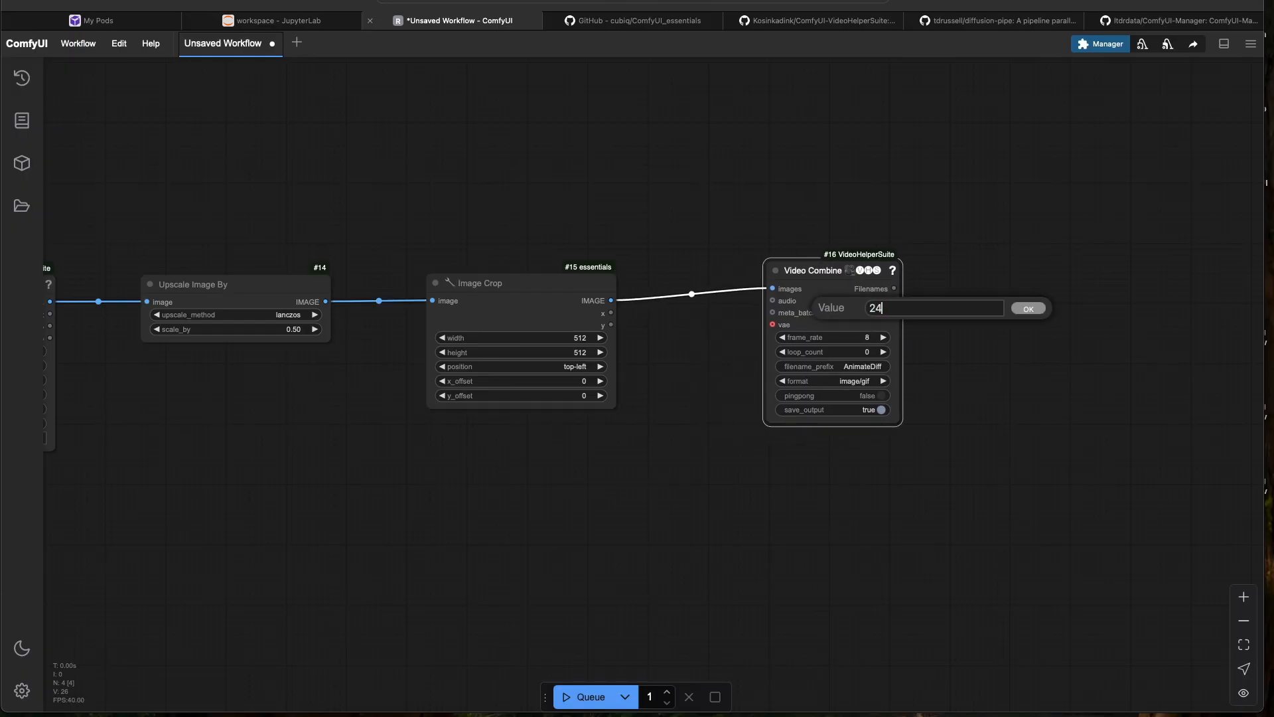
text(24)
key(Return)
click(860, 383)
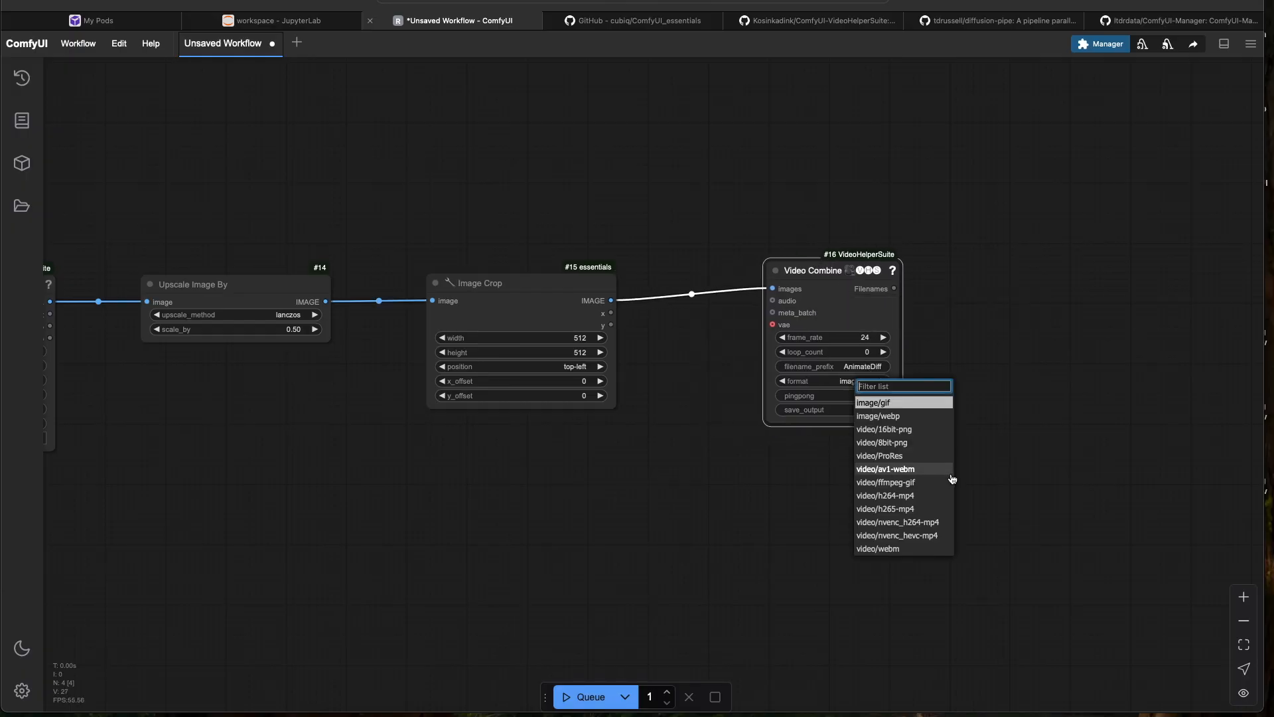
click(903, 496)
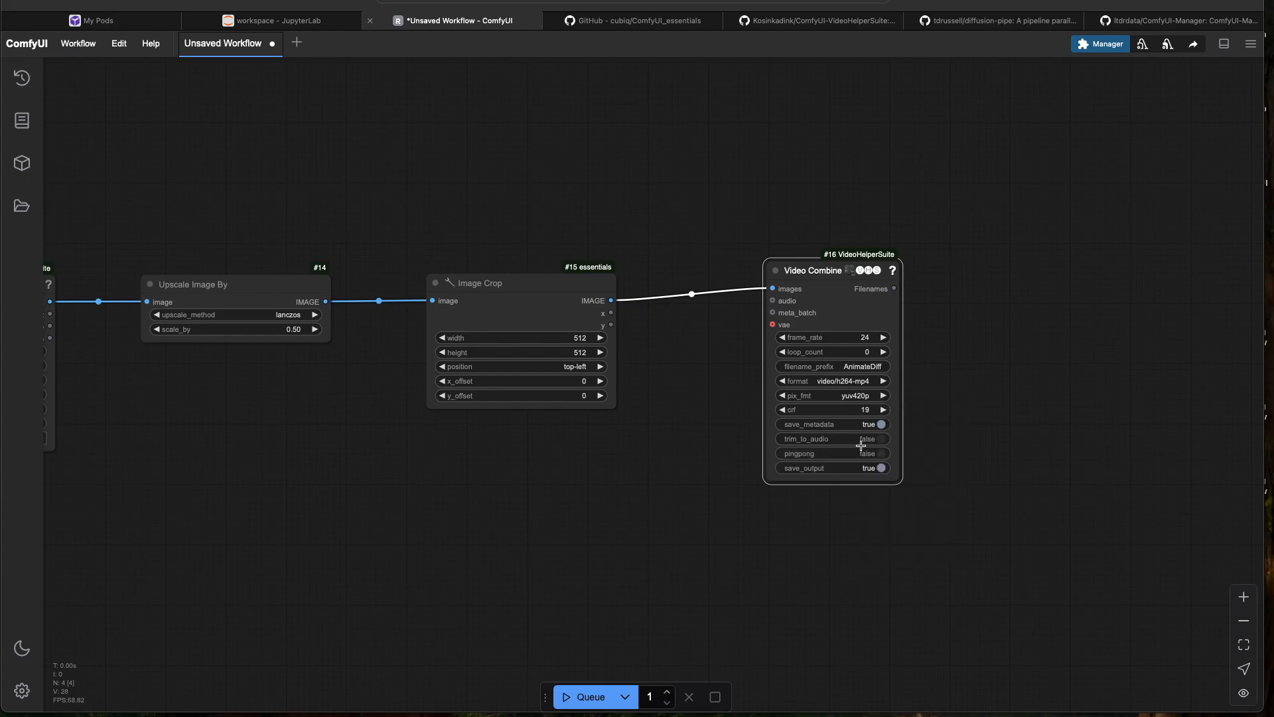
drag(825, 277, 855, 273)
Upload Professional_Mode_This_is_a_simple__black_and_whit_1.mp4 from the download_result folder into the Load Video (Upload) node
drag(655, 457, 819, 451)
drag(282, 442, 424, 409)
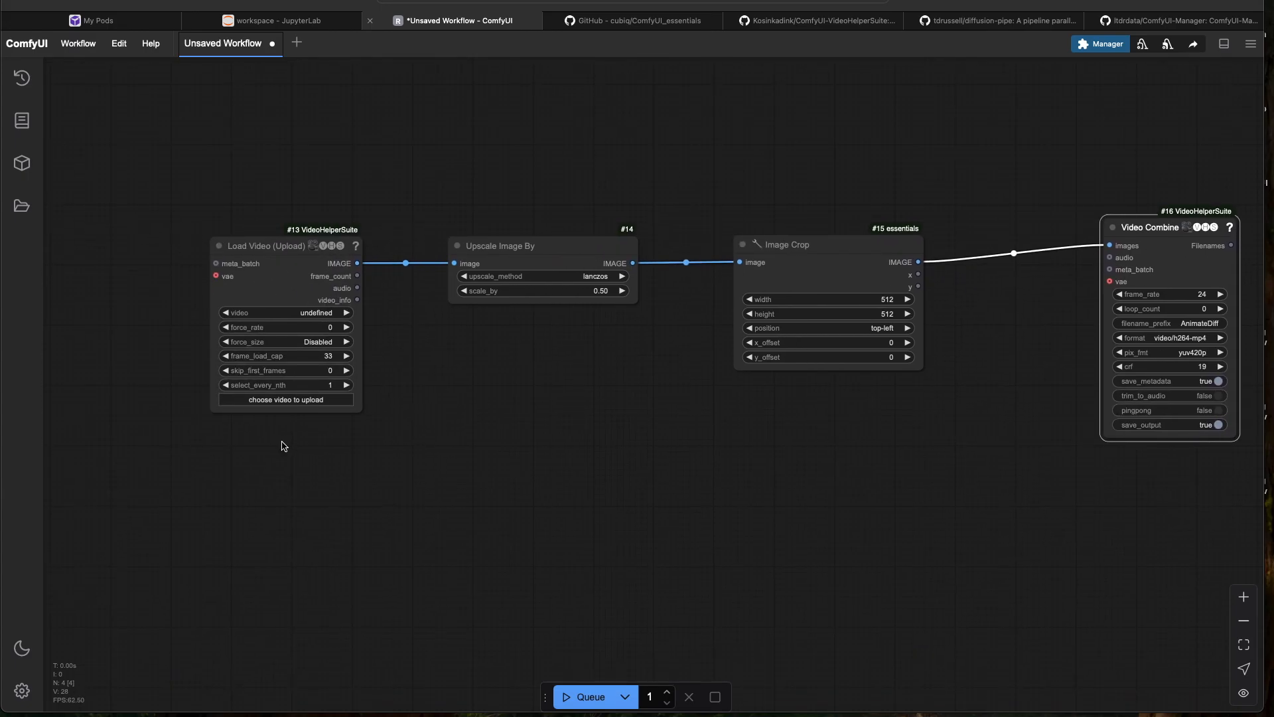
click(295, 398)
click(485, 296)
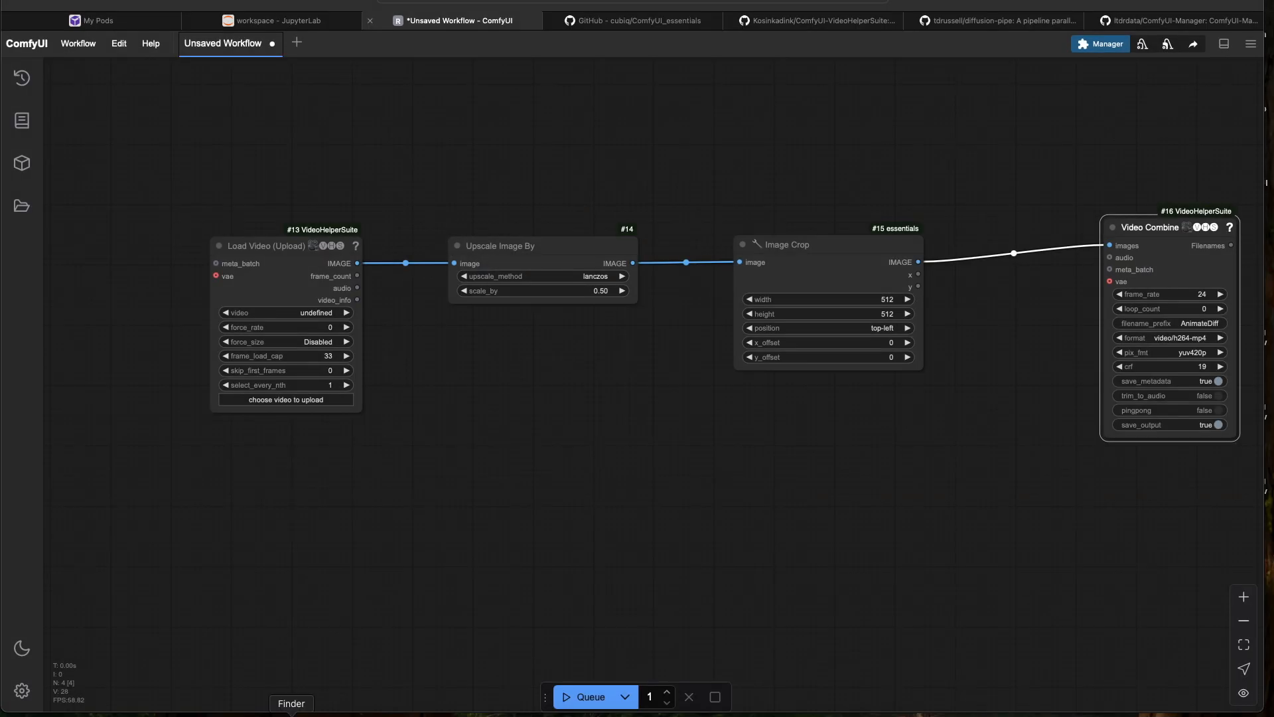
click(290, 715)
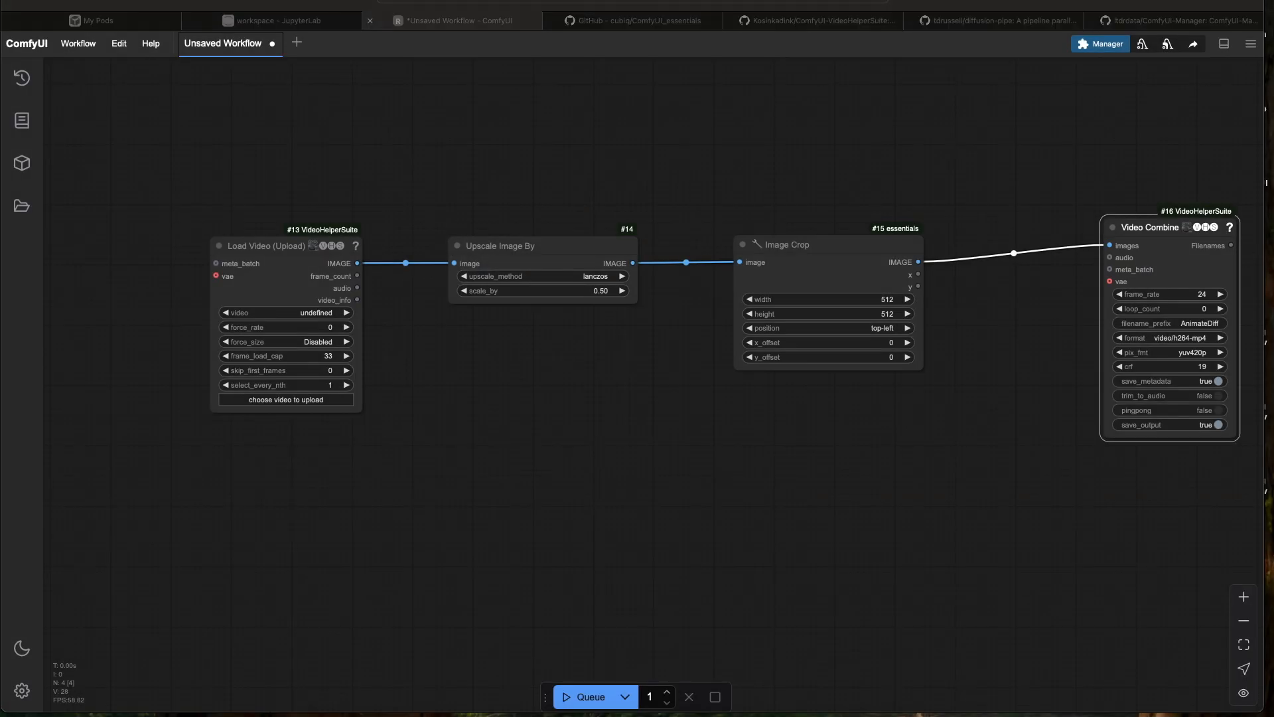
click(286, 400)
scroll(537, 344, down, 5)
click(537, 322)
click(642, 269)
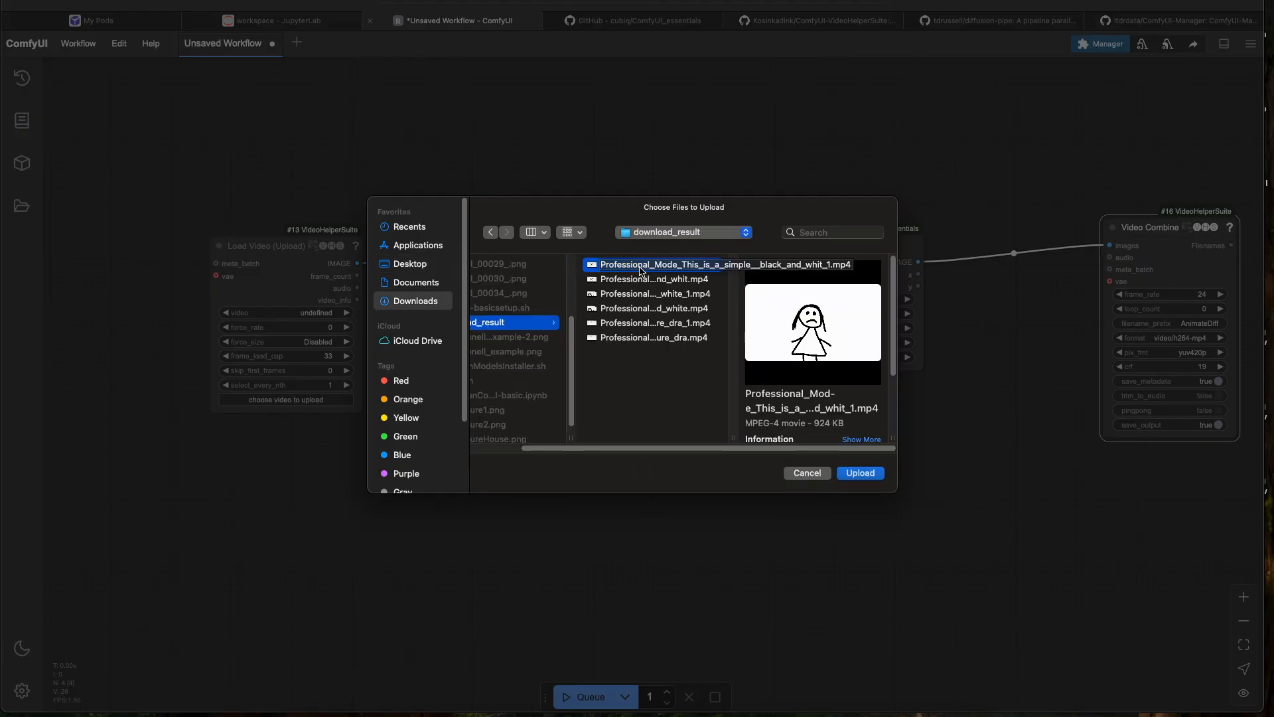
double_click(641, 269)
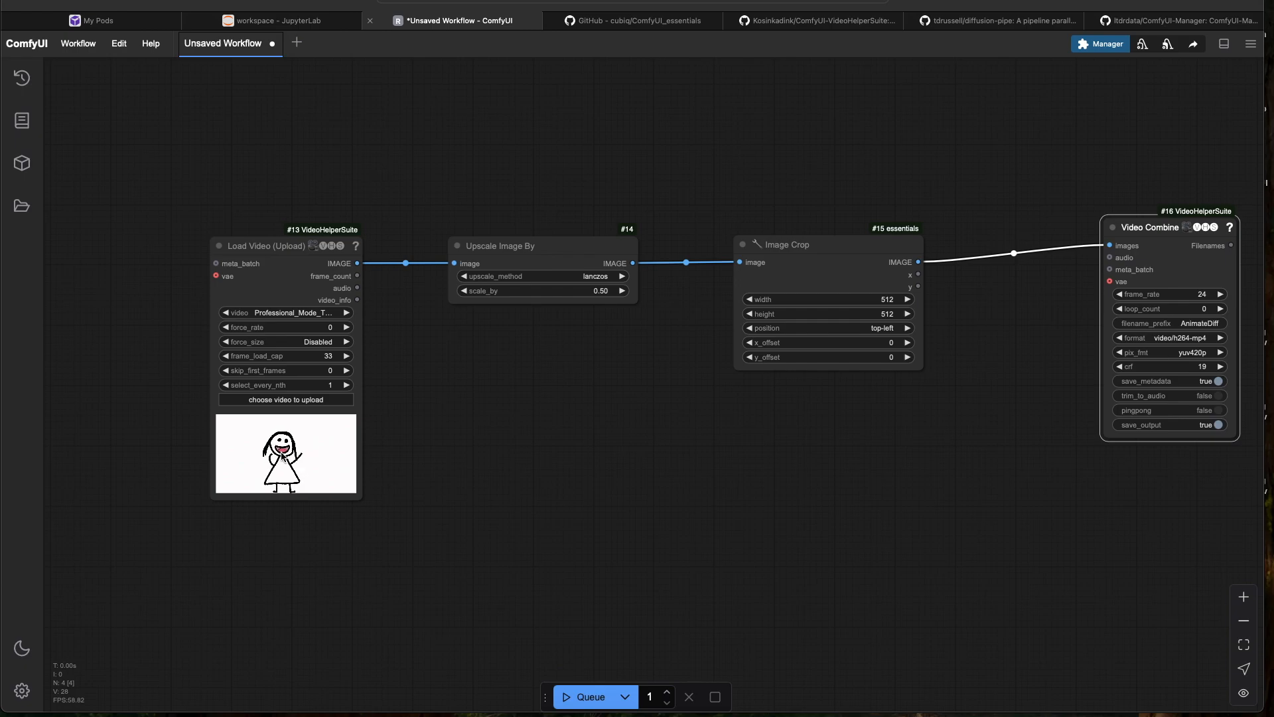
Set the Image Crop node's position to bottom-center
drag(461, 416, 370, 417)
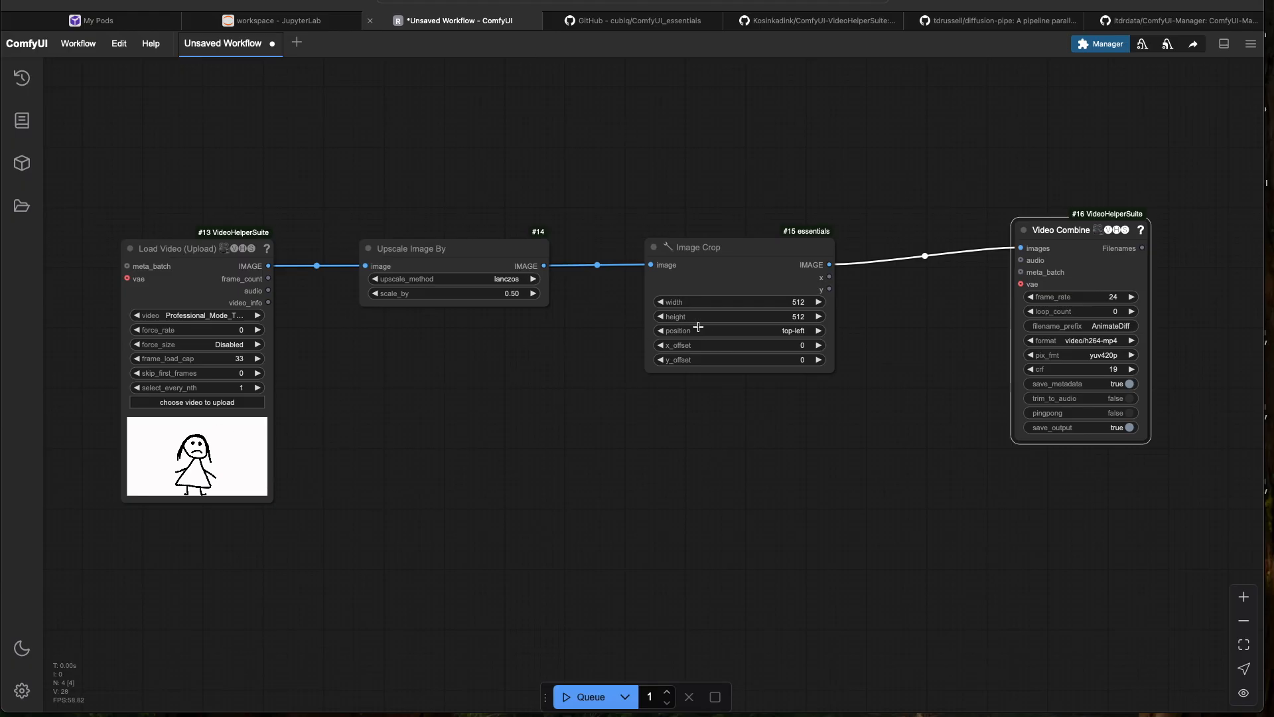
click(743, 331)
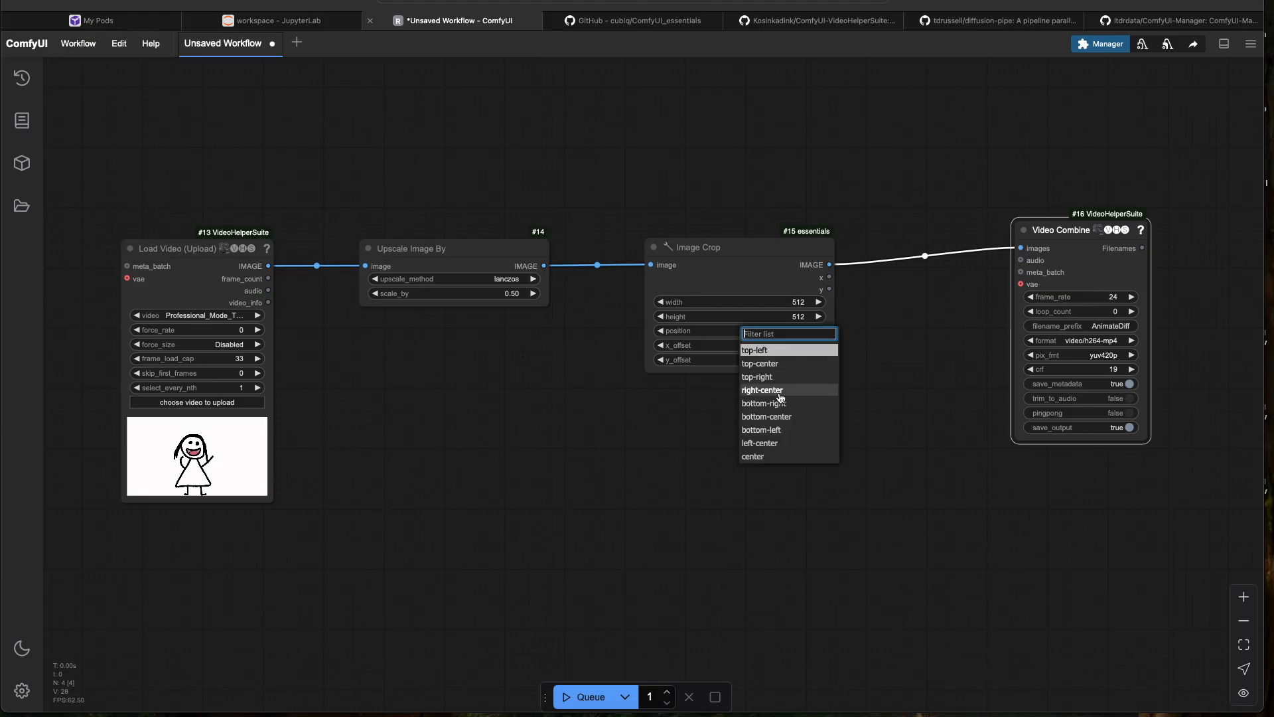
click(779, 416)
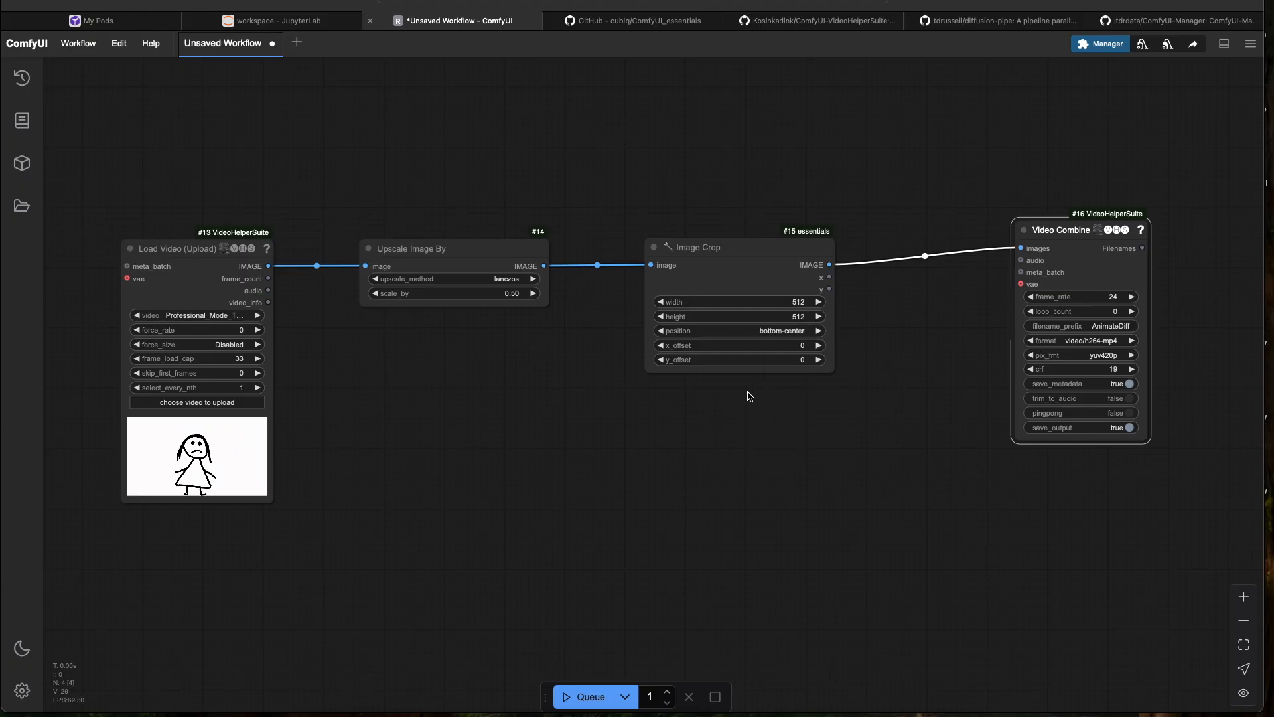
drag(638, 415, 683, 417)
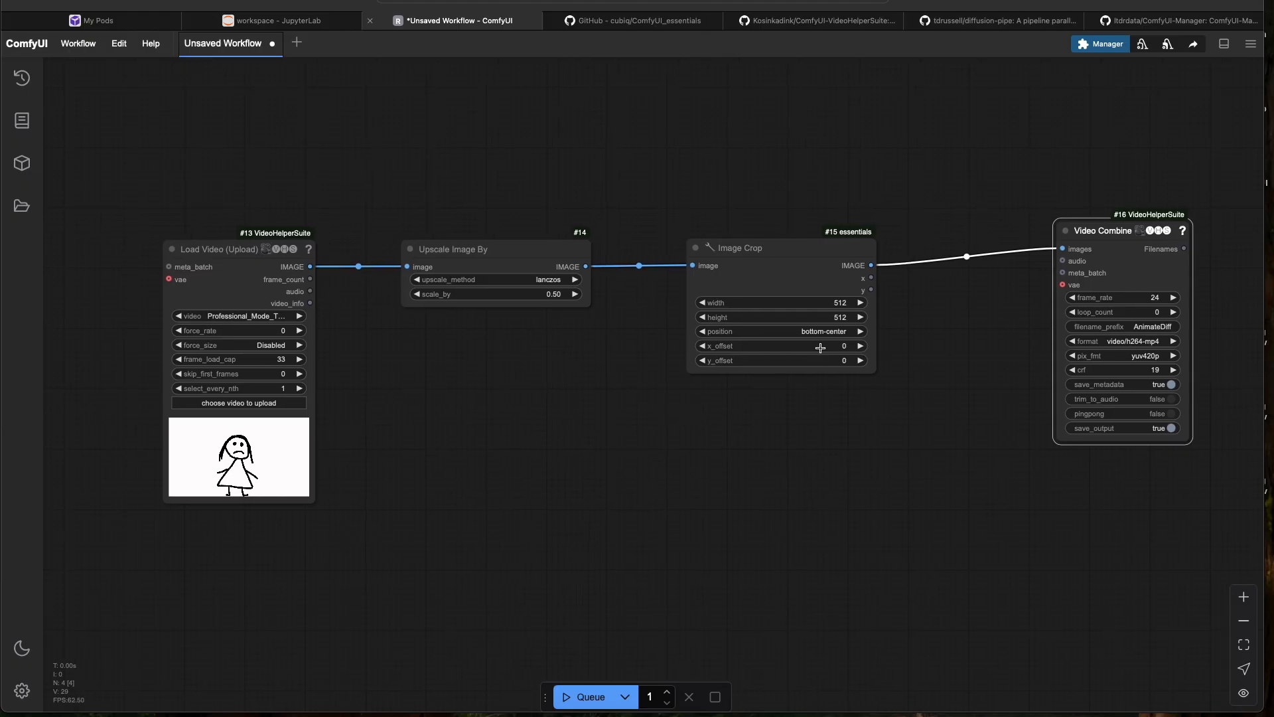
drag(627, 398, 568, 401)
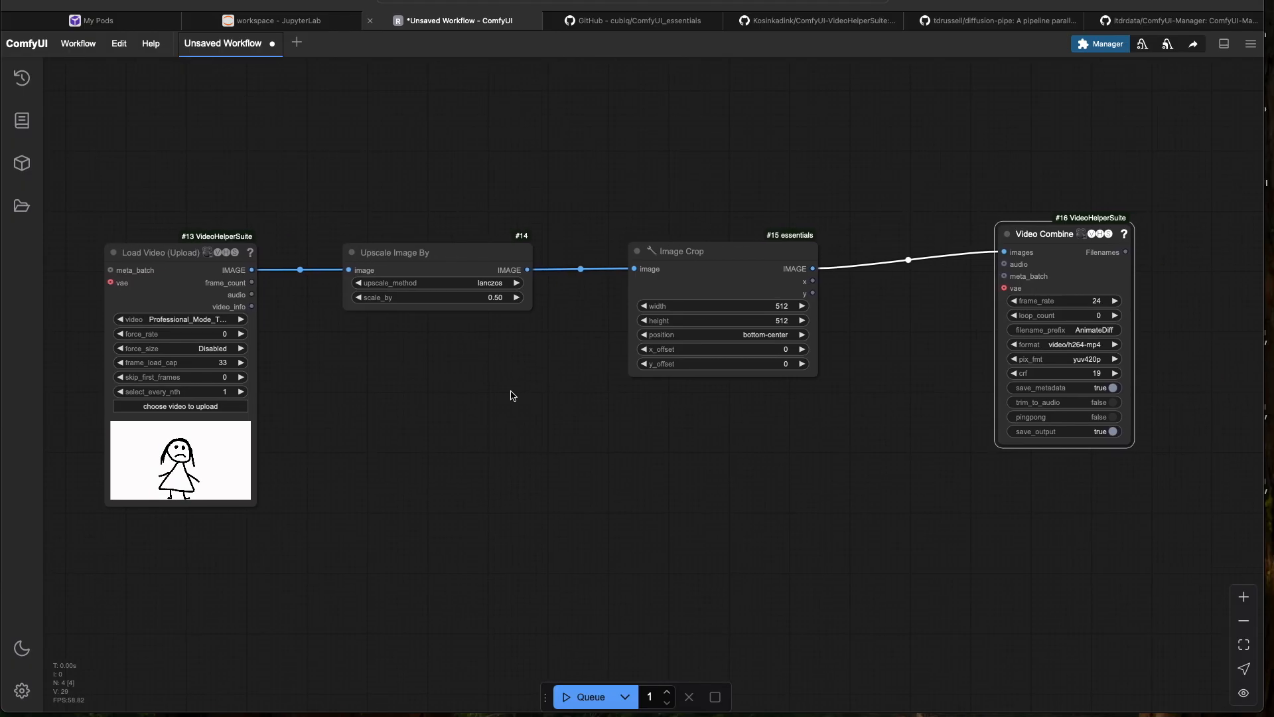
Run the workflow and save the Video Combine node's cropped preview clip, allowing downloads from the site
scroll(367, 468, left, 5)
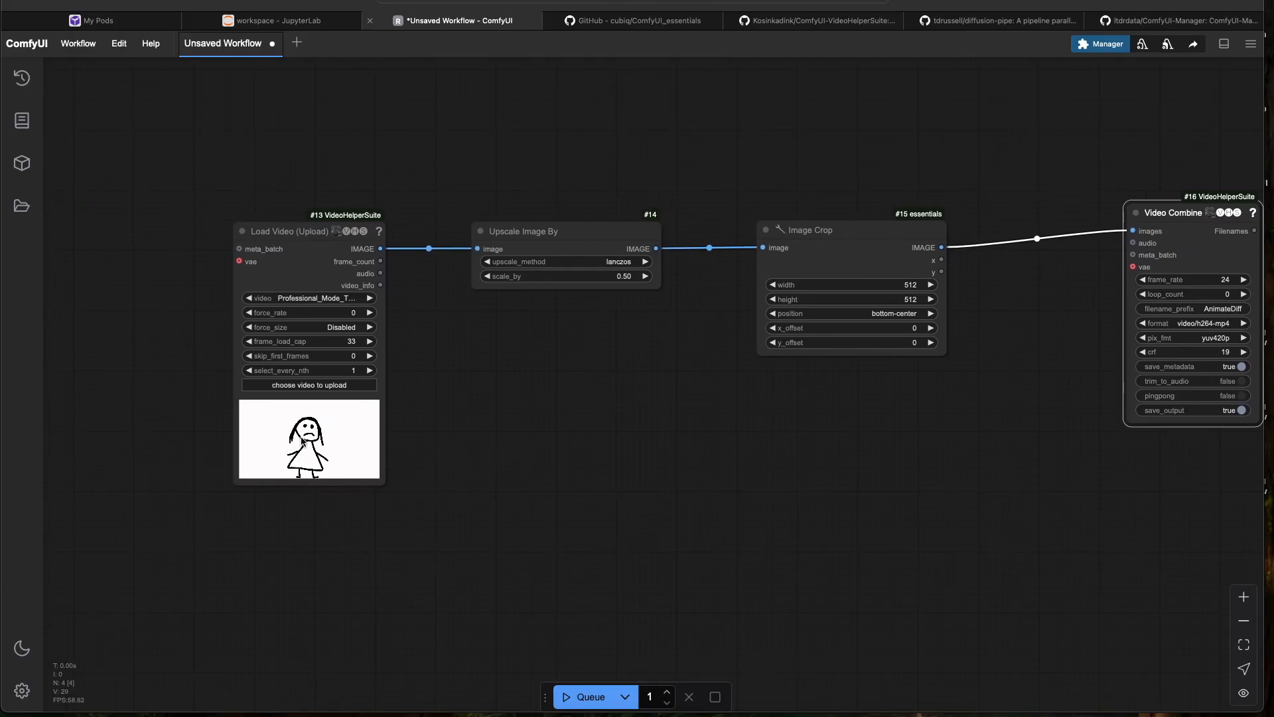
scroll(425, 425, right, 5)
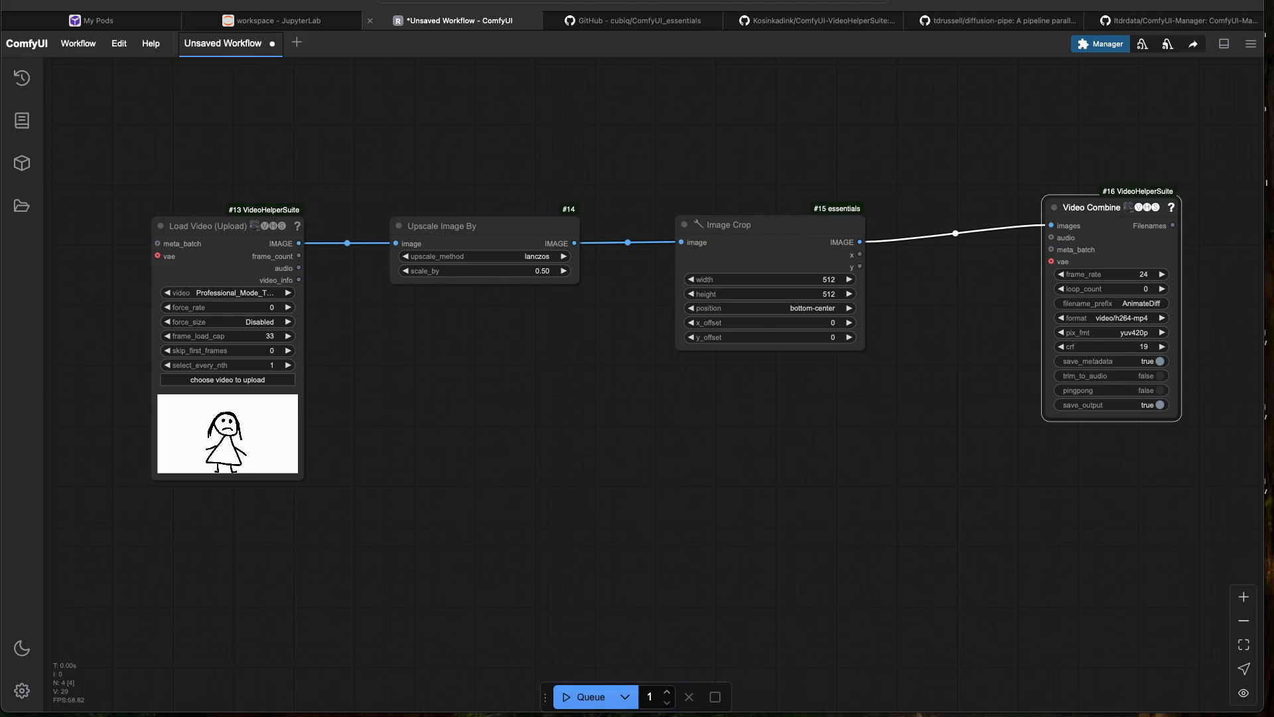
scroll(551, 418, right, 10)
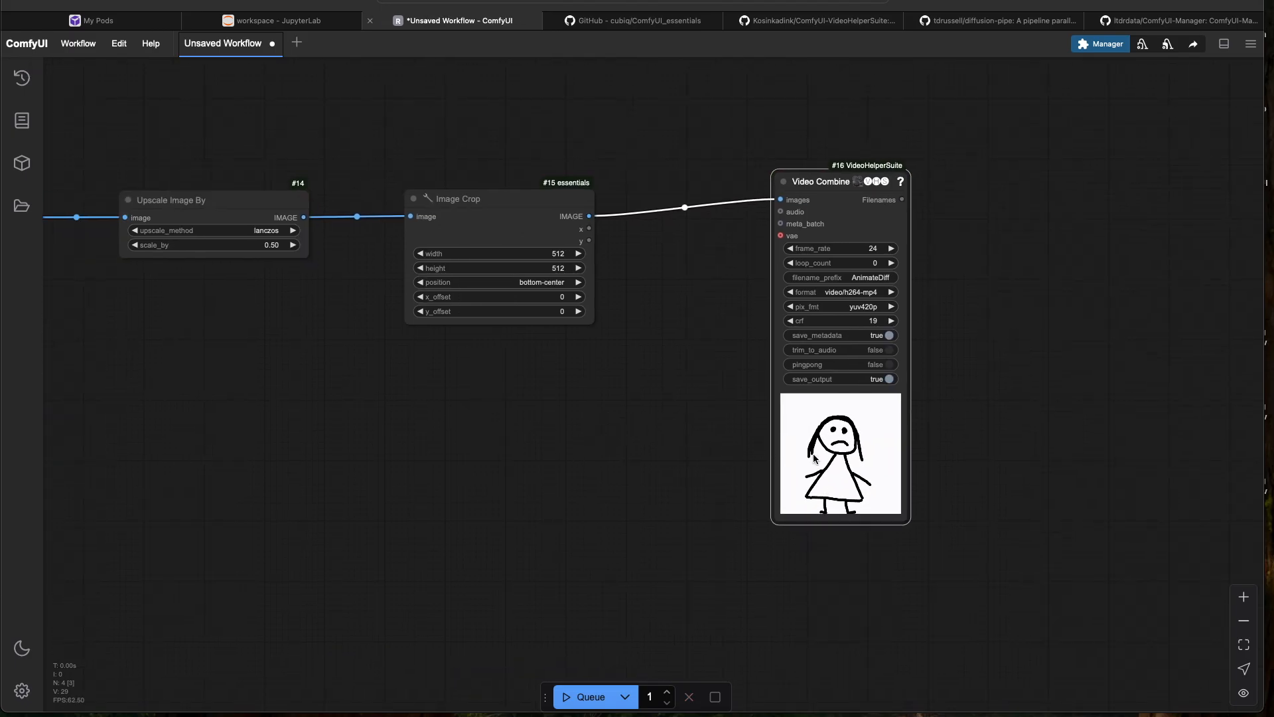
scroll(815, 458, up, 6)
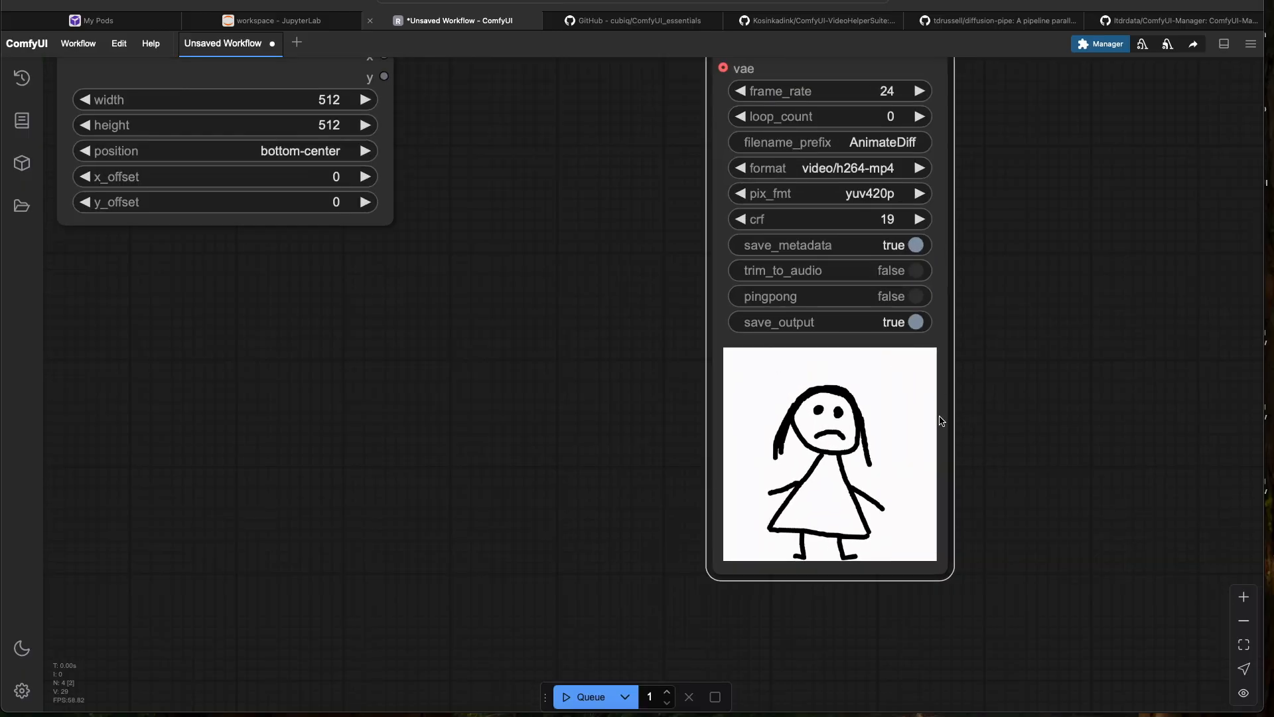
right_click(841, 432)
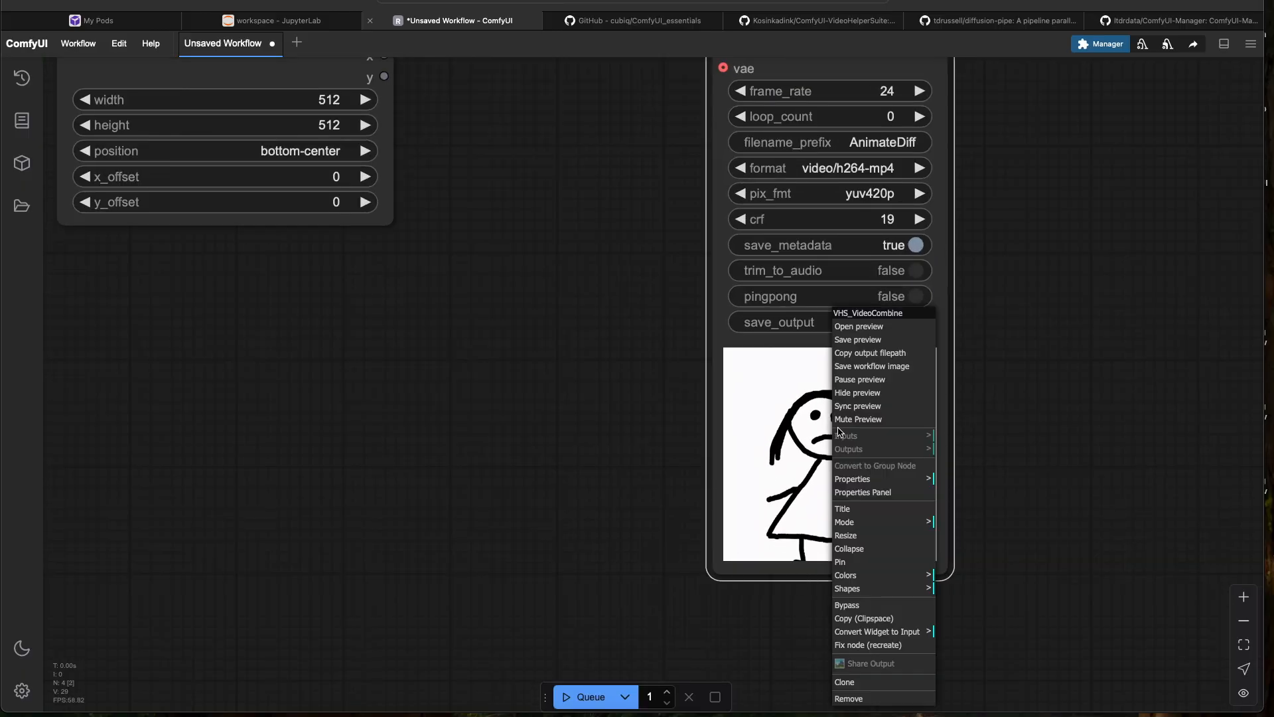
click(845, 341)
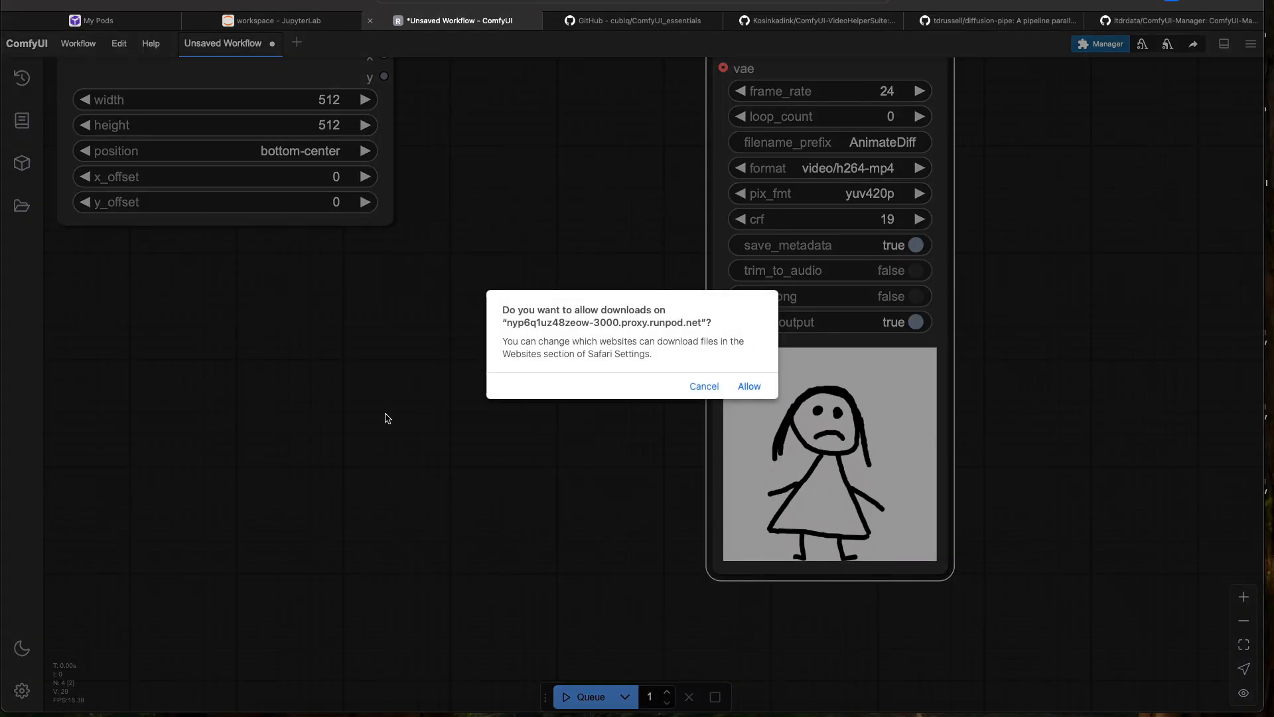
click(749, 386)
Set skip_first_frames to 110 in the Load Video (Upload) node
scroll(273, 405, down, 3)
drag(270, 410, 584, 392)
scroll(584, 392, left, 5)
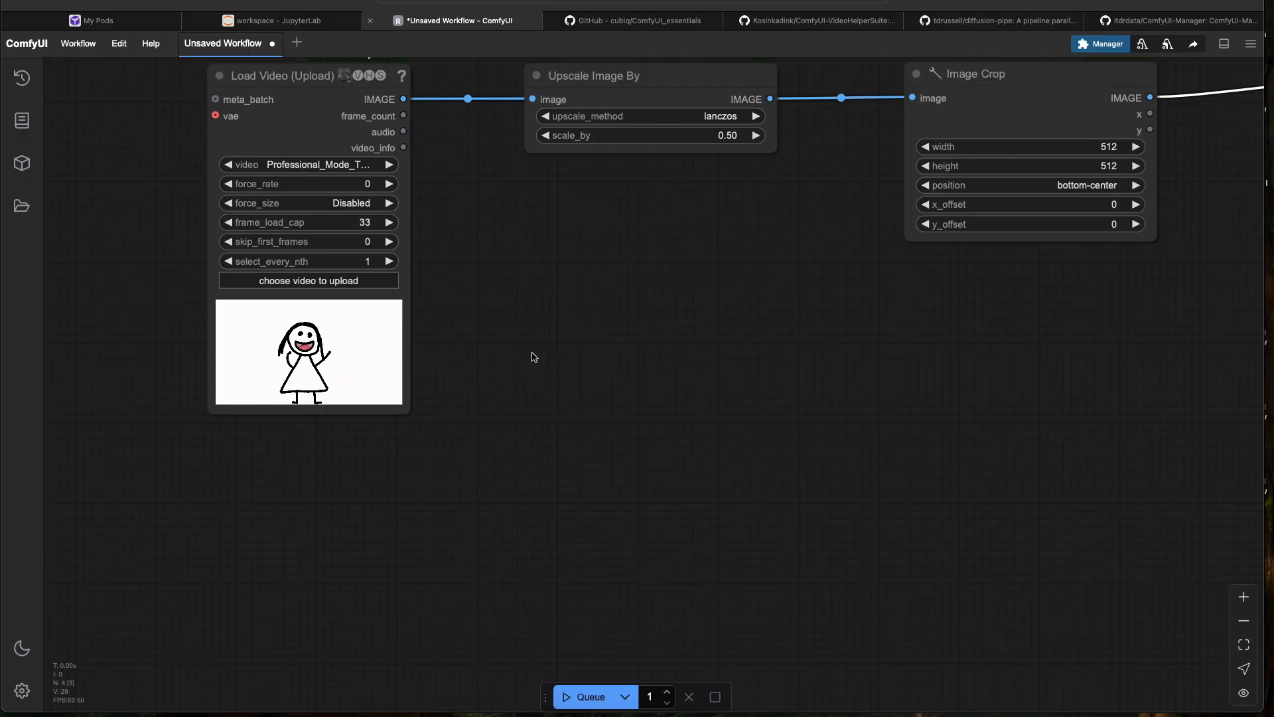
scroll(532, 356, left, 2)
scroll(530, 413, up, 3)
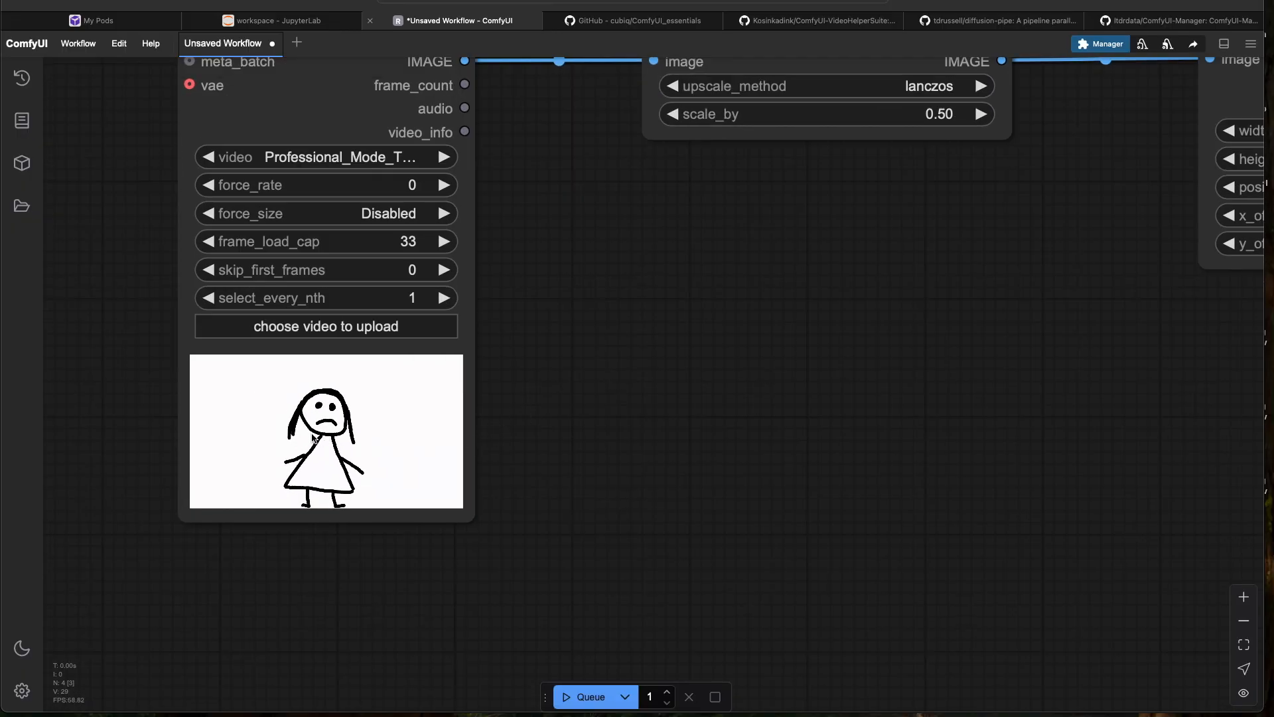
scroll(345, 423, down, 1)
drag(555, 379, 552, 406)
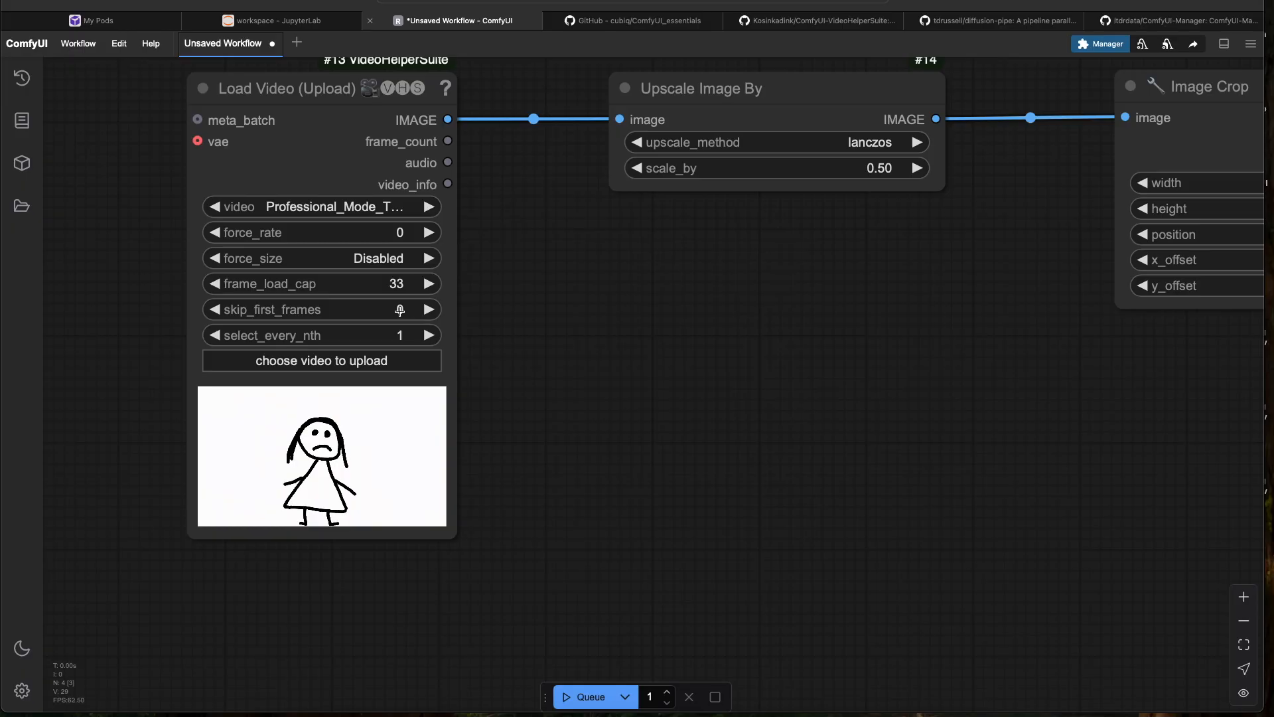
click(406, 310)
text(120)
key(BackSpace)
key(BackSpace)
text(10)
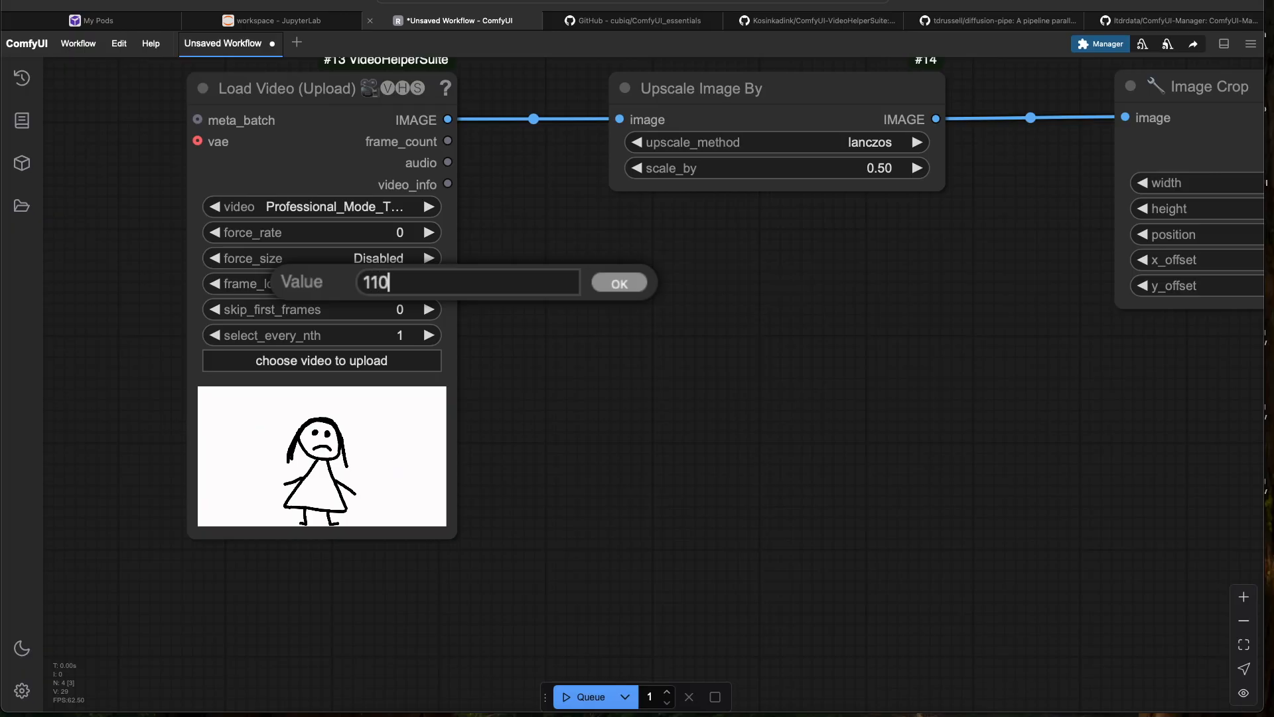
key(Return)
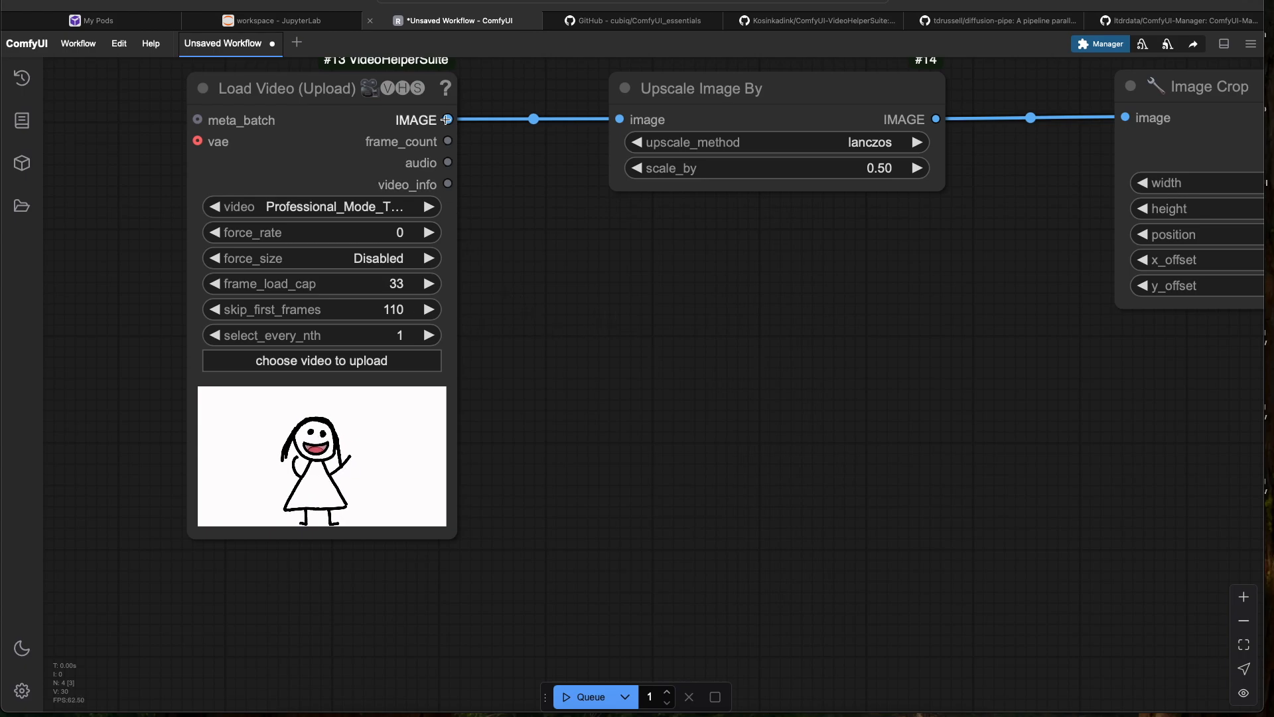
Search for a "show any" node to connect to the Load Video (Upload) node's frame_count output
drag(448, 141, 593, 297)
click(617, 315)
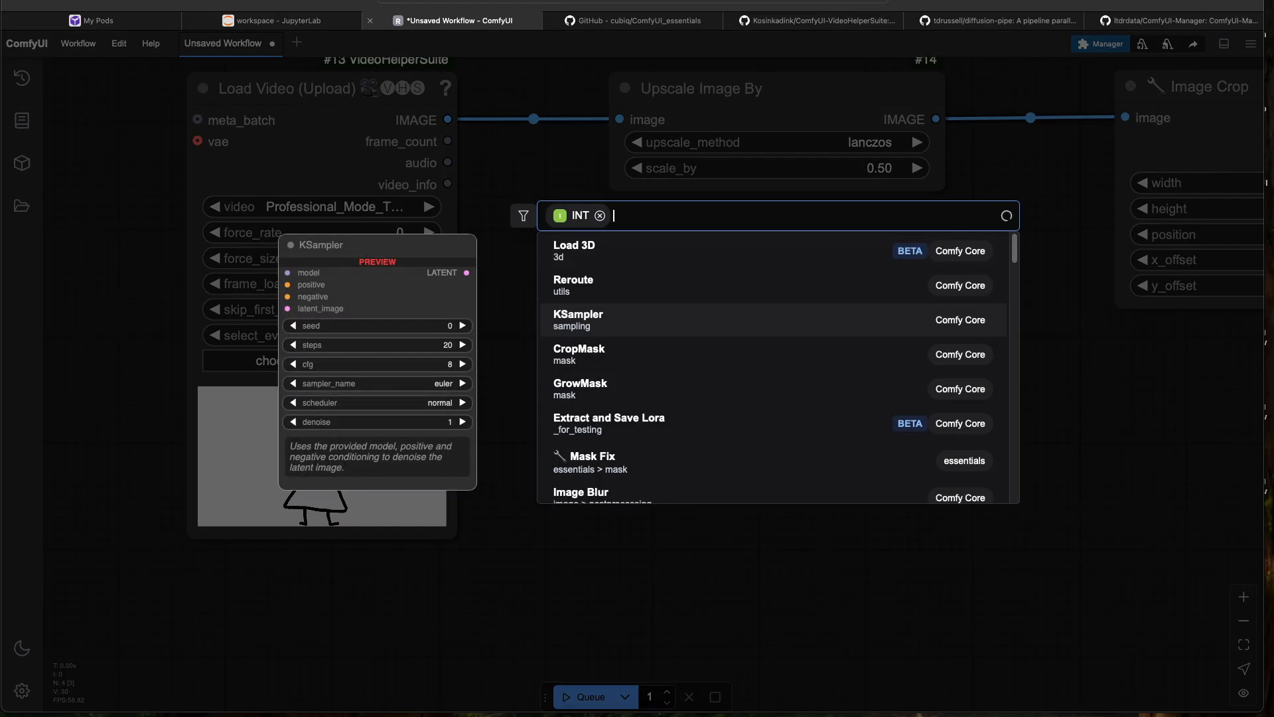
text(show any)
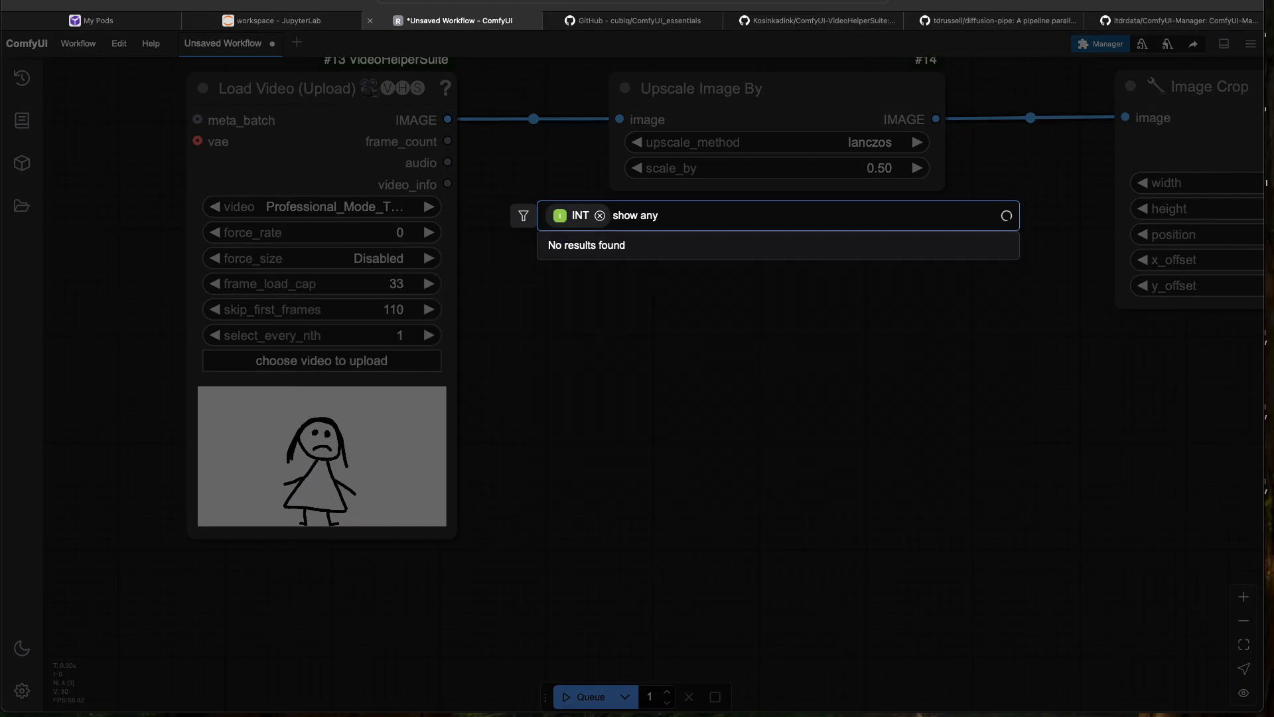
click(566, 320)
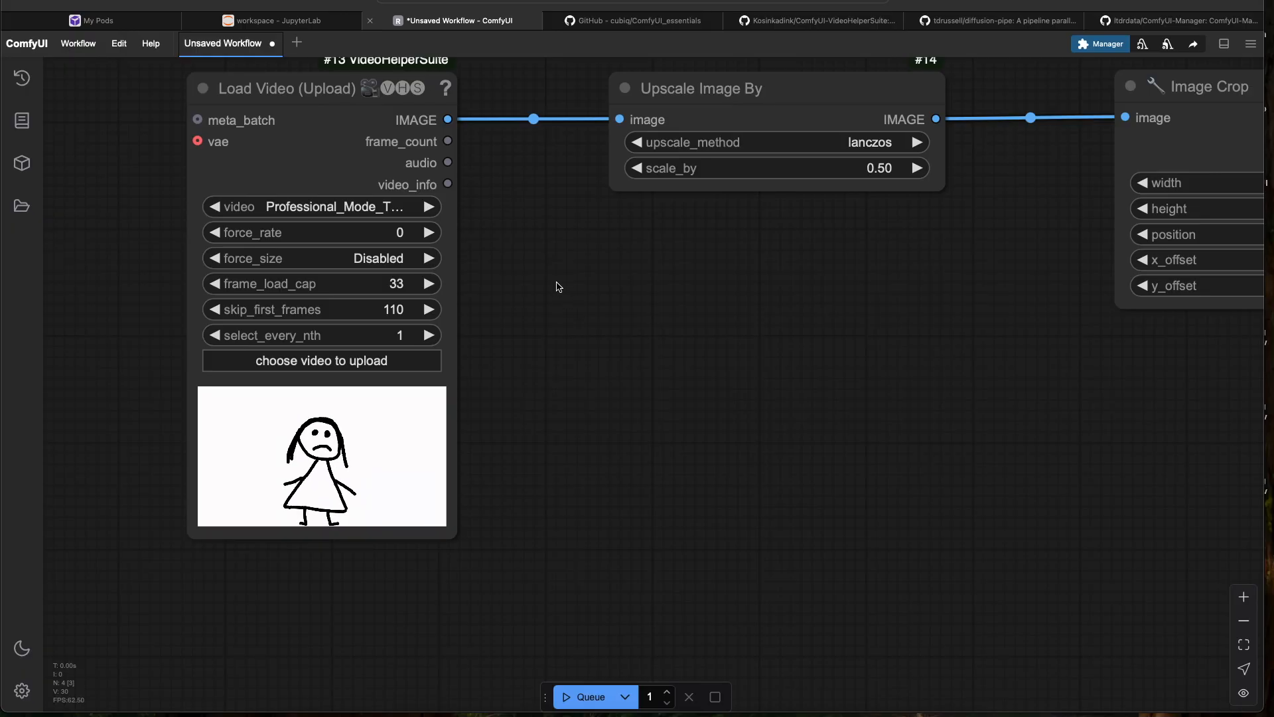
scroll(564, 251, down, 2)
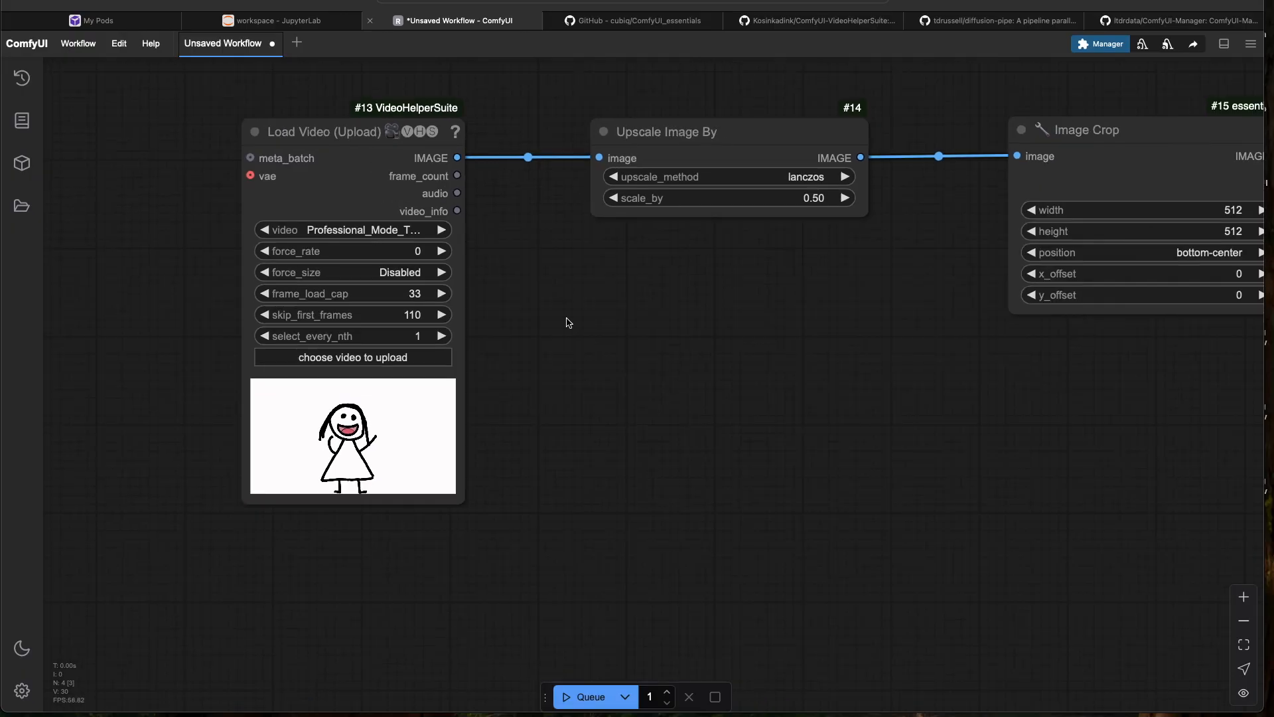
drag(460, 179, 577, 302)
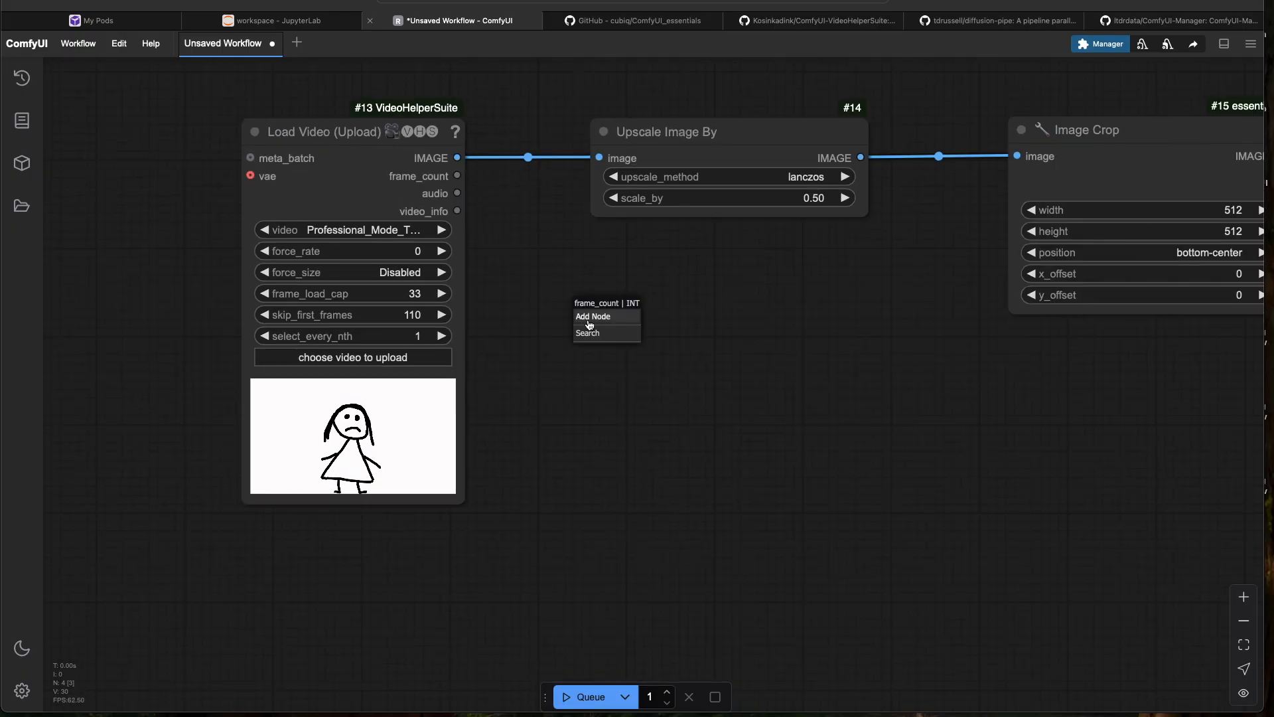
click(590, 337)
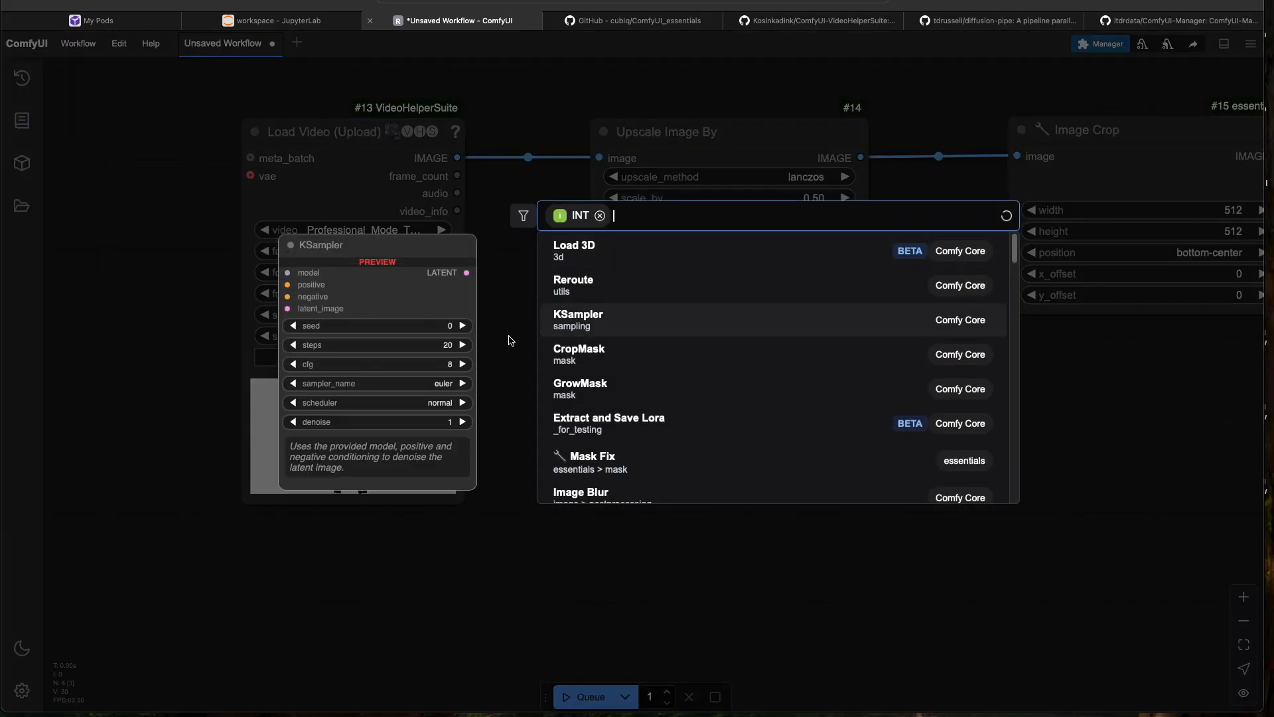
scroll(587, 326, down, 7)
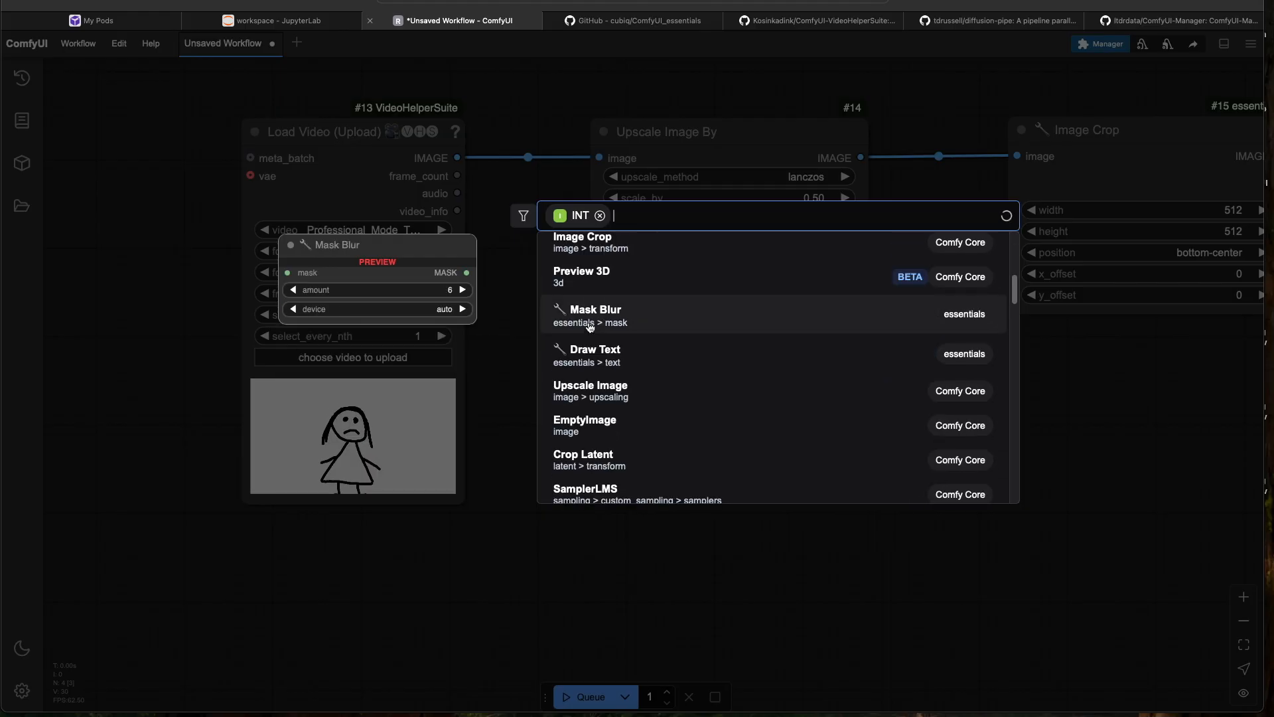
scroll(592, 328, down, 1)
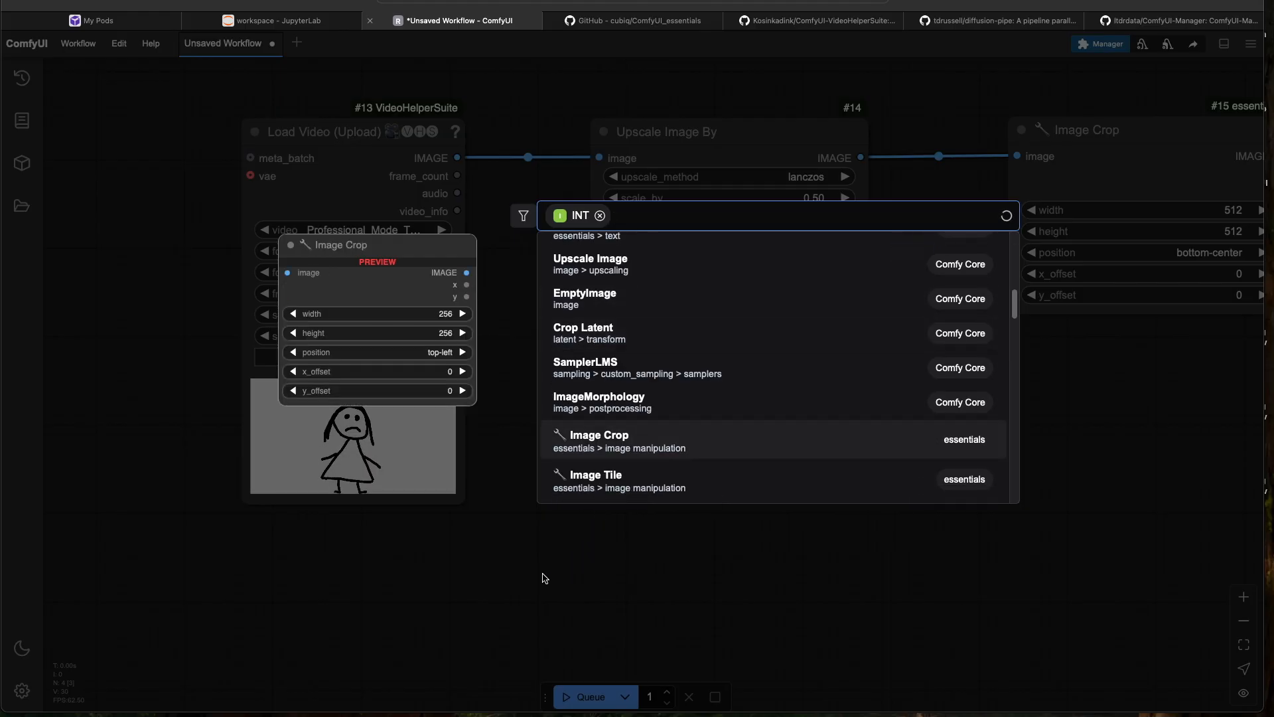
click(544, 577)
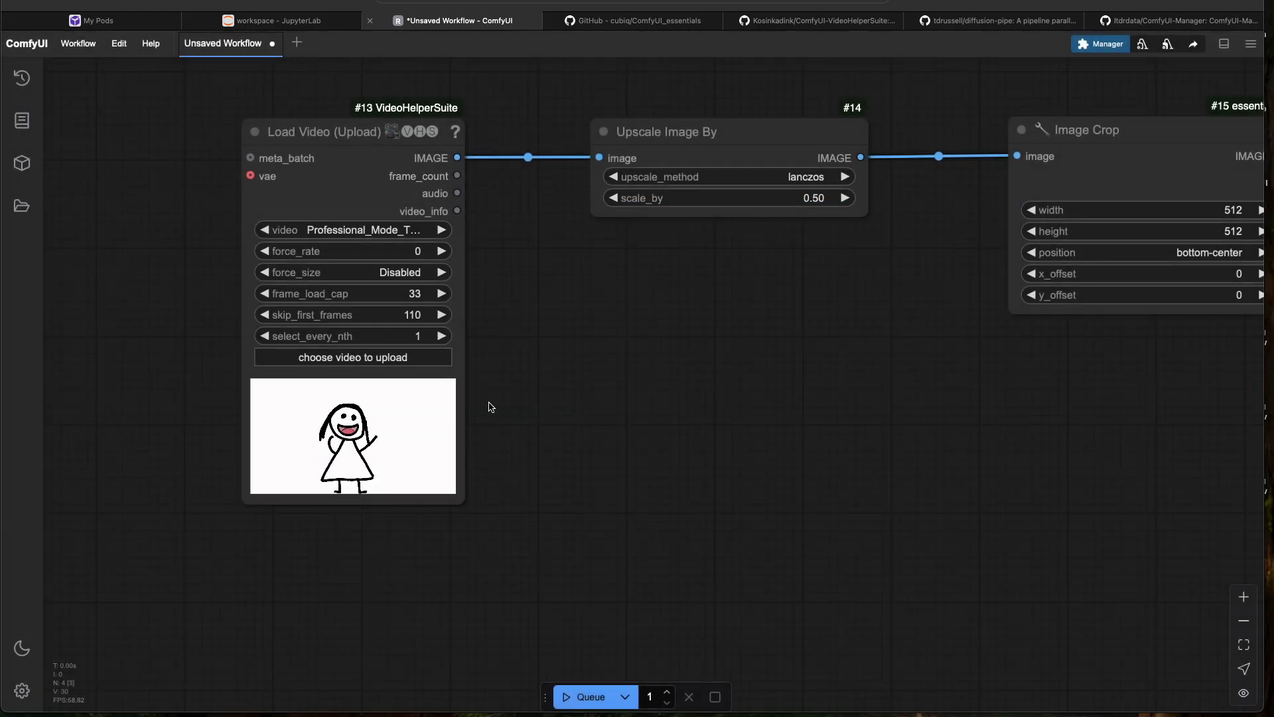
Set skip_first_frames to 80 in the Load Video (Upload) node and run the workflow to check the clip in the Video Combine preview
scroll(511, 405, up, 1)
drag(509, 343, 560, 357)
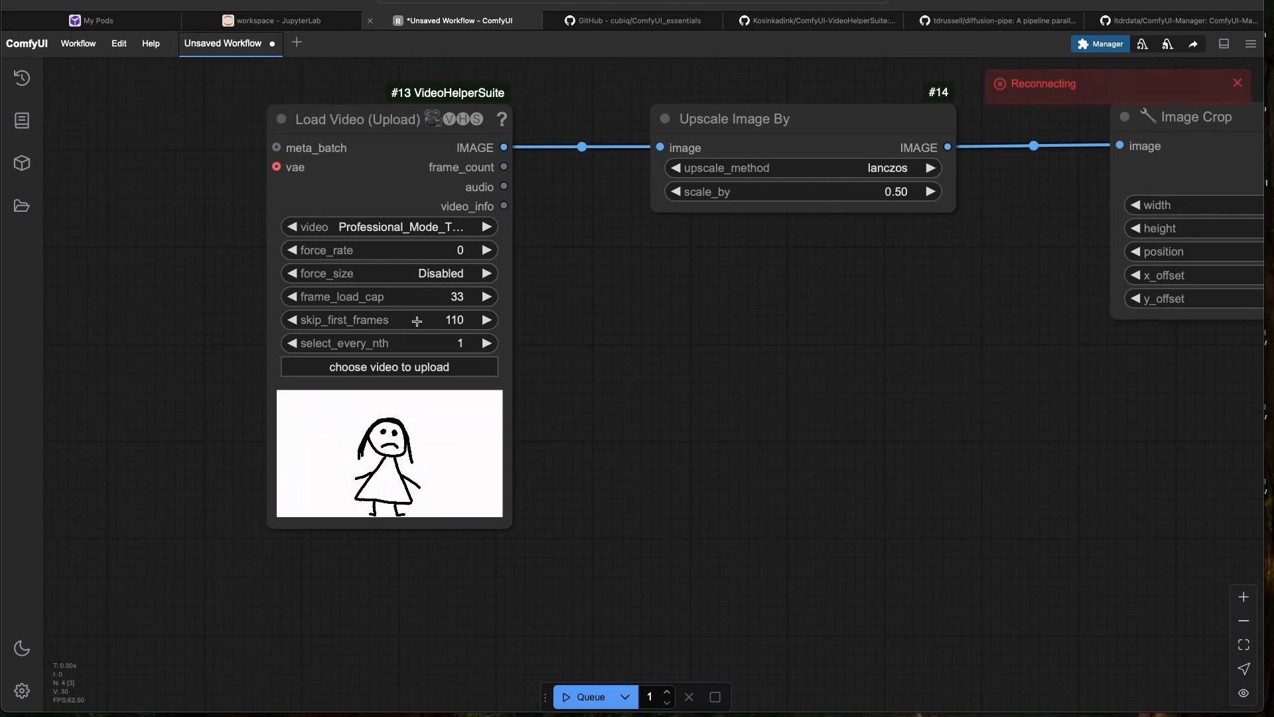
click(459, 317)
text(80)
key(Return)
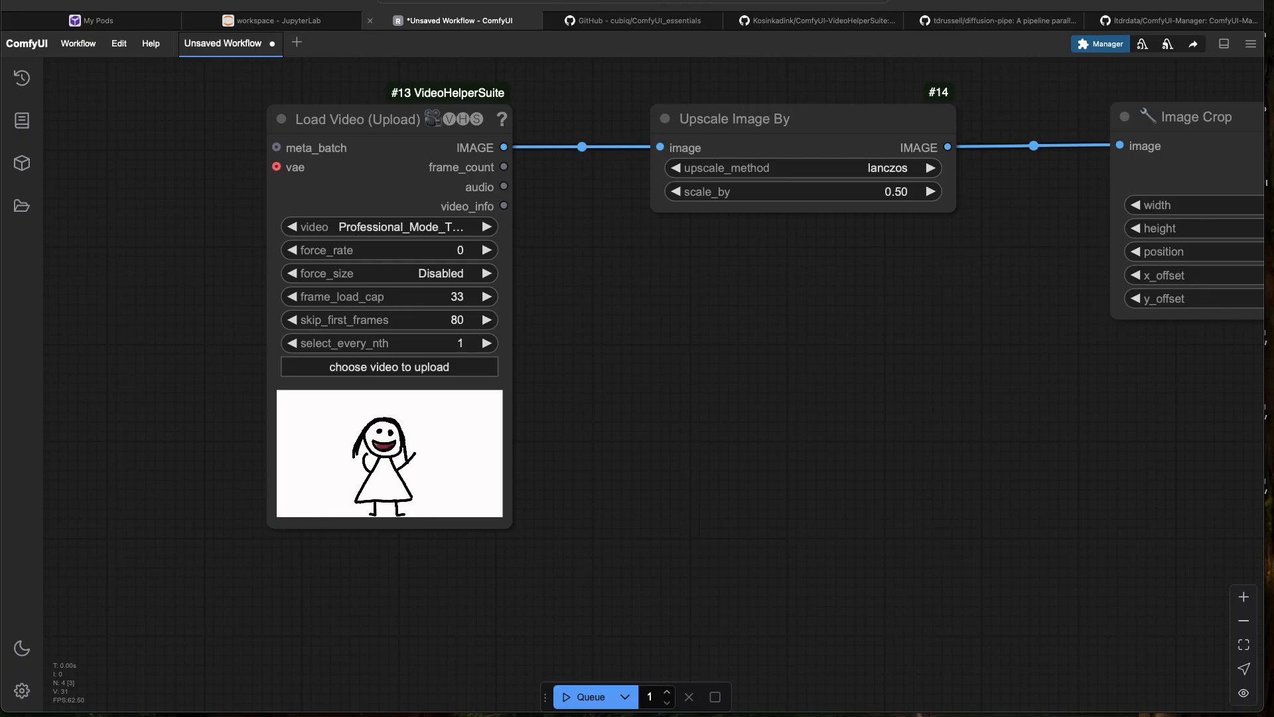
drag(666, 342, 449, 301)
scroll(449, 301, down, 2)
mouse_move(536, 313)
mouse_down()
mouse_move(501, 311)
mouse_move(542, 322)
mouse_up()
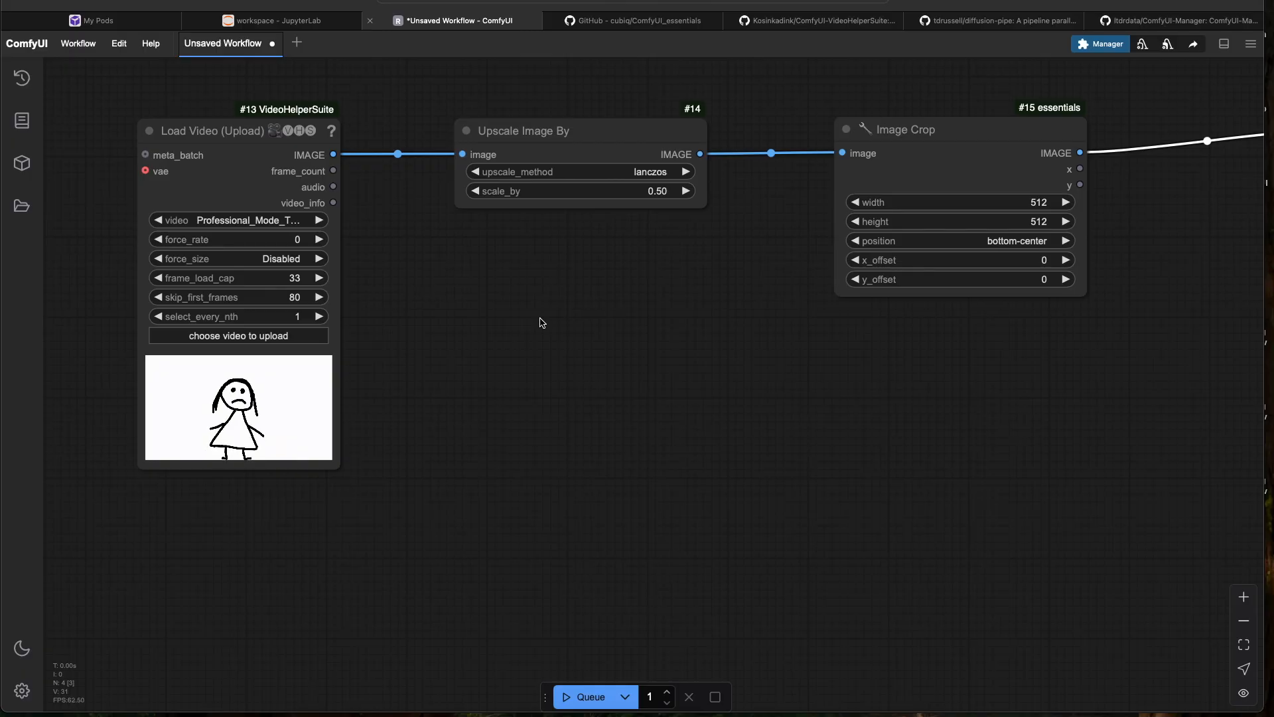
scroll(611, 378, down, 3)
drag(697, 389, 592, 374)
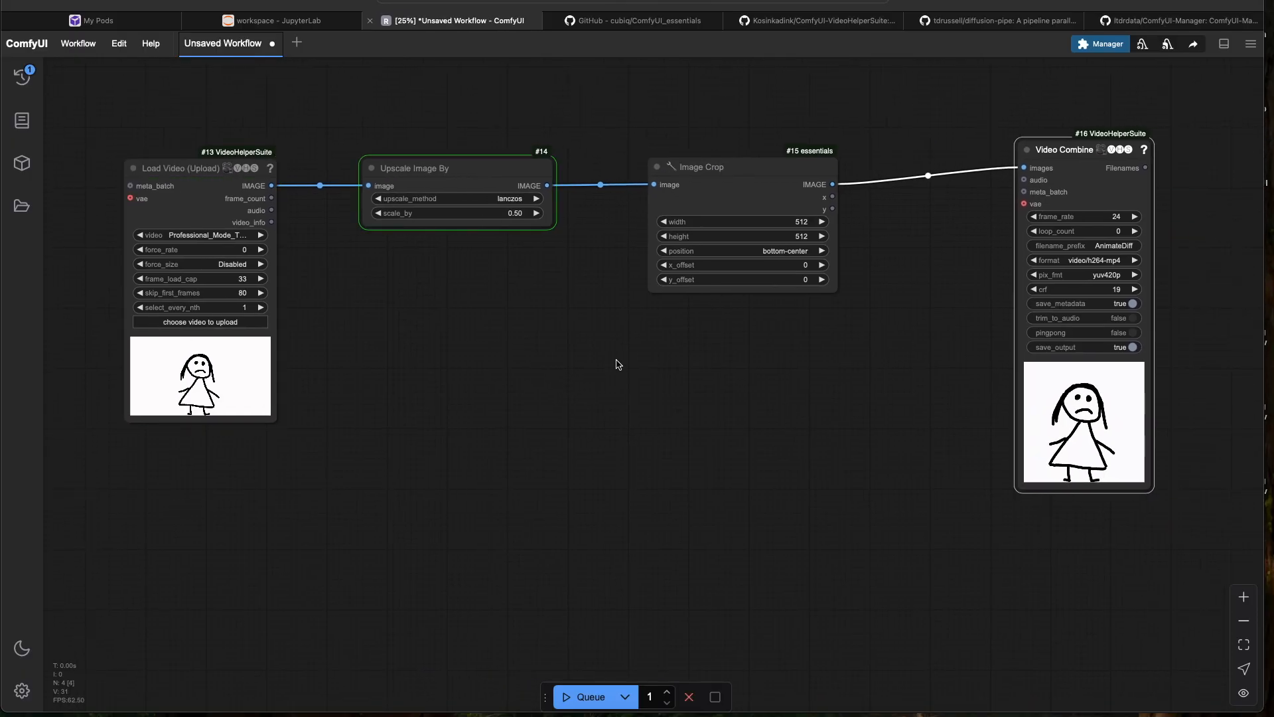
scroll(816, 428, right, 5)
scroll(902, 426, up, 9)
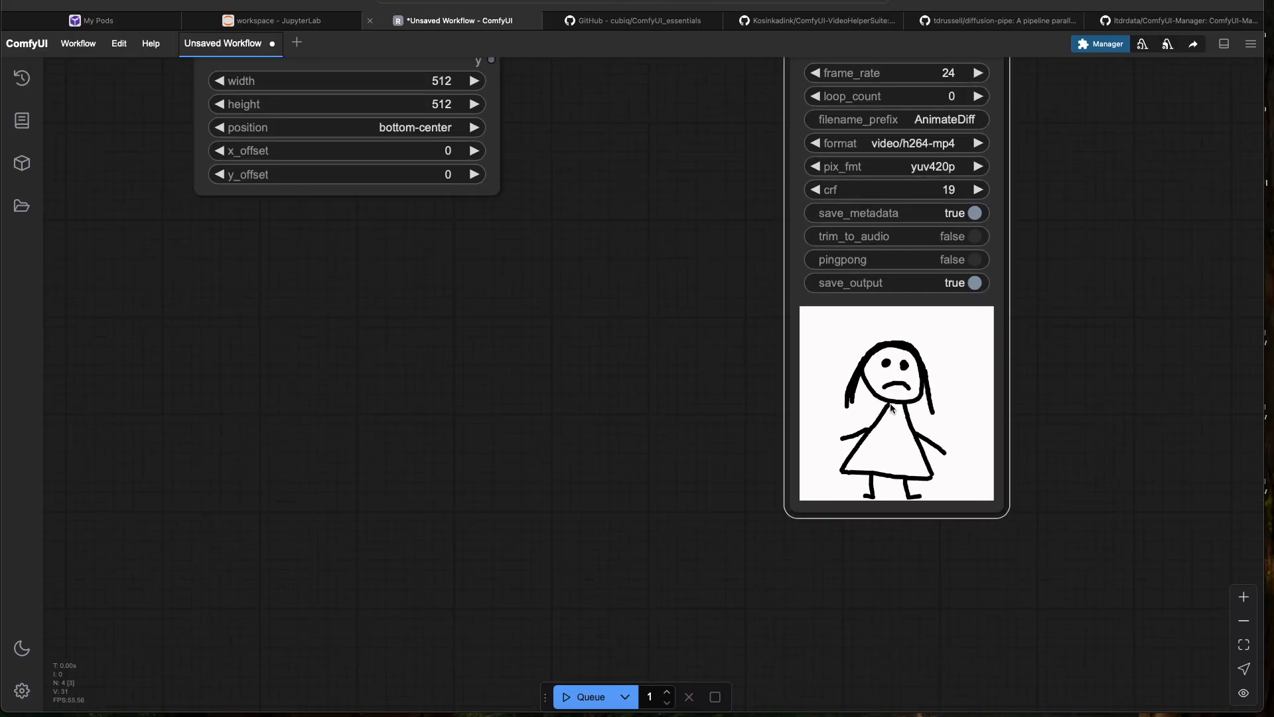
scroll(651, 405, down, 3)
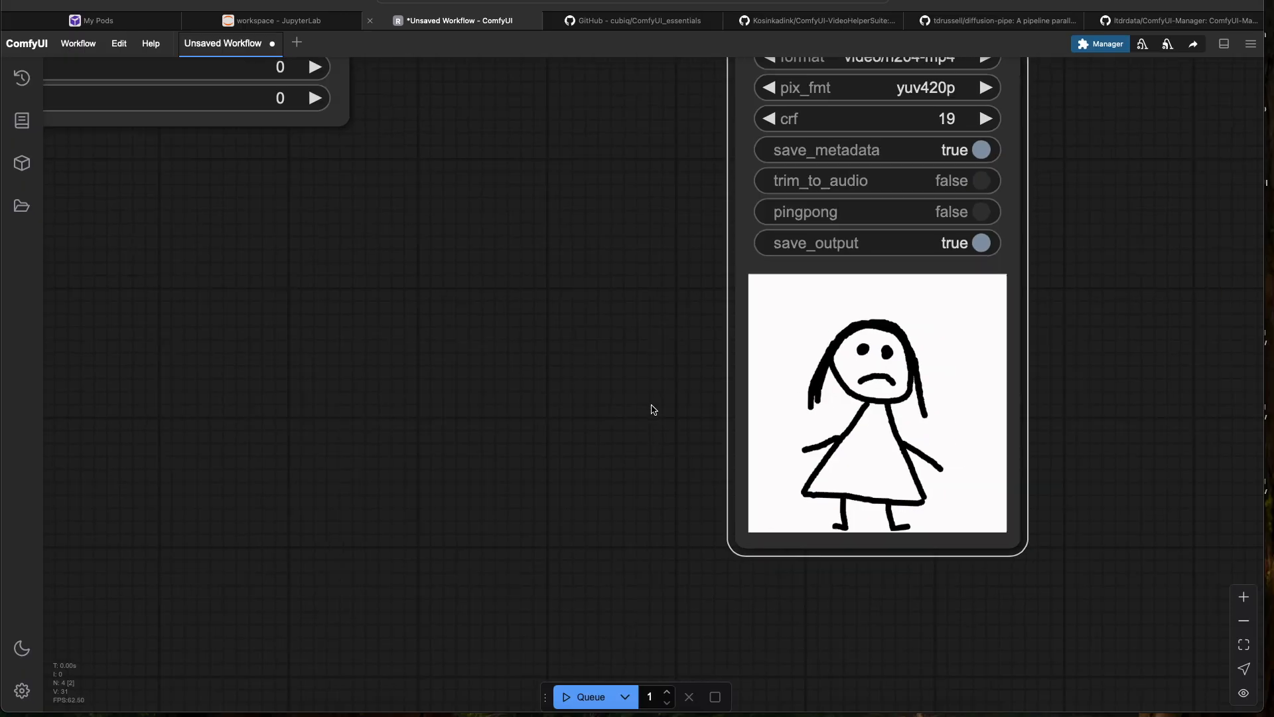
Set skip_first_frames to 81 in the Load Video (Upload) node and run the workflow again
drag(494, 412, 1120, 411)
scroll(701, 400, down, 3)
scroll(463, 370, left, 5)
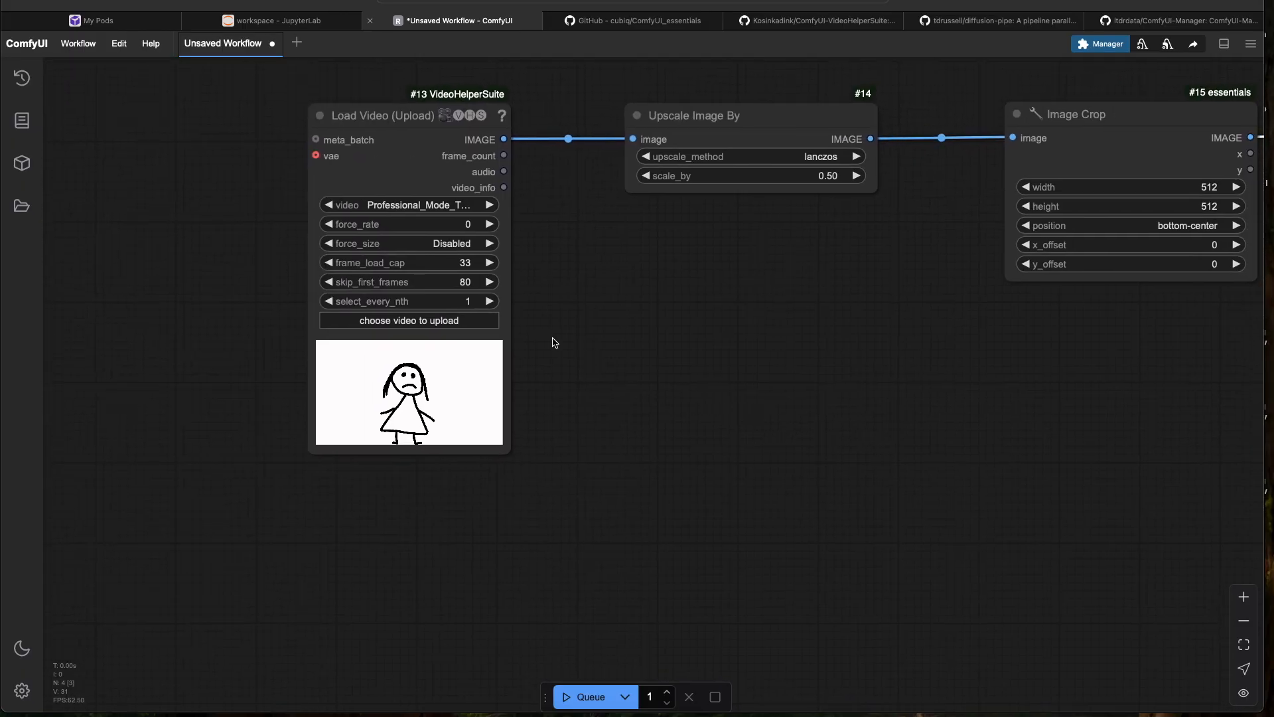
click(454, 286)
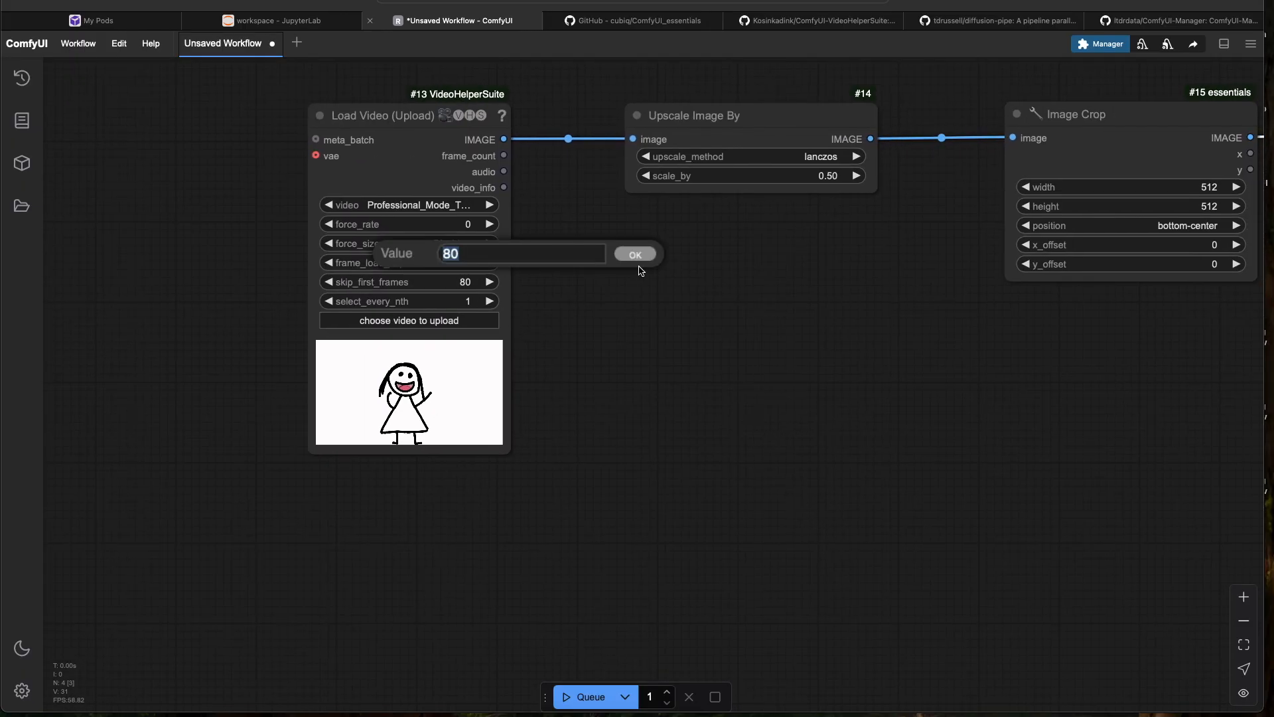
text(85)
key(Return)
key(ctrl+Return)
scroll(820, 372, down, 1)
drag(823, 382, 233, 332)
drag(801, 357, 451, 312)
scroll(451, 312, up, 12)
scroll(344, 294, down, 5)
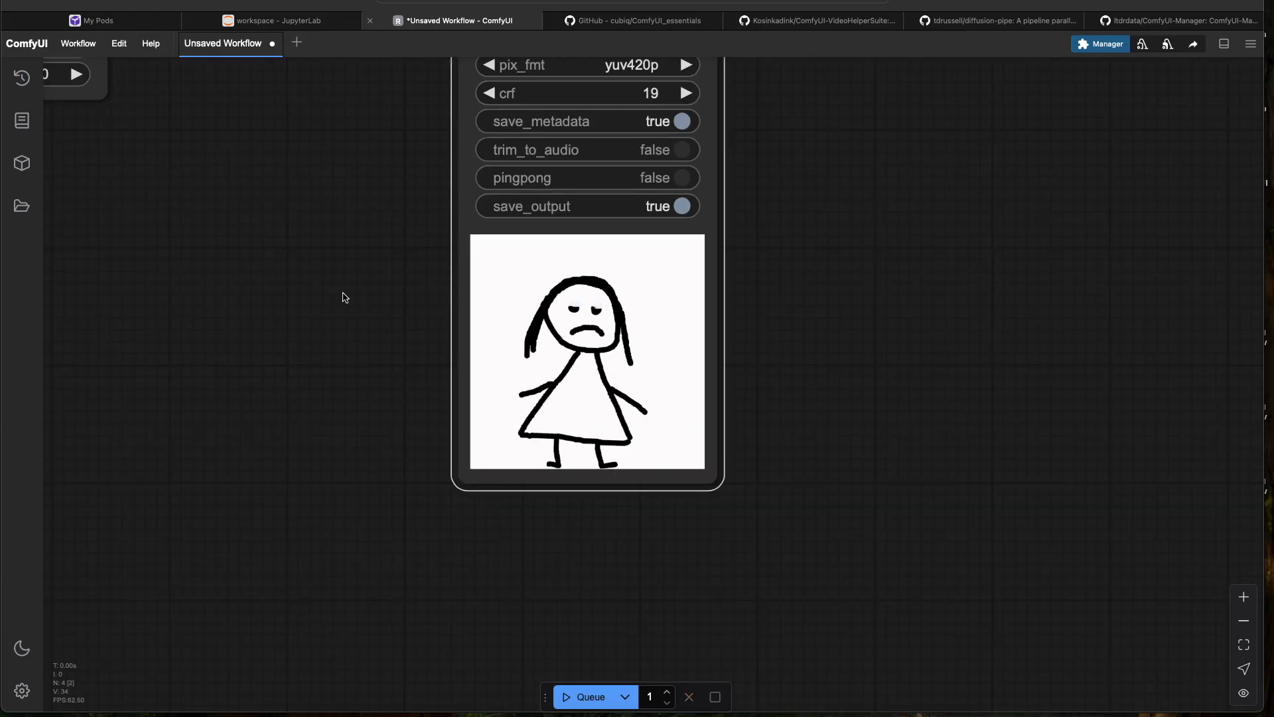
Examine the Video Combine node's cropped preview clip up close and save the preview
scroll(214, 350, down, 5)
drag(214, 350, 370, 361)
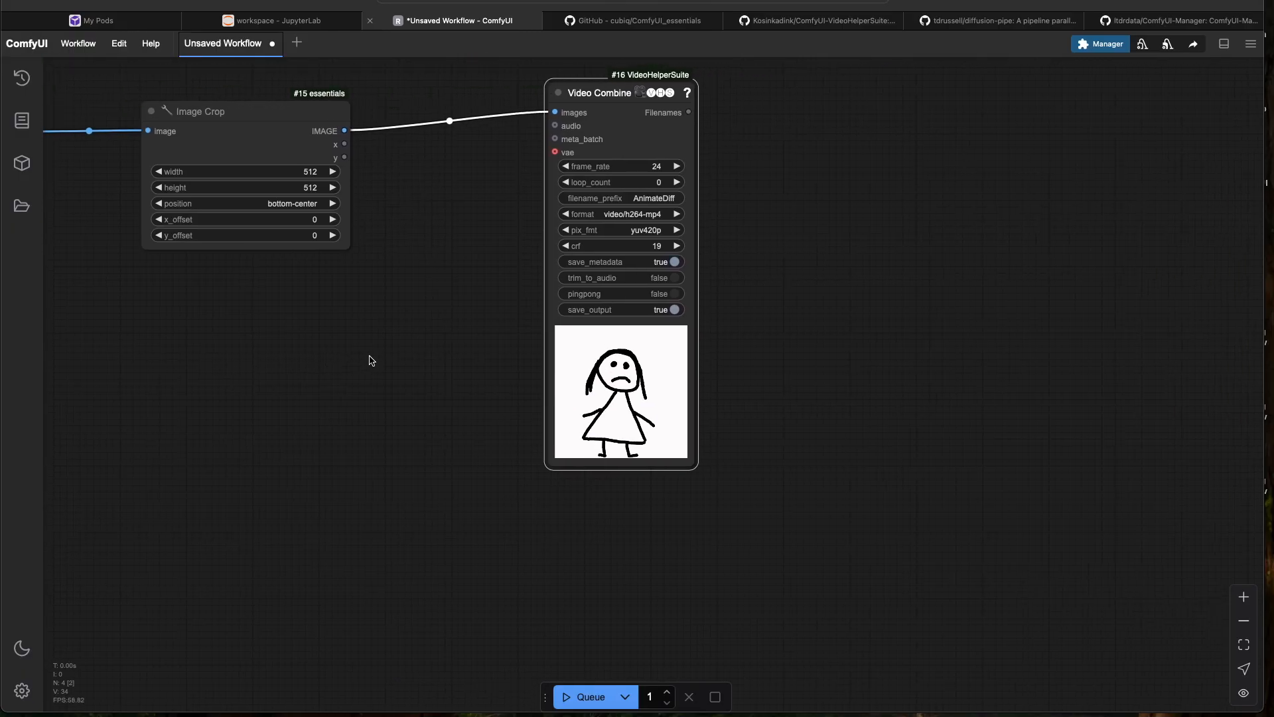
scroll(624, 363, up, 15)
scroll(625, 364, down, 2)
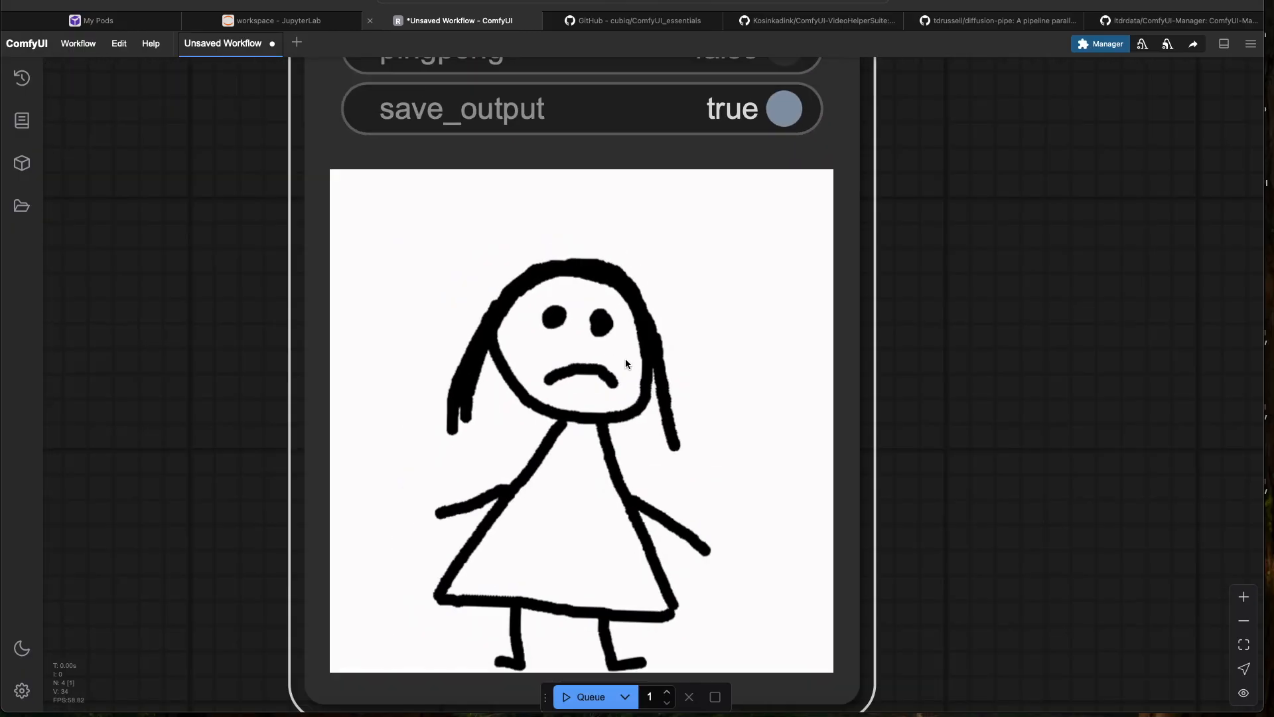
scroll(601, 385, down, 10)
scroll(601, 385, down, 6)
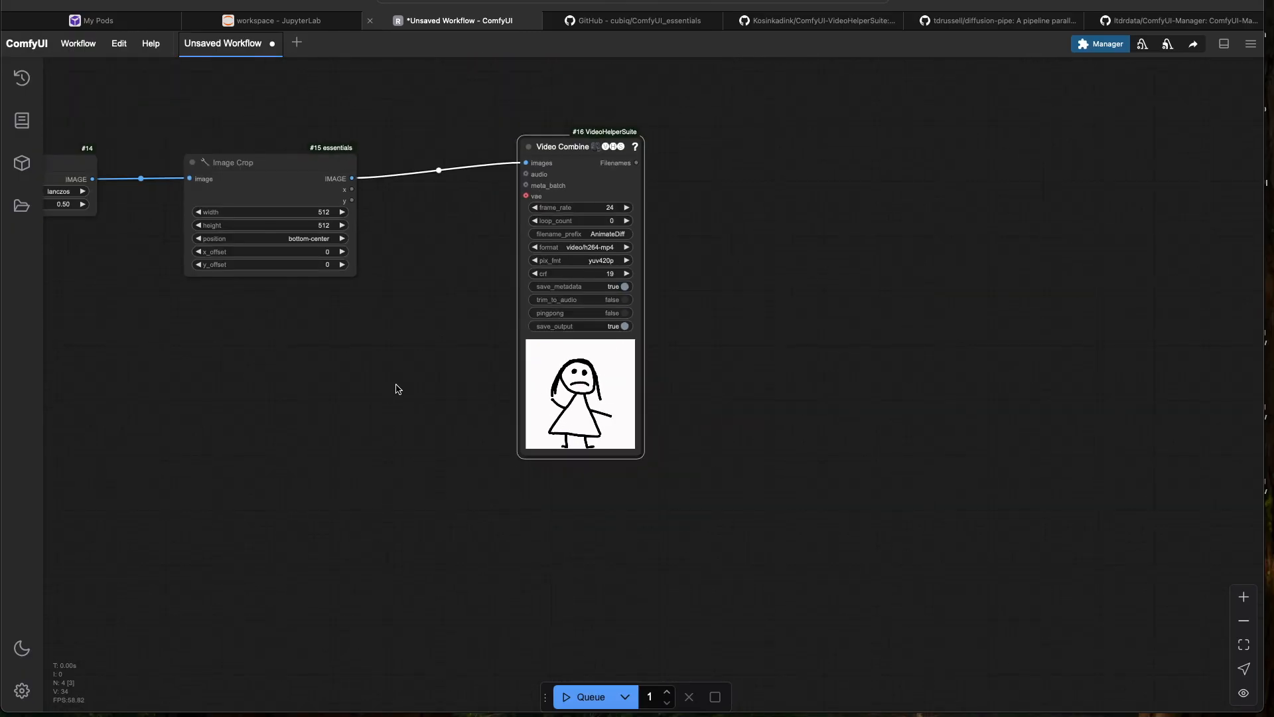
drag(199, 372, 299, 306)
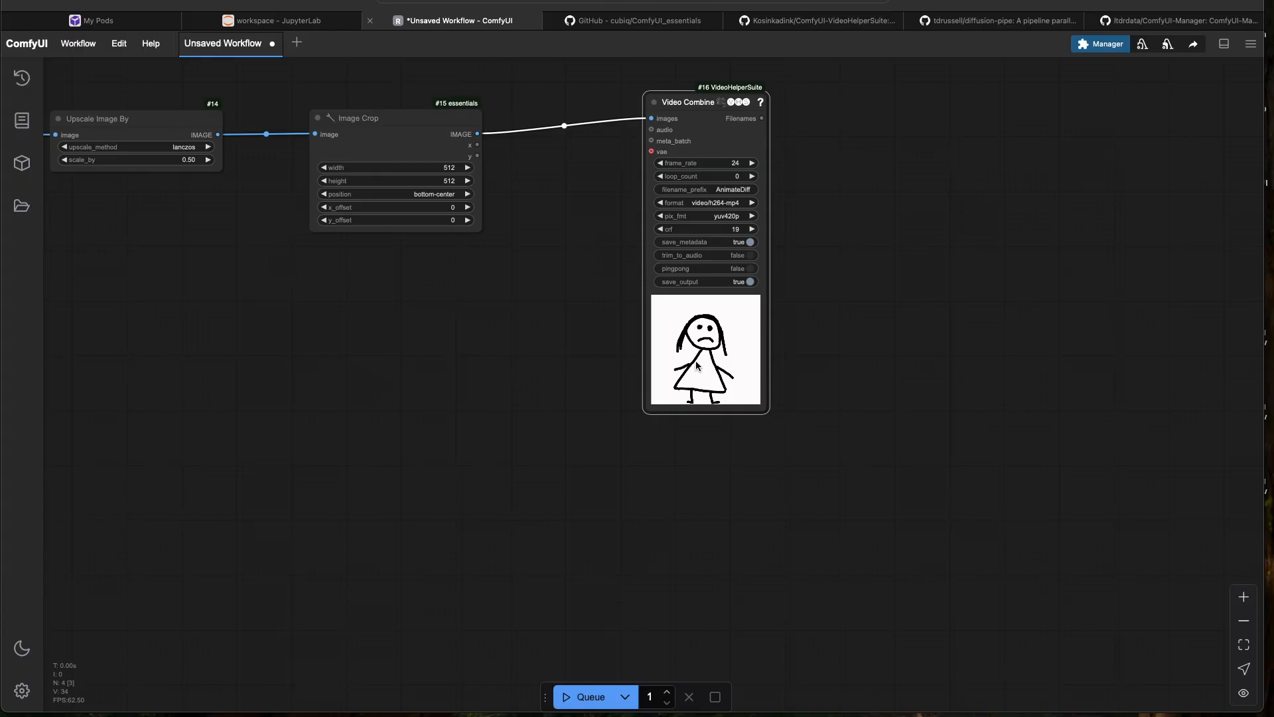
right_click(696, 367)
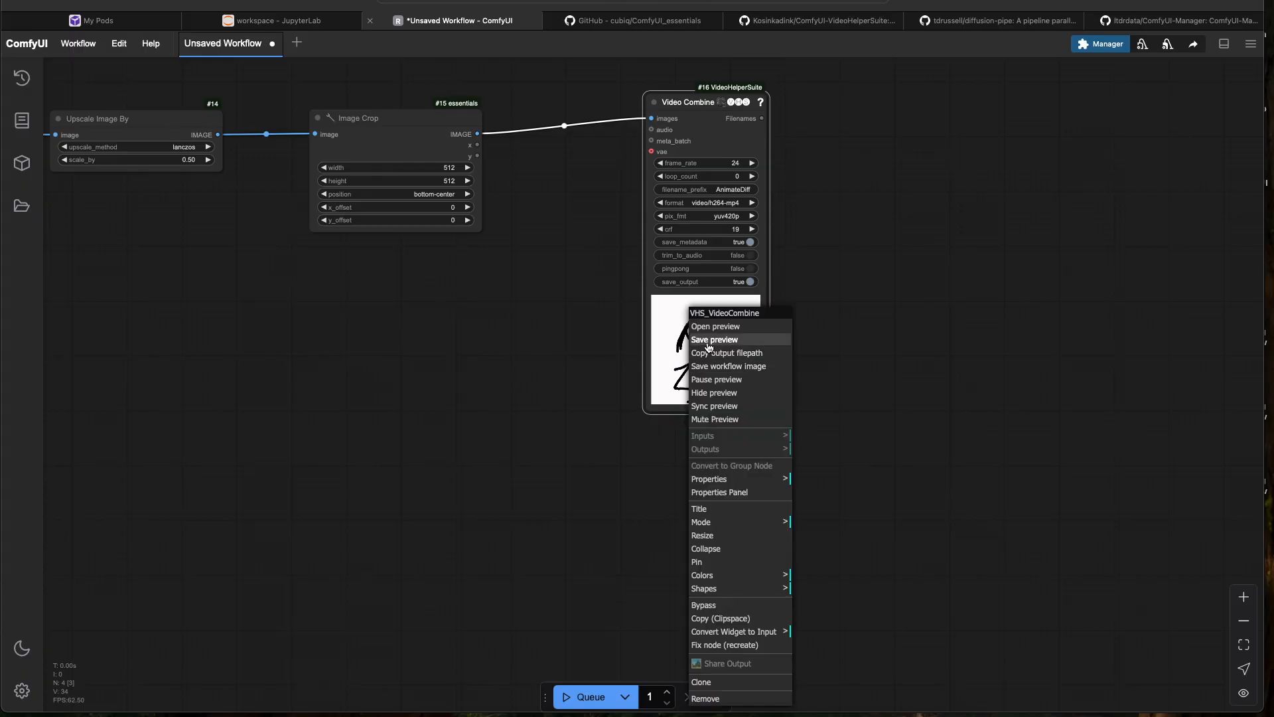
click(708, 345)
drag(386, 341, 724, 370)
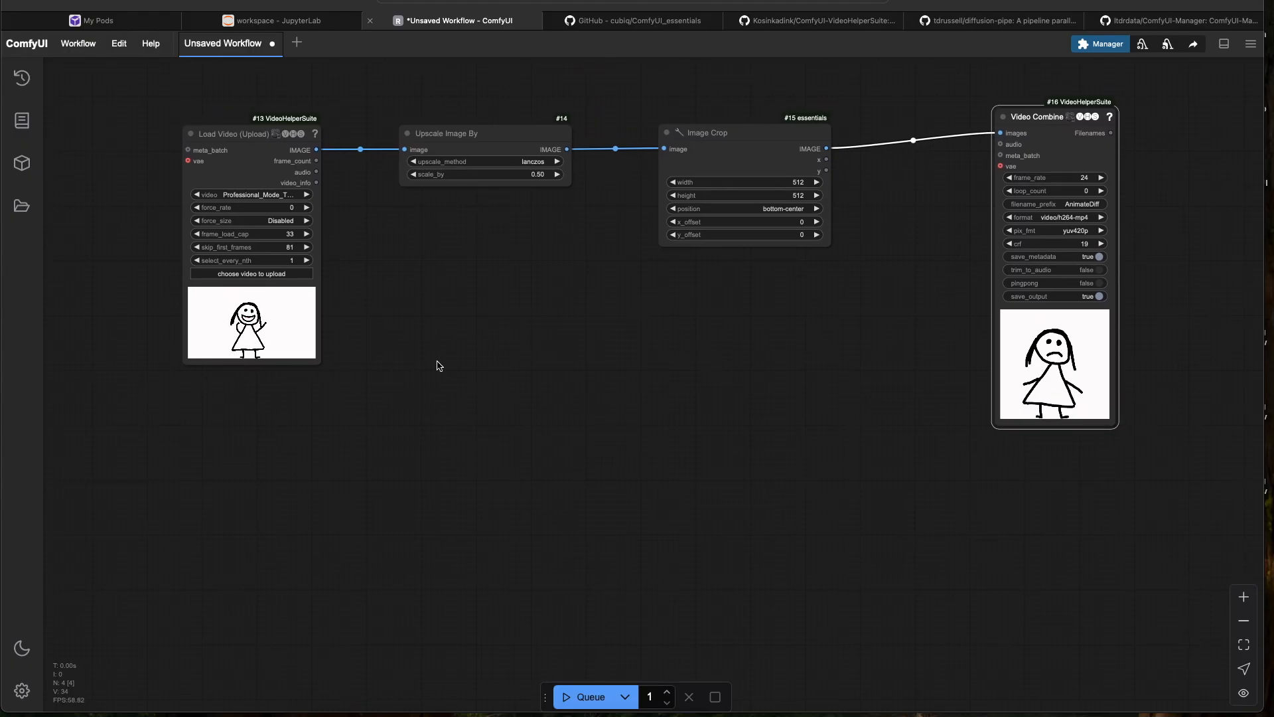
drag(693, 361, 658, 426)
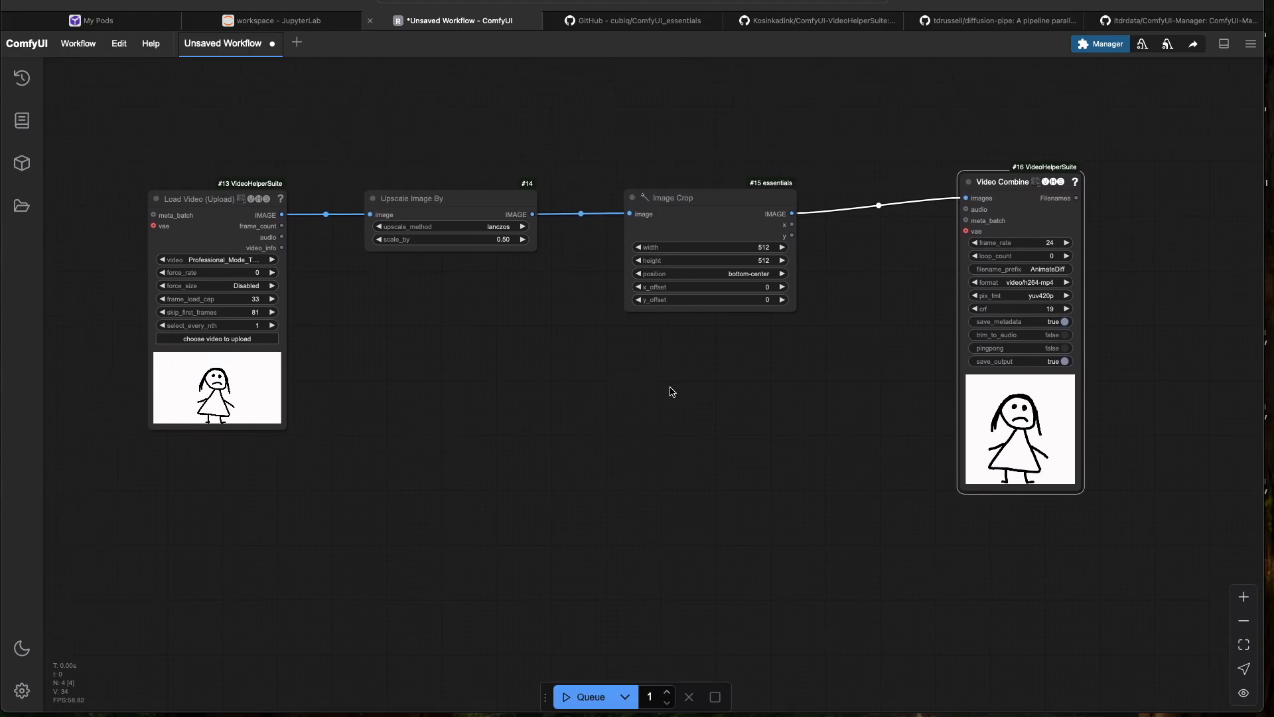
scroll(639, 384, up, 3)
scroll(624, 390, down, 1)
drag(547, 387, 560, 427)
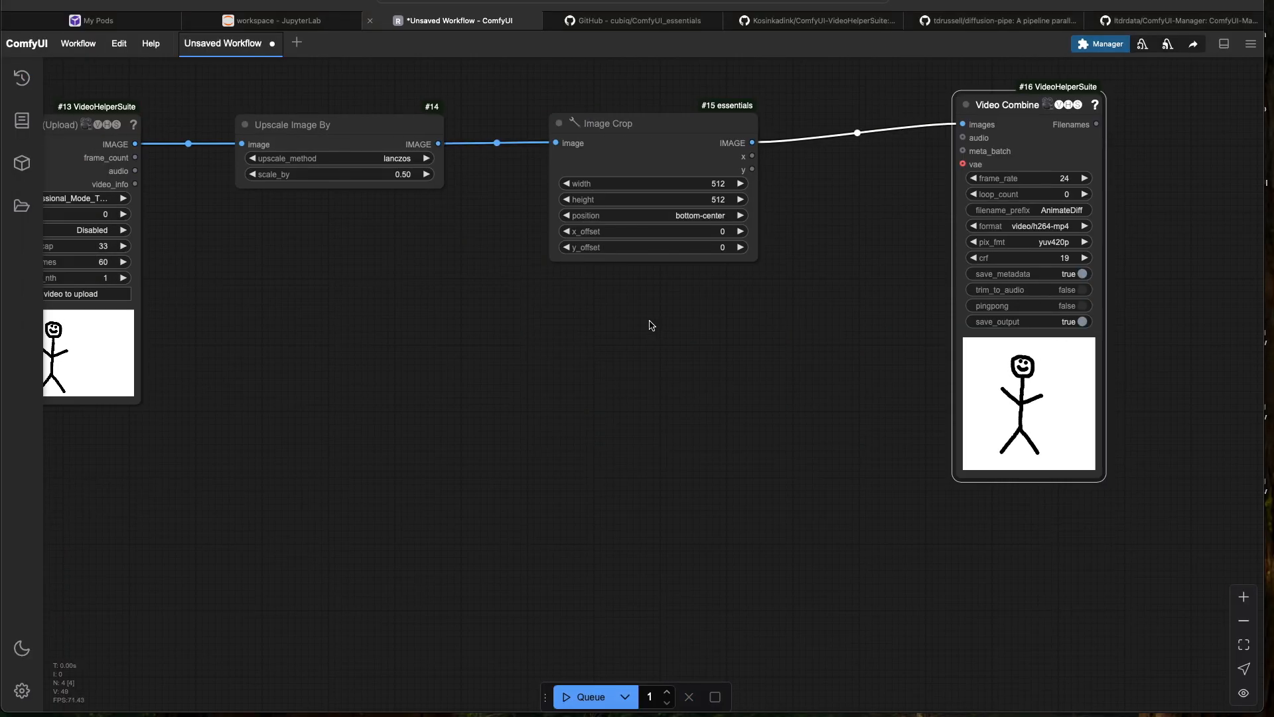
scroll(650, 325, down, 2)
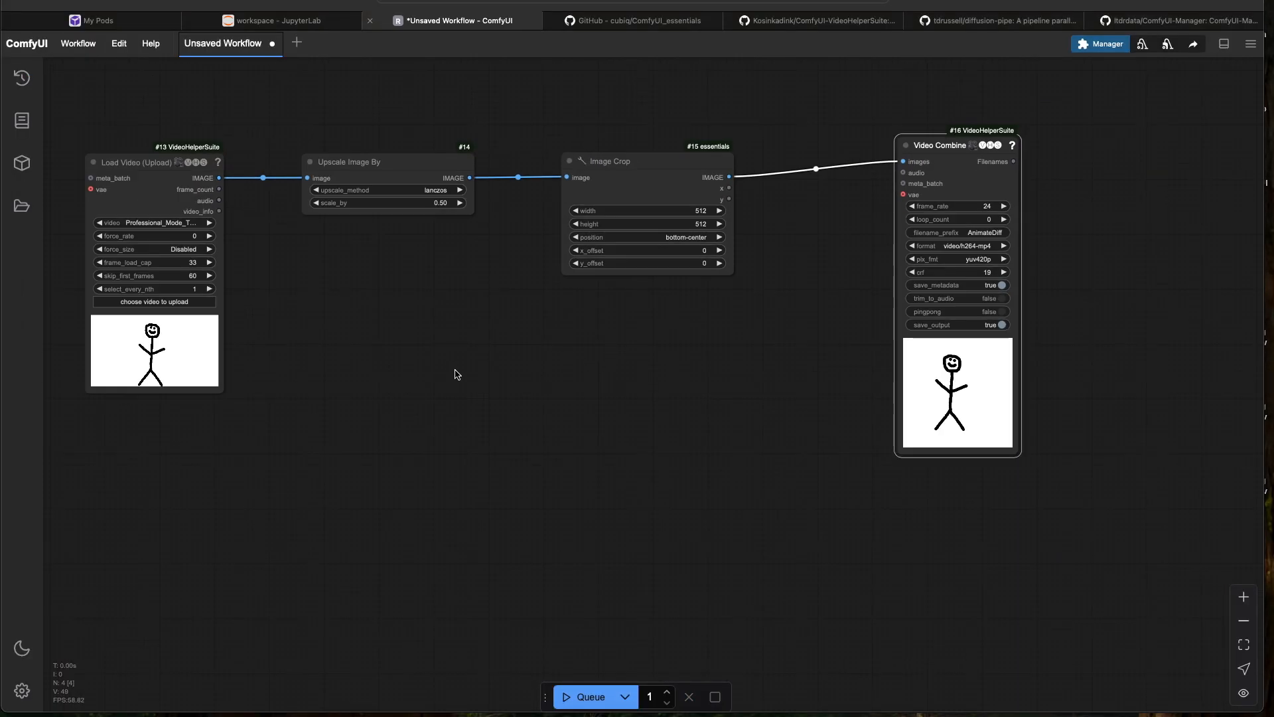
drag(467, 373, 480, 412)
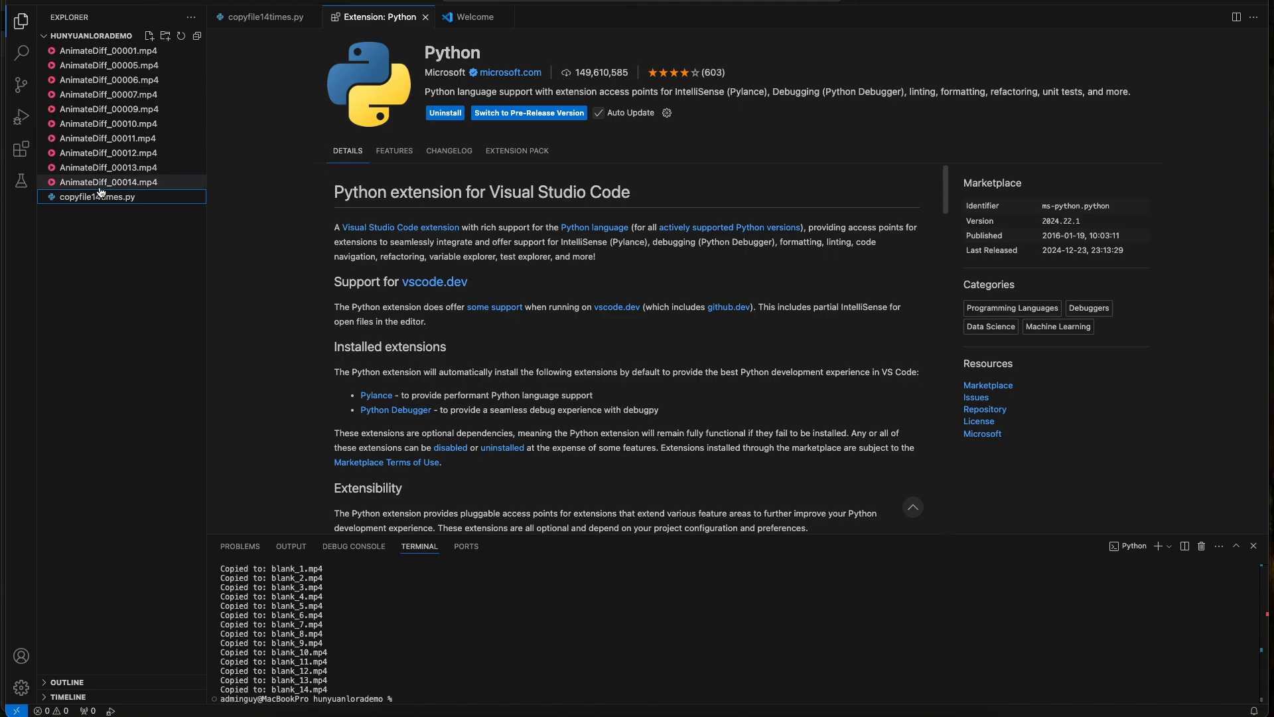
In Visual Studio Code, preview AnimateDiff clips 00001, 00005, 00009, 00011, 00013 and 00014 from the hunyuanlorademo folder
click(133, 51)
click(128, 65)
click(128, 109)
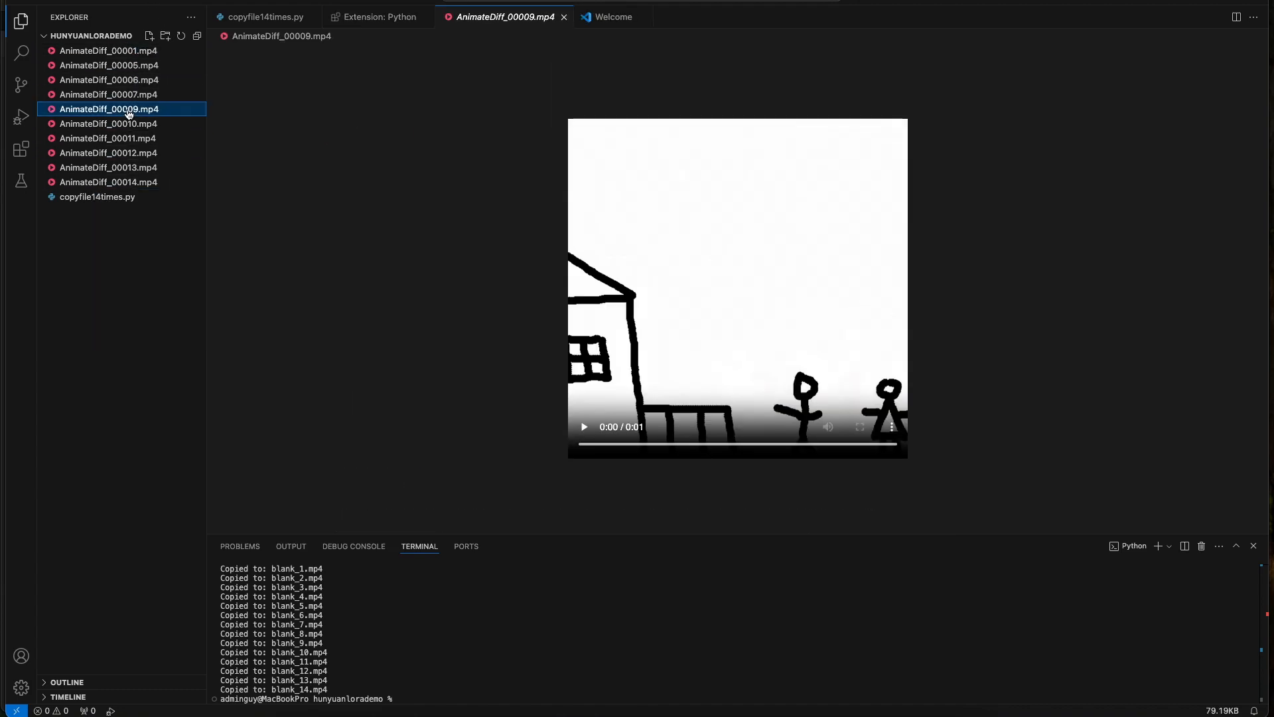
click(126, 139)
click(124, 169)
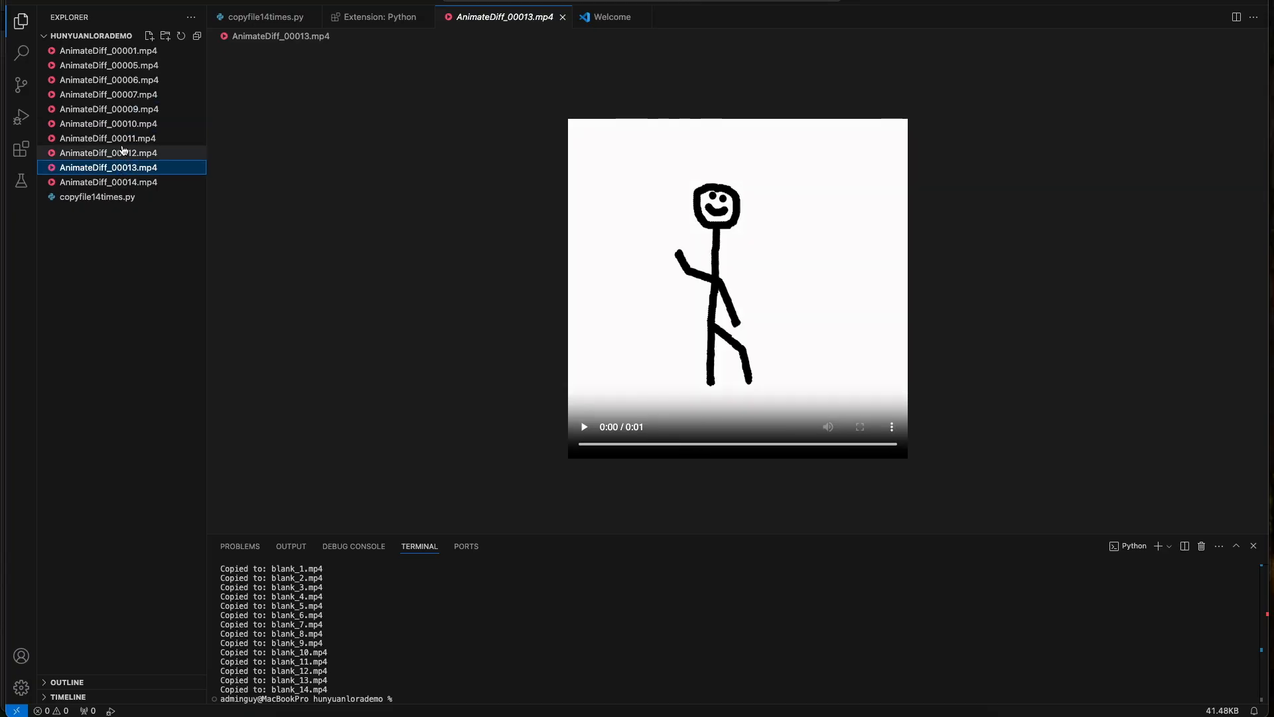
click(110, 186)
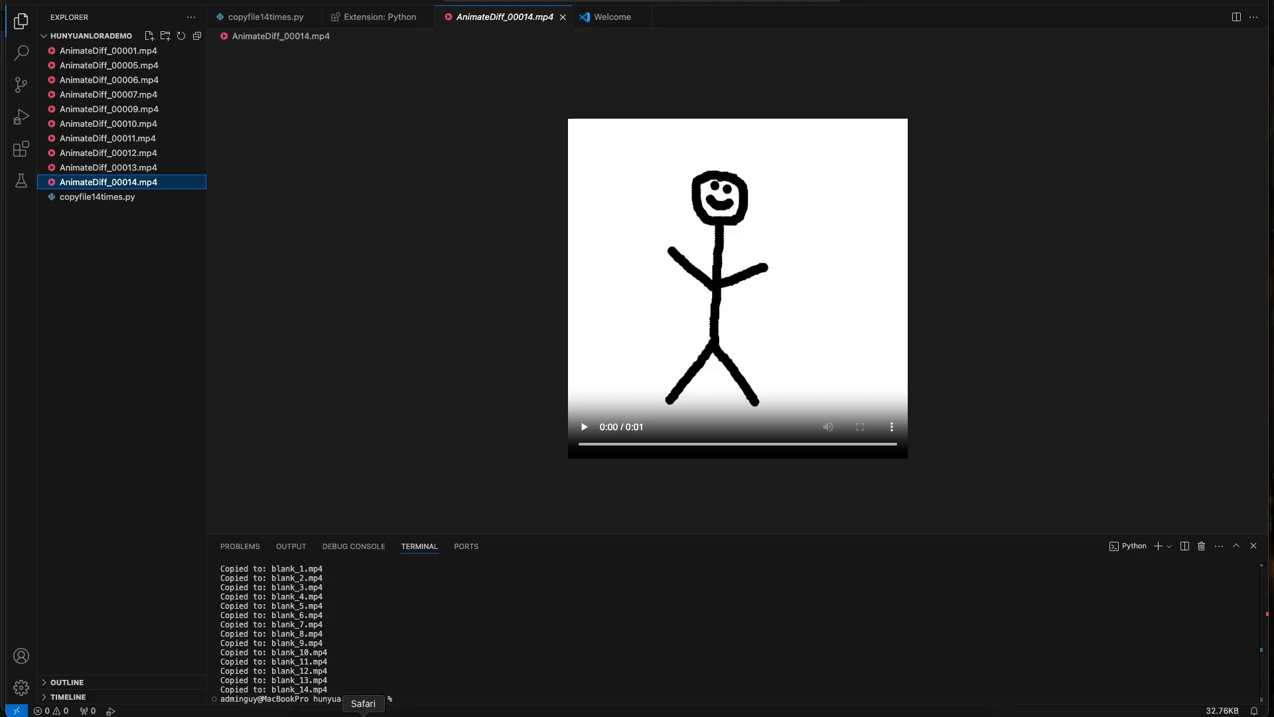
Switch to Safari and open ChatGPT in a new tab
click(363, 716)
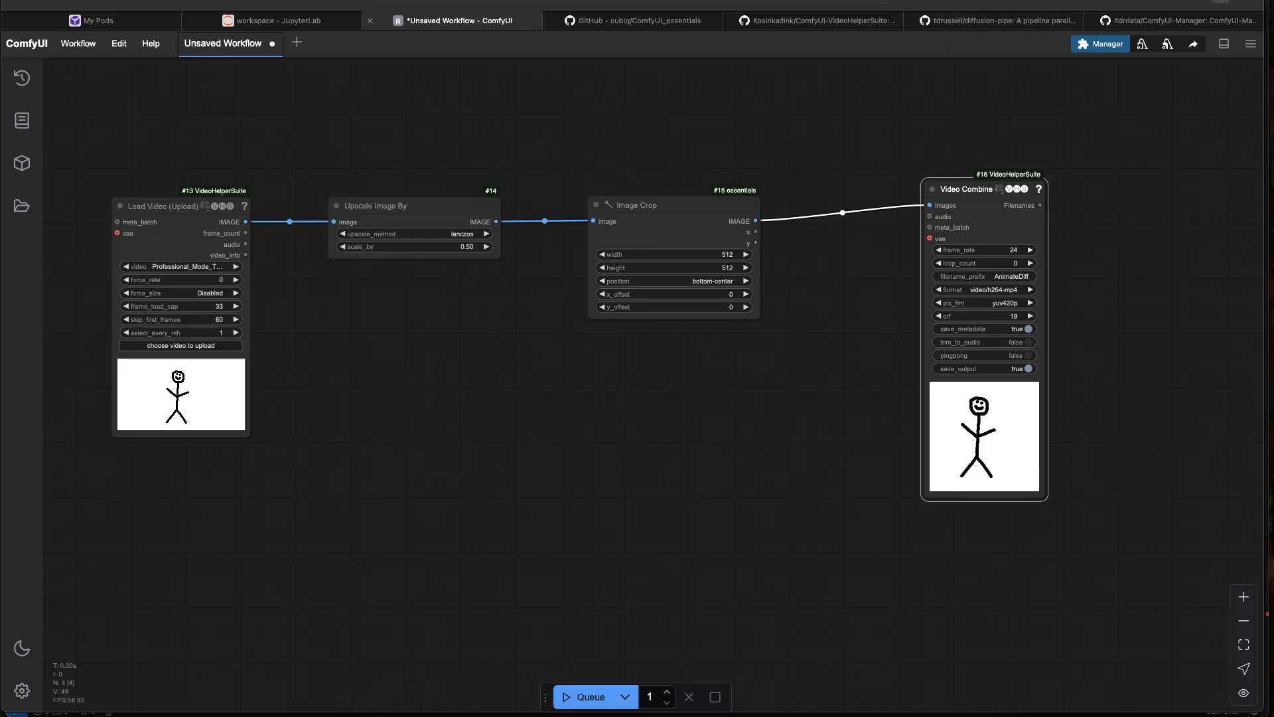
click(1197, 2)
text(c)
key(Return)
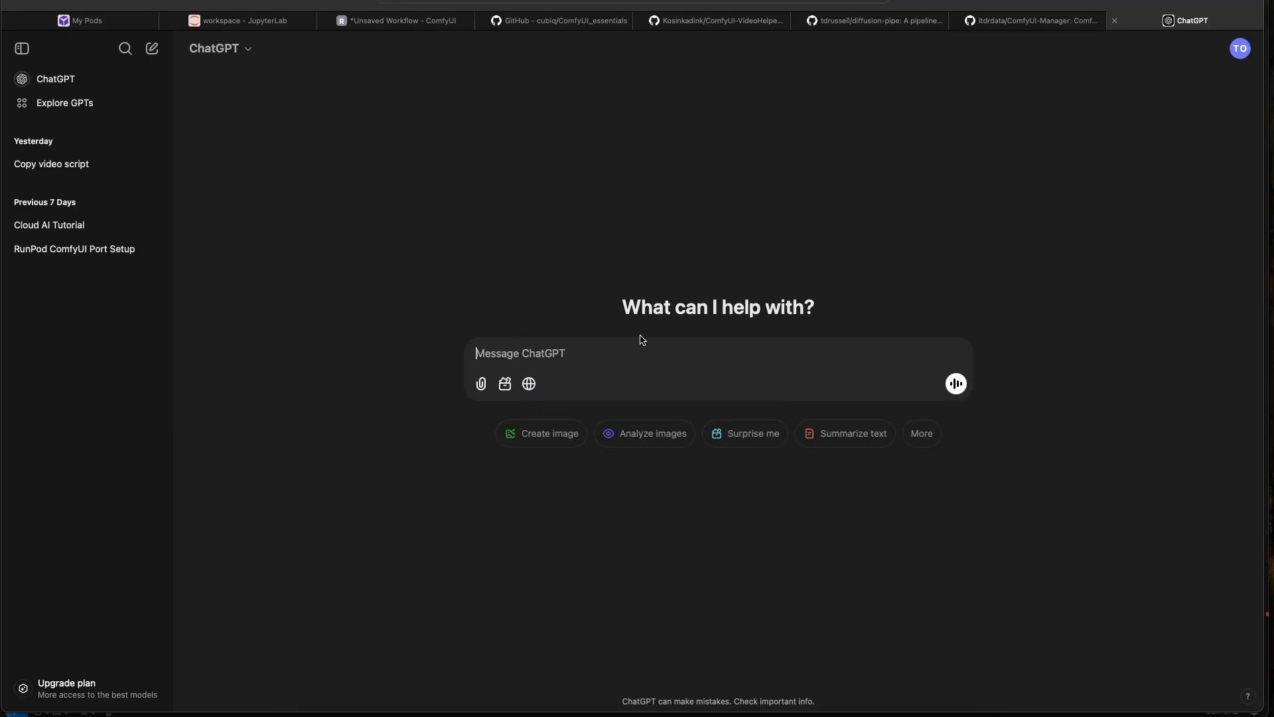
Write a ChatGPT prompt to rename all .mp4 files in the current directory as "5t1k_x.mp4", where "x" is the current iteration of the loop
text(rename all .mp4 files in my)
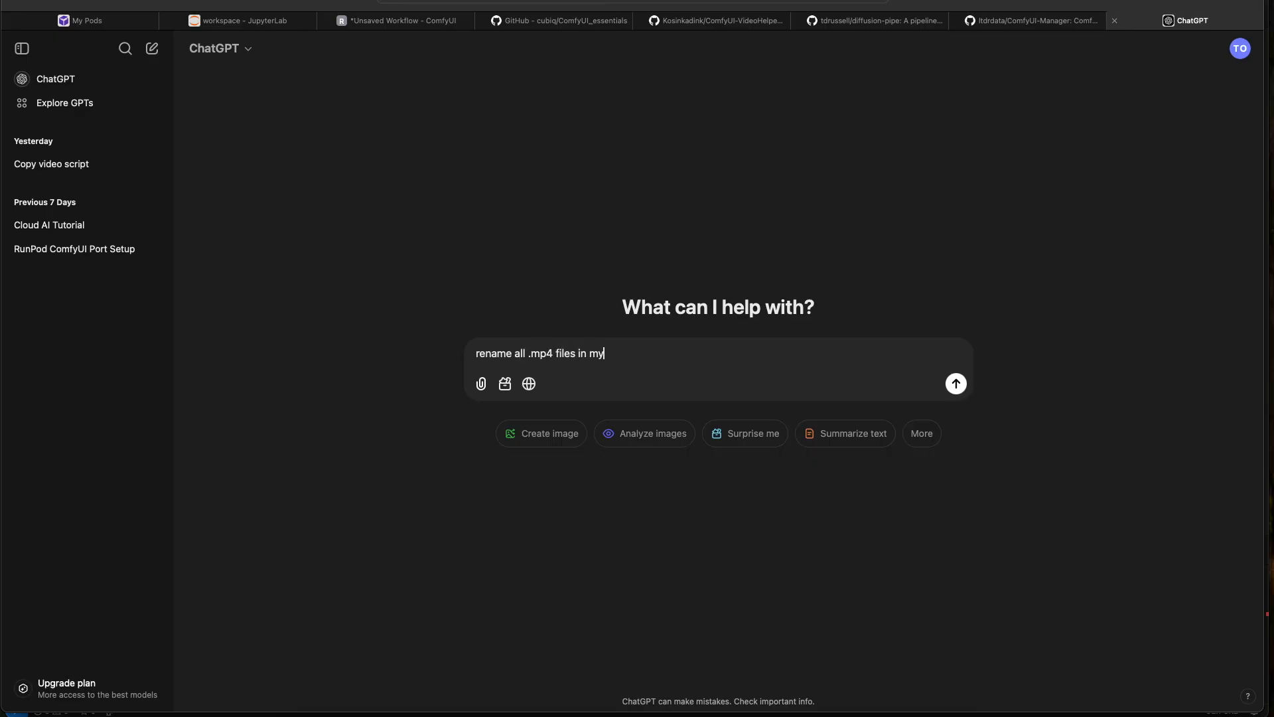
text( current directory with the naming conv)
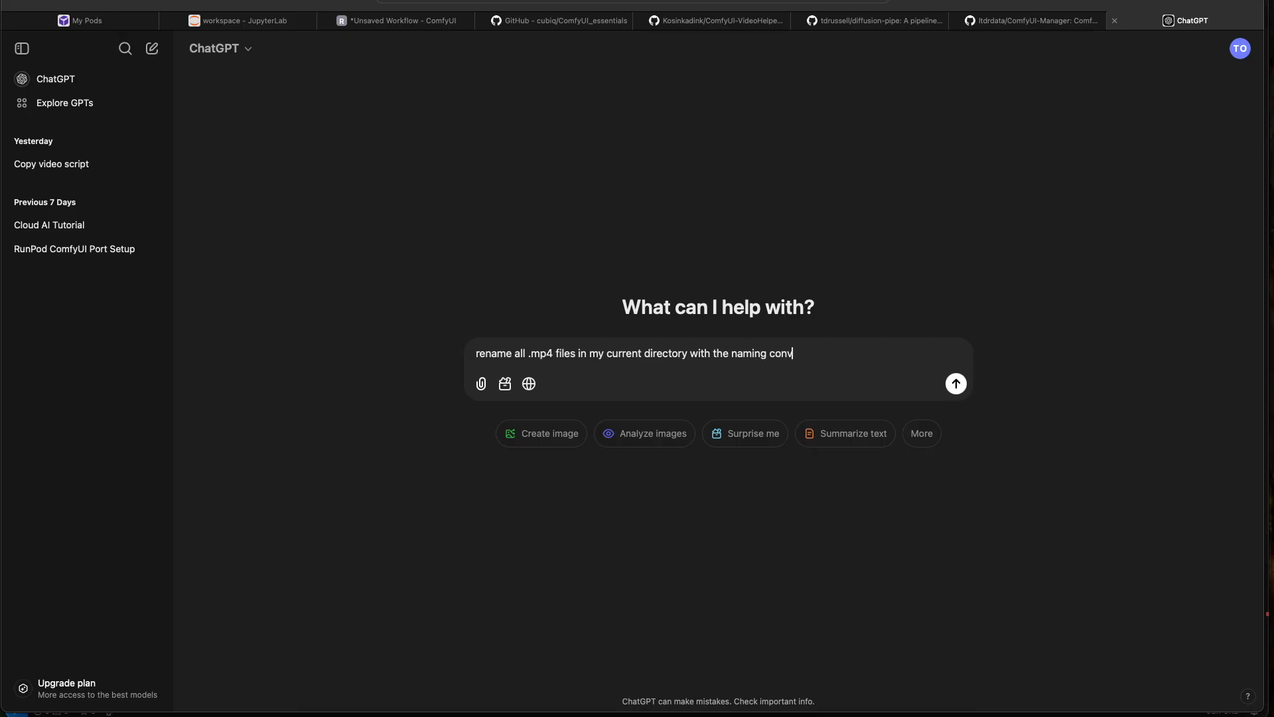
text(ention)
text( "5)
text(_x.mp4" where the "x" is a)
key(BackSpace)
text(the)
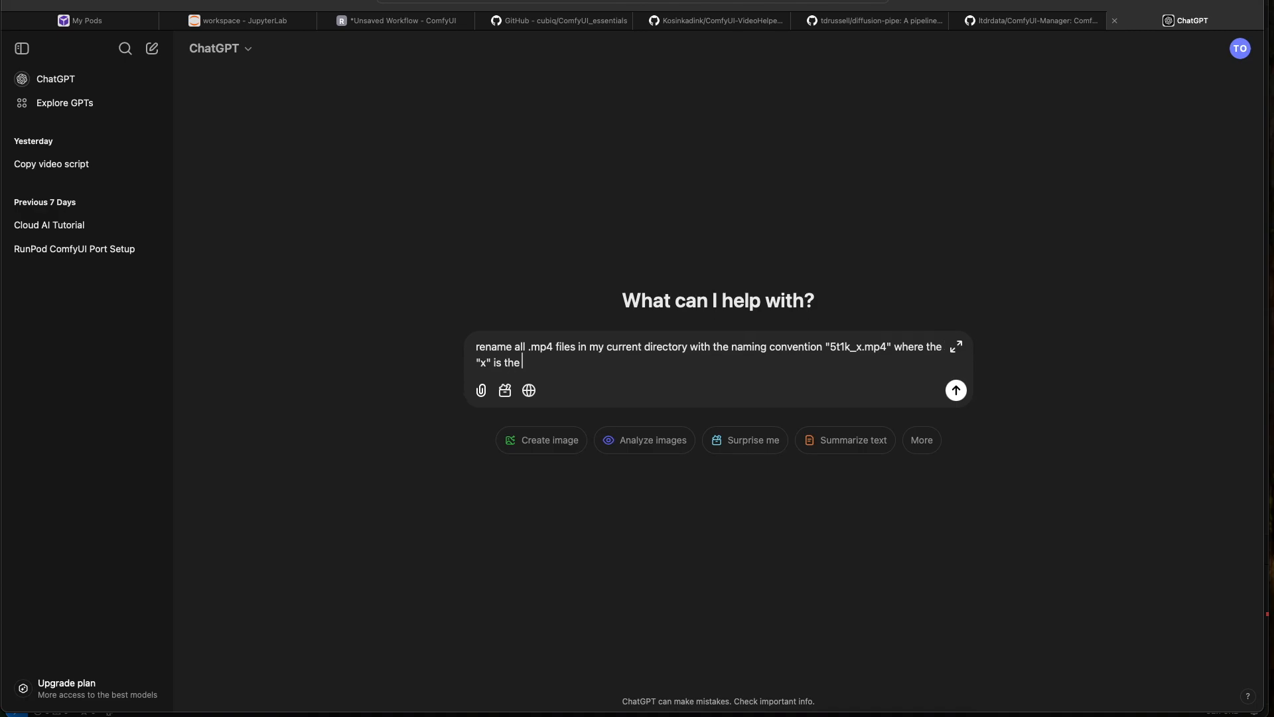
text( current iteration of the loop.)
Insert "write me a python script to" at the start of the prompt
click(475, 347)
text(write me a python scr)
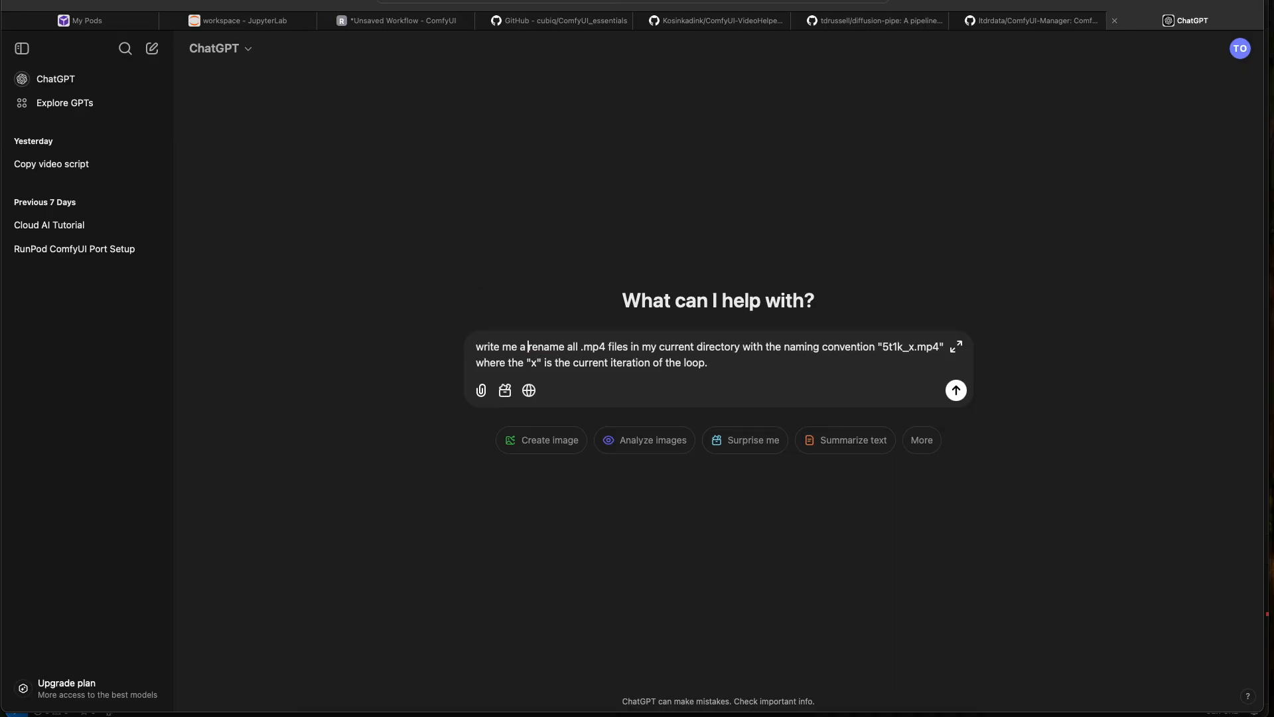
text(ipt to)
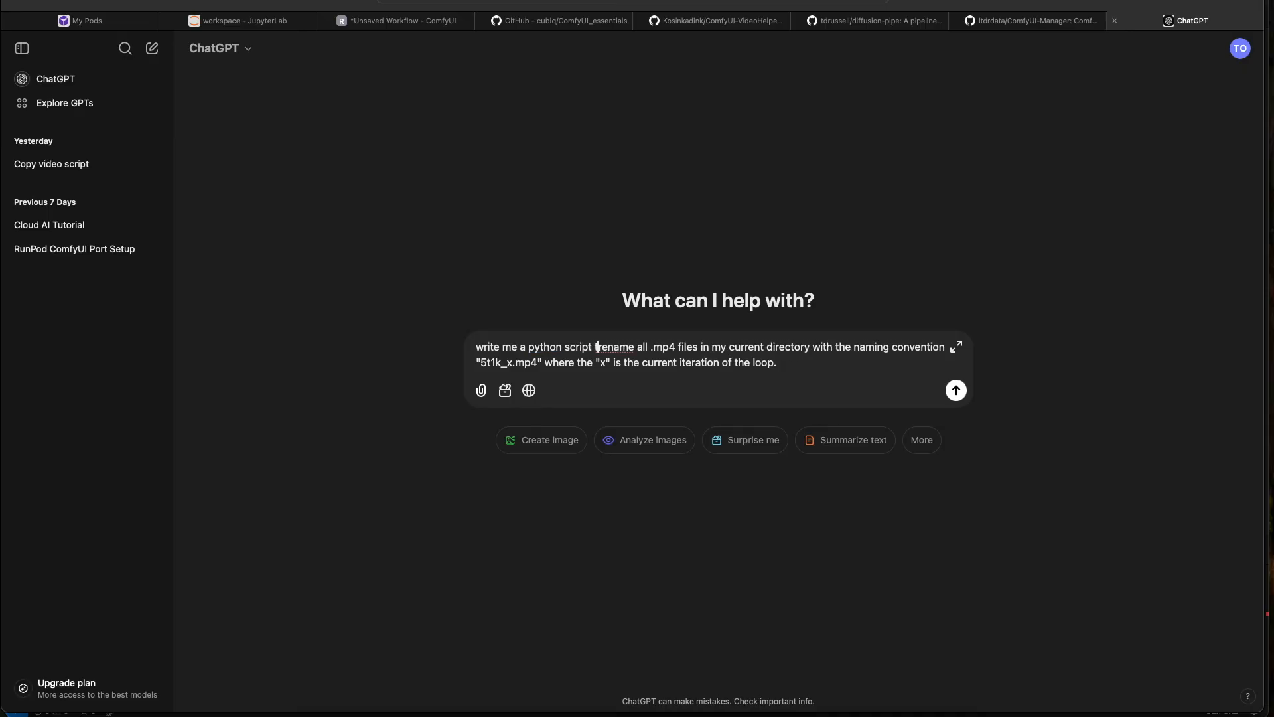
Append "Make sure I don't have to put in a function variable, just use the current directory" to the prompt and send it
click(848, 365)
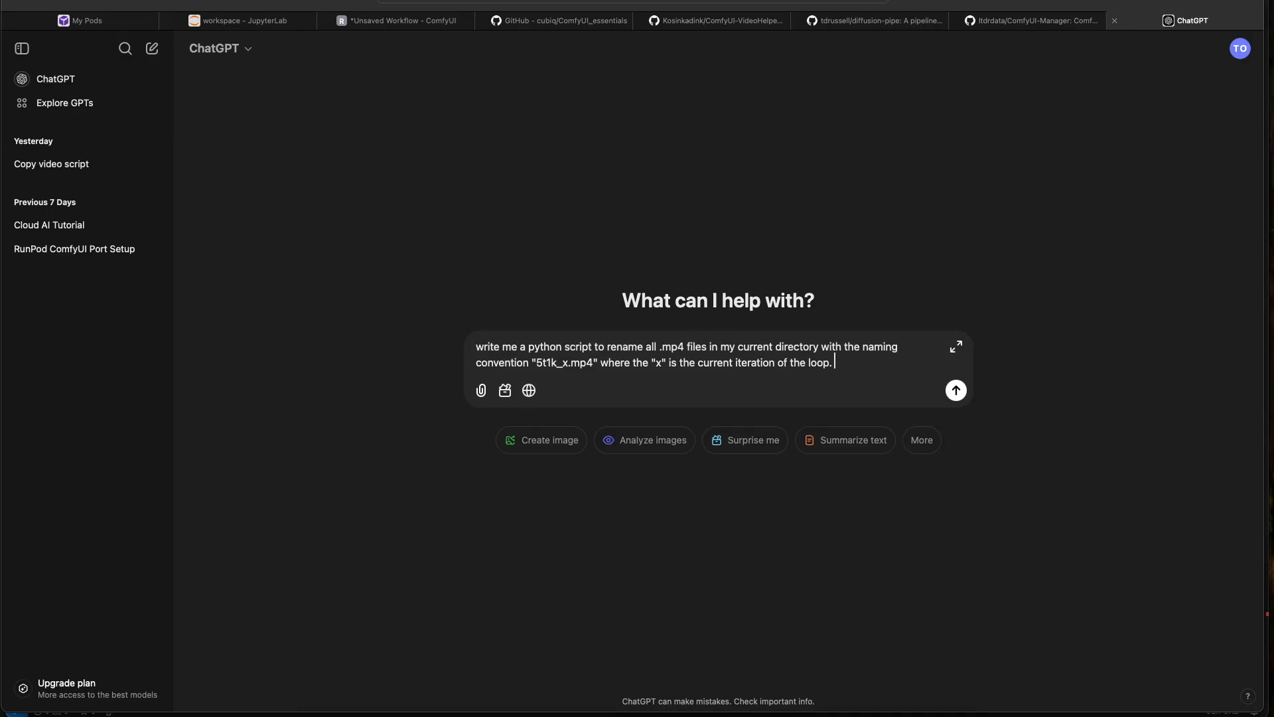
text(Make sure I don't have to put in)
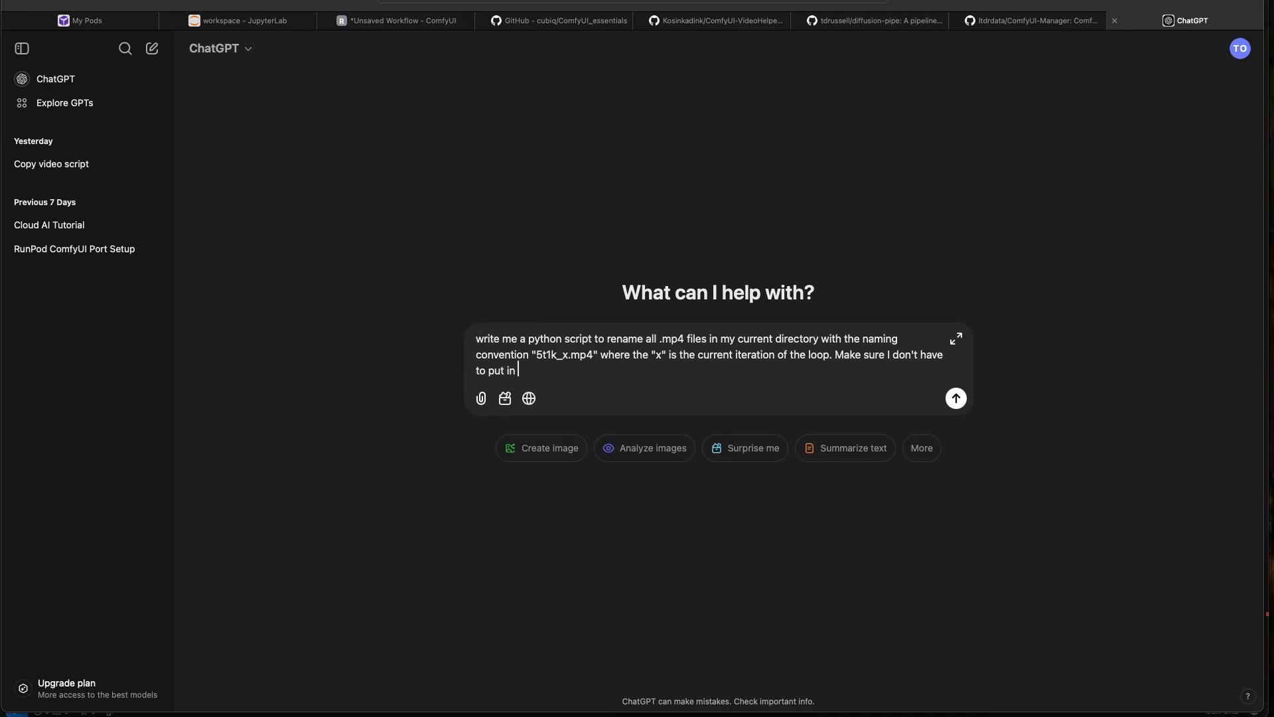
text(ction variable, just use the current di)
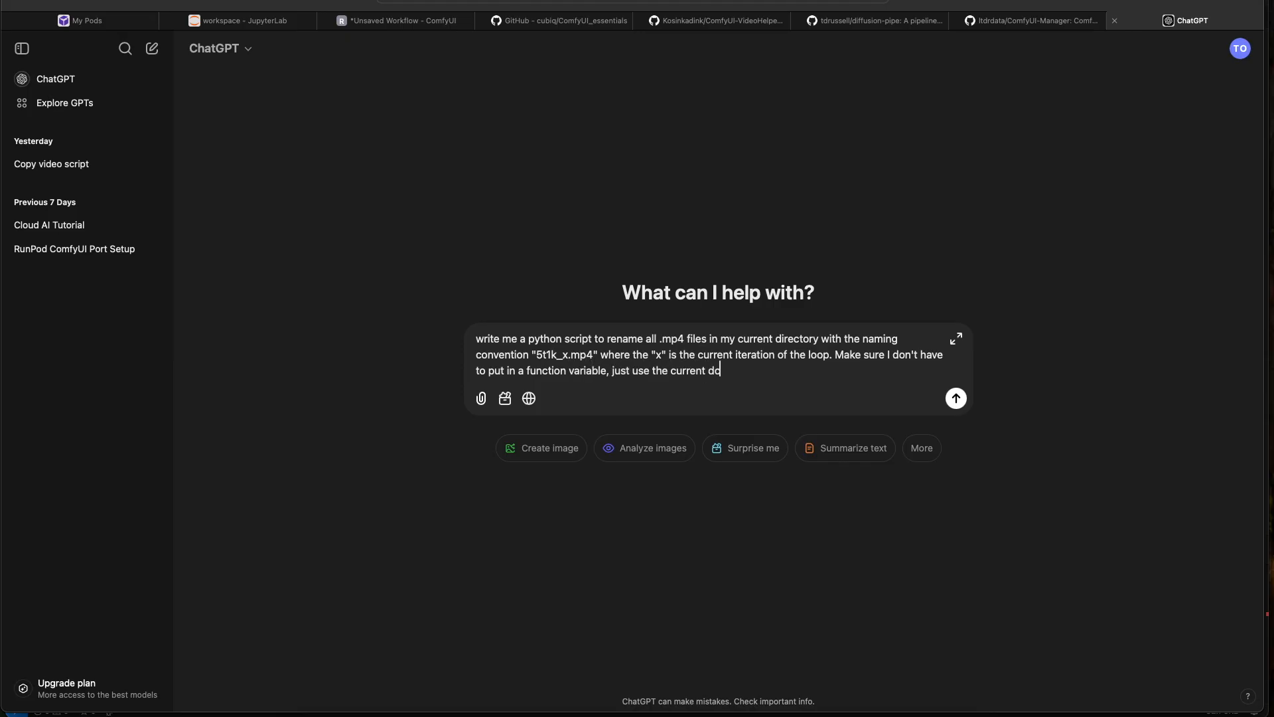
text(rectory)
key(Return)
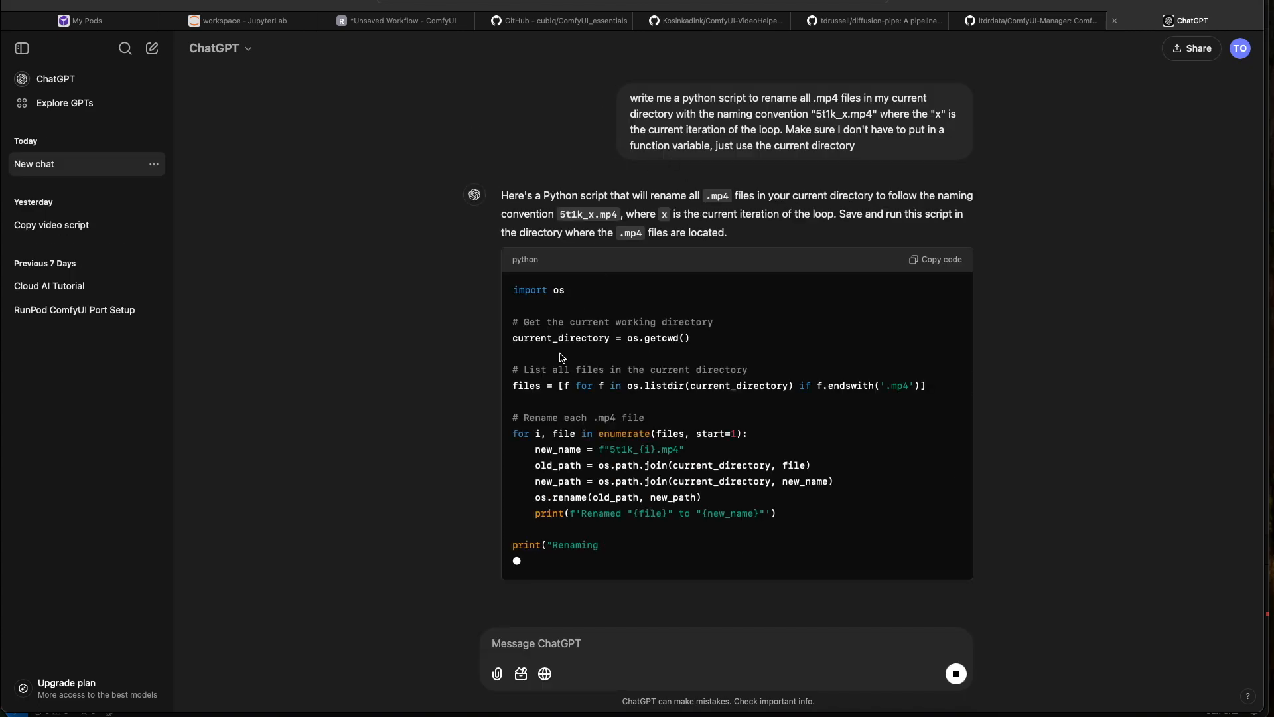
Copy the complete generated renaming script and switch to Visual Studio Code
drag(663, 429, 499, 173)
key(super+c)
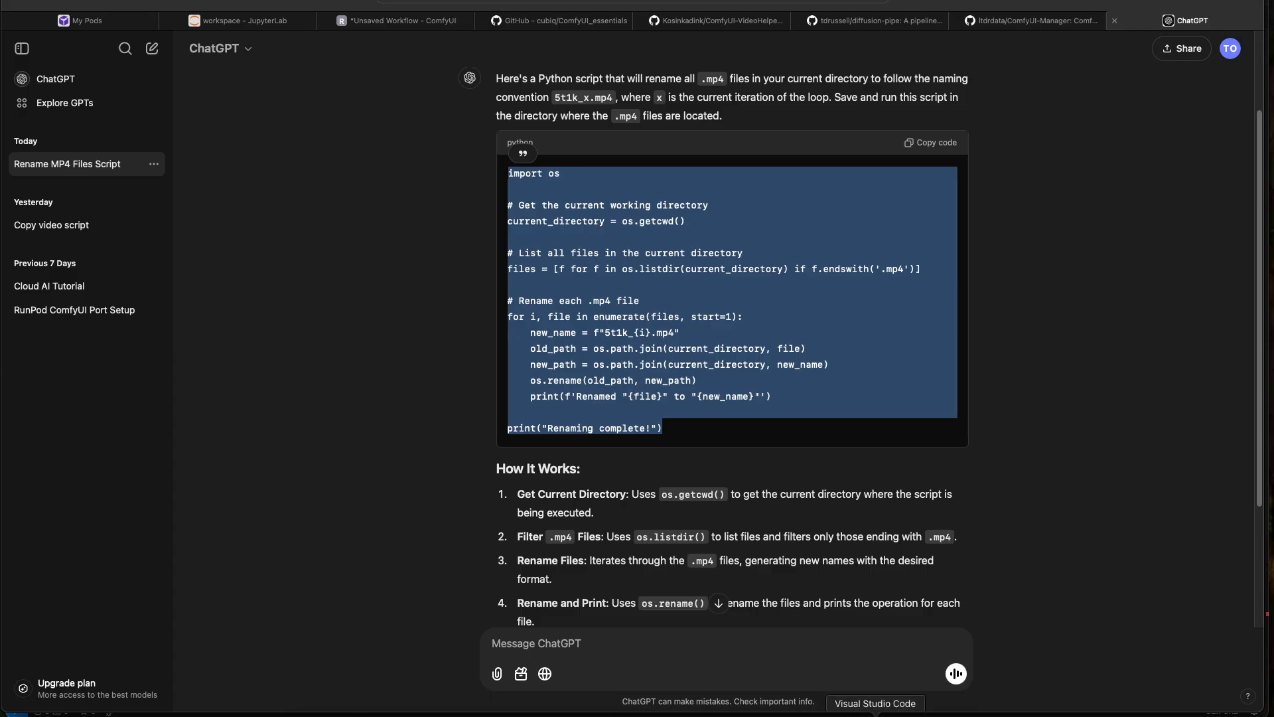
click(875, 714)
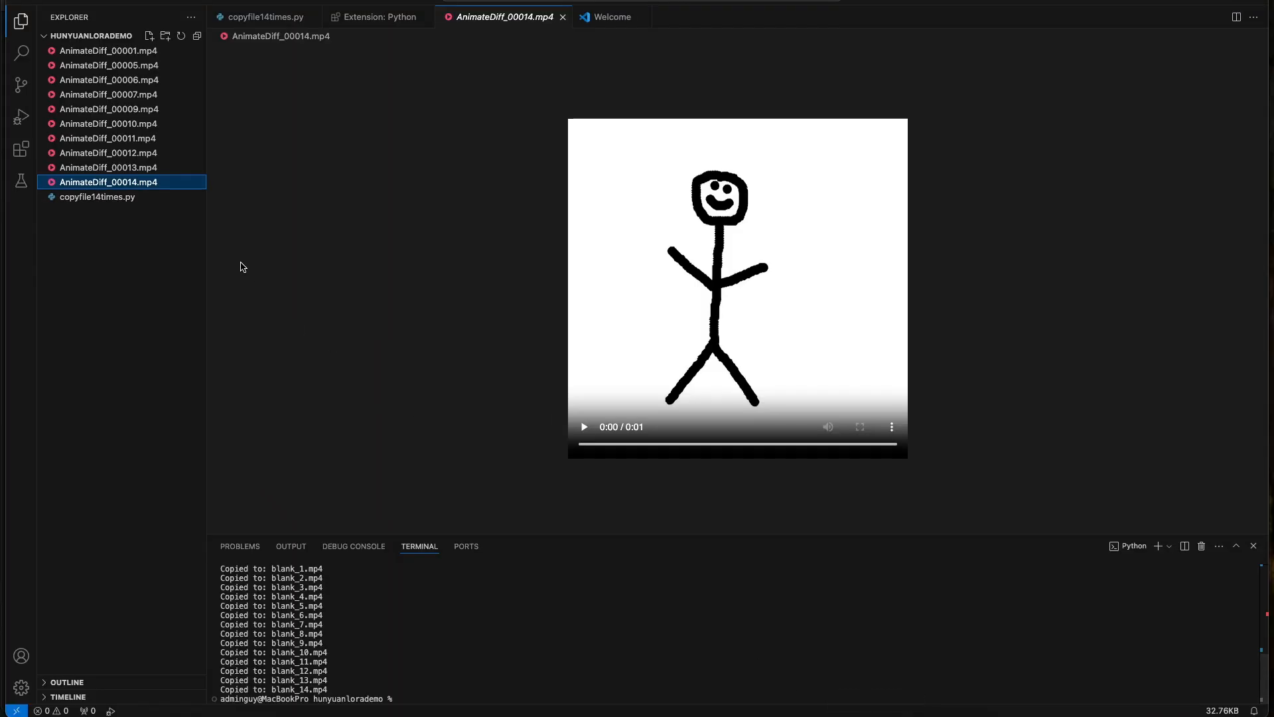
Create rename.py in the hunyuanlorademo folder with the copied script as its content, and run it
click(155, 39)
text(rename.py)
key(Return)
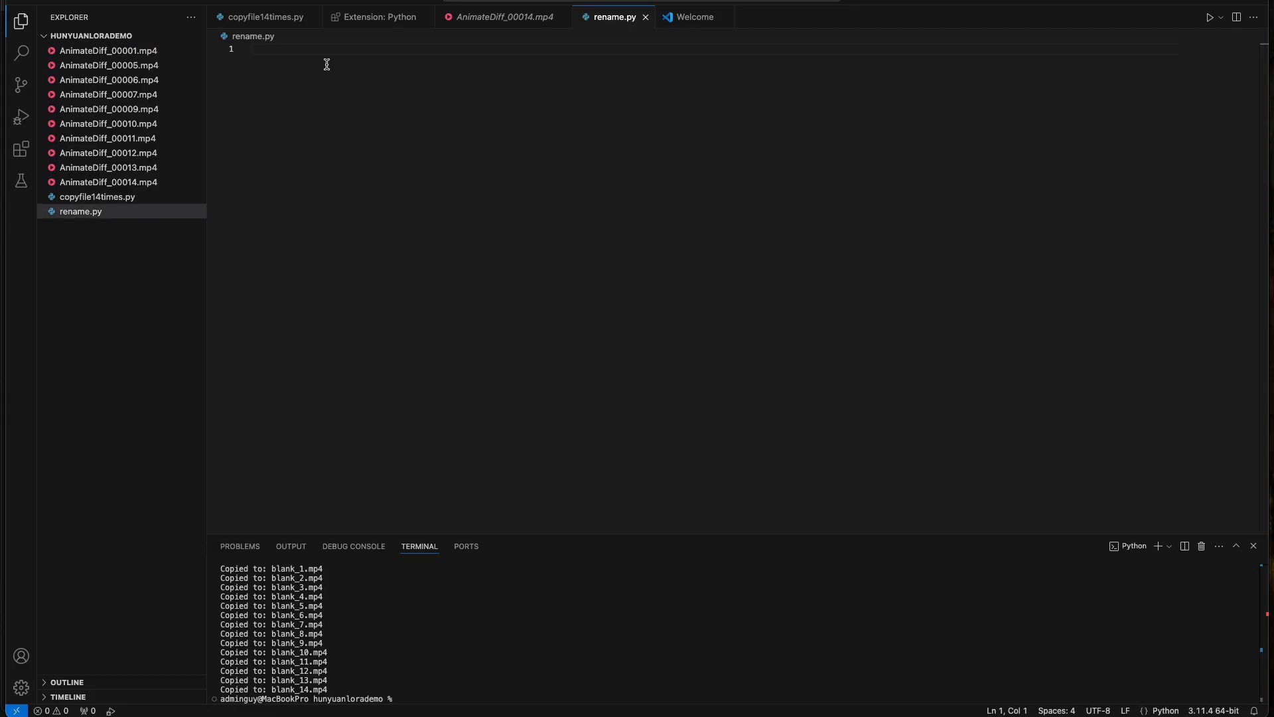
key(super+v)
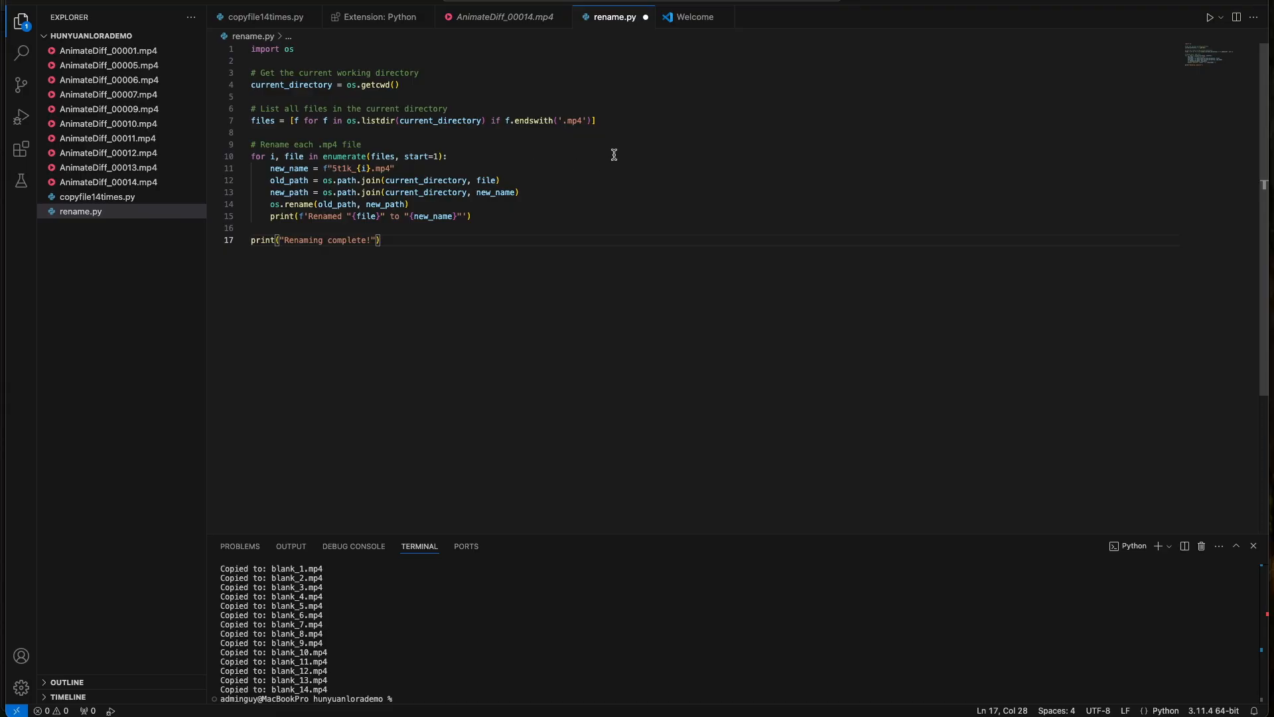
click(1209, 22)
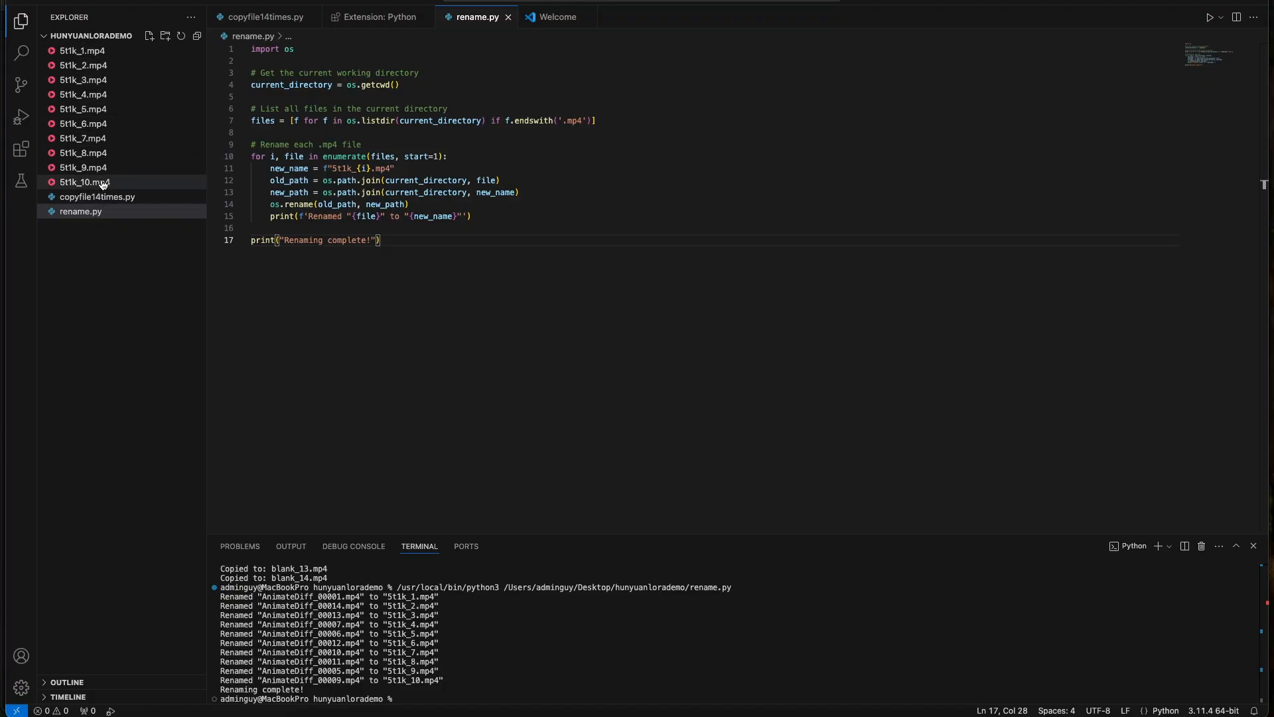
Create a new empty file named captioner.py in the hunyuanlorademo folder
click(103, 240)
click(149, 37)
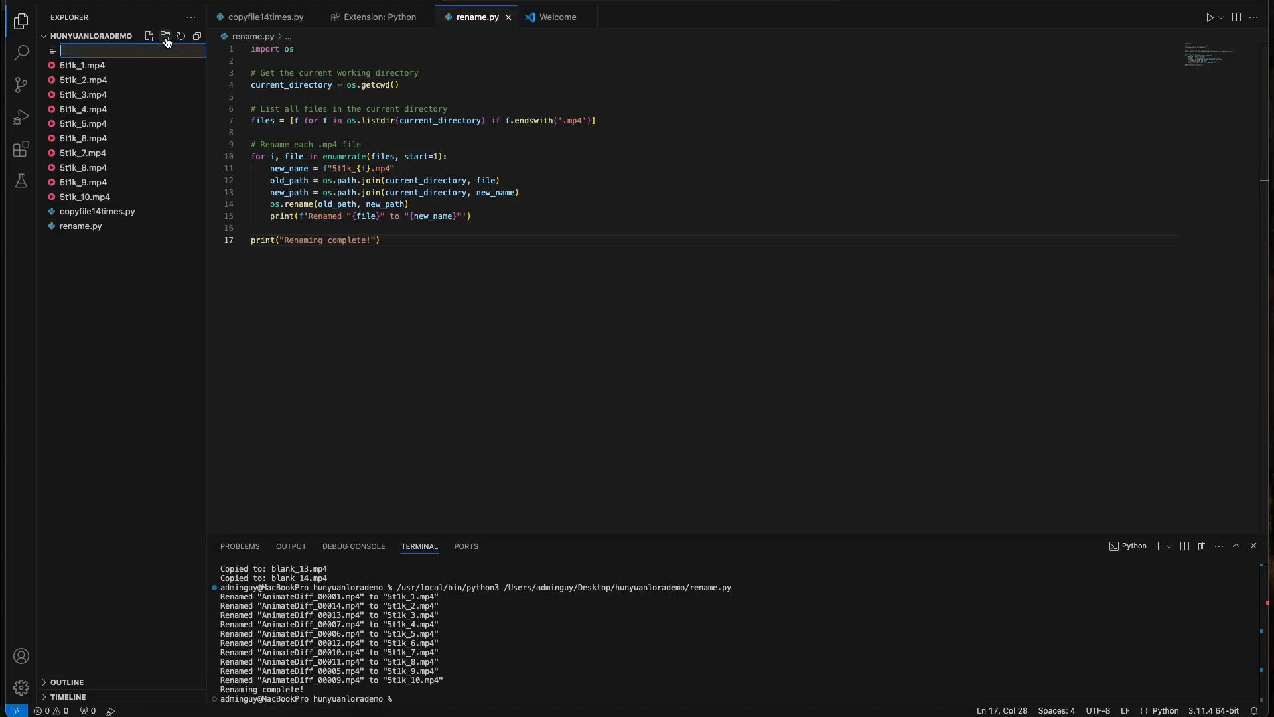
text(captioner.py)
key(Return)
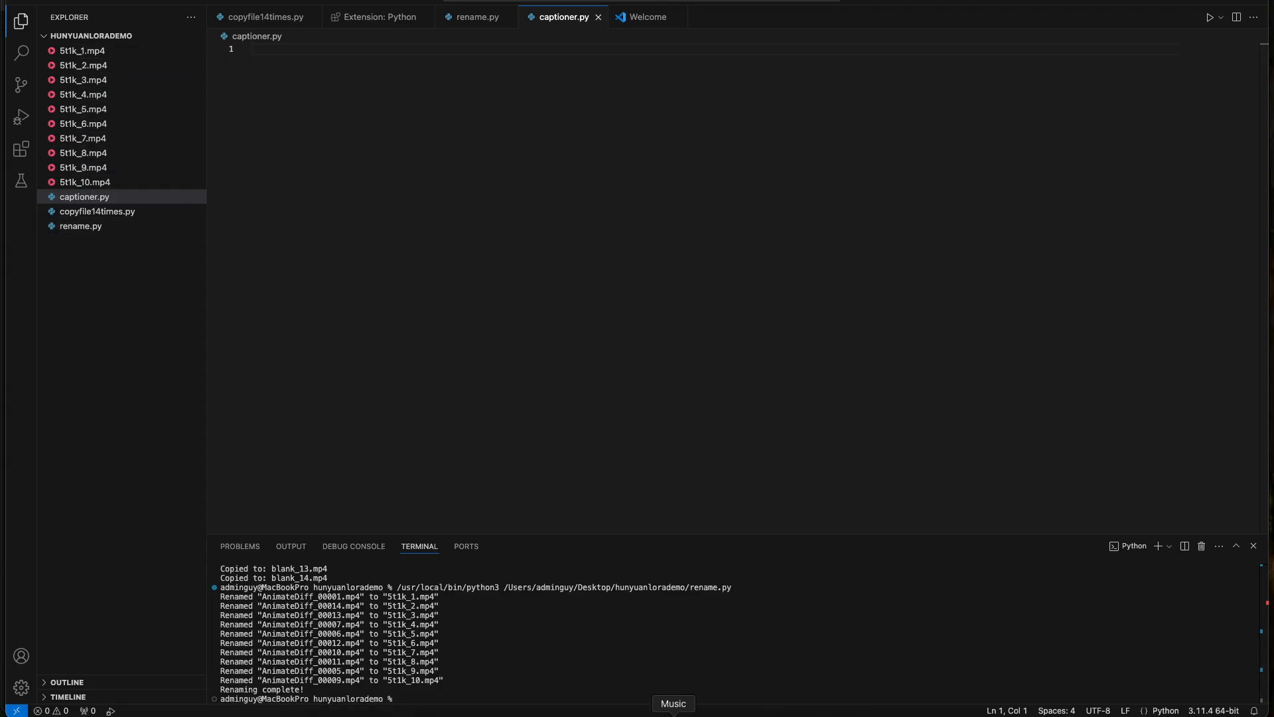
Switch to ChatGPT in Safari and write the prompt "now use the current directory and create a .txt file for every .mp4 file."
click(385, 714)
click(577, 638)
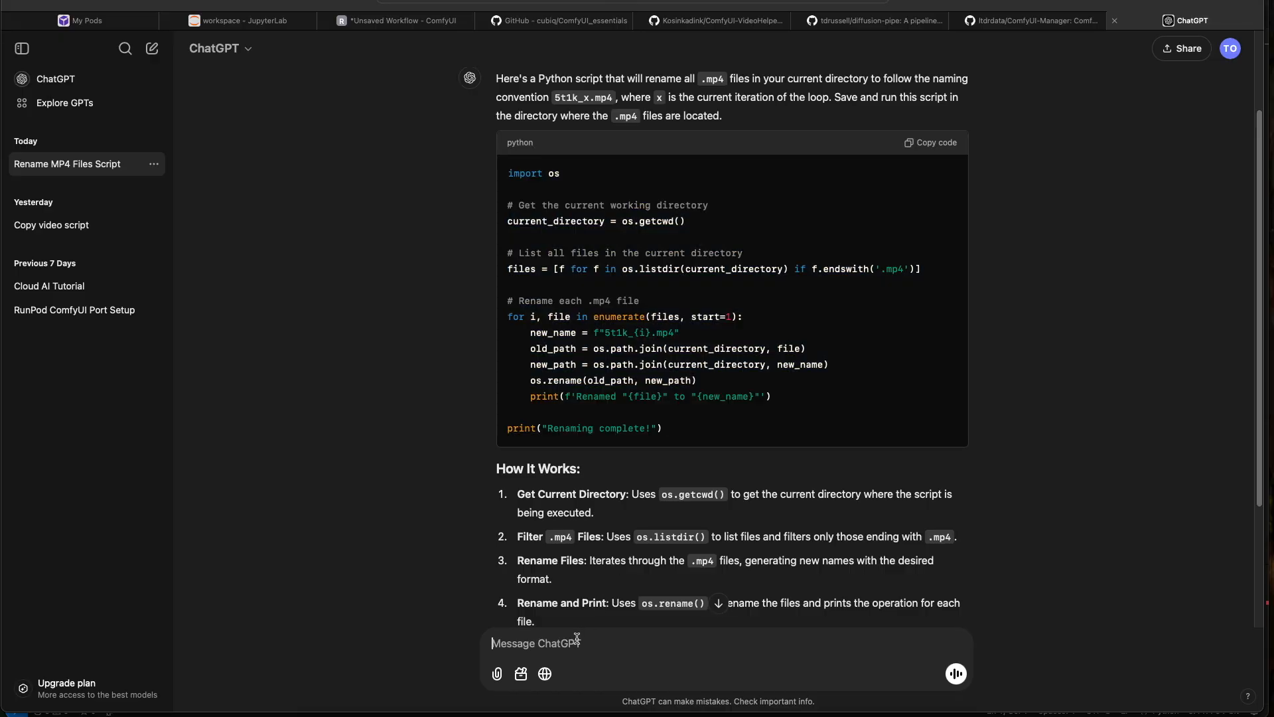
text(now use the current direc)
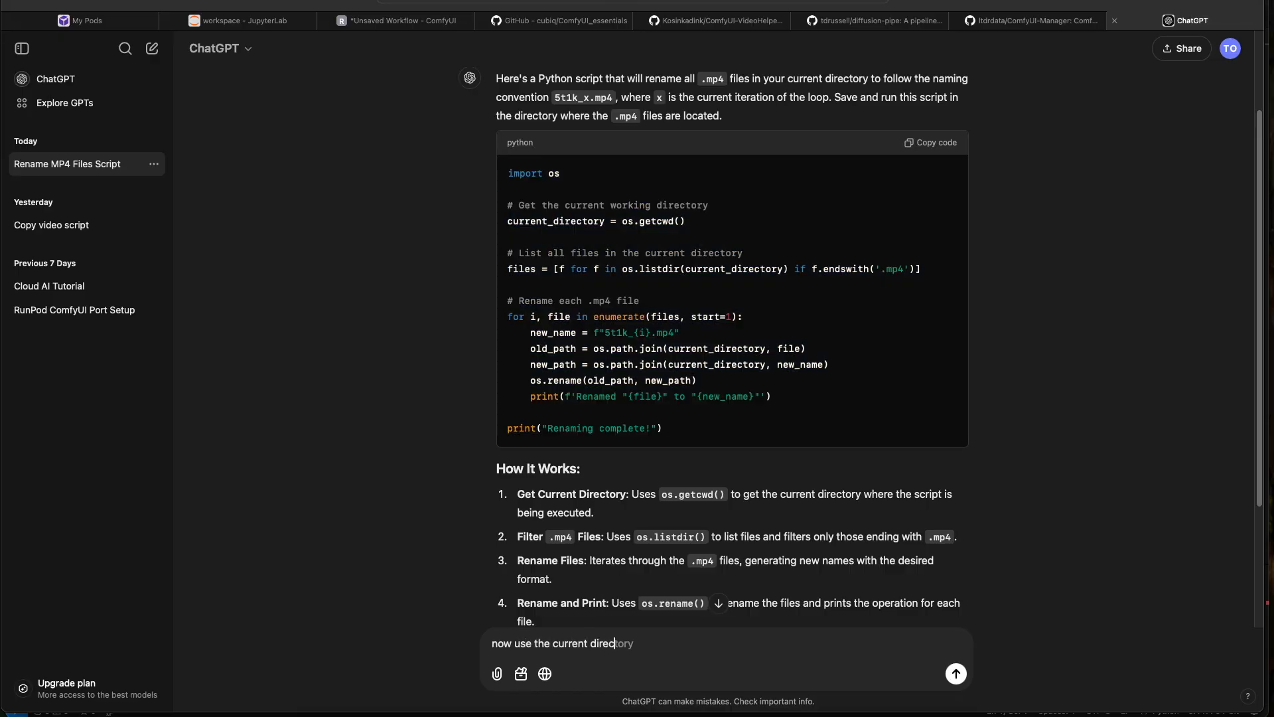
text(tory and look for .mpr)
key(BackSpace)
key(BackSpace)
key(BackSpace)
key(BackSpace)
key(BackSpace)
key(BackSpace)
key(BackSpace)
key(BackSpace)
key(BackSpace)
key(BackSpace)
key(BackSpace)
key(BackSpace)
key(BackSpace)
text(create a .txt file for every .mp4 file.)
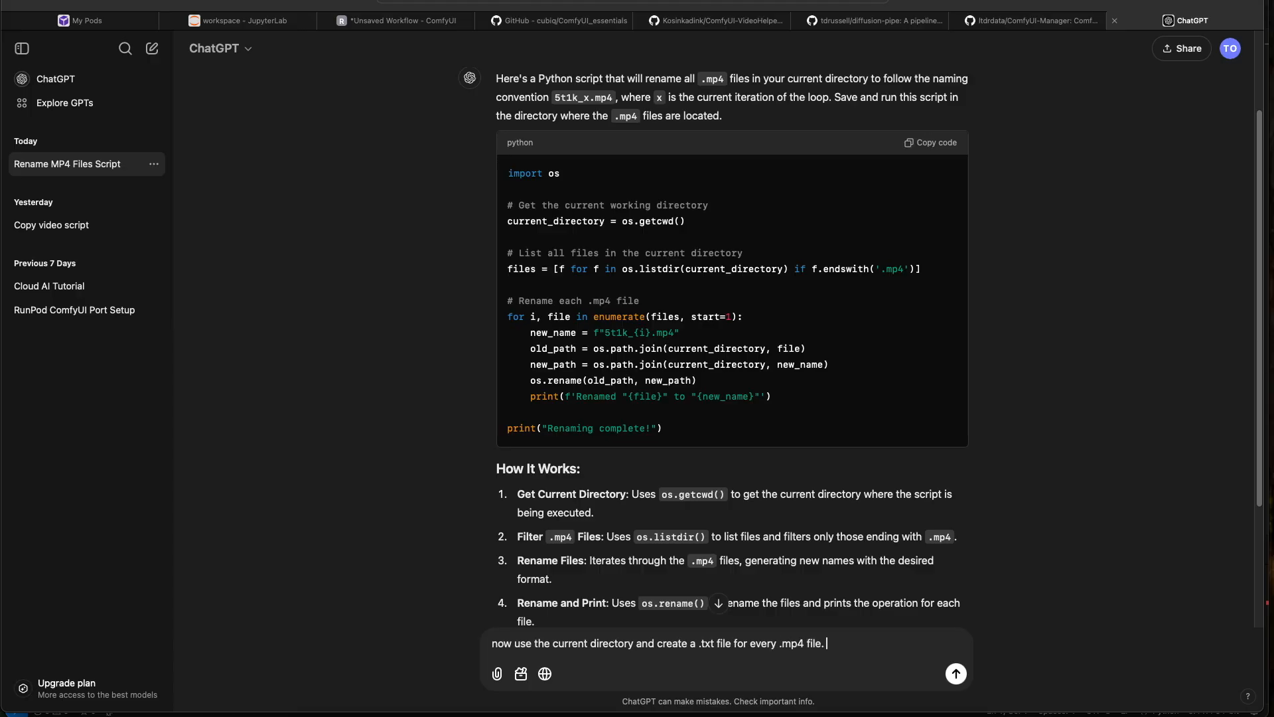
Add "name the .txt the same thing as the .mp4 file" to the end of the prompt
text( call t)
key(BackSpace)
key(BackSpace)
key(BackSpace)
text(name the .txt the same thing as the mp)
key(BackSpace)
key(BackSpace)
text(.mp4 file)
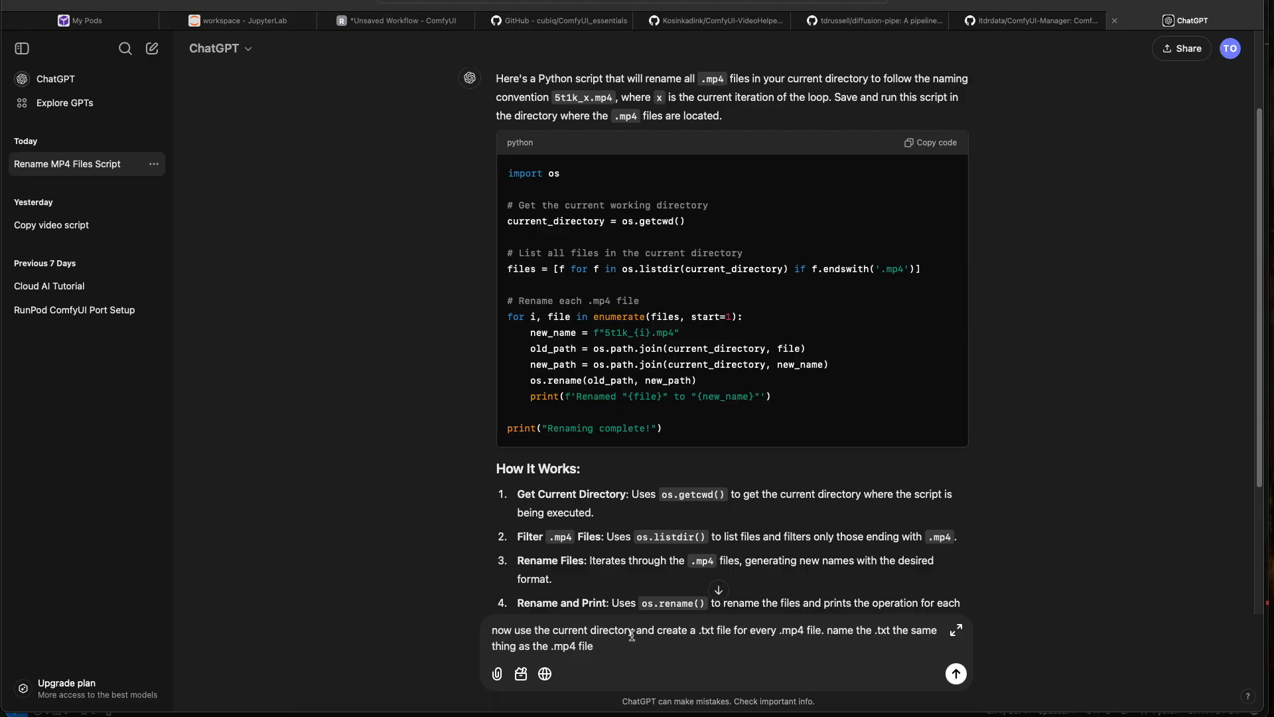
Reword the prompt's beginning to "now write a python script using the current directory" and send it
click(494, 629)
key(Right)
key(Right)
key(Right)
text(write a python)
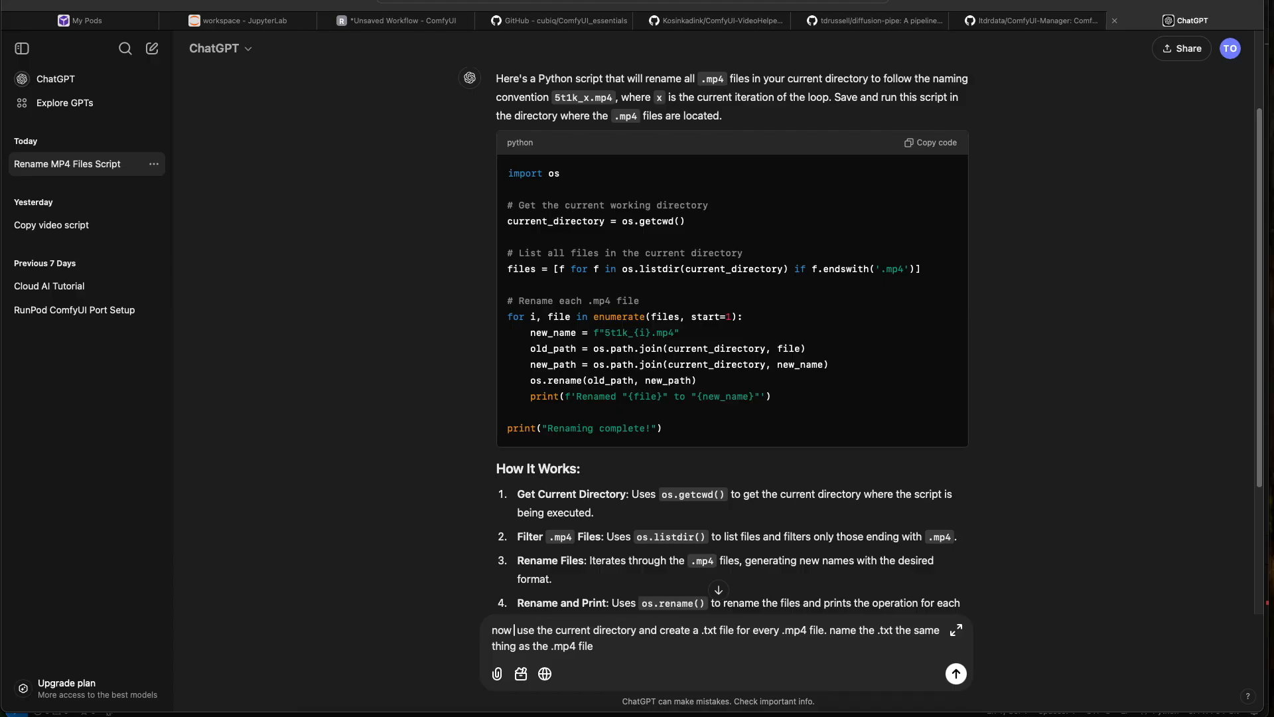
text( script)
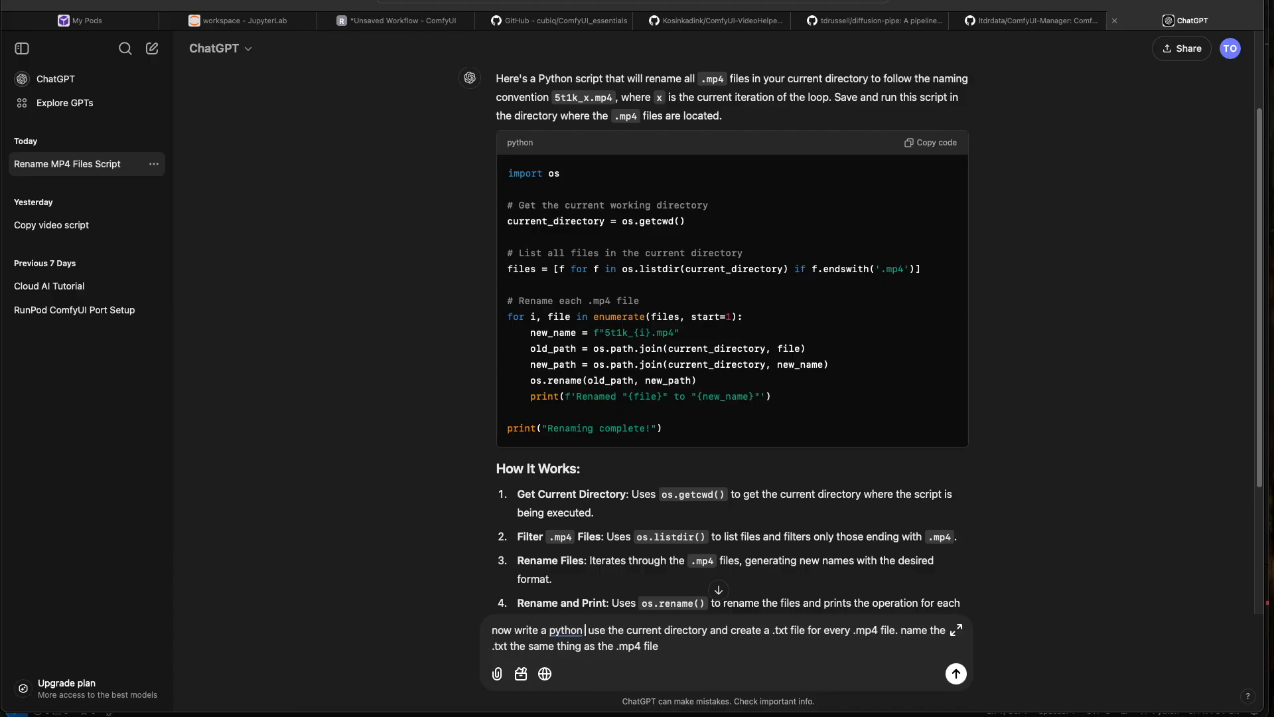
key(BackSpace)
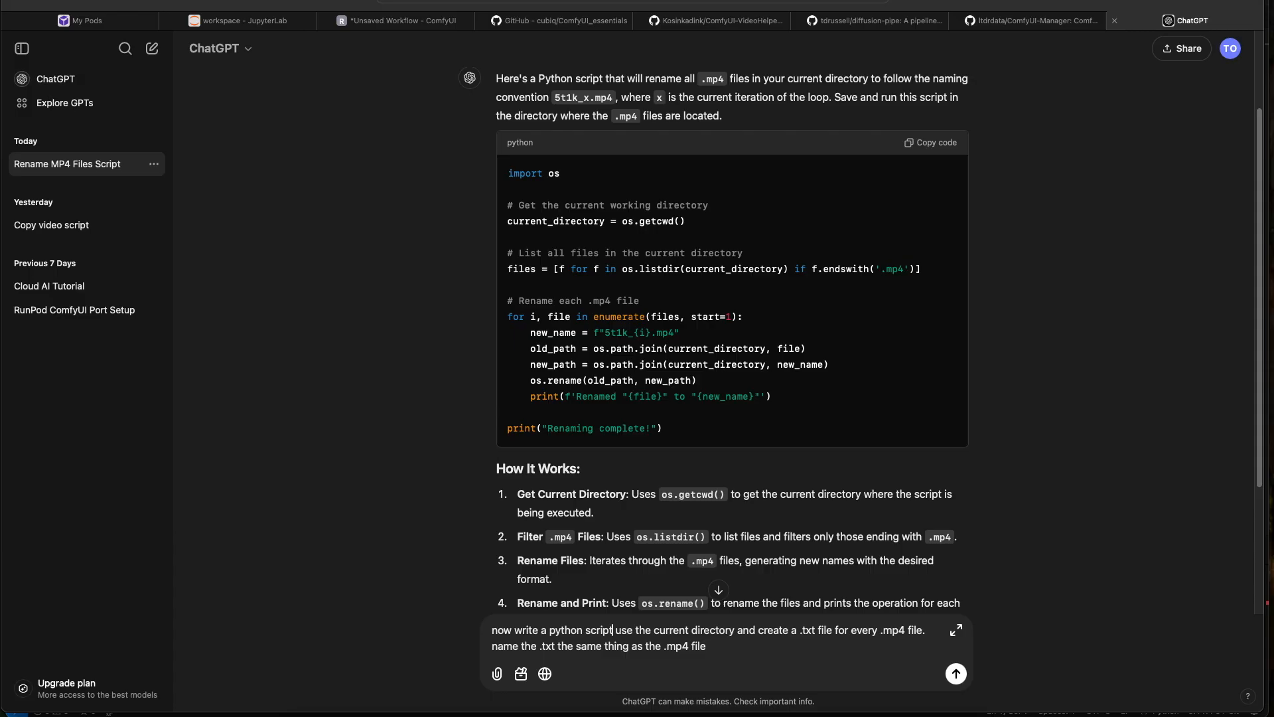
text(to)
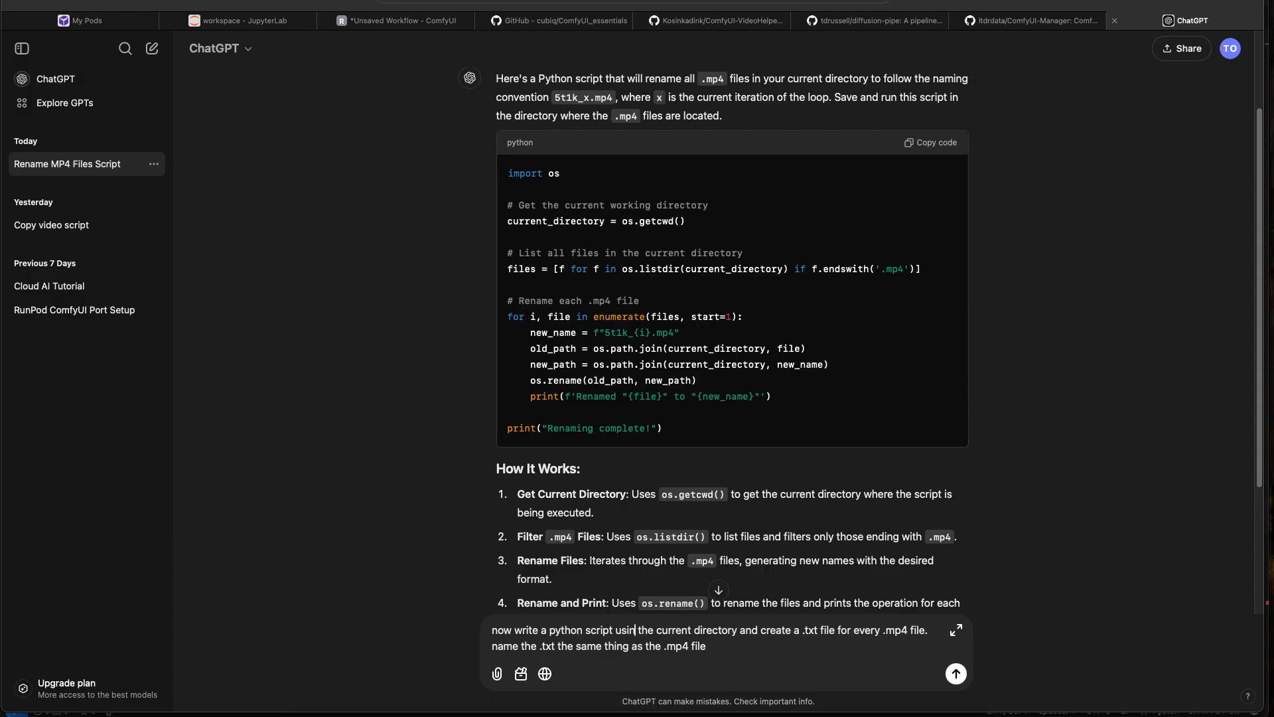
key(Return)
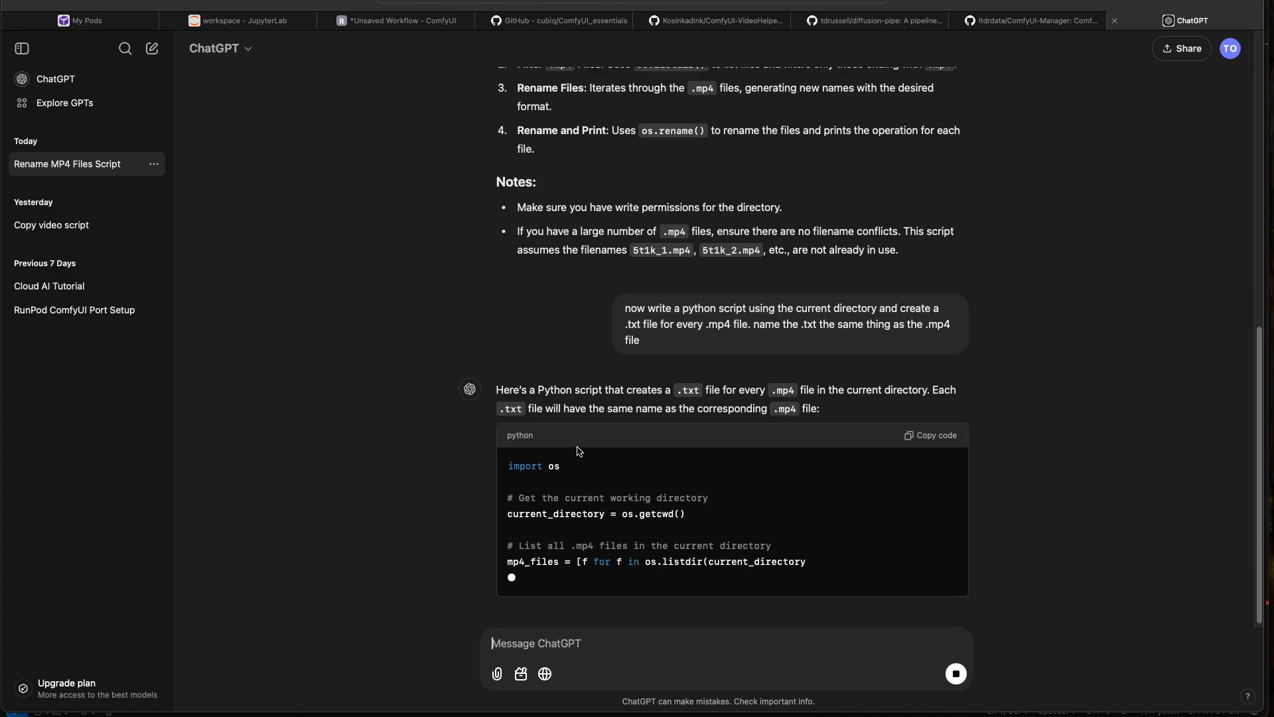
Copy the generated .txt-creation script and paste it into captioner.py in Visual Studio Code
scroll(624, 439, down, 2)
scroll(685, 465, down, 2)
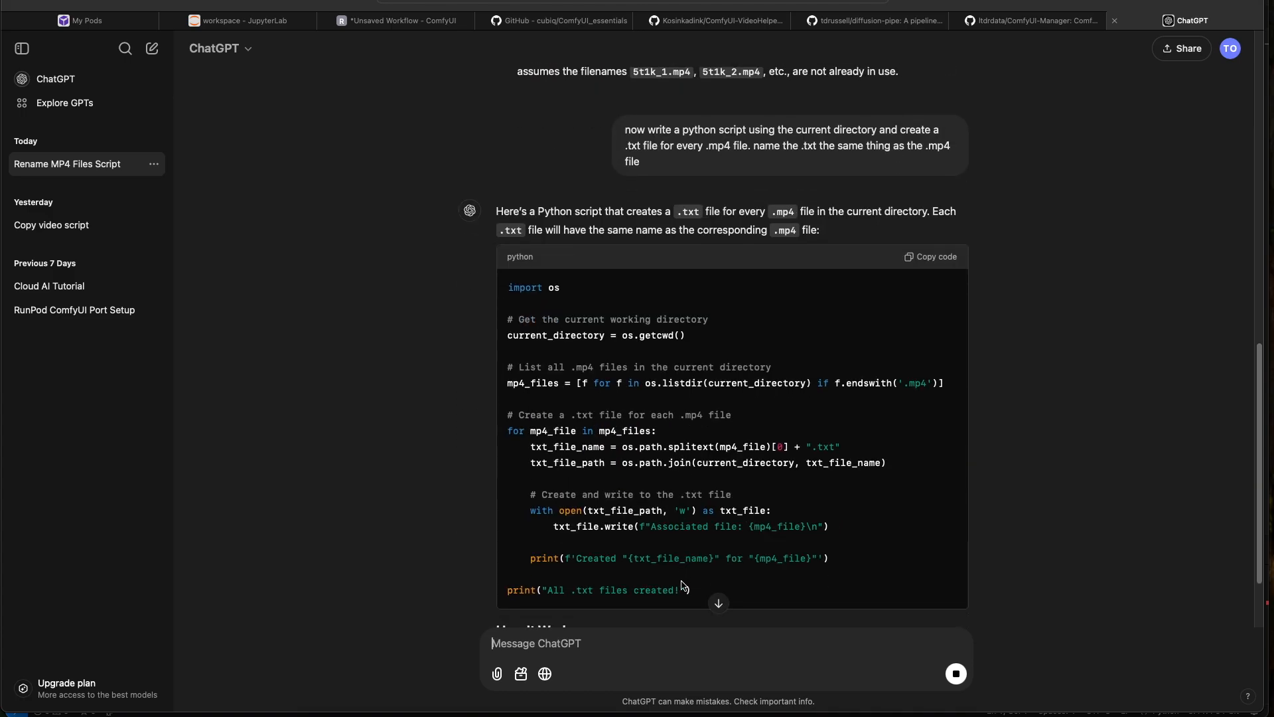
drag(693, 590, 510, 288)
key(super+c)
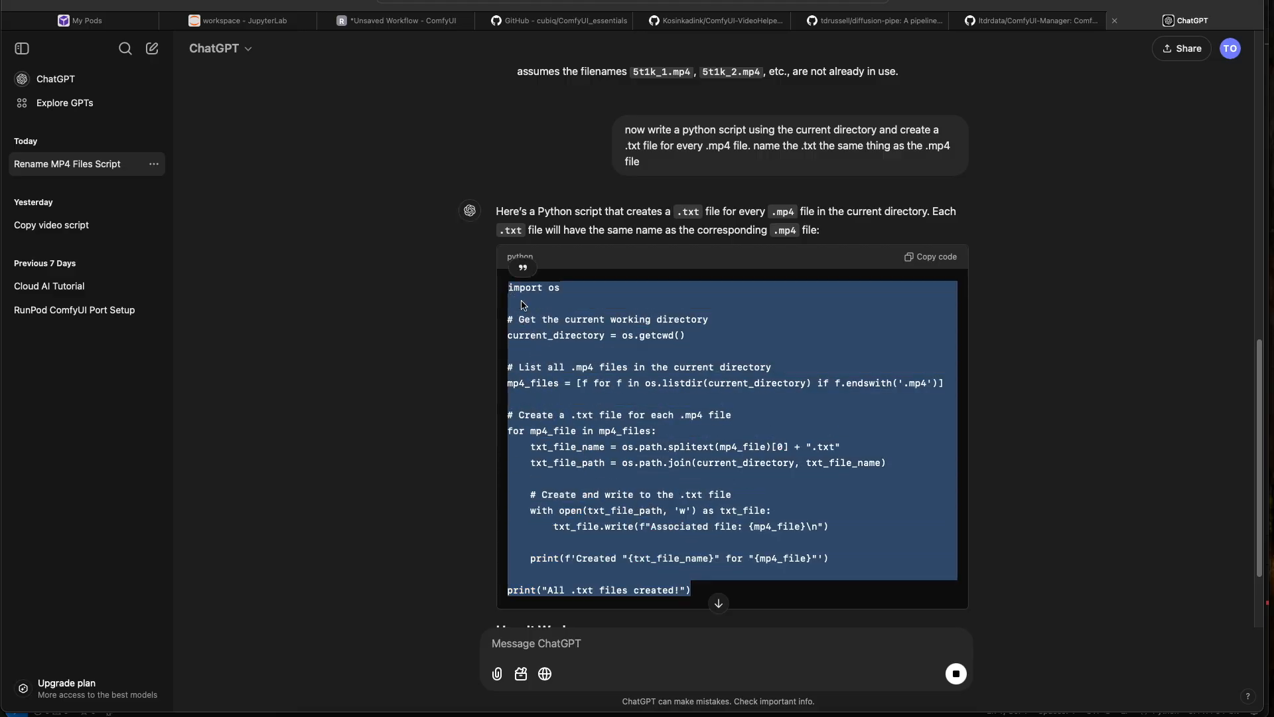
click(880, 716)
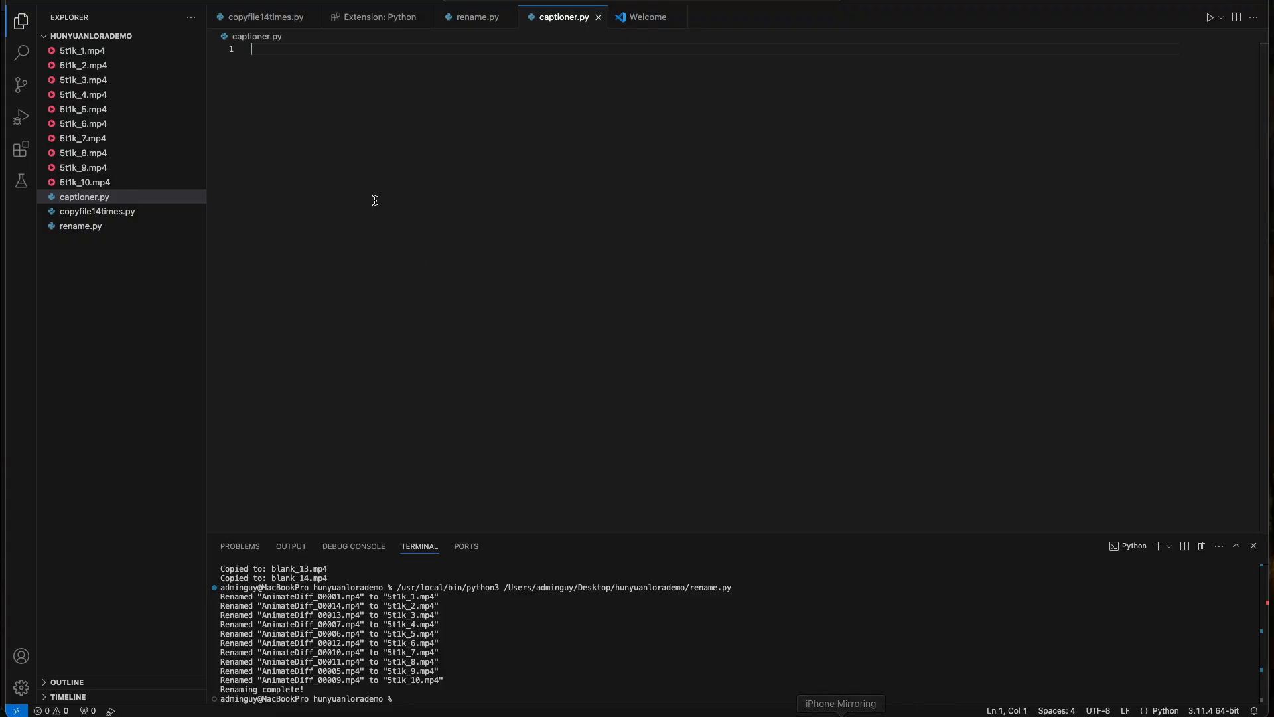
key(super+v)
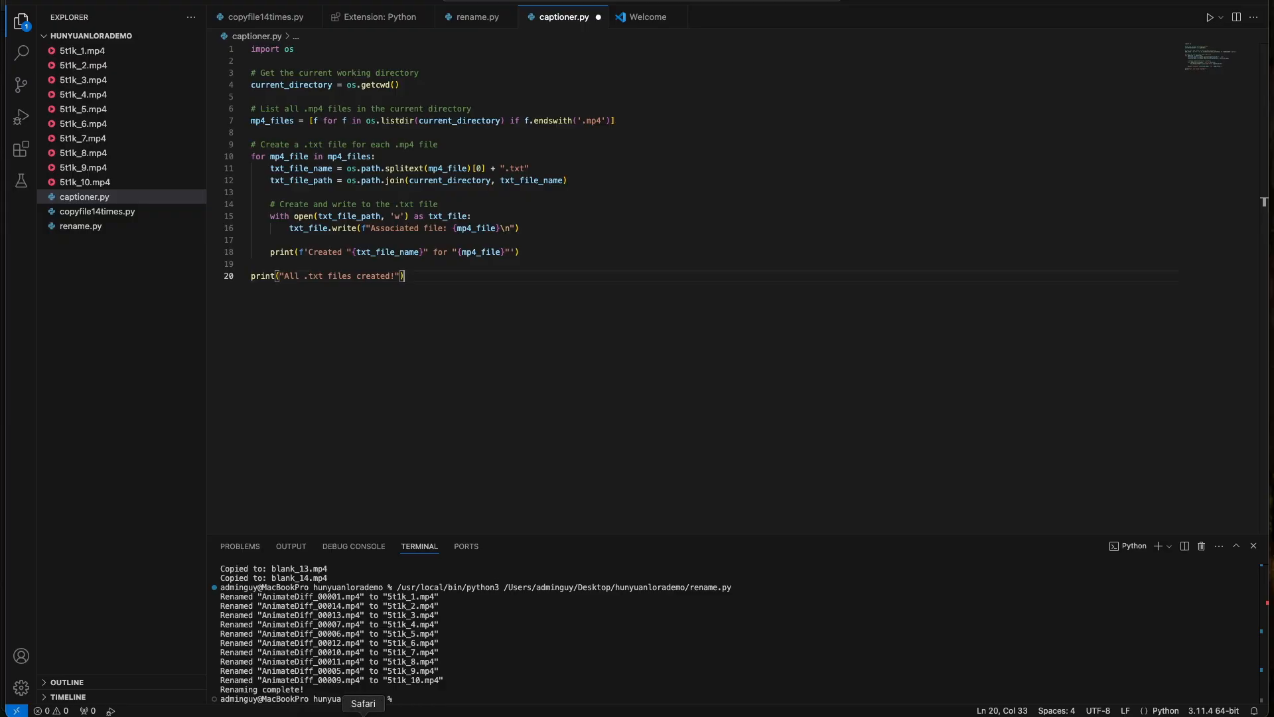
Back in ChatGPT in Safari, write "Use the same prompt as above, but in each .txt file I want only the text "5t1k""
click(363, 716)
click(566, 600)
scroll(584, 564, down, 2)
scroll(602, 511, down, 3)
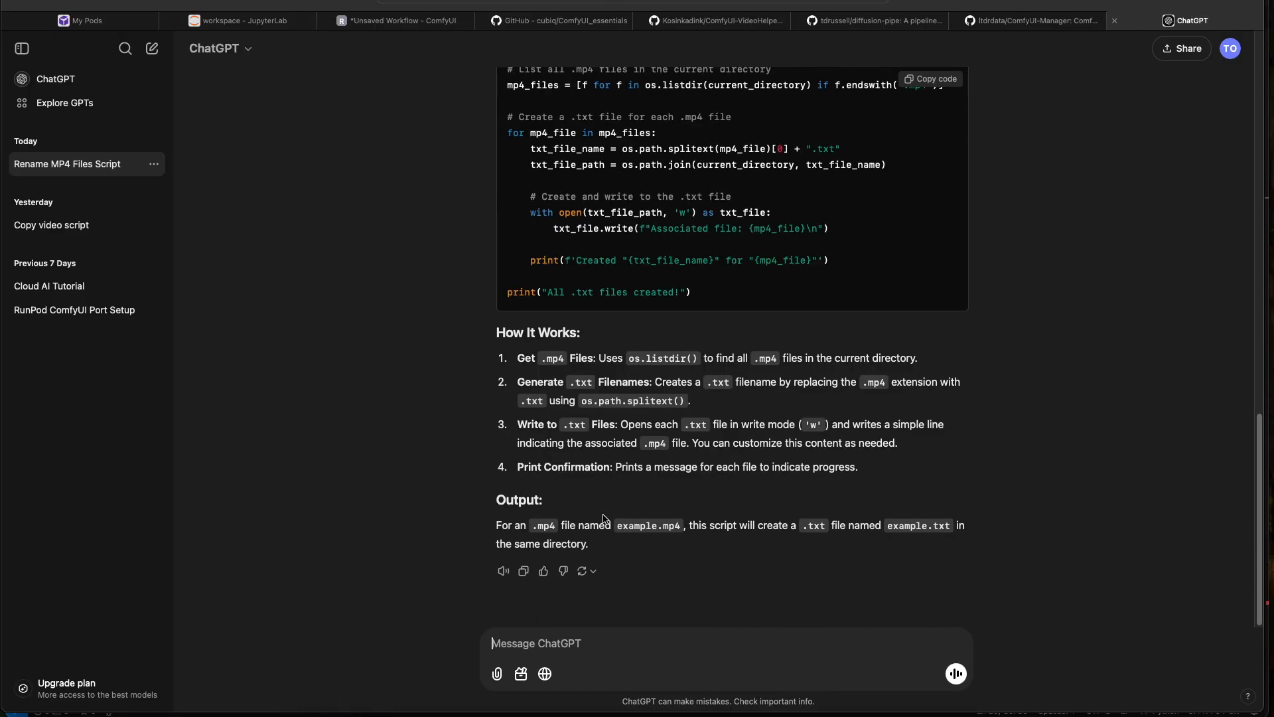
text(W)
key(BackSpace)
text(Use )
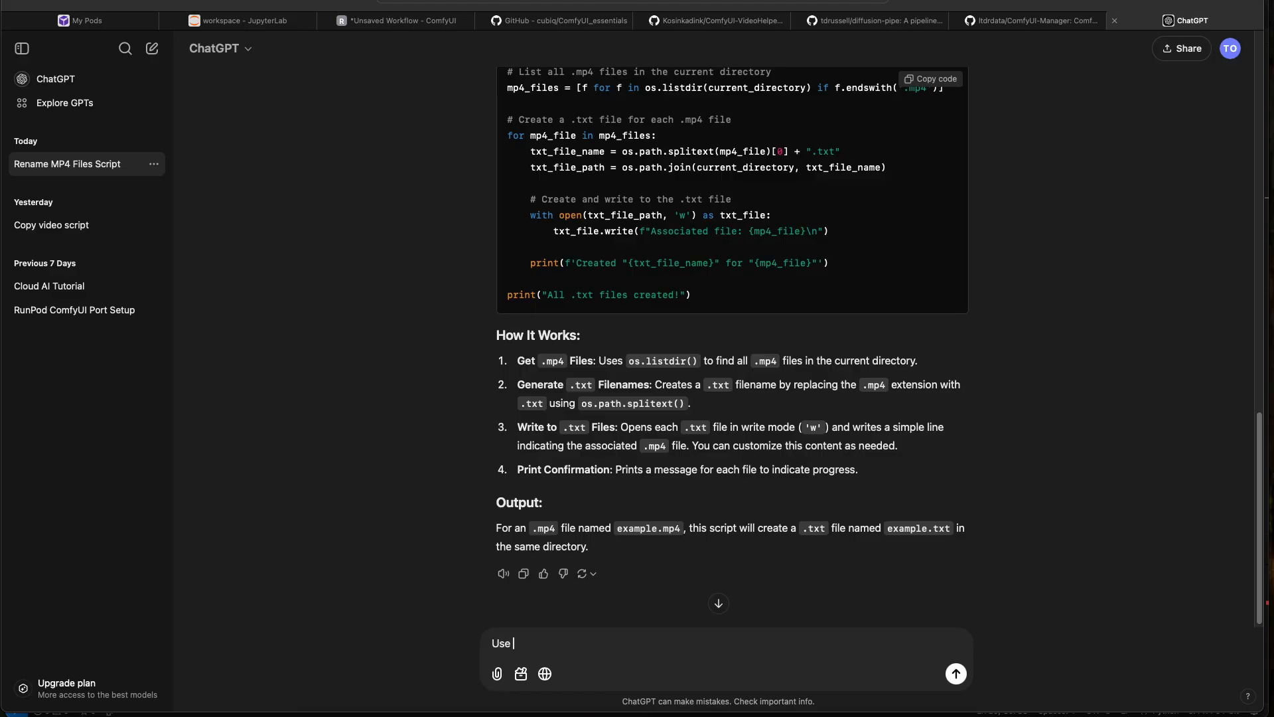
text(the same prompt as above, but in each .txt)
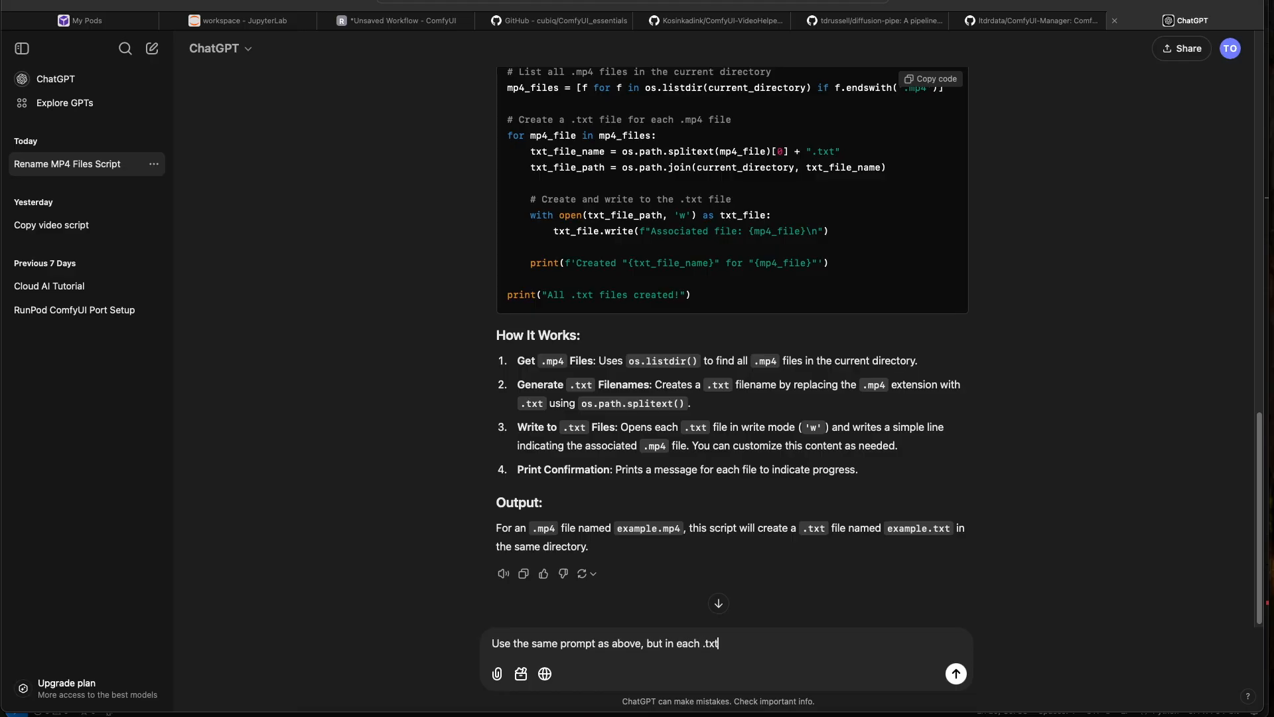
text( file I want only the text "5t1k)
drag(863, 644, 839, 643)
click(838, 643)
drag(861, 644, 837, 642)
click(865, 644)
drag(836, 641, 857, 641)
click(869, 644)
drag(838, 644, 857, 643)
click(873, 643)
Send the follow-up prompt and copy the updated script from the reply
click(956, 674)
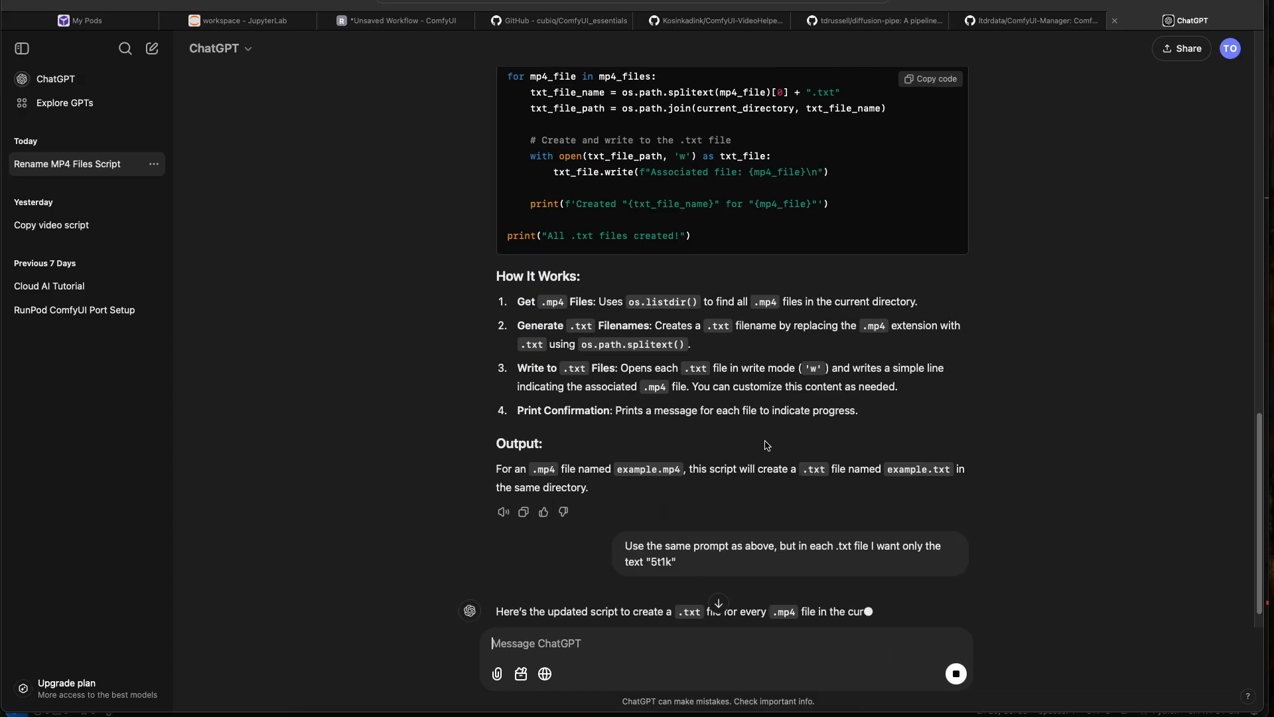
drag(680, 493, 532, 492)
click(592, 493)
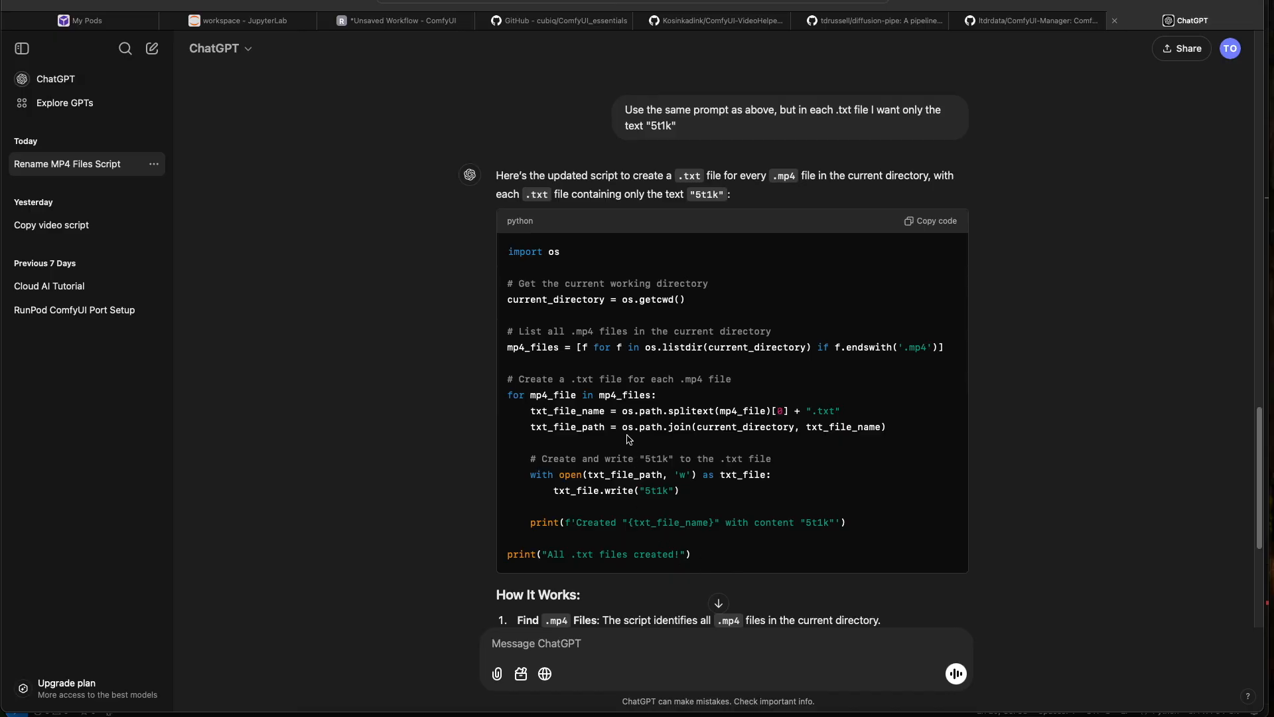
click(926, 220)
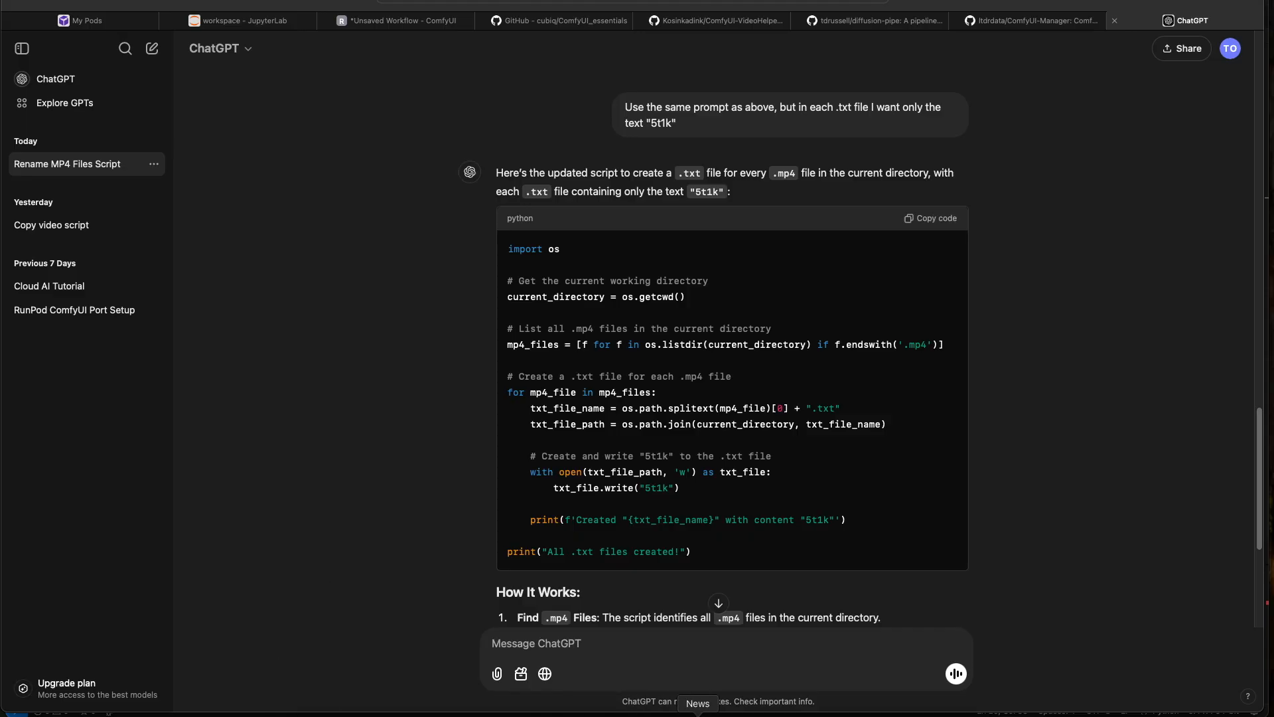
In Visual Studio Code, replace the entire content of captioner.py with the copied script, then save and run it
click(874, 715)
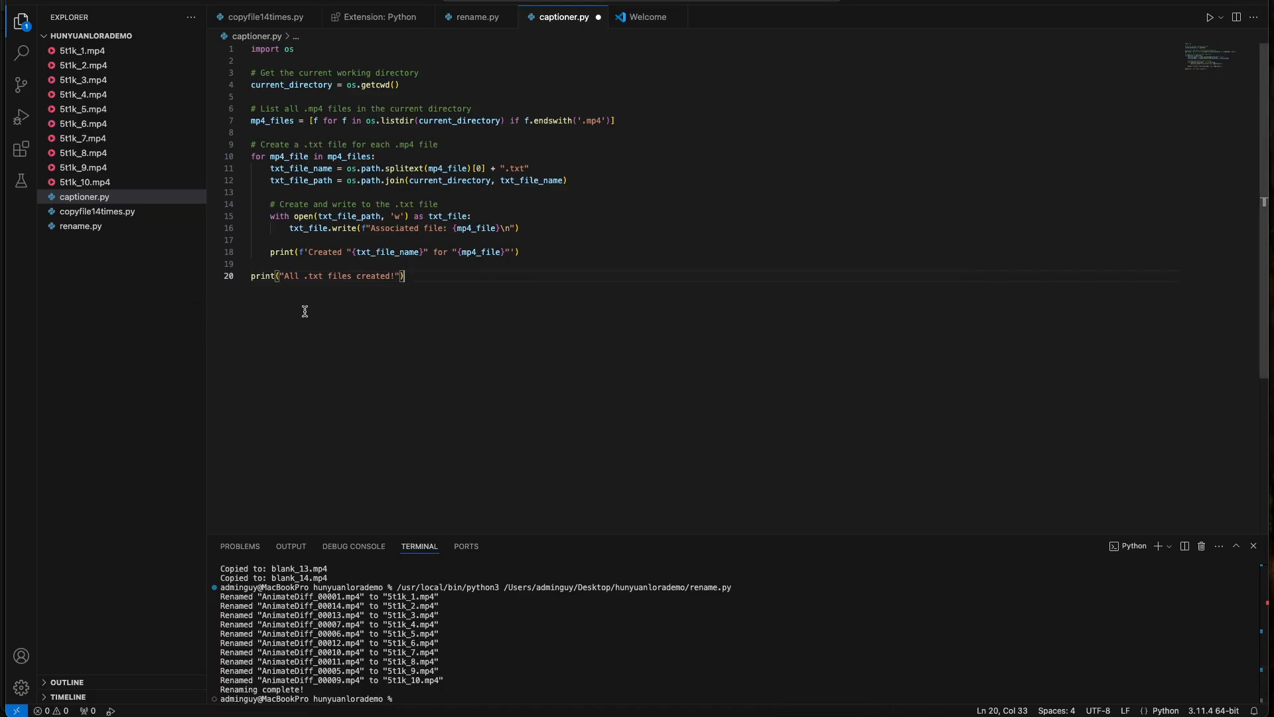
drag(441, 313, 217, 32)
key(super+v)
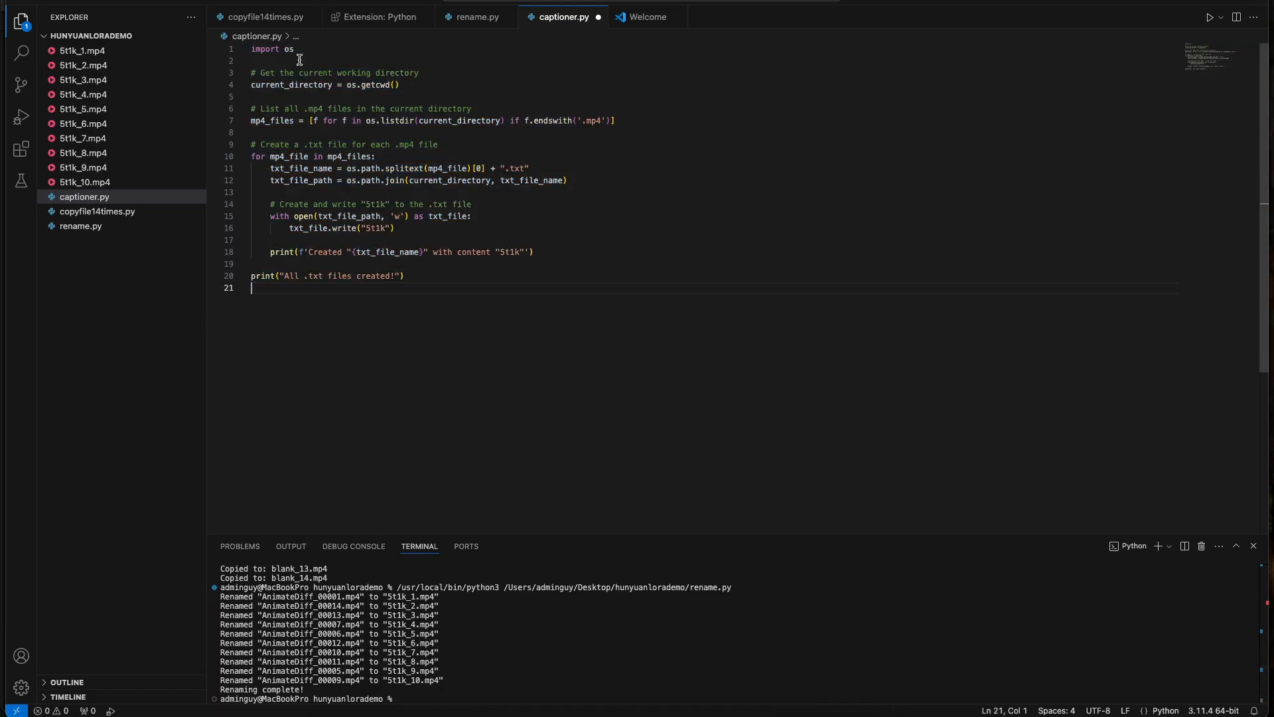
key(super+s)
click(1209, 20)
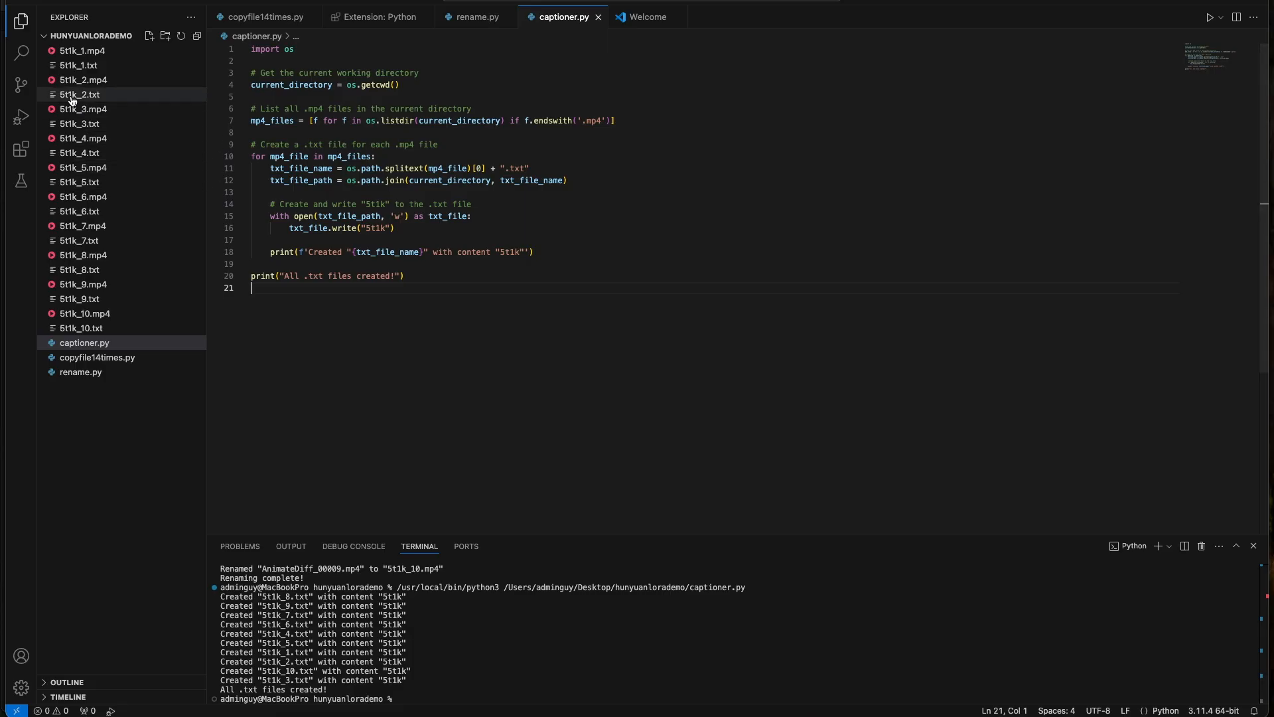
Open the caption files 5t1k_1.txt through 5t1k_4.txt to check their text
click(86, 71)
click(97, 98)
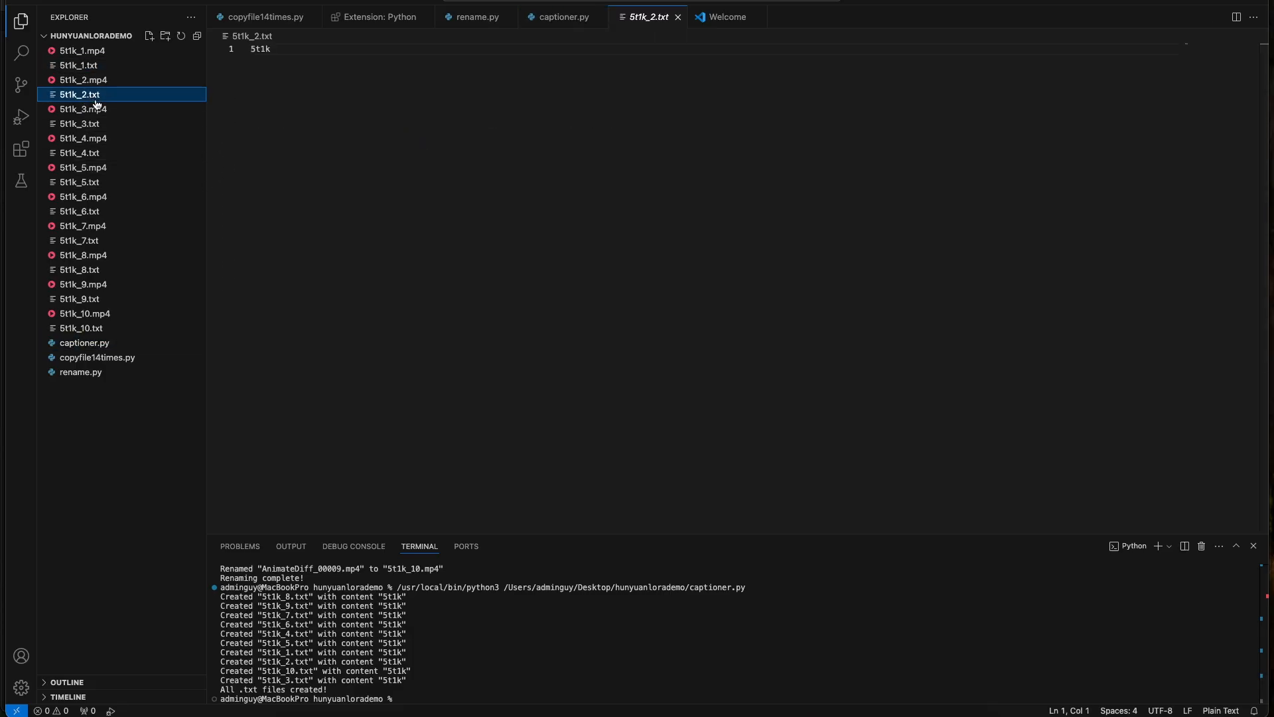
click(103, 125)
click(101, 157)
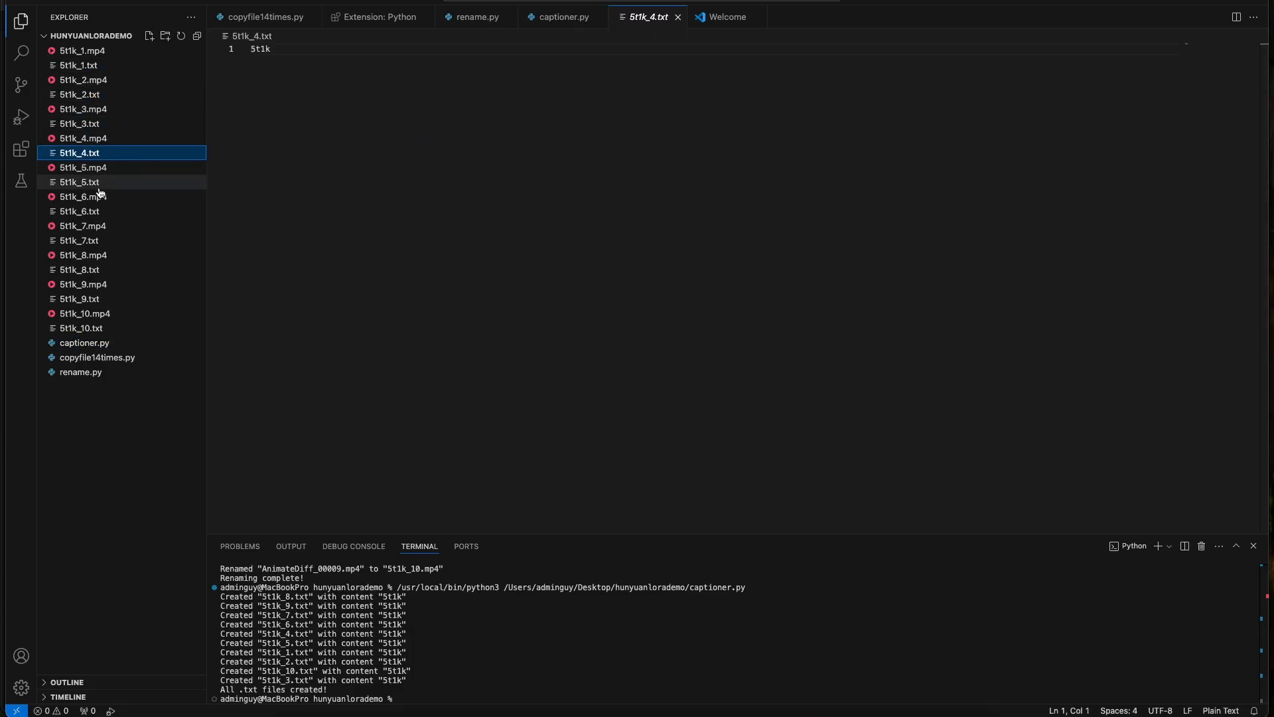
Review the caption files 5t1k_3.txt, 5t1k_2.txt and 5t1k_1.txt, comparing the text of 5t1k_1.txt with the clip 5t1k_1.mp4
click(93, 123)
click(92, 94)
click(93, 66)
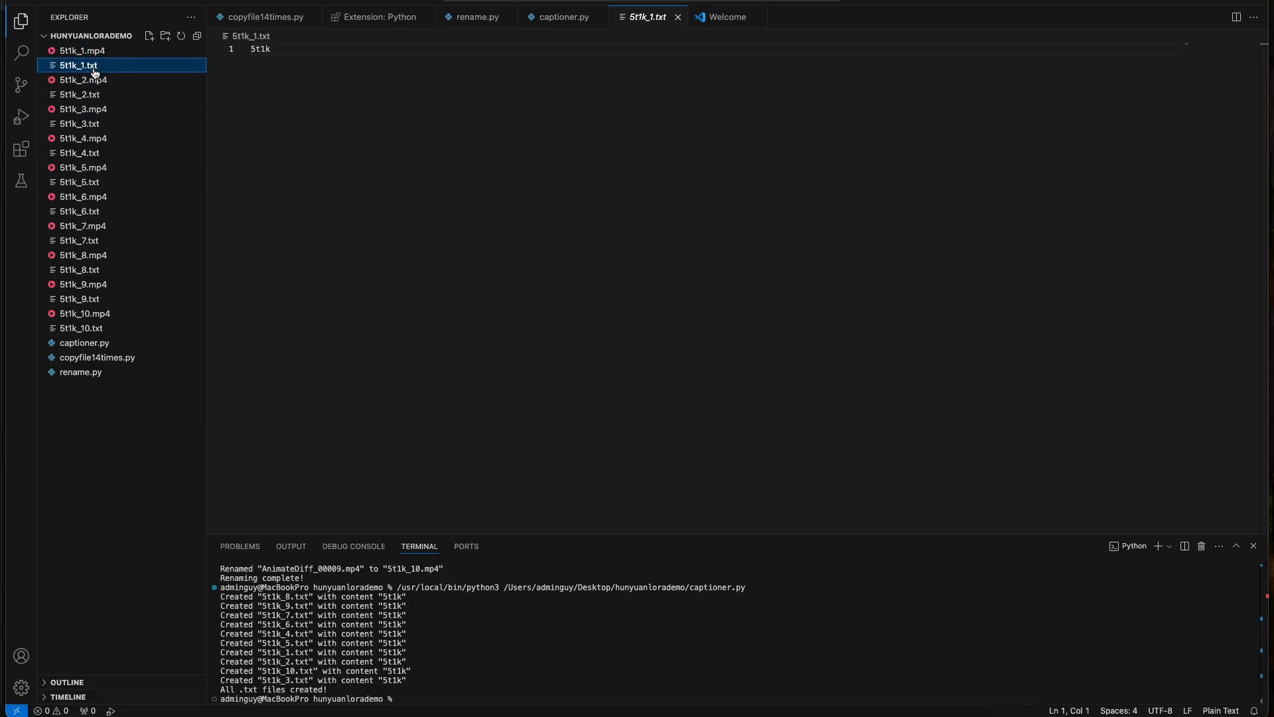
click(98, 55)
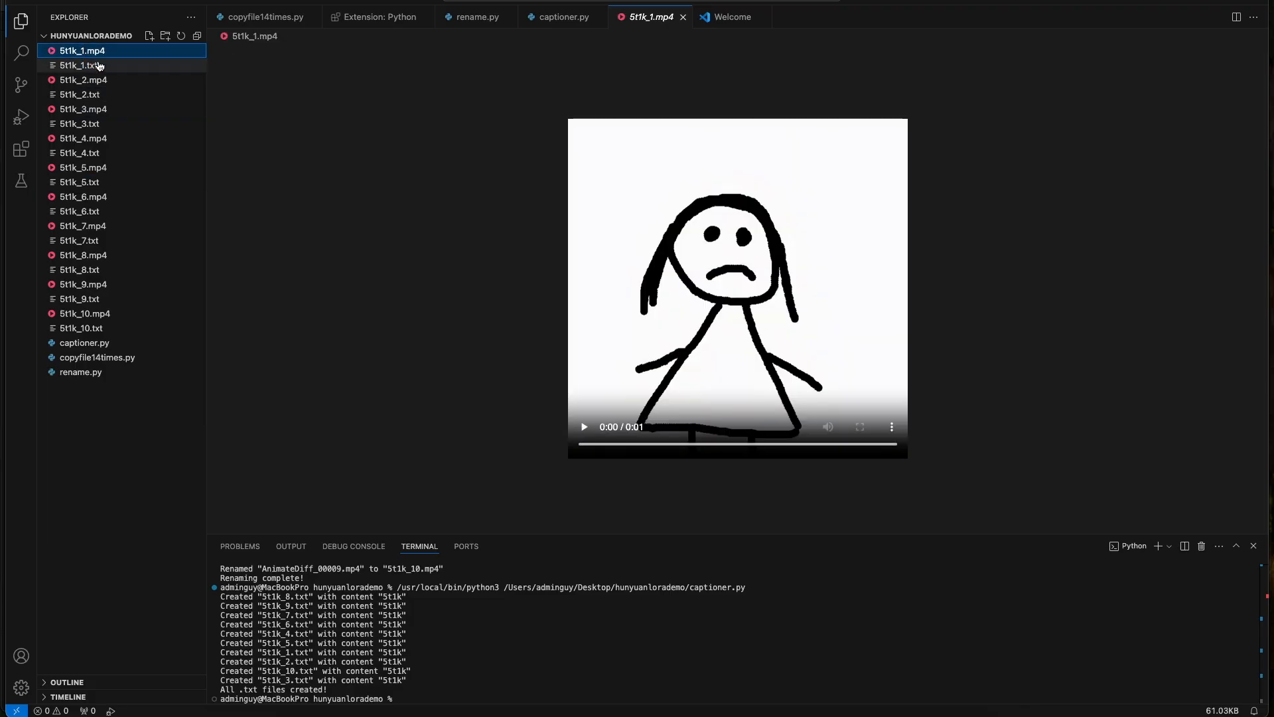
click(96, 66)
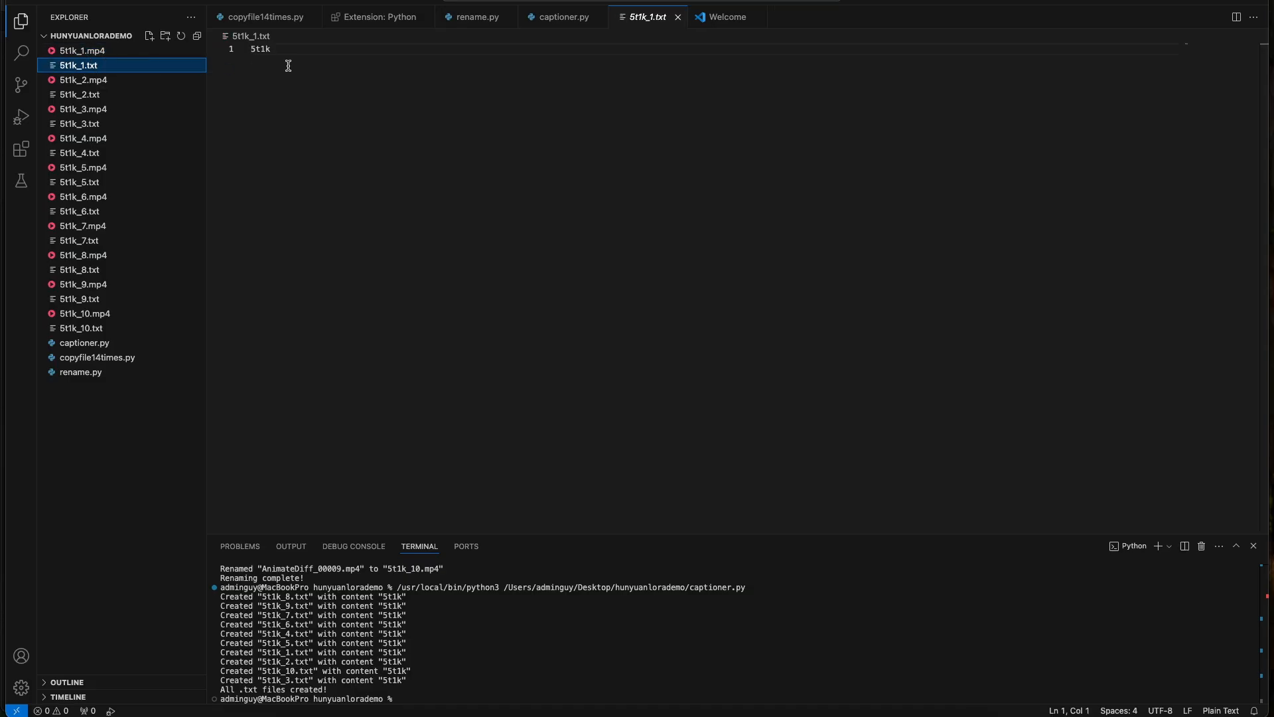
drag(240, 49, 279, 54)
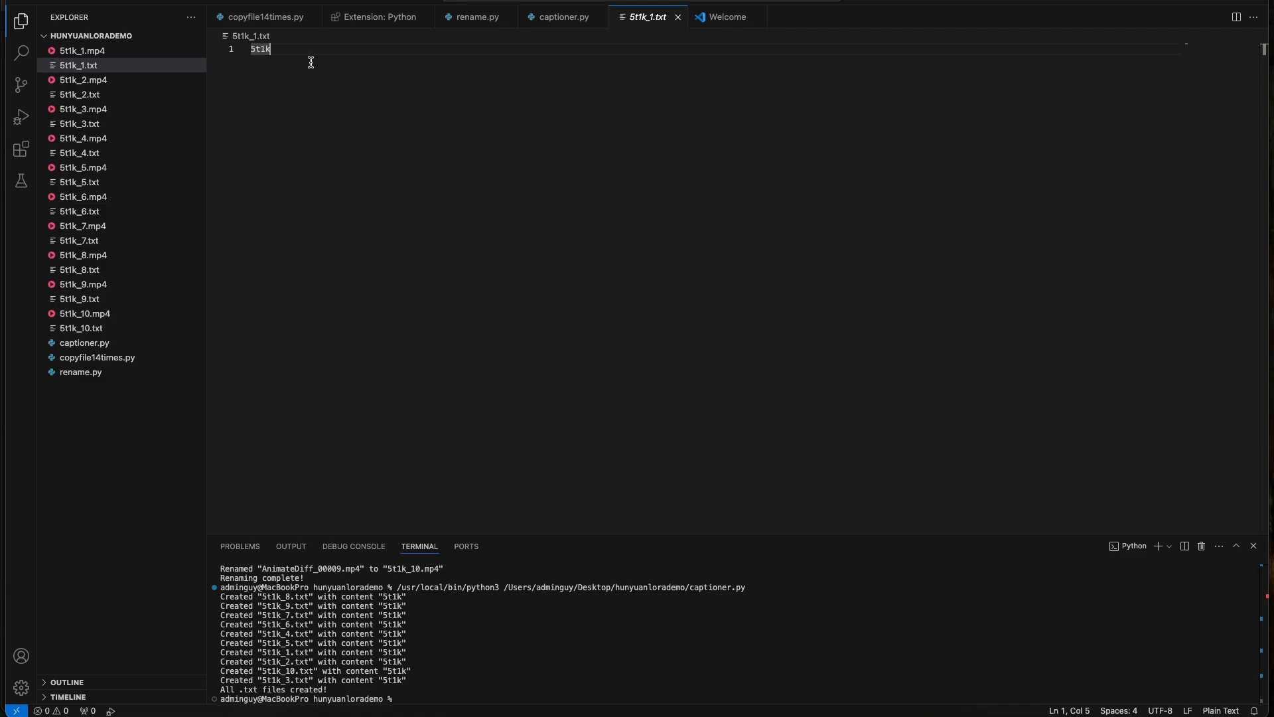
drag(287, 54, 220, 50)
click(293, 48)
double_click(284, 53)
click(284, 57)
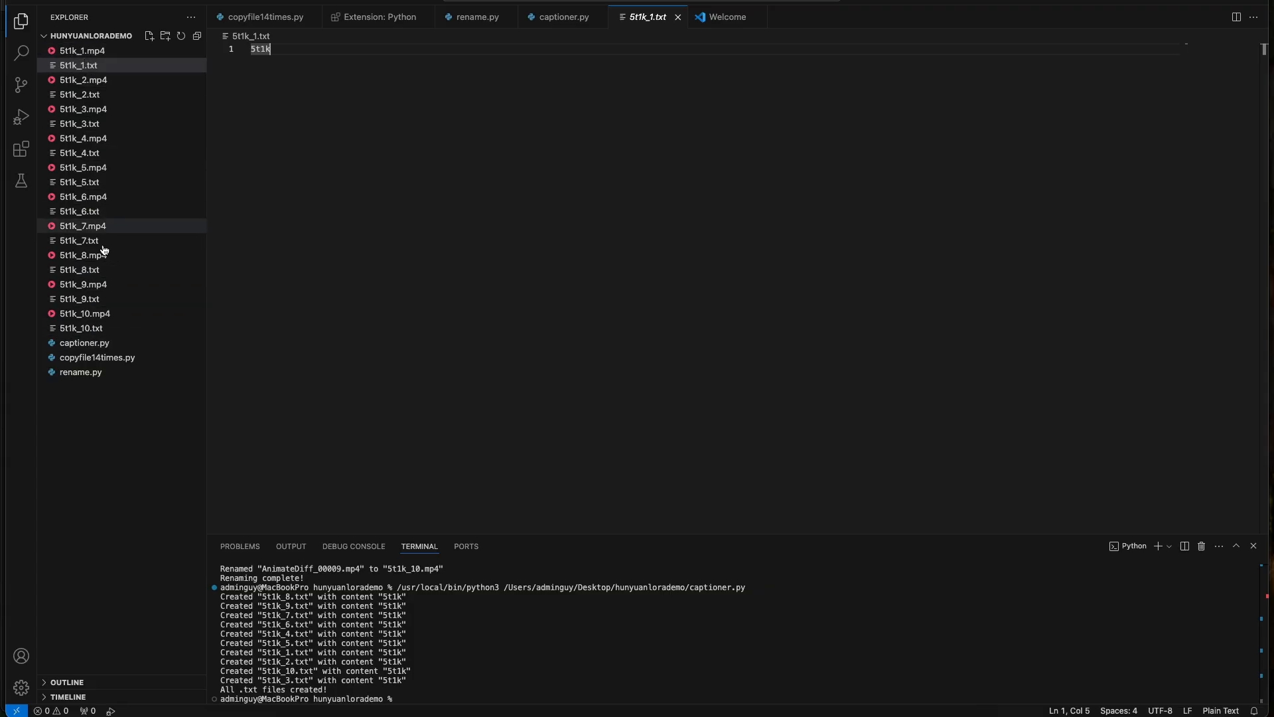
Highlight all dataset files from 5t1k_1.mp4 through 5t1k_10.txt, and highlight the caption text in 5t1k_10.txt
click(93, 330)
shift+click(93, 50)
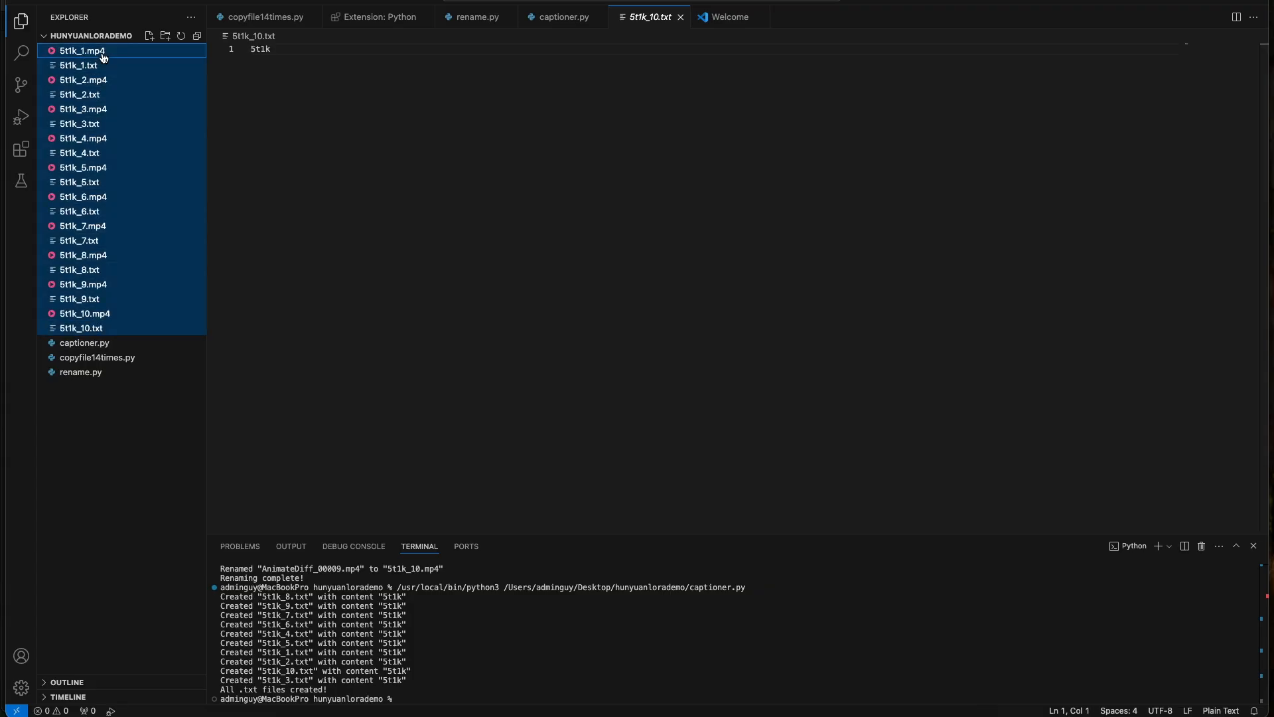
click(335, 199)
key(super+a)
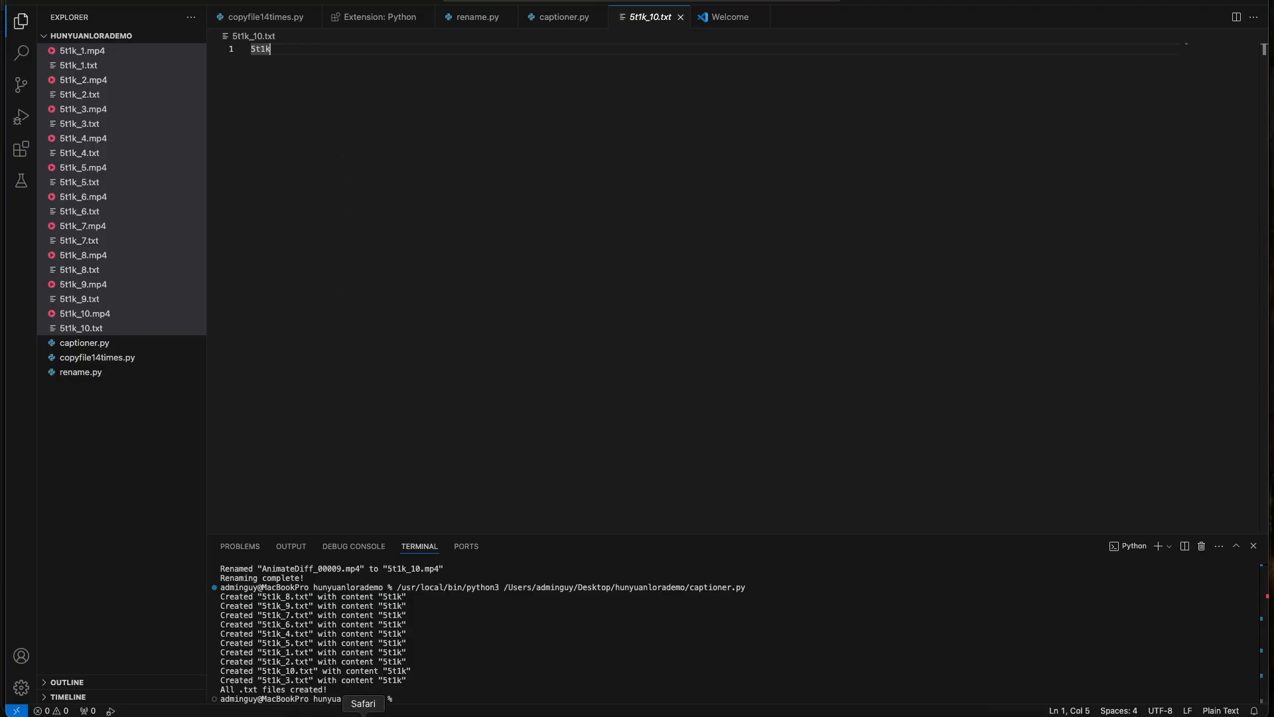
Switch to the RunPod pods page in Safari, close the connection options and stop the running RunPod Pytorch 2.4.0 pod
click(363, 714)
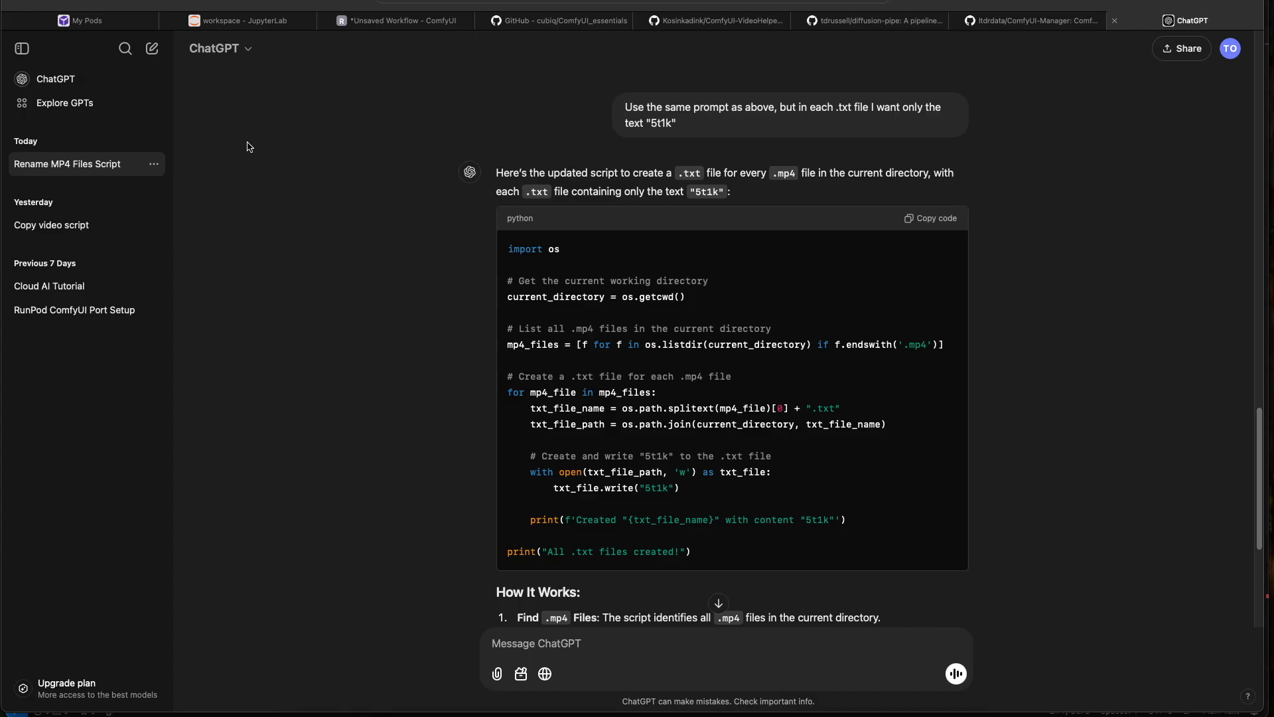
click(113, 26)
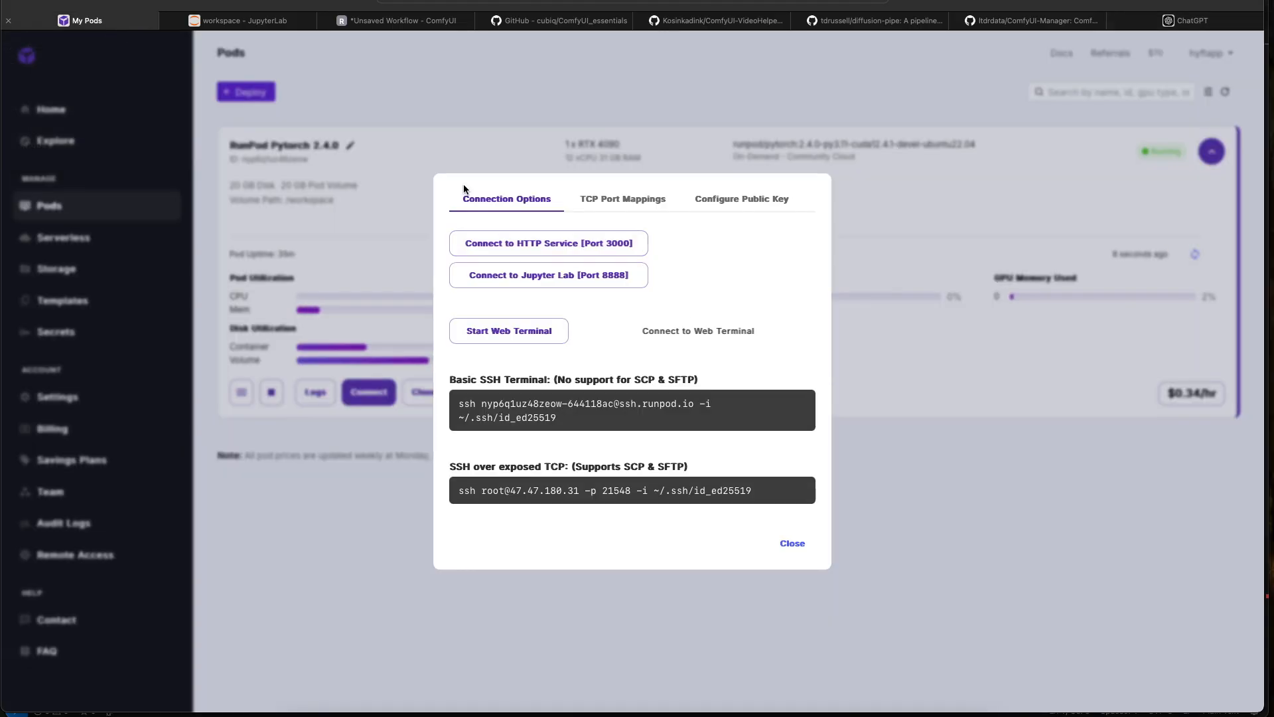
click(791, 546)
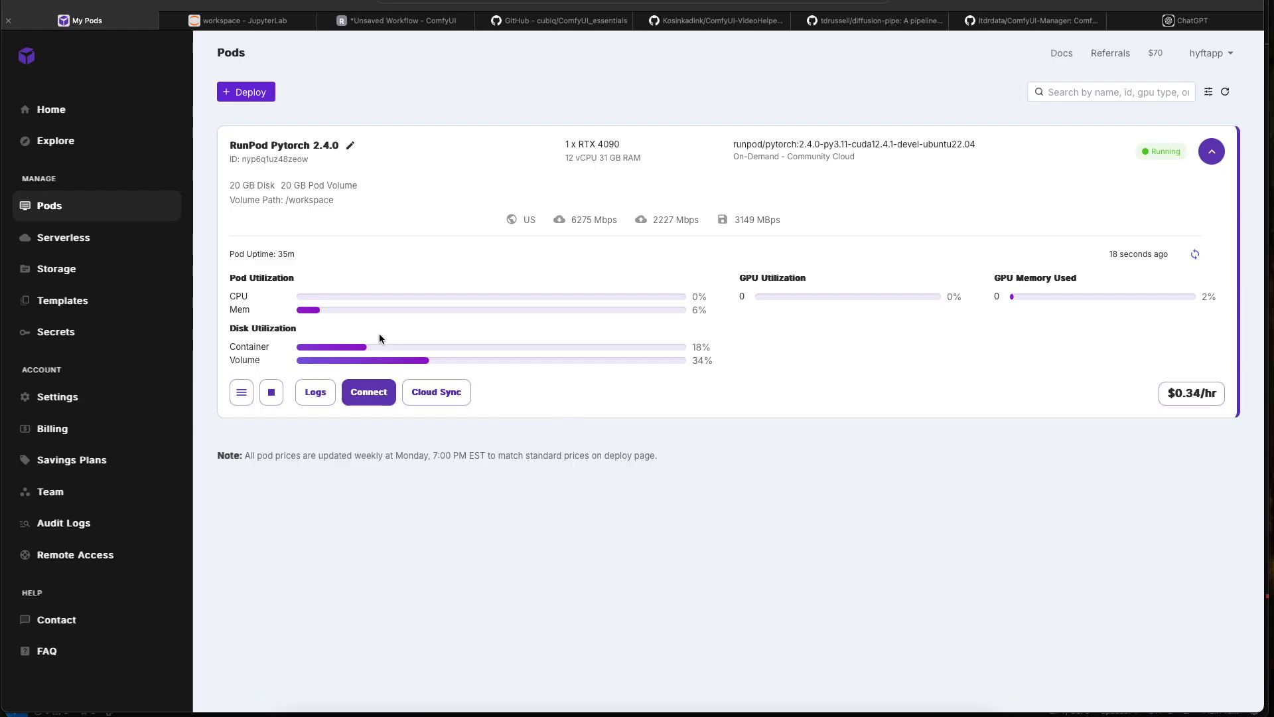
click(269, 397)
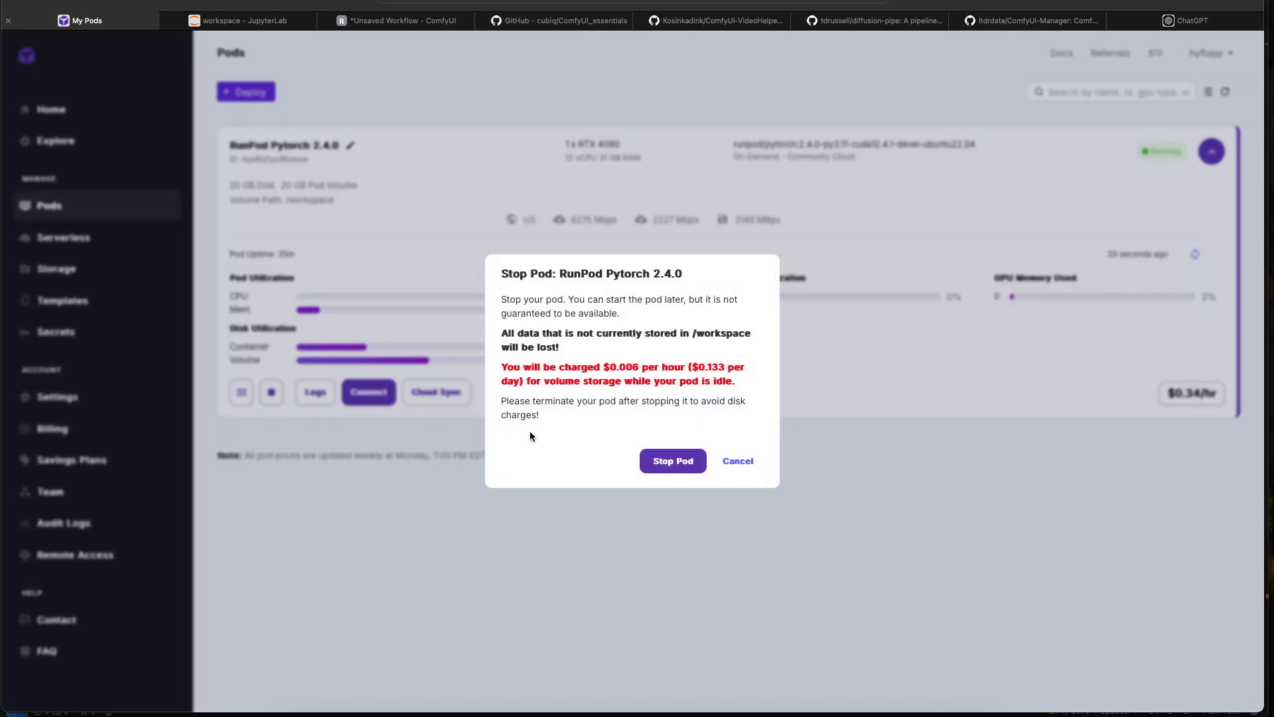
click(657, 464)
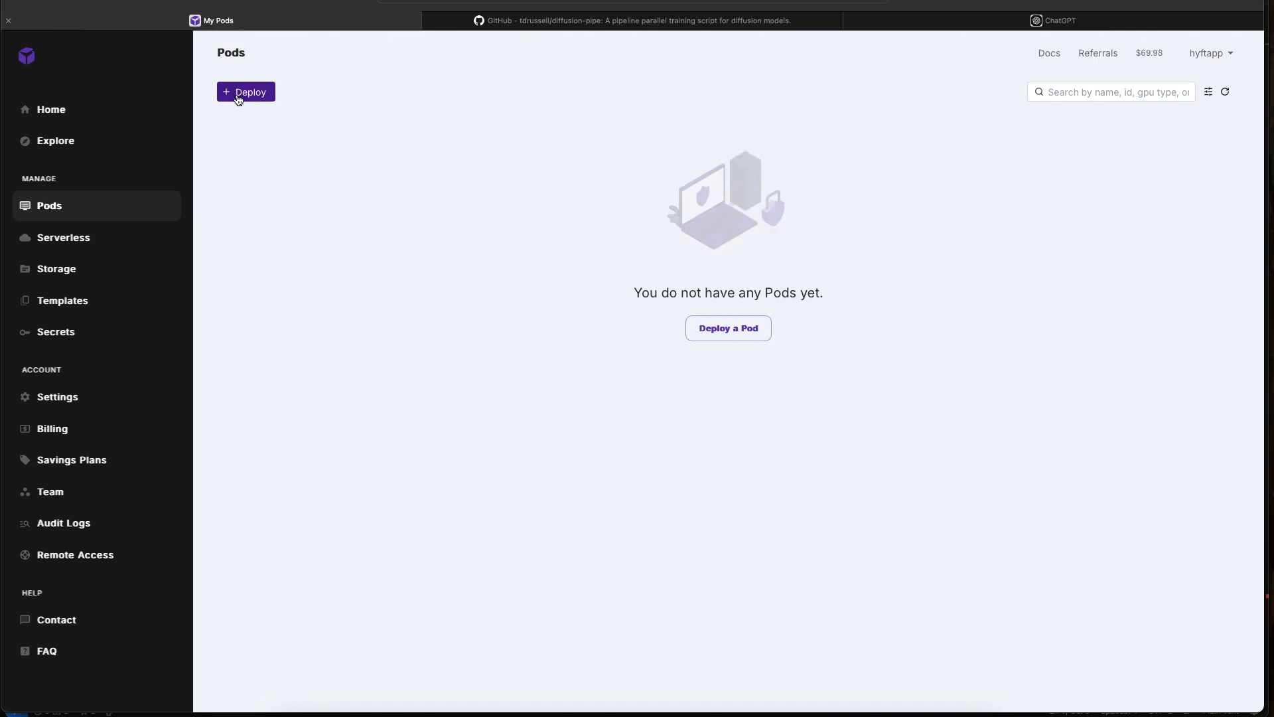
Start deploying a new GPU pod on Community Cloud and choose the RTX 4090
click(236, 91)
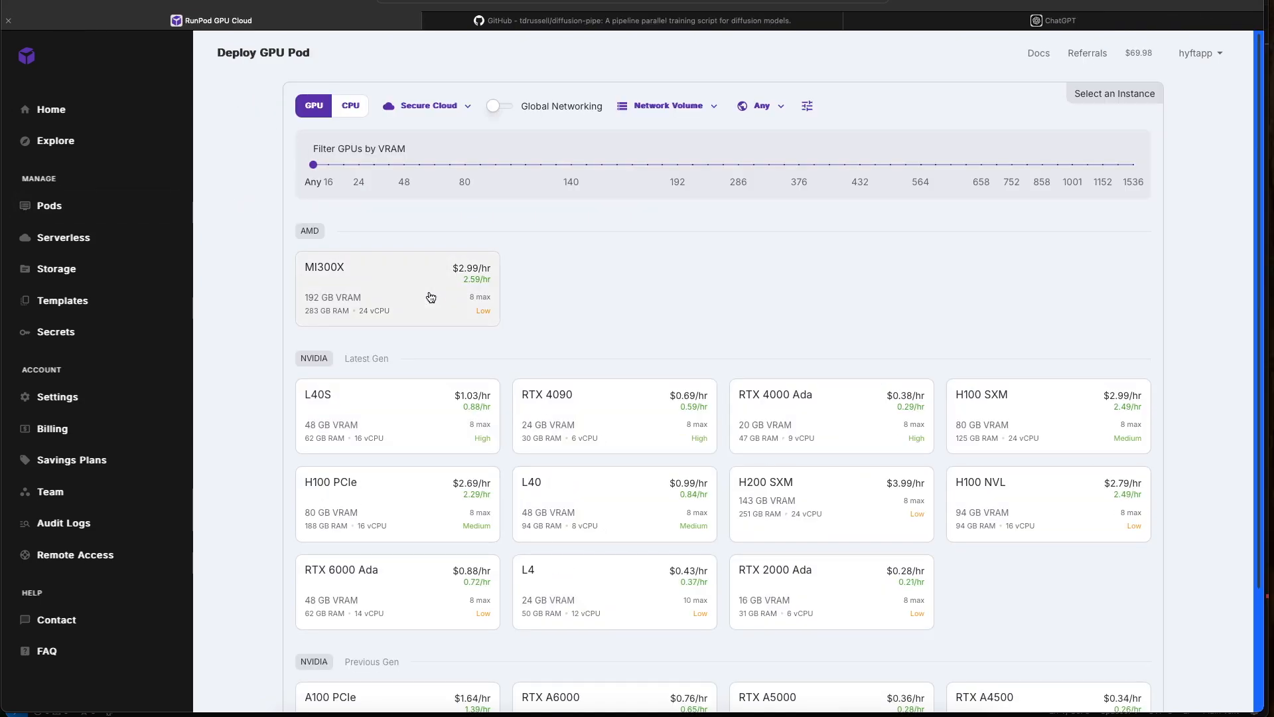
click(429, 107)
click(455, 170)
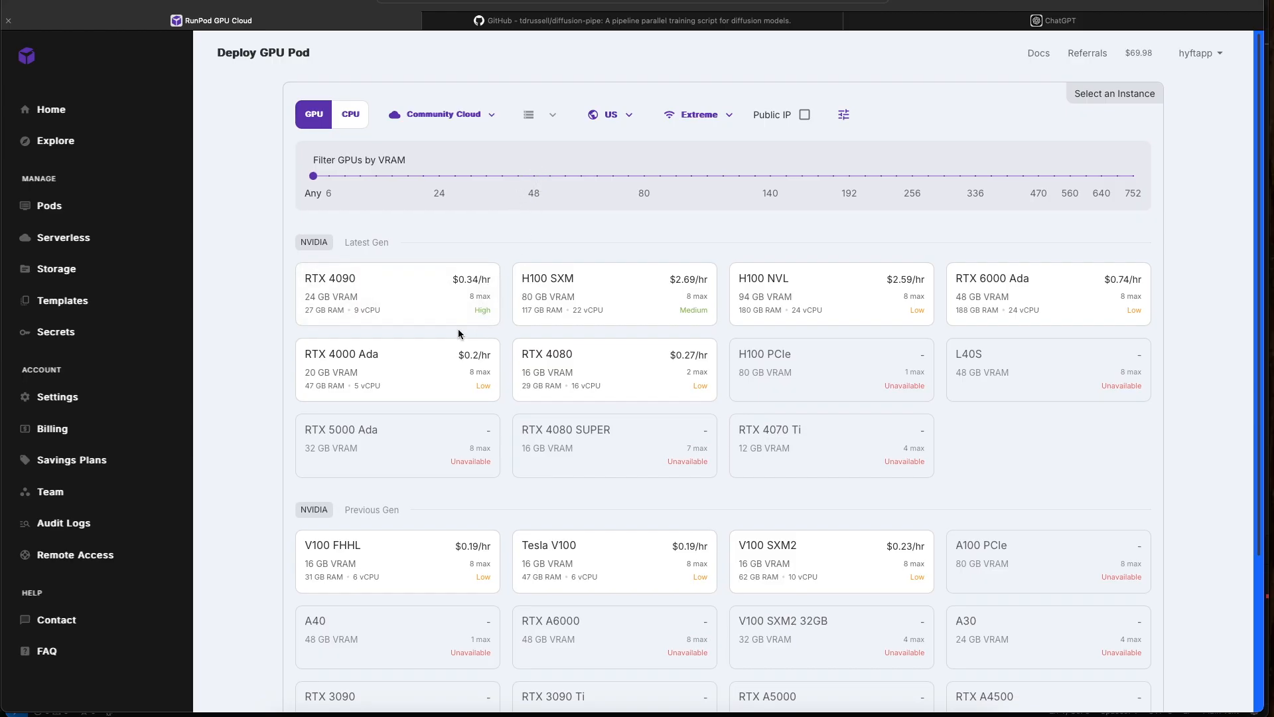
click(371, 294)
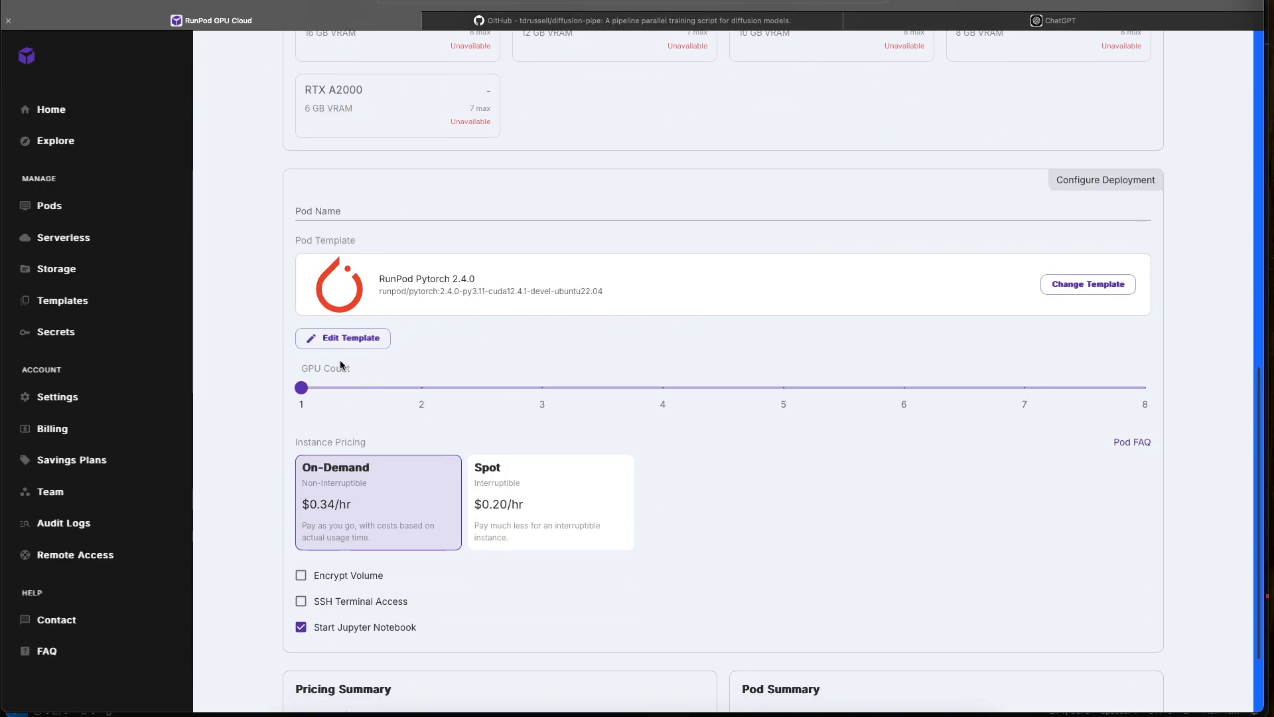
Override the pod template with a 50 GB container disk and a 200 GB volume disk
click(331, 338)
double_click(750, 331)
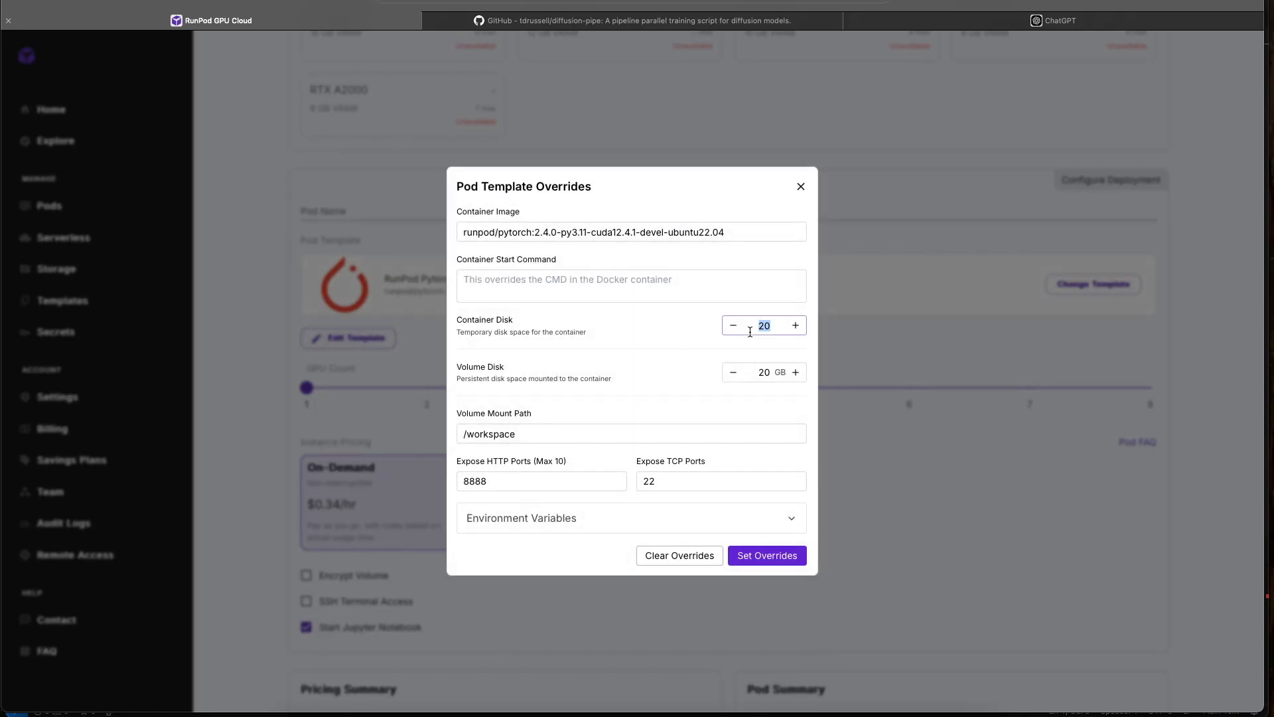
text(50')
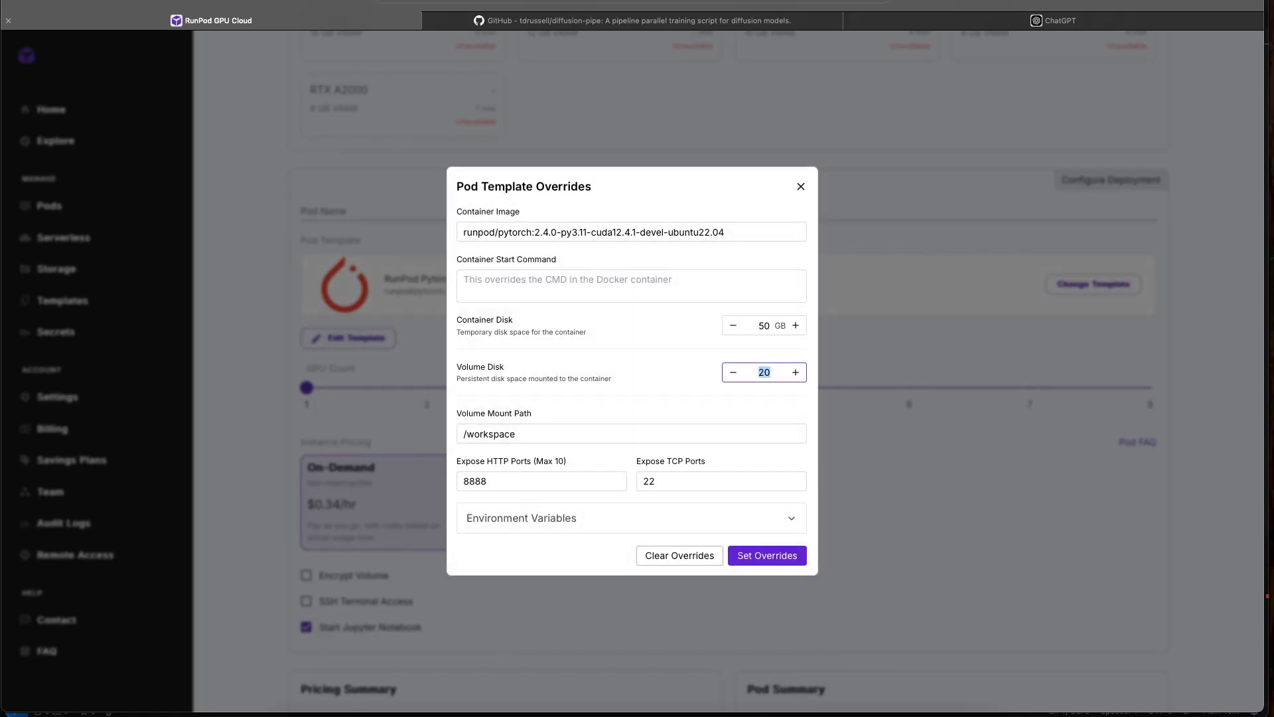
text(200)
click(751, 328)
drag(755, 326, 778, 326)
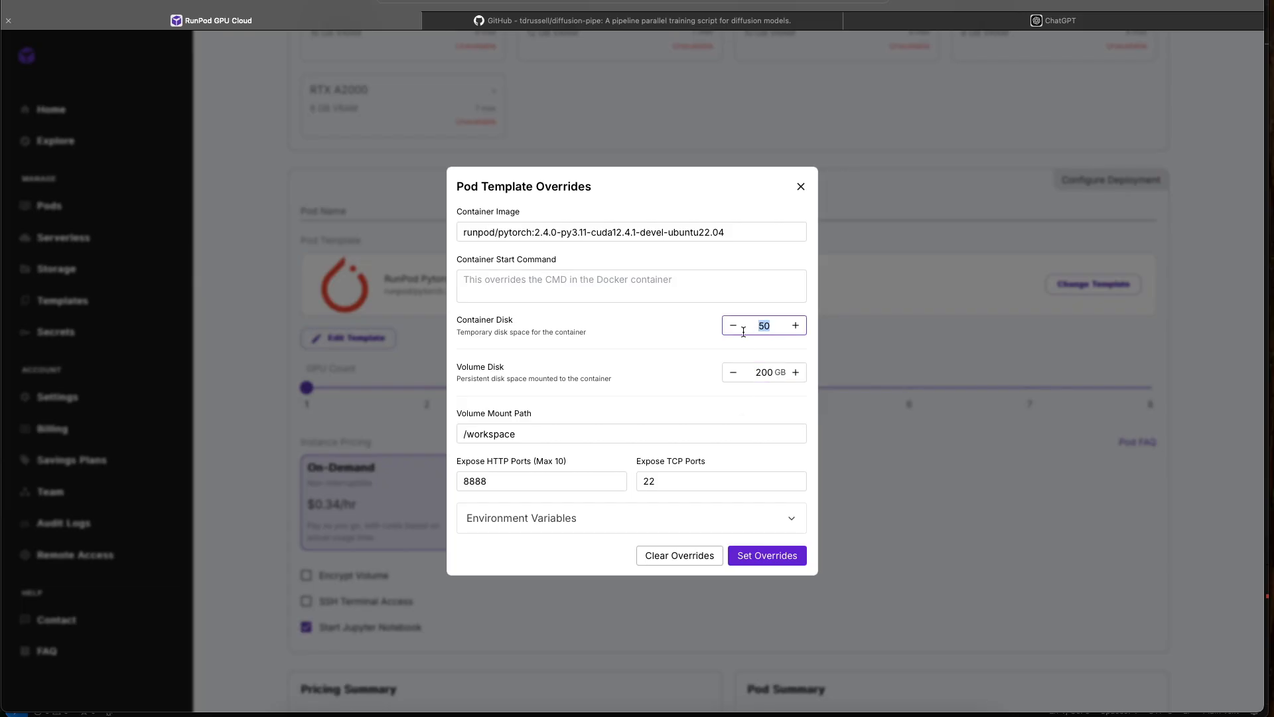
click(753, 330)
click(757, 373)
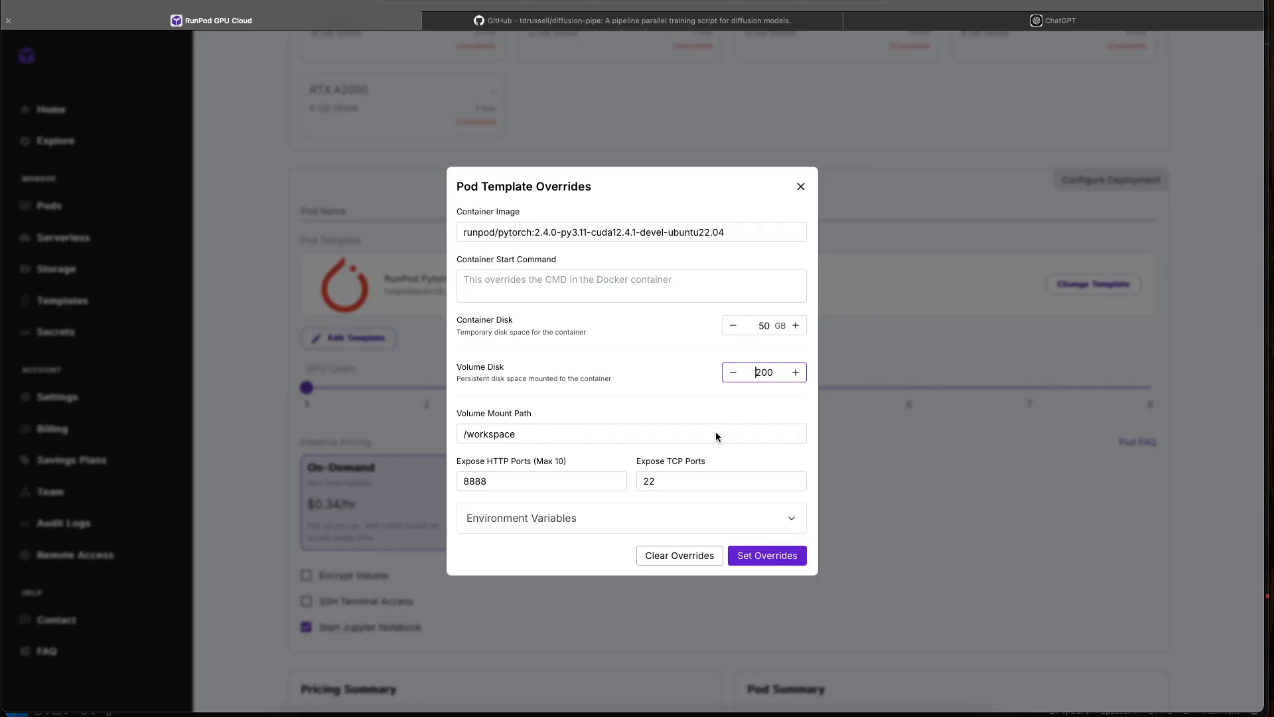
click(759, 557)
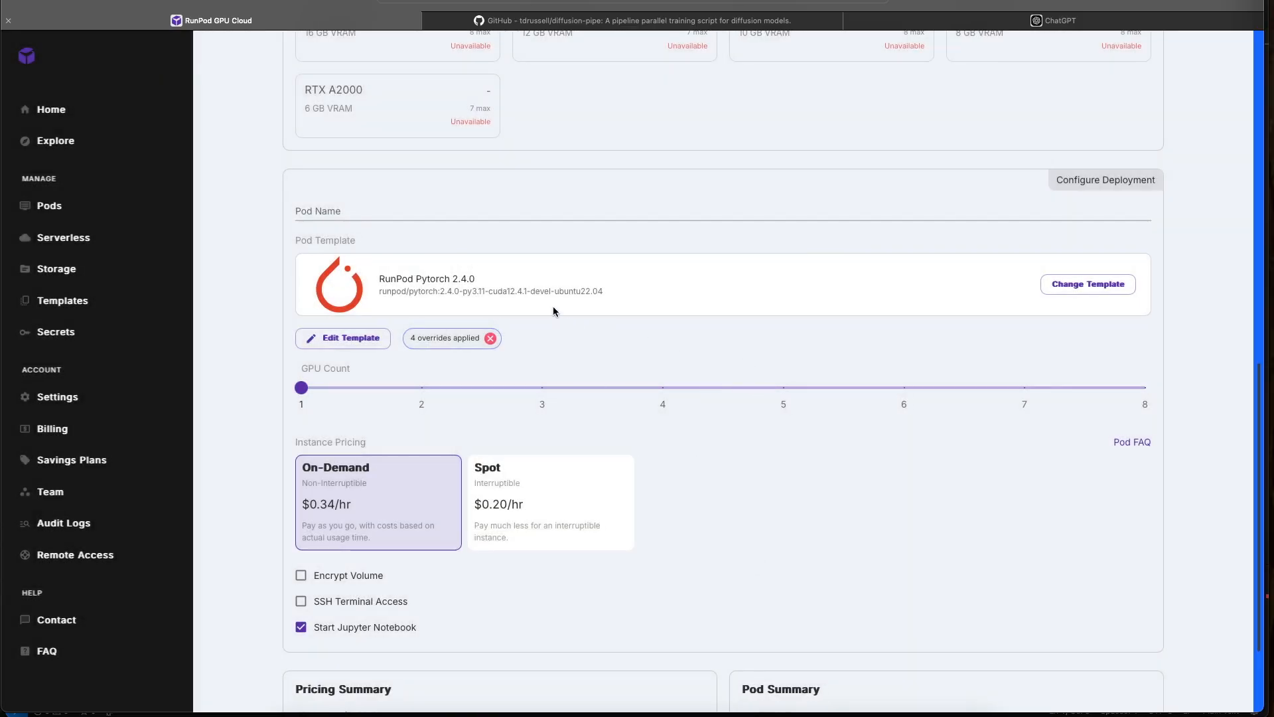
Add port 3000 to the exposed HTTP ports in the pod template overrides
scroll(552, 306, down, 3)
click(372, 231)
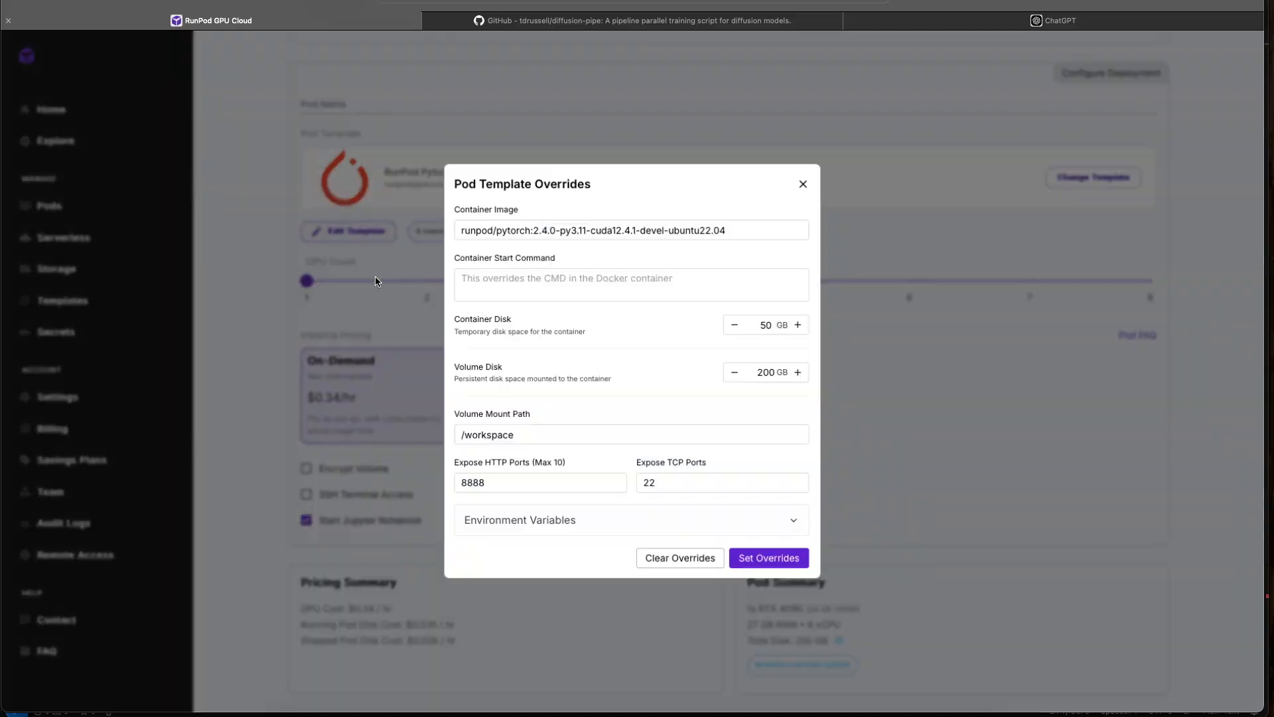
click(505, 479)
text(,3000)
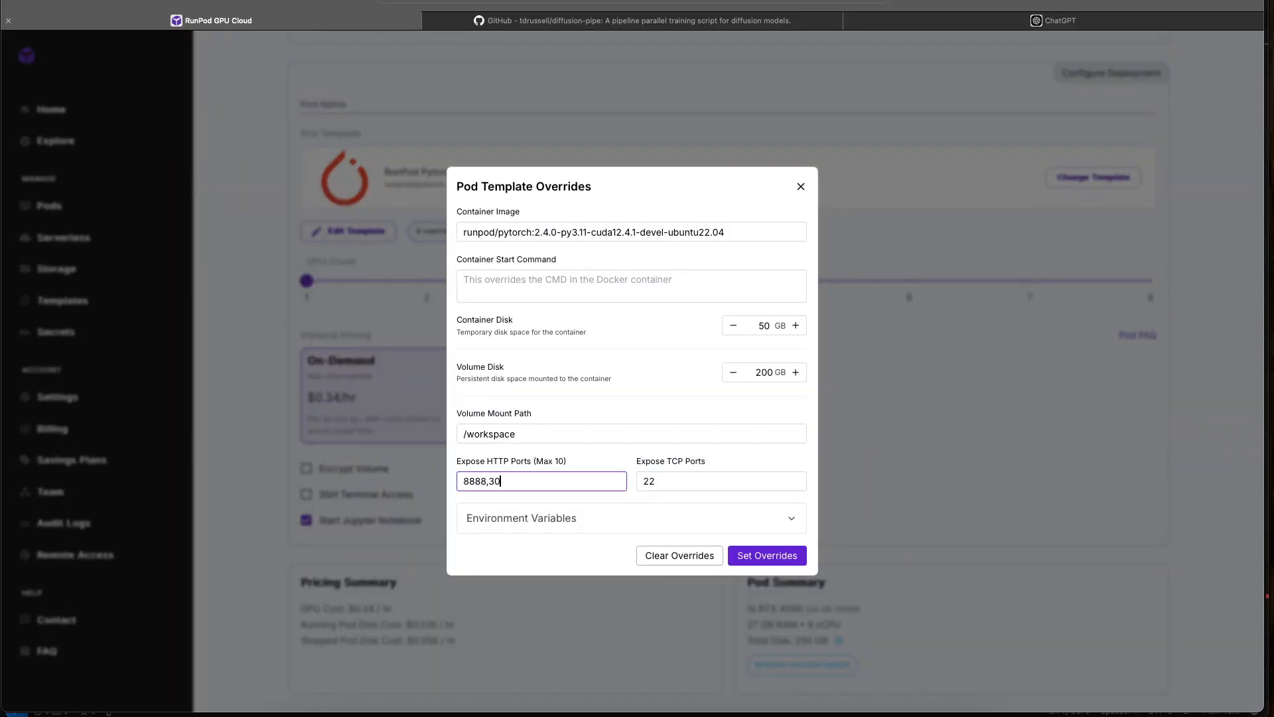
click(766, 555)
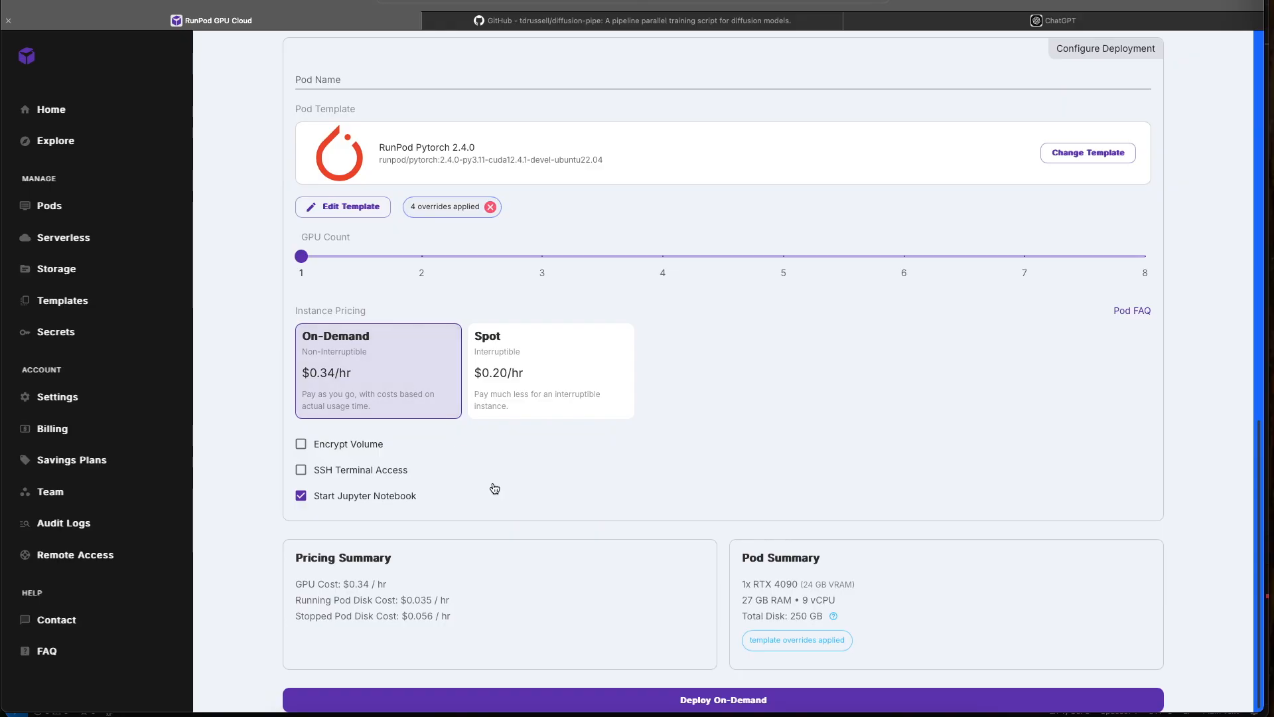
Add port 2000 to the exposed HTTP ports, check the saved overrides and deploy the pod on demand
click(345, 207)
click(606, 477)
text(,2000)
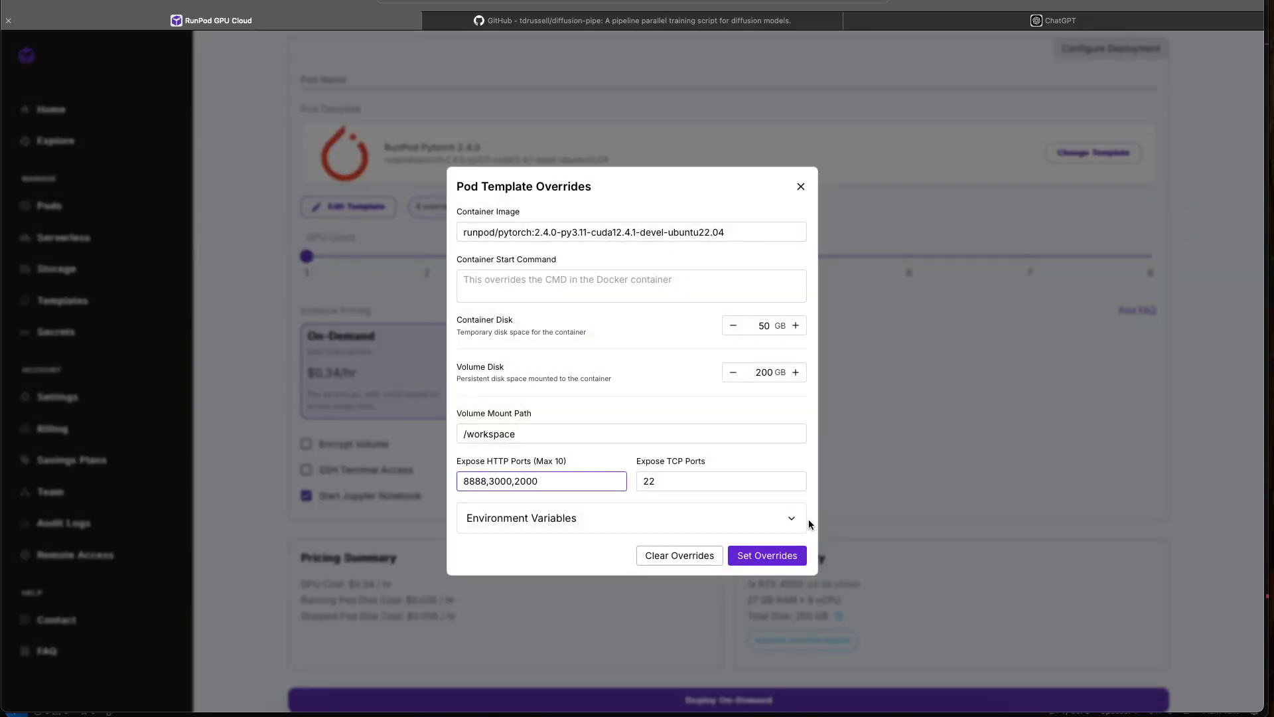
click(785, 556)
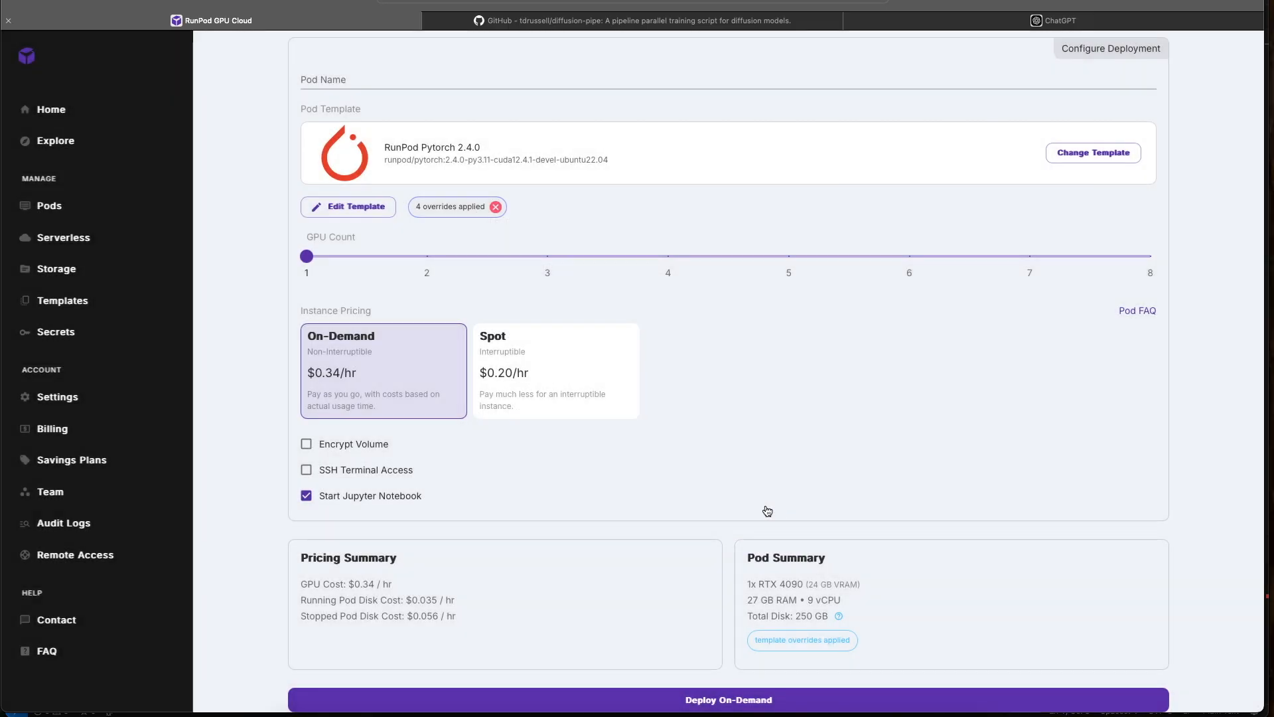
click(345, 209)
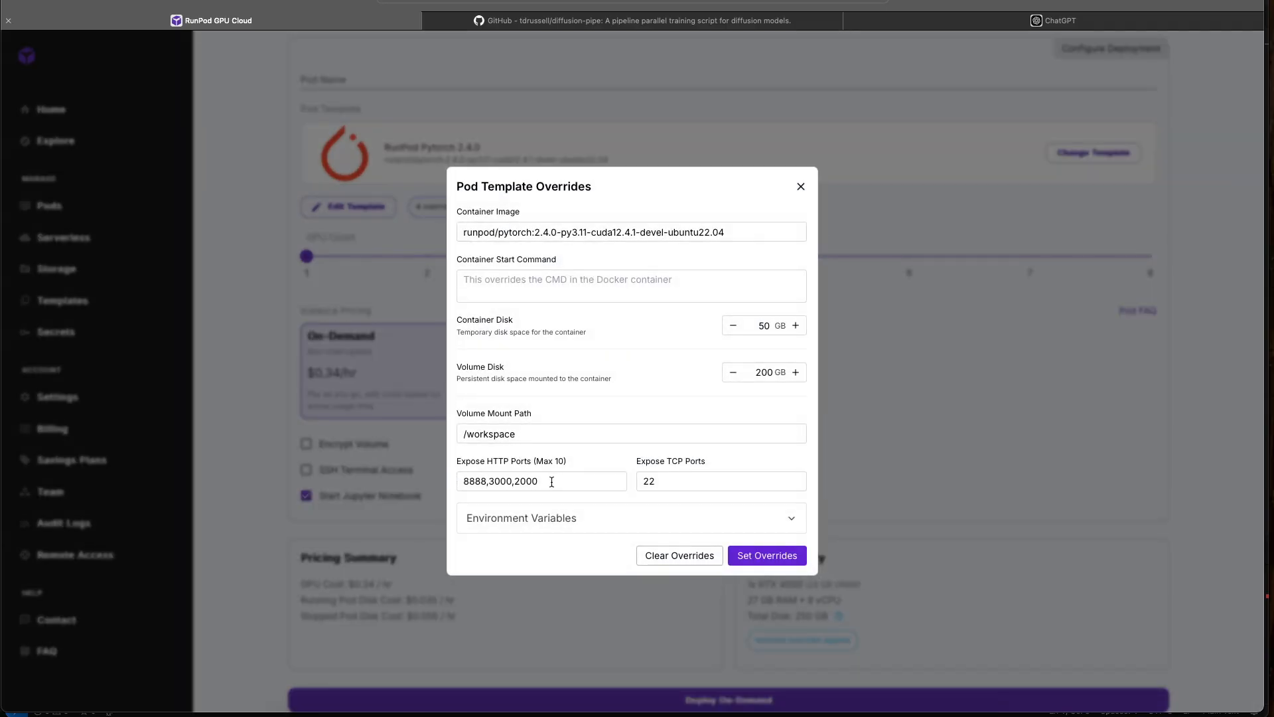
click(770, 556)
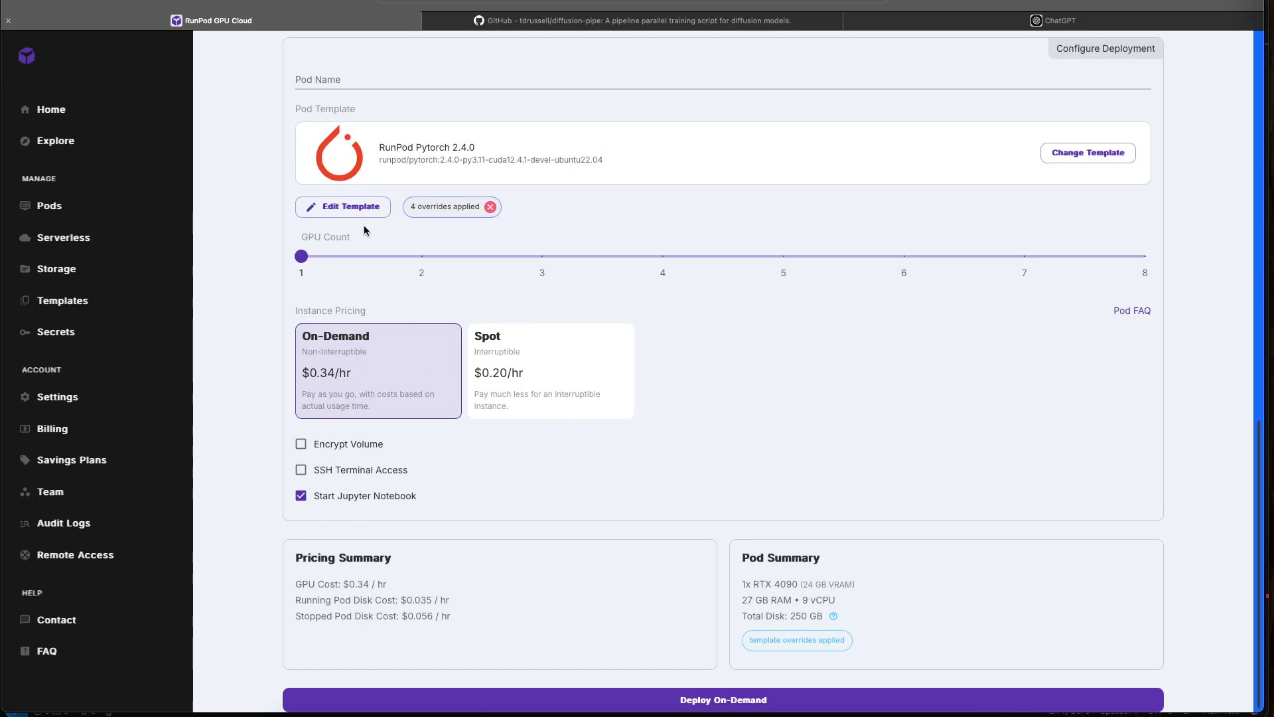
click(662, 705)
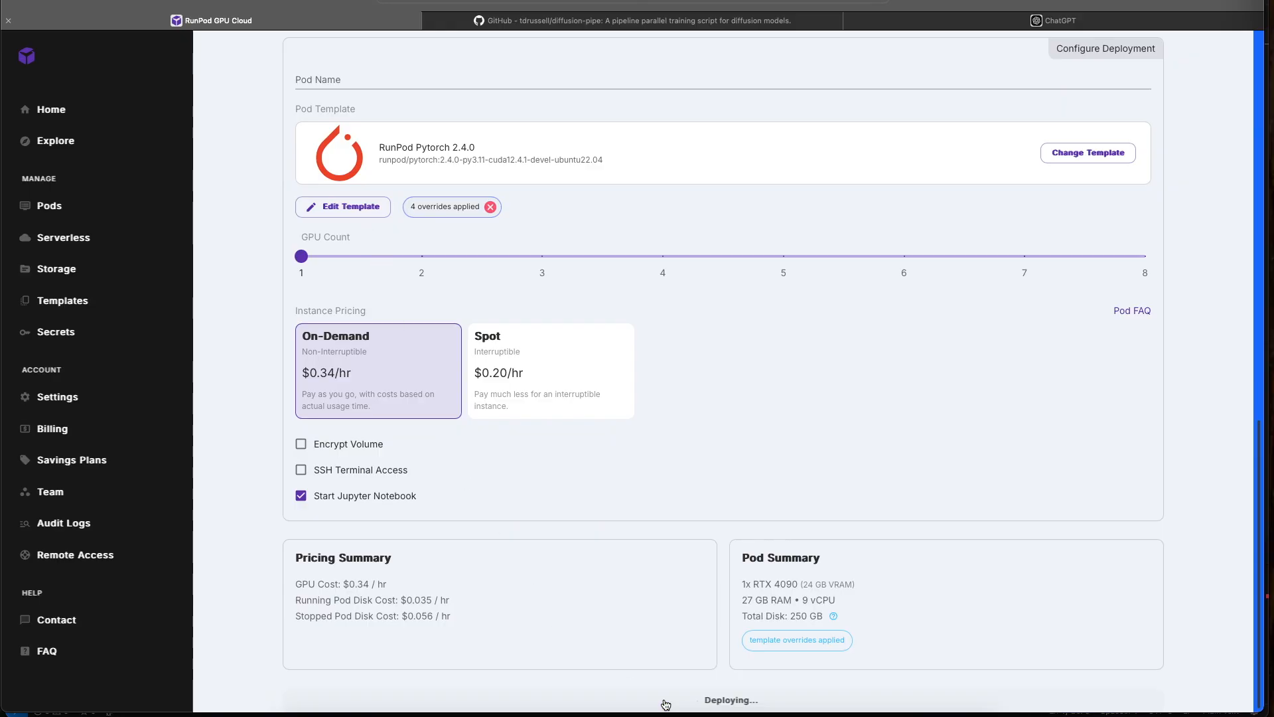
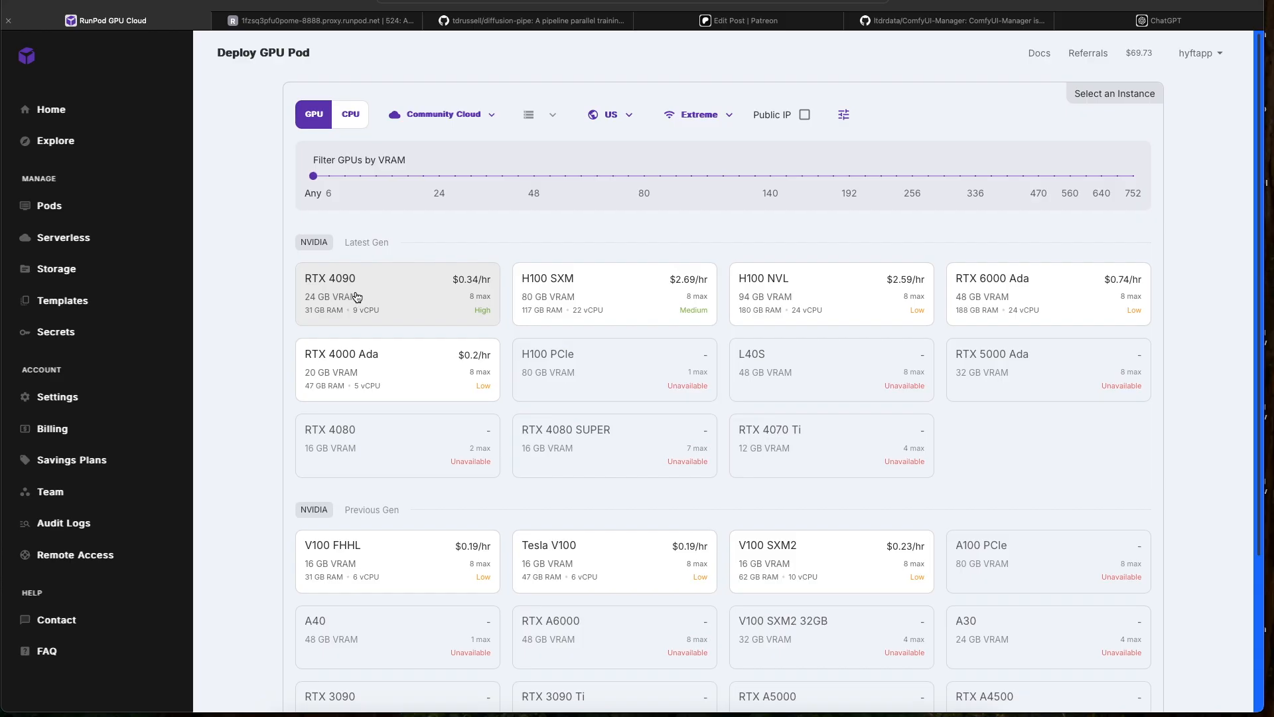
For another RTX 4090 pod, override the template with a 50 GB container disk and a 200 GB volume disk
click(356, 296)
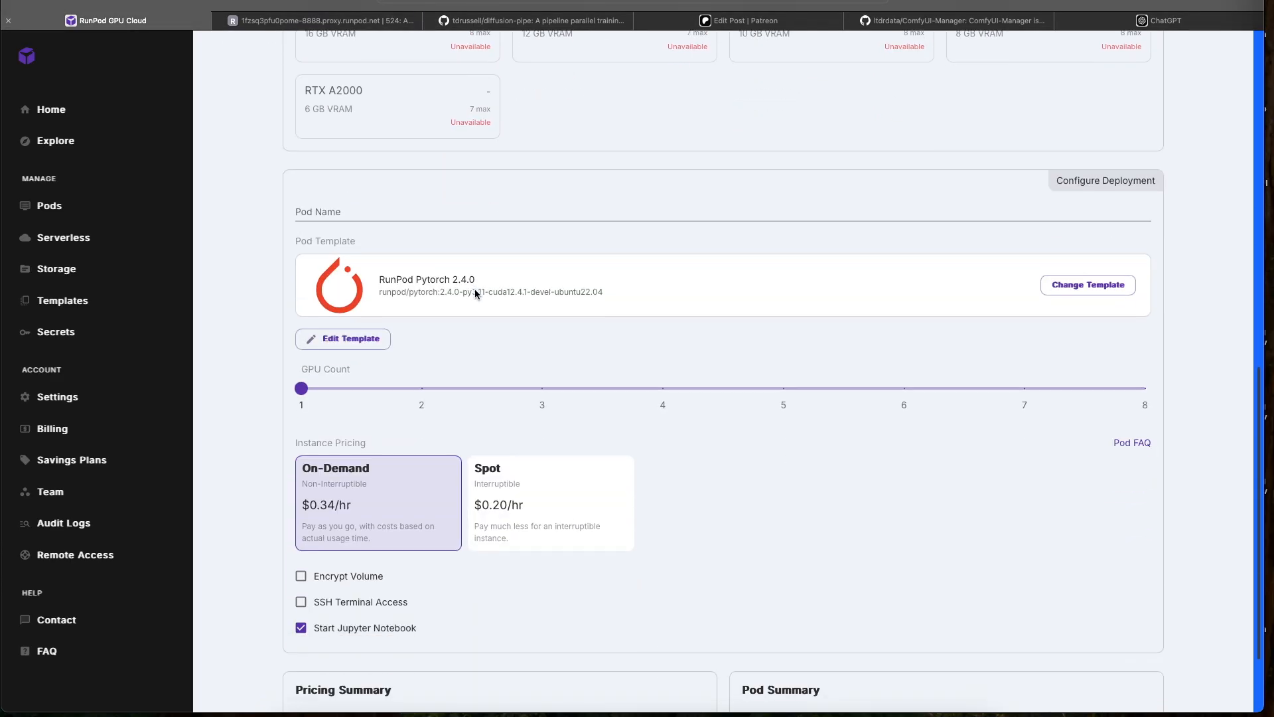
click(356, 341)
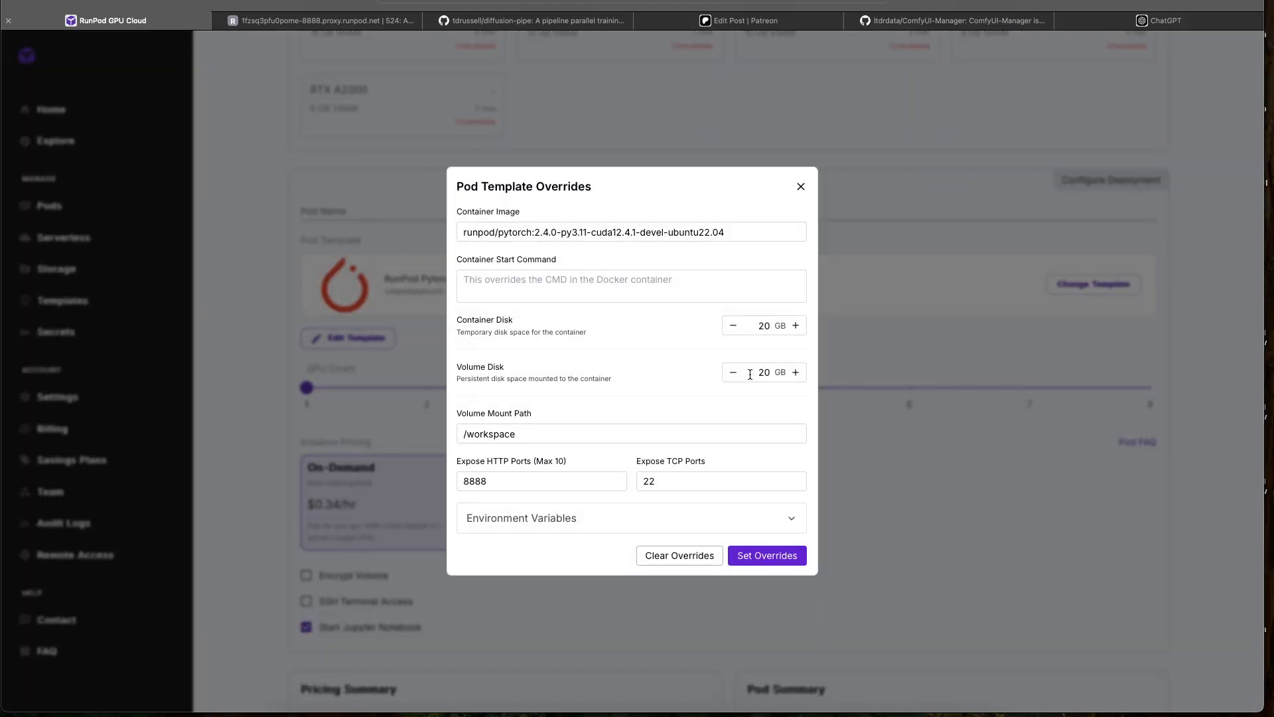
double_click(752, 327)
text(50)
key(Tab)
text(200)
Set the exposed HTTP ports to 8888,3000,2000, apply the overrides and deploy the pod on demand
click(570, 483)
text(,3000,2000)
key(Return)
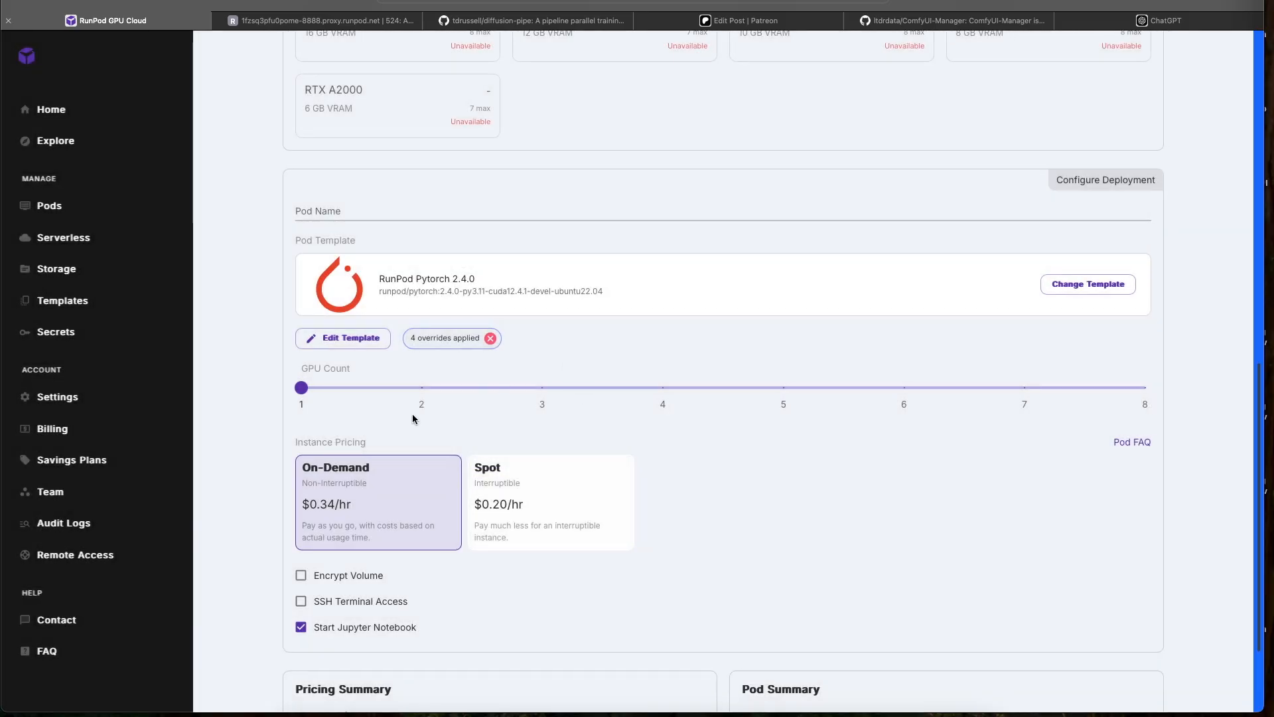
scroll(424, 412, down, 2)
click(749, 703)
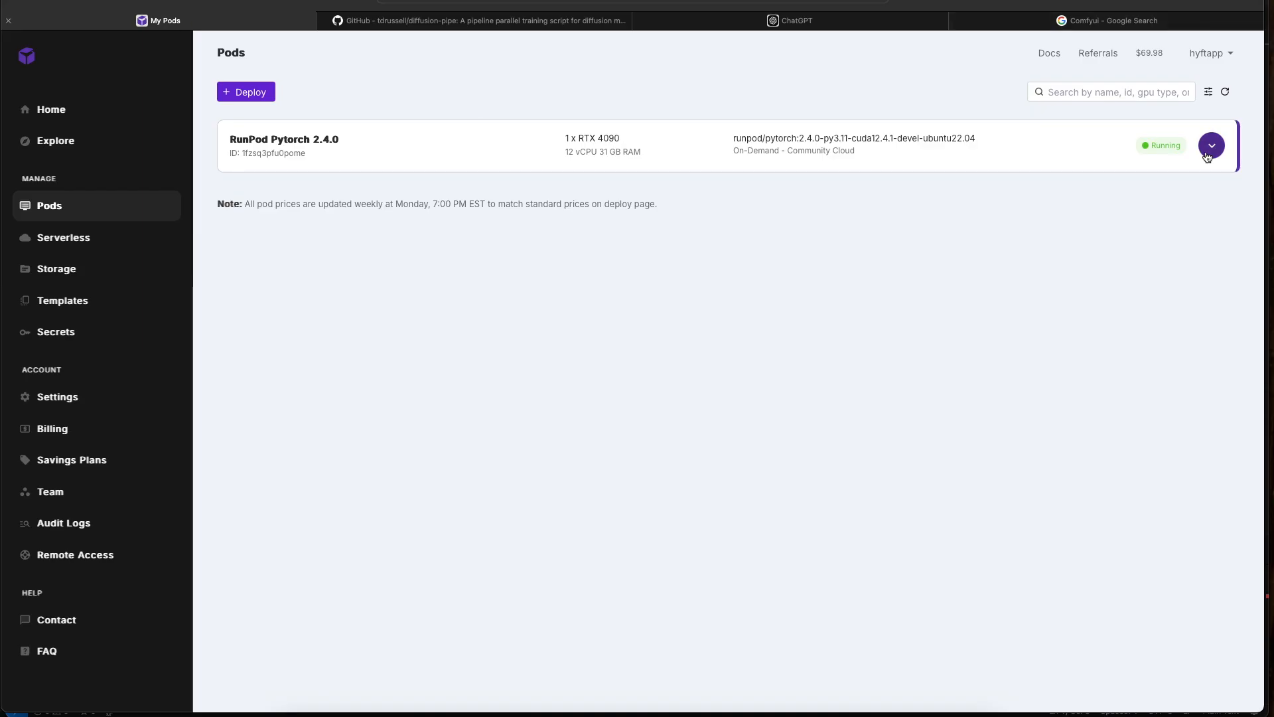
Expand the new RunPod Pytorch 2.4.0 pod and connect to its Jupyter Lab service
click(614, 152)
click(368, 393)
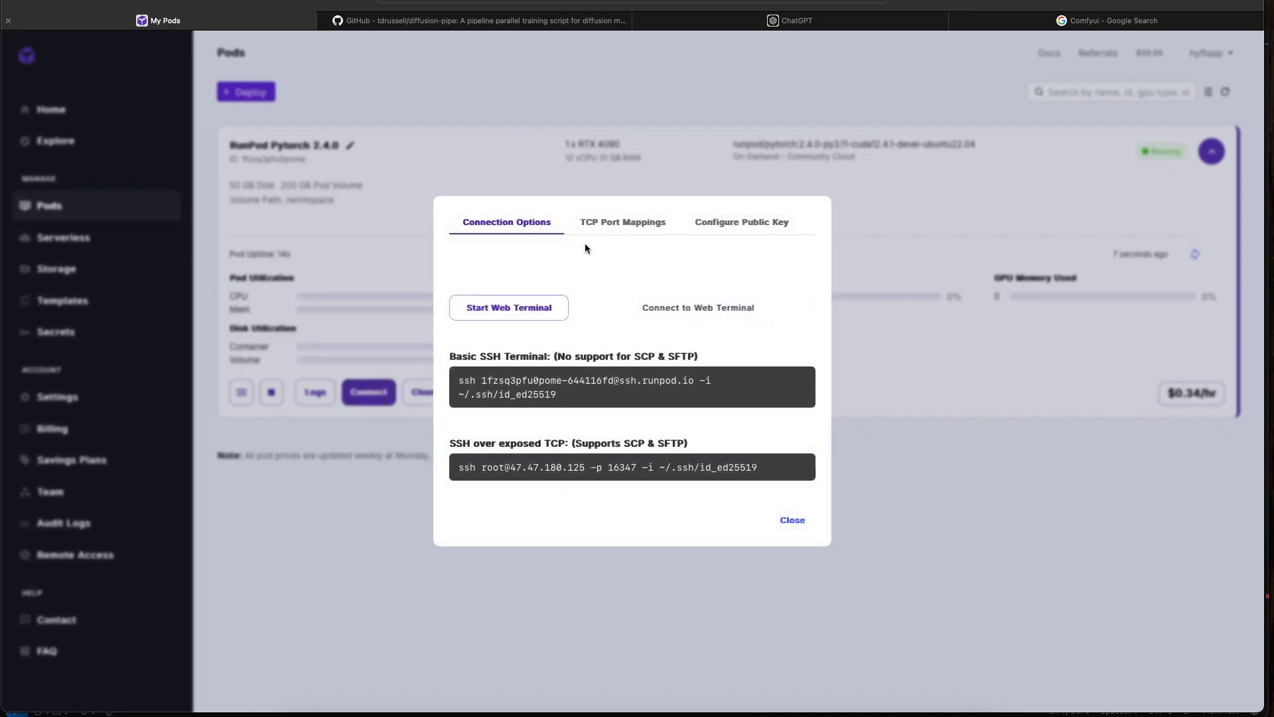
click(530, 303)
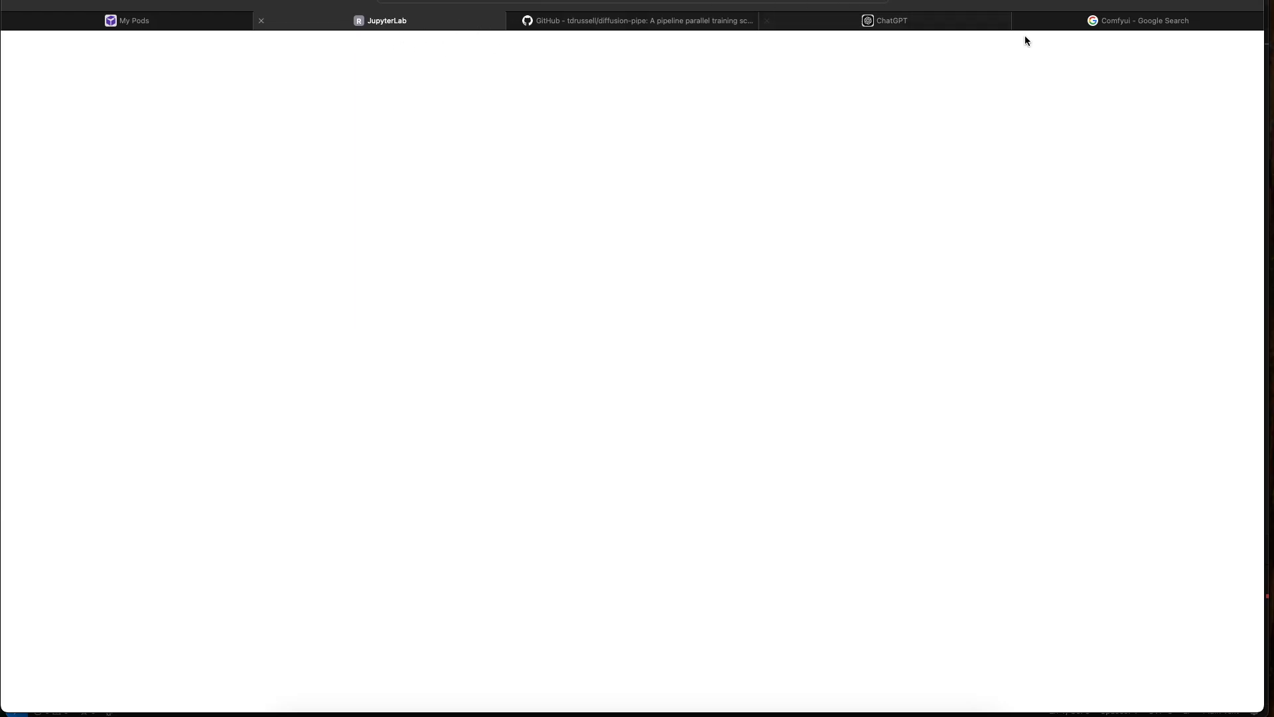
Place the Comfyui search page ahead of ChatGPT, and open a terminal in the new pod's JupyterLab workspace
drag(1128, 20, 856, 23)
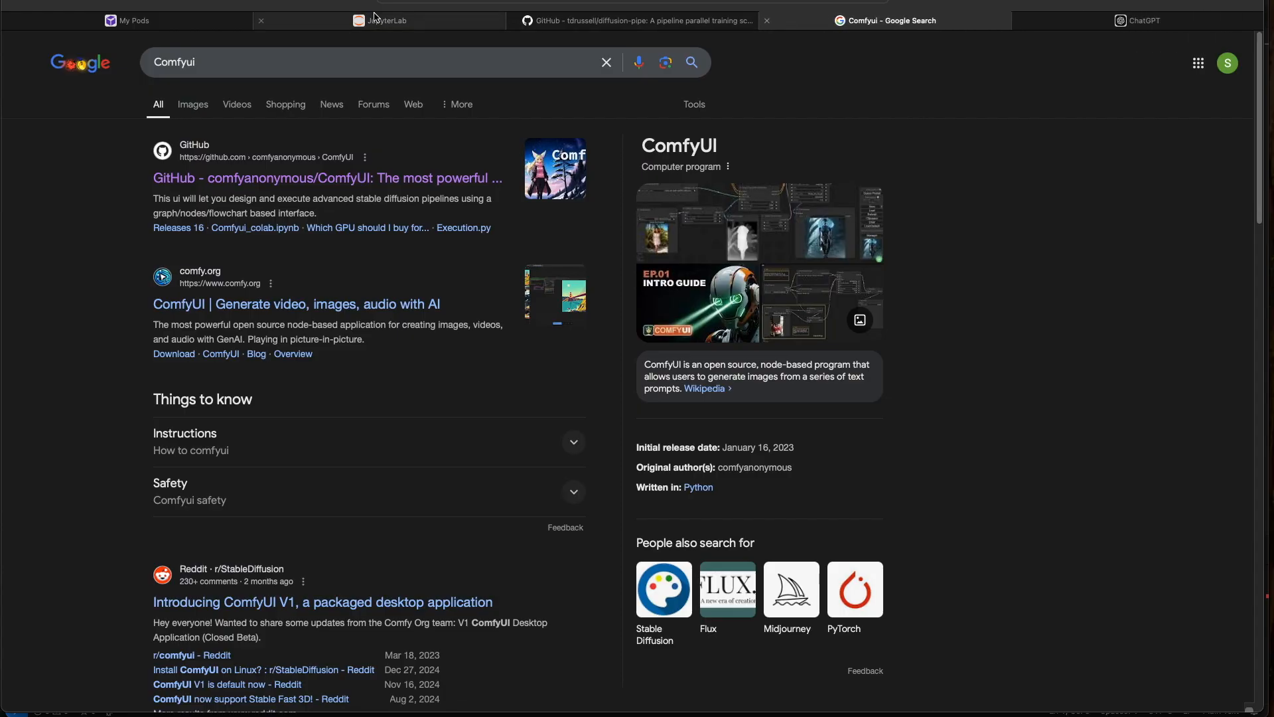
click(415, 21)
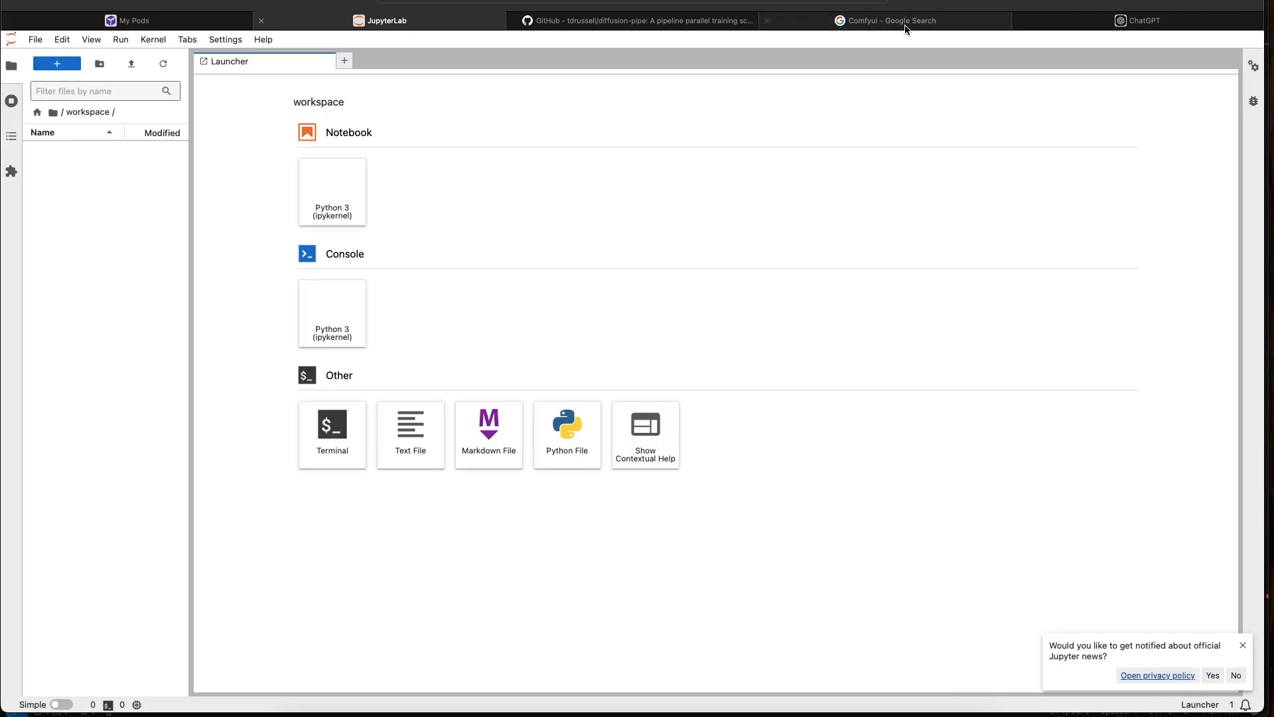
click(331, 431)
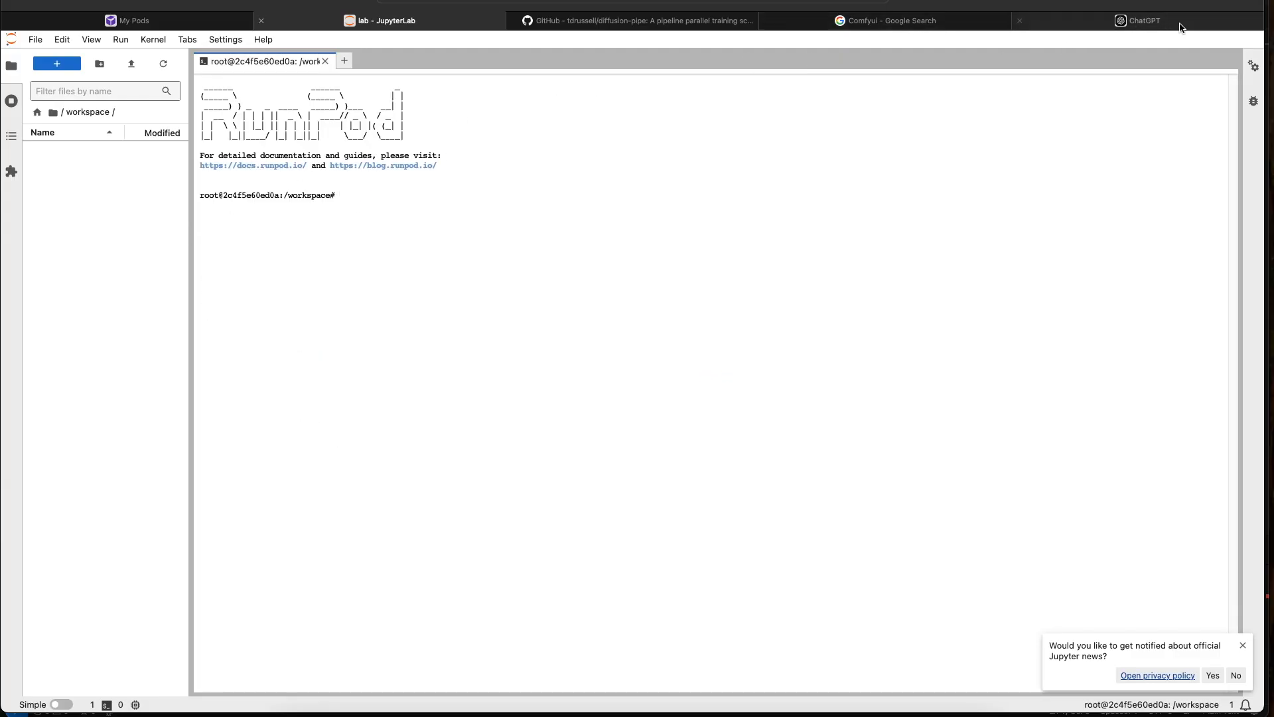
Open the comfyanonymous/ComfyUI repository from the search results and copy its HTTPS clone URL
click(847, 30)
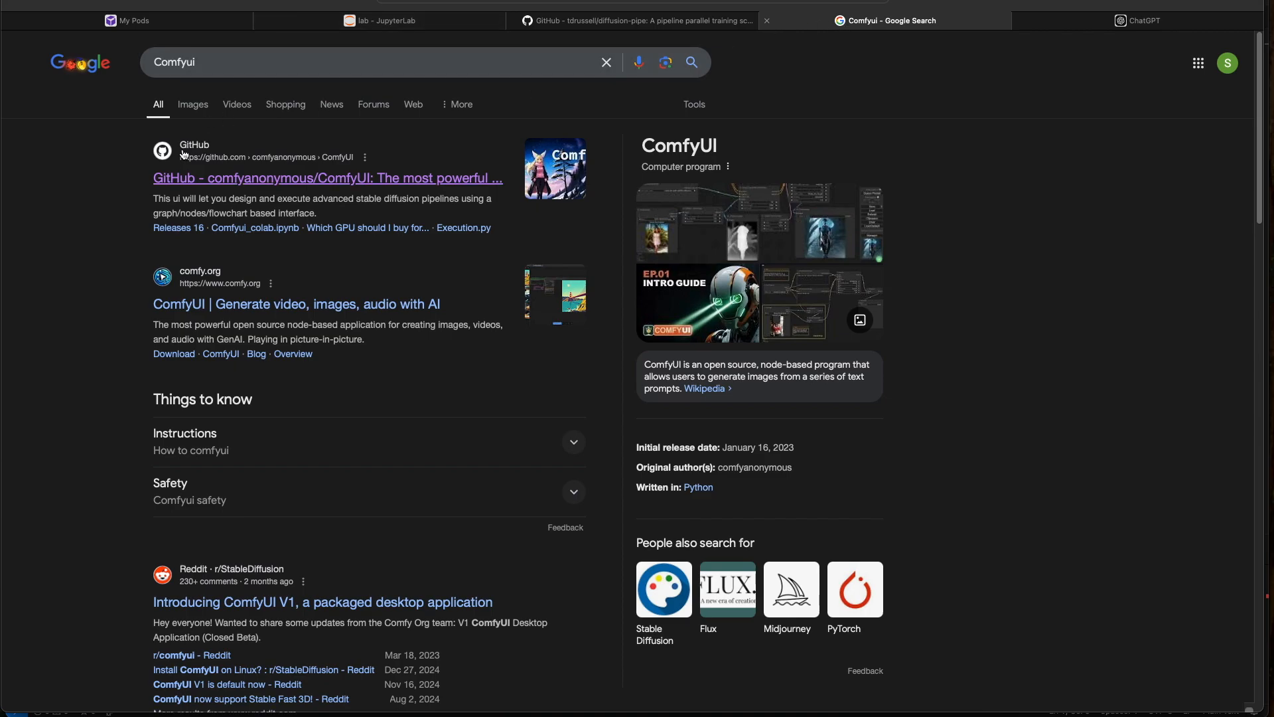
click(201, 178)
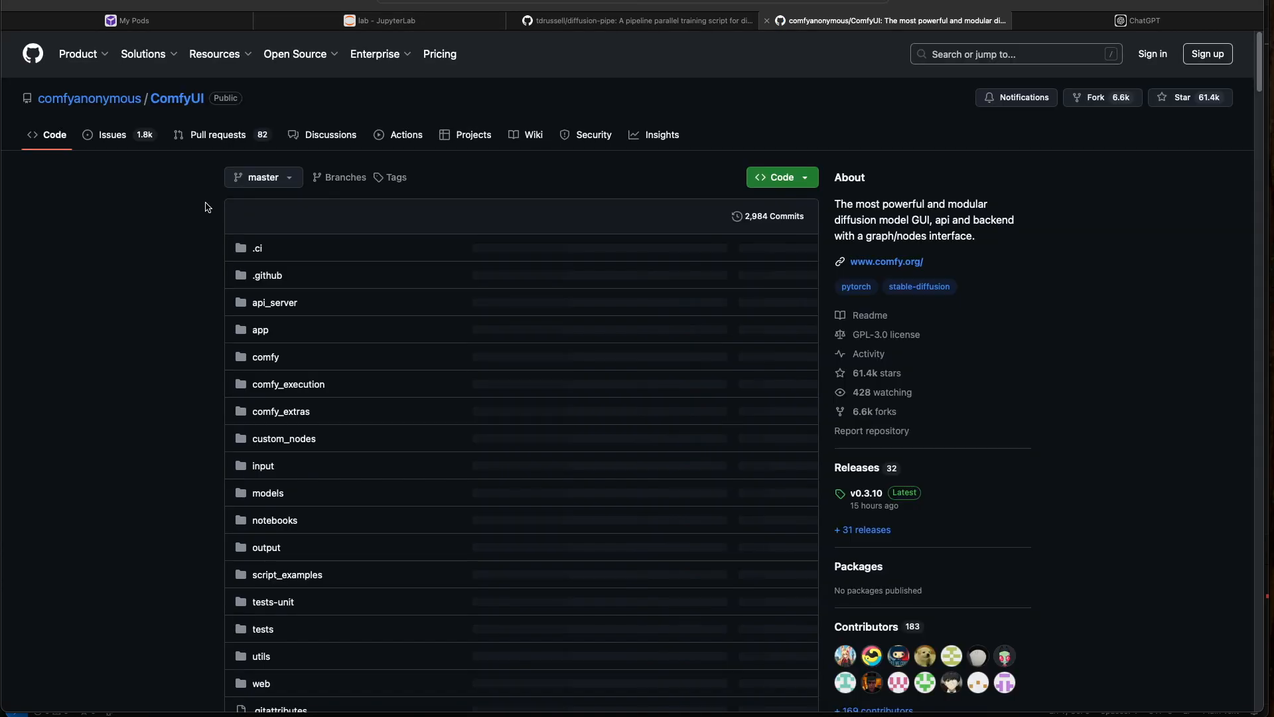
click(777, 179)
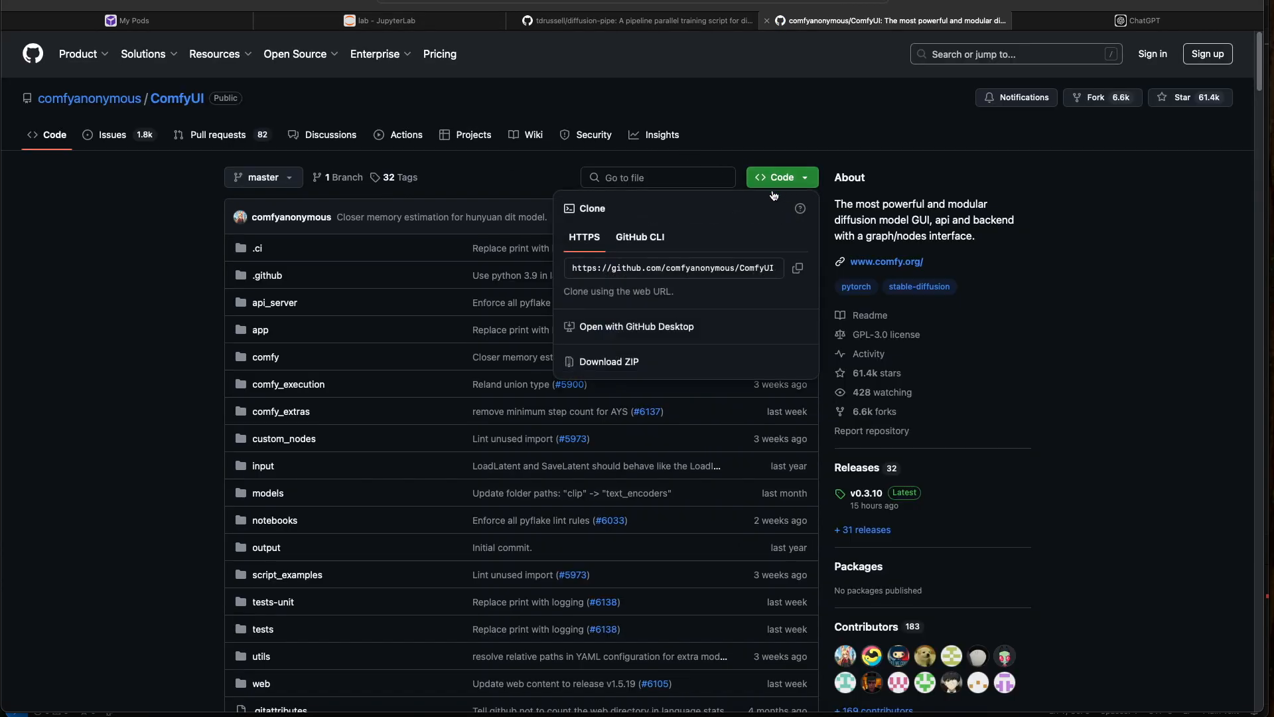
click(798, 270)
click(299, 21)
text(git clone)
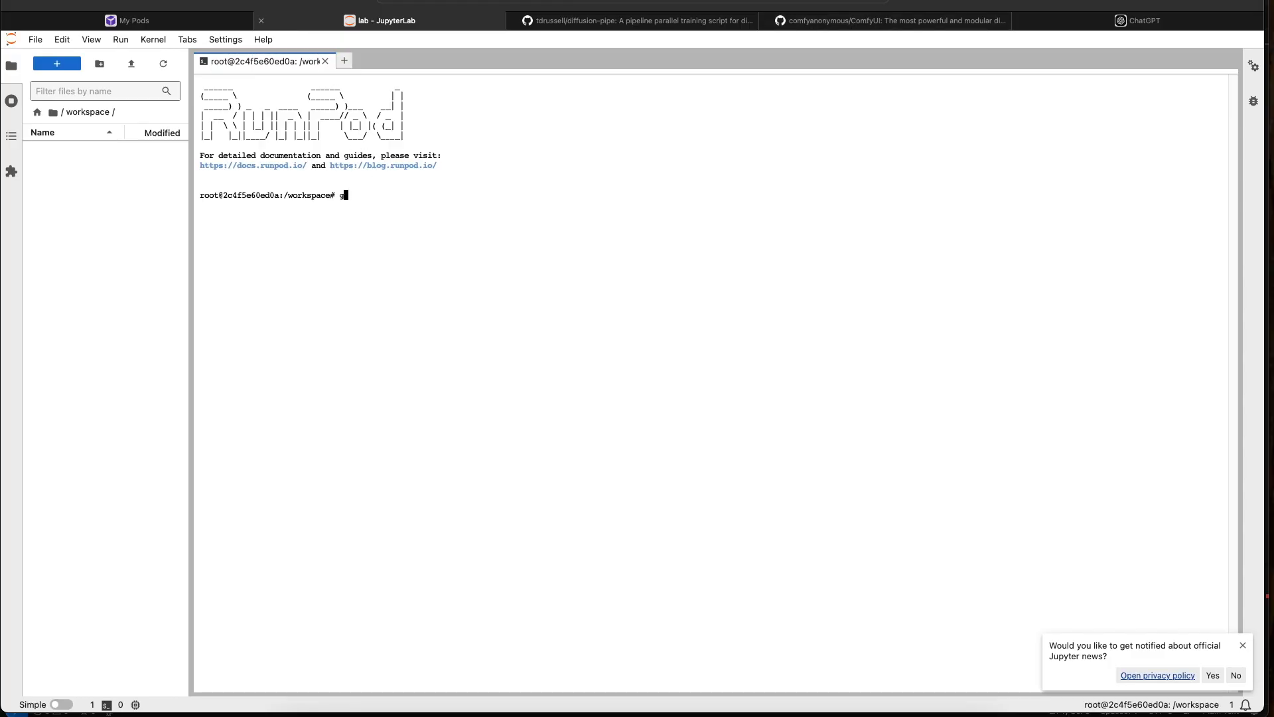
key(super+v)
key(BackSpace)
key(BackSpace)
key(BackSpace)
key(BackSpace)
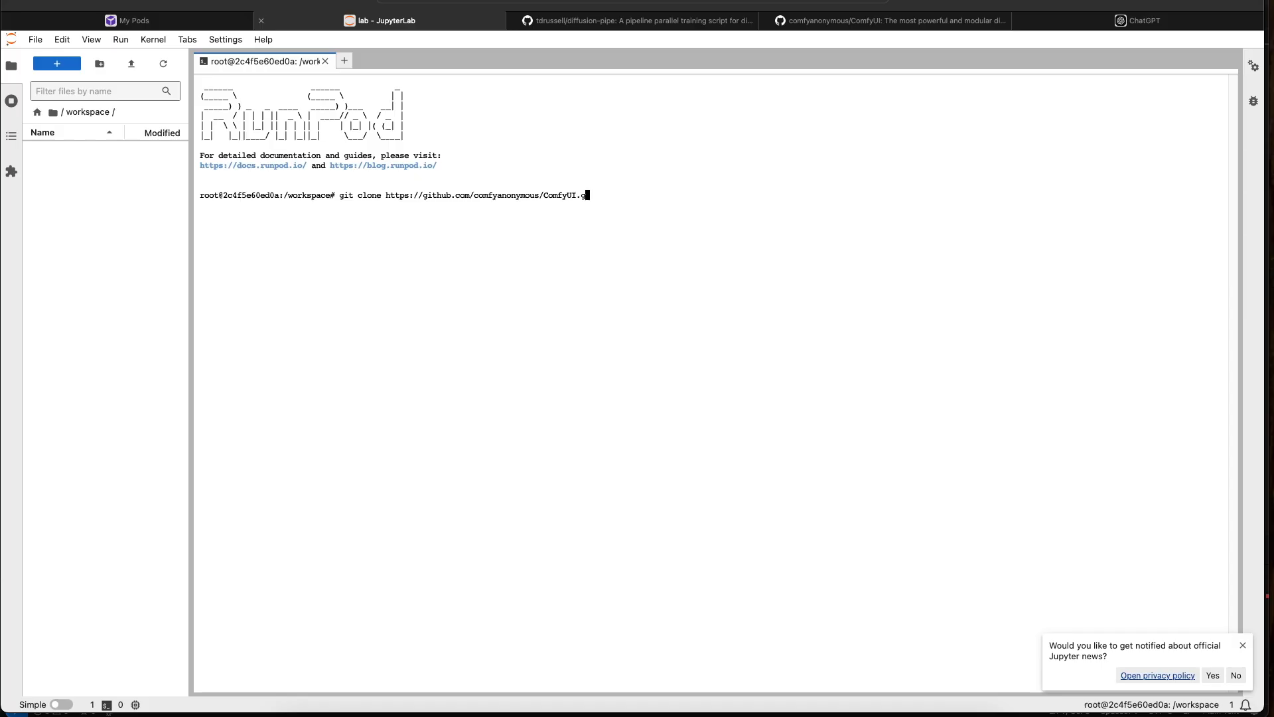
key(Return)
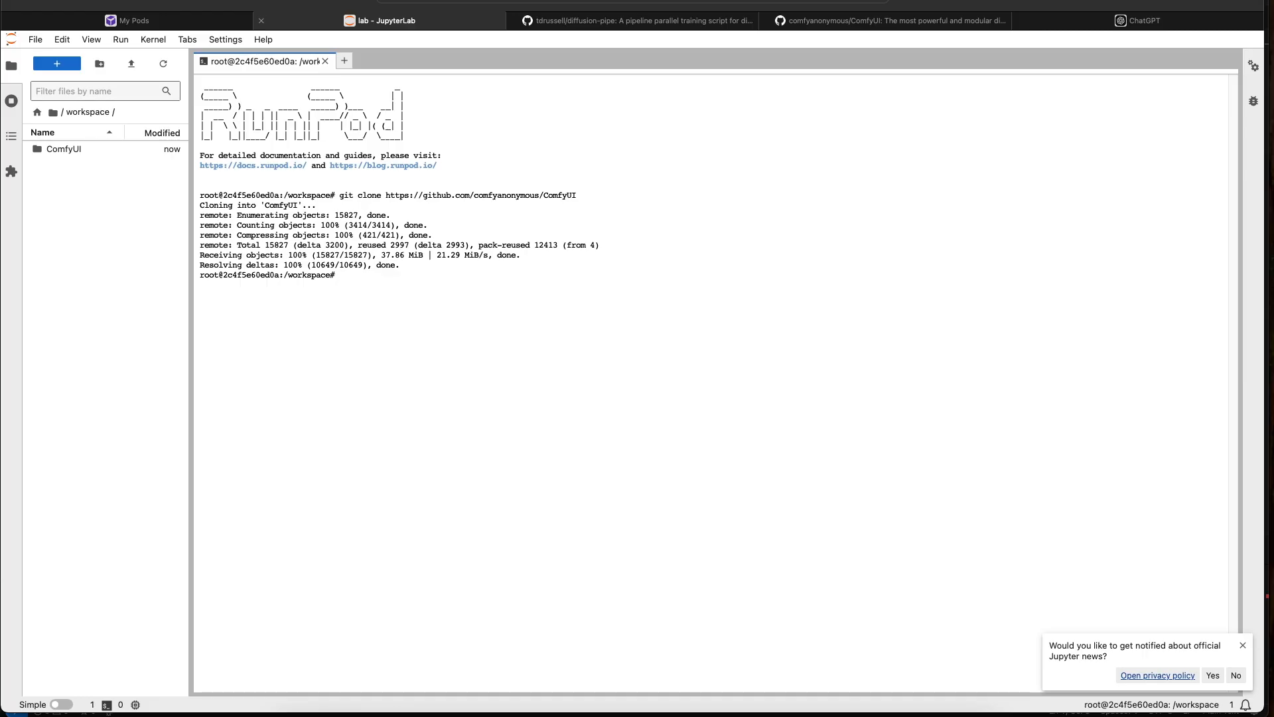
Change into the ComfyUI folder and create a Python virtual environment named venv
text(cd ComfyUI)
key(Return)
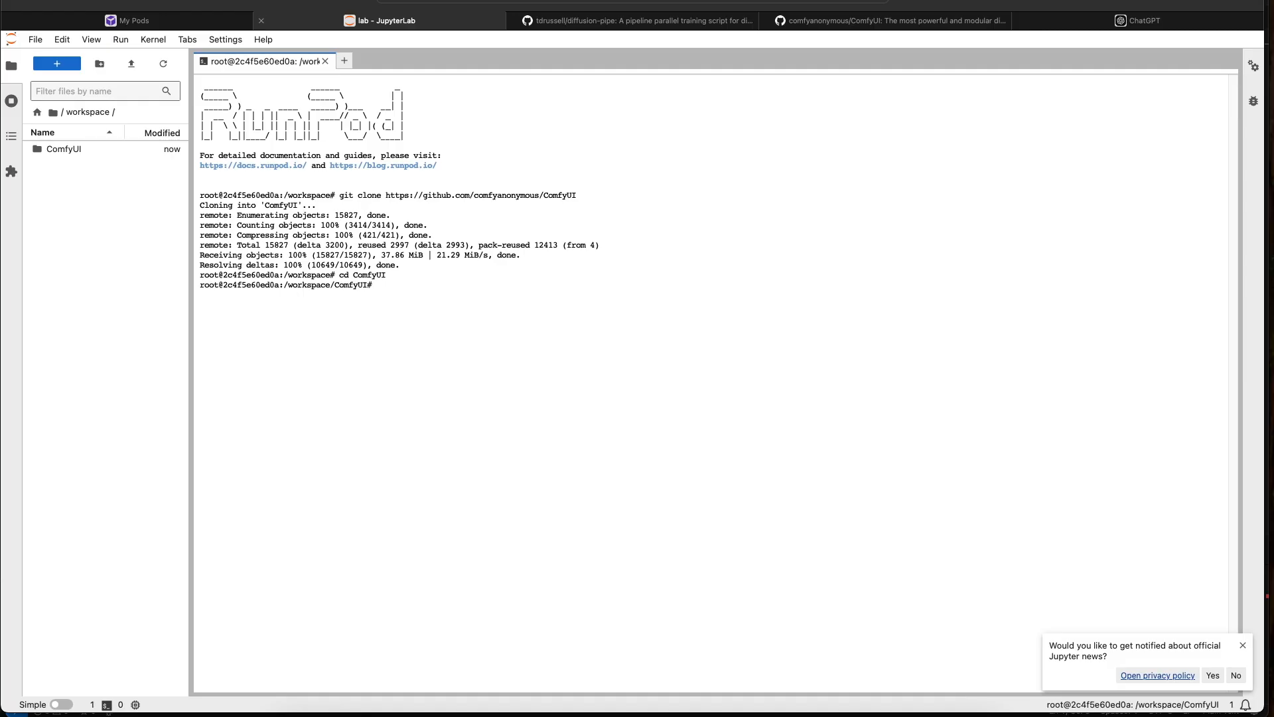
text(python -m ve)
text(nv e)
text(env)
key(Return)
List the ComfyUI folder's contents and activate the virtual environment with source venv/bin/activate
text(source)
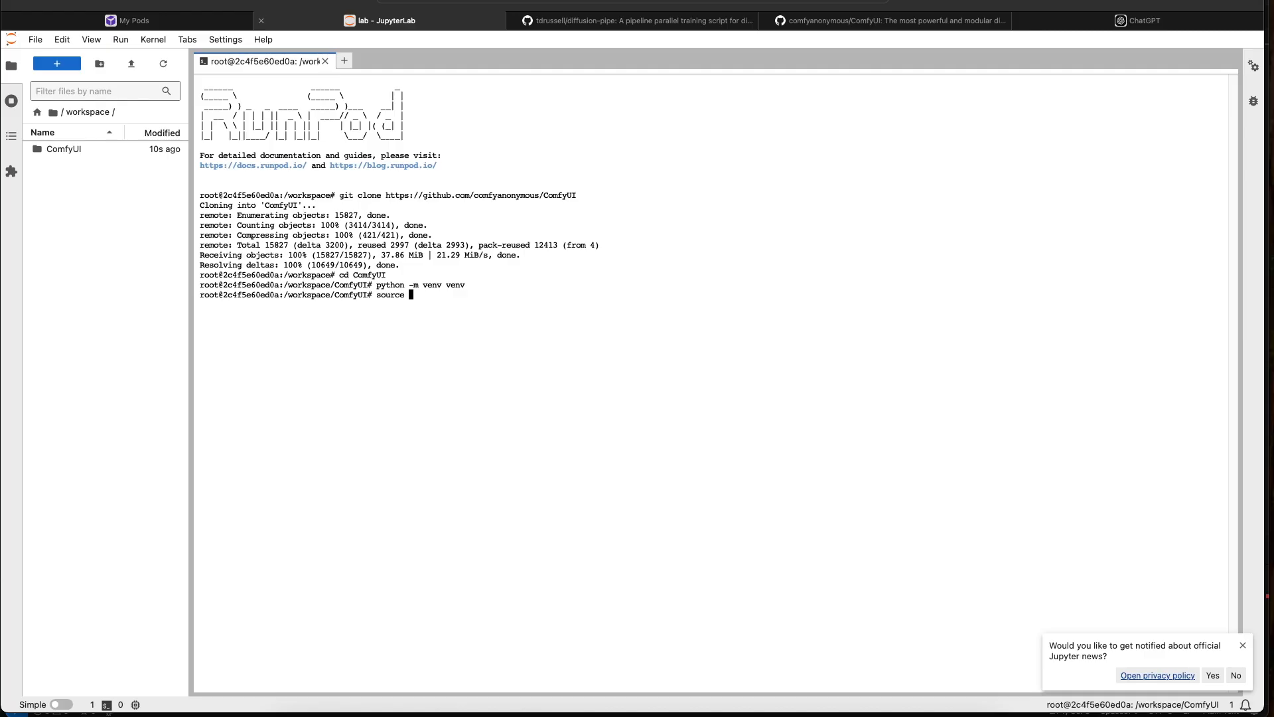
key(BackSpace)
key(BackSpace)
key(BackSpace)
key(BackSpace)
key(BackSpace)
key(BackSpace)
key(BackSpace)
text(ls)
key(Return)
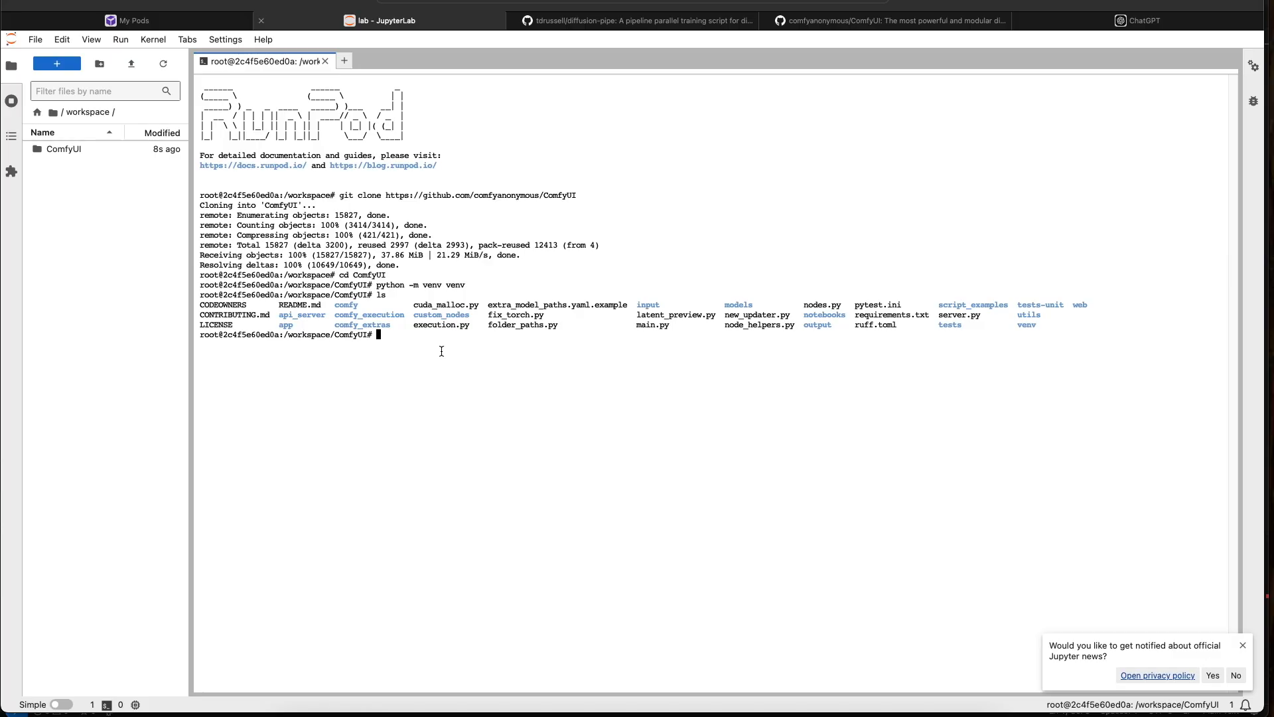
text(source venv/bin/activate)
key(Return)
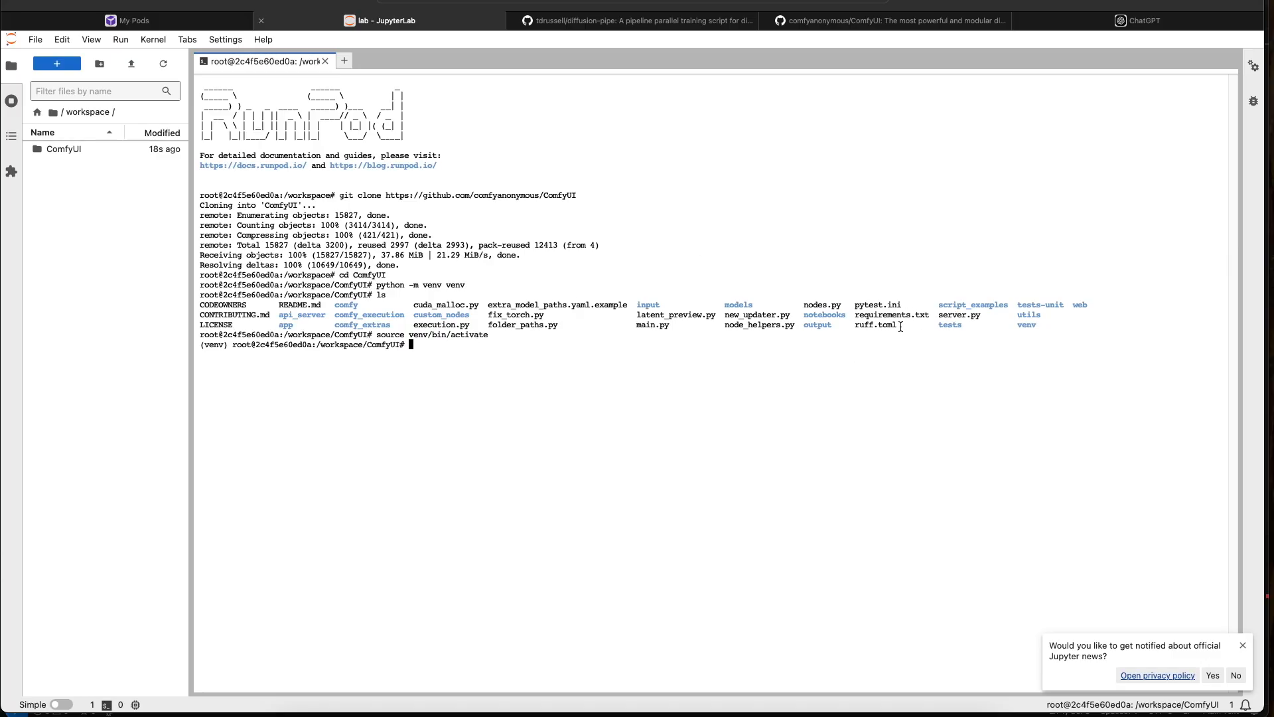
Install ComfyUI's dependencies with pip install -r requirements.txt in the activated environment
text(ip install -r requirements.t)
text(xt)
key(Return)
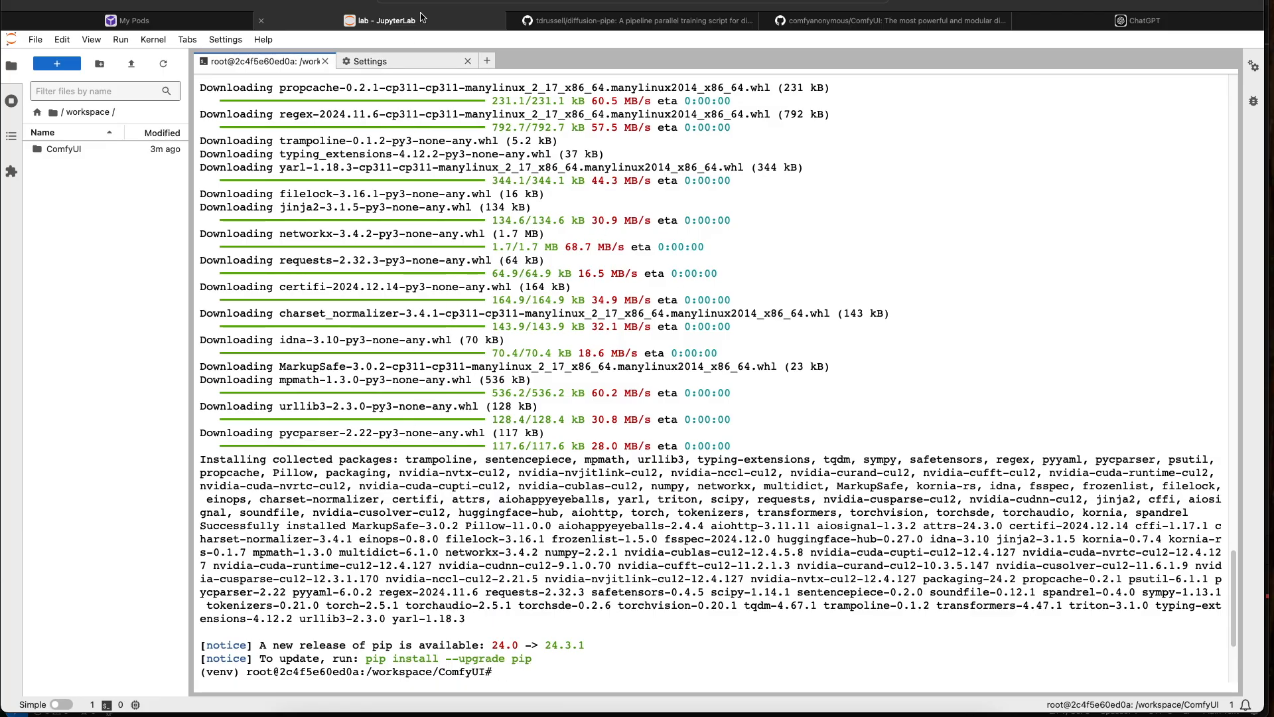
Search the web for comfyui manager, open the ltdrdata/ComfyUI-Manager repository and copy its HTTPS clone URL
click(850, 21)
click(850, 21)
text(comfyui man)
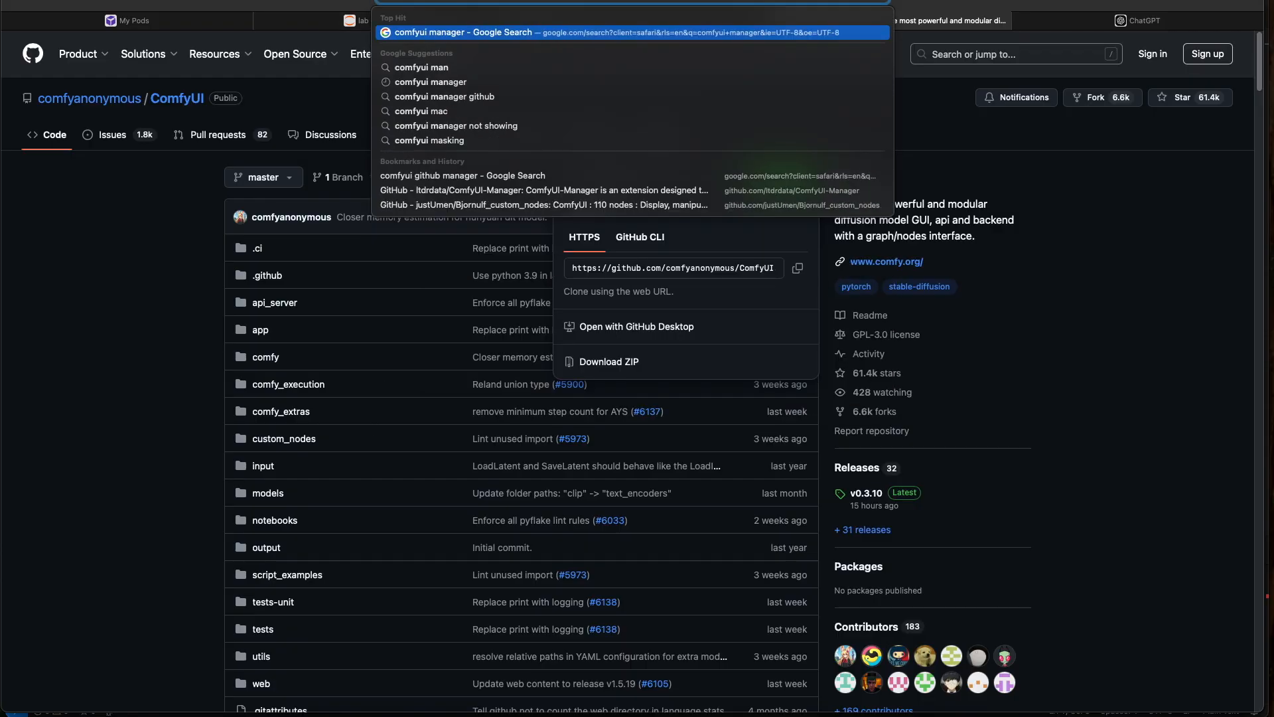
key(Return)
click(300, 179)
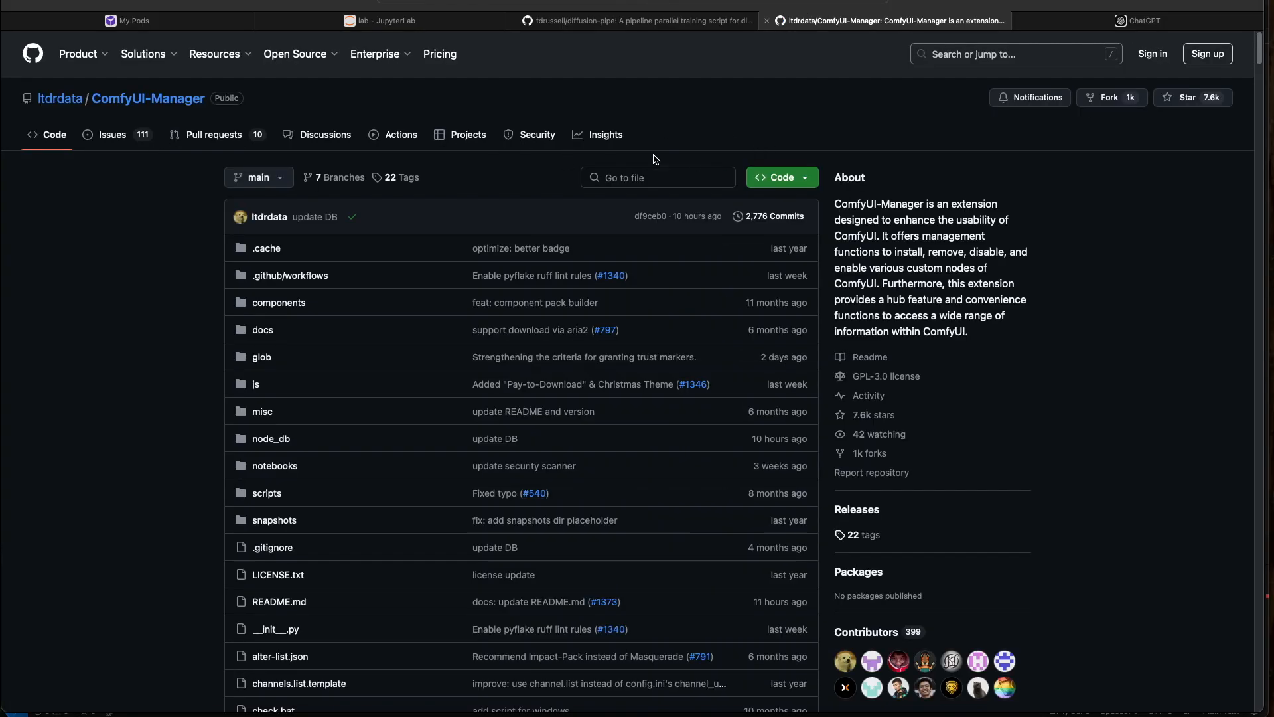
click(803, 178)
click(797, 269)
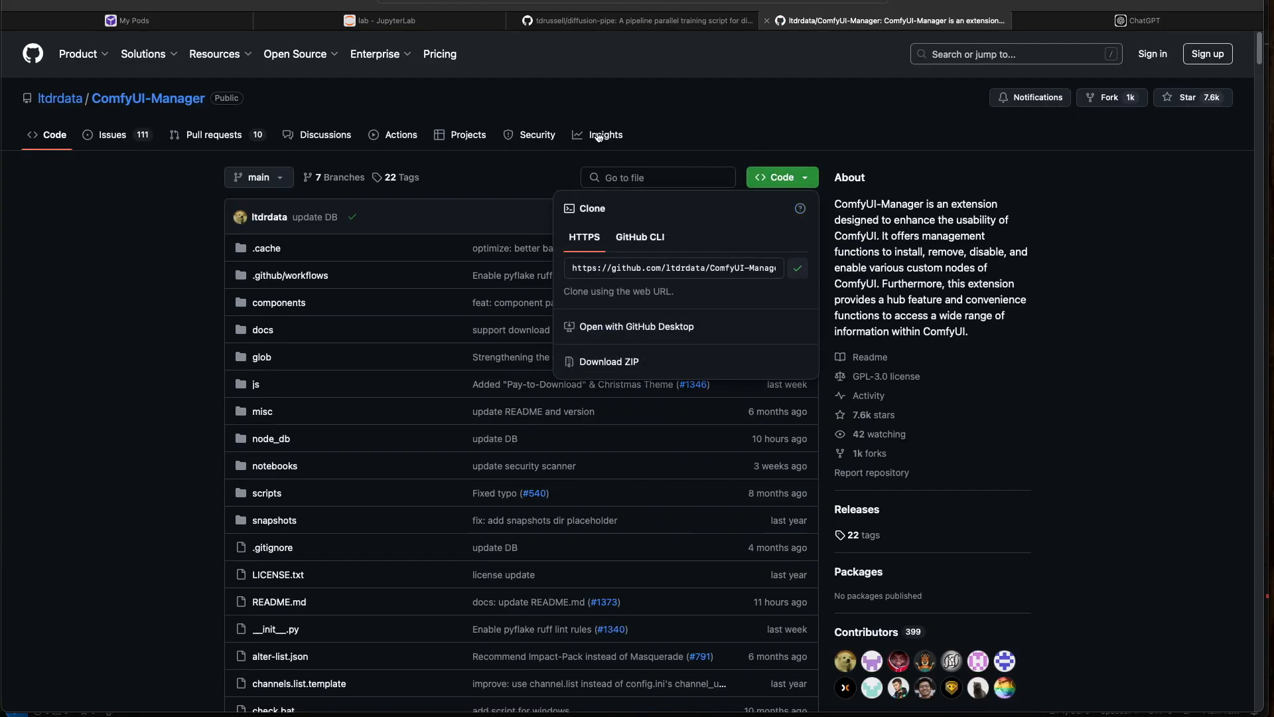
click(426, 23)
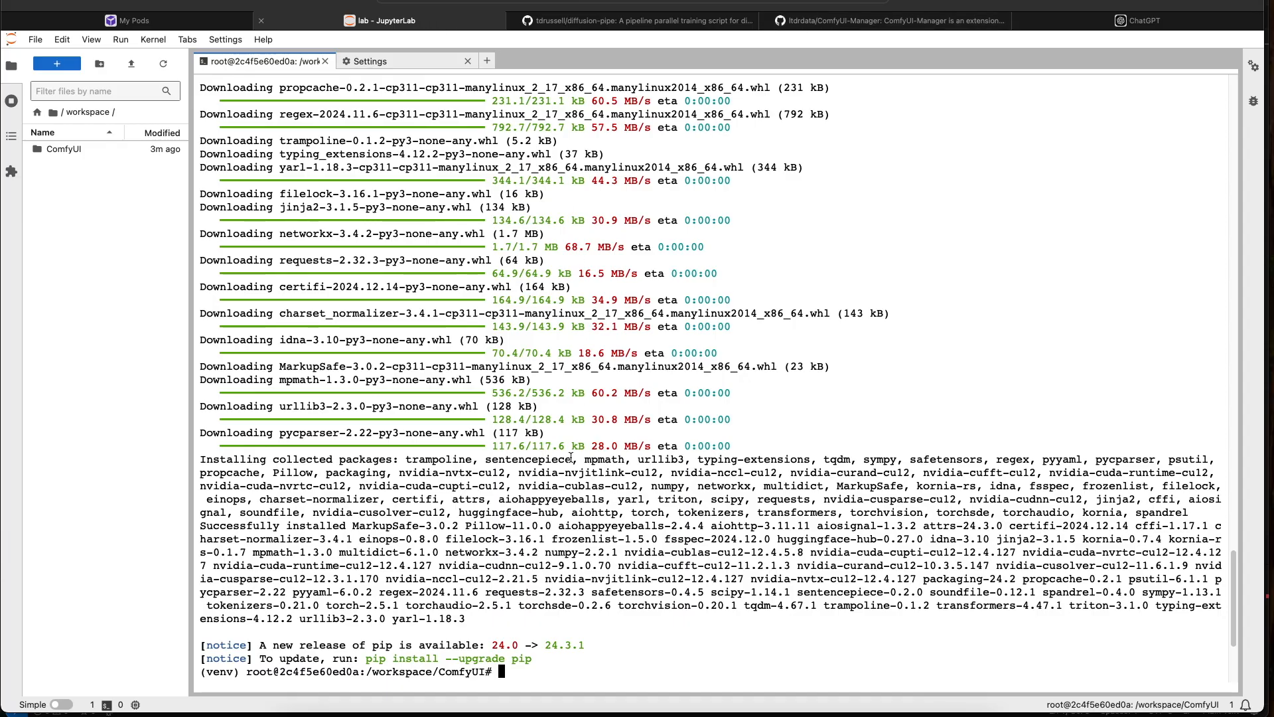
text(git clone)
key(super+v)
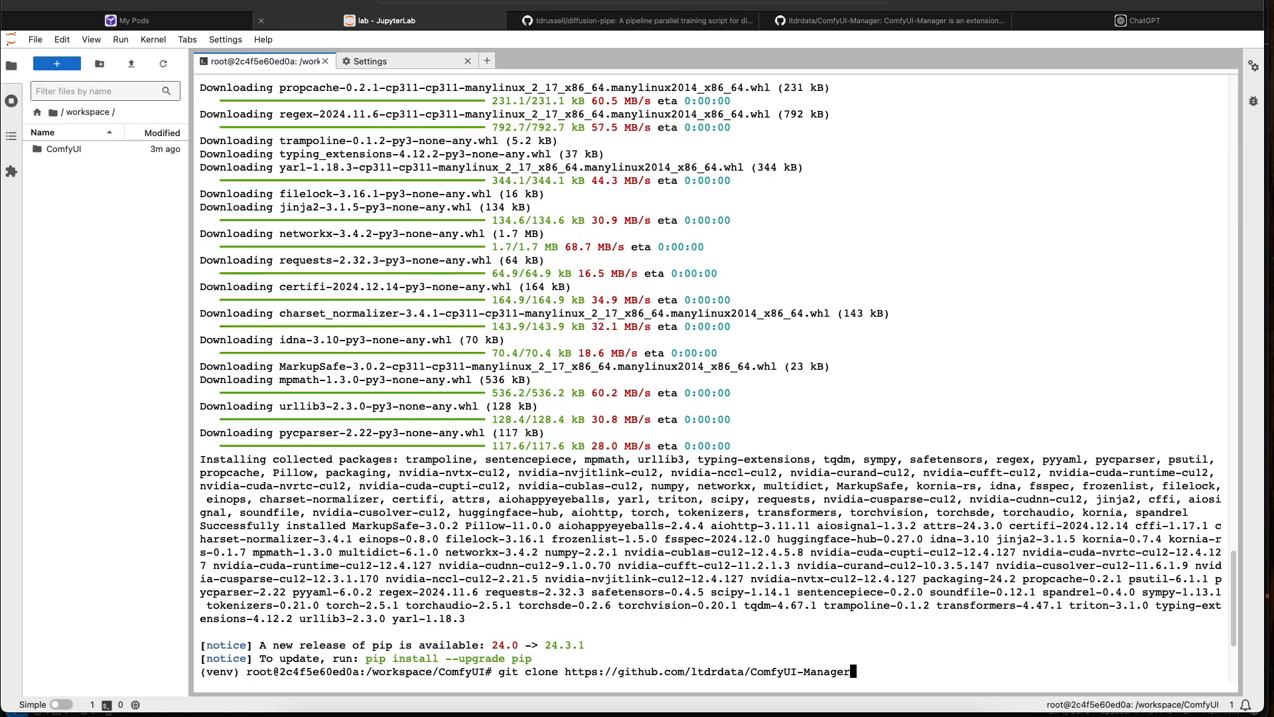
text(custom_na)
text(des/)
text(ComfyUI-Manager)
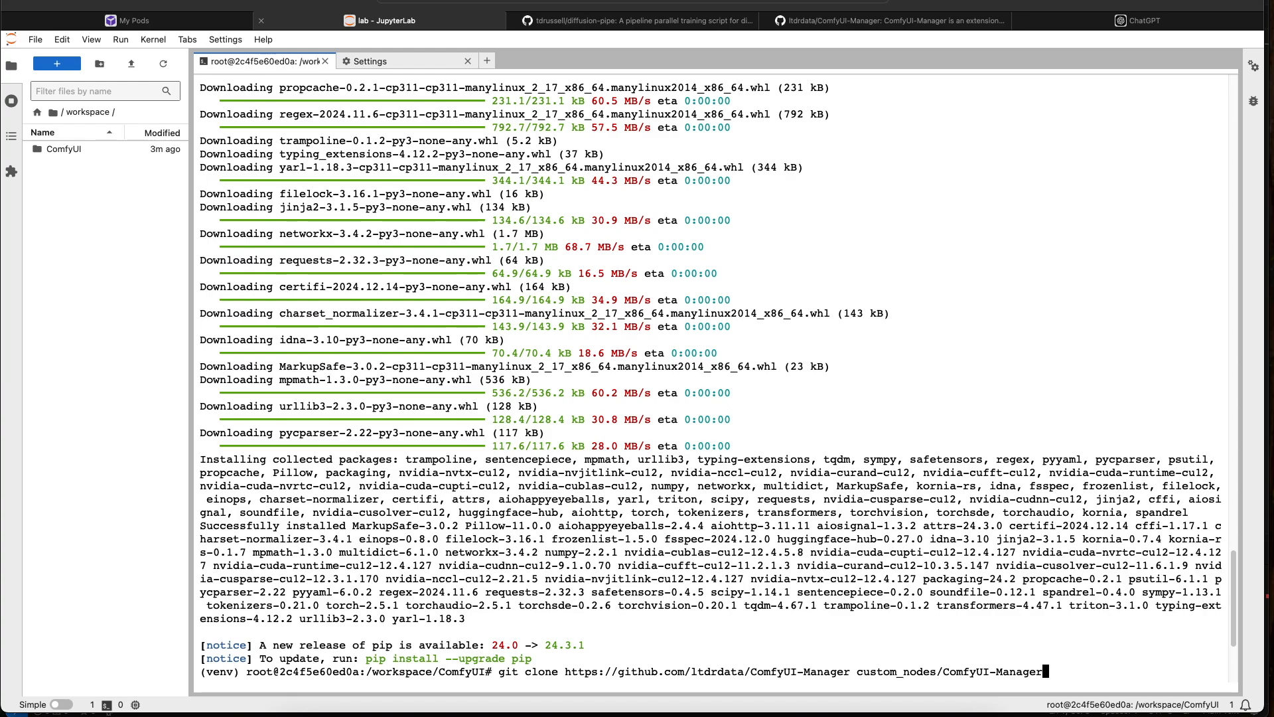
key(Return)
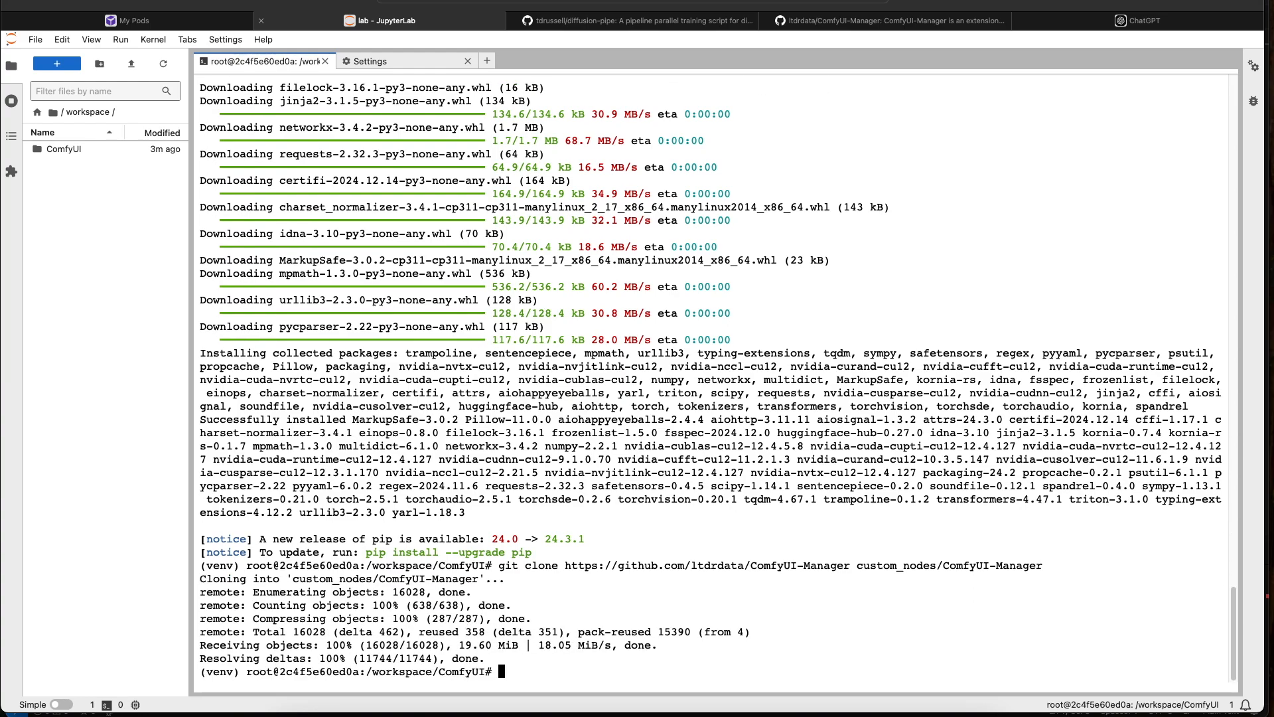
Change into custom_nodes/ComfyUI-Manager and list the folder's contents
text(cd custom_nomes)
key(BackSpace)
key(BackSpace)
key(Tab)
text(ComfyUI-Manager)
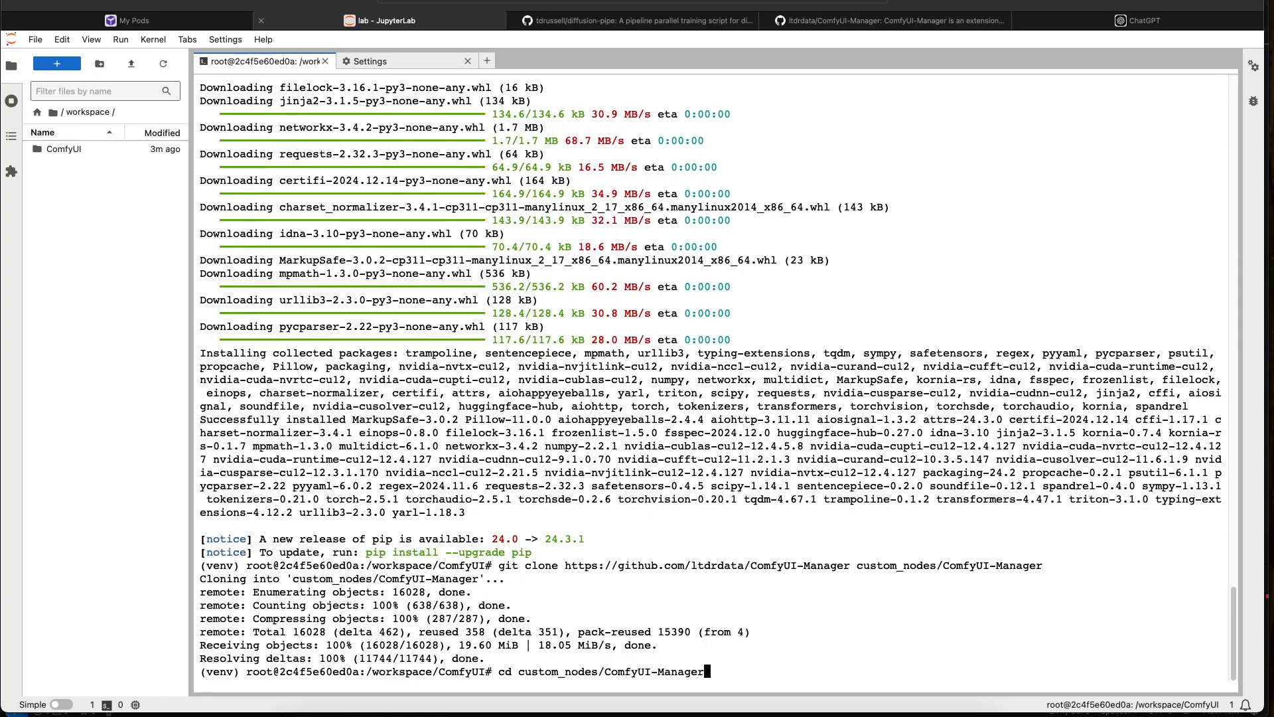
key(Return)
text(ls)
key(Return)
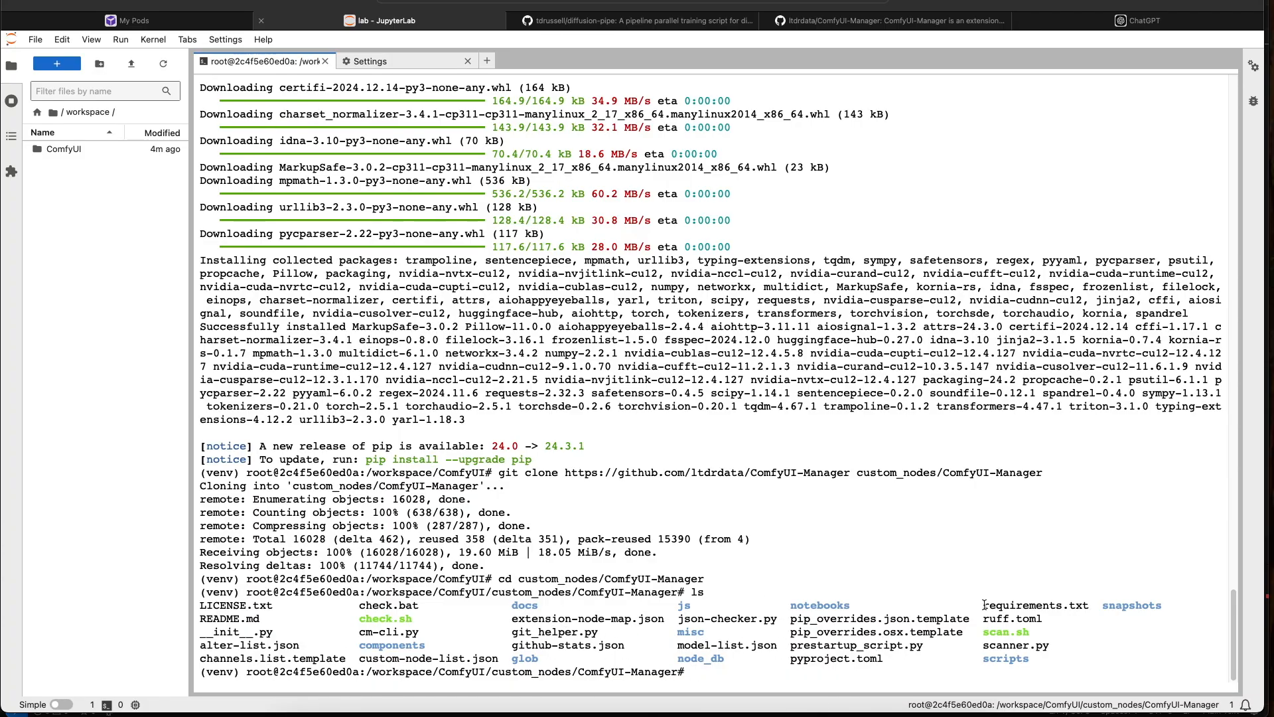
Install ComfyUI-Manager's dependencies from requirements.txt and go back up three levels to /workspace
text(pip install -r requirements.txt)
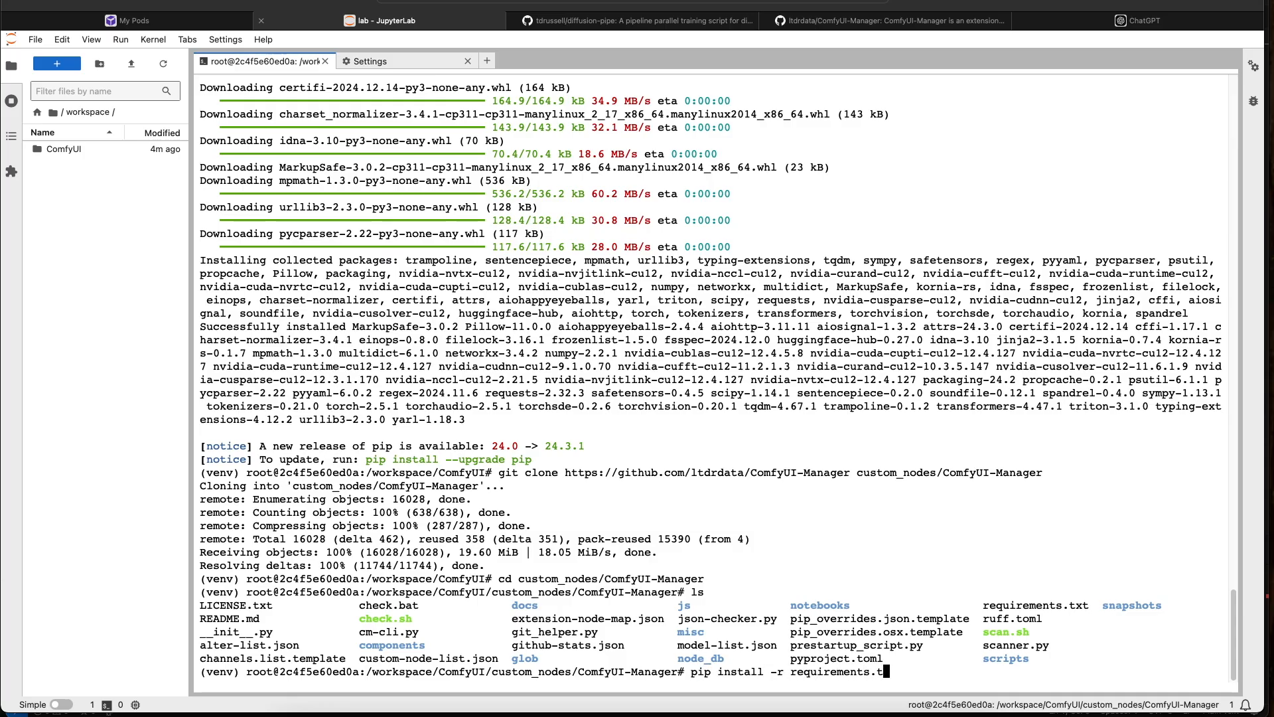
key(Return)
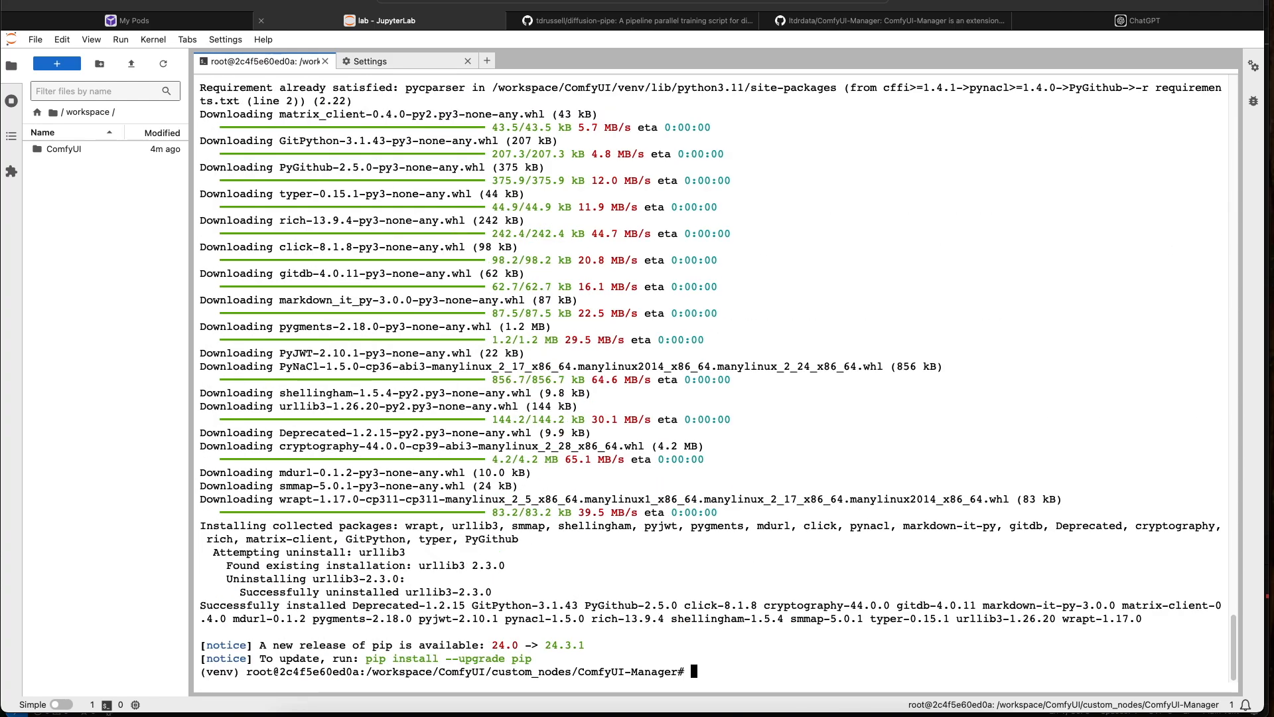
text(cd ..)
key(Return)
text(cd ..)
key(Return)
text(cd ..)
key(Return)
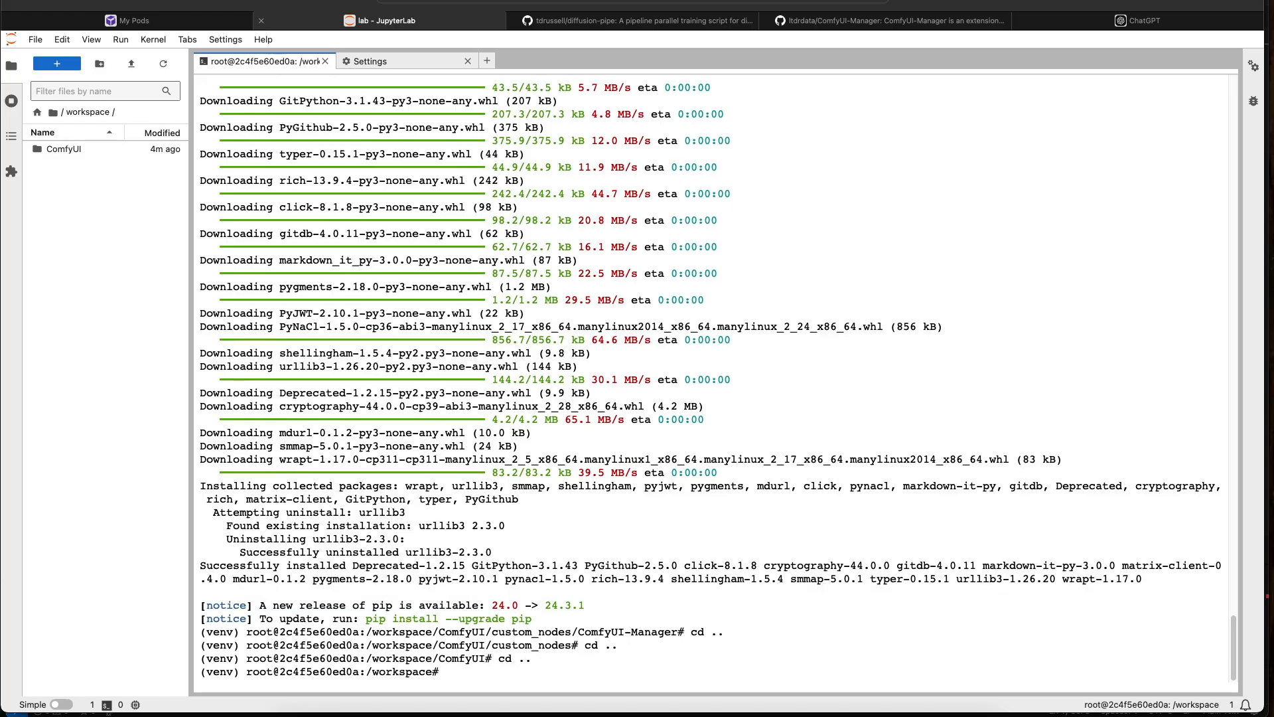
Find the Installing section in the diffusion-pipe README on GitHub and copy its git clone --recurse-submodules command
click(577, 20)
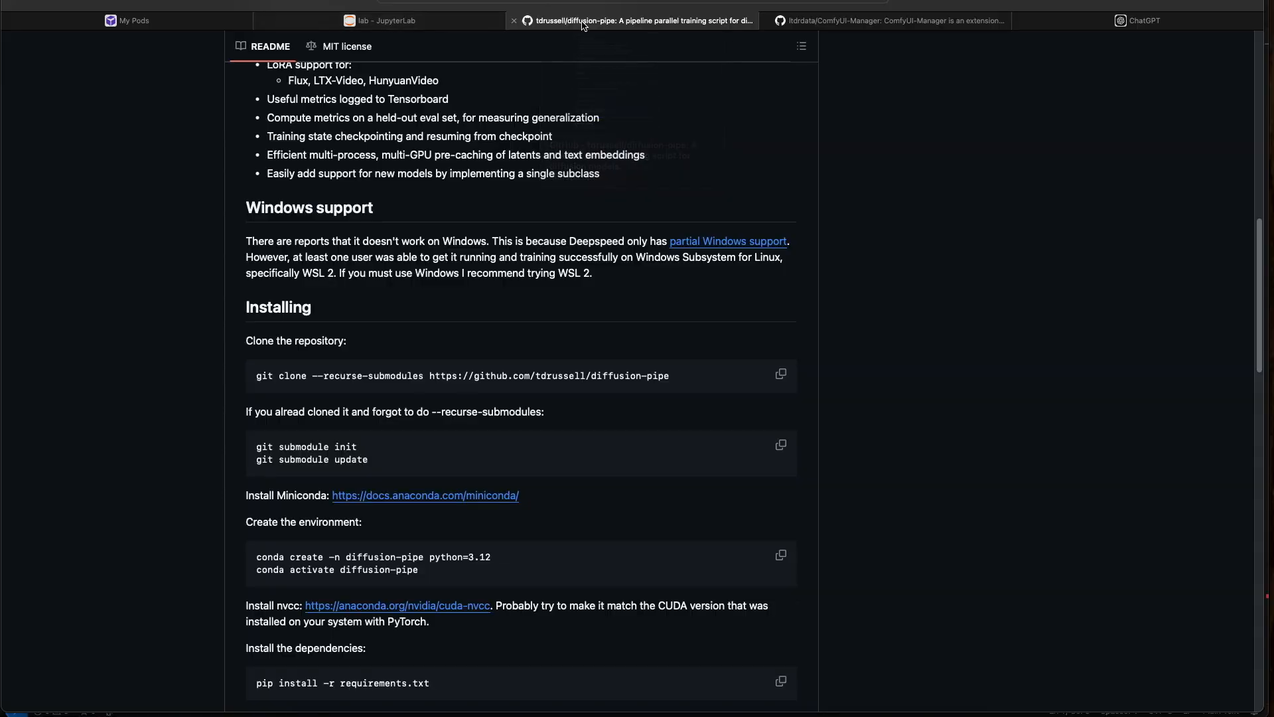
scroll(391, 295, up, 5)
scroll(398, 292, down, 4)
scroll(411, 288, up, 1)
scroll(412, 289, up, 1)
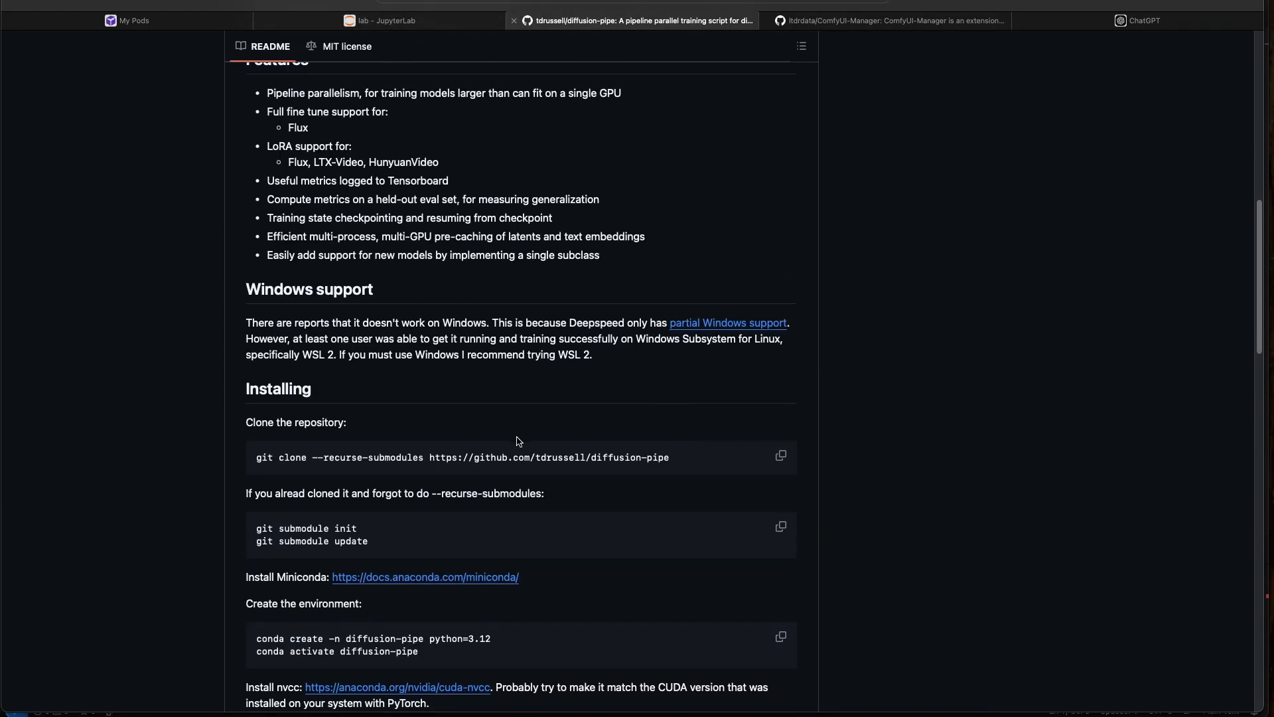
drag(687, 458, 251, 458)
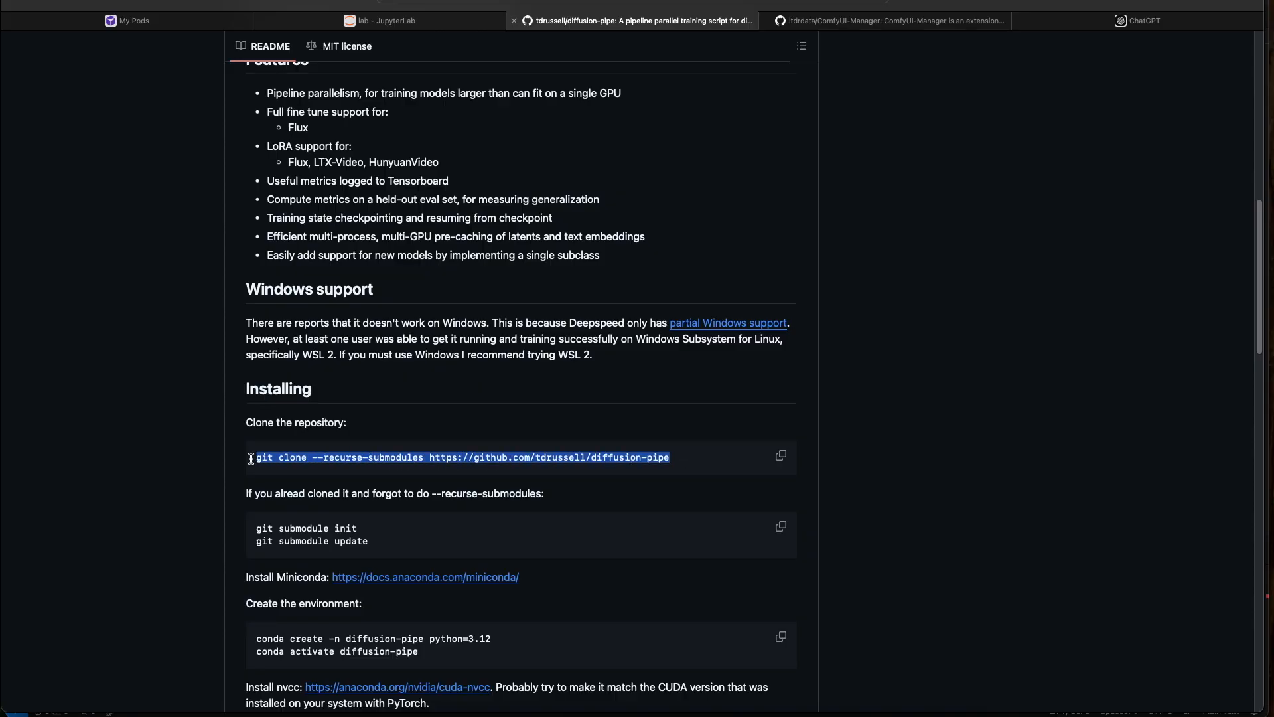
scroll(338, 223, up, 15)
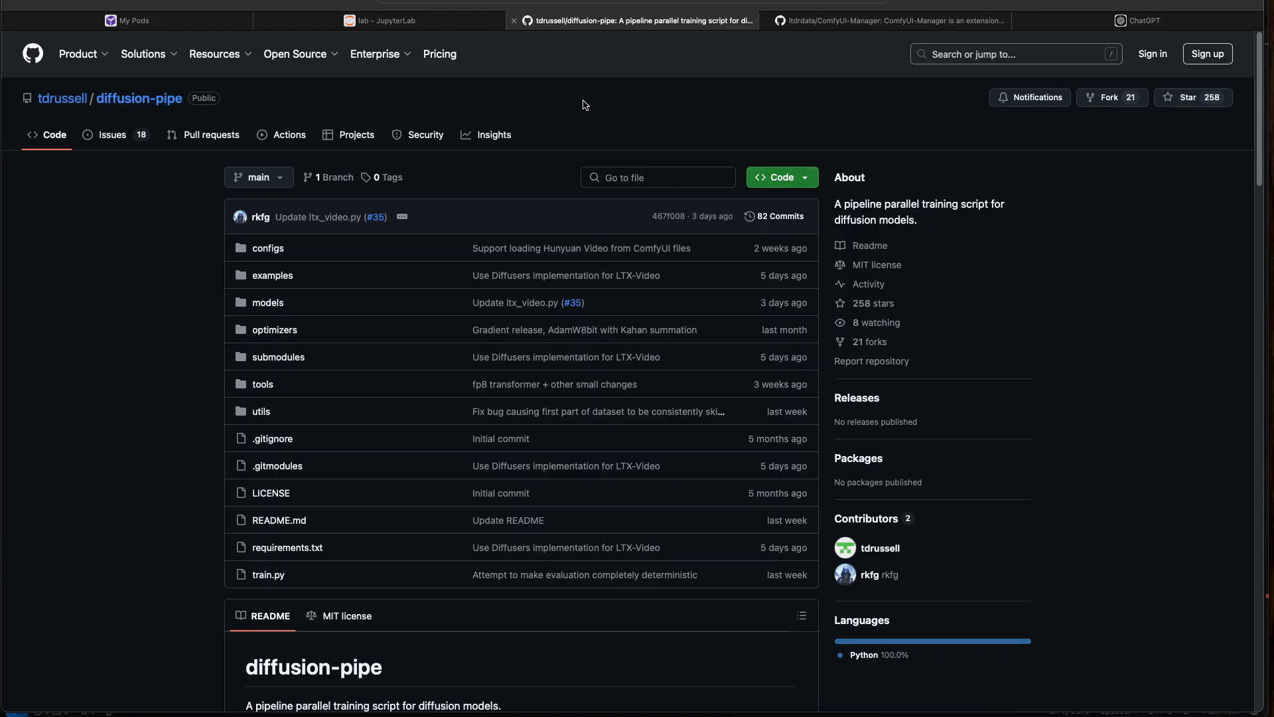
scroll(584, 106, down, 10)
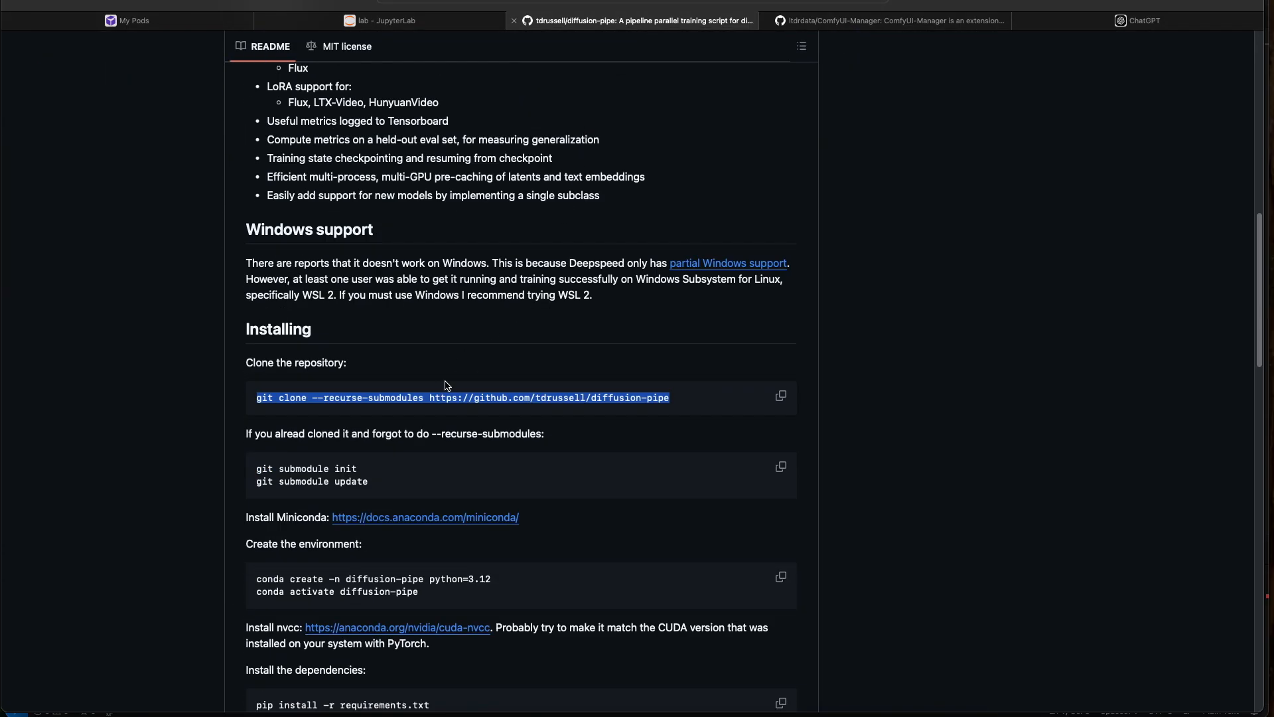
scroll(445, 371, up, 1)
scroll(430, 310, down, 3)
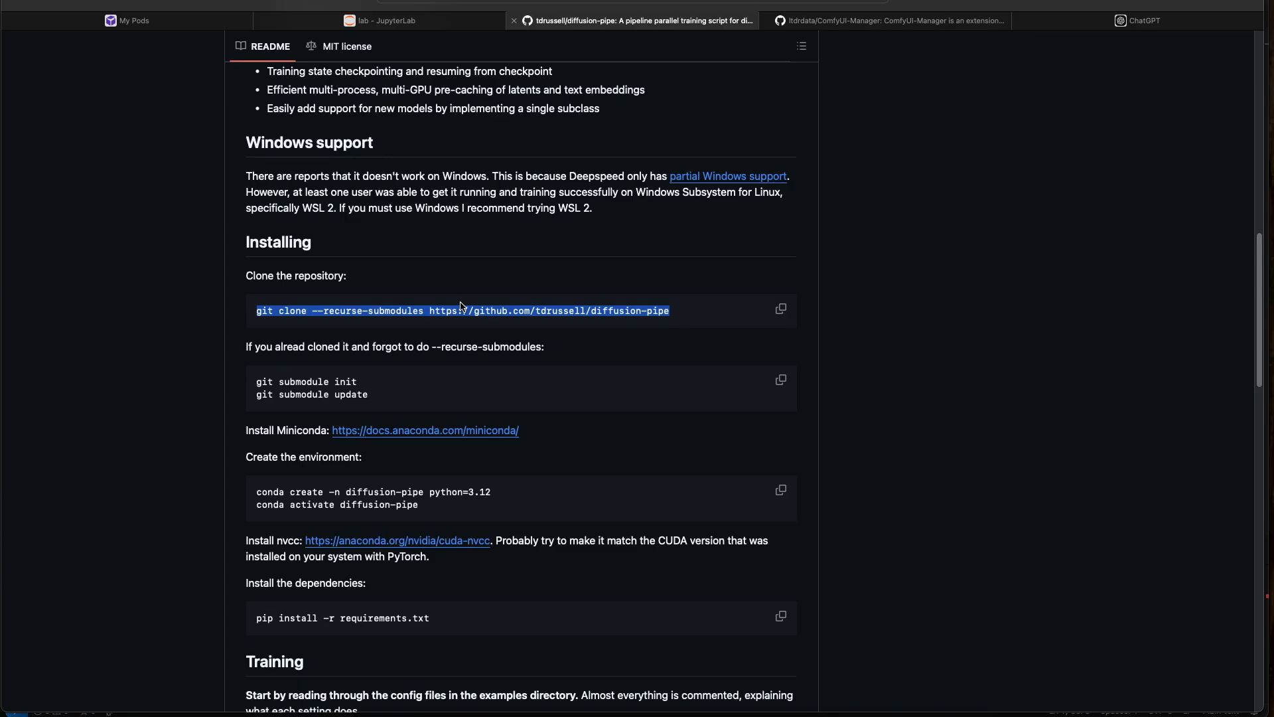
click(781, 309)
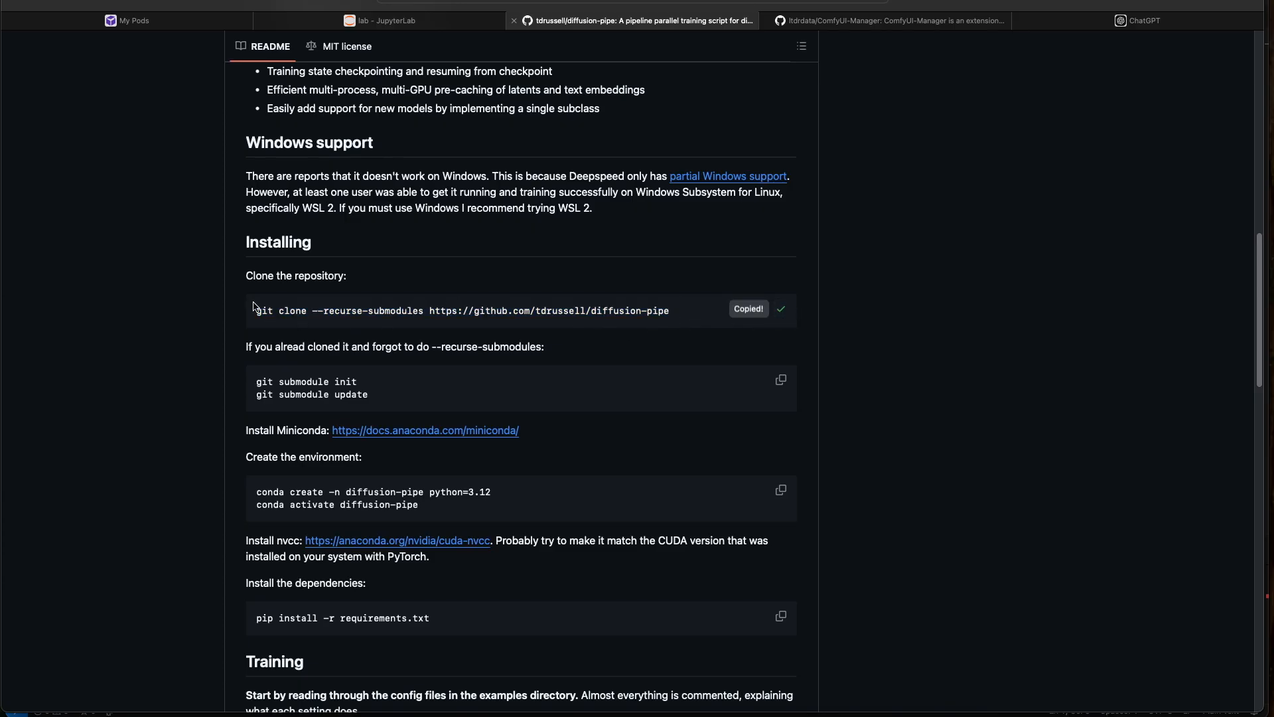
click(388, 20)
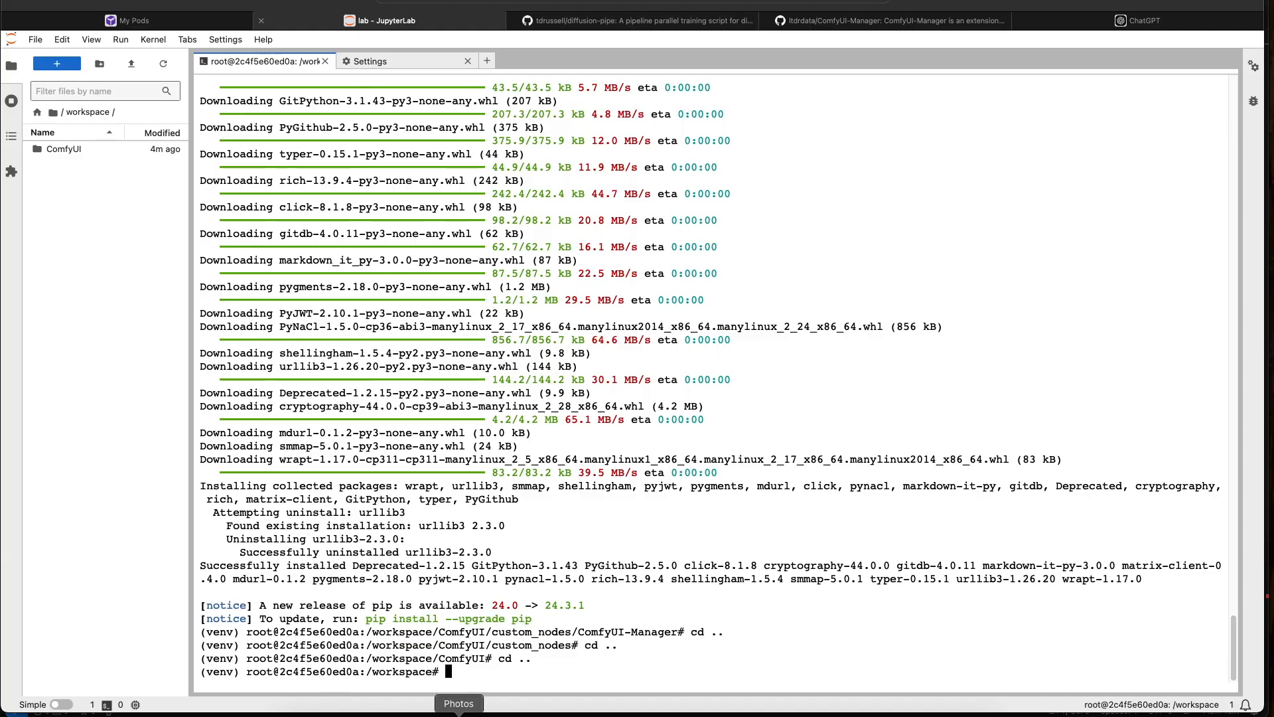
key(super+v)
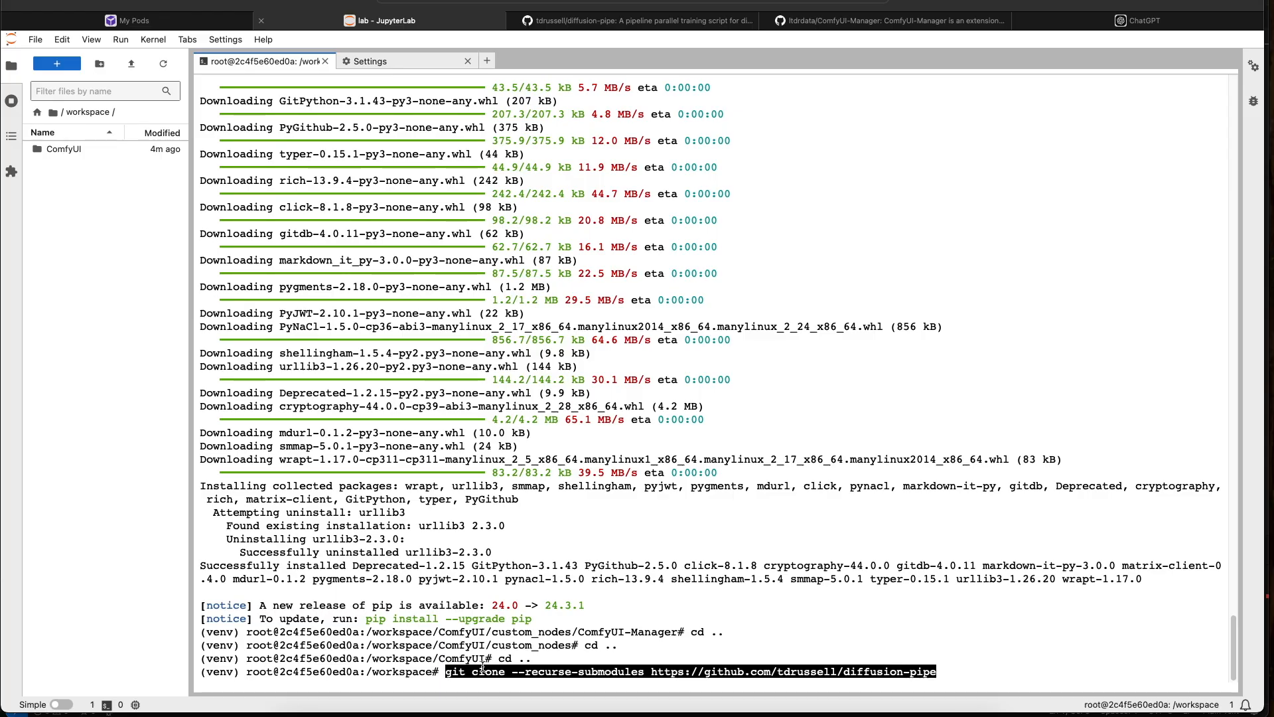
key(Return)
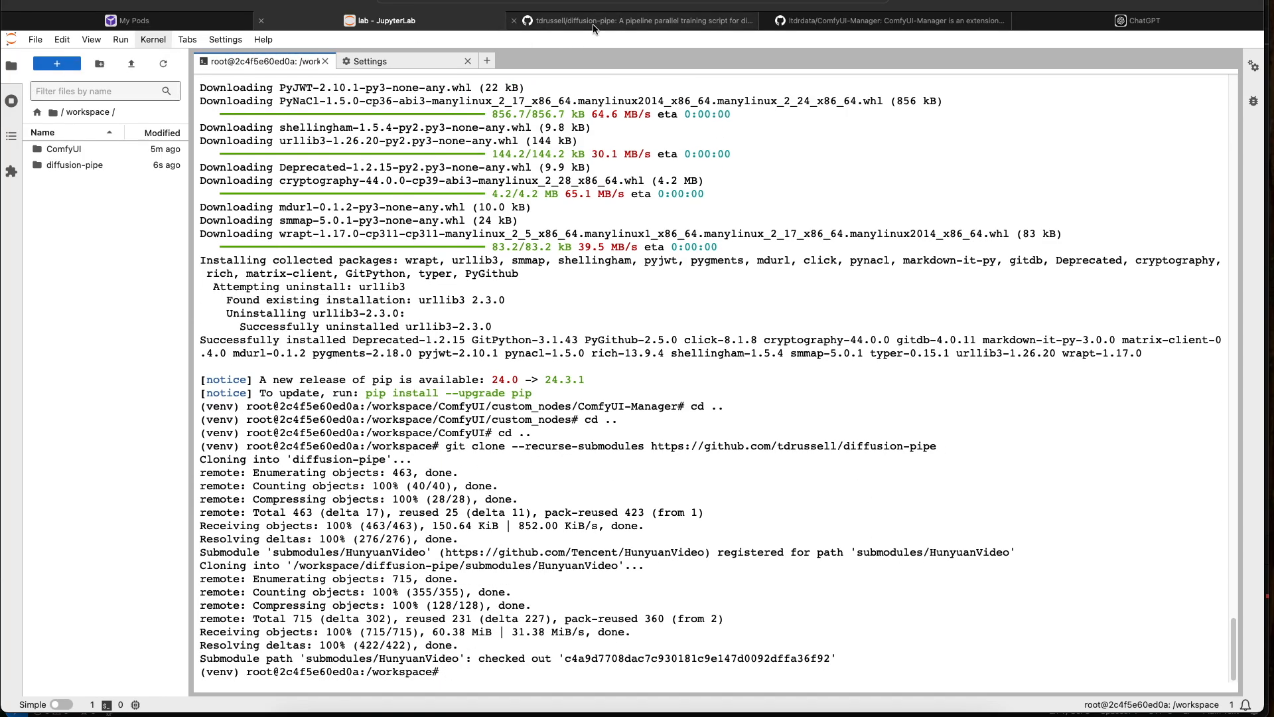
text(cd diffusion-pipe)
key(Return)
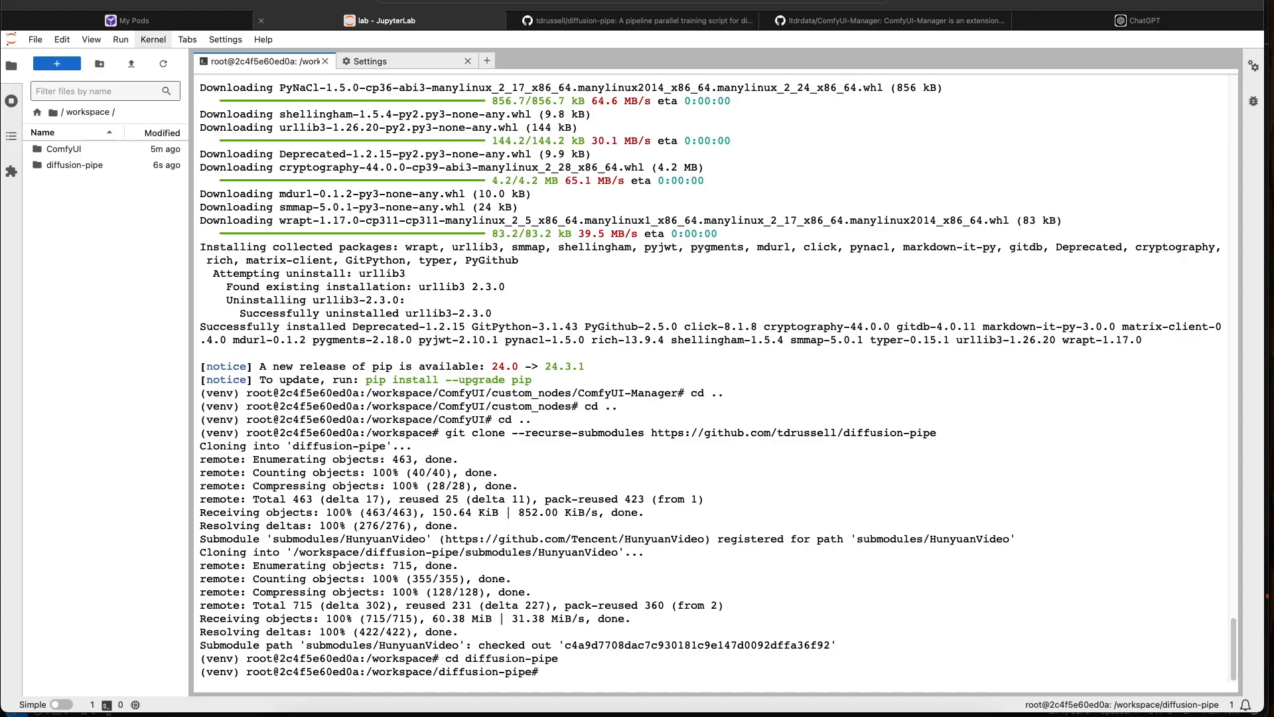
Create a Python virtual environment named venv inside diffusion-pipe and list the folder's contents
text(python -m venv venv)
key(Return)
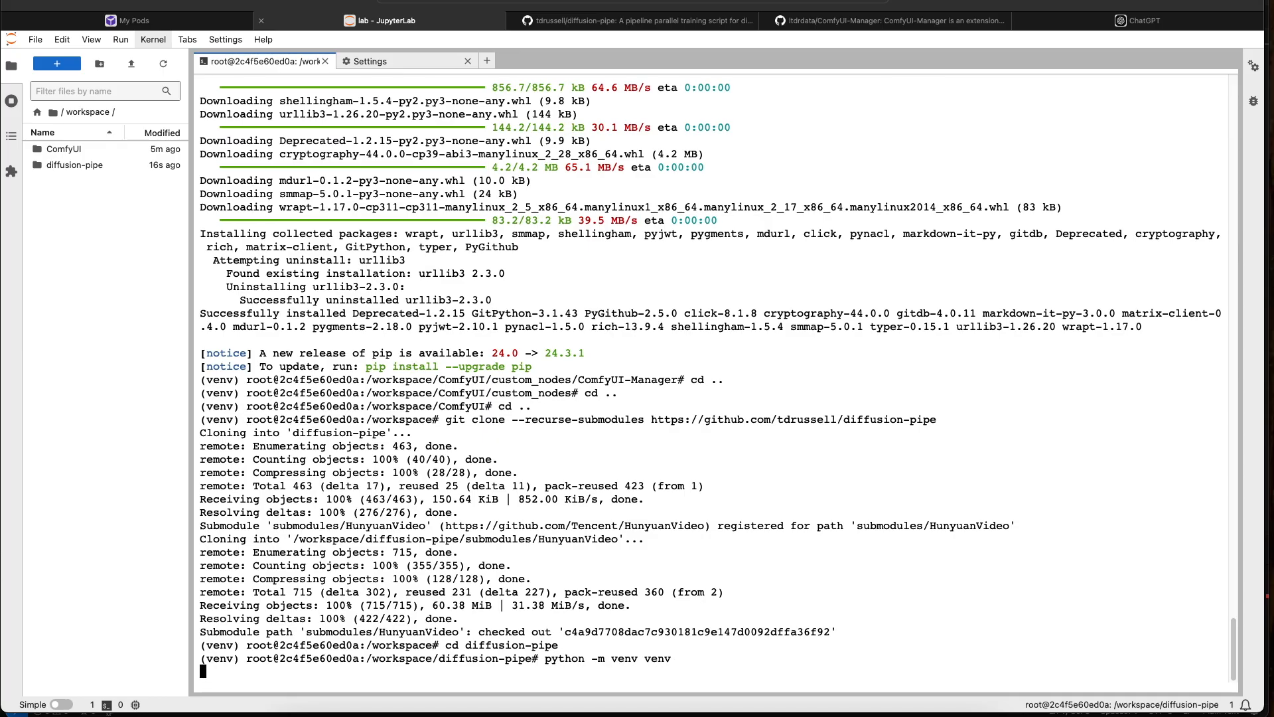
text(ls)
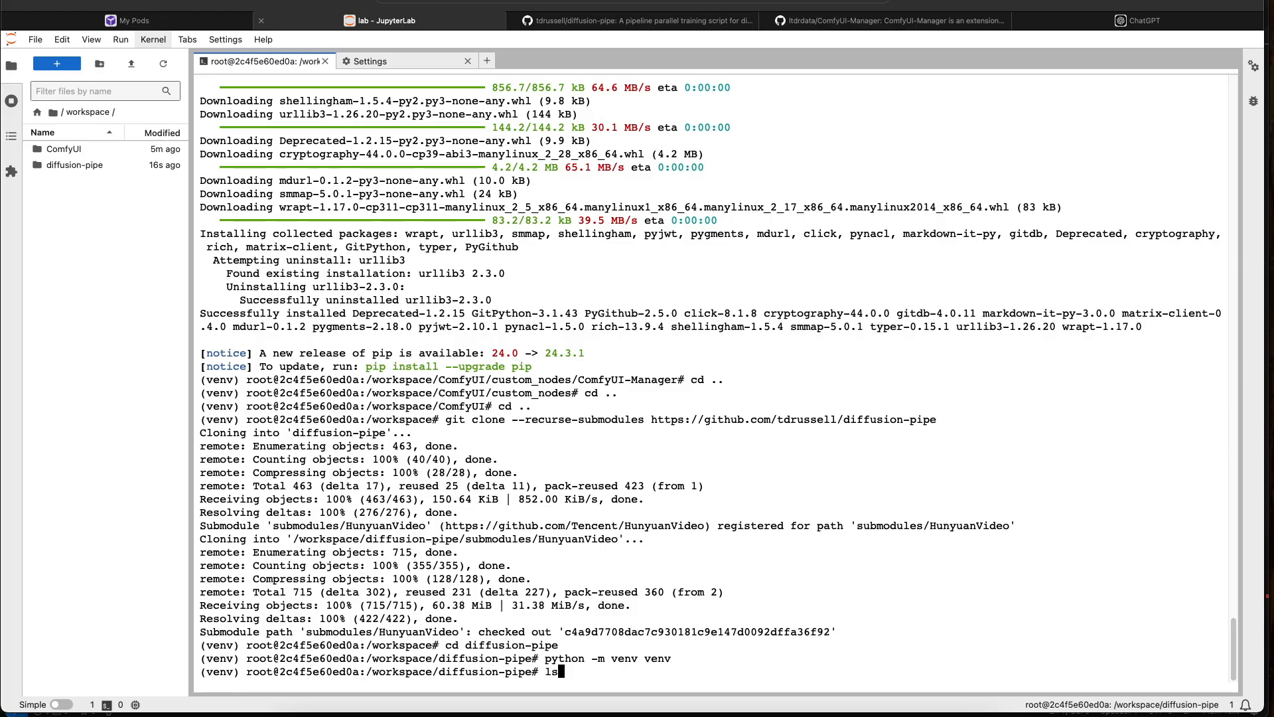
key(Return)
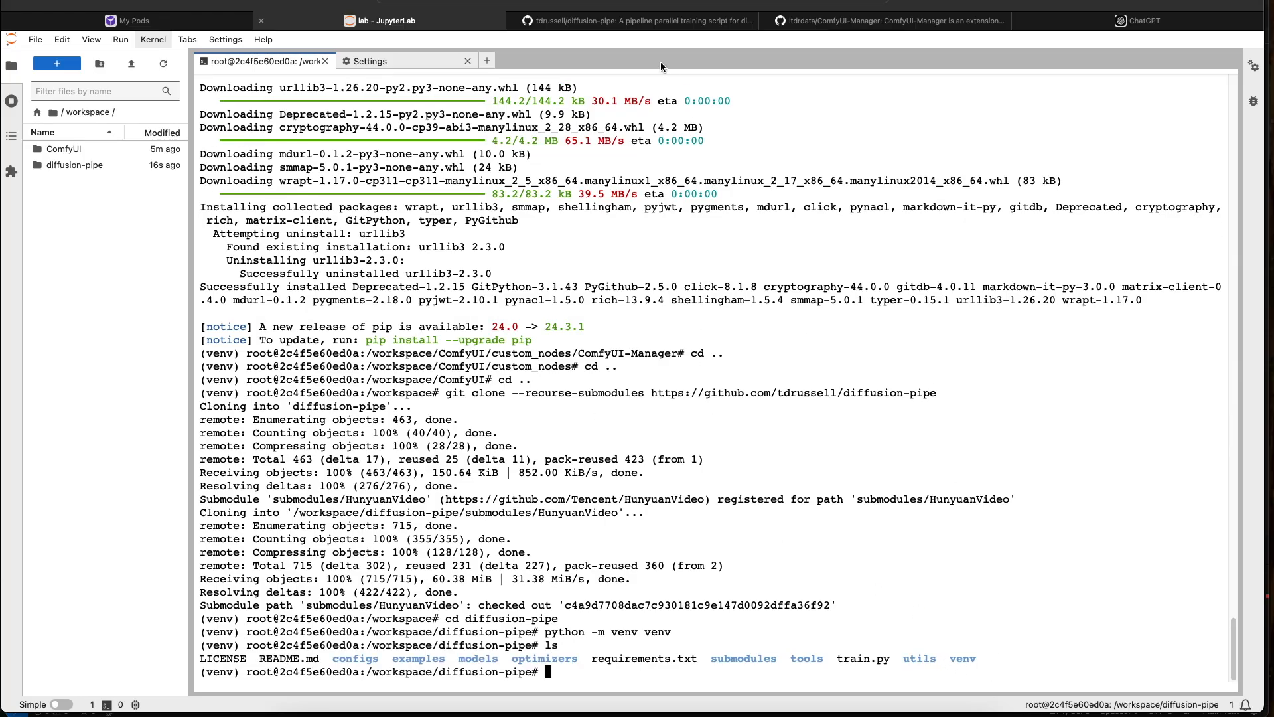
Examine the conda environment creation commands and the nvcc requirement in the Installing section of the diffusion-pipe README on GitHub
click(644, 21)
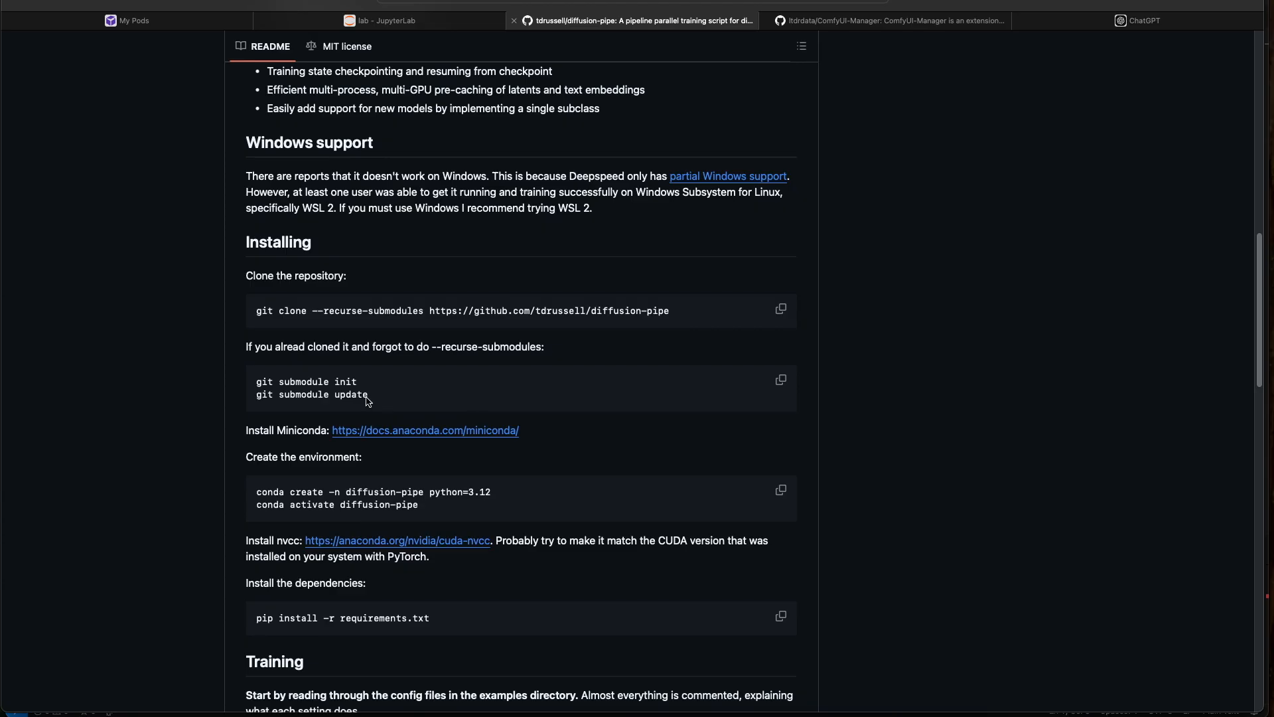
scroll(375, 411, down, 2)
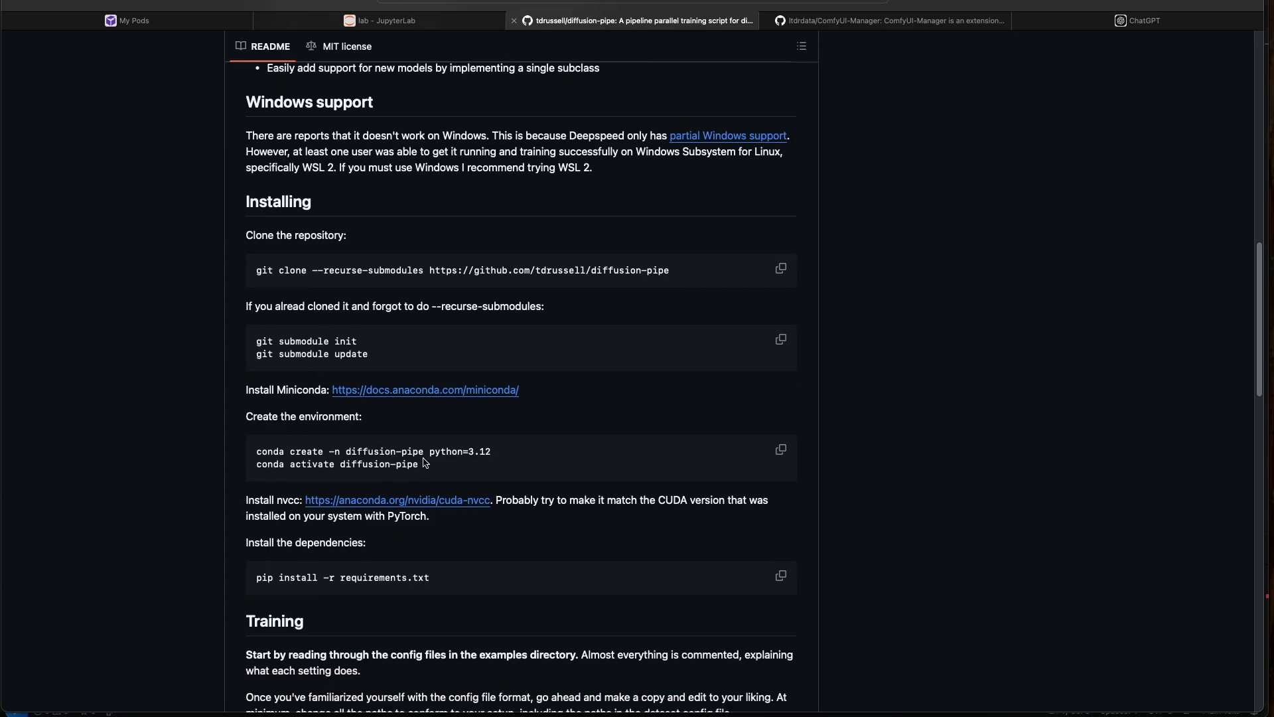
drag(422, 468, 258, 450)
click(269, 453)
drag(423, 467, 257, 449)
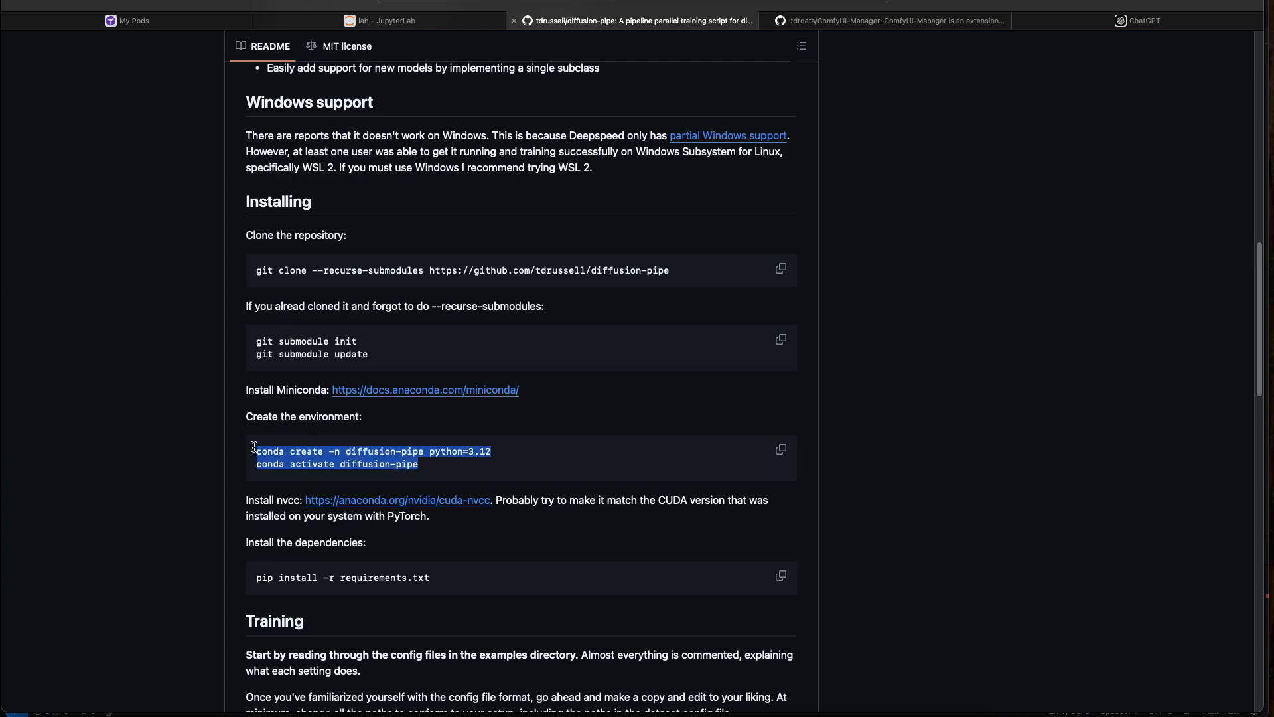
click(351, 463)
drag(425, 468, 258, 450)
click(314, 460)
drag(425, 468, 258, 449)
click(383, 454)
drag(424, 468, 247, 451)
click(405, 462)
drag(427, 465, 258, 451)
click(282, 453)
drag(429, 473, 258, 449)
click(353, 463)
drag(426, 472, 246, 452)
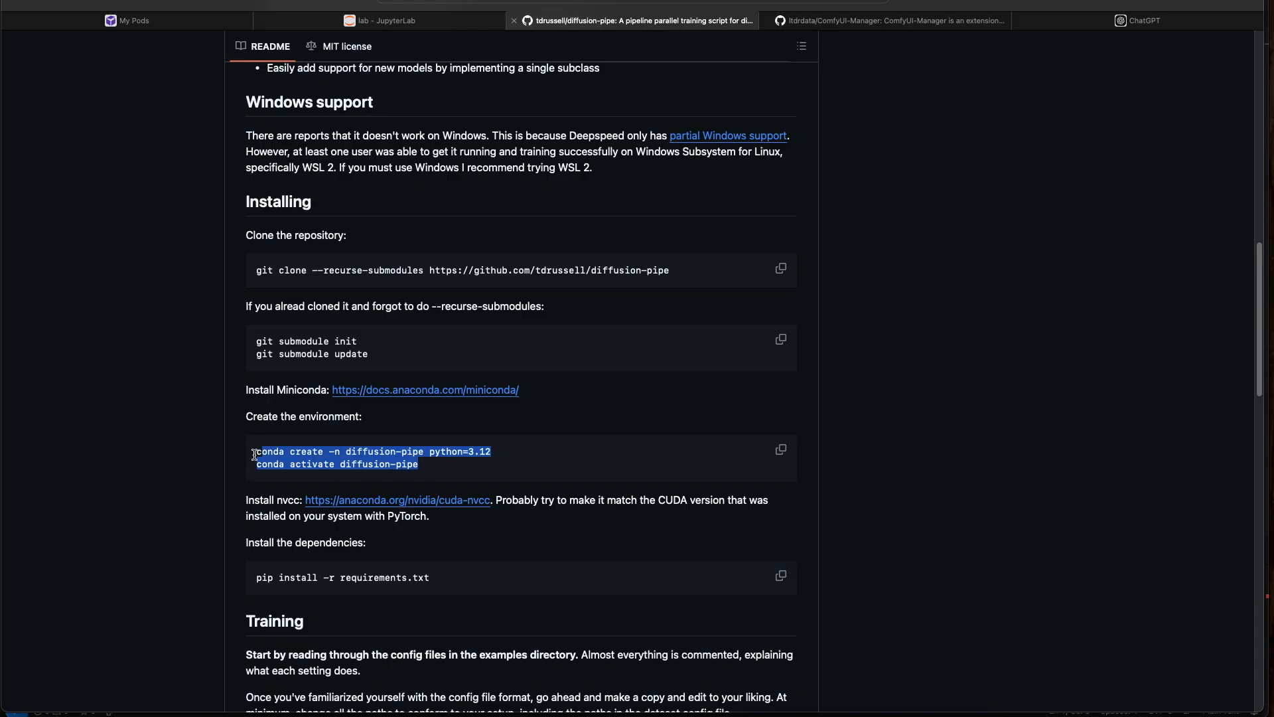
click(315, 461)
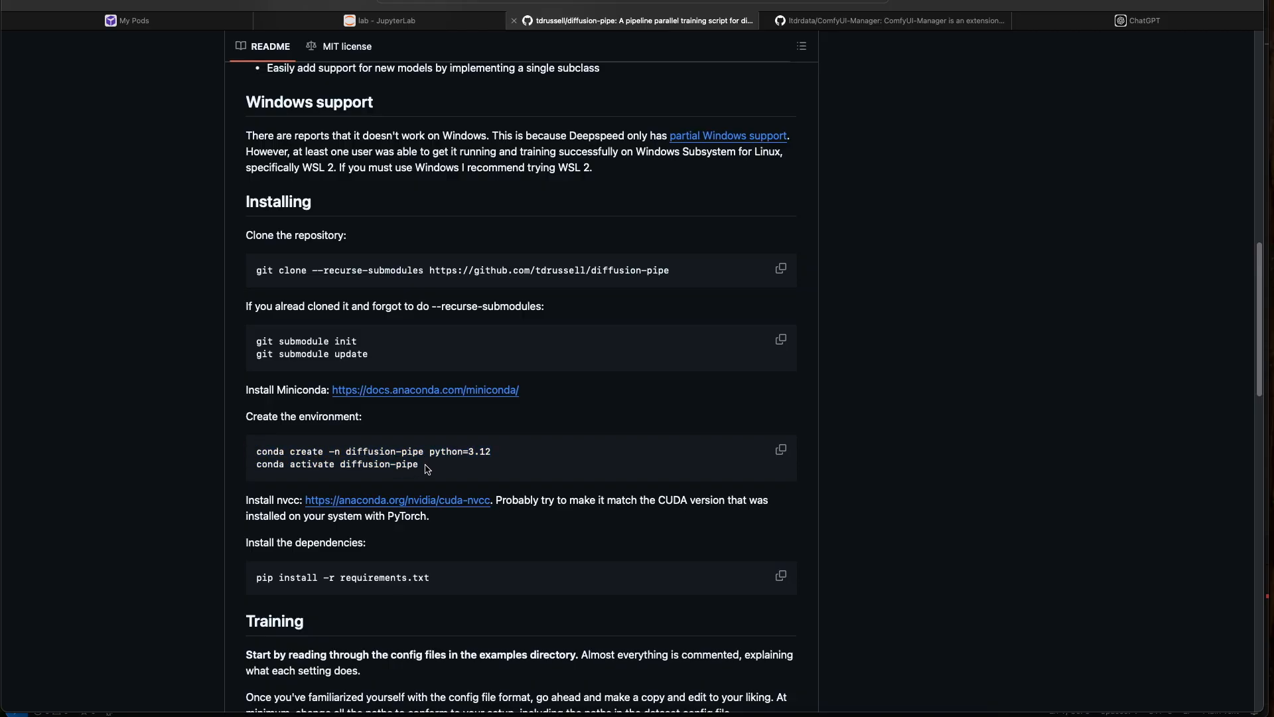
drag(428, 471, 251, 451)
click(346, 454)
drag(426, 472, 256, 450)
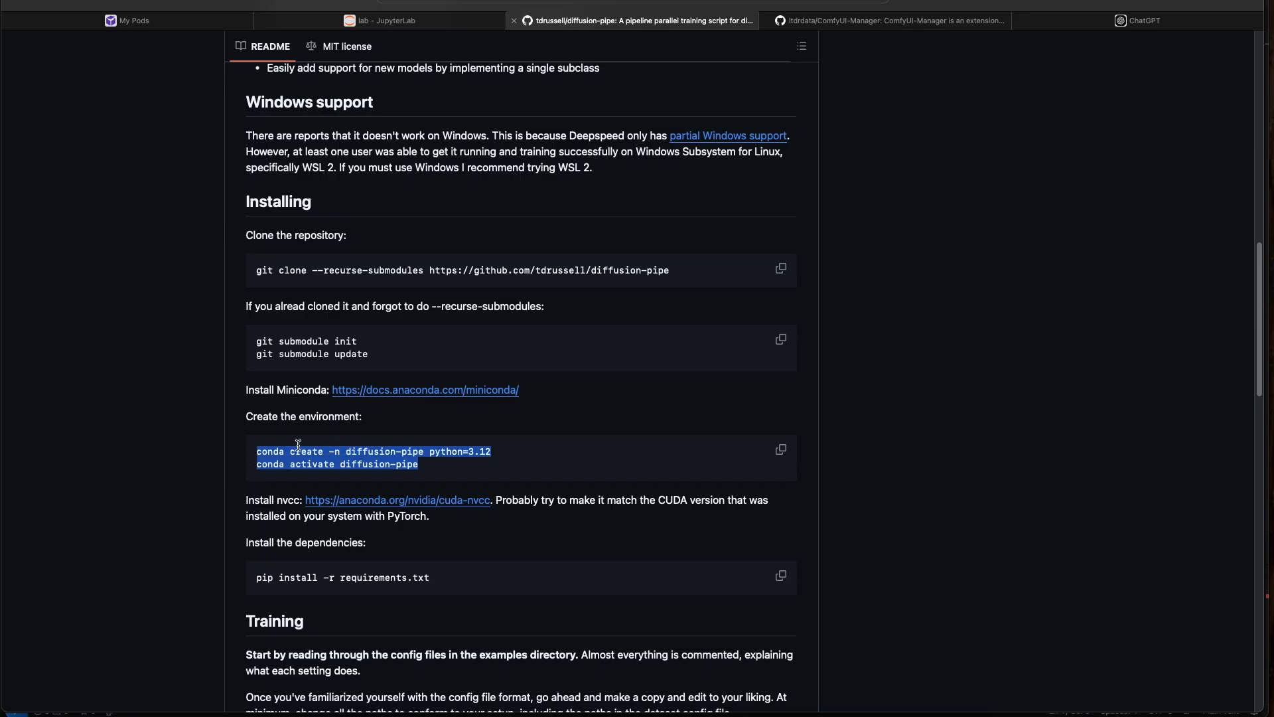
click(287, 452)
drag(444, 466, 252, 450)
click(350, 454)
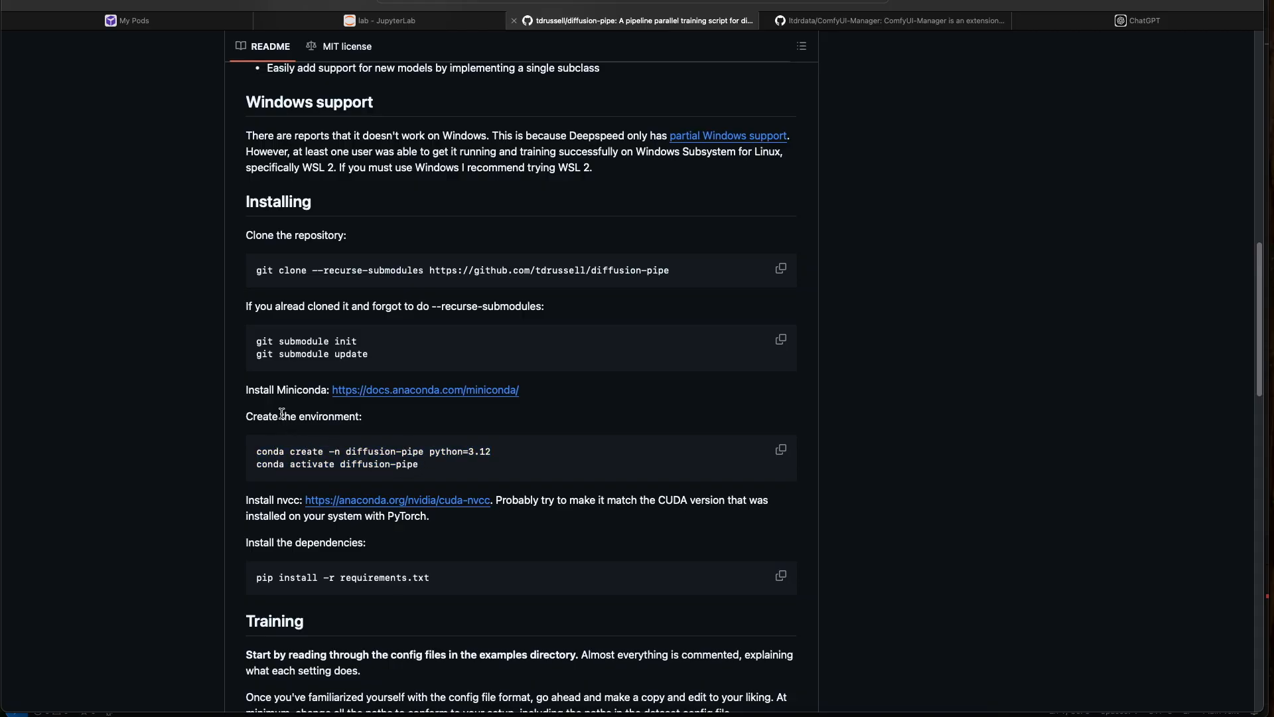
scroll(284, 418, down, 1)
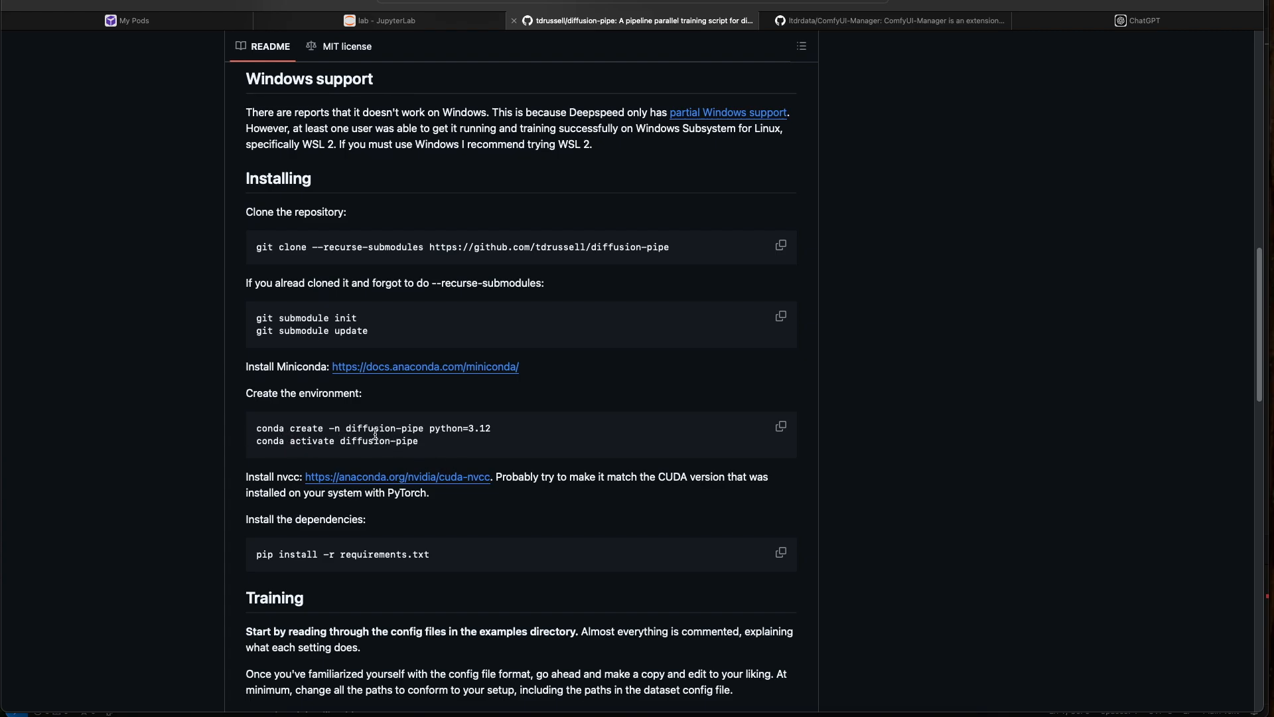
scroll(388, 435, down, 1)
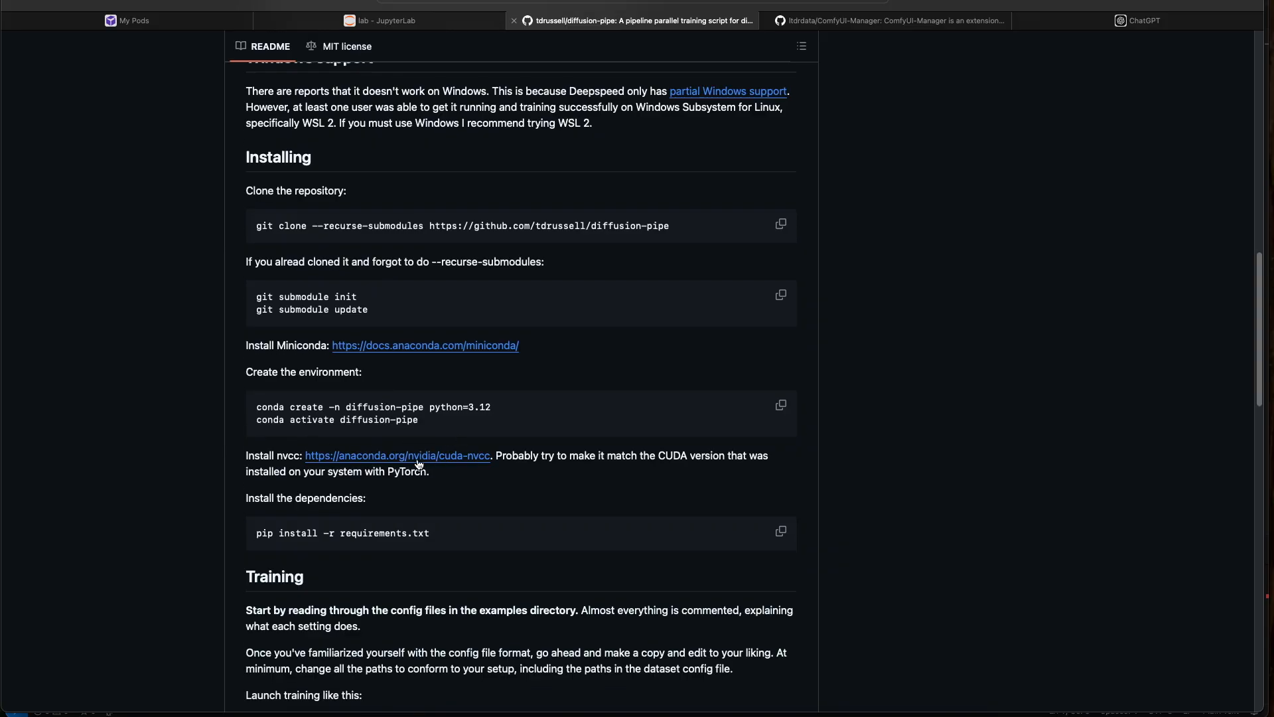
Open the README's Anaconda cuda-nvcc link in a new tab and examine the conda install commands for each CUDA version
right_click(361, 462)
click(233, 444)
drag(257, 412, 351, 411)
click(368, 423)
right_click(348, 463)
click(387, 467)
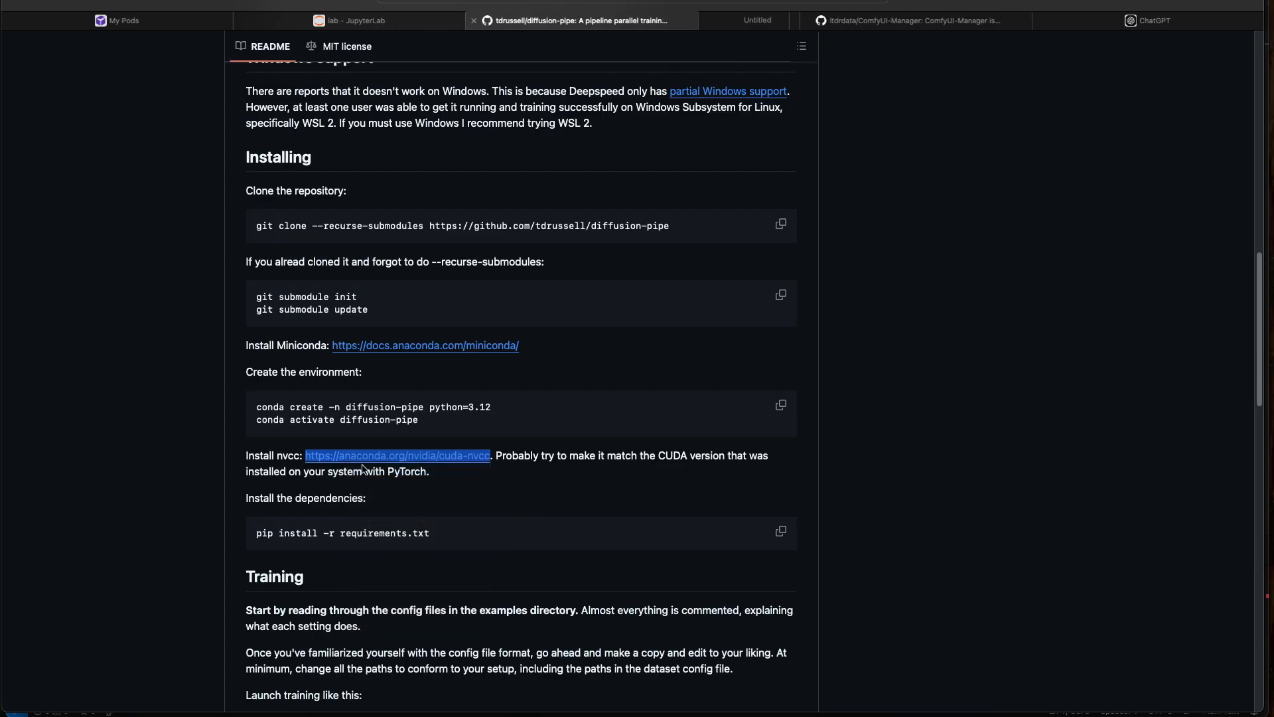
click(744, 21)
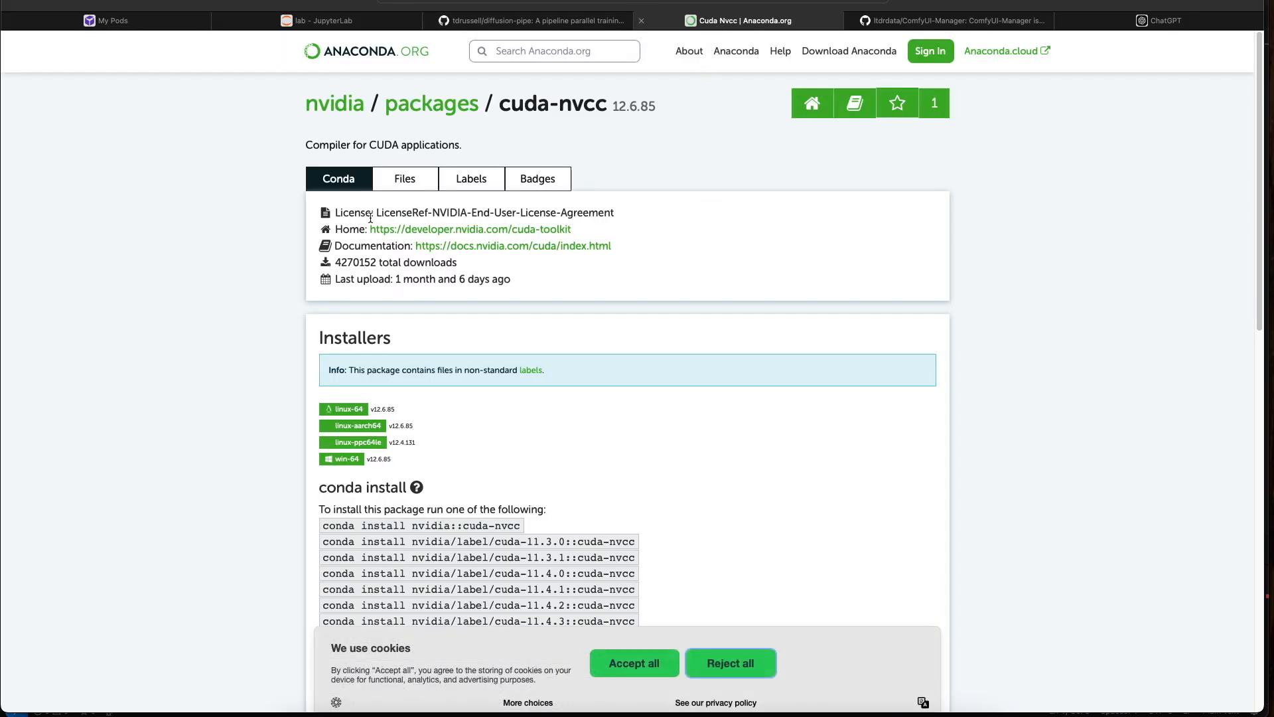
scroll(371, 219, down, 9)
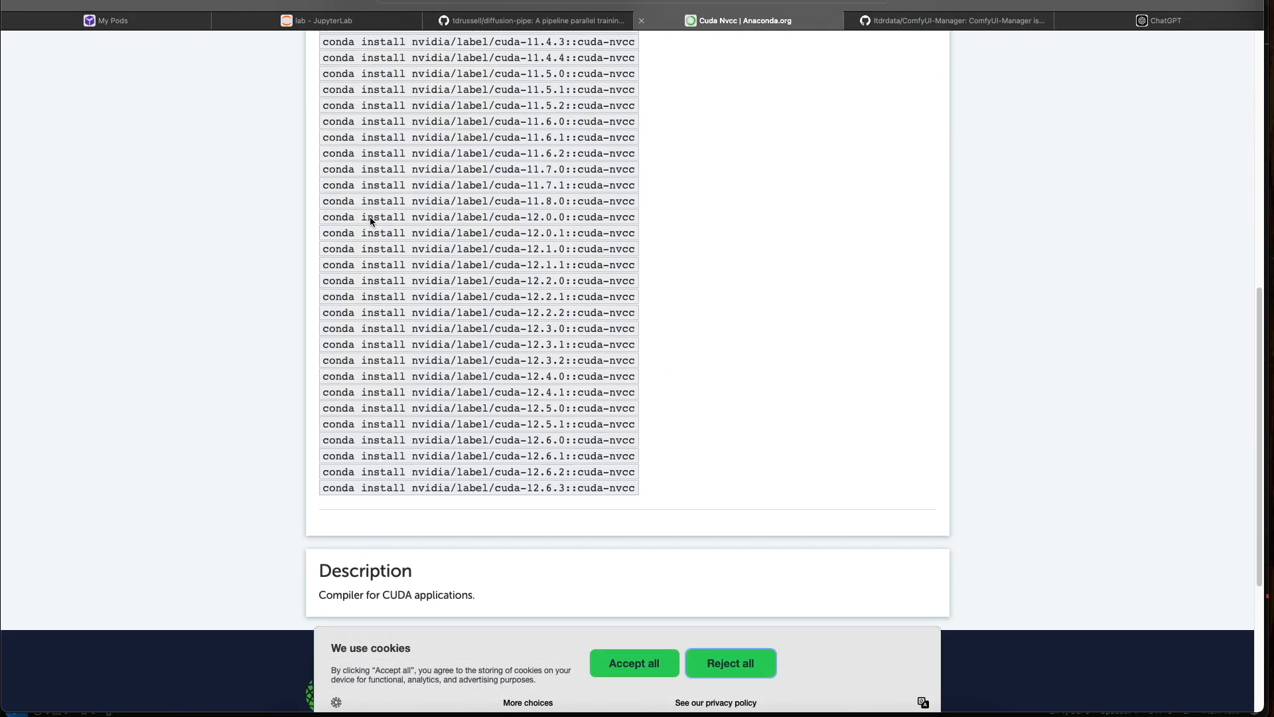
scroll(370, 219, up, 2)
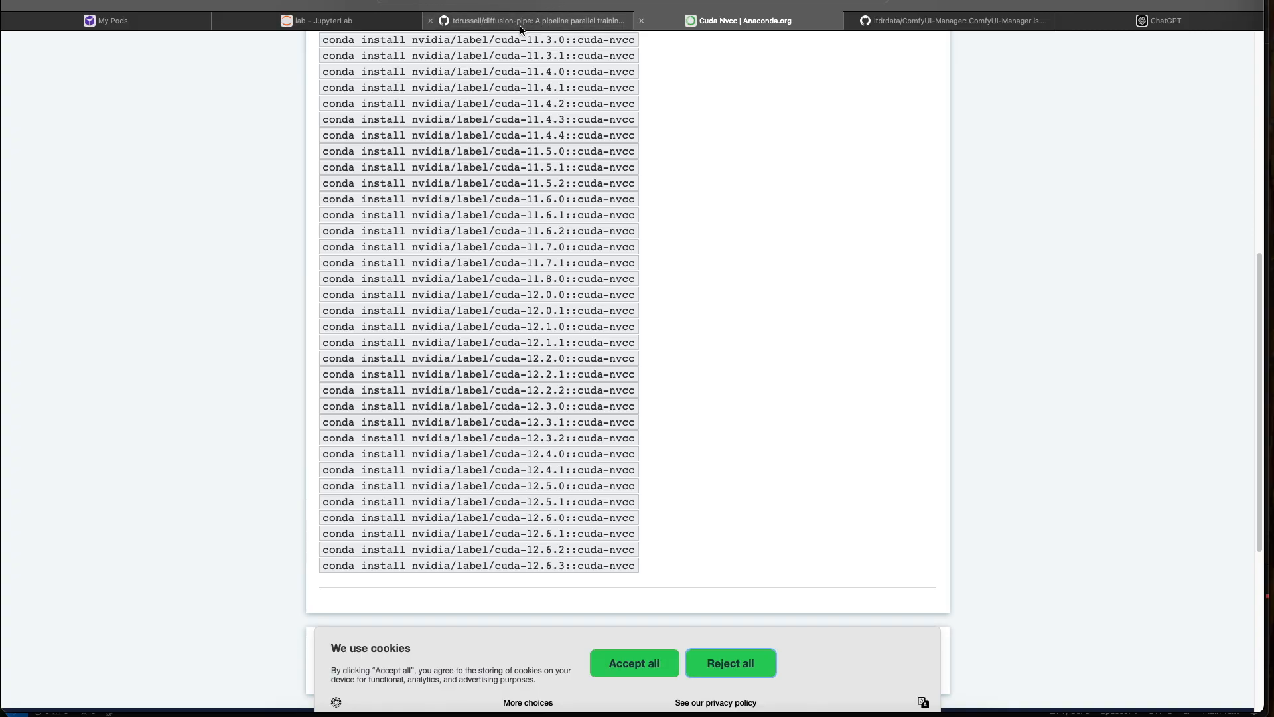
Search the web for "check nvcc version" in place of the Anaconda page
click(534, 20)
click(340, 25)
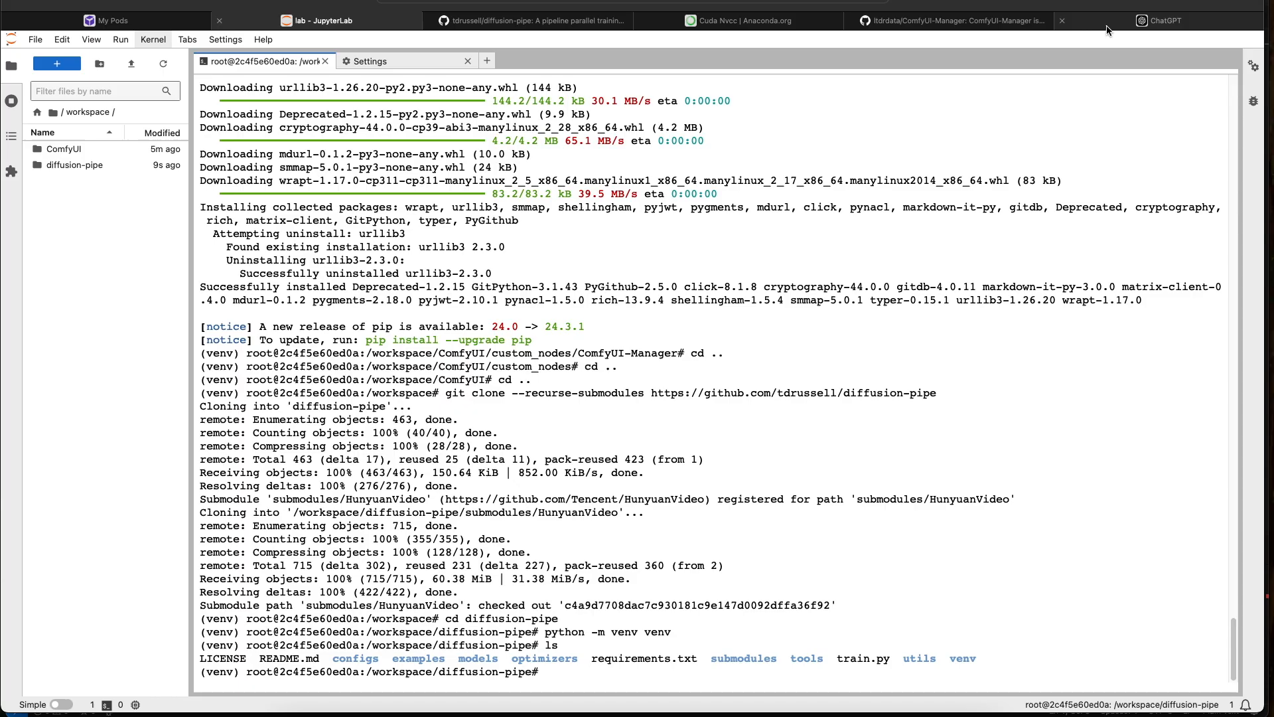
click(730, 21)
click(663, 4)
text(check nvcc version)
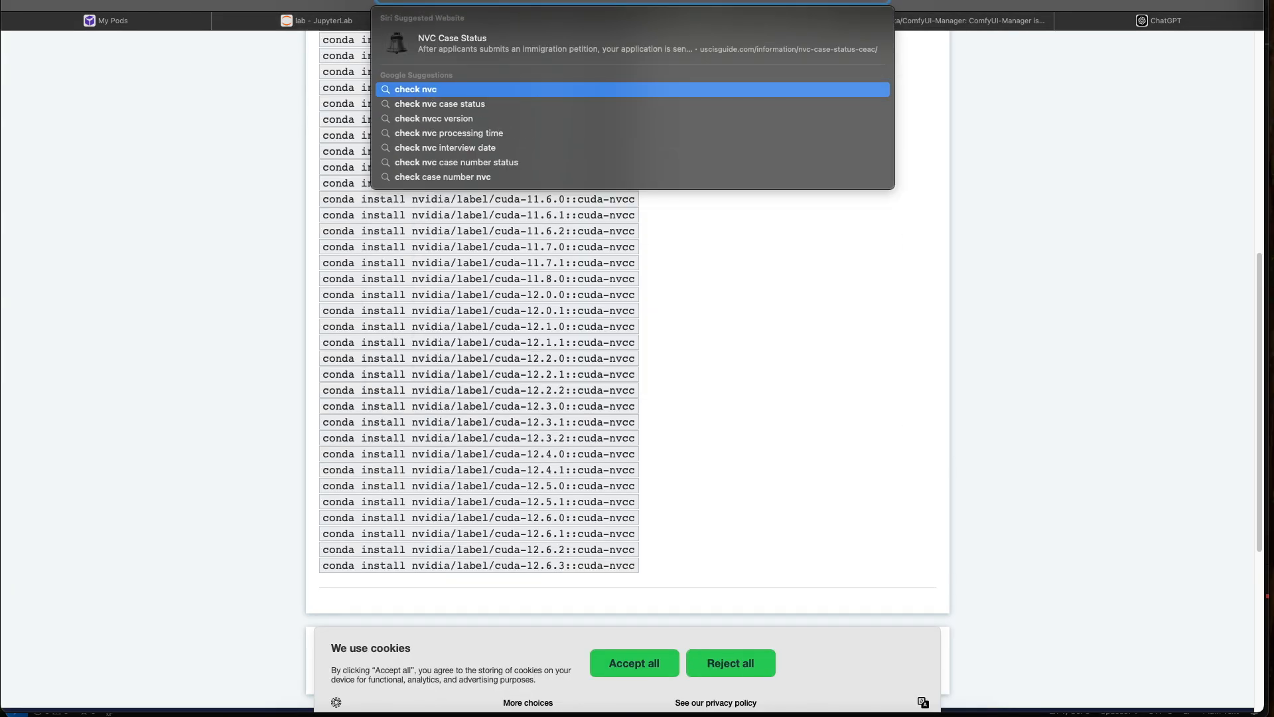
key(Return)
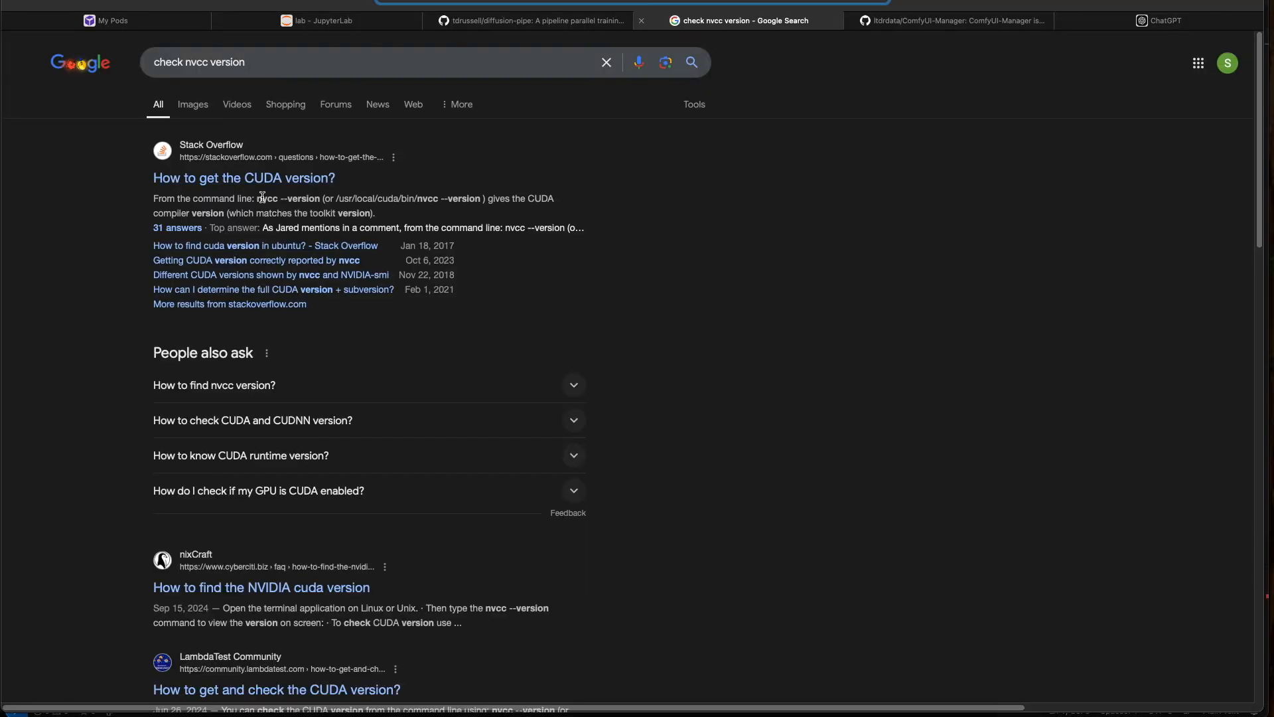
Check the installed CUDA compiler version in the JupyterLab terminal with nvcc --version
click(326, 26)
text(nvcc)
key(BackSpace)
key(BackSpace)
text(--version)
key(Return)
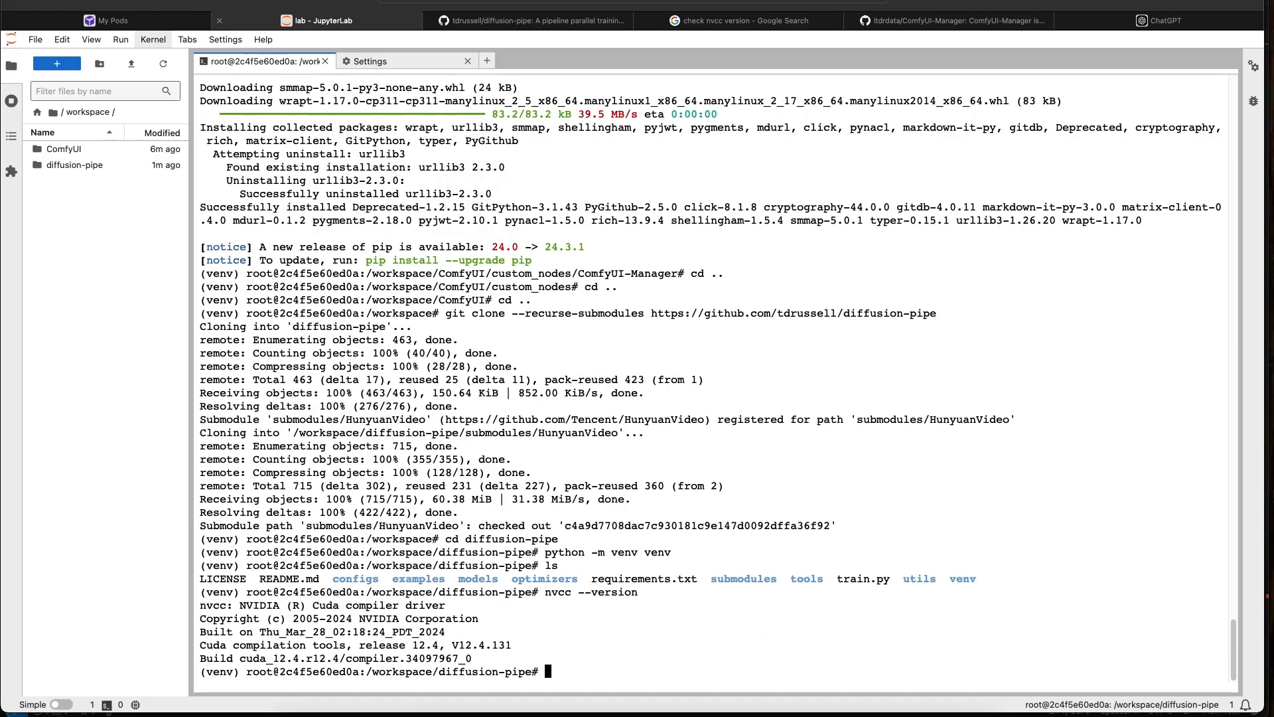
drag(478, 654, 181, 607)
click(546, 673)
Look up the dependency command in the diffusion-pipe README and try to run pip install -r requirements.txt in the JupyterLab terminal
click(582, 22)
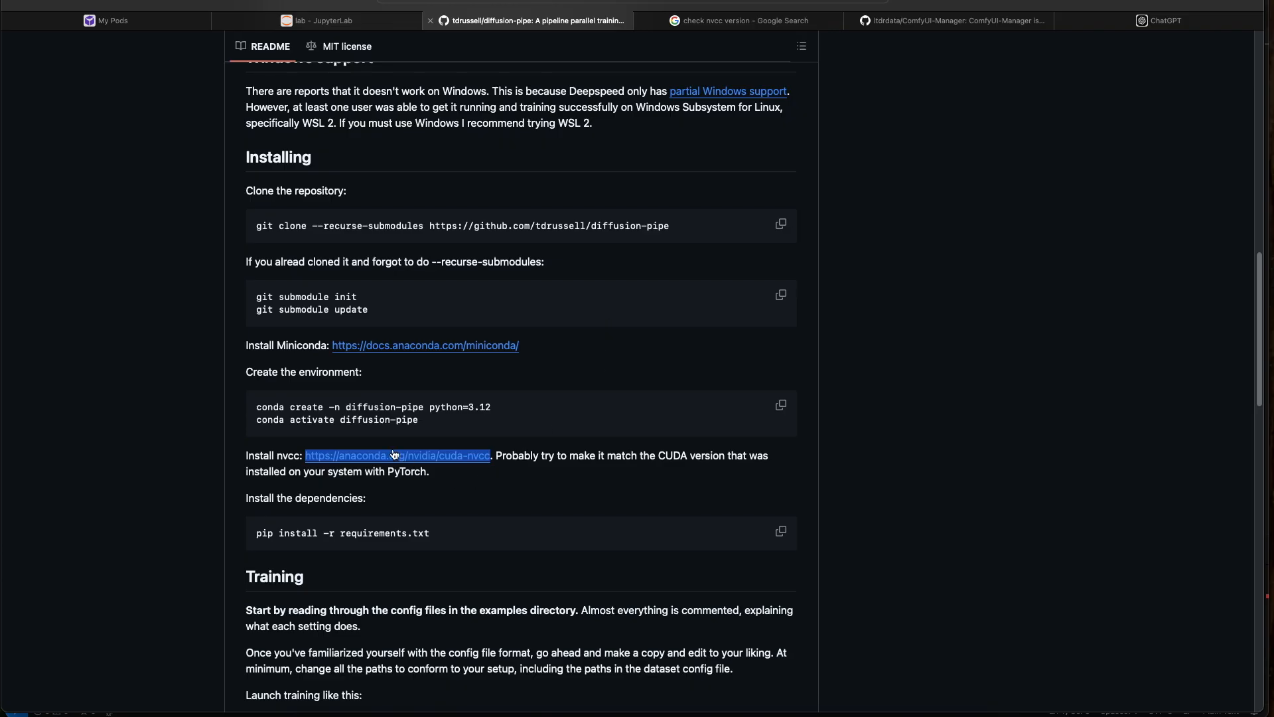
scroll(252, 309, down, 5)
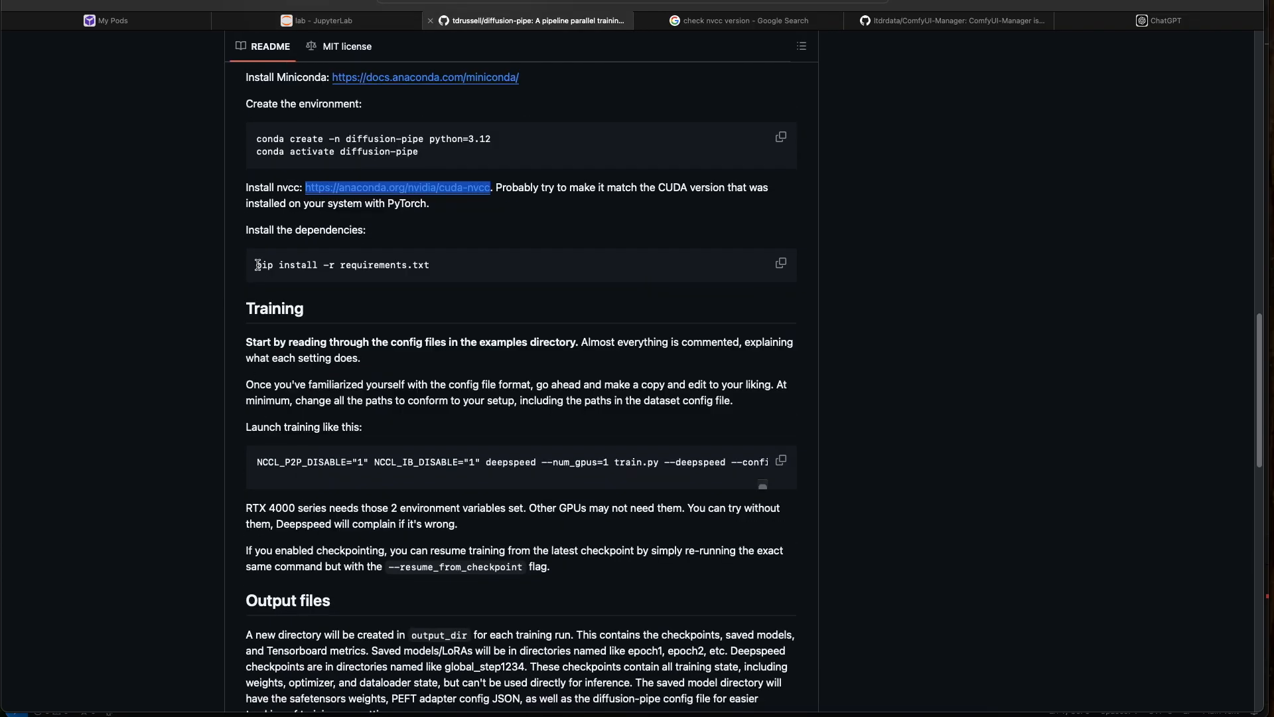
click(299, 22)
text(pip install -r i)
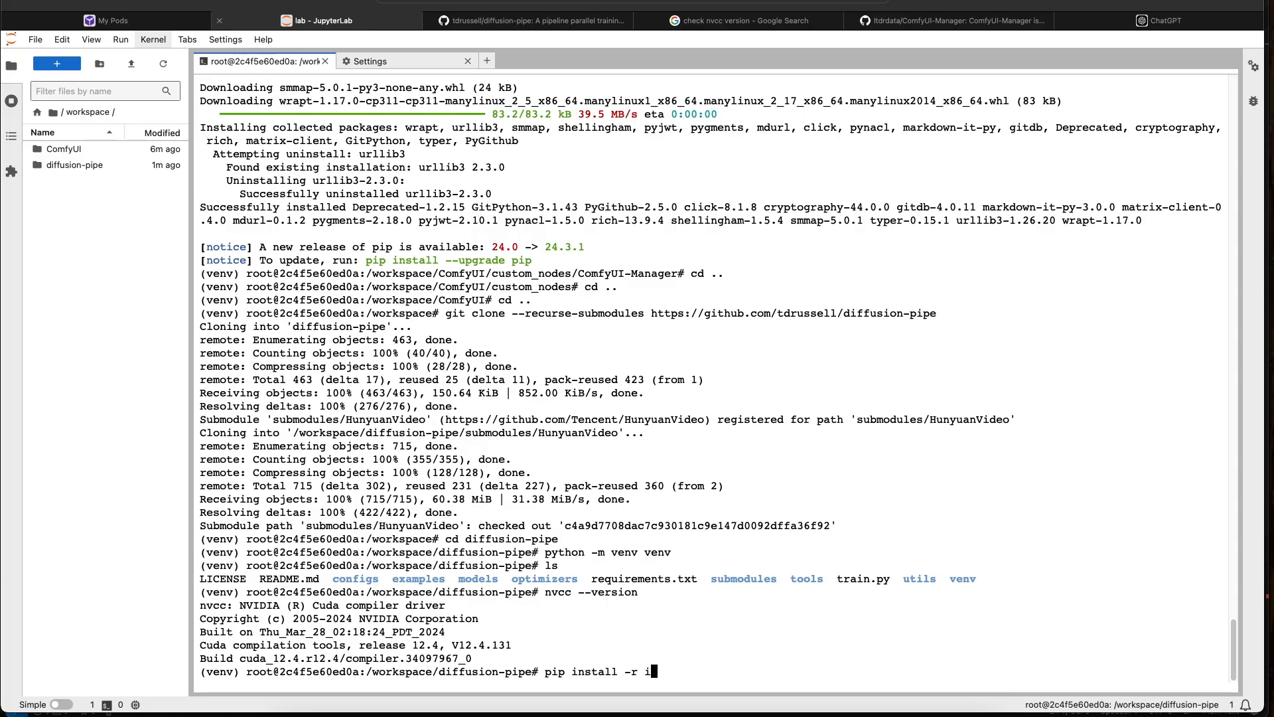
key(BackSpace)
text(requirements.txt)
key(Return)
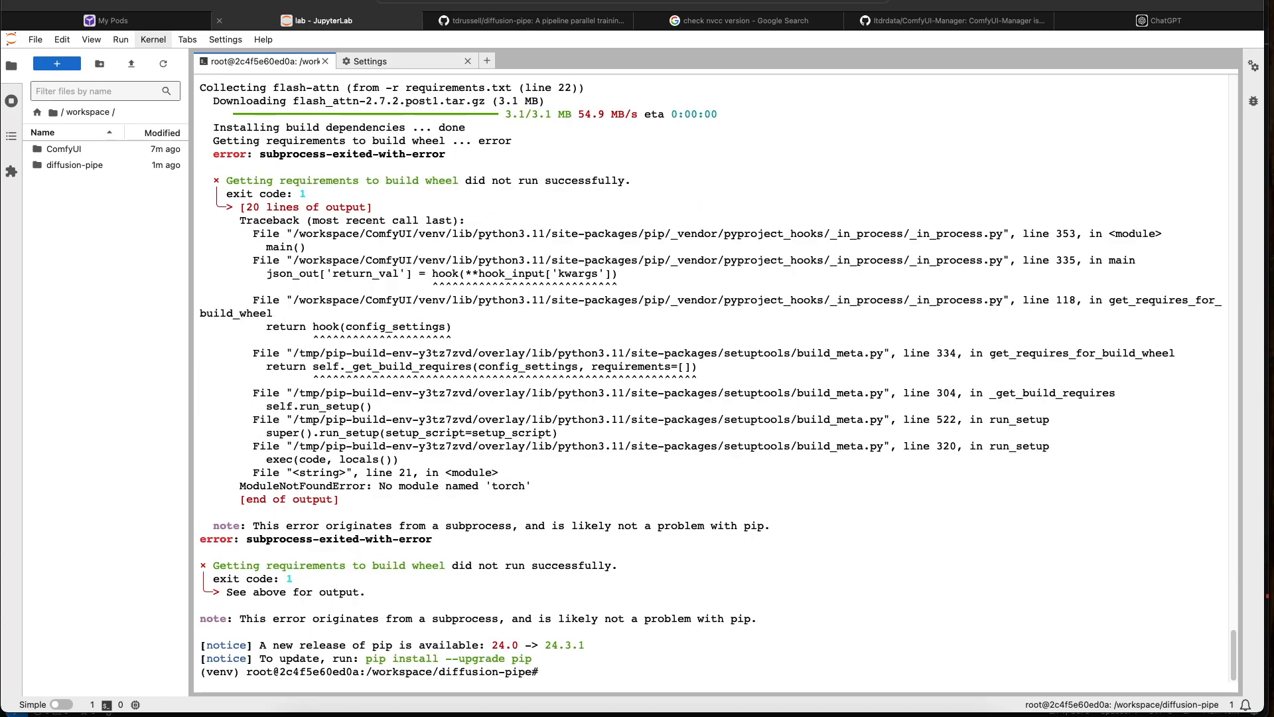
Examine the module error in the pip output and check the README's Installing section for PyTorch instructions
drag(535, 485, 373, 486)
click(550, 22)
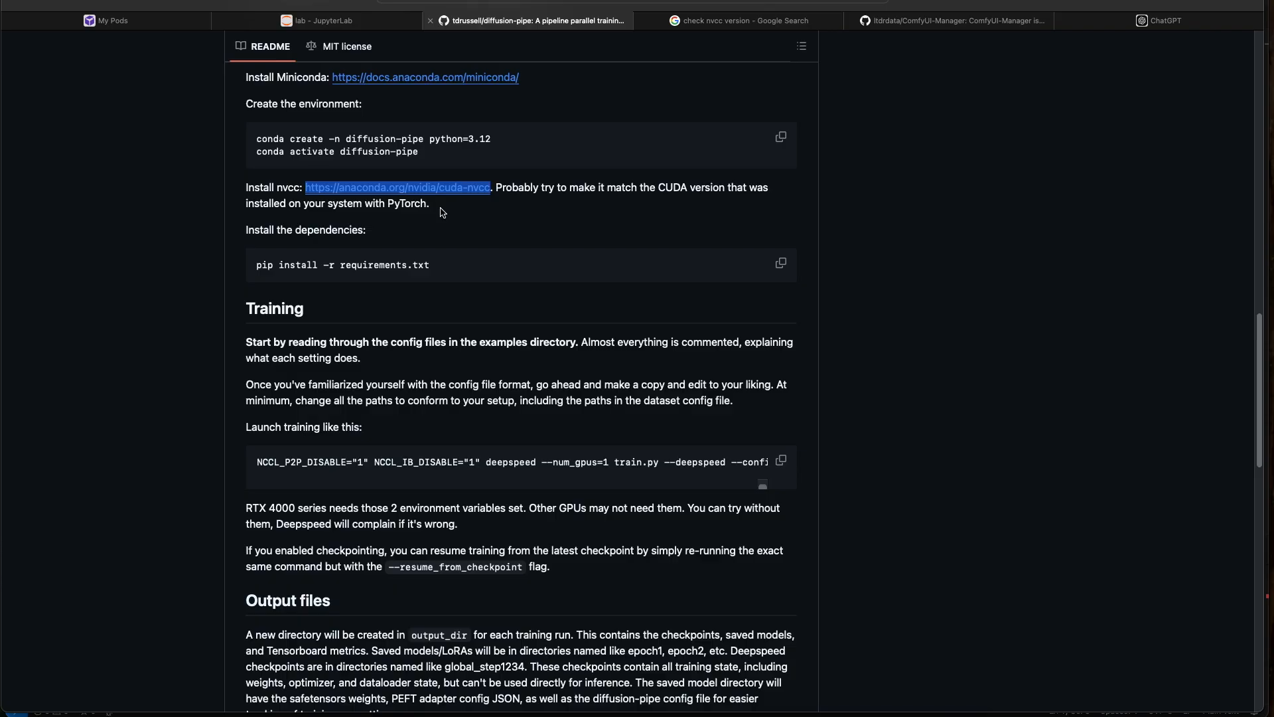
scroll(431, 214, up, 3)
scroll(319, 240, up, 3)
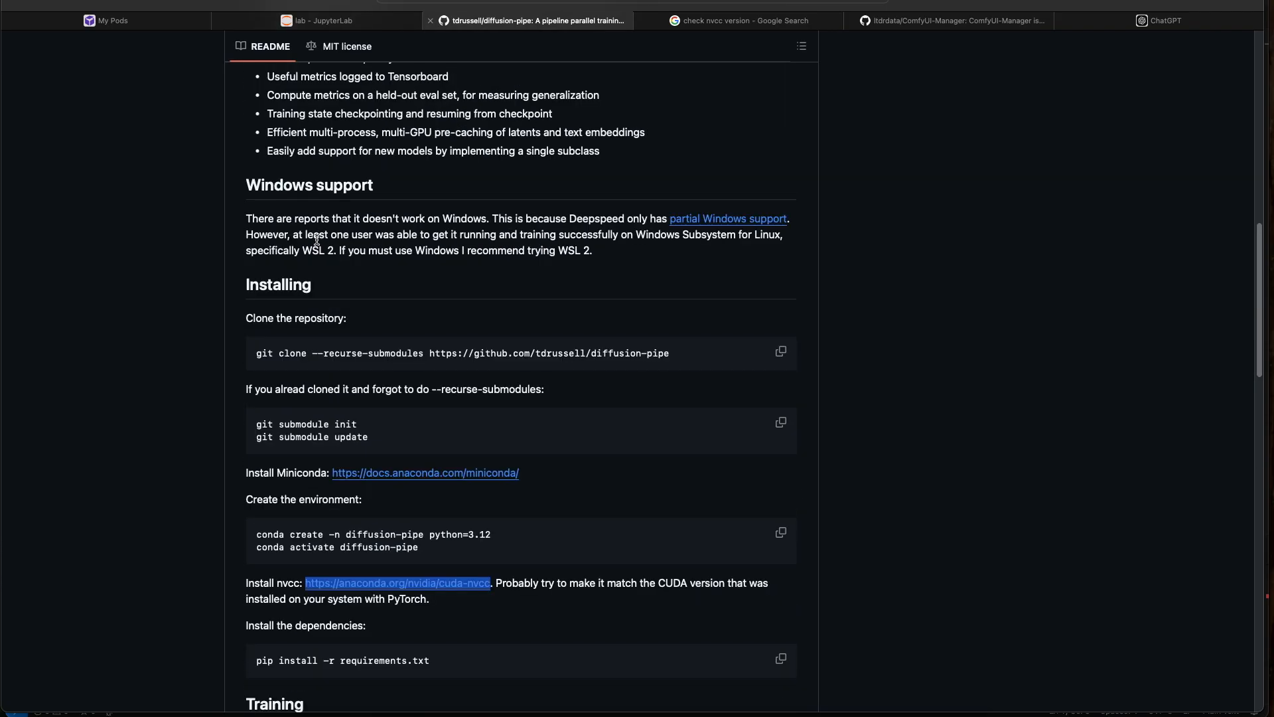
scroll(405, 398, down, 1)
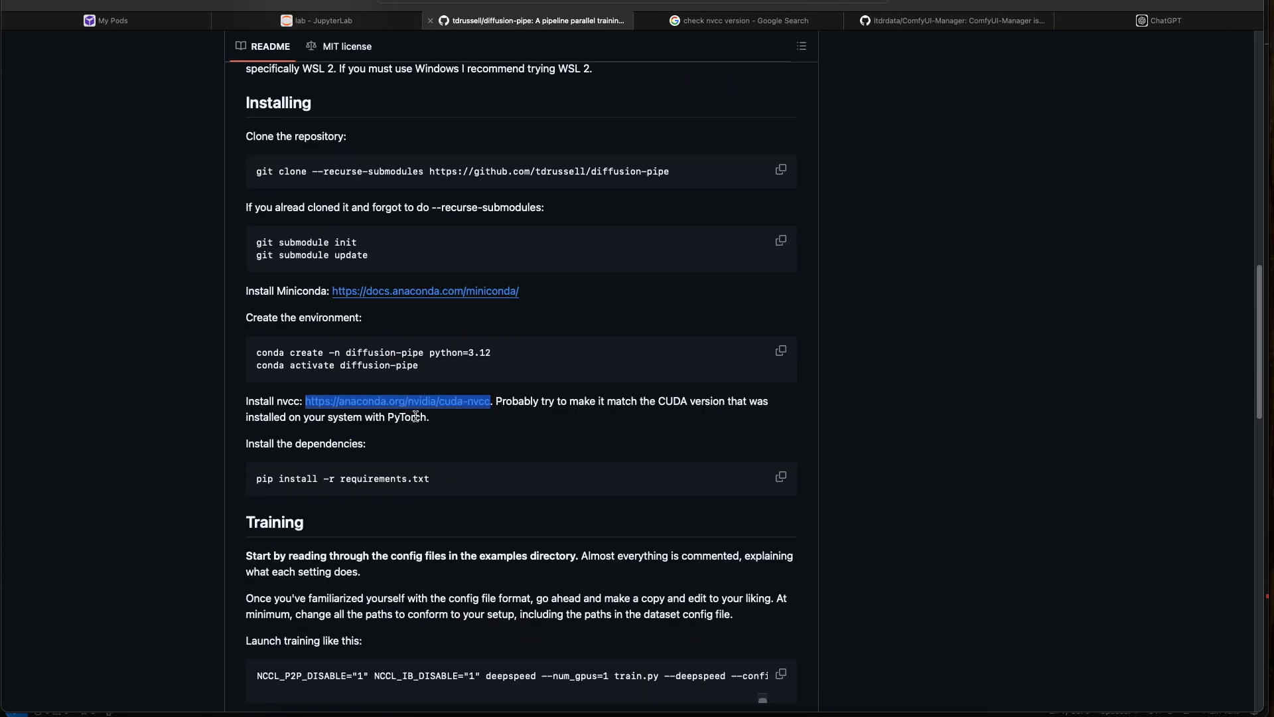
scroll(374, 435, down, 2)
scroll(373, 435, up, 1)
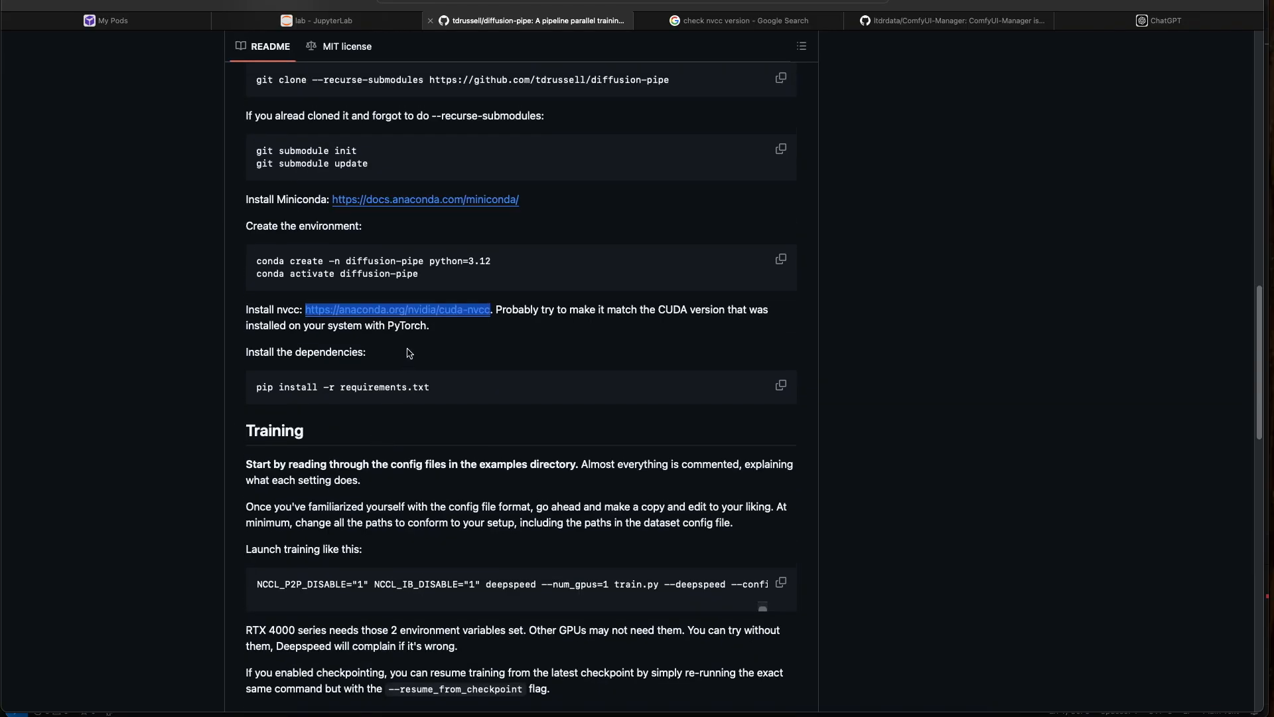
scroll(435, 330, up, 1)
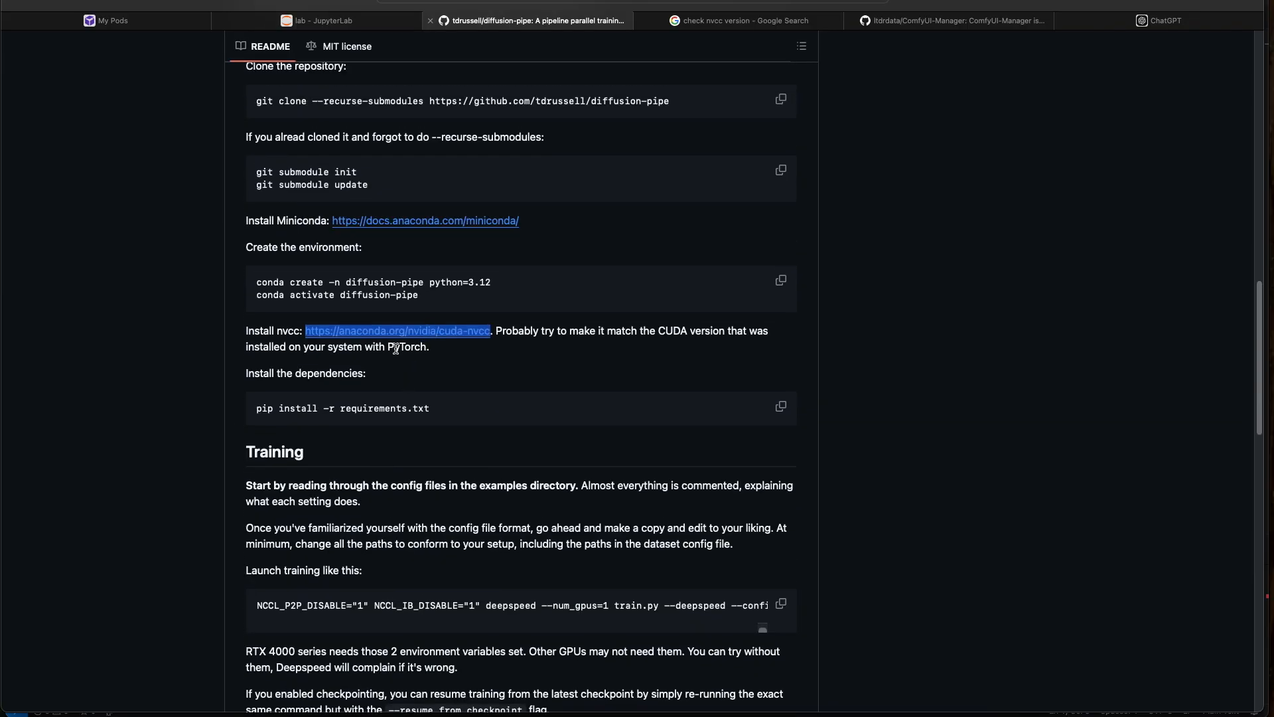
Search the web for "install pytorch" and open PyTorch's Start Locally page
click(712, 25)
click(712, 3)
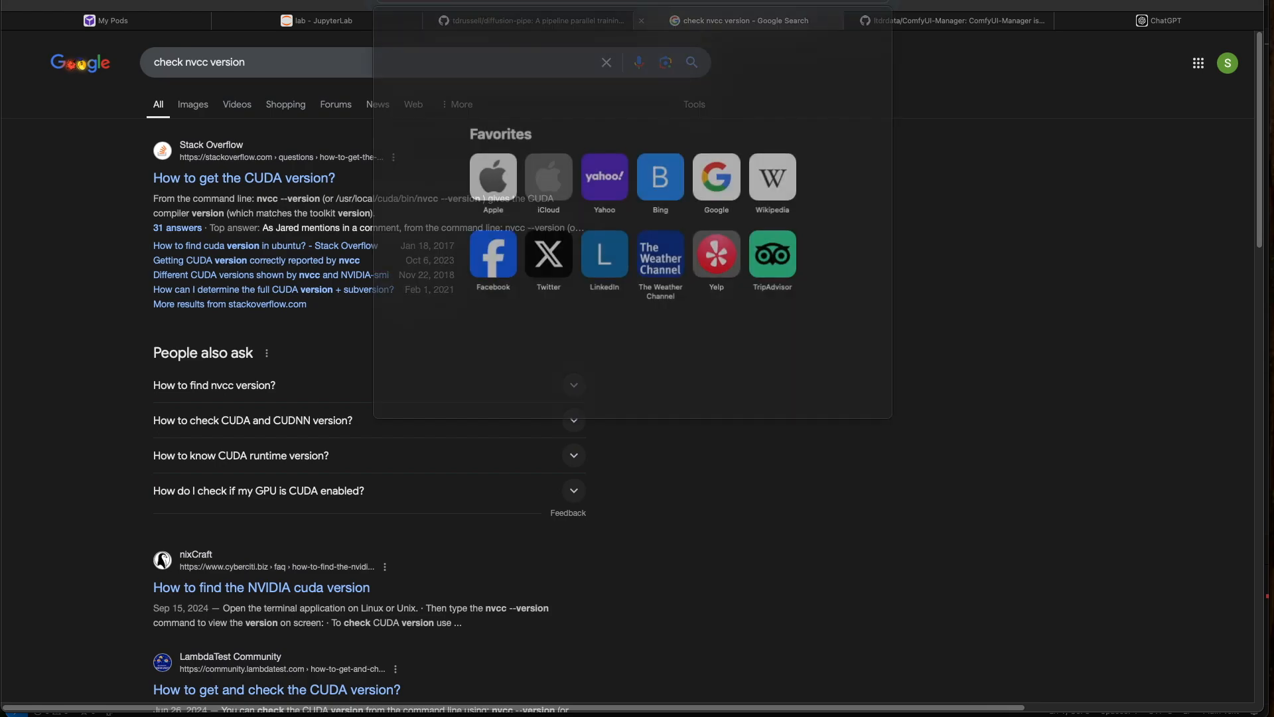
text(install pytorch)
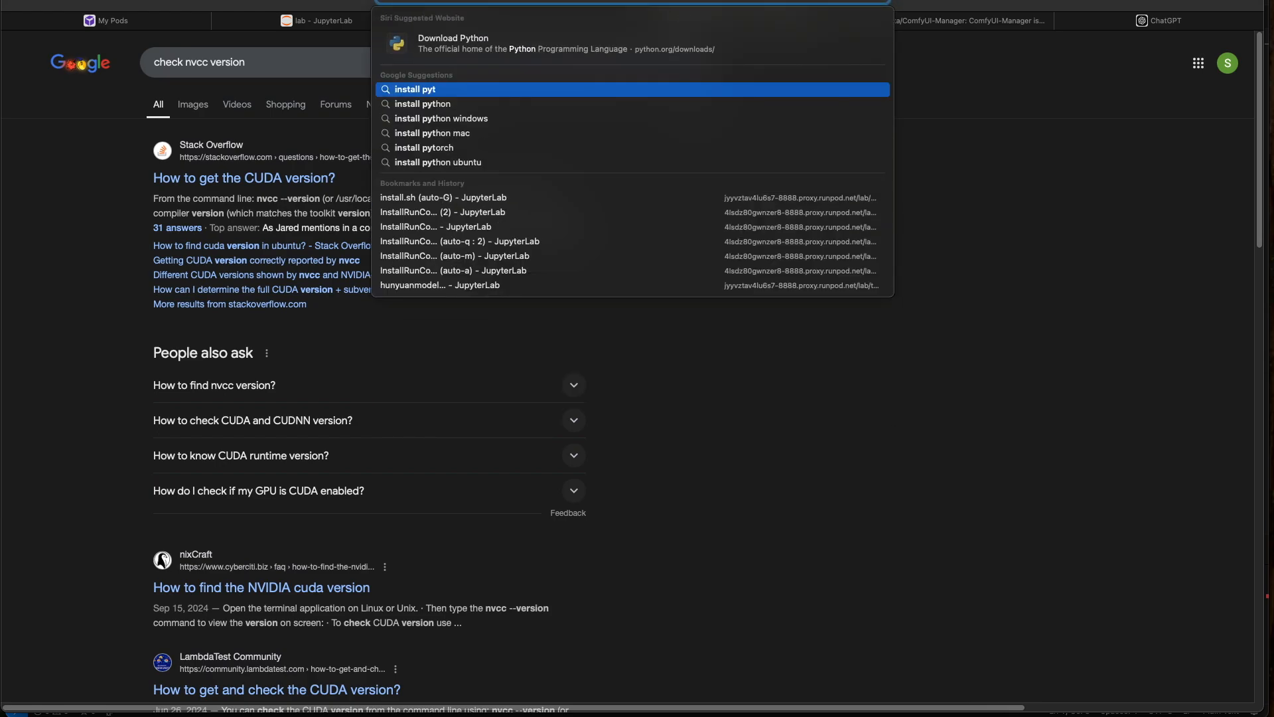
key(Return)
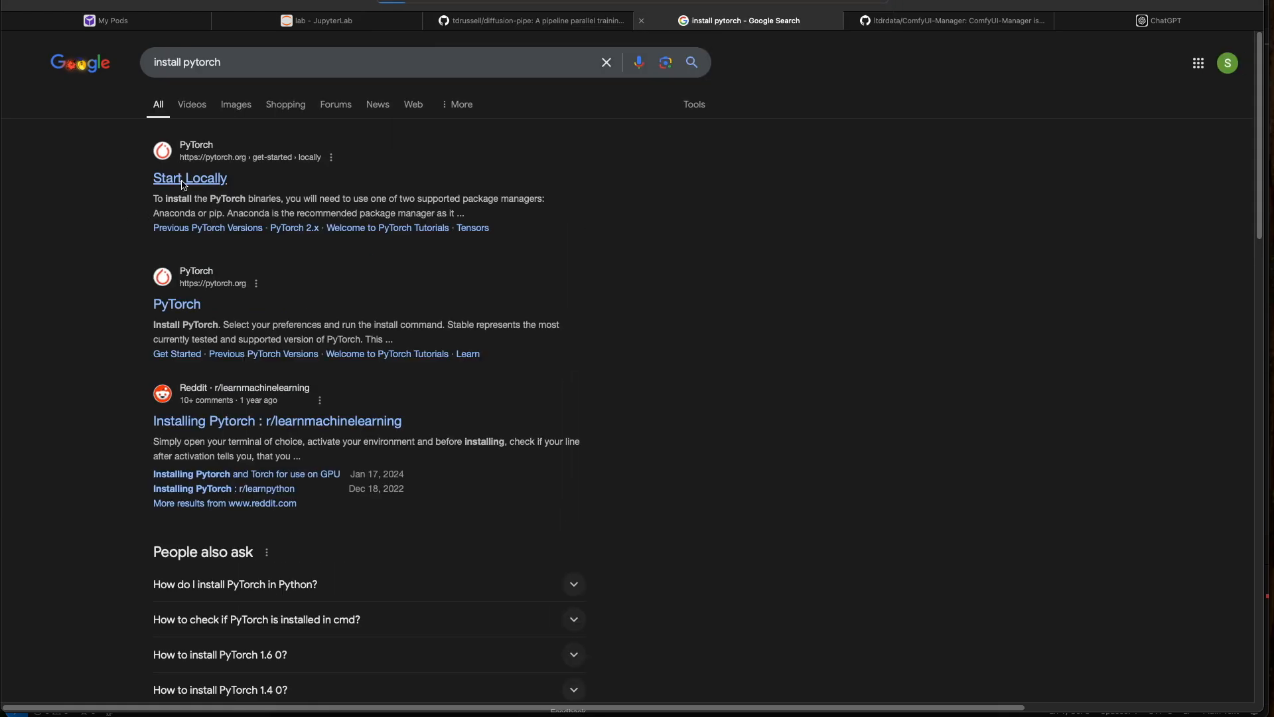
click(186, 179)
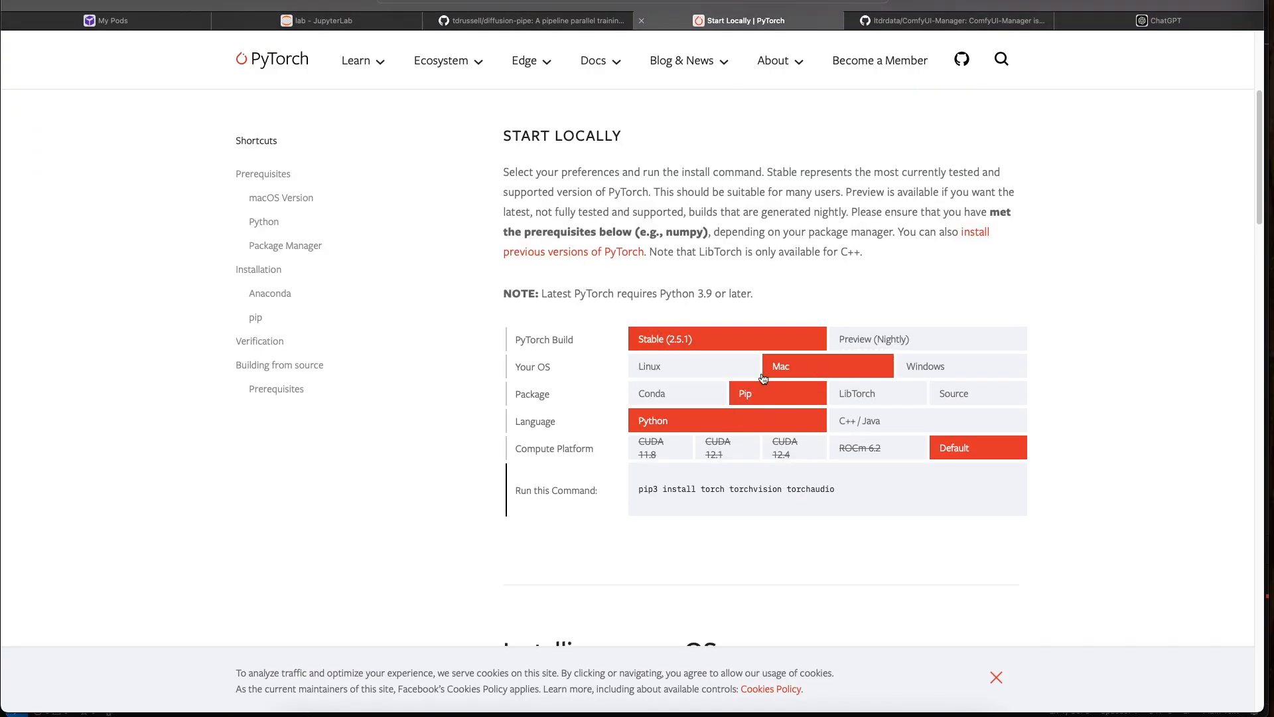
Configure the PyTorch install selector for Linux, Pip and CUDA 12.4, and copy the resulting install command
click(700, 373)
scroll(648, 334, down, 1)
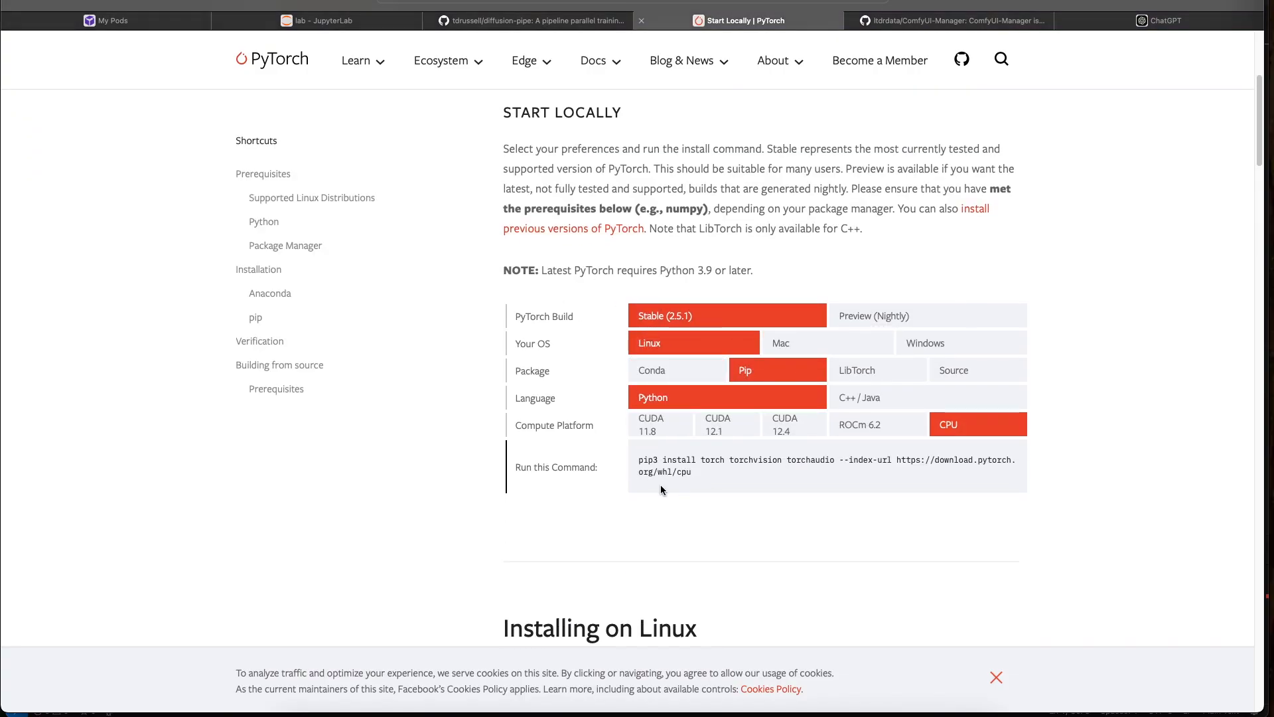
drag(639, 460, 731, 478)
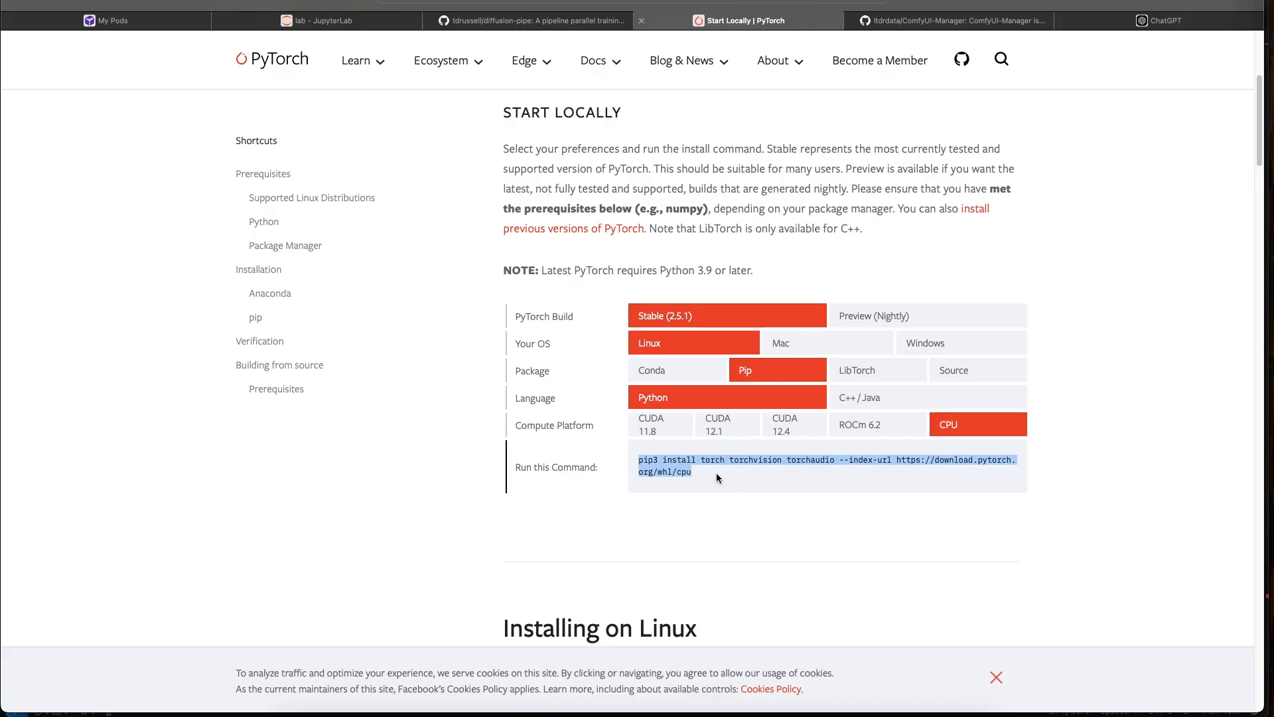
scroll(714, 469, down, 2)
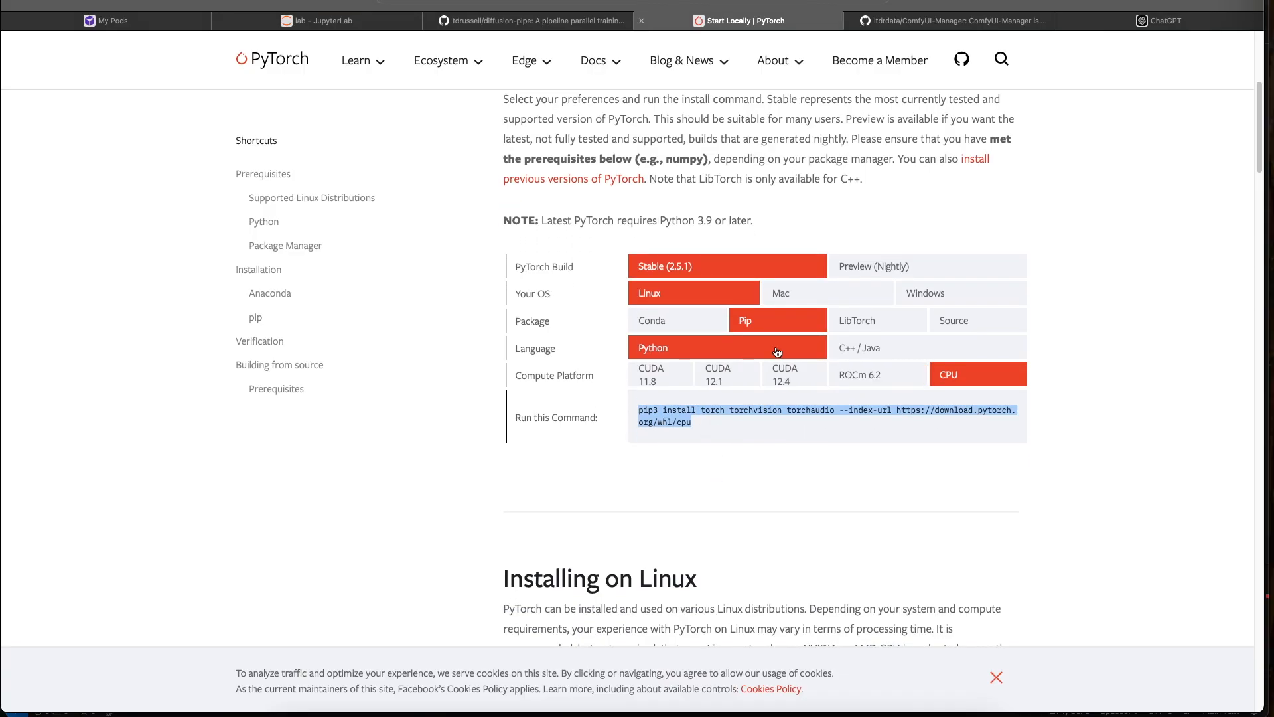
click(804, 377)
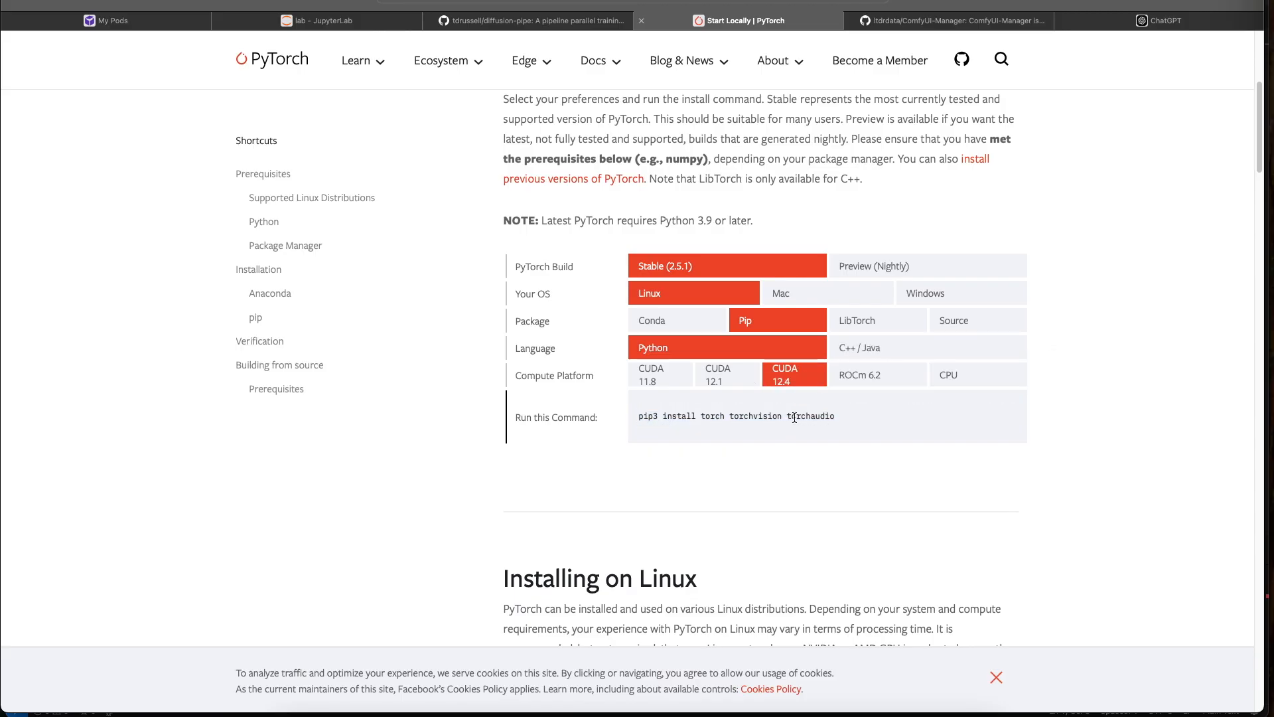
drag(834, 418, 637, 421)
key(super+c)
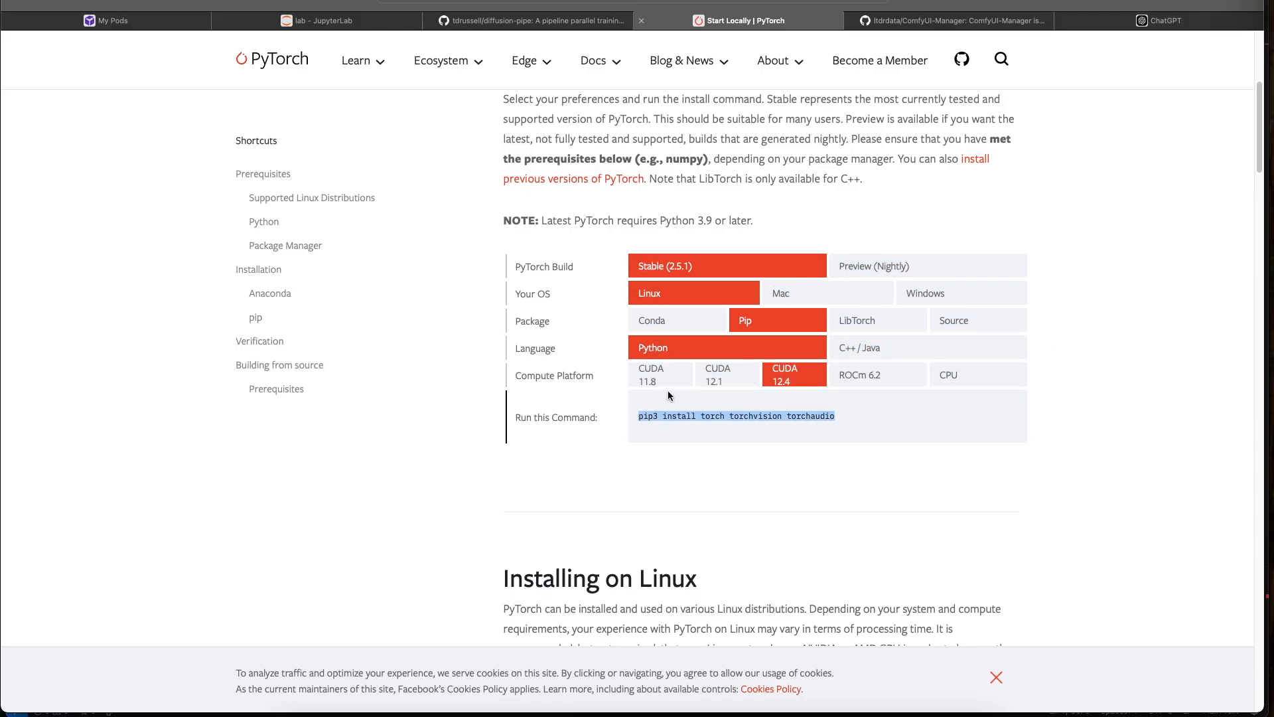
Run pip3 install torch torchvision torchaudio in the JupyterLab terminal
click(318, 21)
key(super+v)
key(Return)
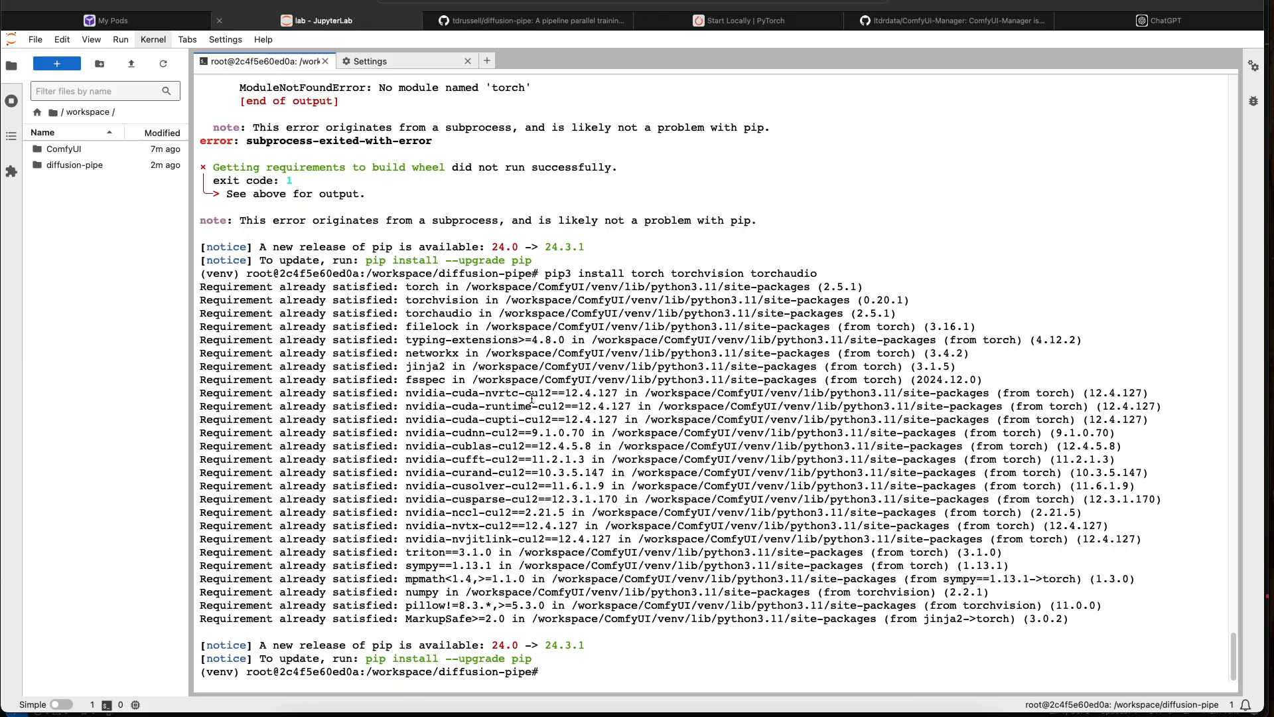
Examine the terminal output of the PyTorch install and the earlier requirements build error traceback
scroll(425, 236, up, 5)
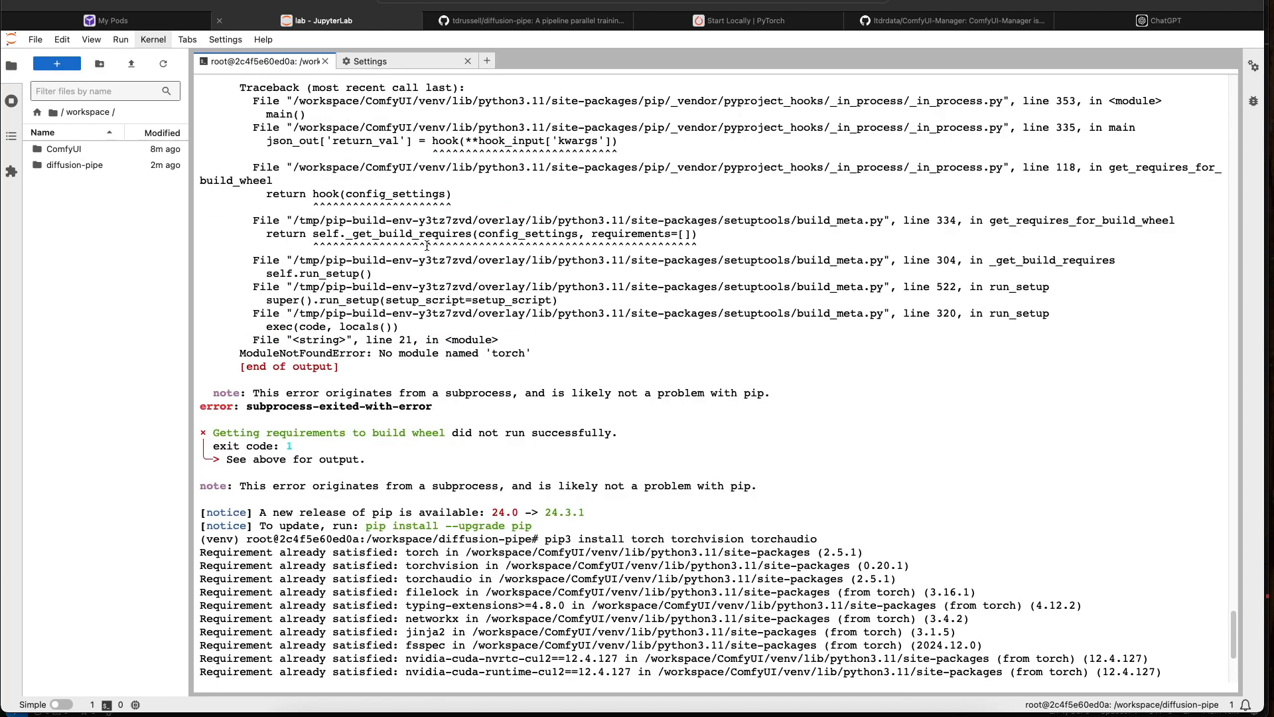
scroll(431, 259, down, 5)
scroll(437, 270, up, 1)
scroll(437, 270, up, 8)
scroll(437, 270, down, 4)
scroll(436, 270, up, 3)
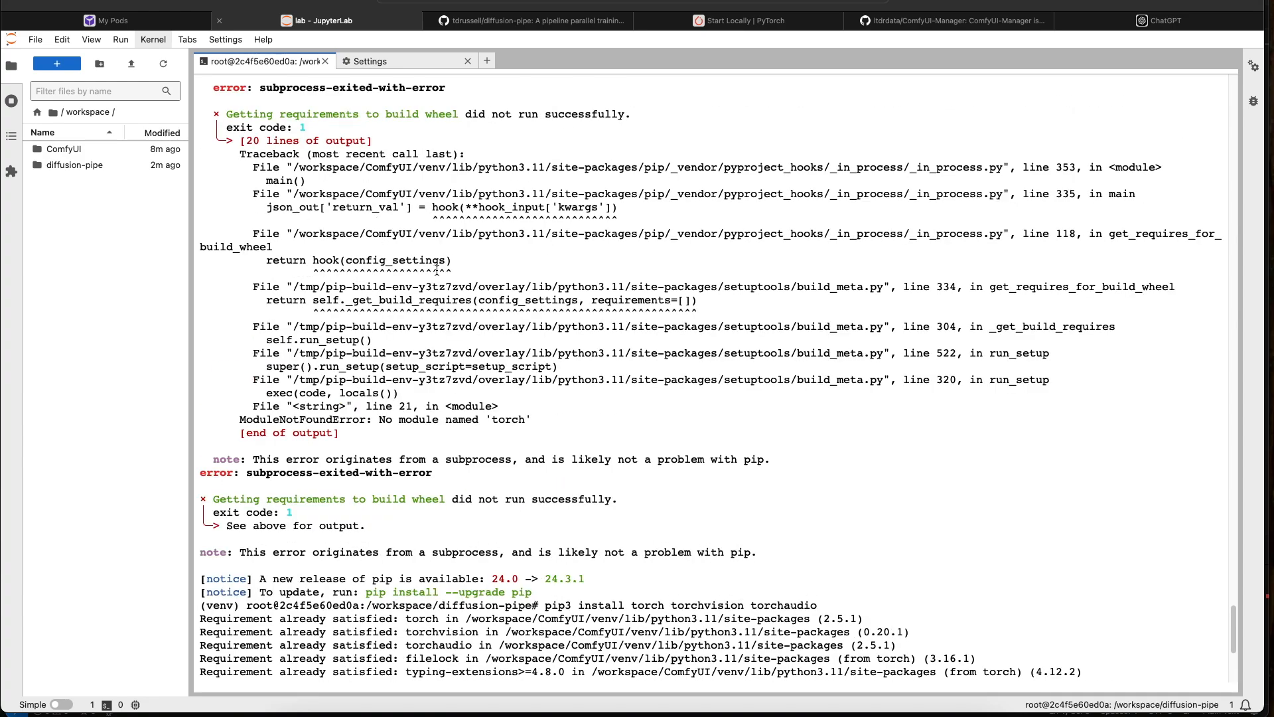
scroll(436, 271, up, 1)
scroll(437, 270, up, 1)
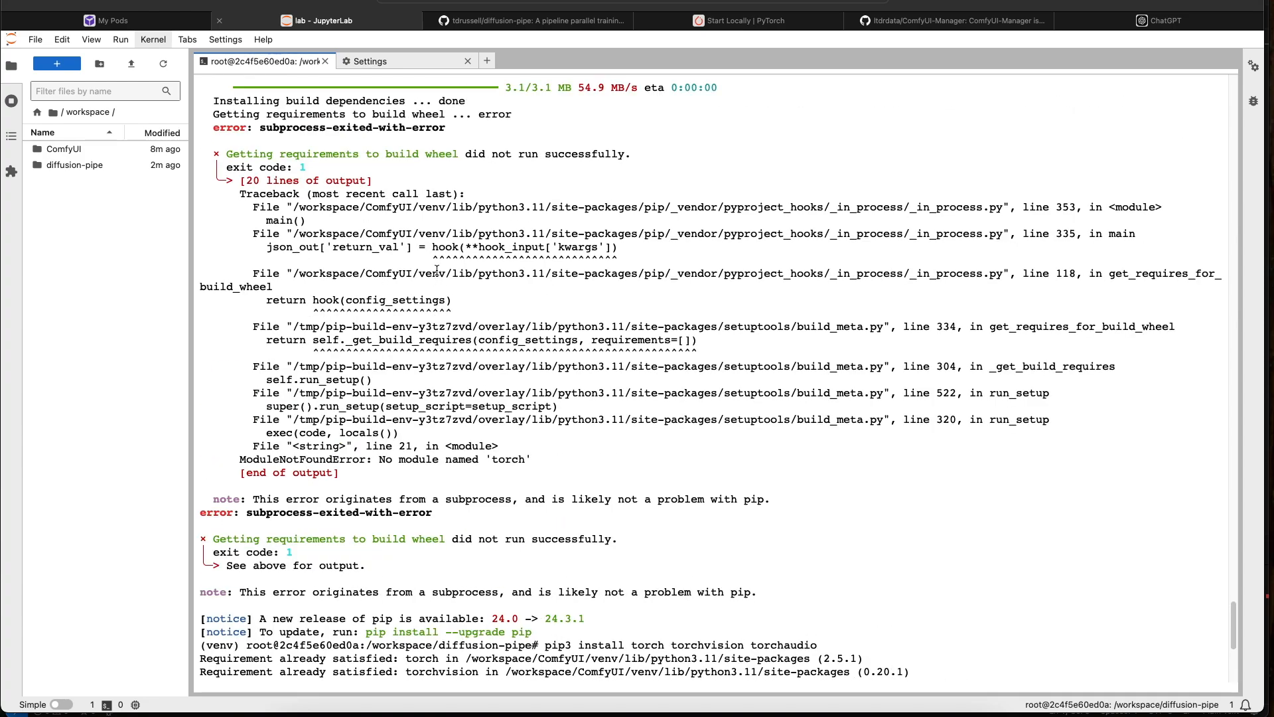
scroll(437, 270, up, 1)
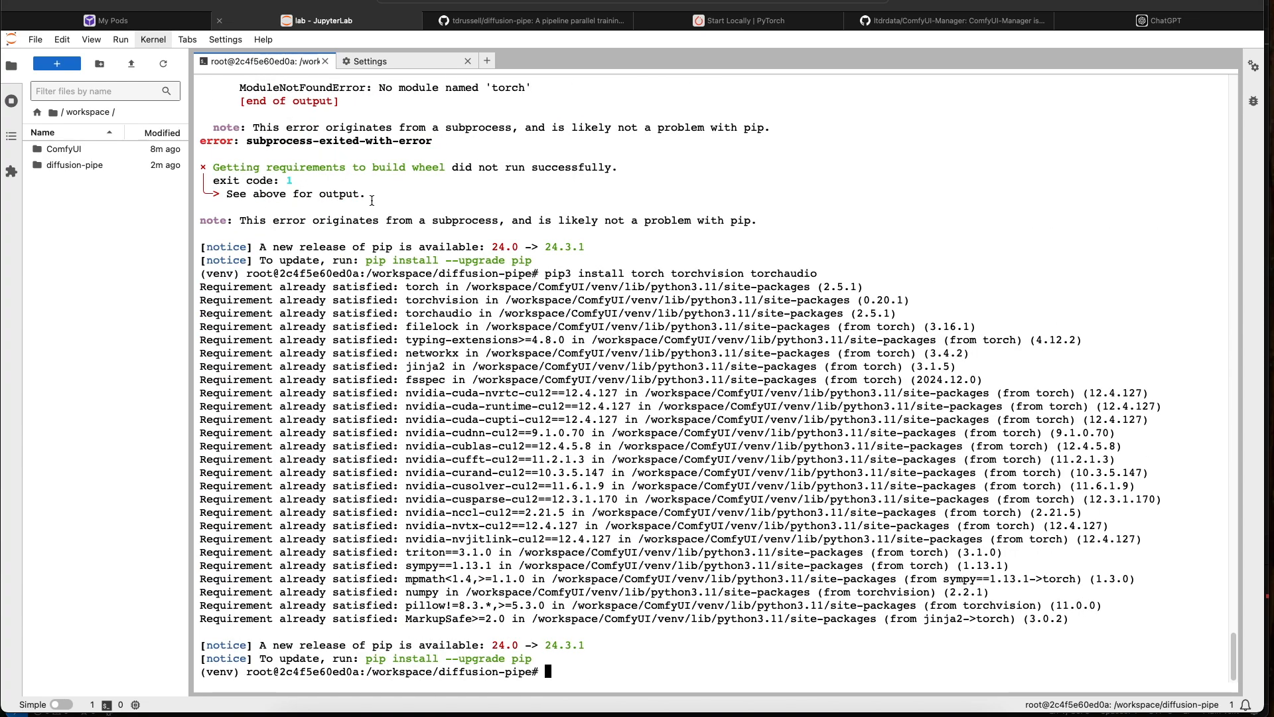
Replace the recalled requirements command with pip install -U wheel and run it to install the wheel package
key(Up)
key(Up)
key(Down)
key(Up)
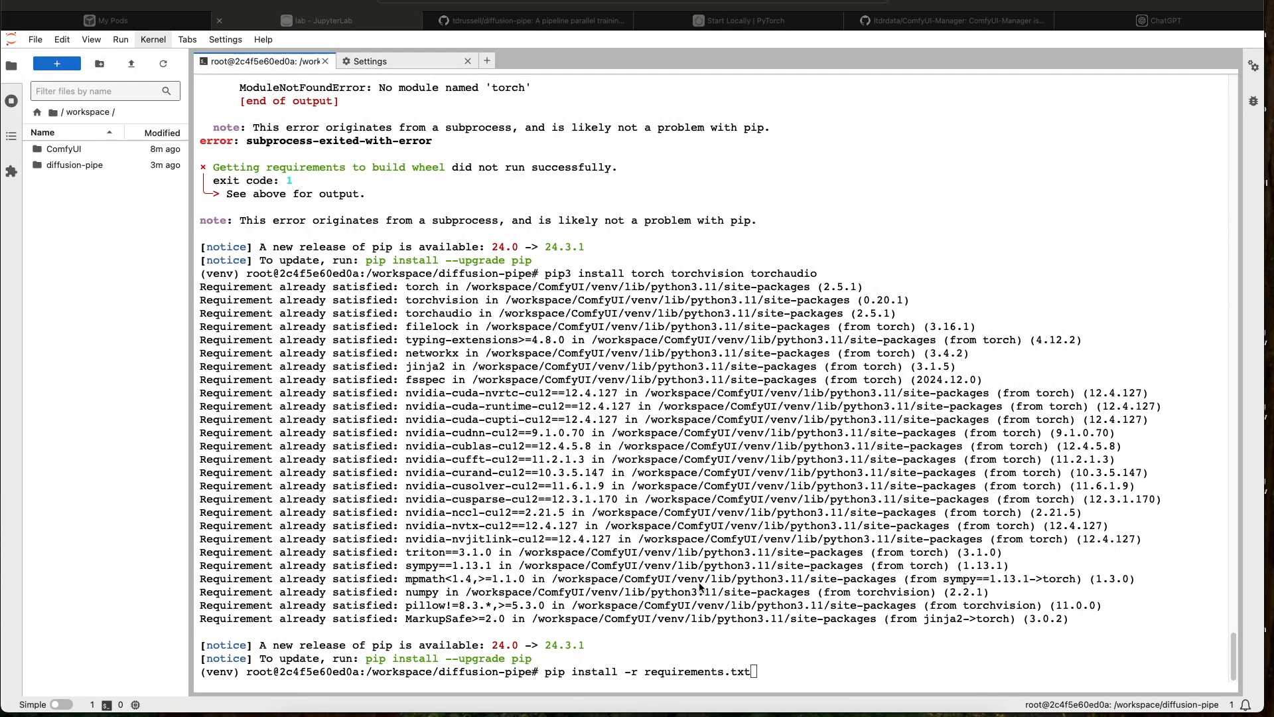
click(830, 635)
key(BackSpace)
key(BackSpace)
key(BackSpace)
key(BackSpace)
key(BackSpace)
key(BackSpace)
key(BackSpace)
key(BackSpace)
key(BackSpace)
key(BackSpace)
key(BackSpace)
key(BackSpace)
key(BackSpace)
key(BackSpace)
key(BackSpace)
key(BackSpace)
key(BackSpace)
key(BackSpace)
key(BackSpace)
key(BackSpace)
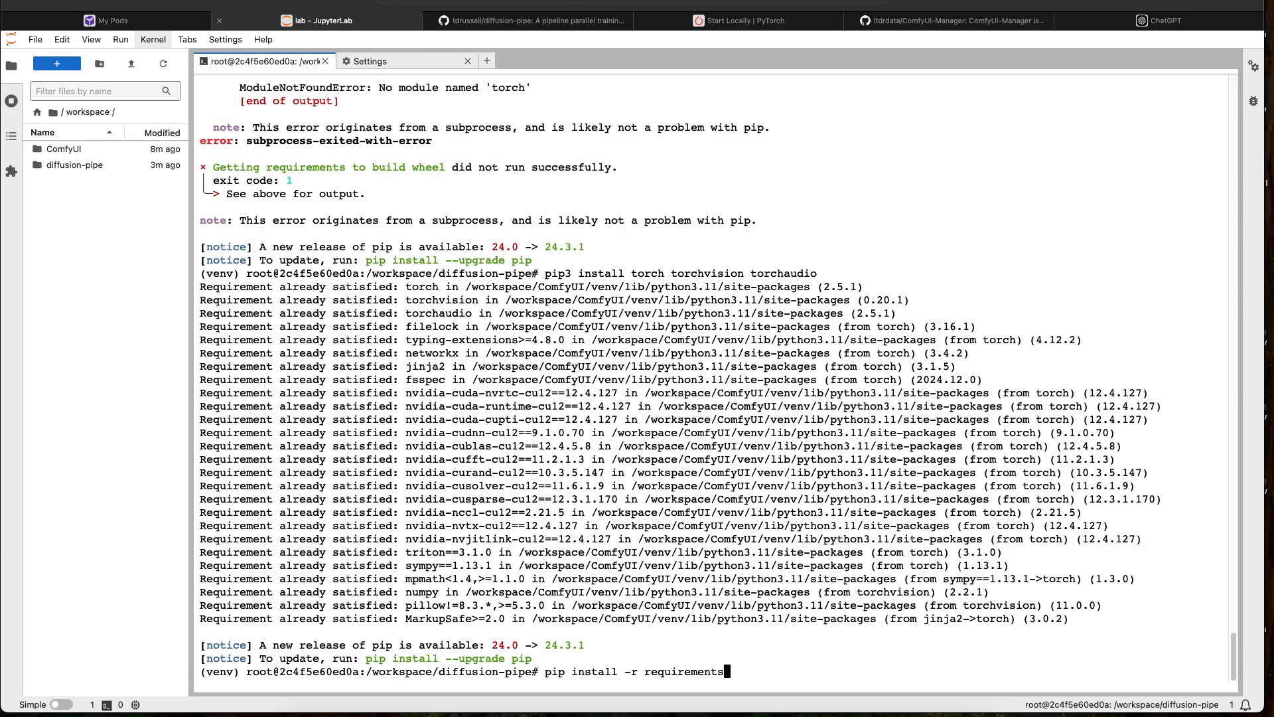
key(BackSpace)
key(BackSpace)
key(BackSpace)
key(BackSpace)
key(BackSpace)
key(BackSpace)
key(BackSpace)
key(BackSpace)
key(BackSpace)
key(BackSpace)
text(pip install whee)
key(BackSpace)
key(BackSpace)
key(BackSpace)
key(BackSpace)
text(-U wheel)
key(Return)
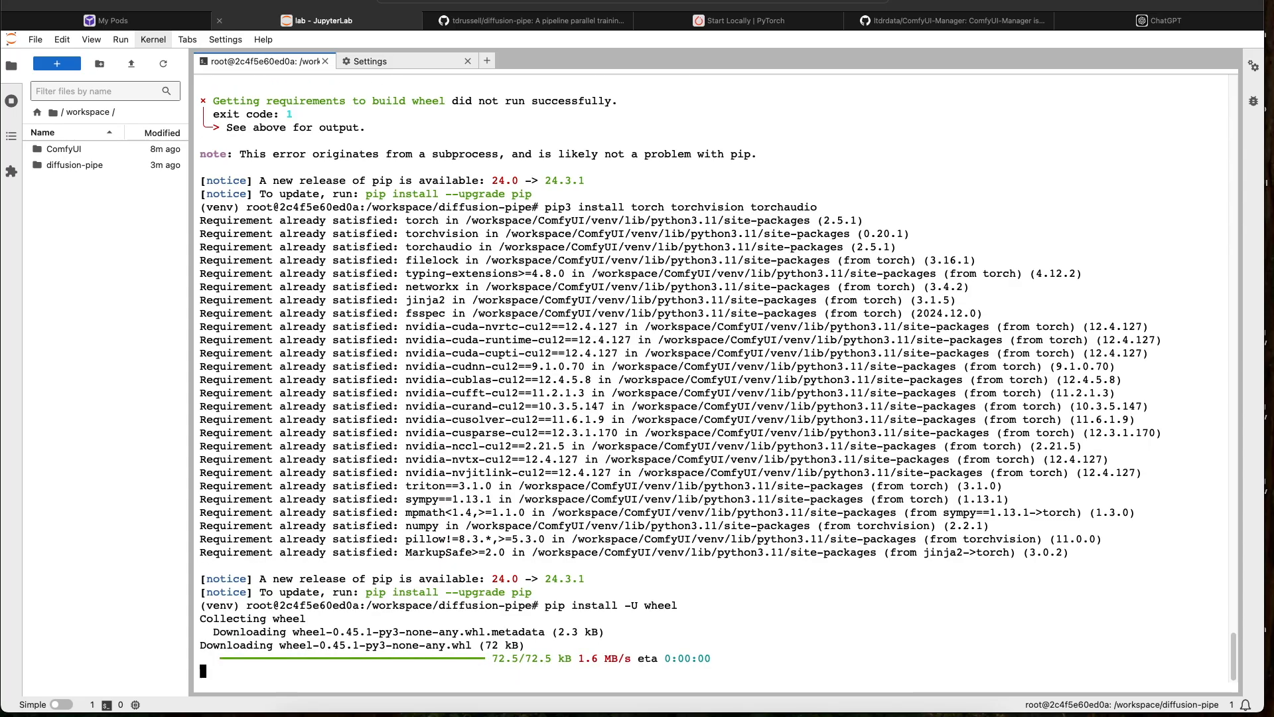
Rerun the pip3 install torch torchvision torchaudio command from the terminal history
key(Up)
key(Up)
key(Return)
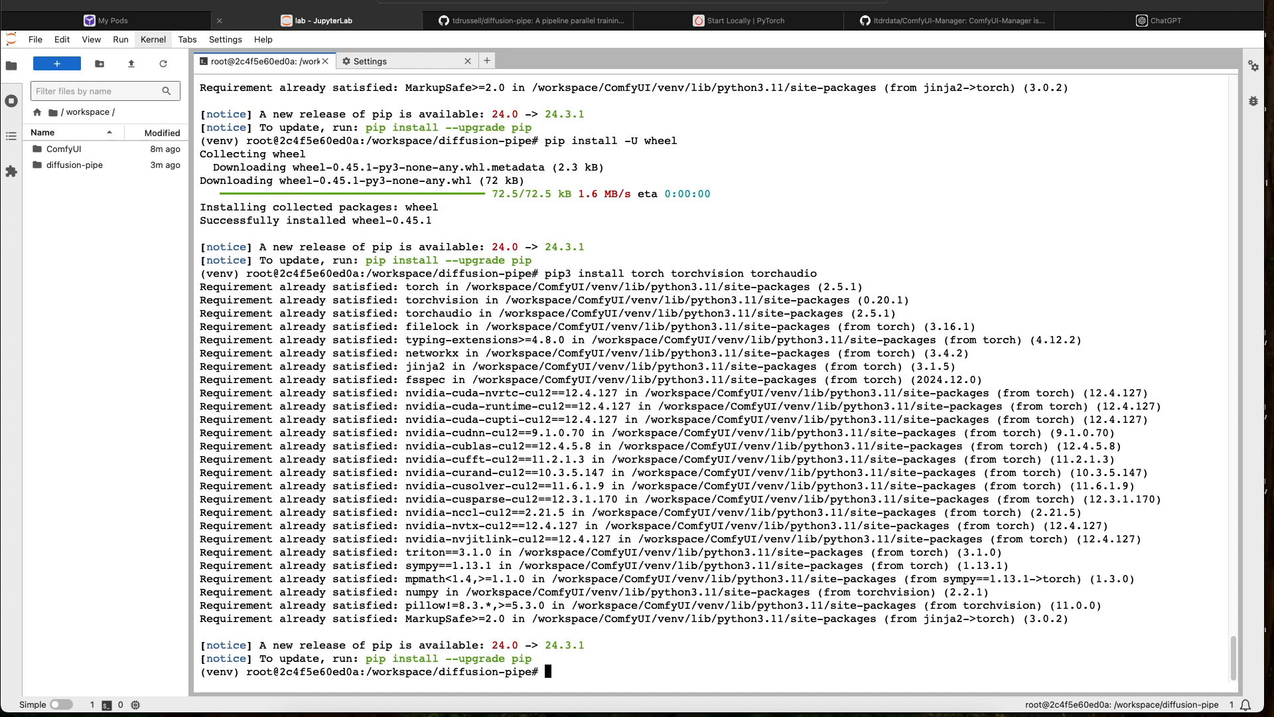
Rerun pip install -r requirements.txt from the terminal history to install the diffusion-pipe dependencies
key(Up)
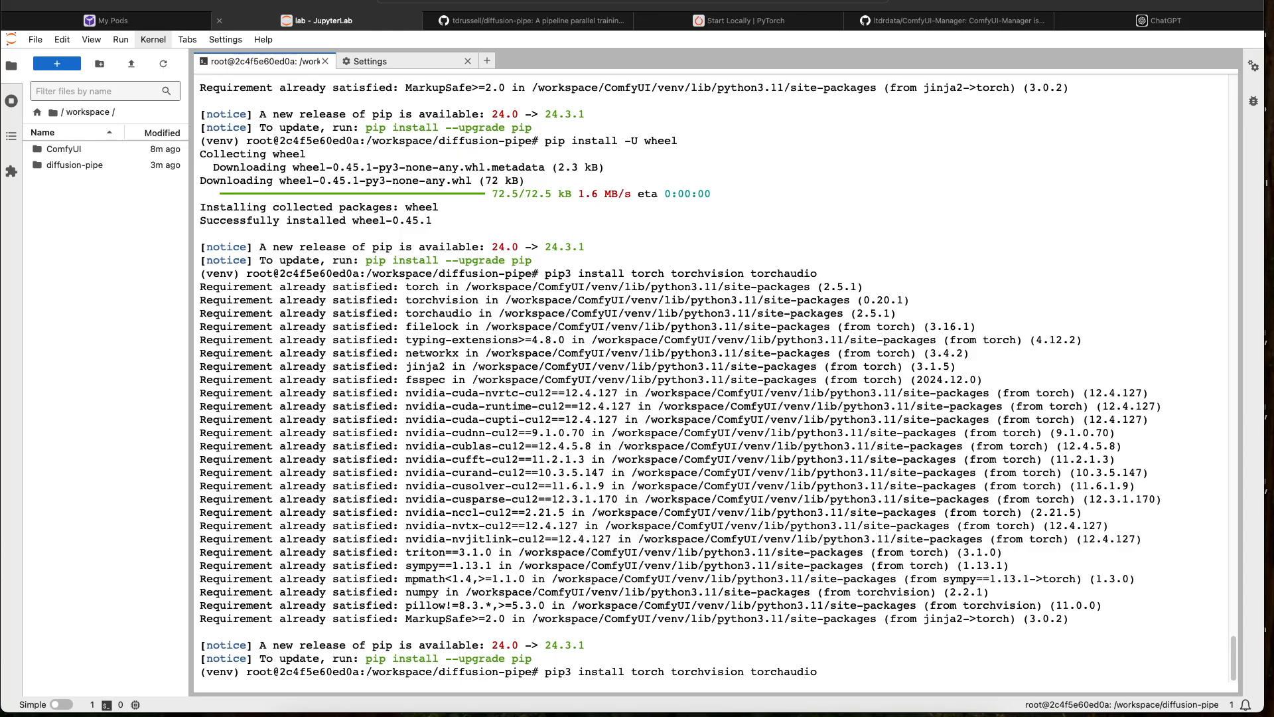
key(Up)
key(Down)
key(Up)
key(Up)
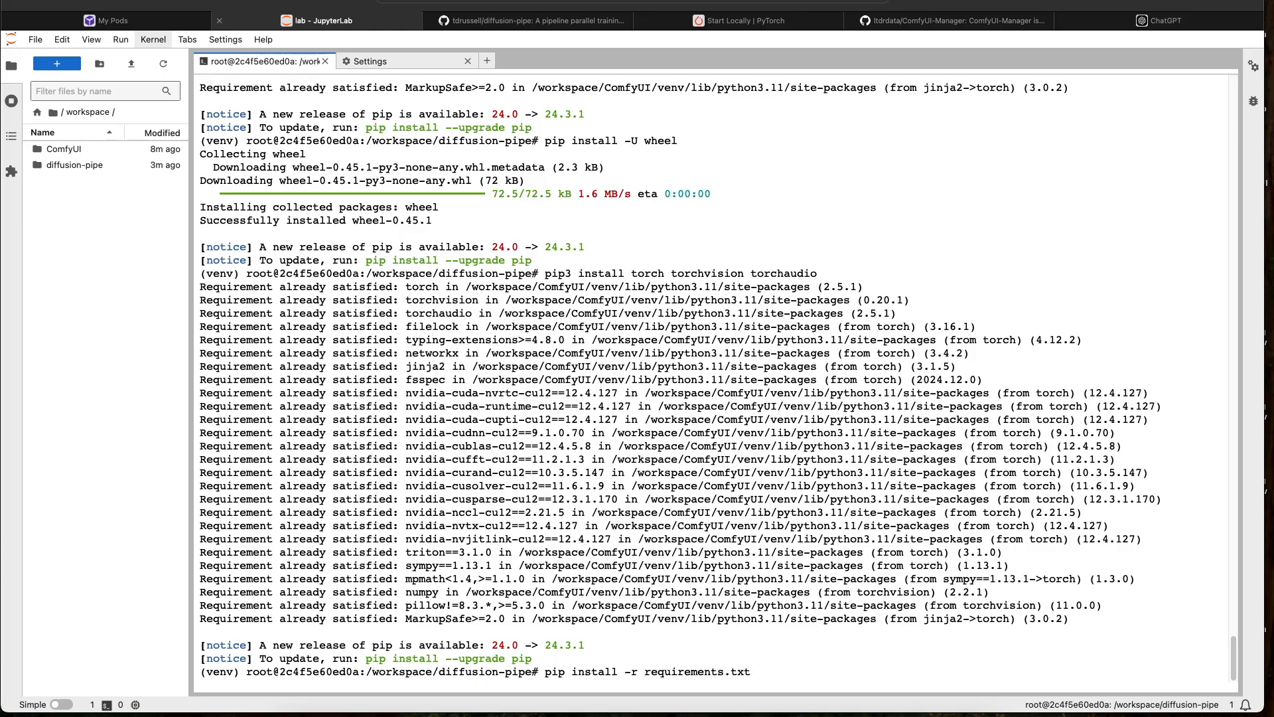
key(Return)
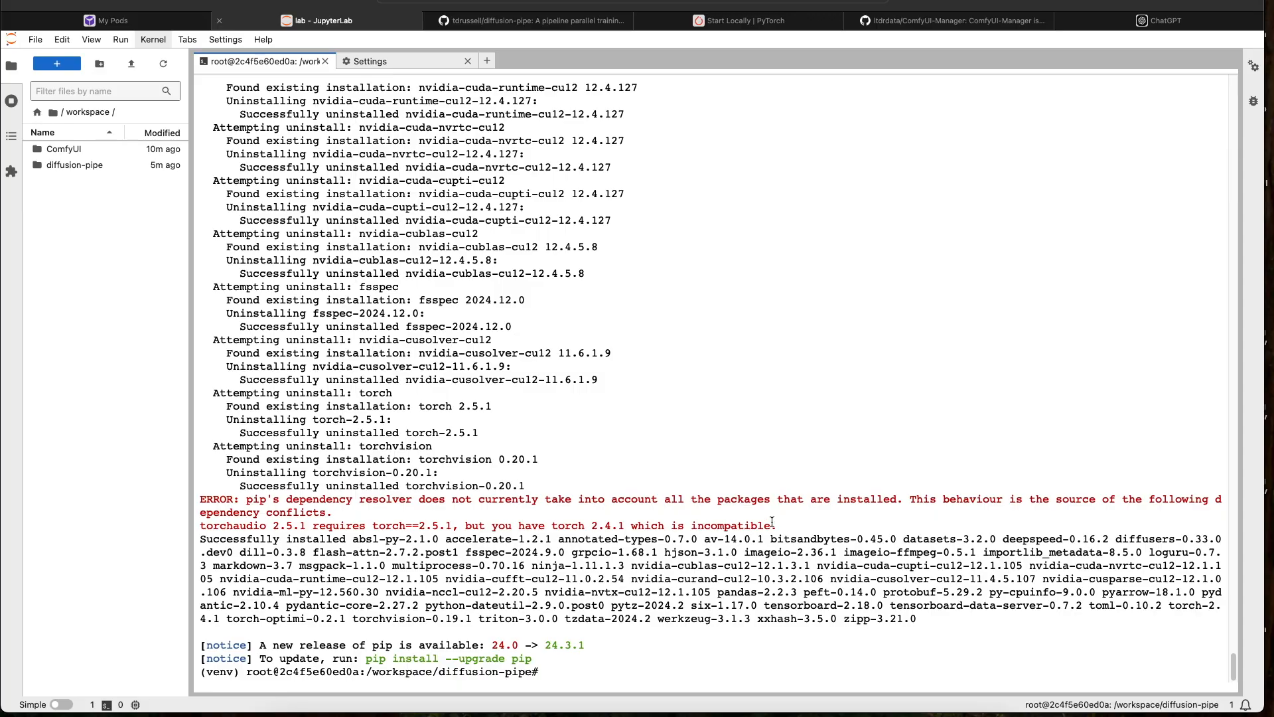
Check the torchaudio conflict line in the pip output and uninstall torchaudio with pip, agreeing to the removal
drag(803, 527, 171, 521)
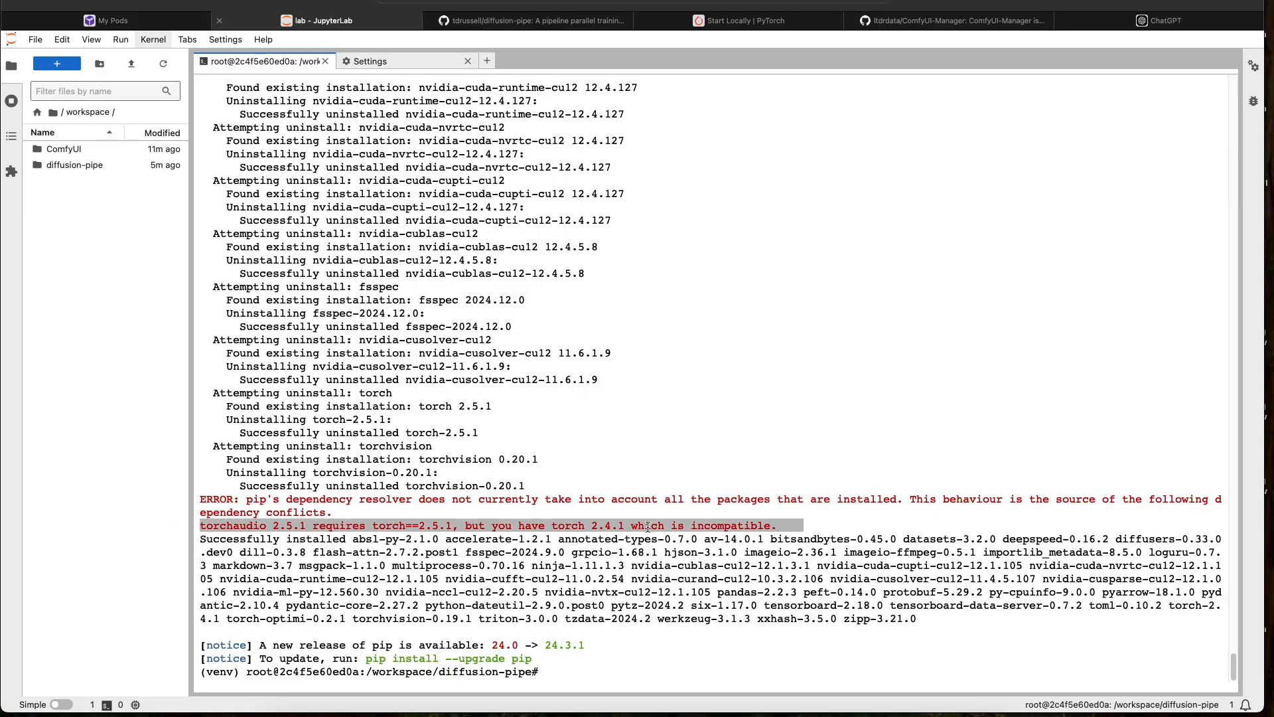
click(567, 527)
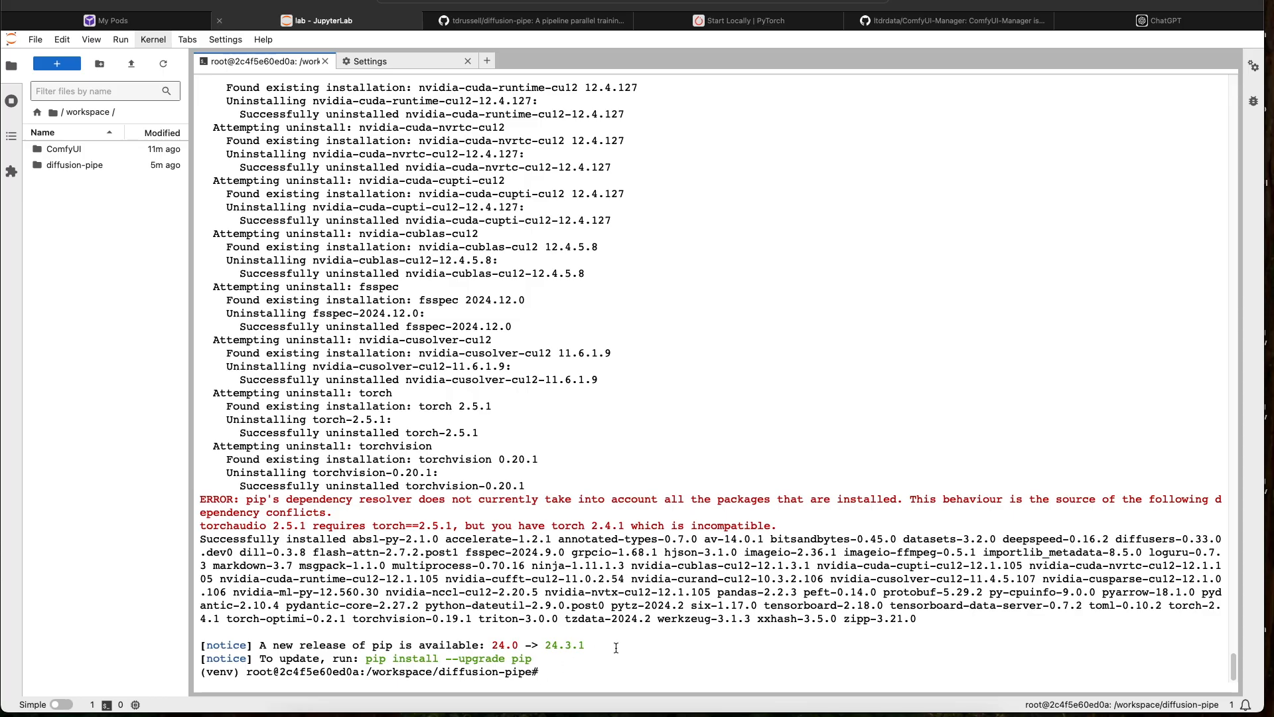
text(to)
key(BackSpace)
key(BackSpace)
text(pip uninstall torchaudio)
key(Return)
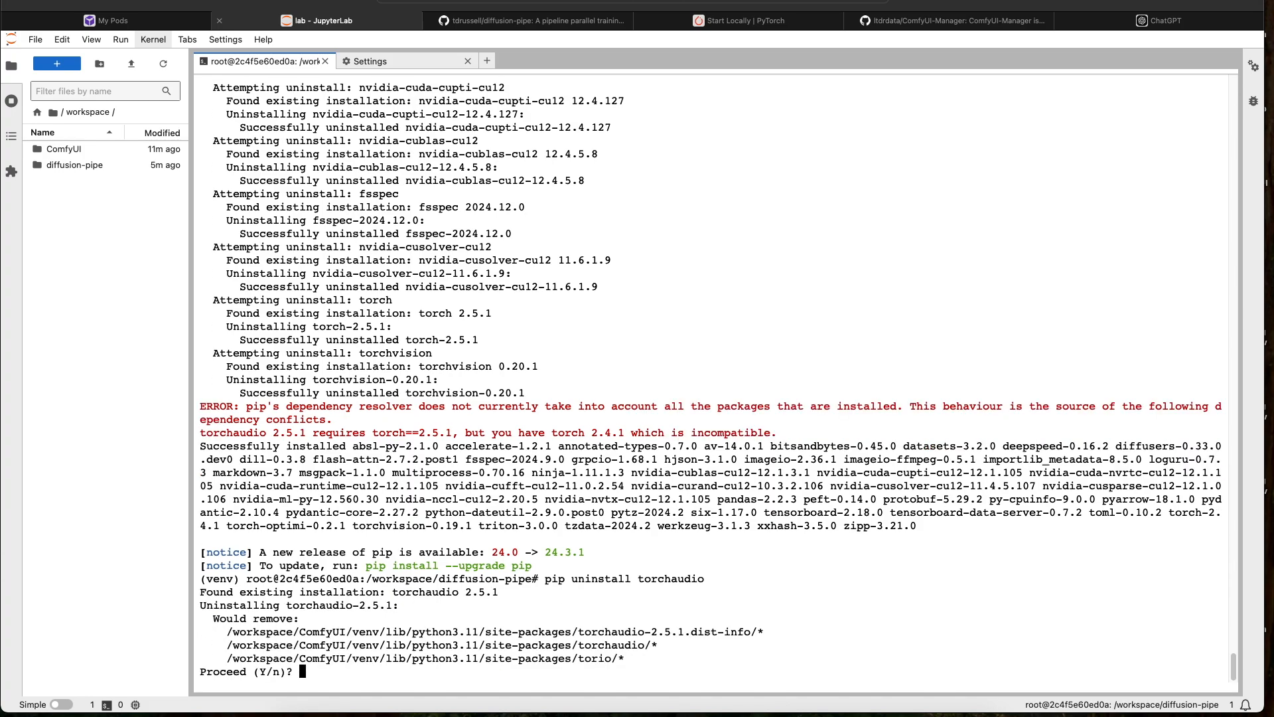
text(y)
key(Return)
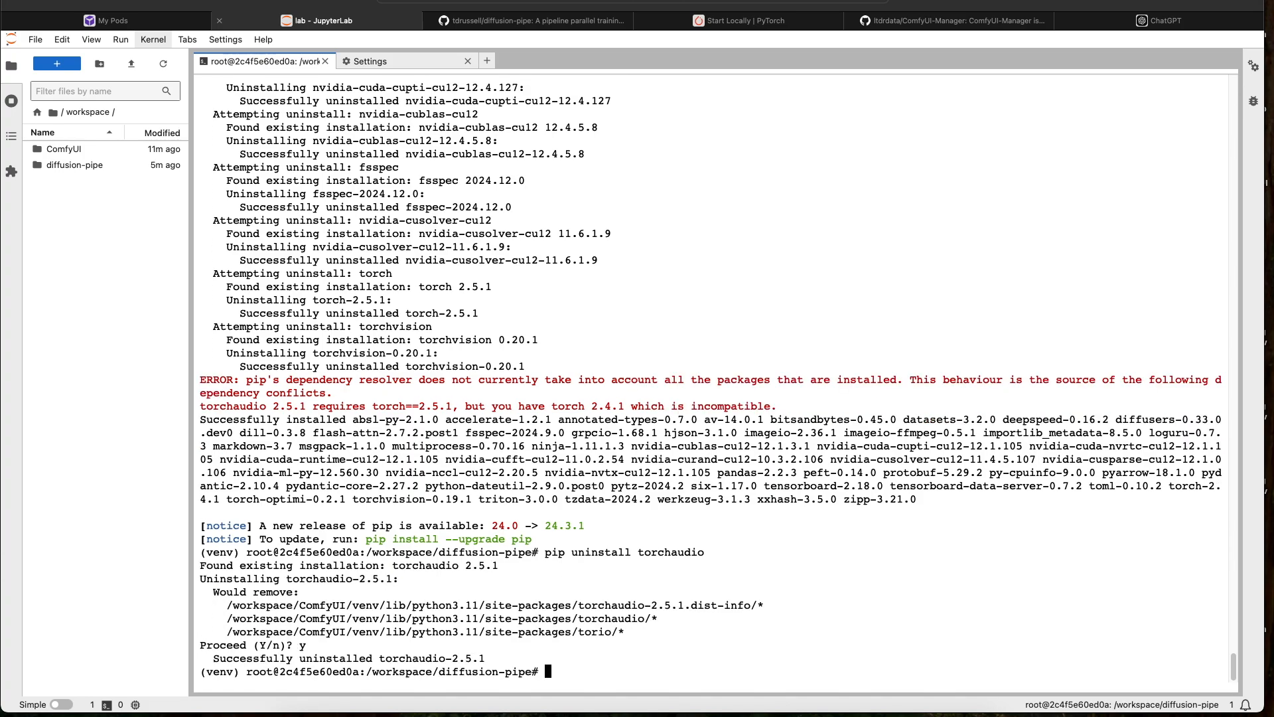
Install torchaudio 2.4.1 with pip install torchaudio==2.4.1 and review the output against the earlier dependency error
text(pip install torchaudio==2.4.1)
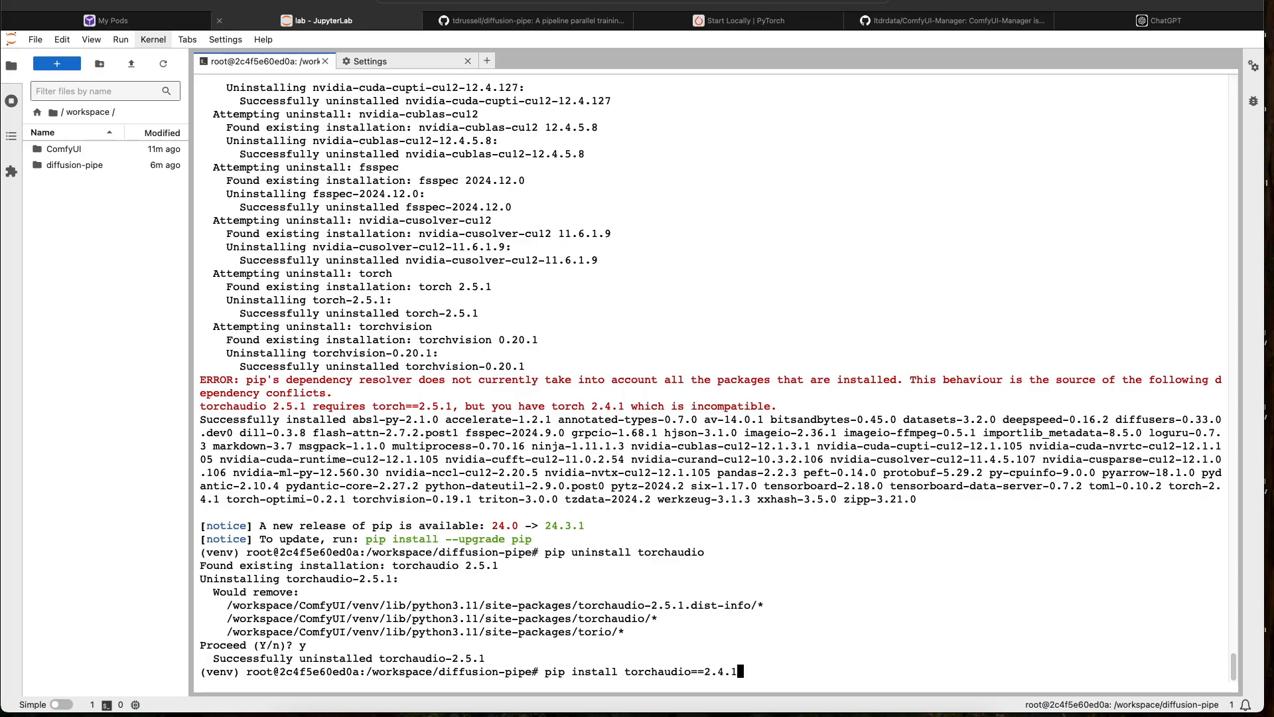
key(Return)
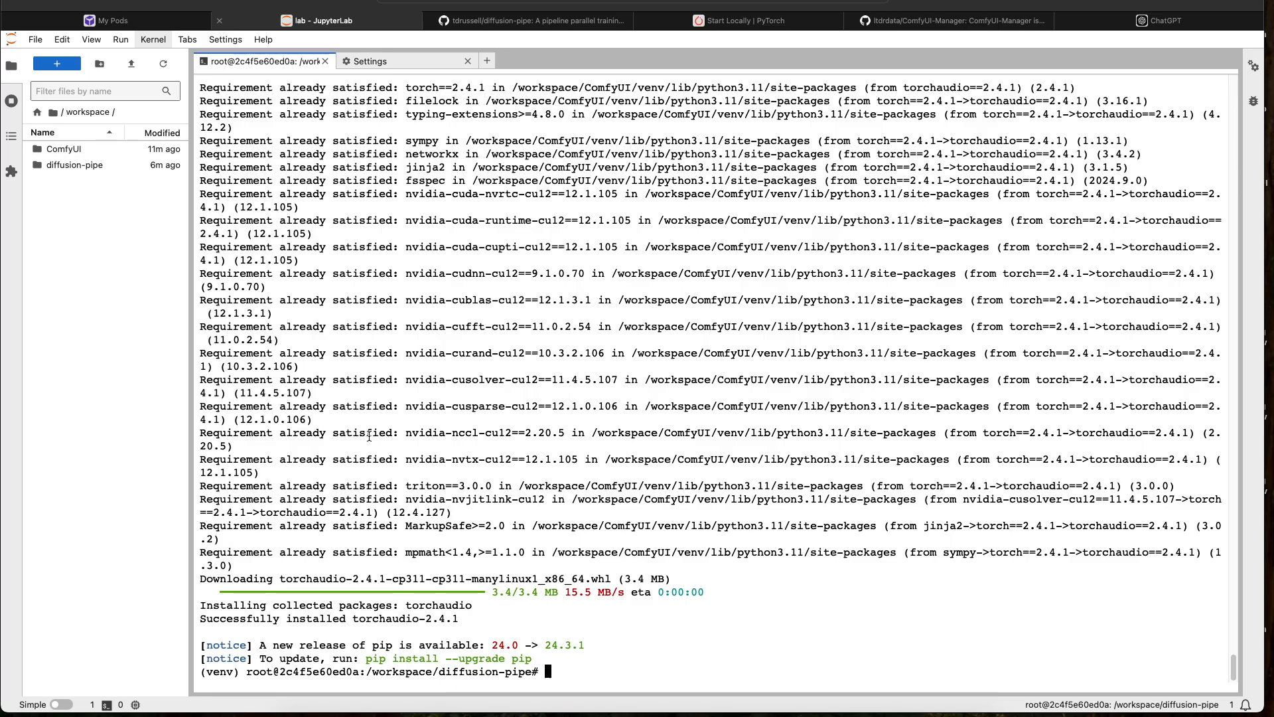
scroll(411, 367, up, 10)
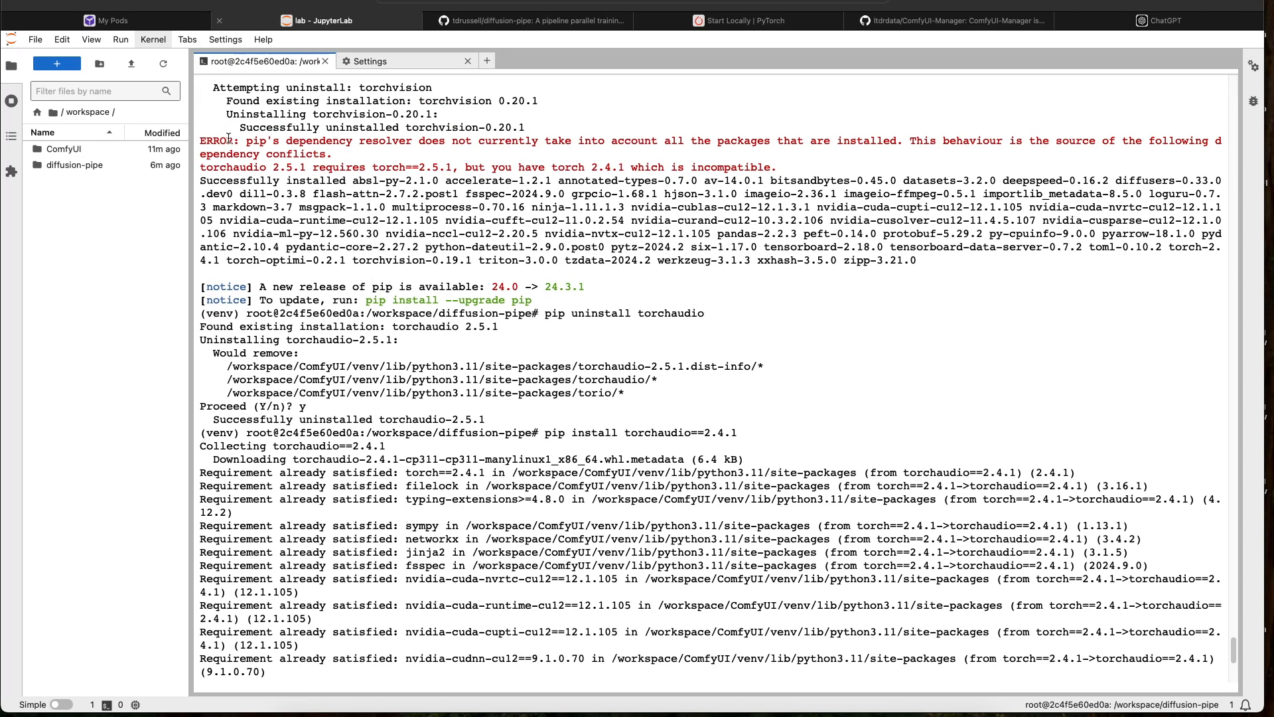
scroll(239, 156, down, 10)
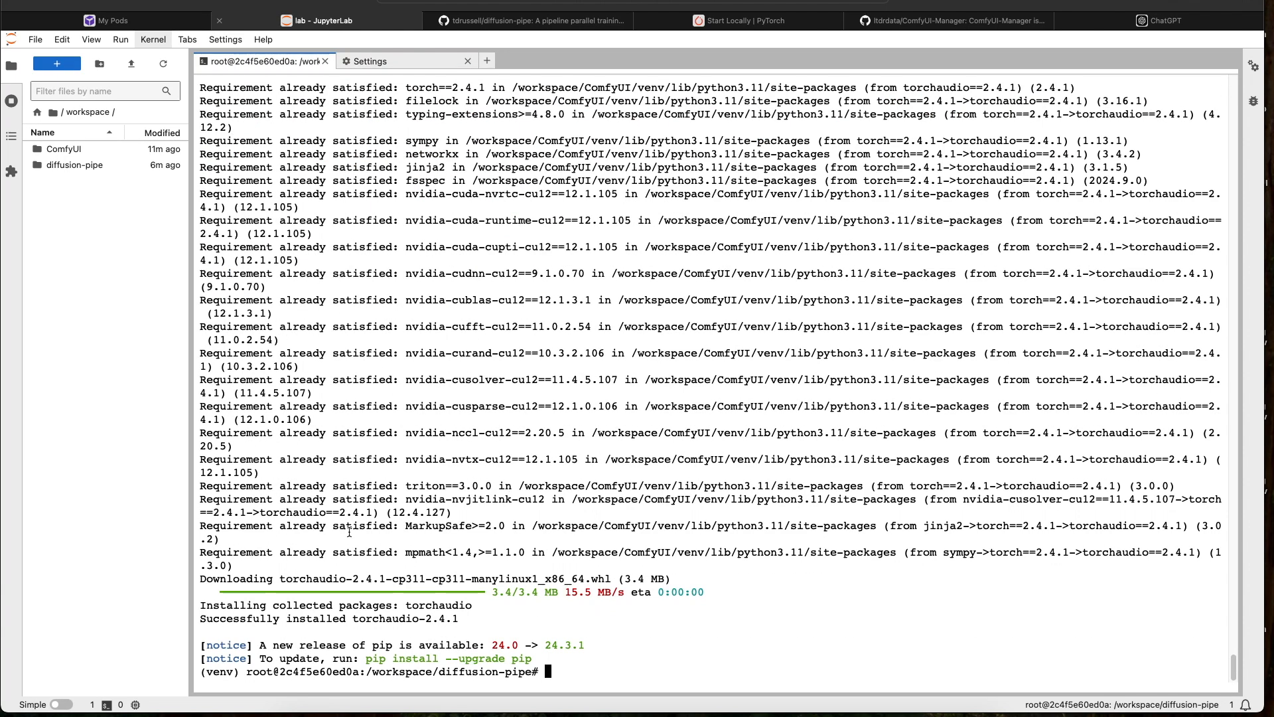
Open hunyuan_video.toml from the examples folder of diffusion-pipe in the editor
double_click(67, 166)
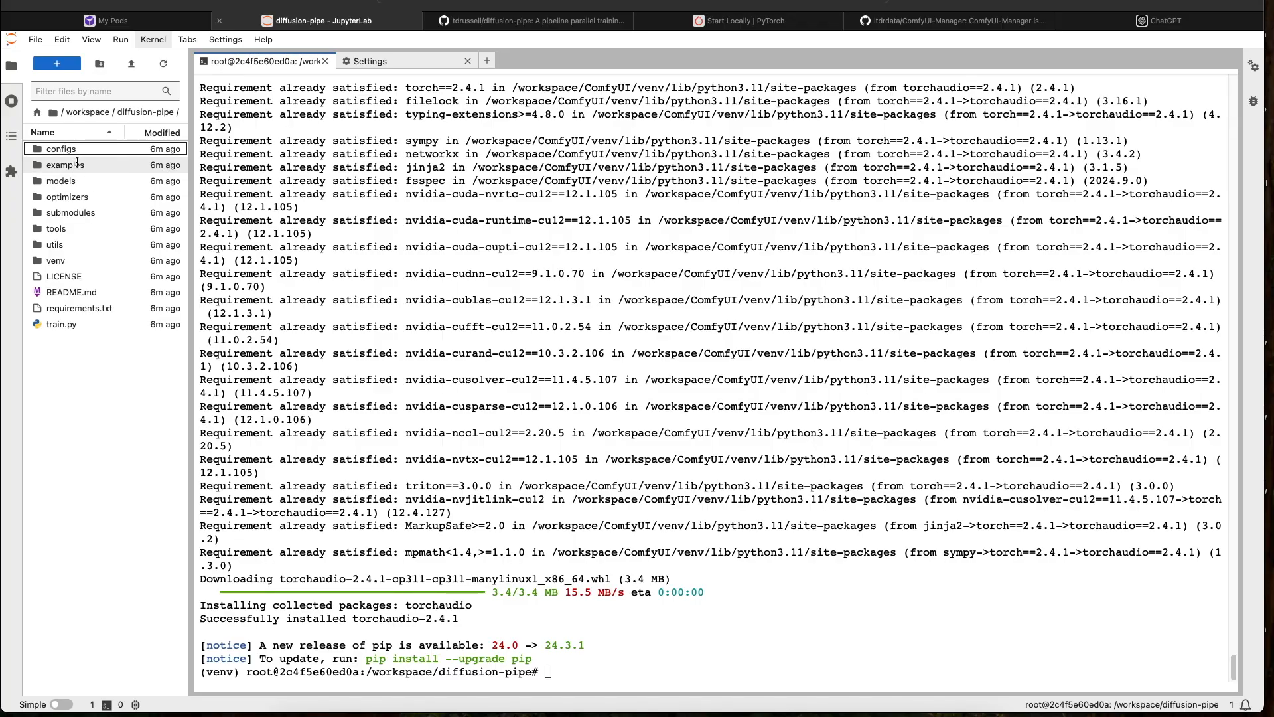
click(81, 163)
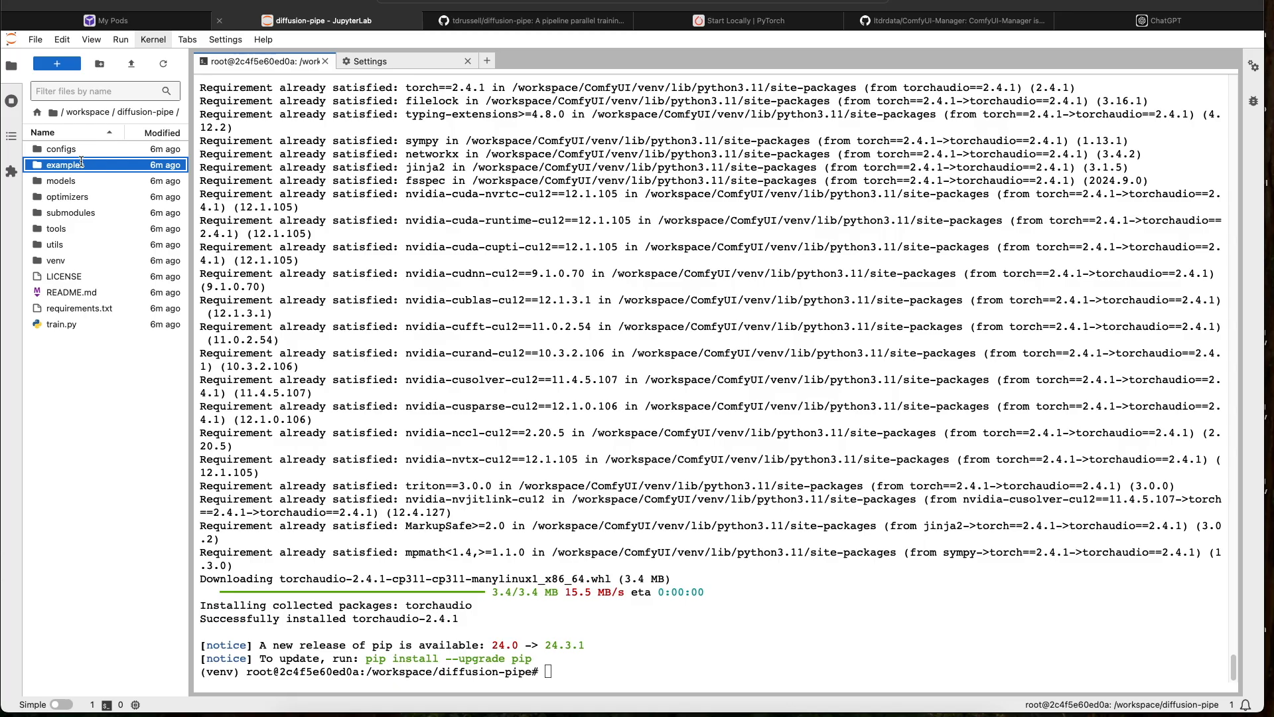
double_click(80, 163)
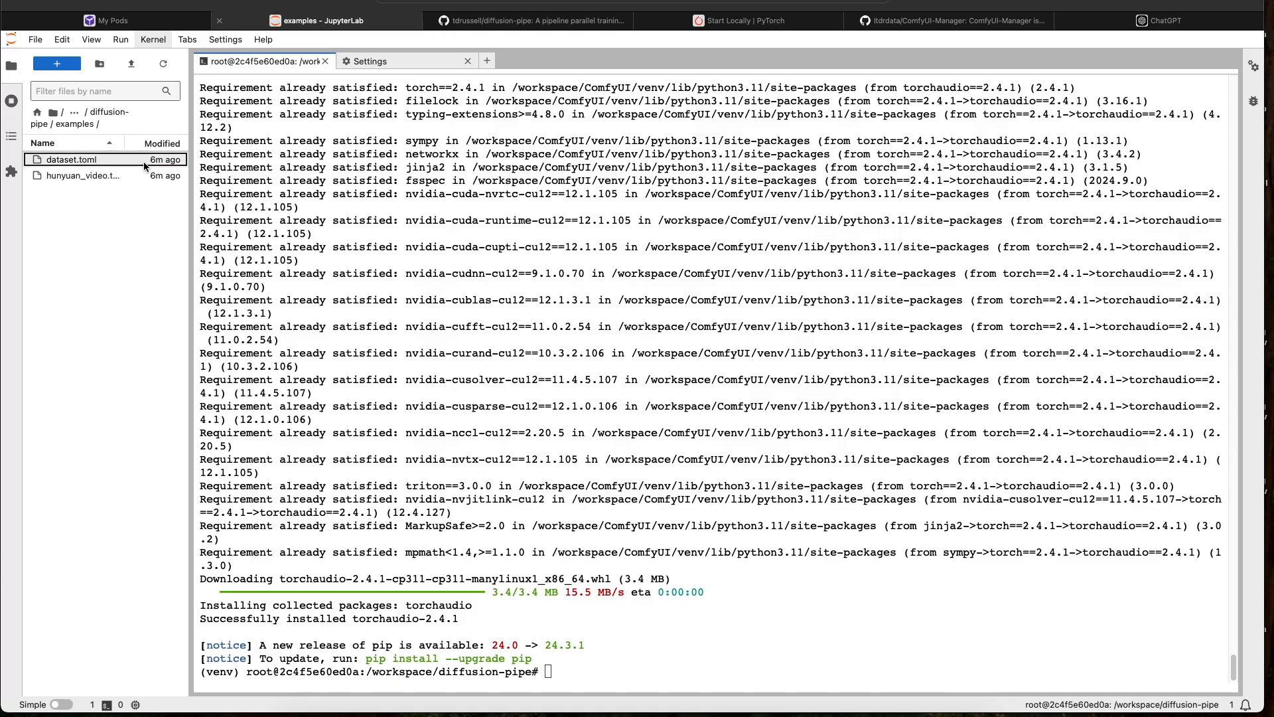
double_click(86, 175)
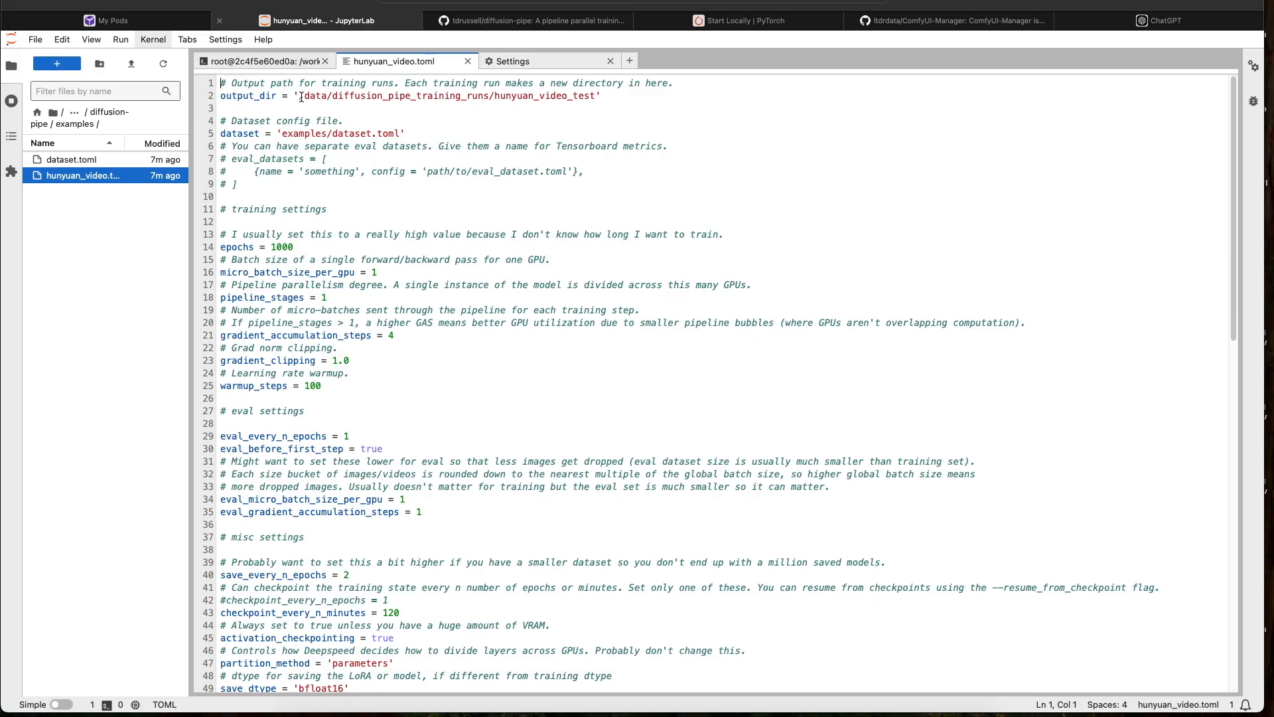
Browse to the ComfyUI models folder in the workspace and copy the path of its loras folder
click(75, 113)
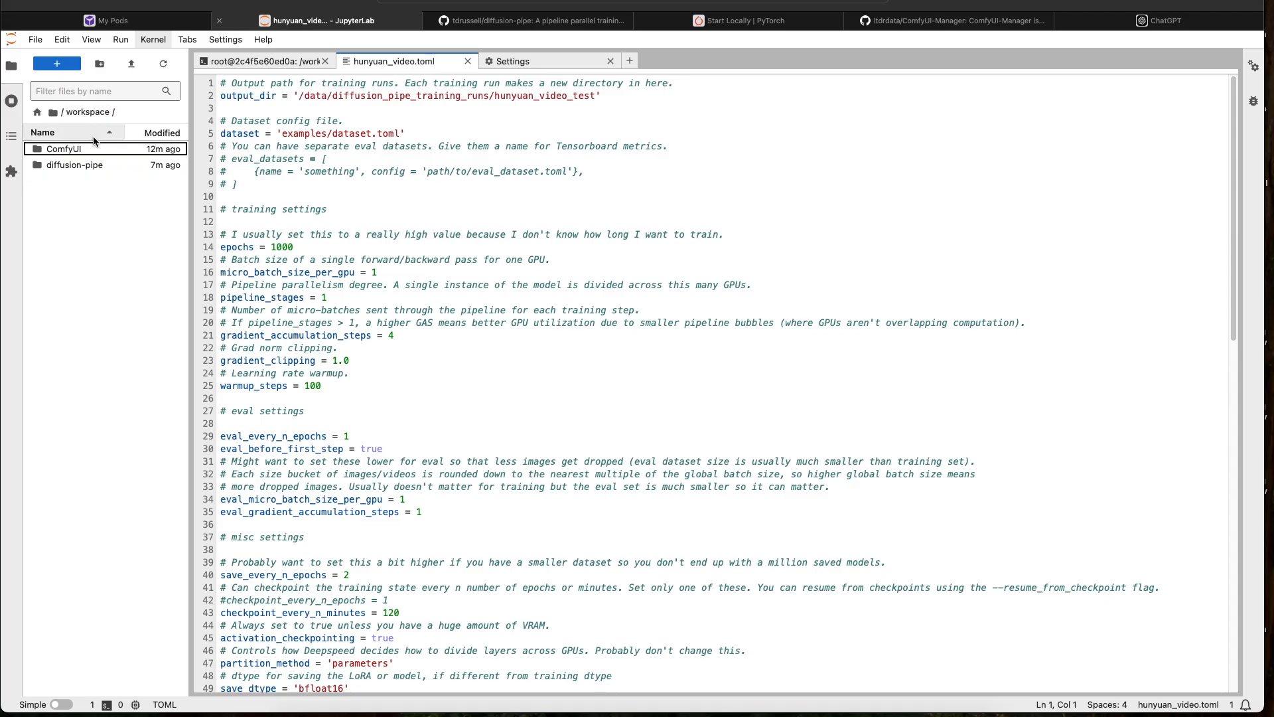
double_click(68, 150)
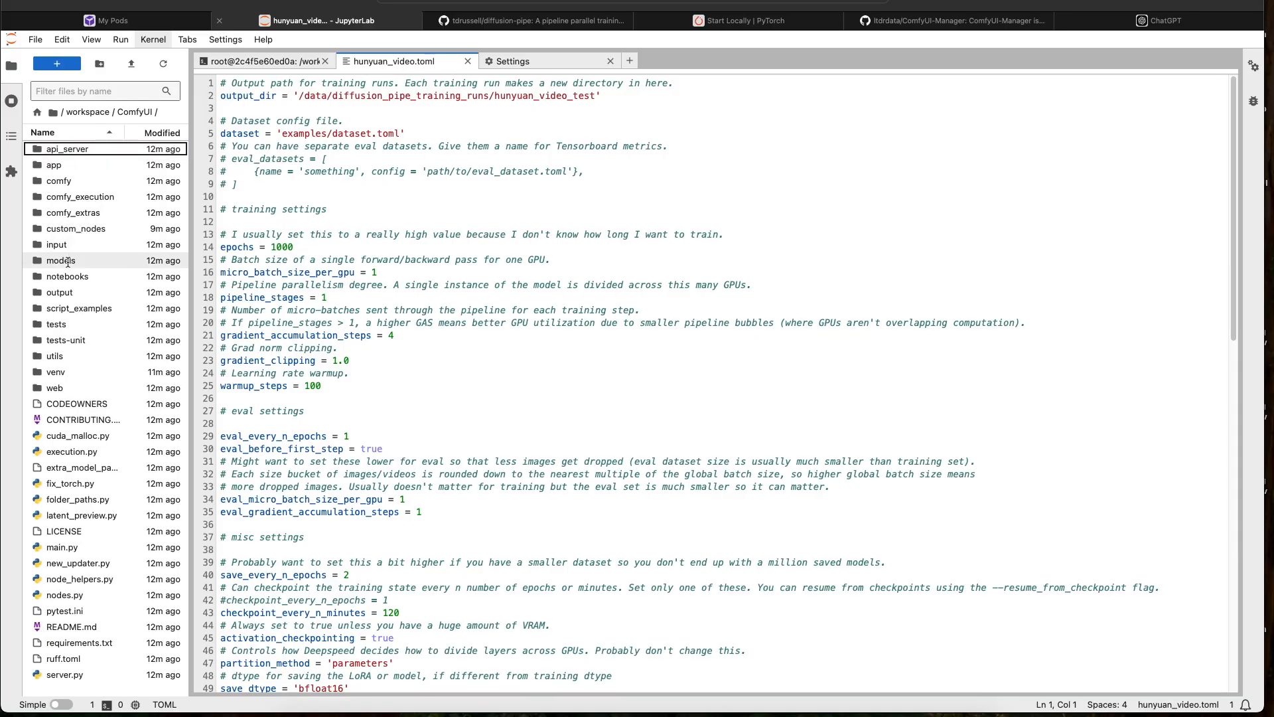
double_click(69, 262)
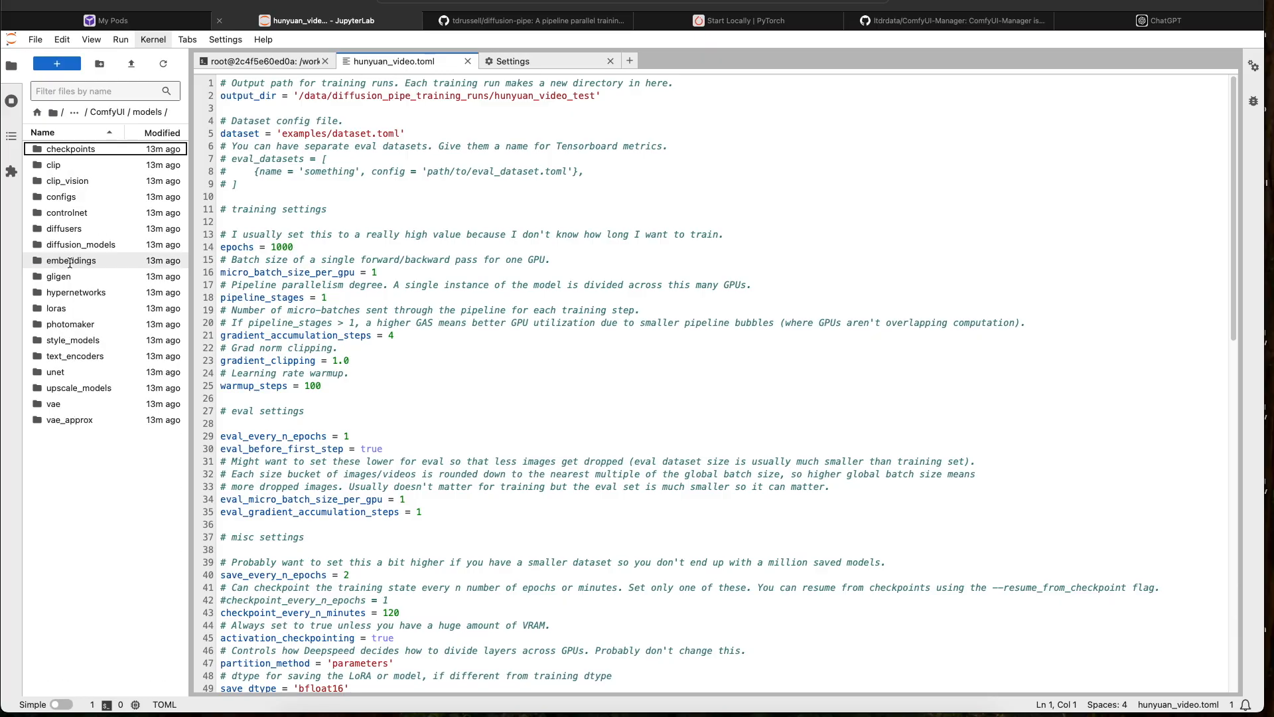
double_click(60, 308)
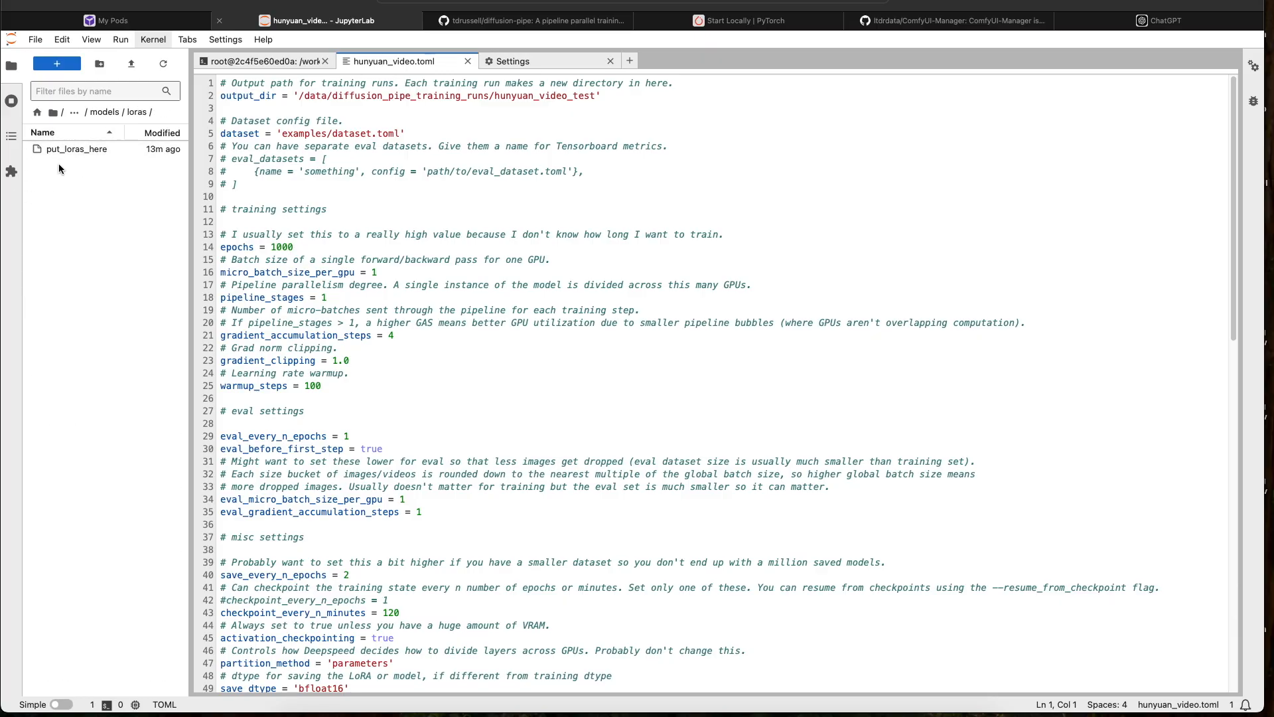
right_click(59, 164)
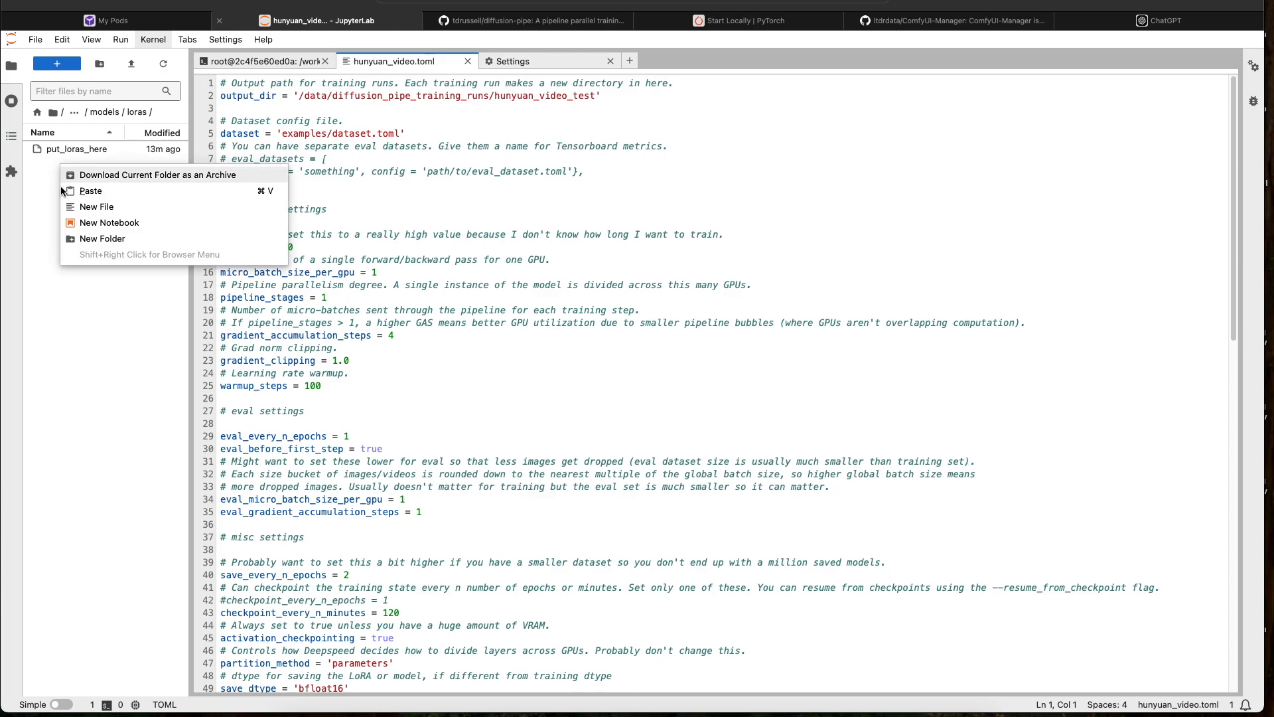
click(100, 262)
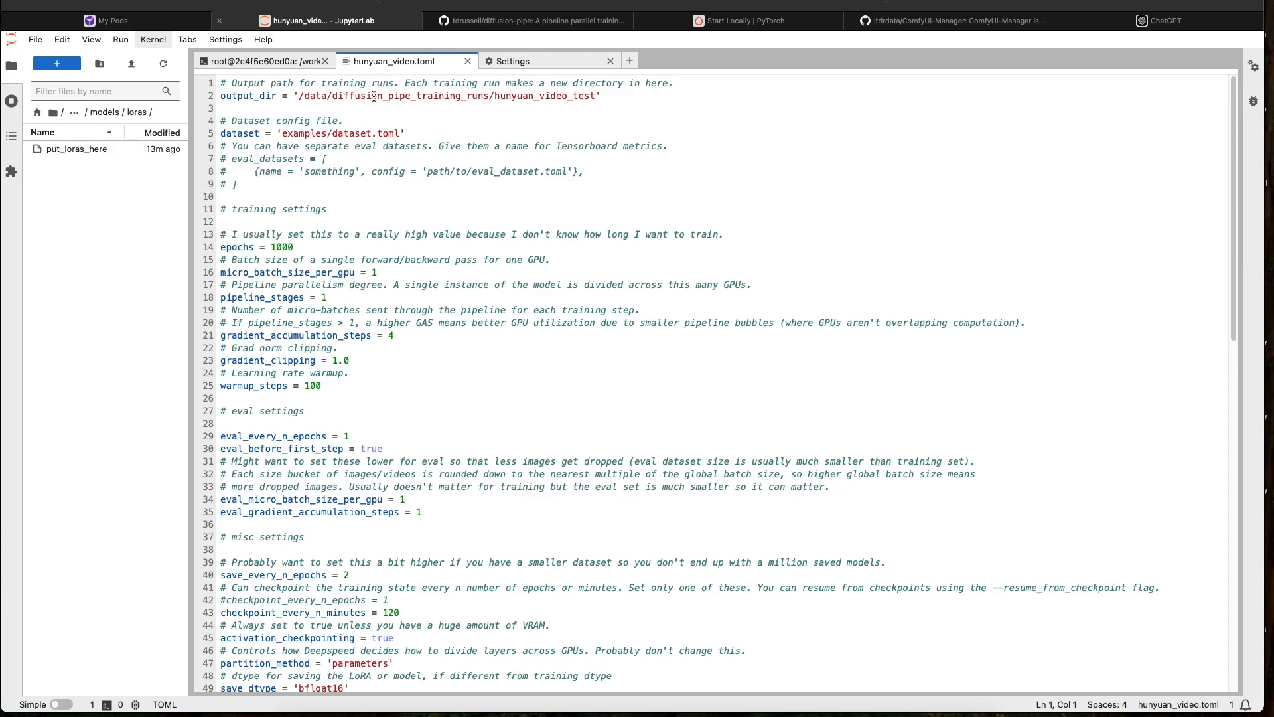
click(101, 113)
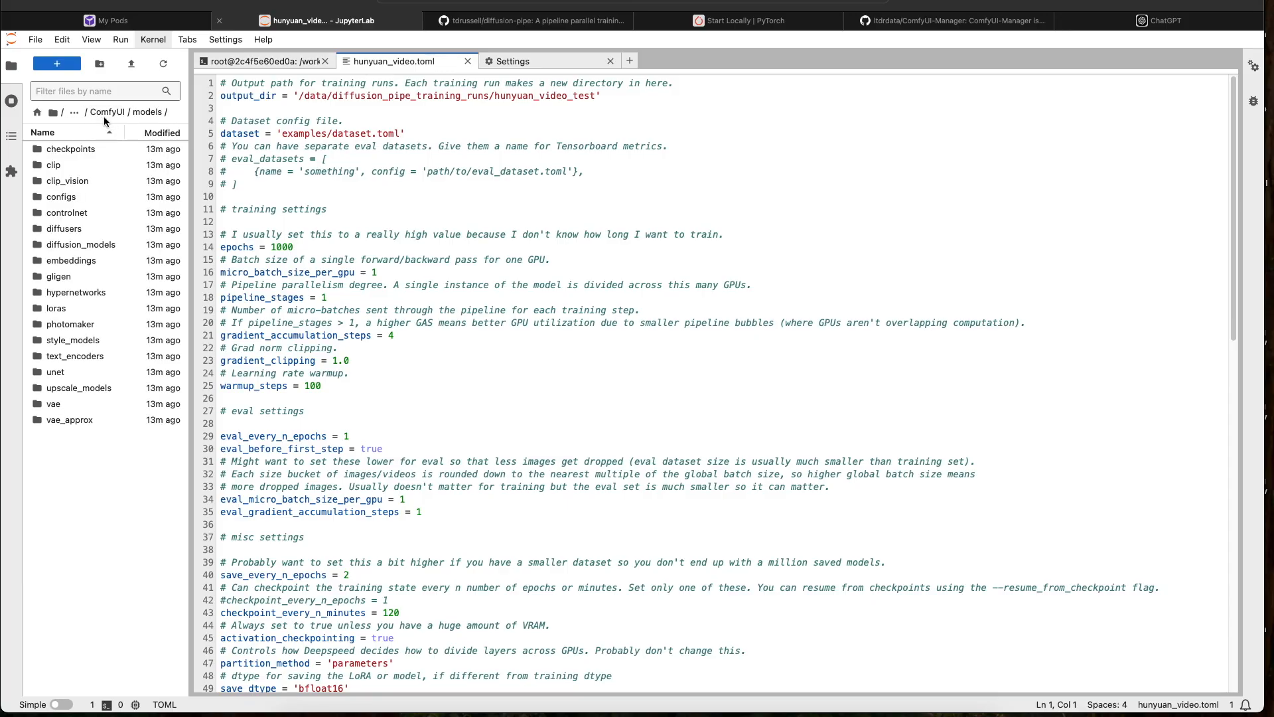
right_click(73, 309)
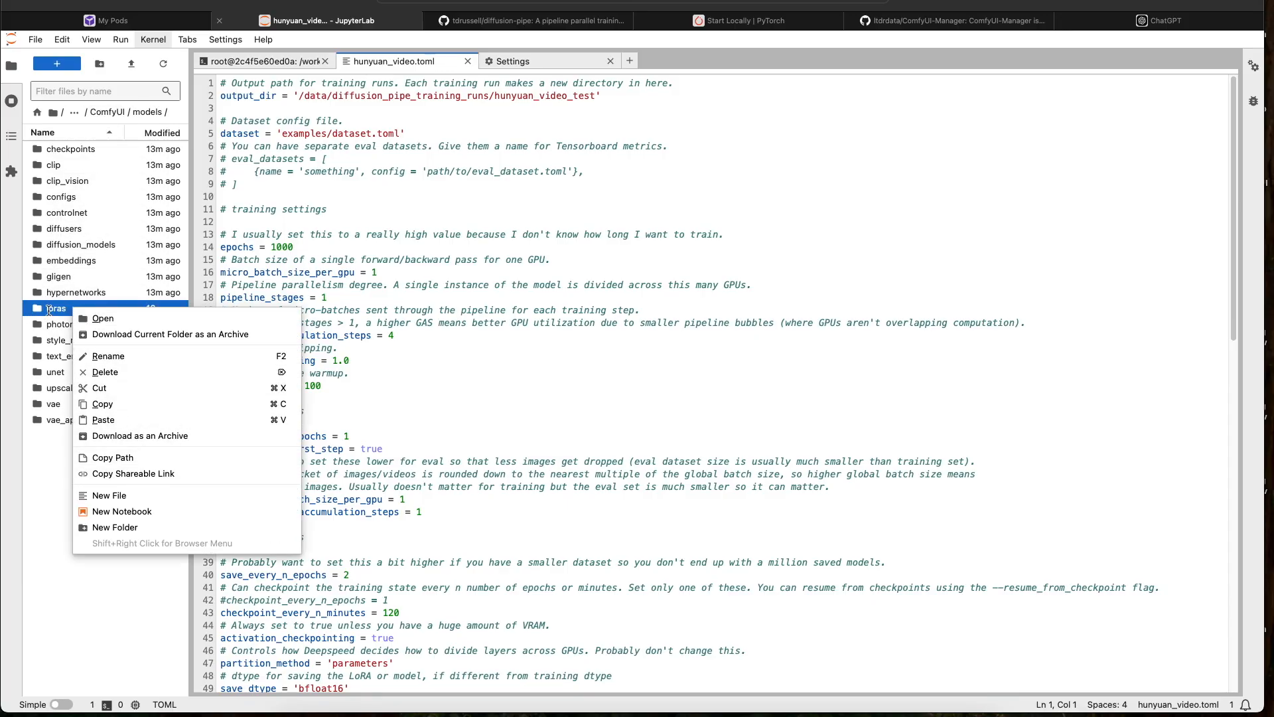
click(132, 458)
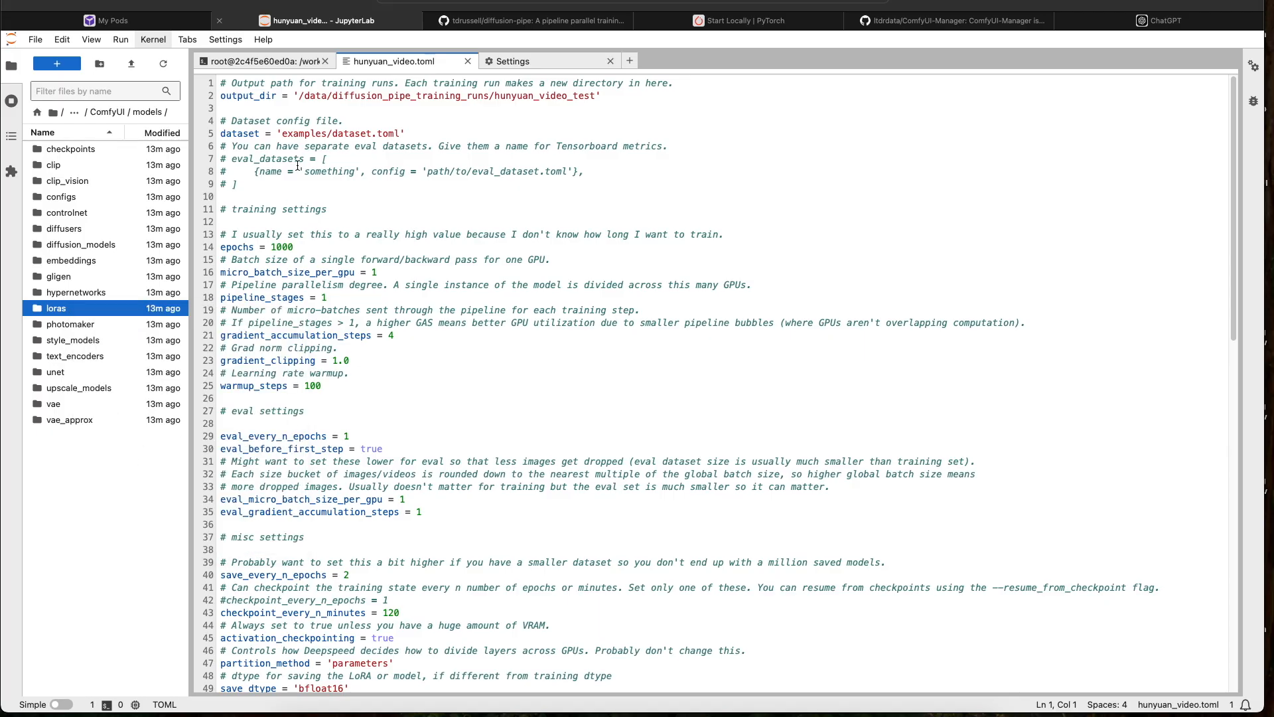
Set output_dir in hunyuan_video.toml to '/workspace/ComfyUI/models/loras', adding the leading slash to the pasted path
drag(597, 95, 306, 100)
key(super+v)
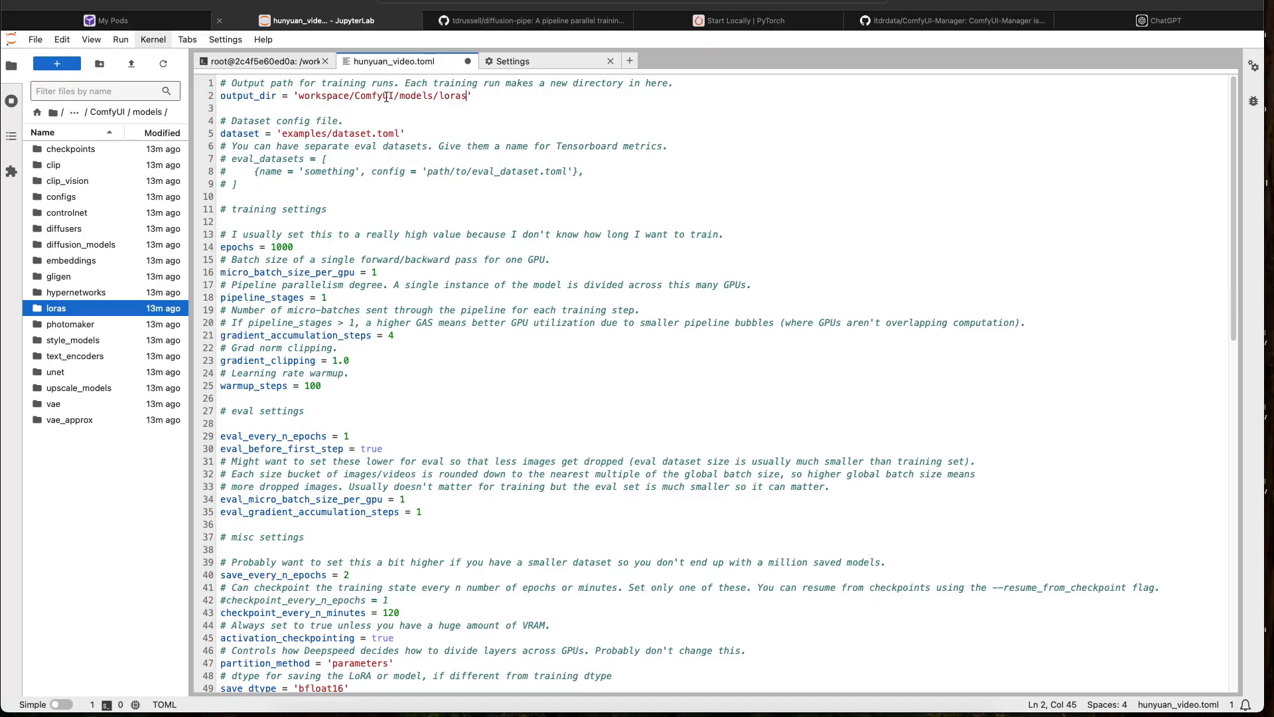
click(298, 96)
text(/)
drag(298, 96, 471, 96)
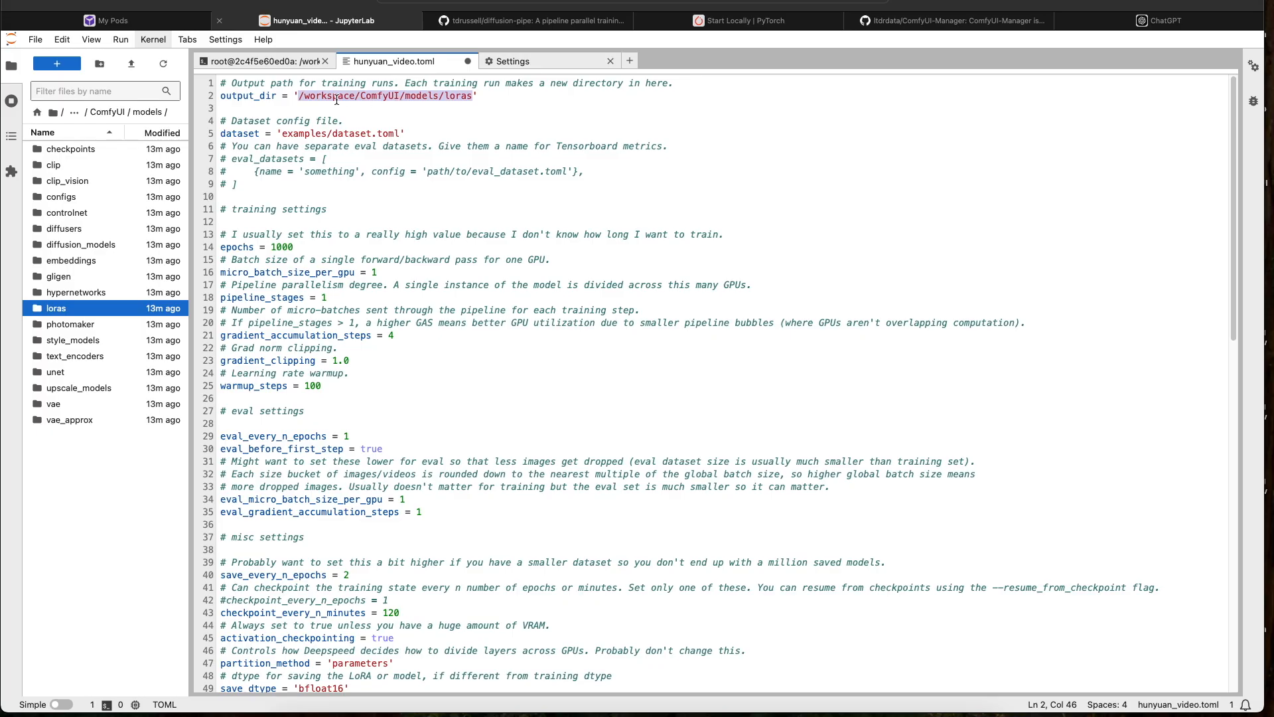
click(309, 159)
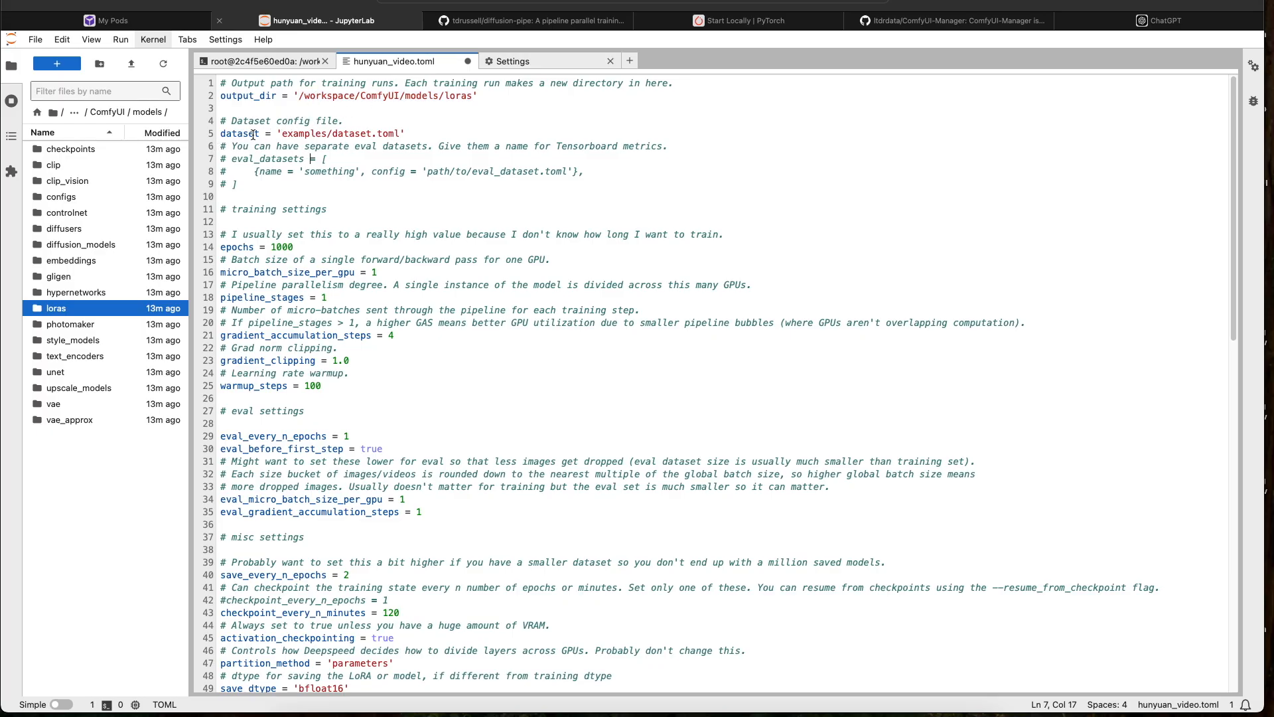
Open dataset.toml from the diffusion-pipe examples folder and look over its contents
click(101, 114)
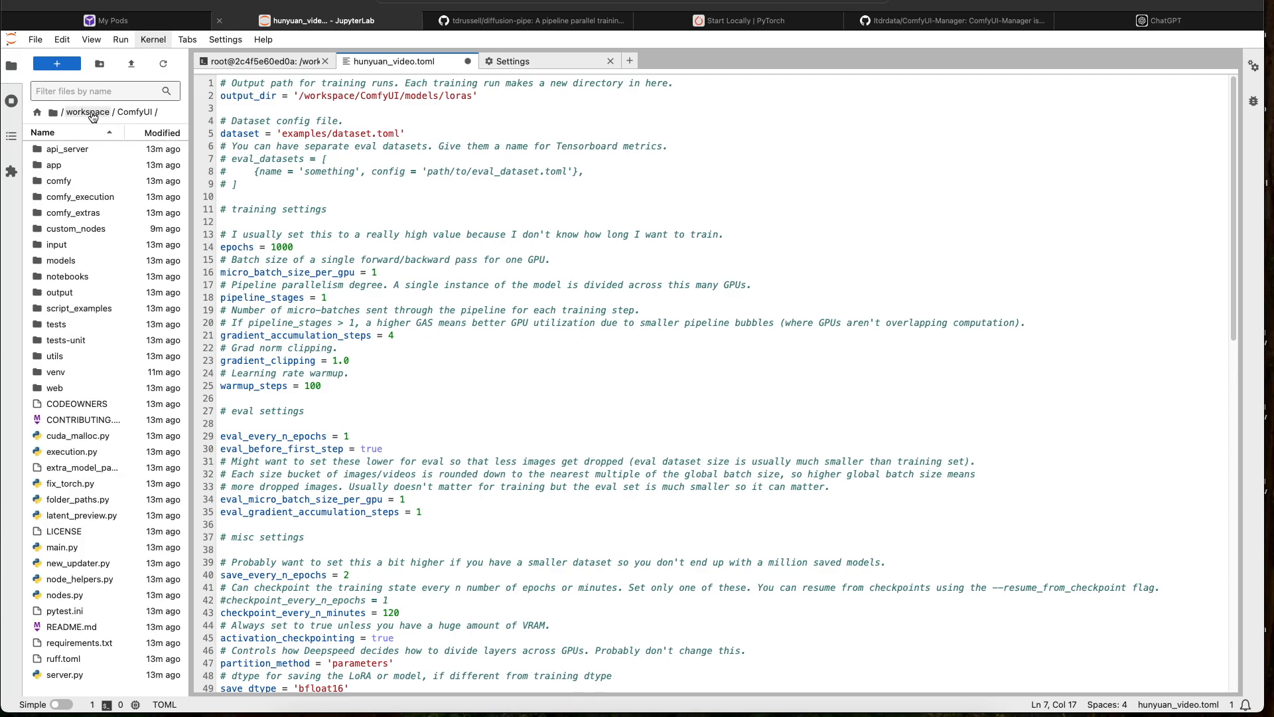
click(85, 113)
click(81, 163)
double_click(81, 162)
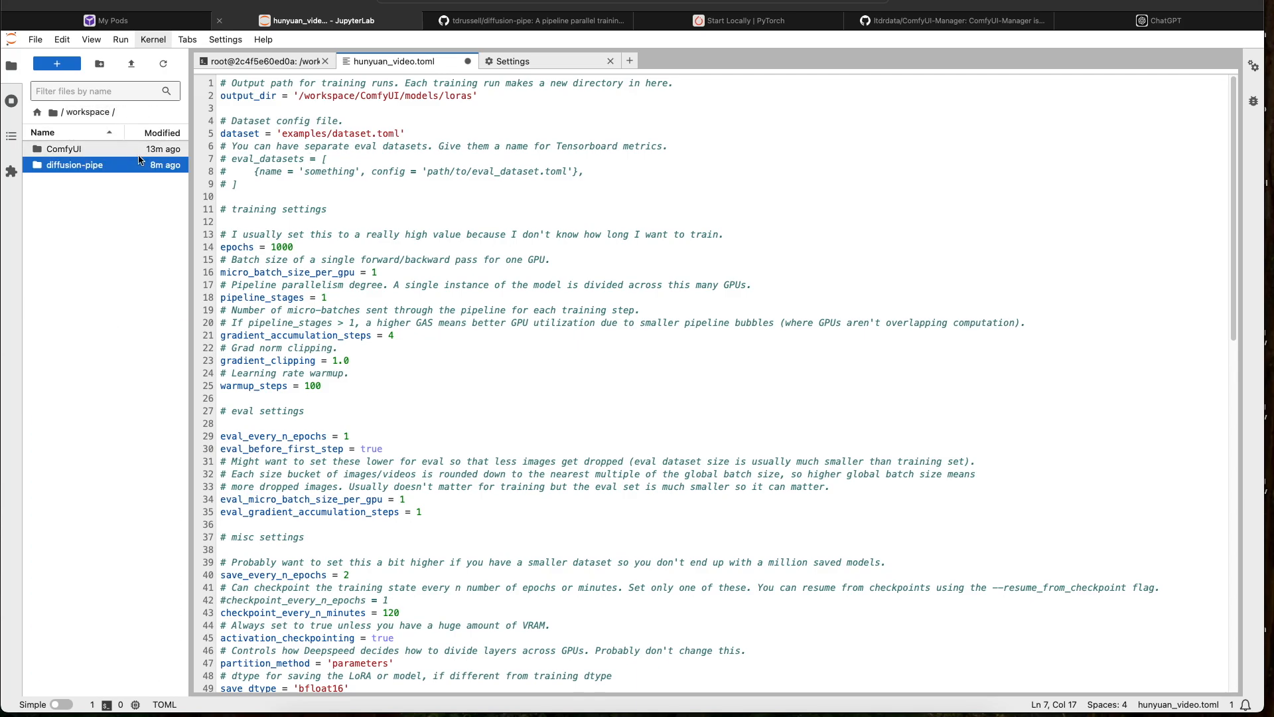
double_click(78, 163)
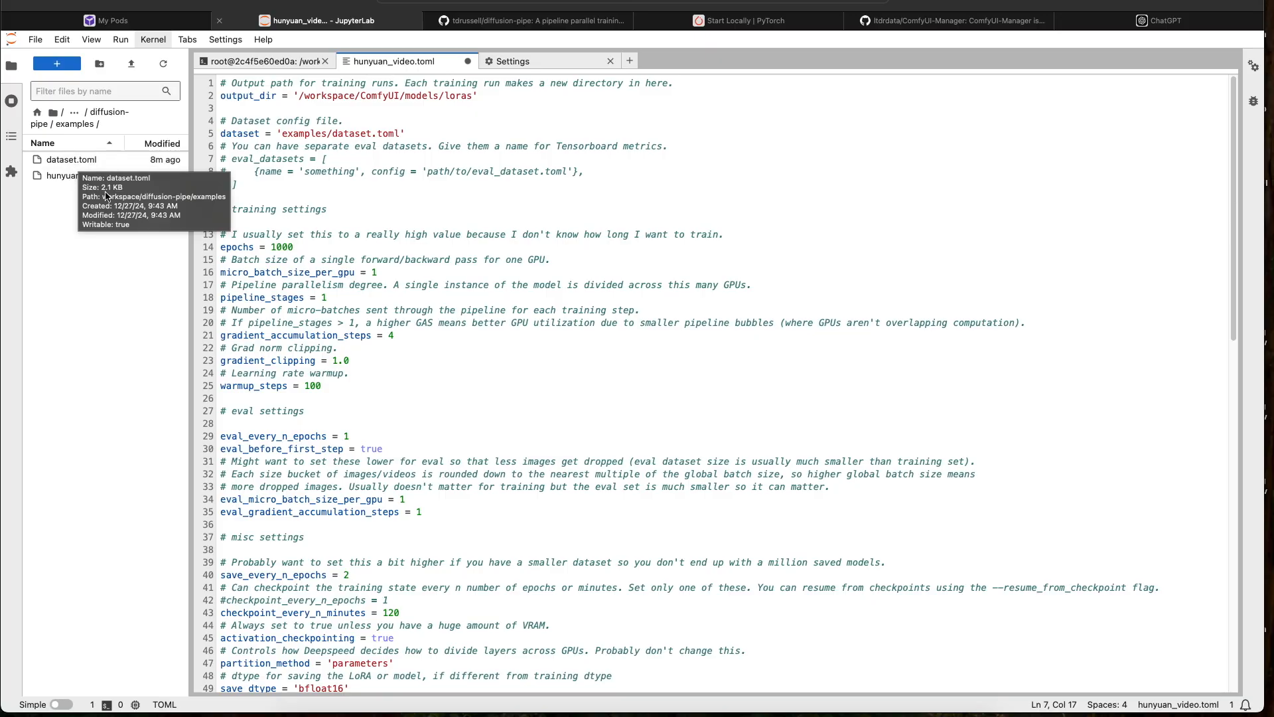
double_click(82, 160)
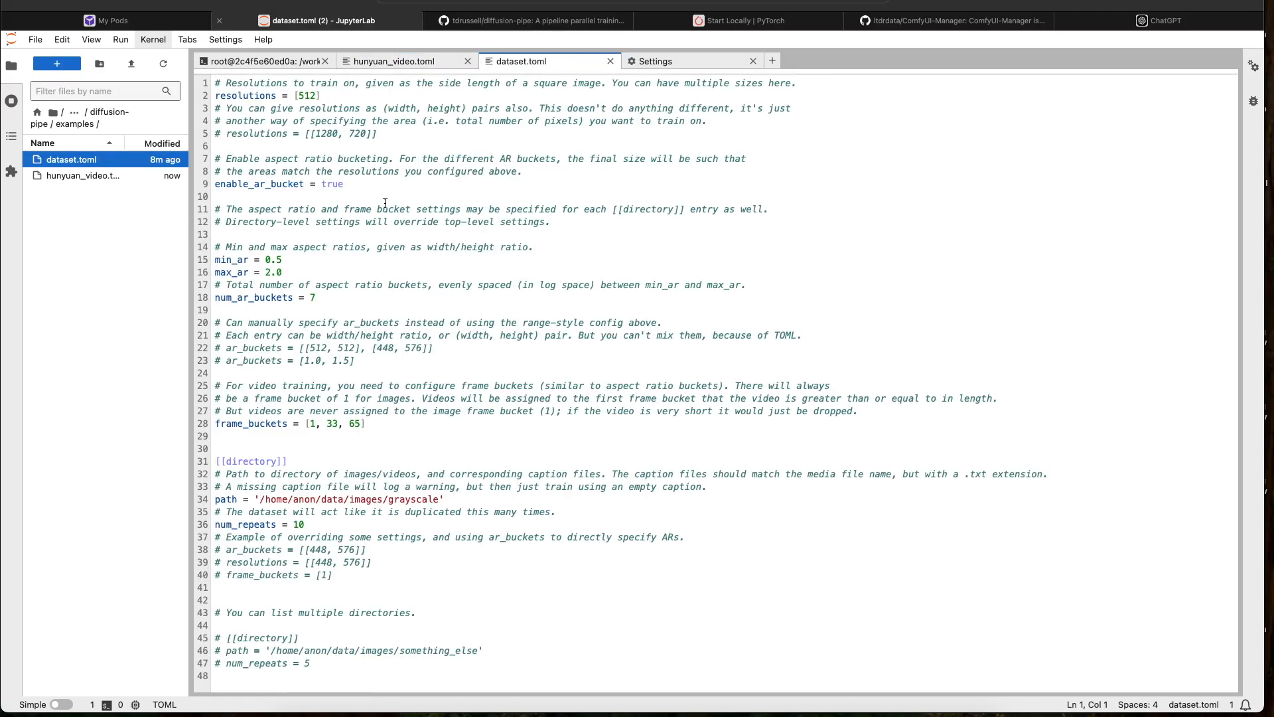
drag(300, 83, 326, 324)
Return to hunyuan_video.toml and review the epochs, micro_batch_size_per_gpu, pipeline_stages and gradient_accumulation_steps settings
click(397, 60)
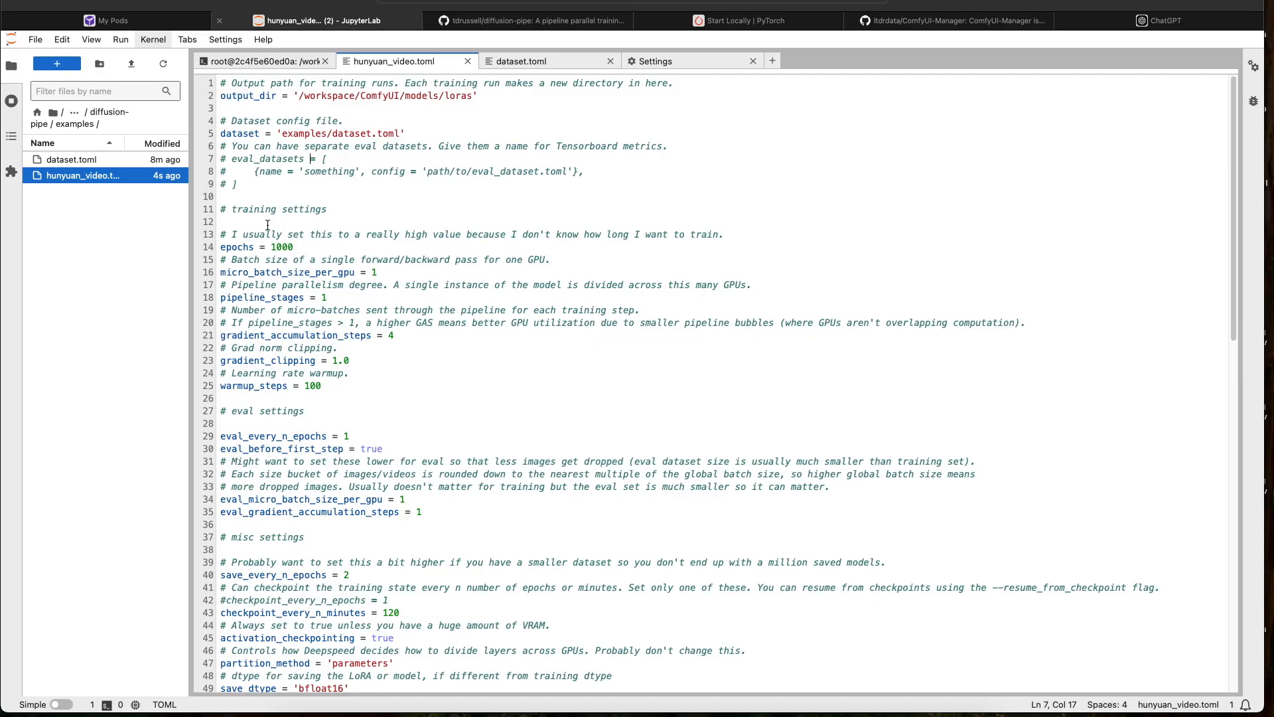
mouse_move(302, 247)
mouse_down()
mouse_move(327, 245)
mouse_move(216, 243)
mouse_move(308, 246)
mouse_up()
click(226, 235)
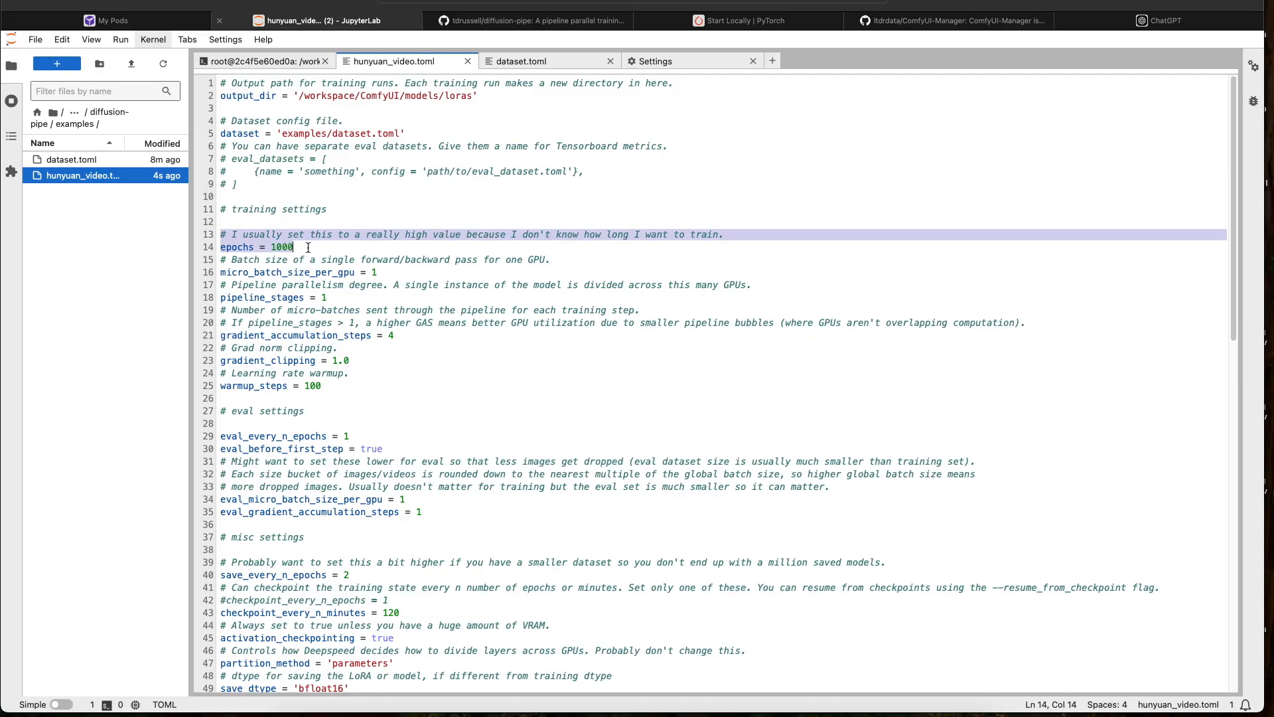
click(308, 247)
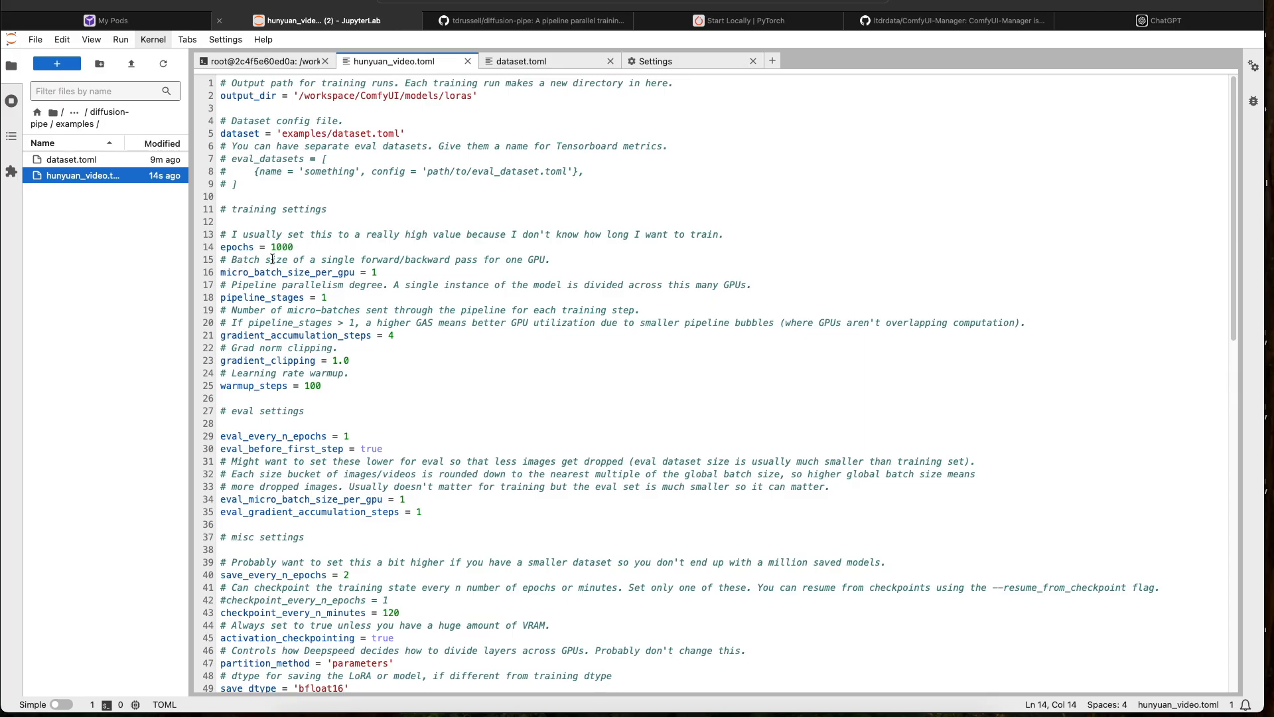
drag(397, 270, 211, 266)
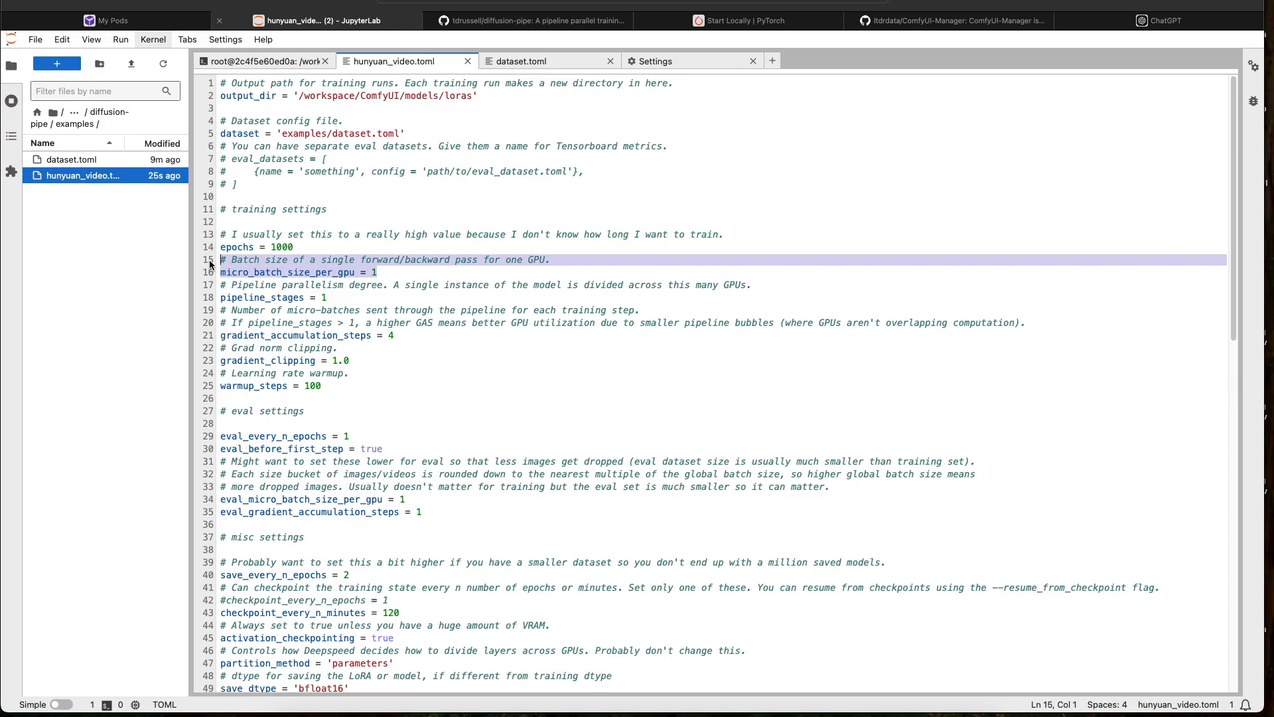
click(349, 268)
double_click(376, 267)
text(1)
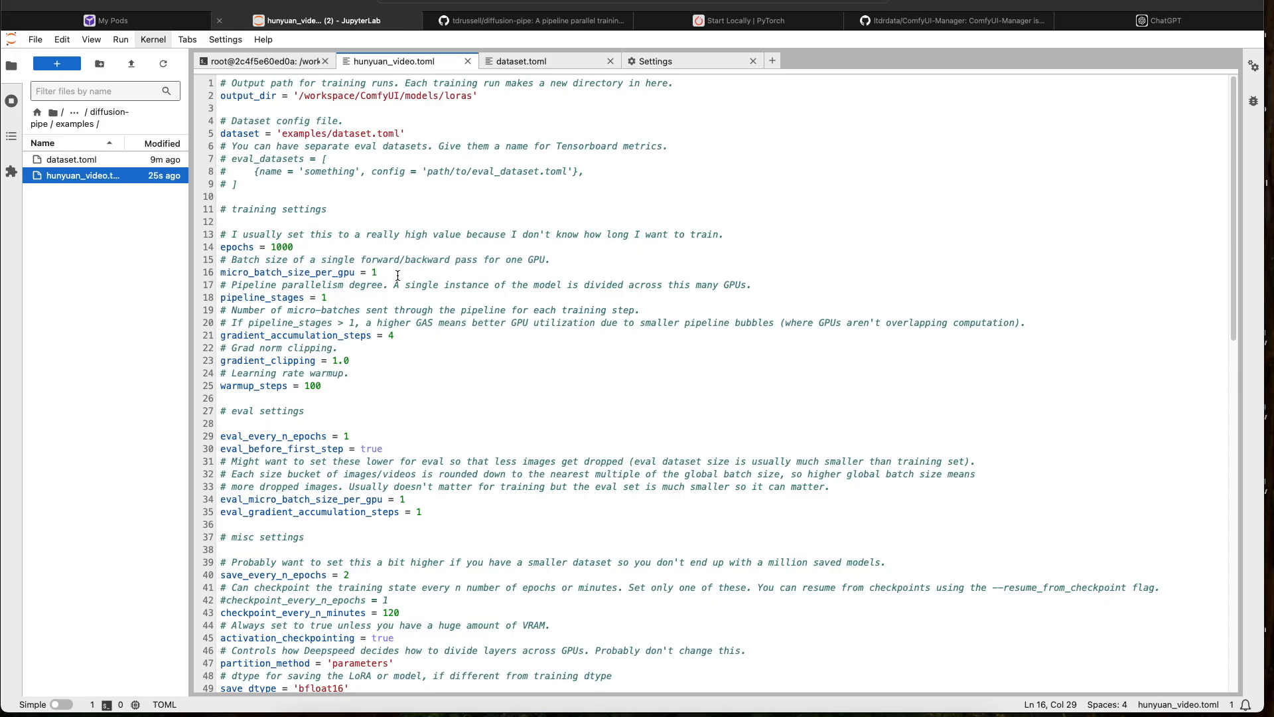
drag(390, 274, 219, 264)
drag(356, 298, 199, 285)
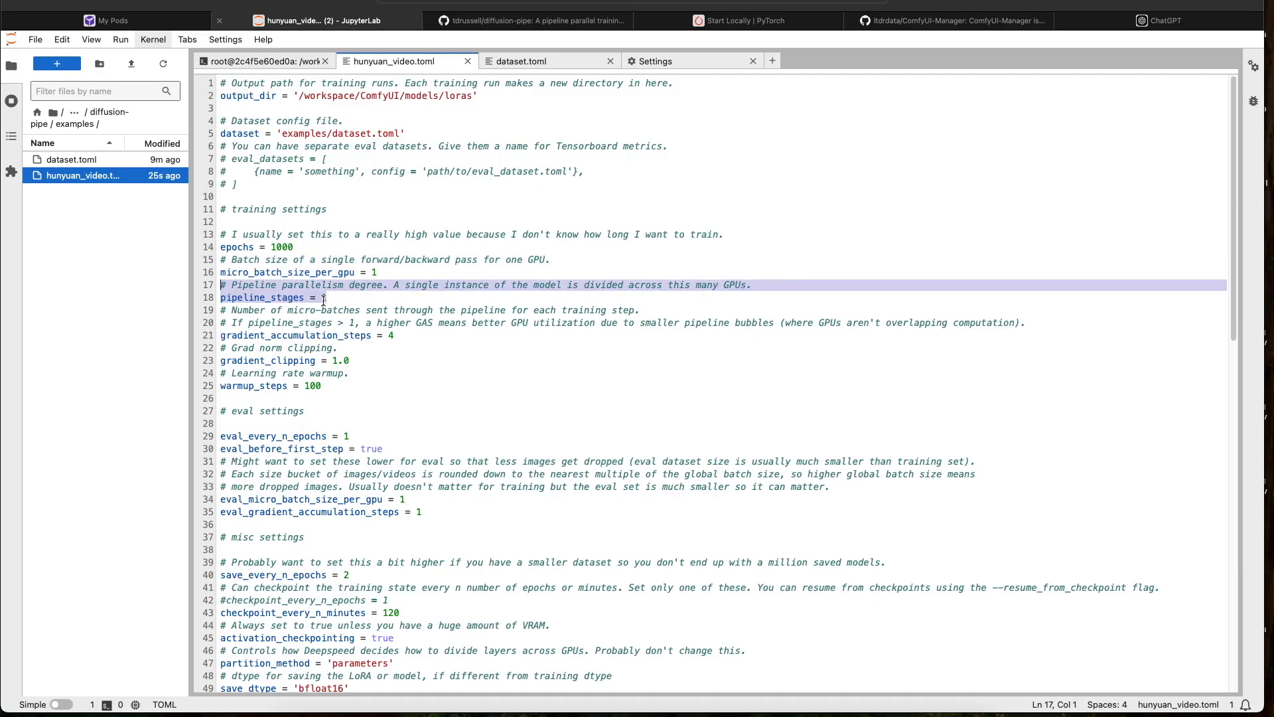
click(424, 336)
drag(428, 336, 196, 312)
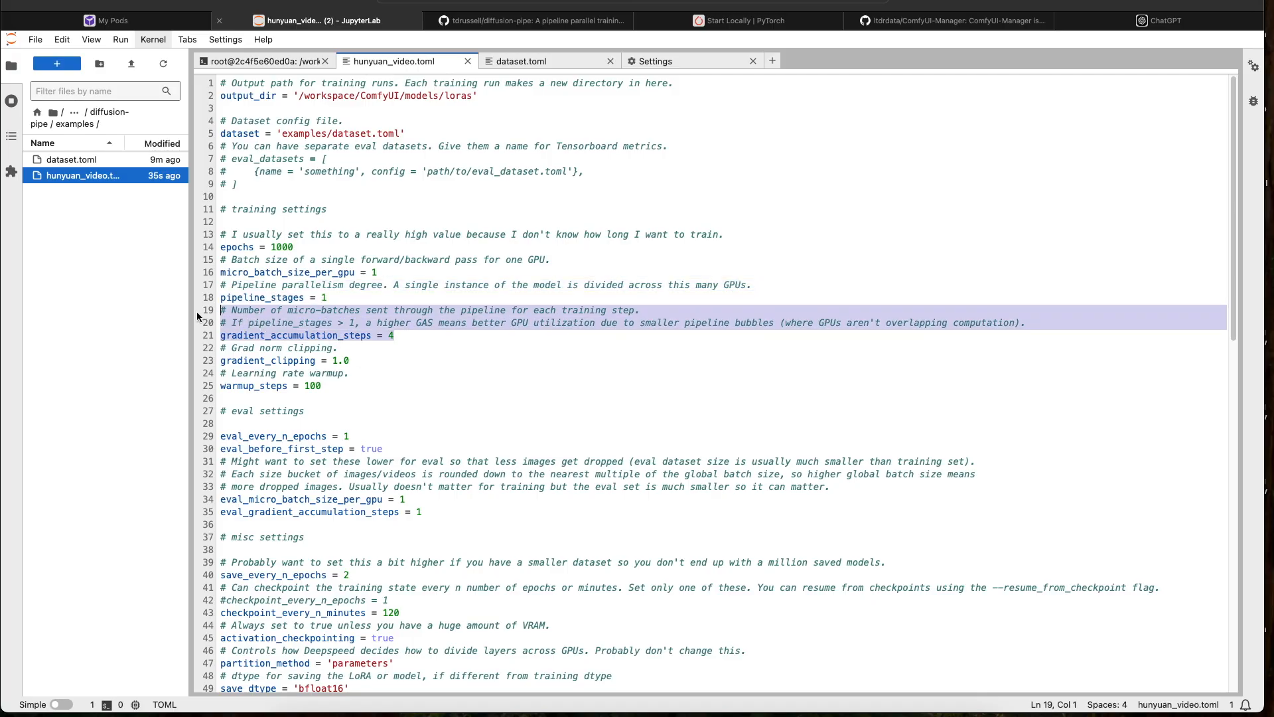
Examine the gradient clipping and learning rate warmup settings in the training section
click(377, 359)
drag(345, 386, 194, 349)
drag(329, 386, 197, 349)
click(305, 374)
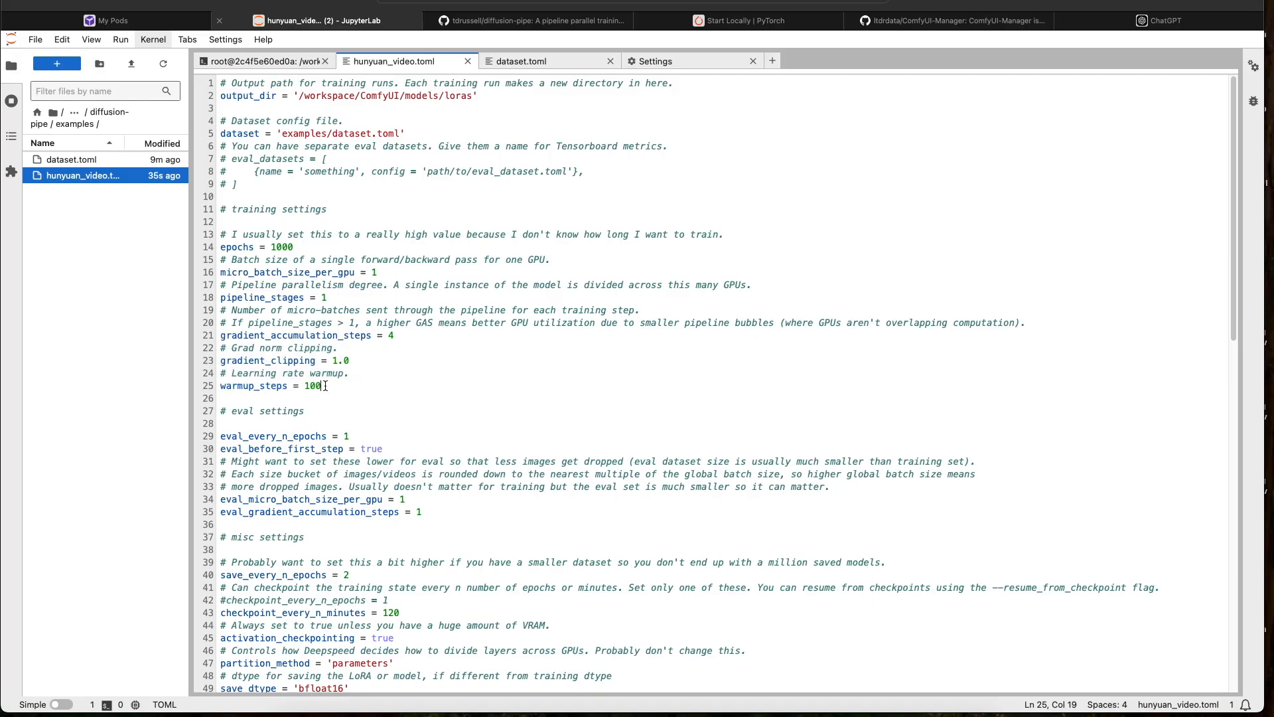
drag(323, 387, 209, 373)
click(321, 389)
drag(321, 388, 217, 375)
click(340, 388)
key(shift+Up)
key(shift+Home)
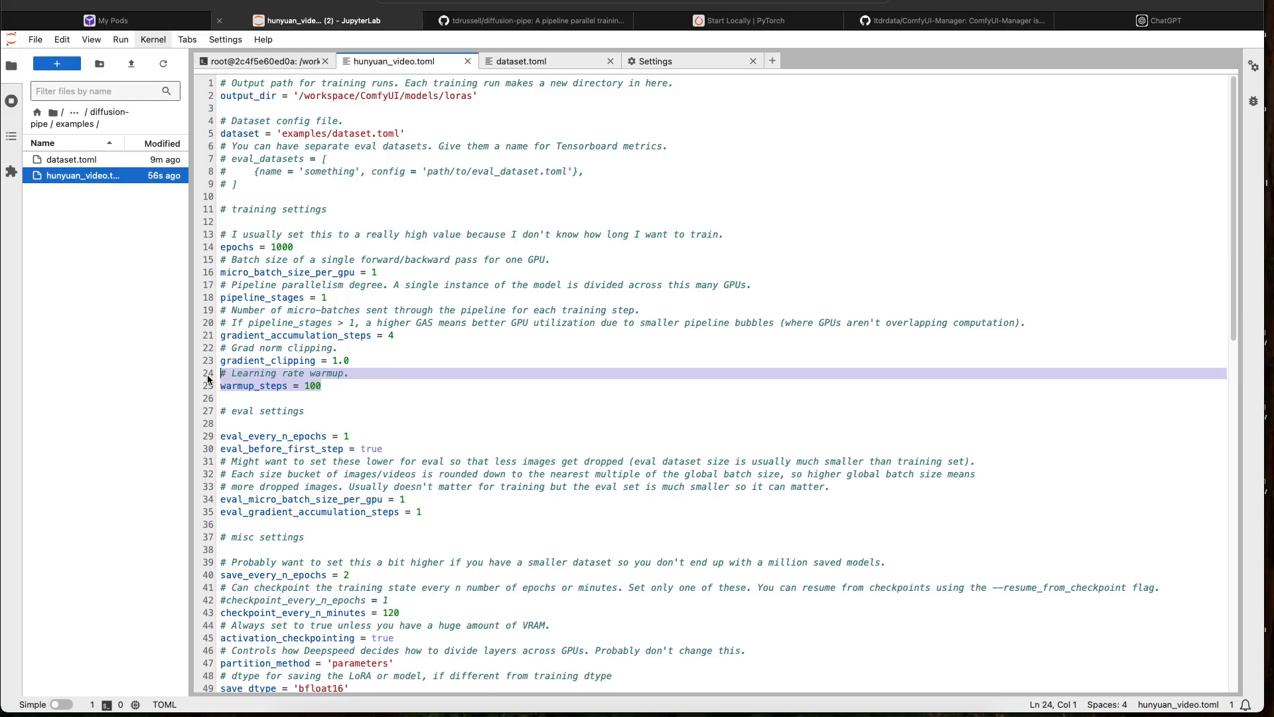
click(302, 391)
Examine eval_every_n_epochs and eval_before_first_step in the eval settings of hunyuan_video.toml
scroll(303, 392, down, 3)
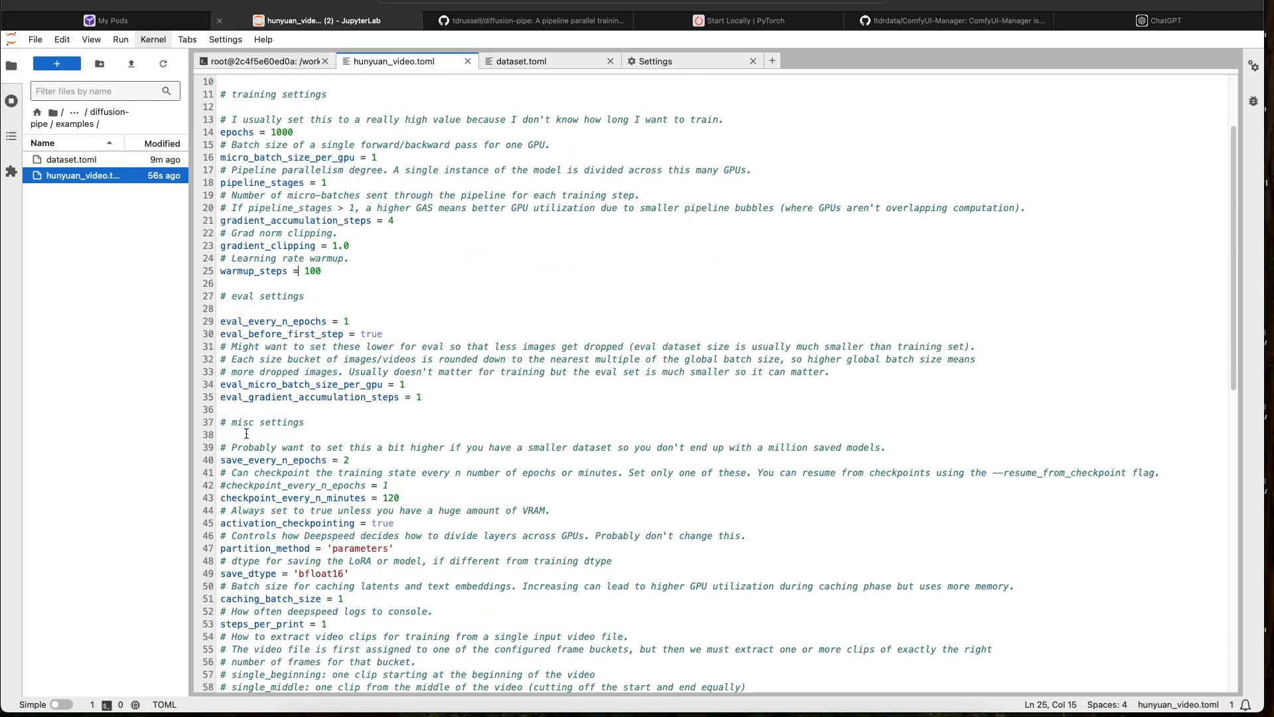
click(243, 336)
mouse_move(220, 321)
mouse_down()
mouse_move(376, 323)
mouse_move(376, 336)
mouse_move(221, 325)
mouse_up()
click(412, 339)
click(278, 323)
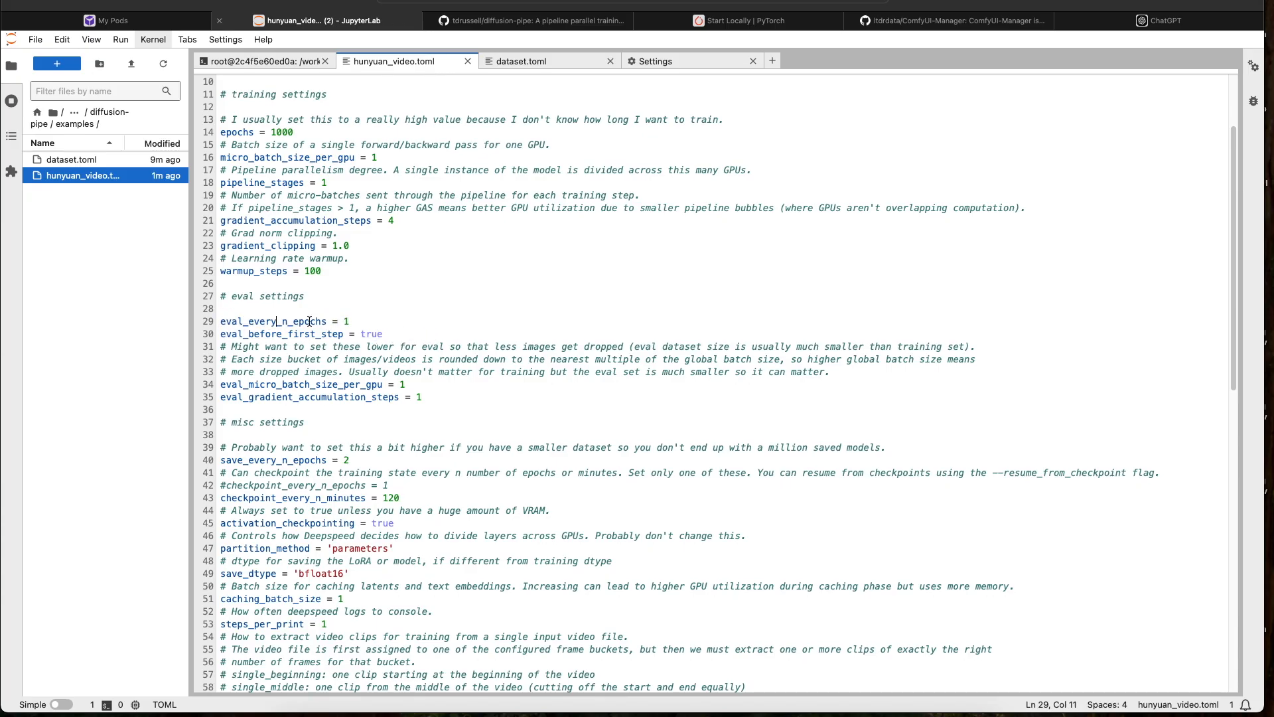
drag(370, 322, 221, 324)
click(357, 324)
drag(369, 323, 211, 325)
click(266, 333)
drag(375, 324, 219, 323)
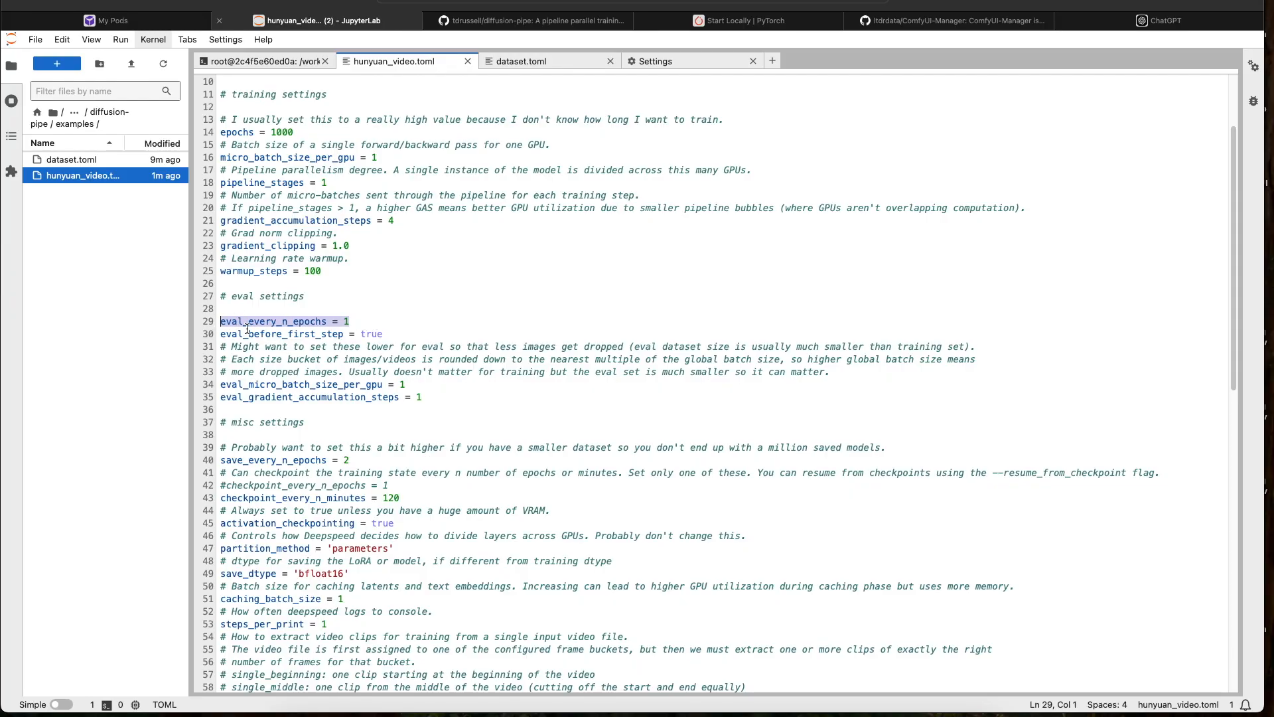
click(372, 322)
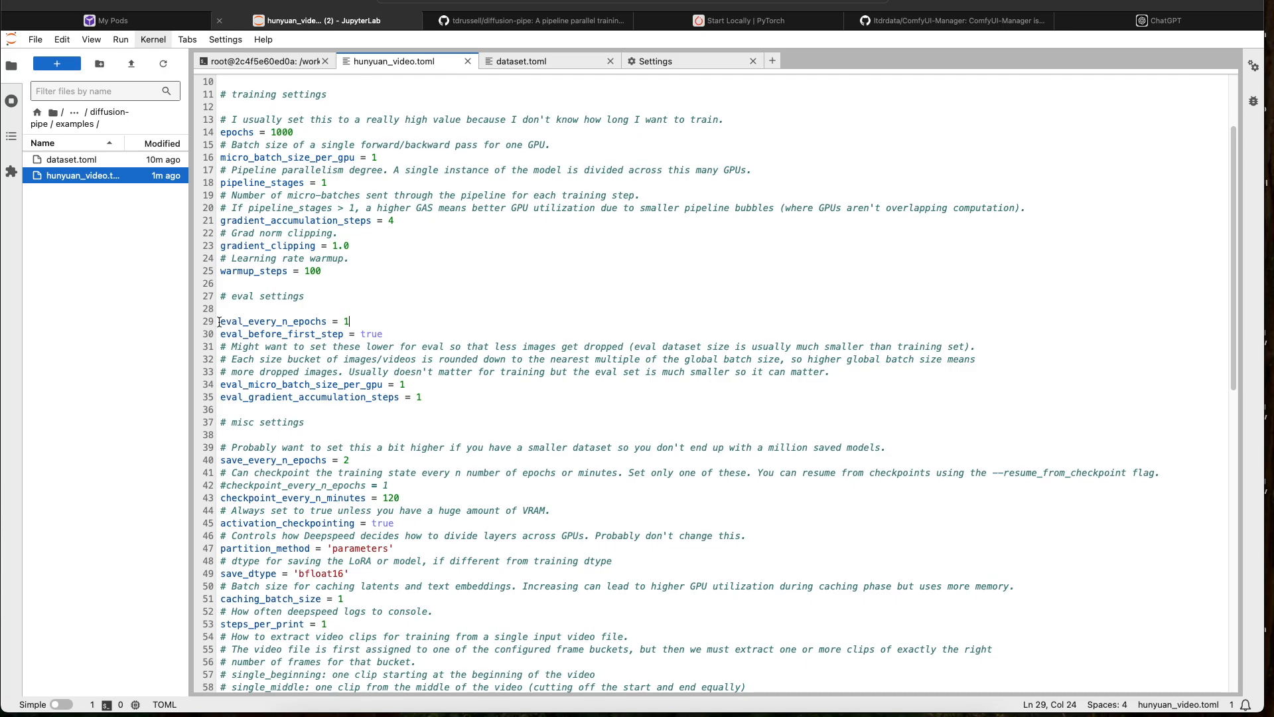
mouse_move(219, 322)
mouse_down()
mouse_move(426, 346)
mouse_move(425, 397)
mouse_move(213, 323)
mouse_up()
Read through the whole eval settings block down to eval_gradient_accumulation_steps
click(450, 396)
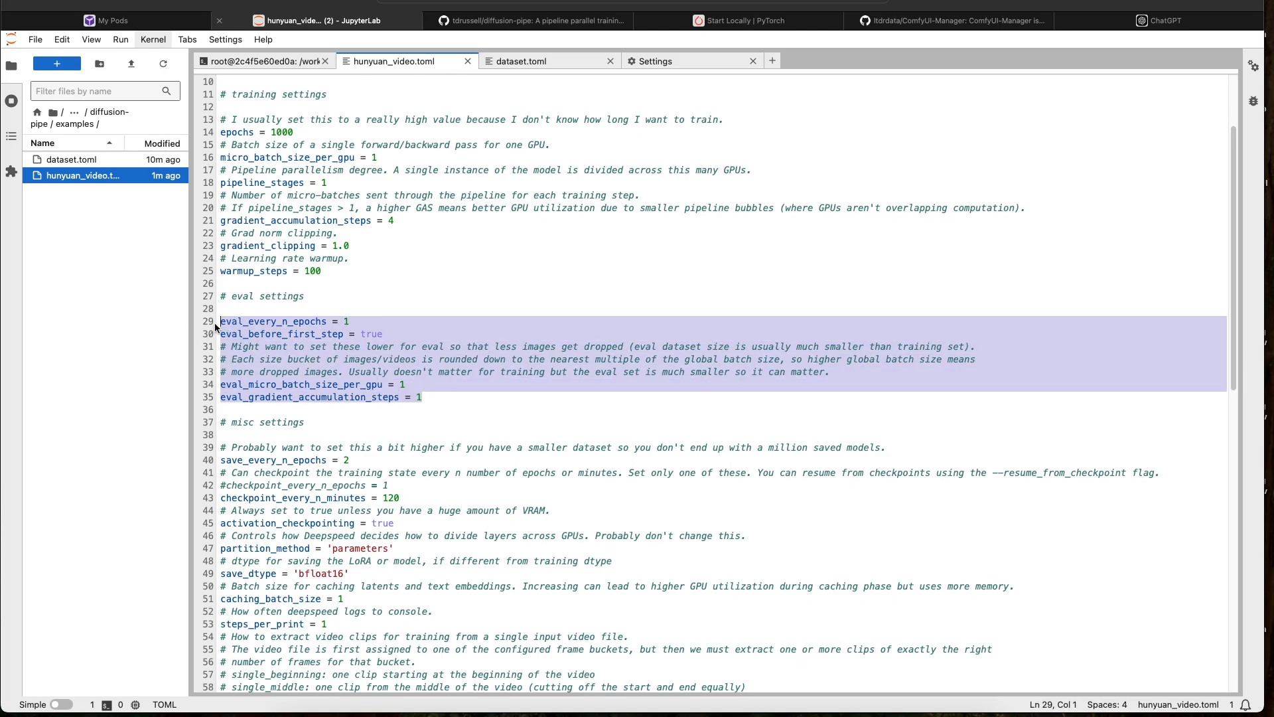
click(436, 396)
drag(436, 396, 214, 323)
click(444, 402)
drag(444, 402, 213, 322)
click(437, 400)
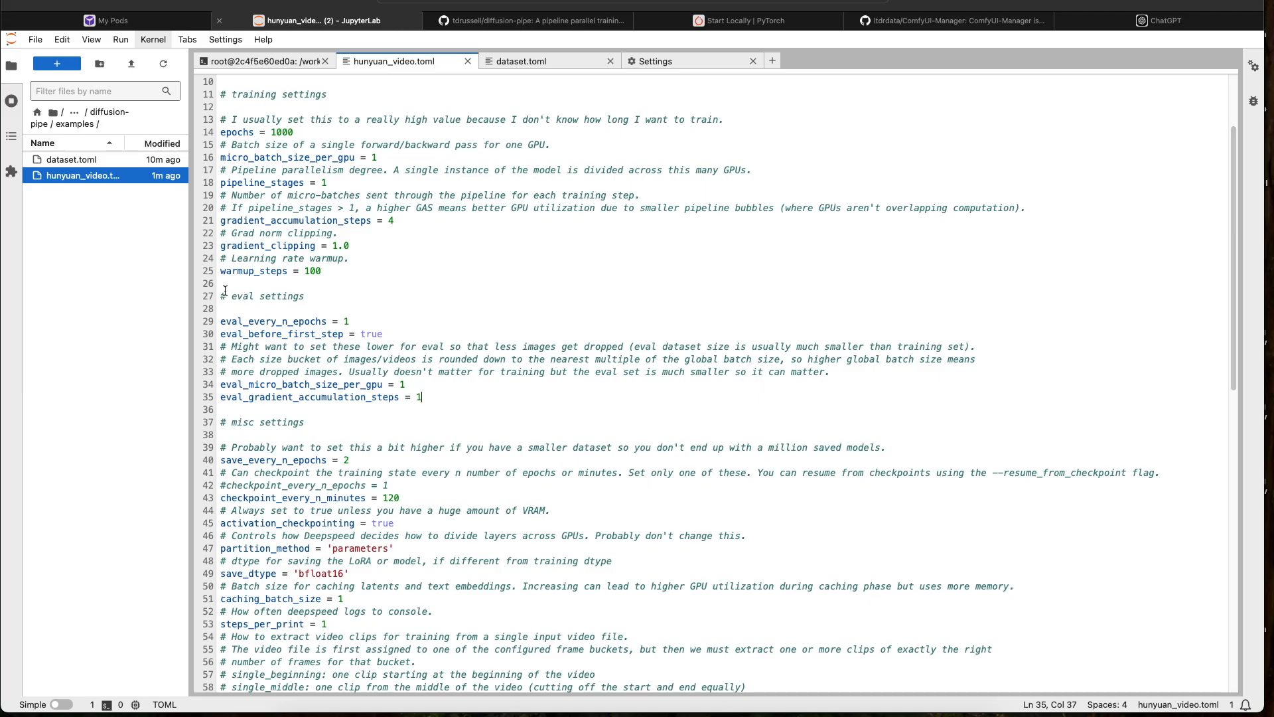
drag(221, 296, 465, 394)
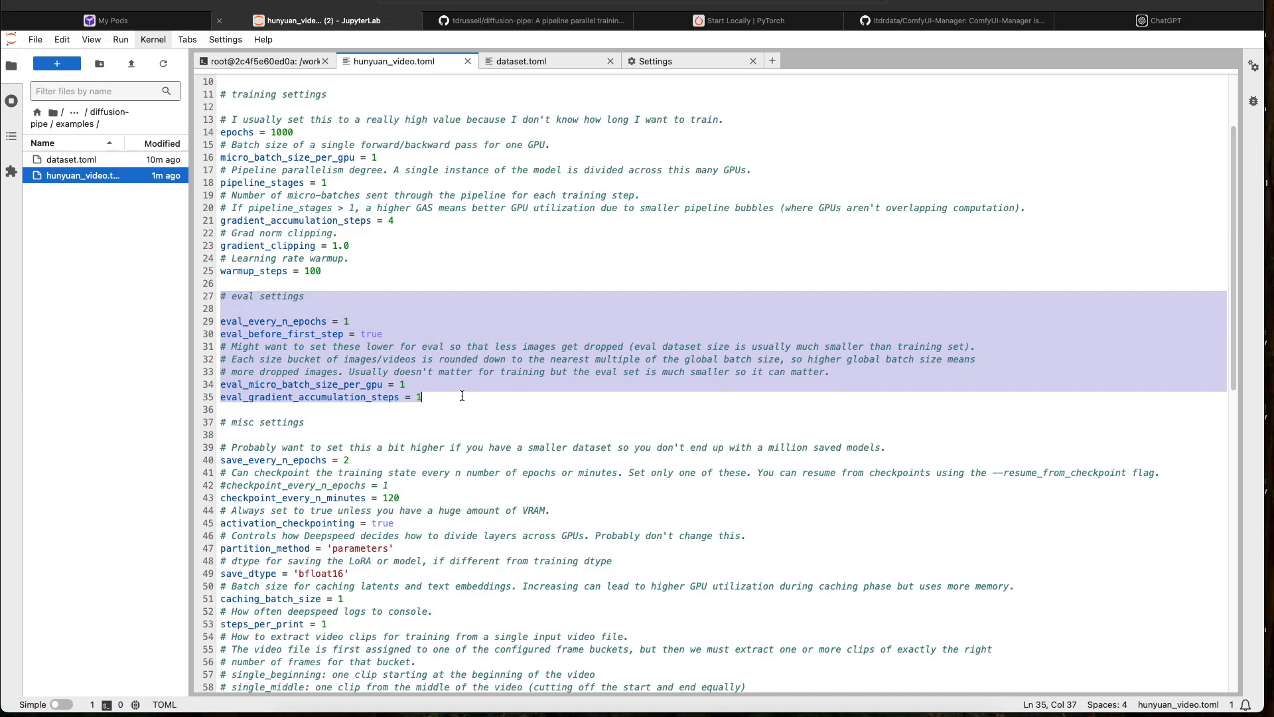
click(465, 394)
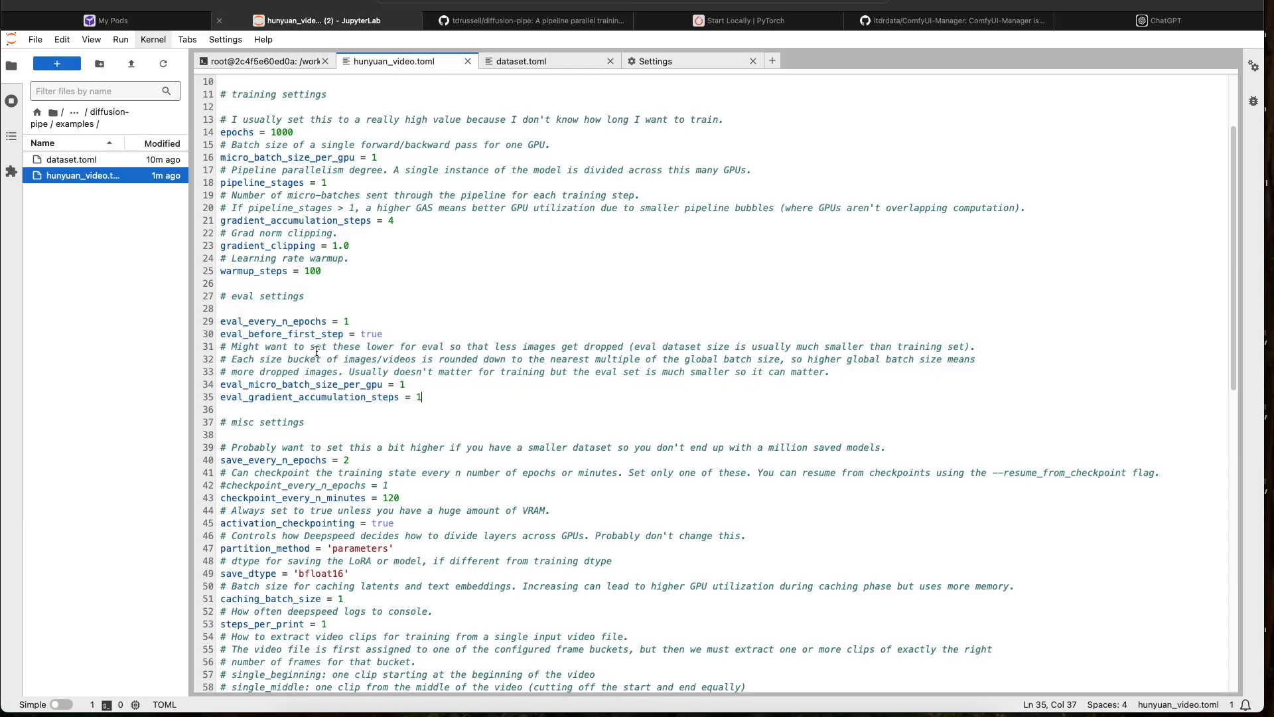
Examine save_every_n_epochs and its comment about smaller datasets in the misc settings of hunyuan_video.toml
scroll(362, 393, down, 2)
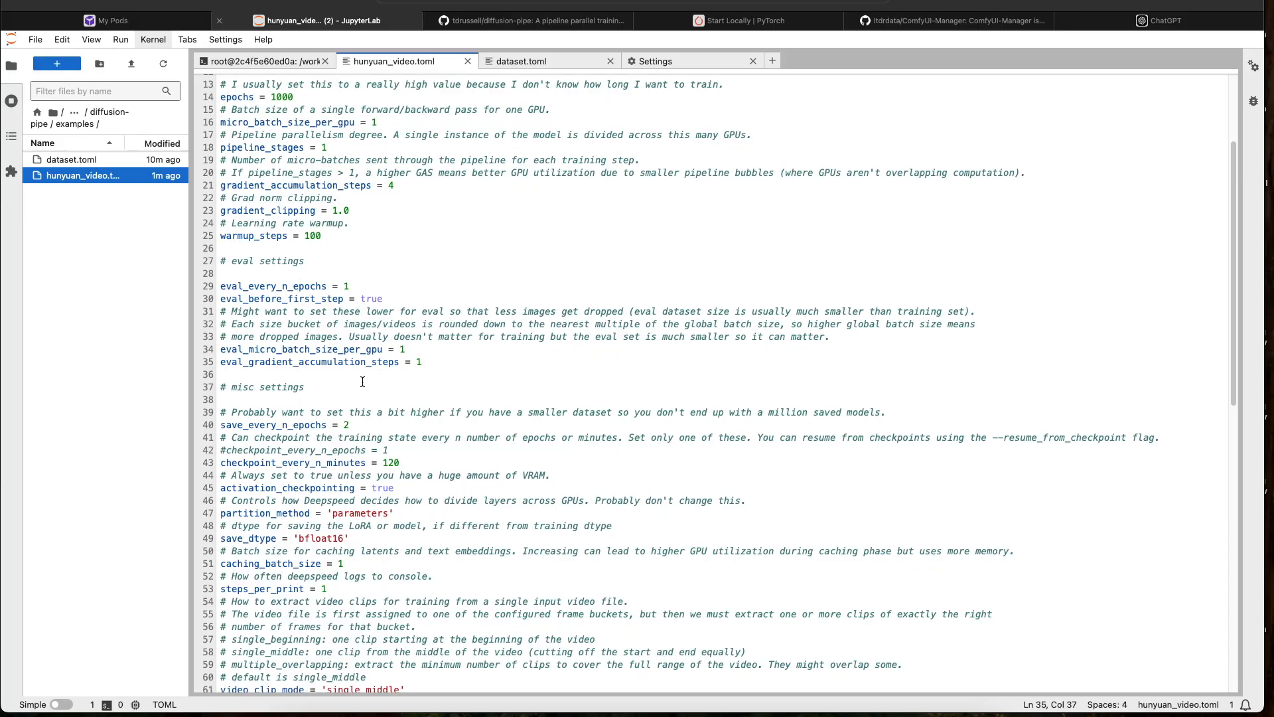
scroll(363, 385, down, 5)
scroll(276, 264, up, 3)
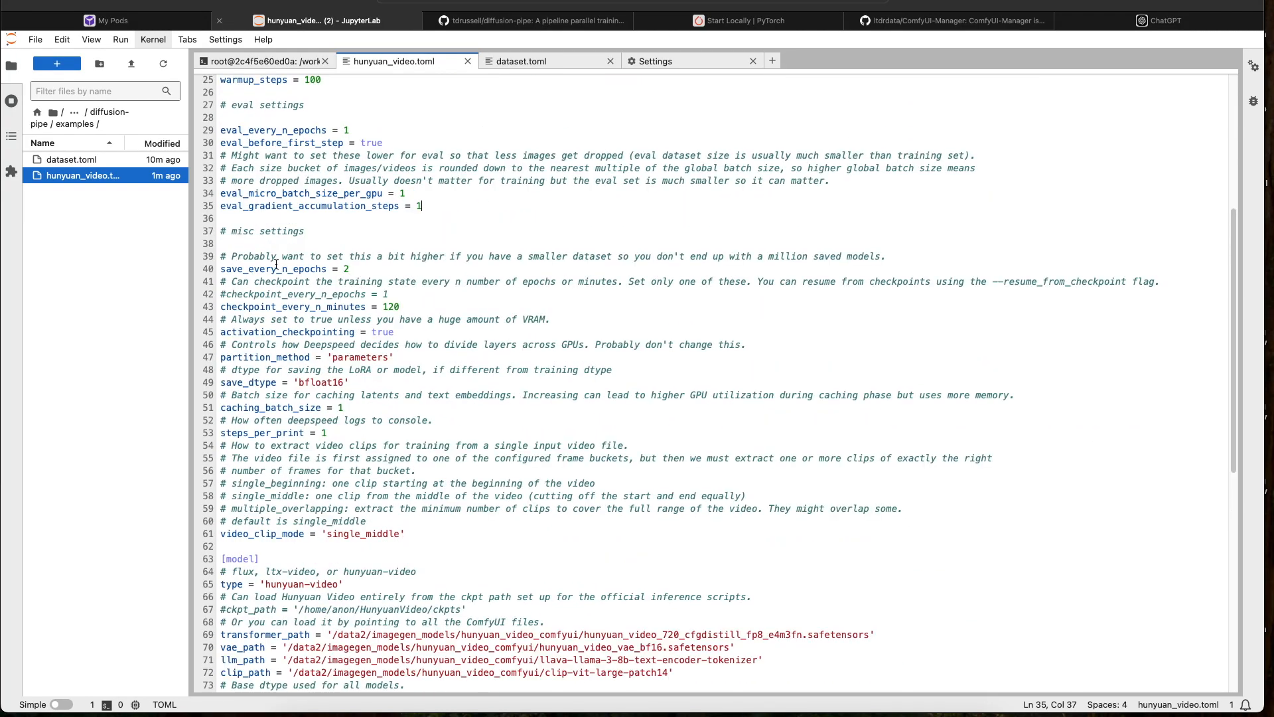
click(275, 267)
click(373, 269)
drag(220, 257, 893, 259)
click(907, 259)
click(683, 268)
key(shift+Up)
key(shift+Home)
Check the pod's volume disk utilization on the RunPod Pods page, then return to hunyuan_video.toml in JupyterLab
click(109, 20)
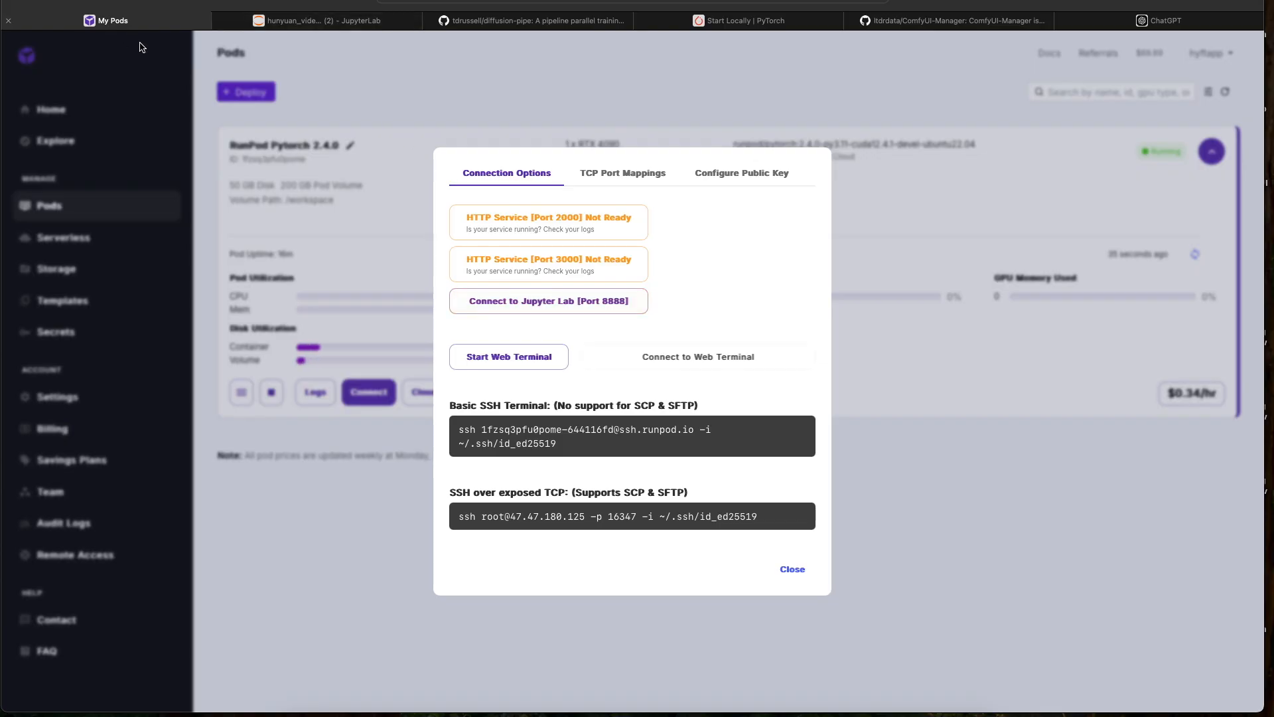
click(792, 569)
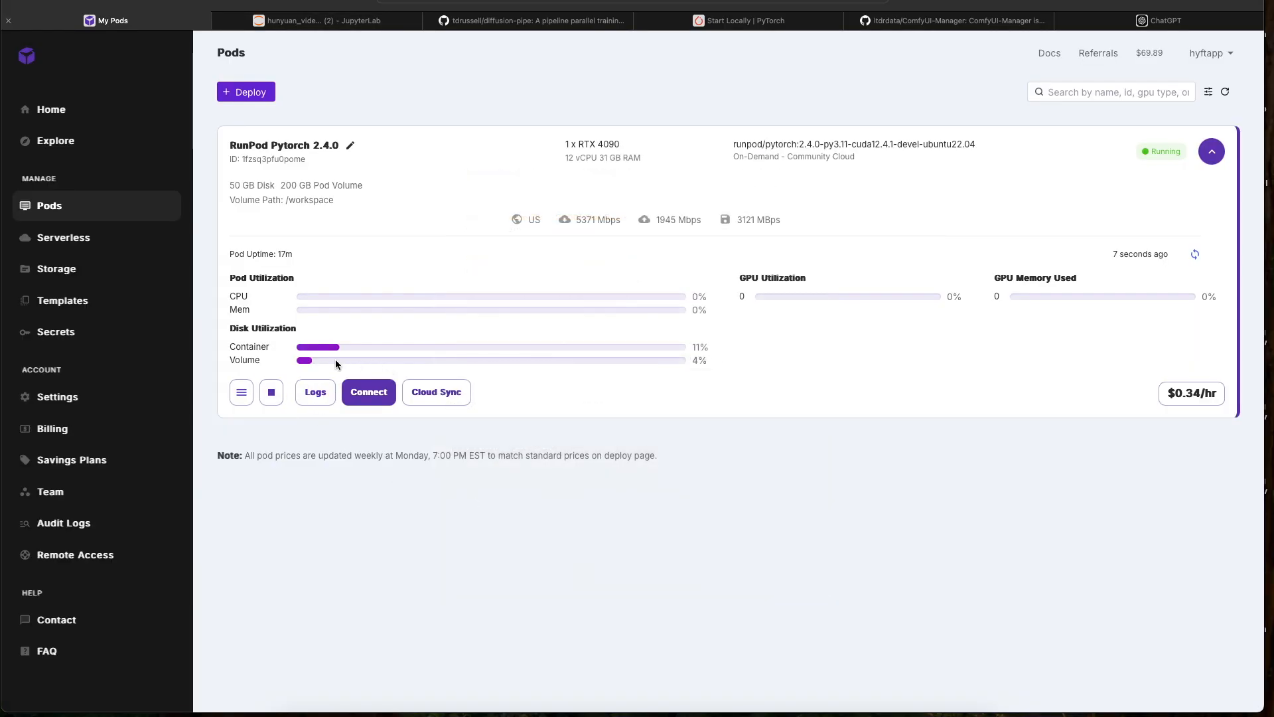
drag(707, 361, 656, 363)
click(705, 361)
click(491, 25)
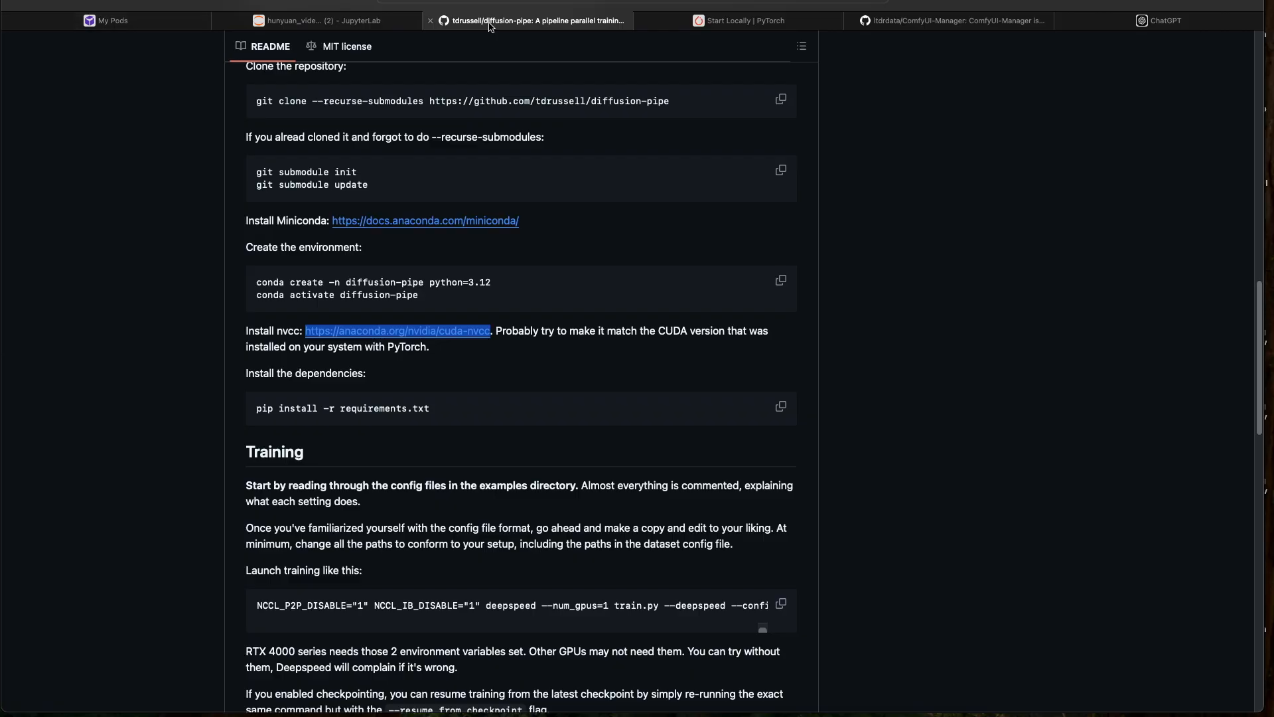
click(356, 24)
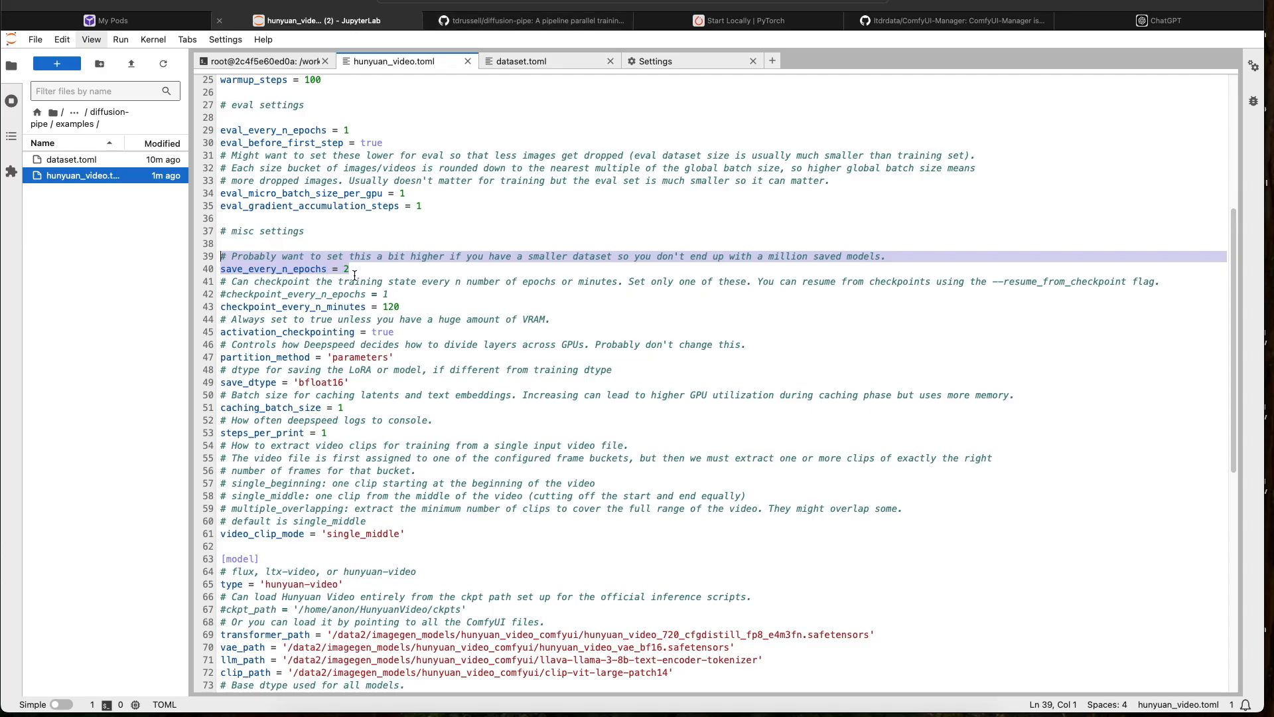
Set save_every_n_epochs to 1 in the misc settings and save hunyuan_video.toml
click(355, 272)
key(BackSpace)
text(1)
key(ctrl+s)
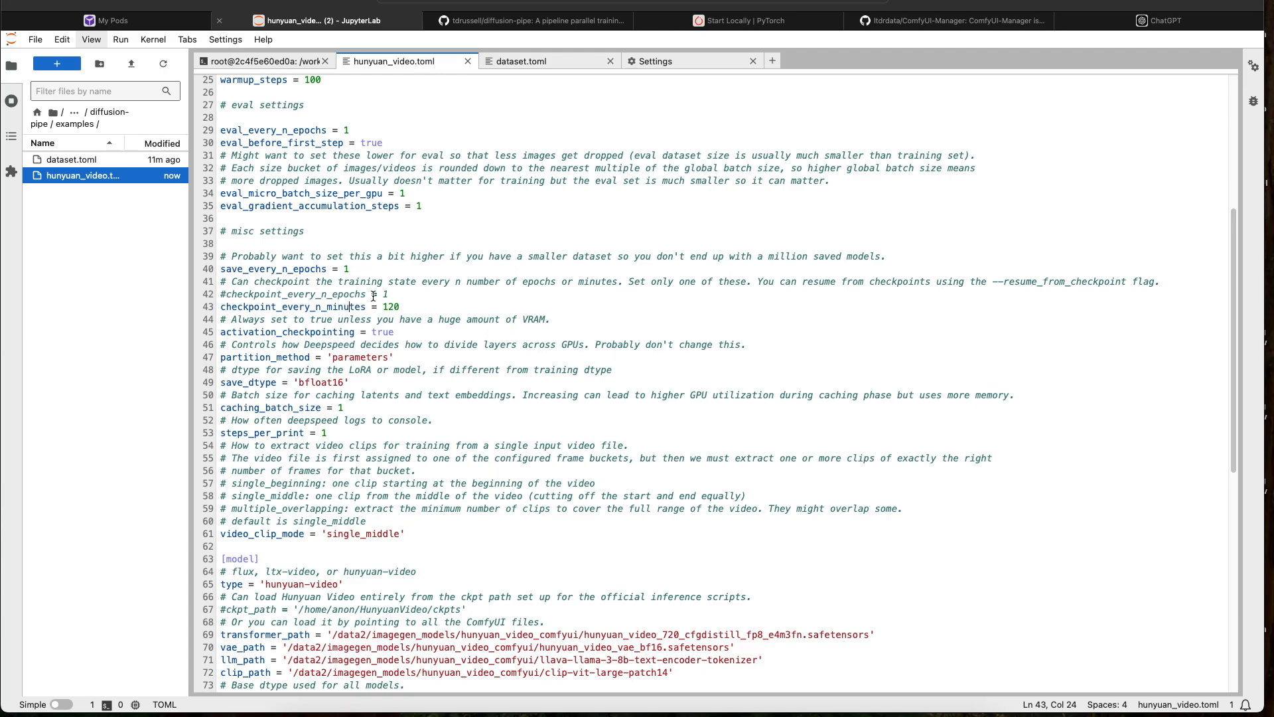
Try enabling the commented-out checkpoint_every_n_epochs line, and comment it out again
click(391, 296)
click(226, 294)
drag(415, 306, 383, 307)
click(227, 294)
key(BackSpace)
key(End)
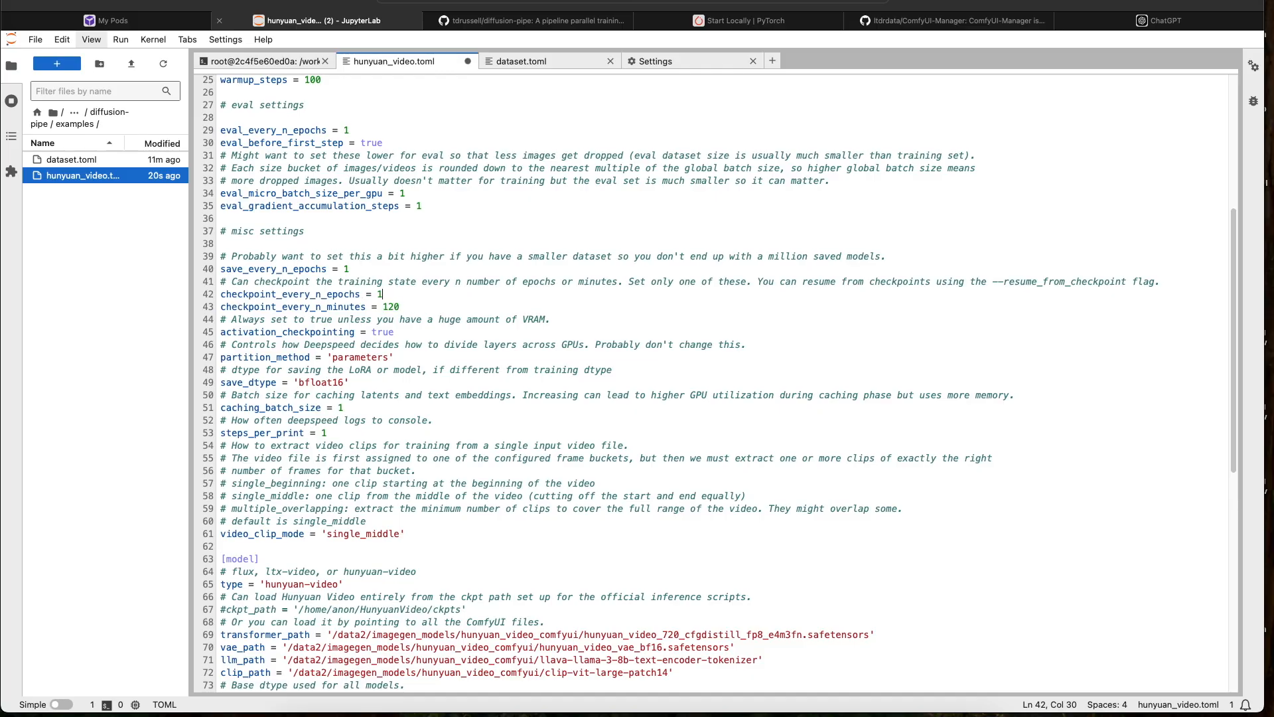
key(Right)
text(#)
key(Down)
key(Left)
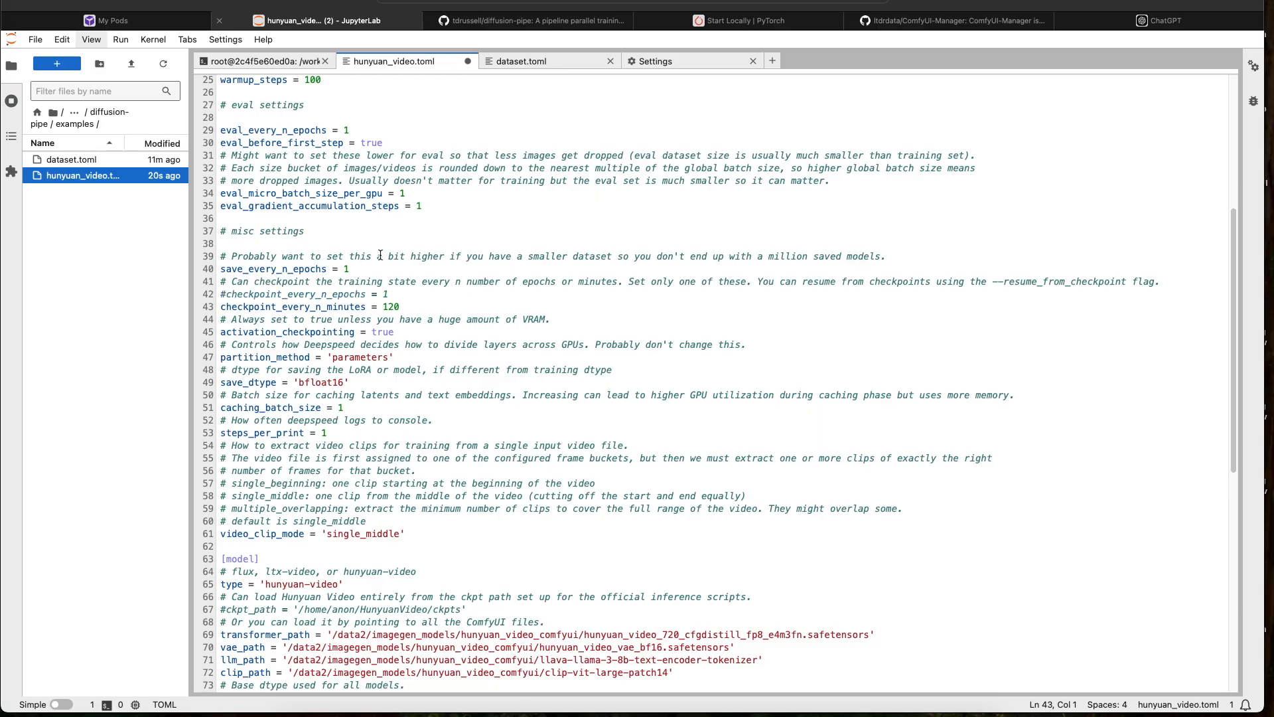
Set checkpoint_every_n_minutes to 30 in the misc settings
drag(401, 307, 383, 307)
text(30)
shift+click(425, 330)
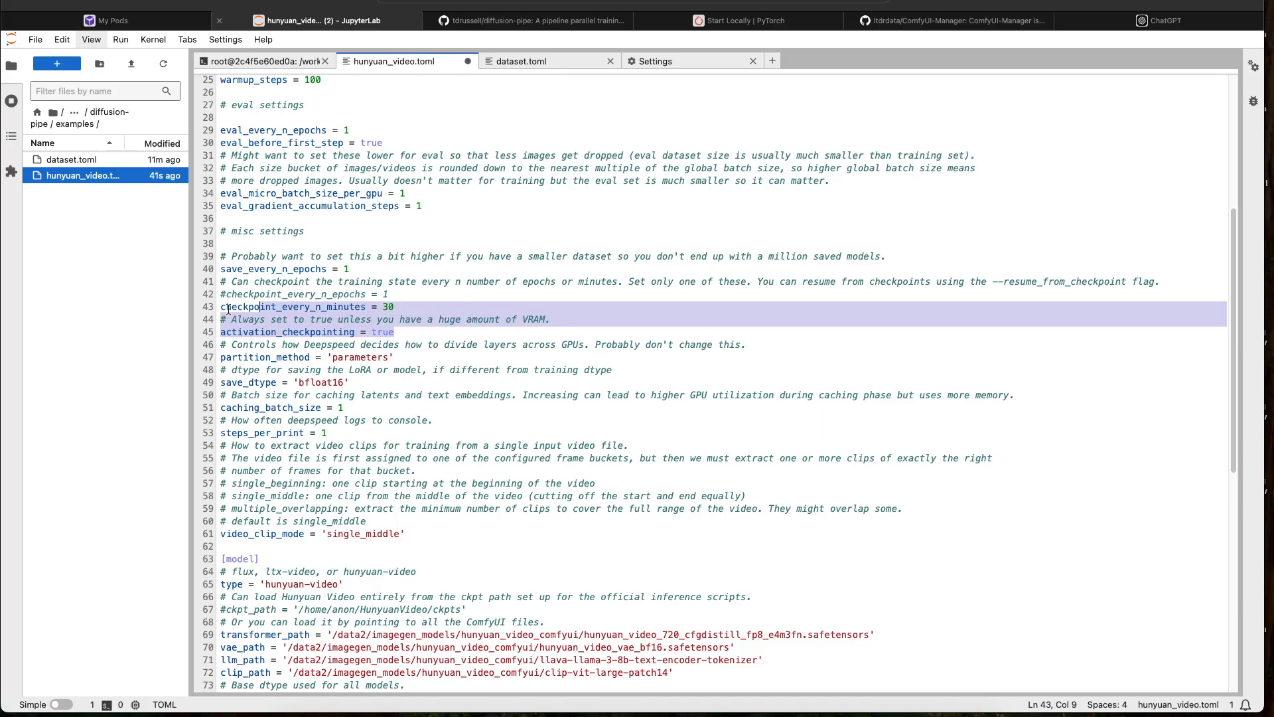
click(443, 333)
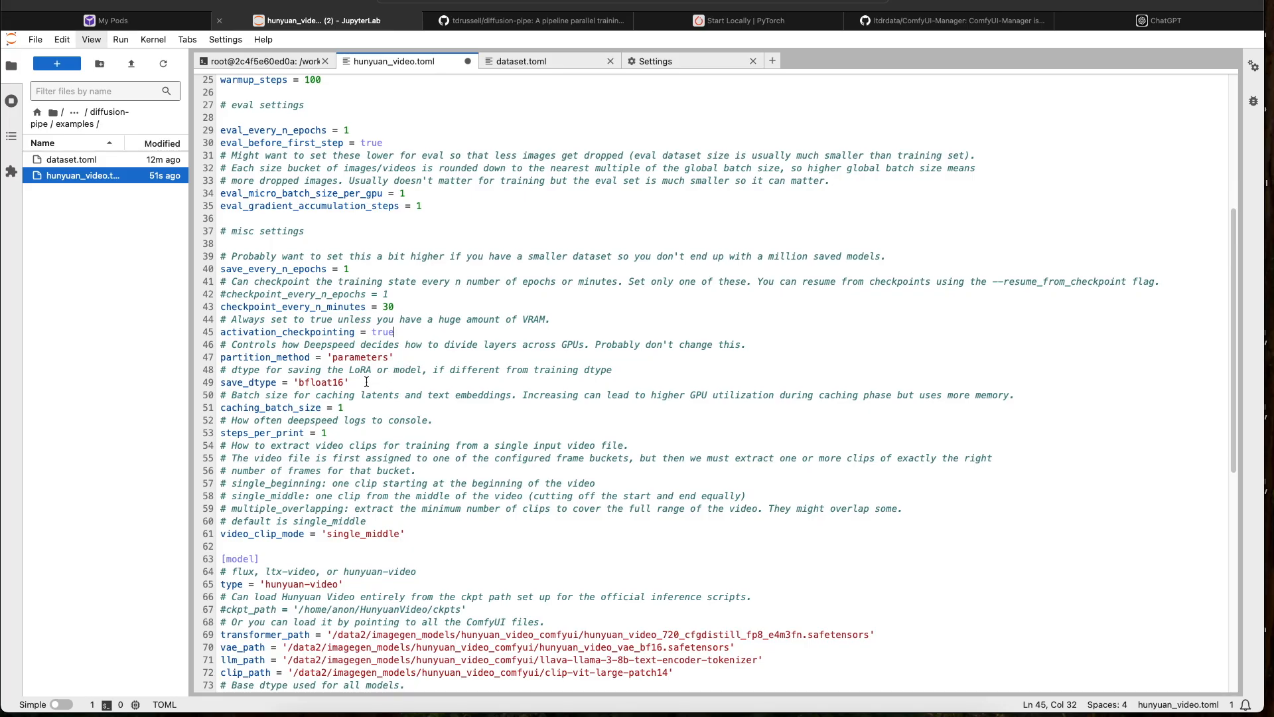
Review the remaining misc settings down to video_clip_mode and its clip extraction options
drag(410, 534, 287, 335)
click(400, 503)
drag(406, 534, 356, 534)
click(296, 522)
drag(227, 534, 338, 534)
click(389, 535)
mouse_move(413, 536)
mouse_down()
mouse_move(244, 518)
mouse_move(392, 520)
mouse_move(416, 533)
mouse_up()
Save hunyuan_video.toml and examine the fp8 model file named in transformer_path in the model section
scroll(410, 537, down, 5)
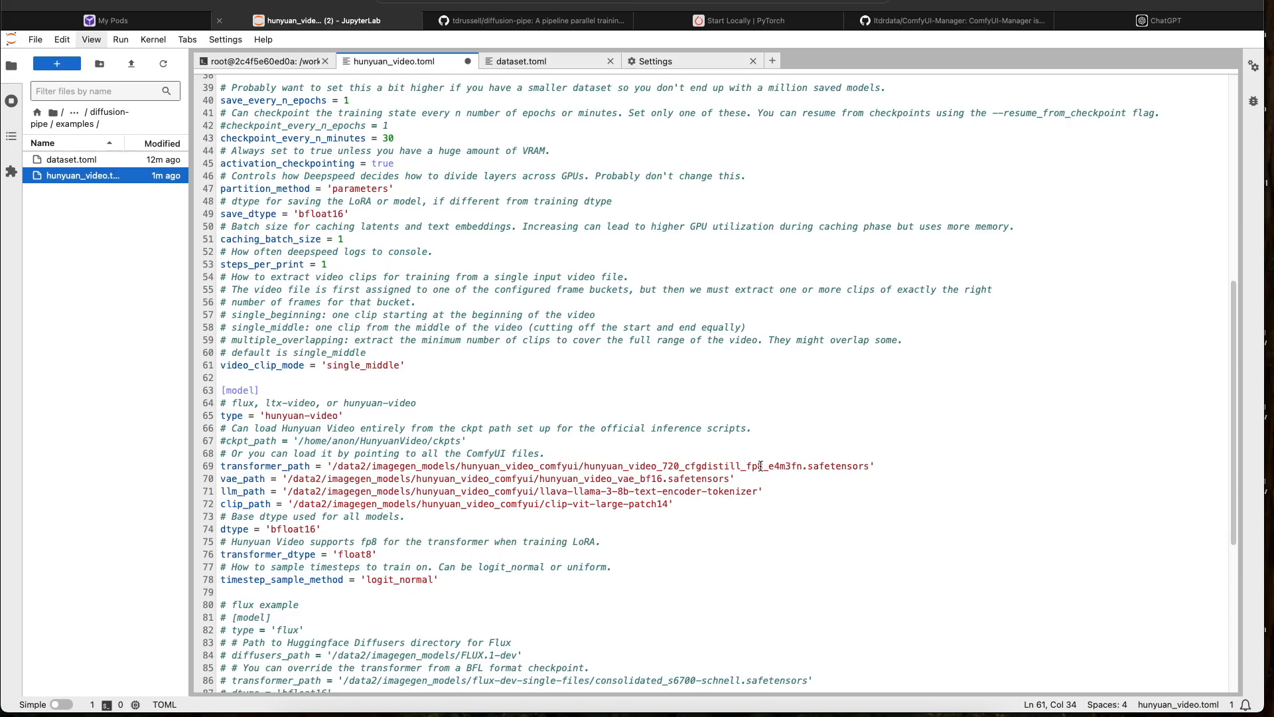
drag(764, 466, 746, 466)
click(758, 466)
key(ctrl+s)
click(767, 465)
scroll(276, 415, down, 1)
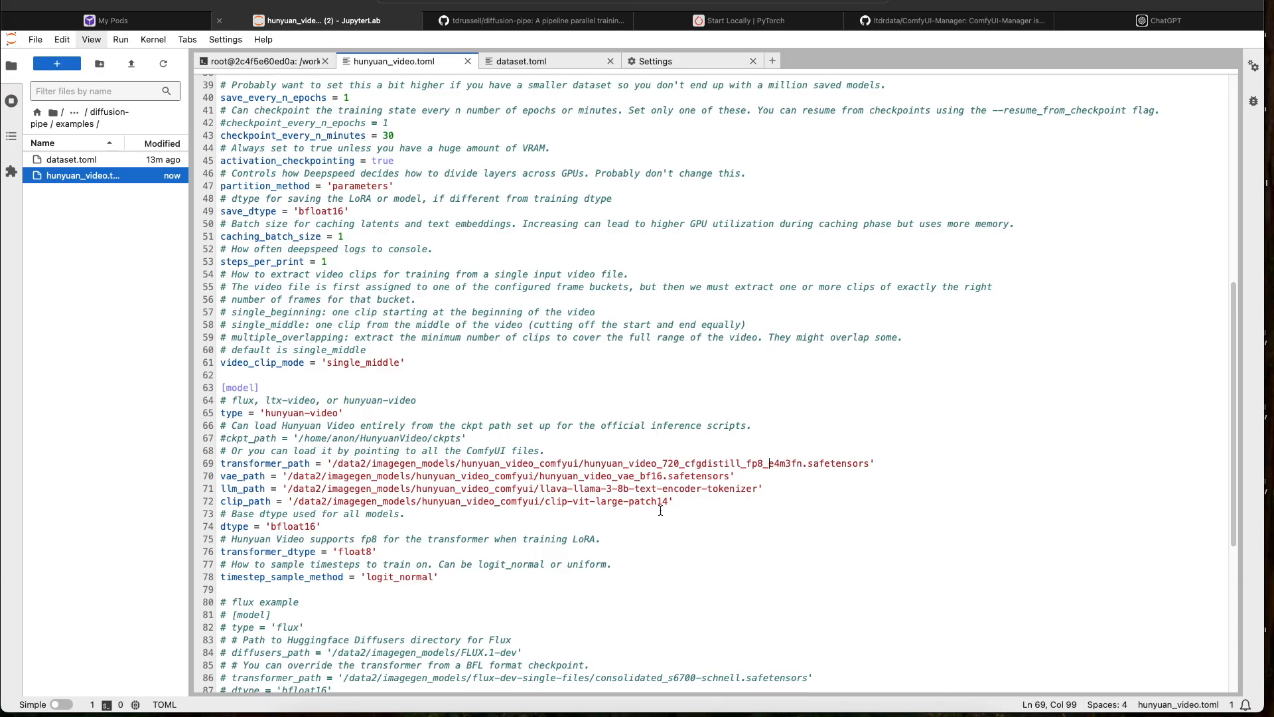
Review the transformer_path, vae_path, llm_path and clip_path lines in the model section
drag(686, 503, 219, 463)
drag(482, 492, 207, 468)
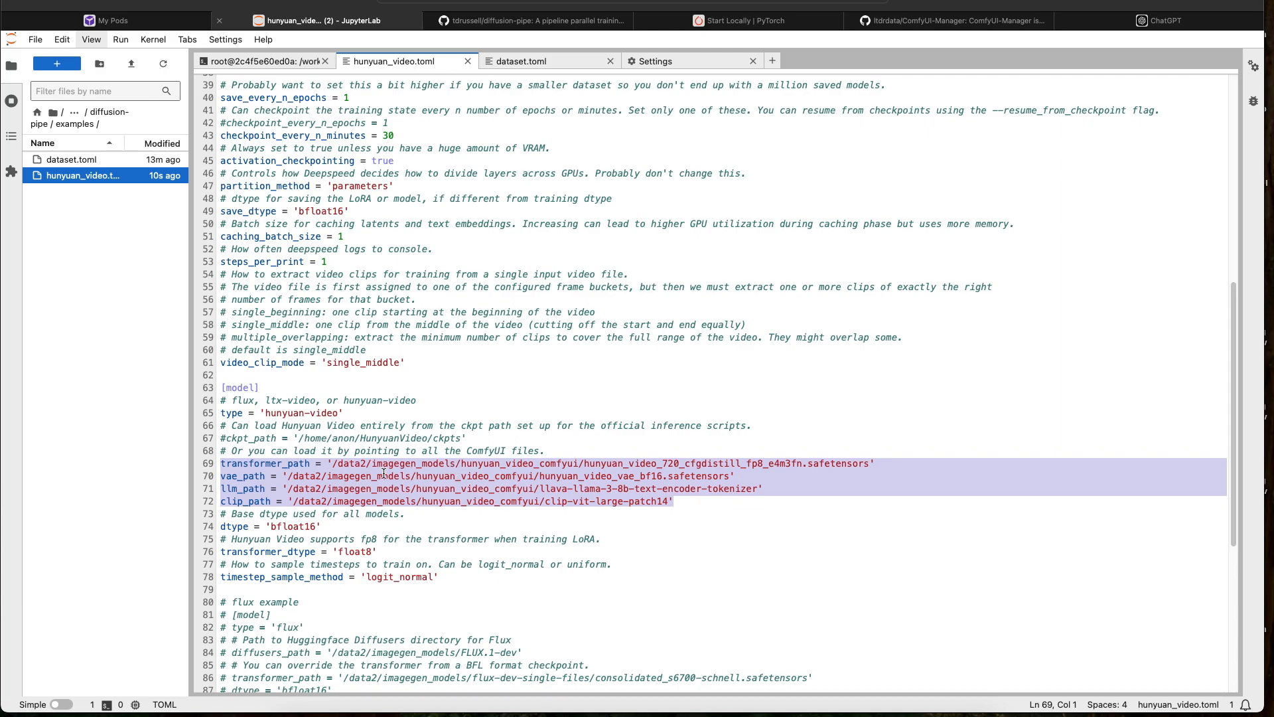
click(300, 465)
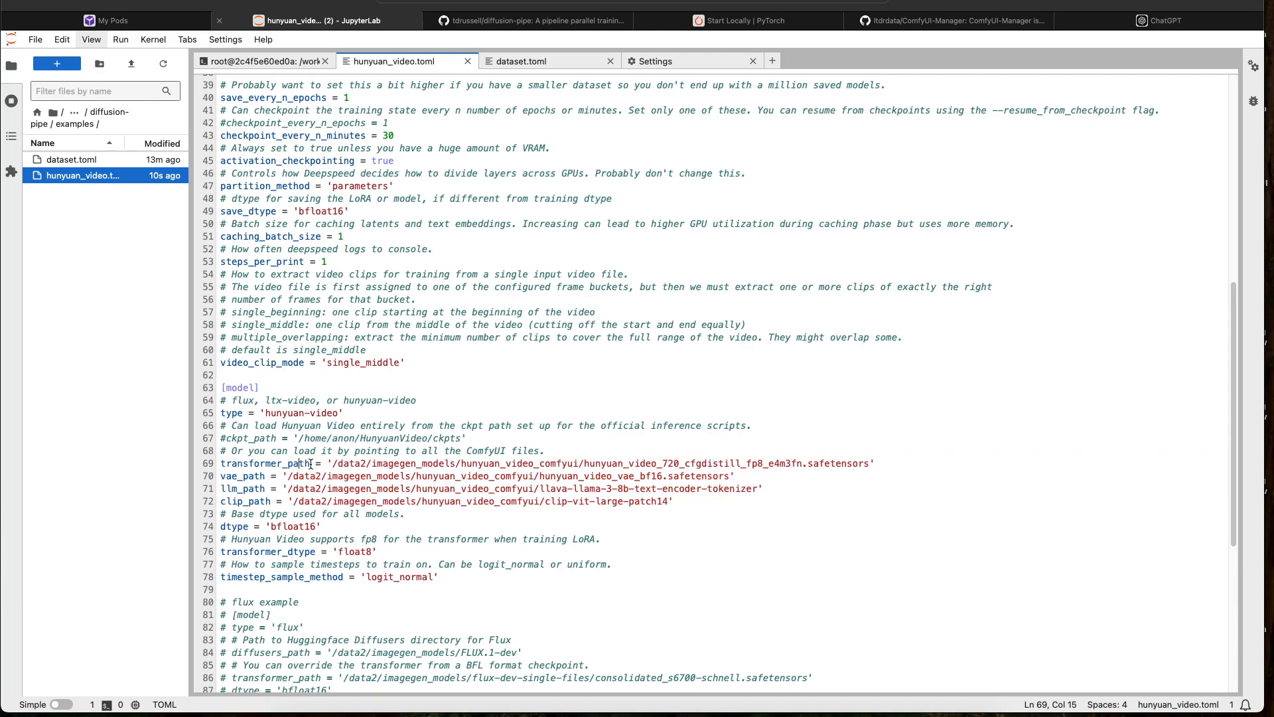
click(311, 465)
Open the /workspace/ComfyUI folder in the file browser
click(55, 113)
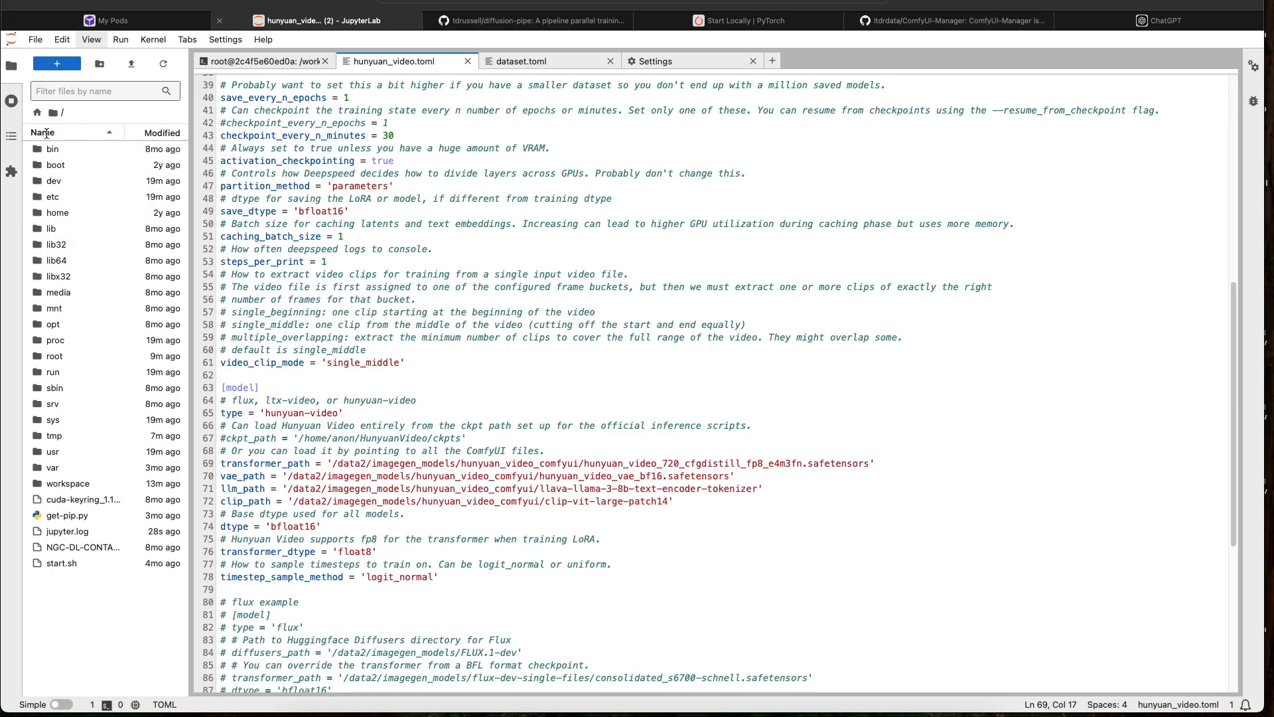
double_click(63, 483)
click(602, 499)
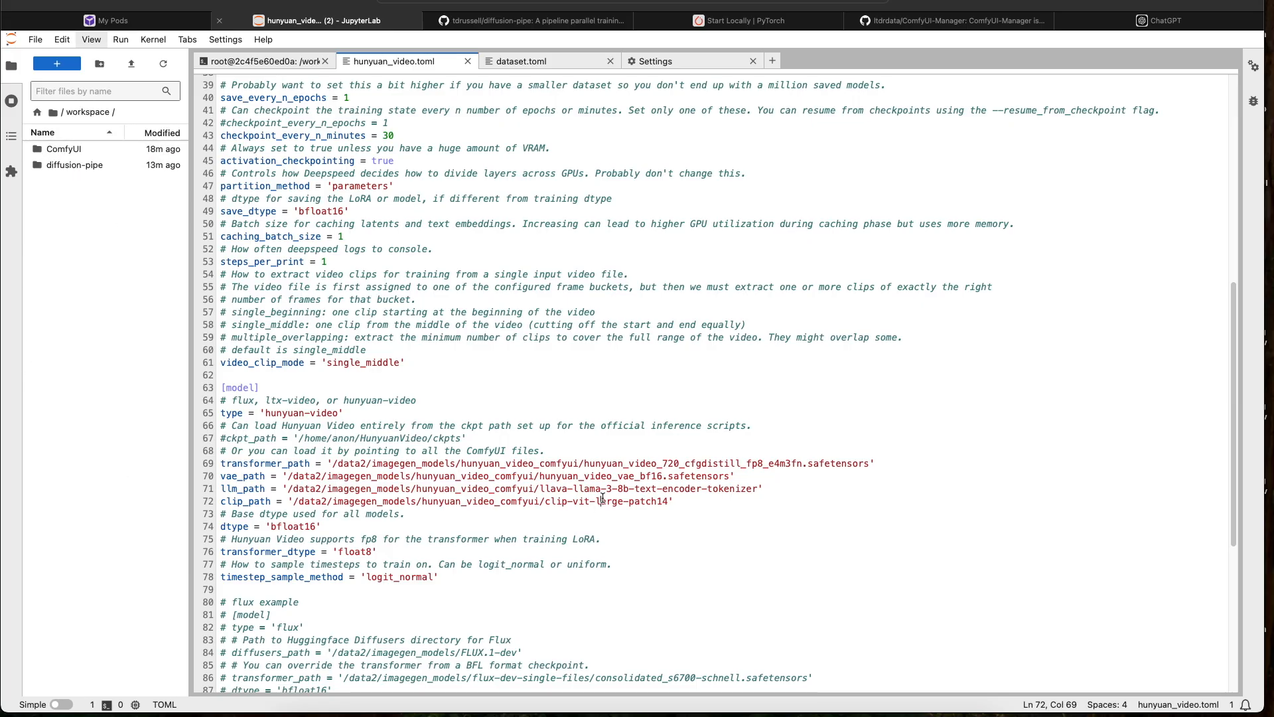
double_click(74, 150)
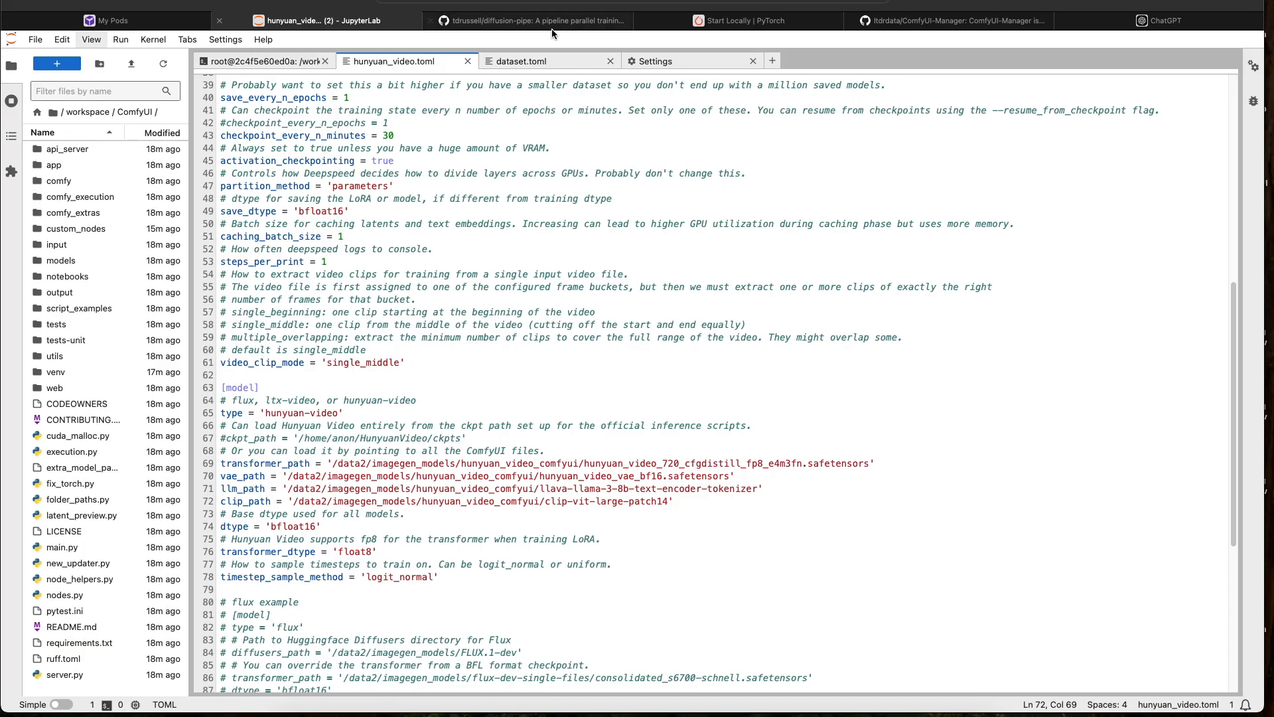
Go to Patreon in place of the PyTorch page and open the "Hunyuan Video Model Weights" post from the library
click(666, 21)
click(651, 8)
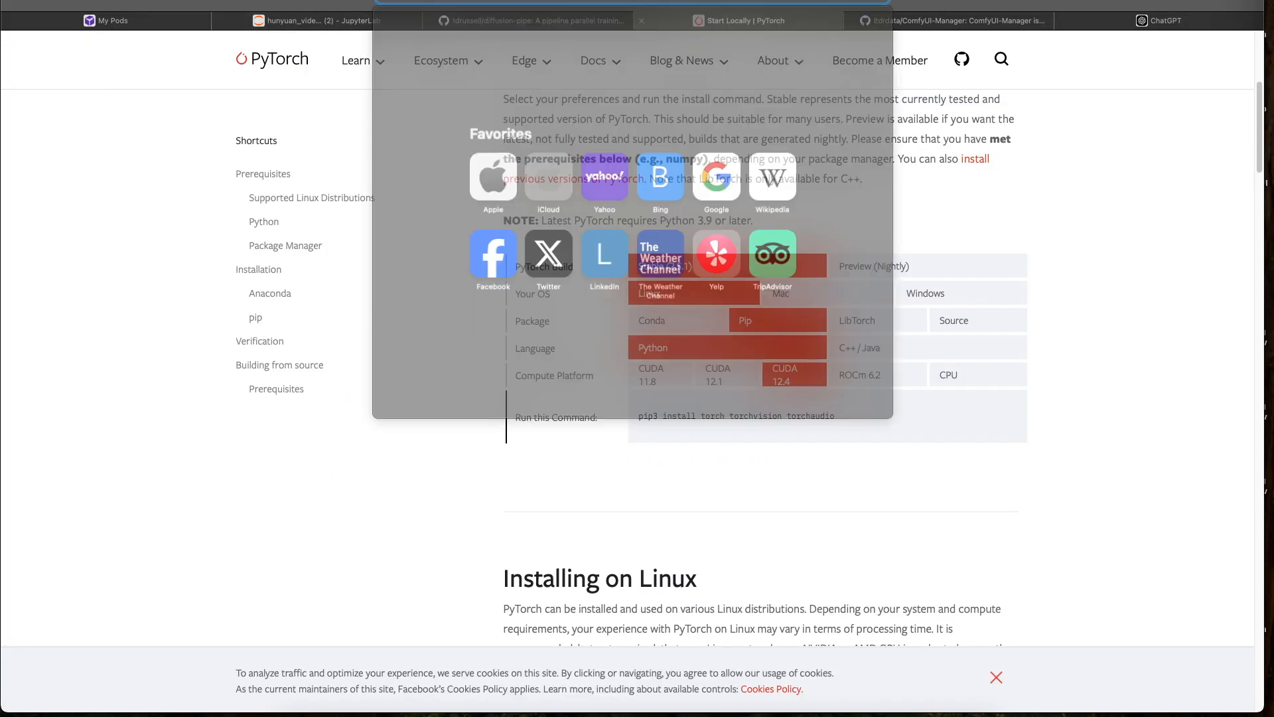
text(patre)
key(Return)
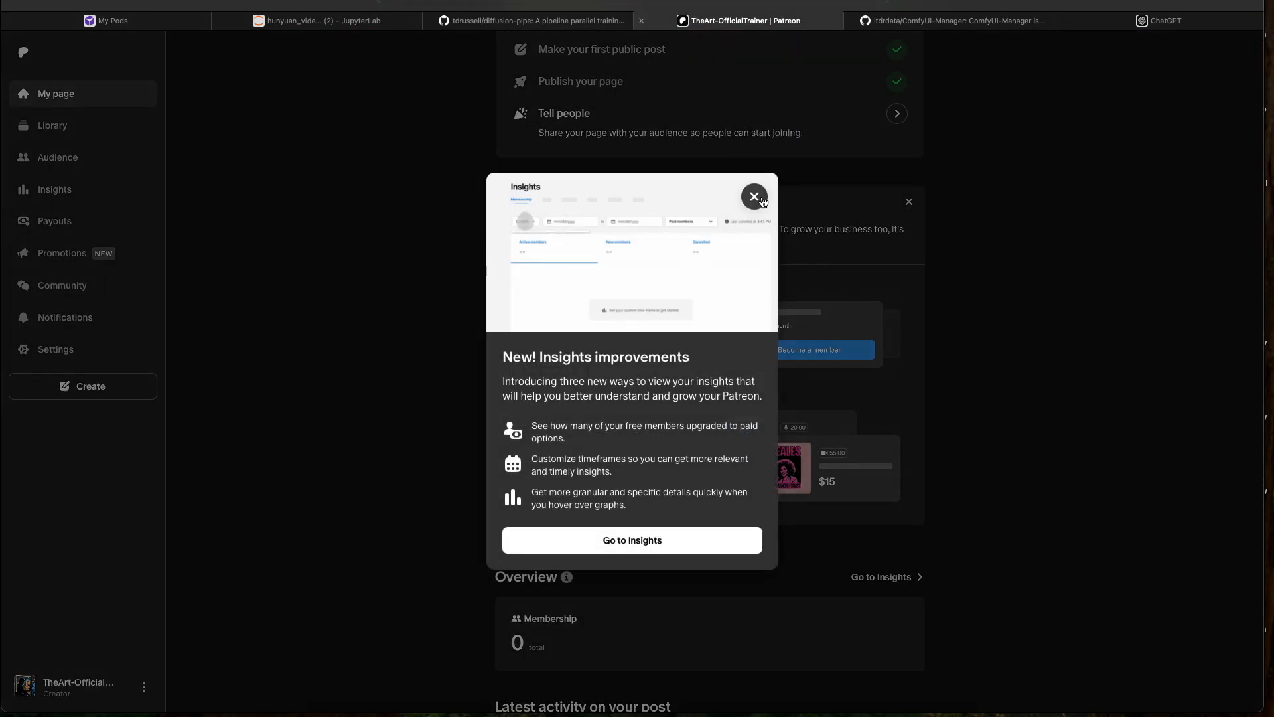
key(Escape)
scroll(389, 219, down, 4)
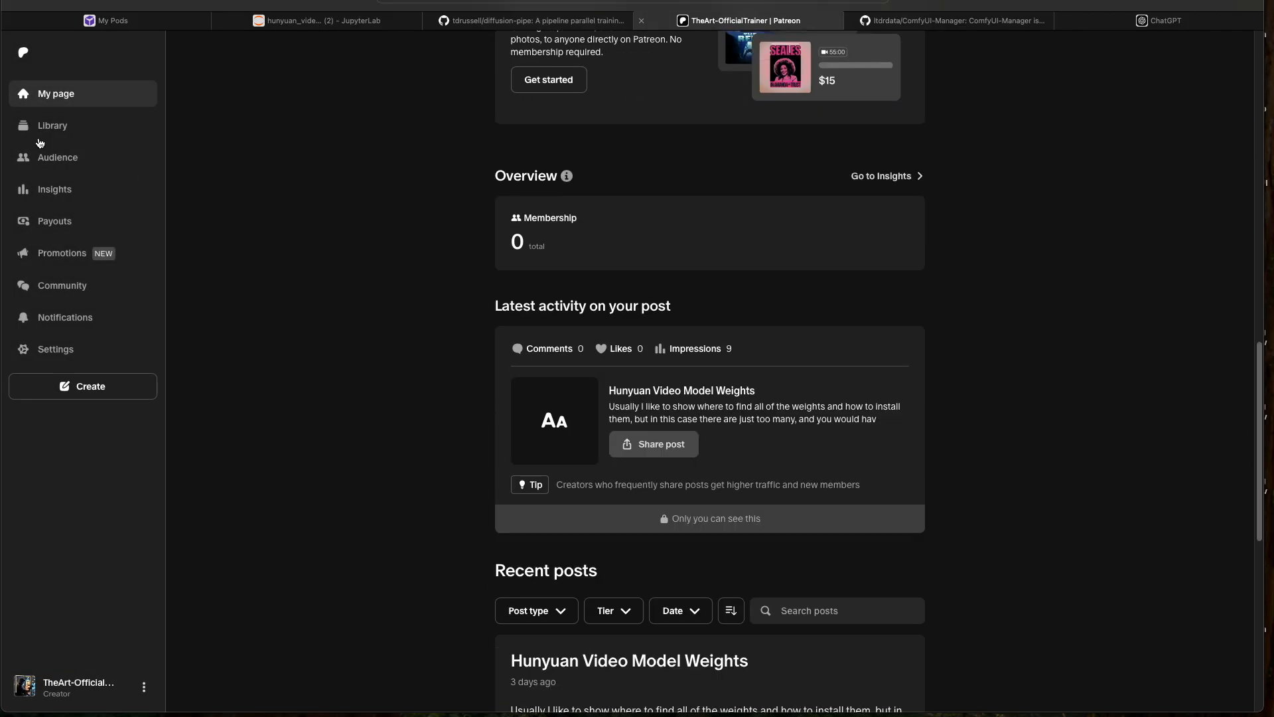
click(46, 132)
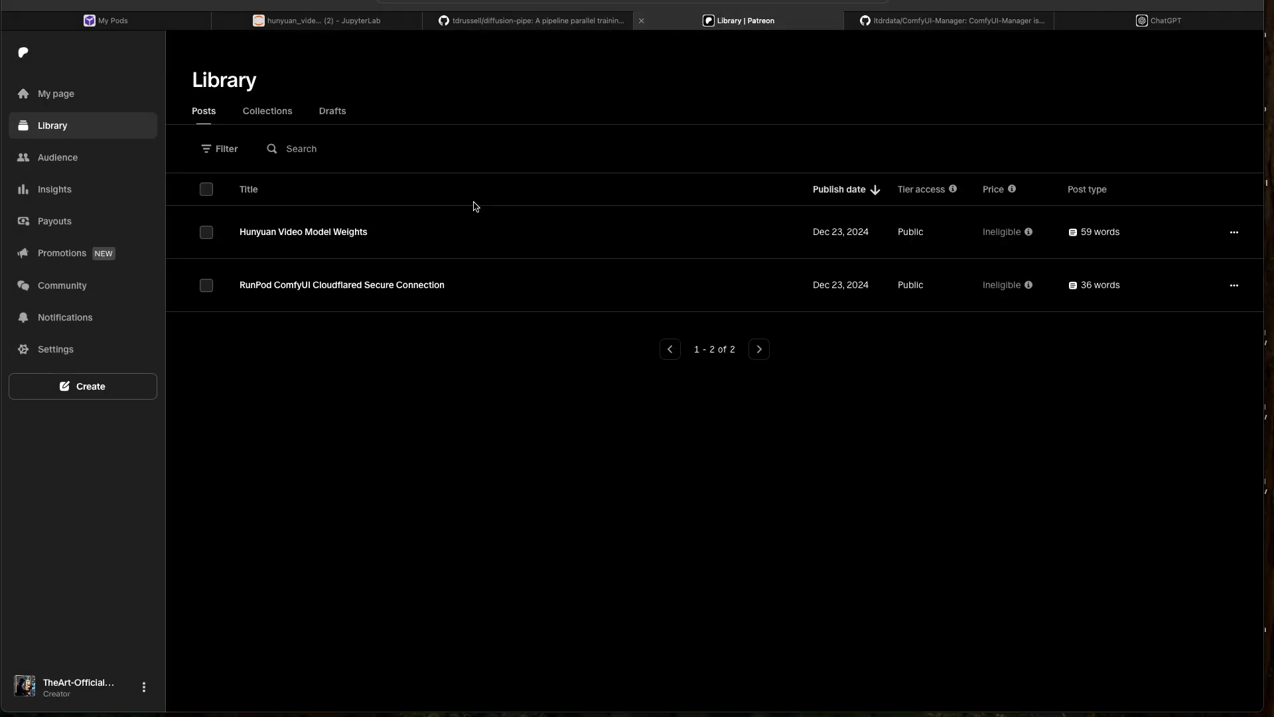
click(252, 226)
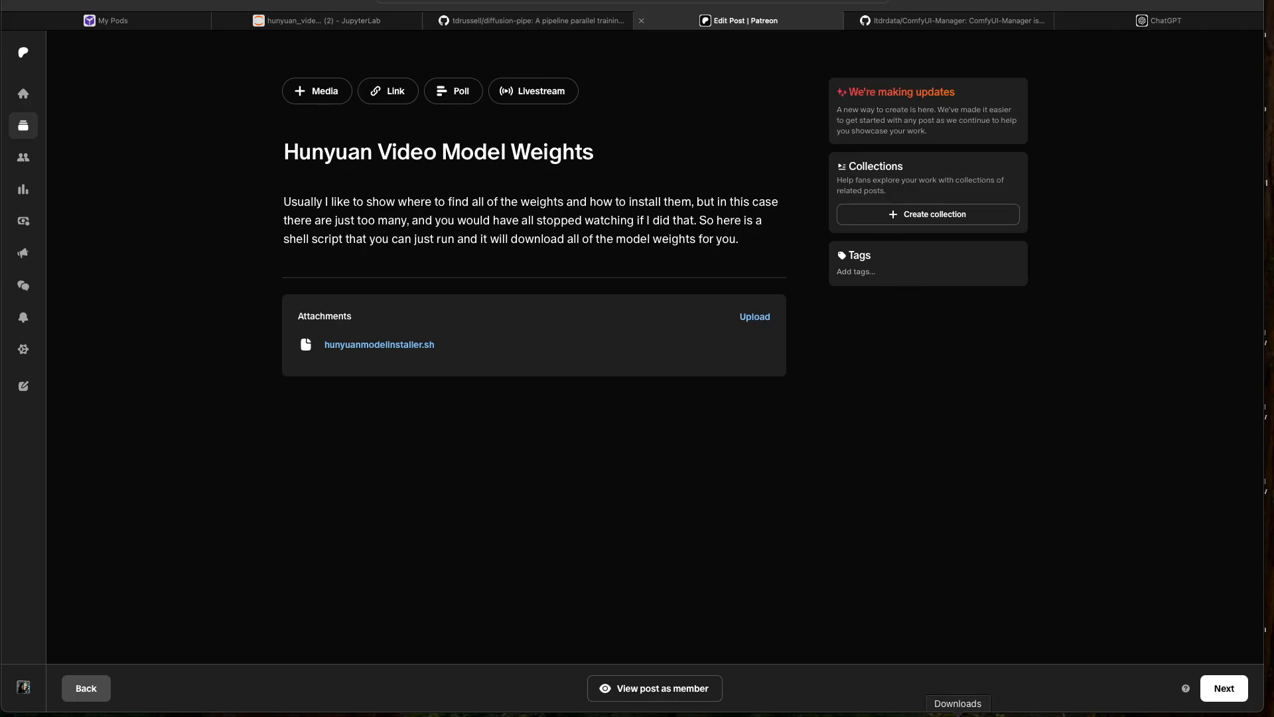
Return to JupyterLab and upload hunyuanmodelinstaller.sh from the Downloads folder into /workspace/ComfyUI
click(302, 22)
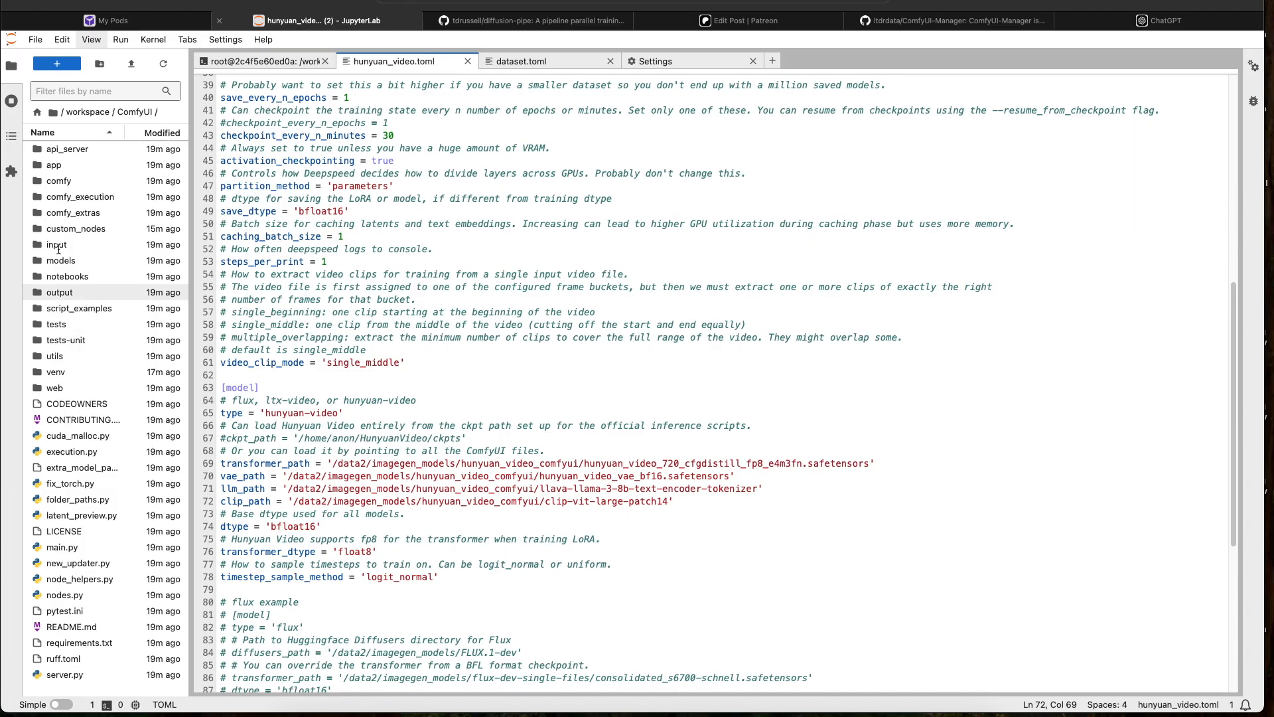
click(959, 714)
drag(951, 696, 65, 658)
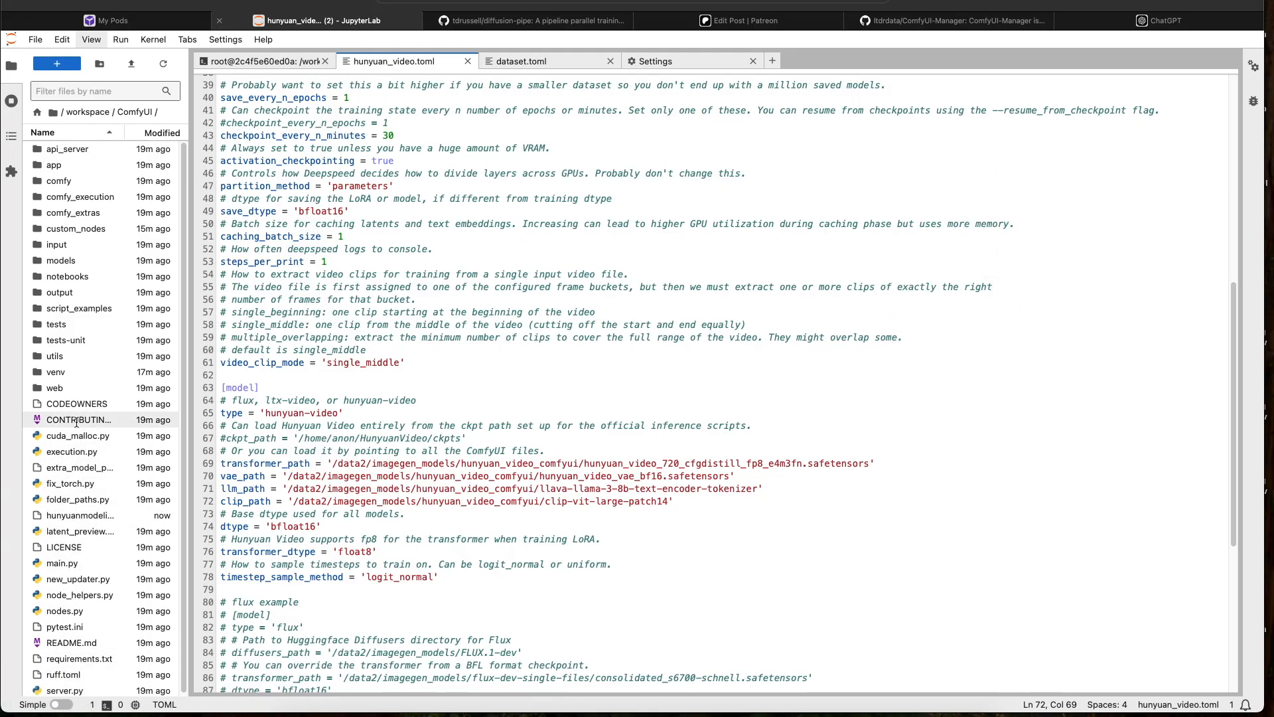
Open hunyuanmodelinstaller.sh and read through its aria2c download commands and target model folders
double_click(78, 515)
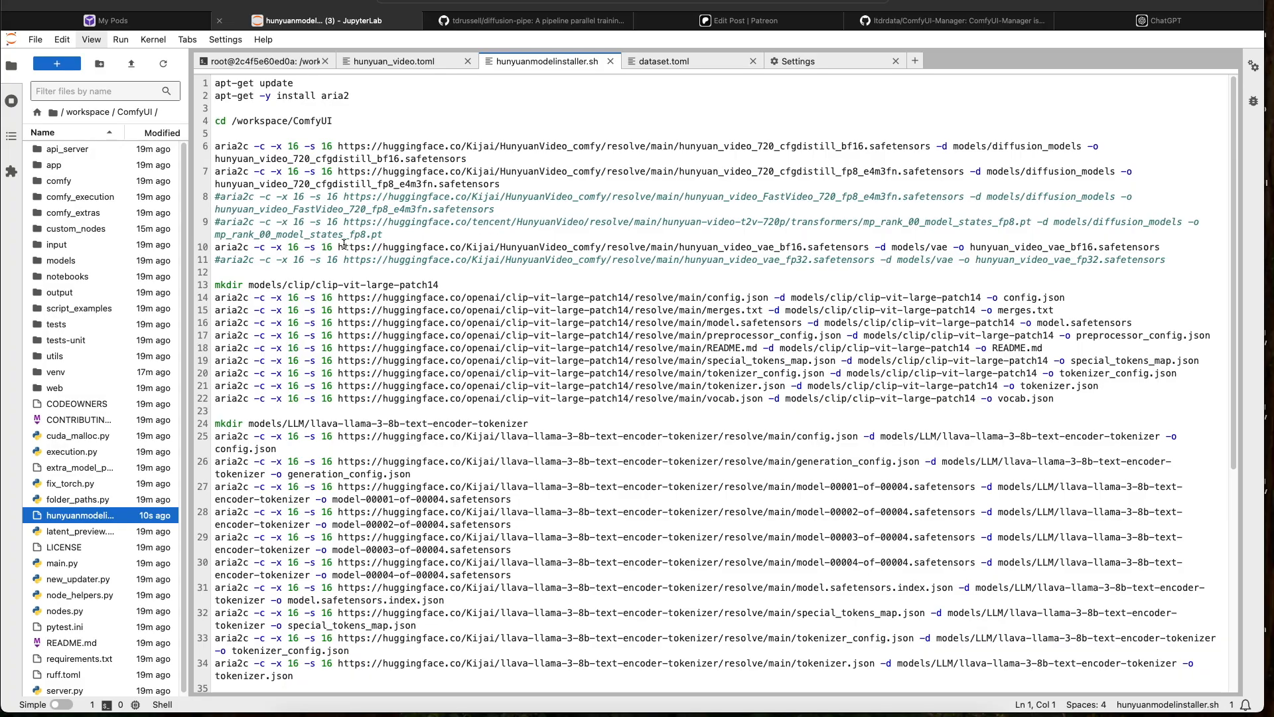
scroll(489, 305, down, 5)
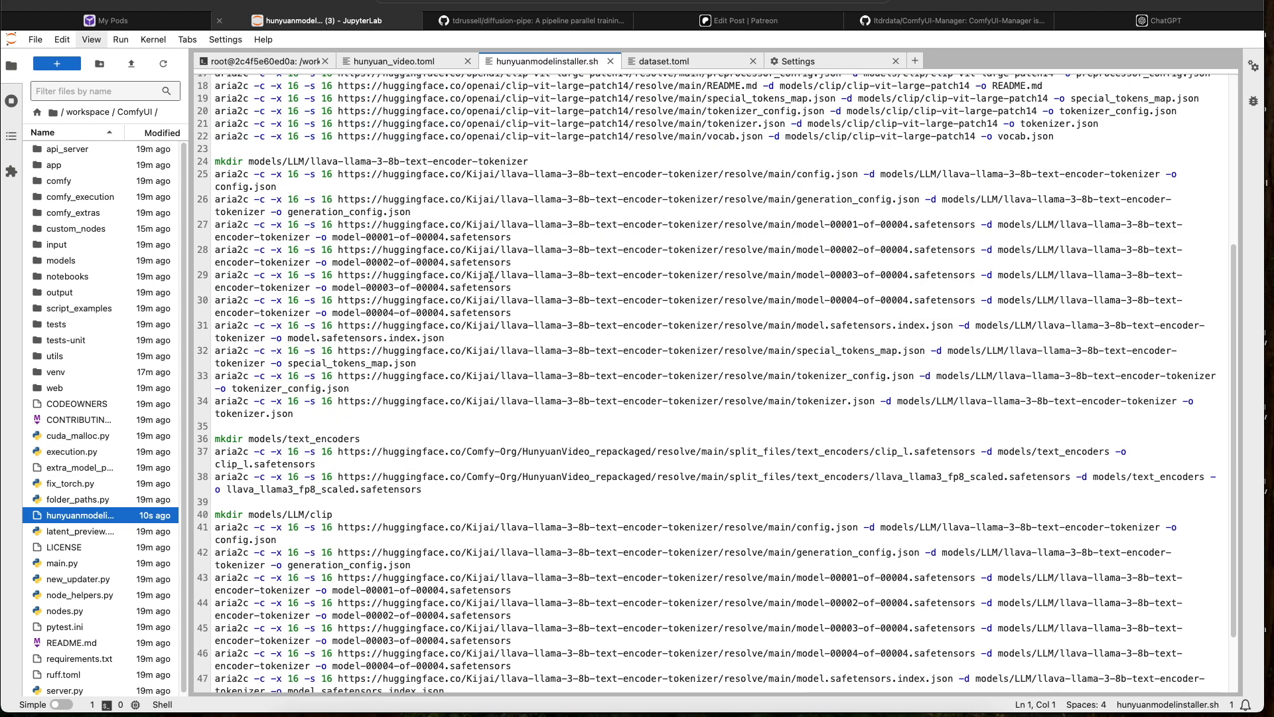
scroll(502, 301, up, 5)
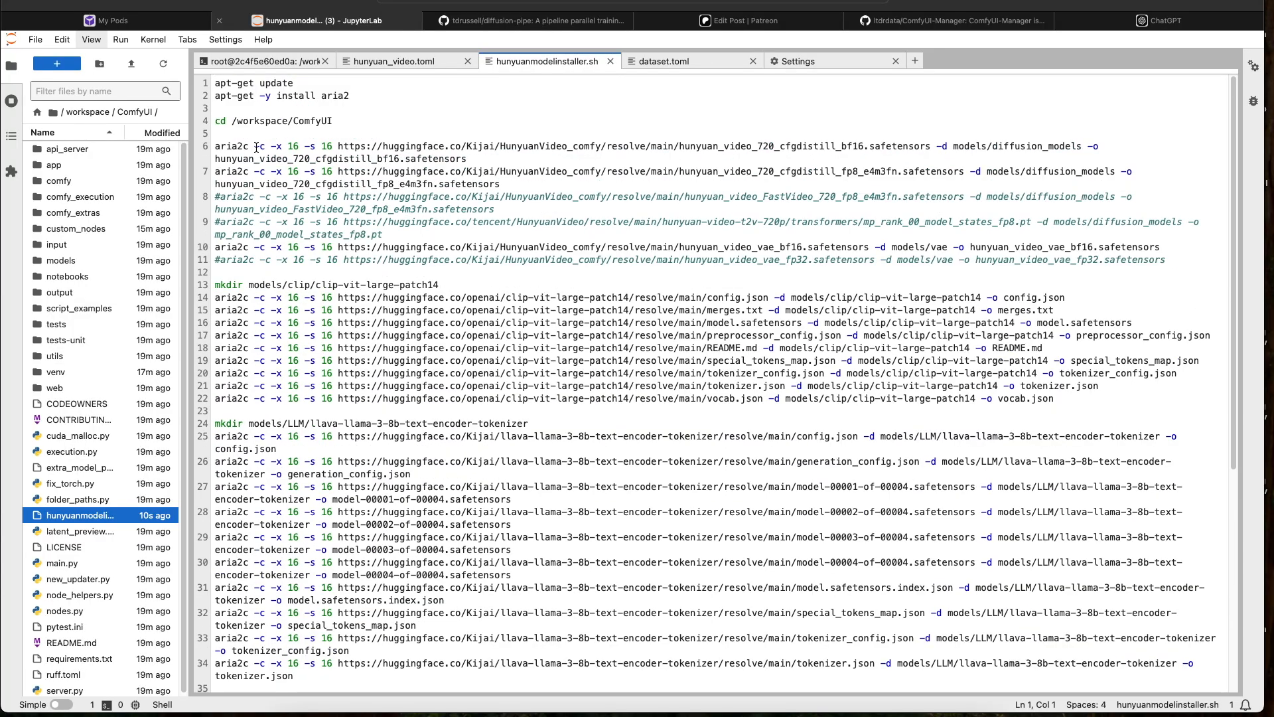
scroll(435, 153, down, 5)
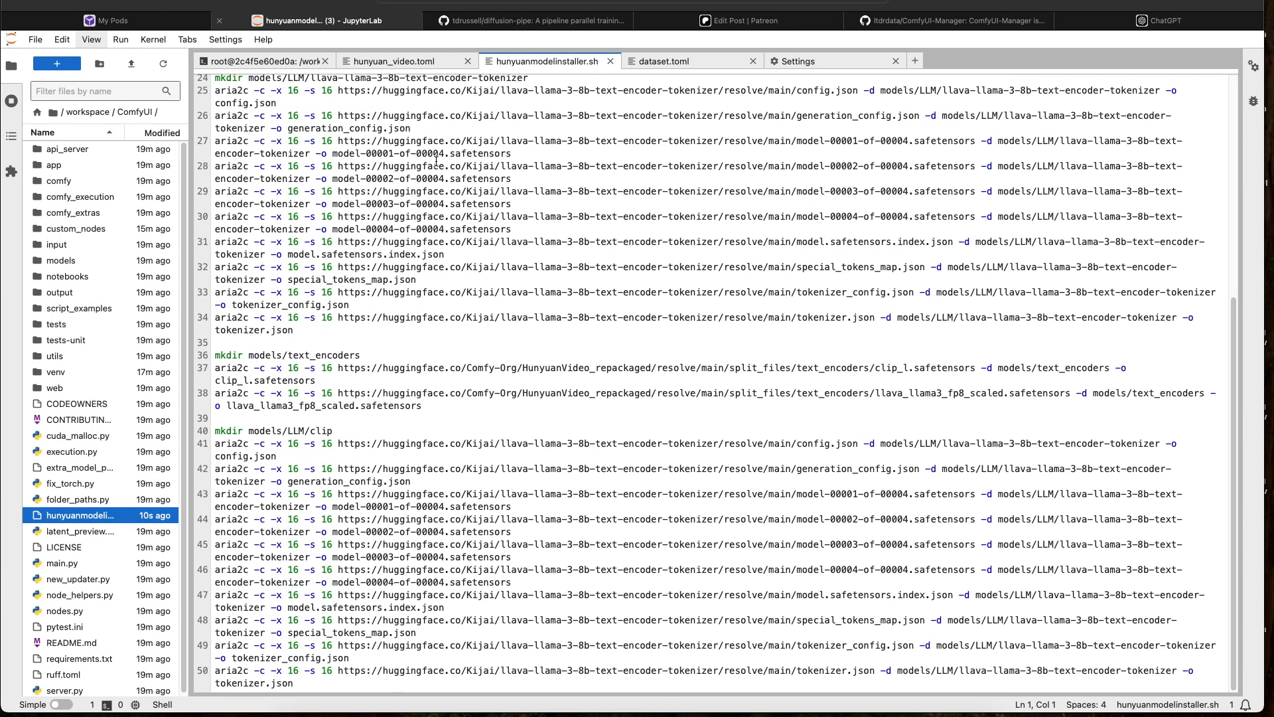
scroll(438, 181, up, 5)
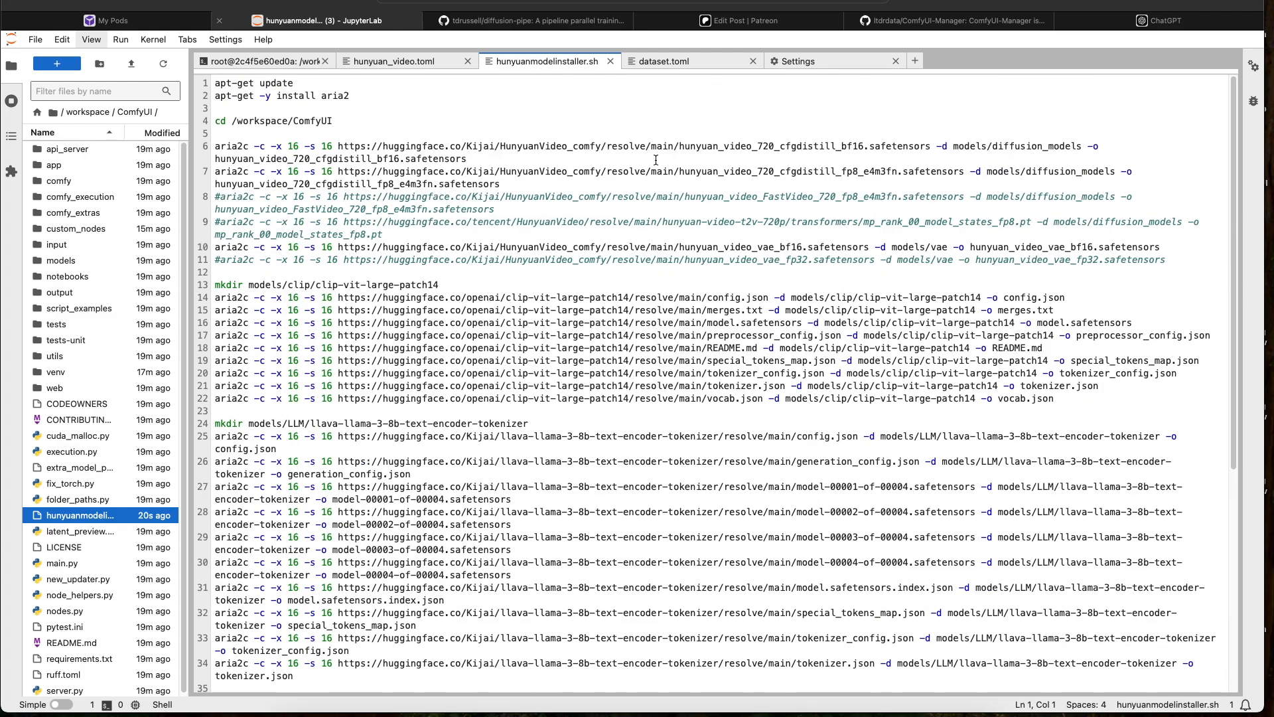
scroll(262, 307, down, 4)
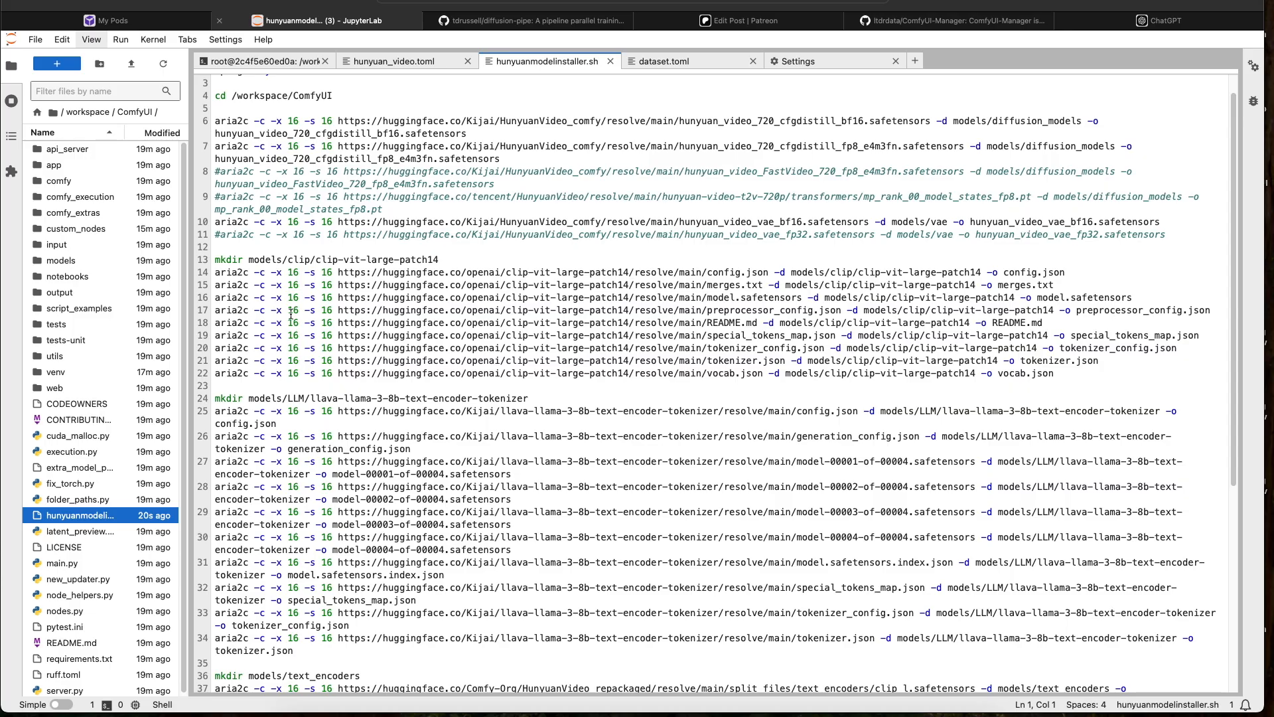
scroll(310, 276, down, 1)
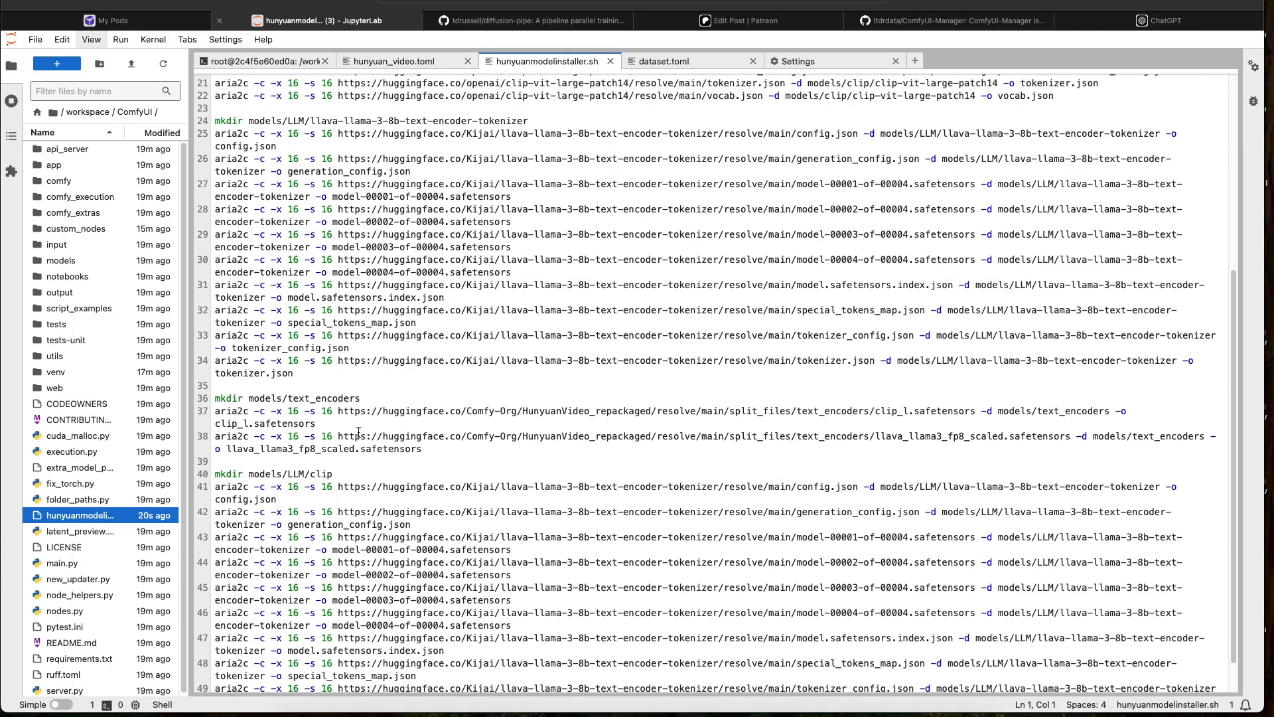
scroll(440, 506, down, 2)
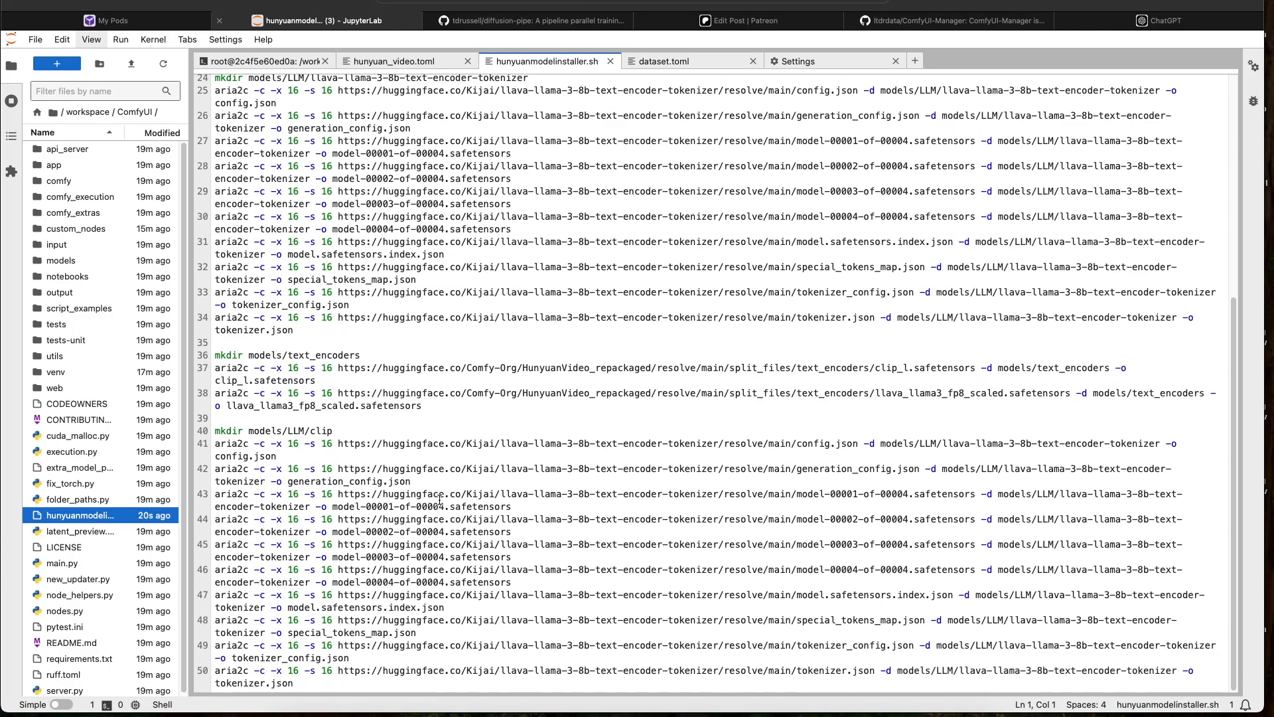
scroll(450, 323, up, 10)
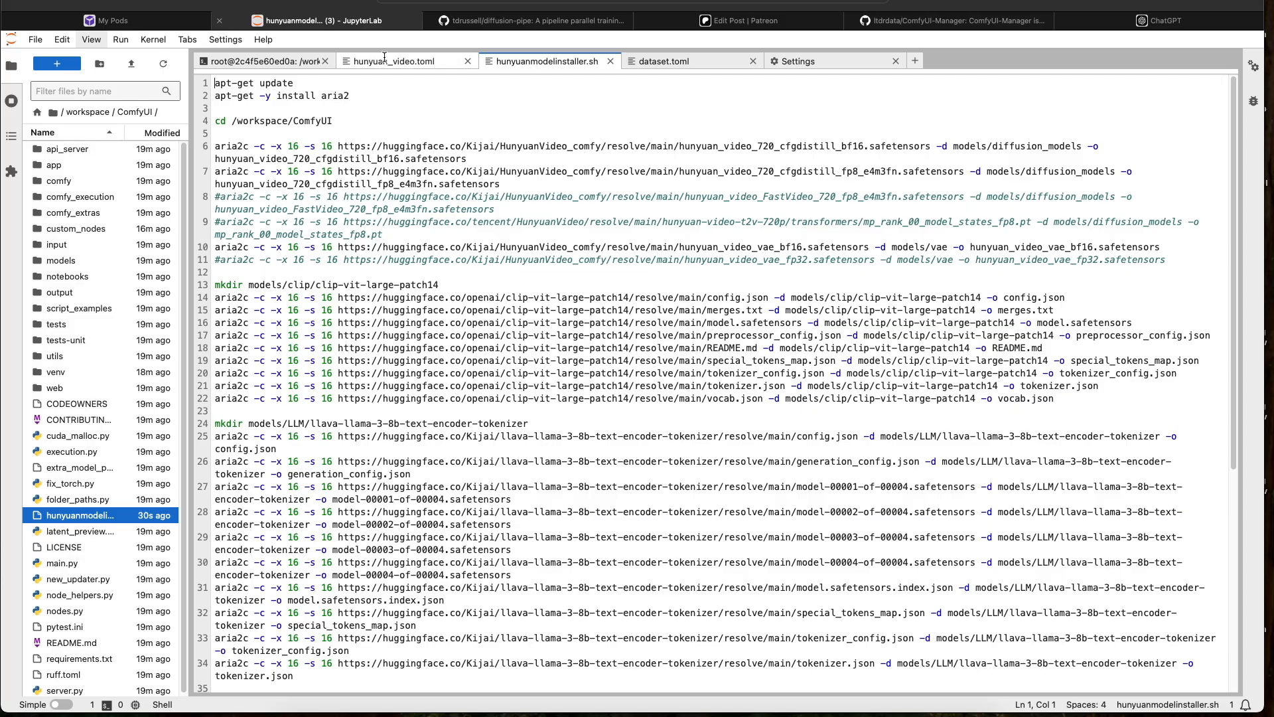
In the terminal, go up from diffusion-pipe with "cd .." and change into the ComfyUI directory with "cd ComfyUI"
click(278, 61)
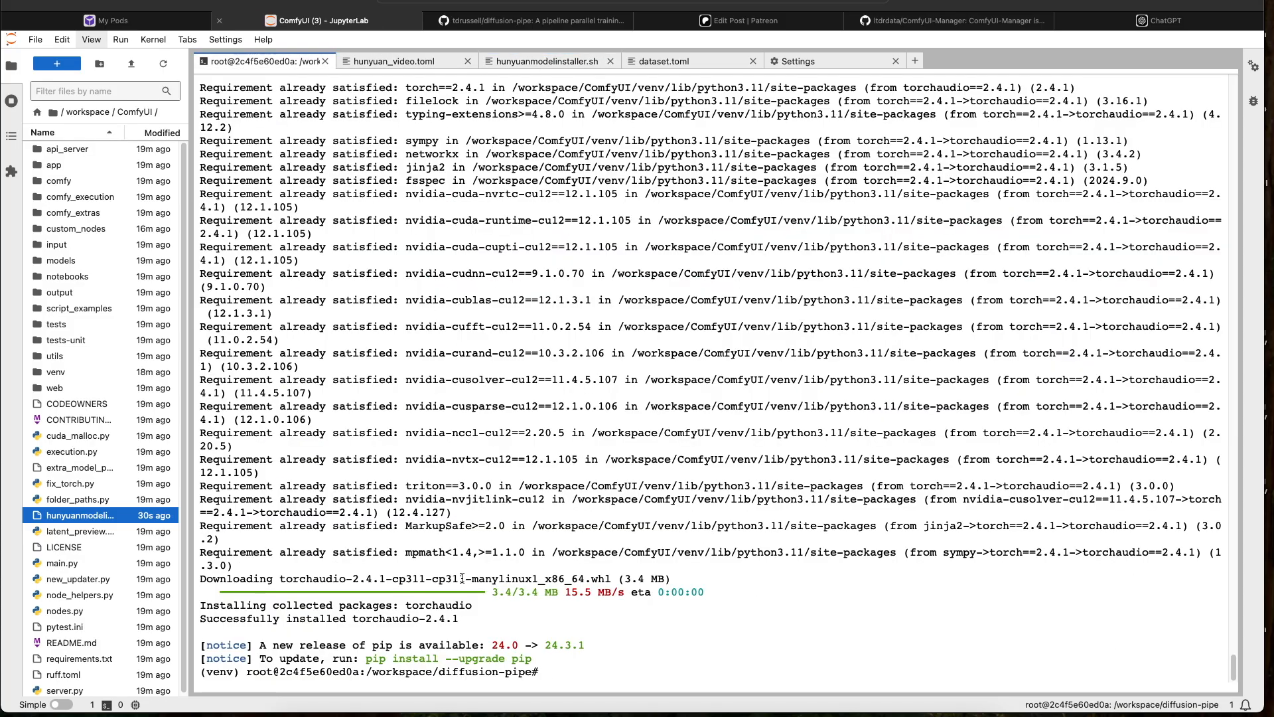
text(cd)
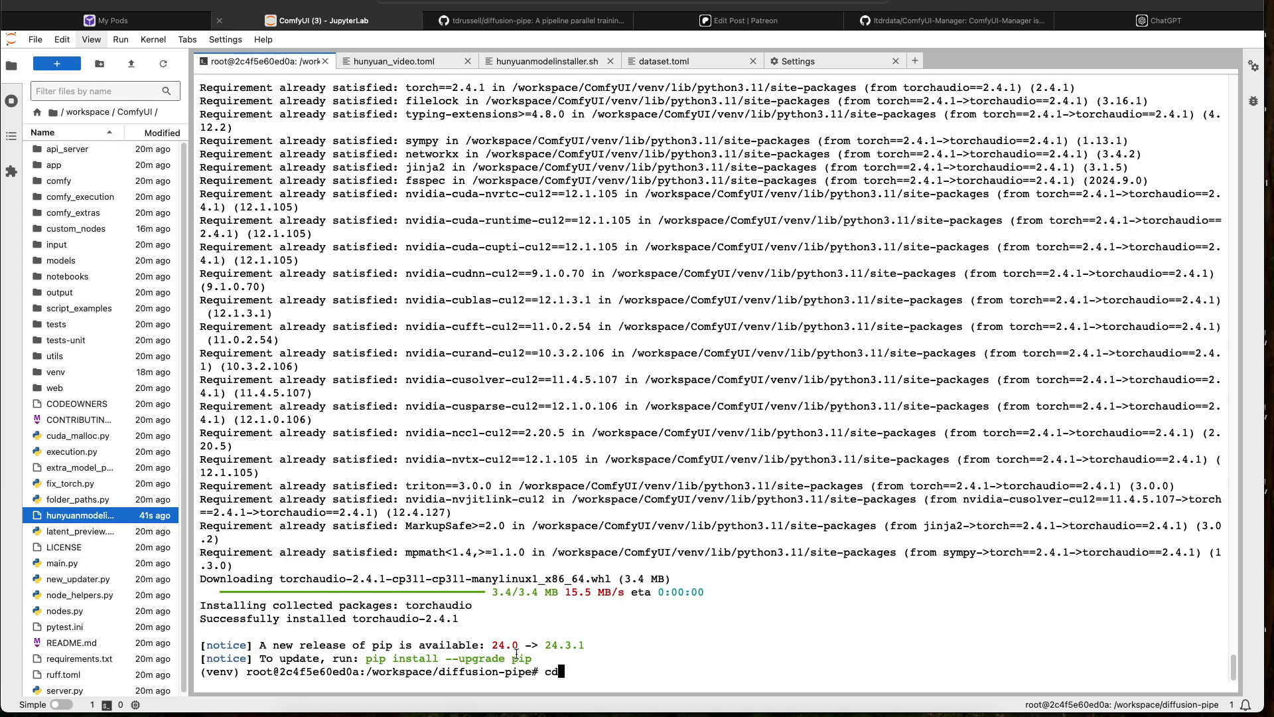
text(..)
key(Return)
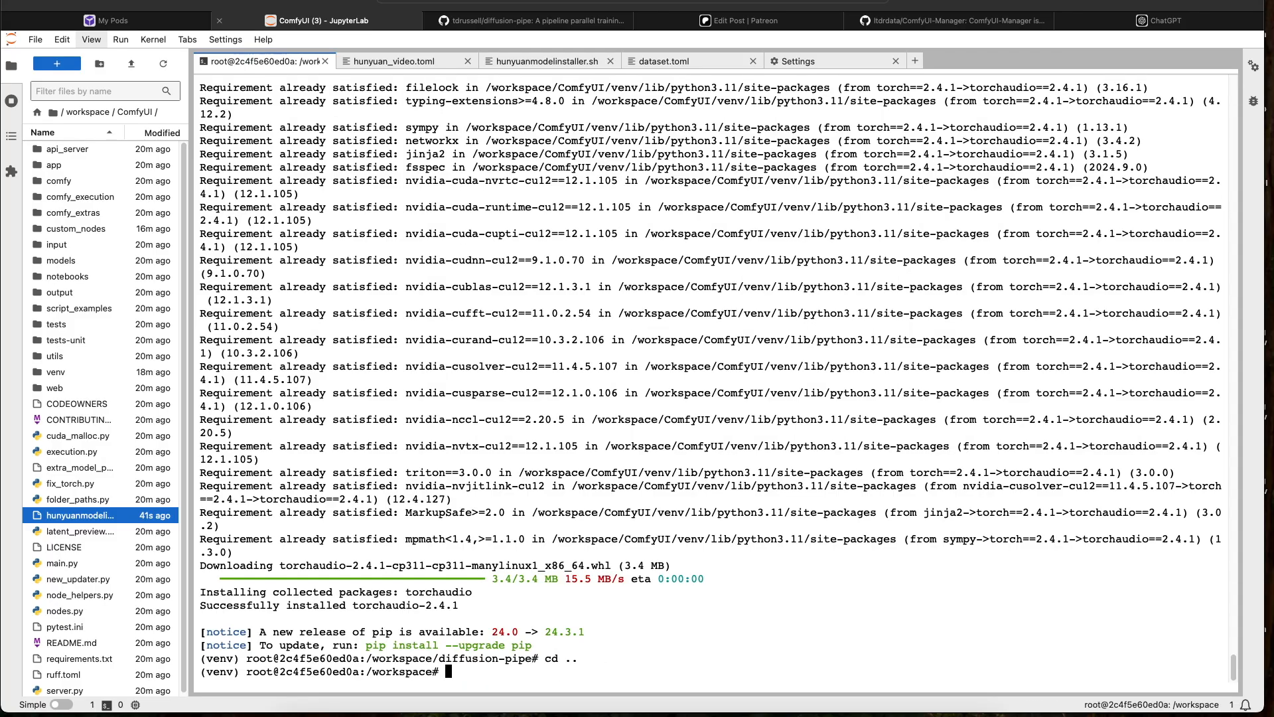
text(cd ComfyUI)
key(Return)
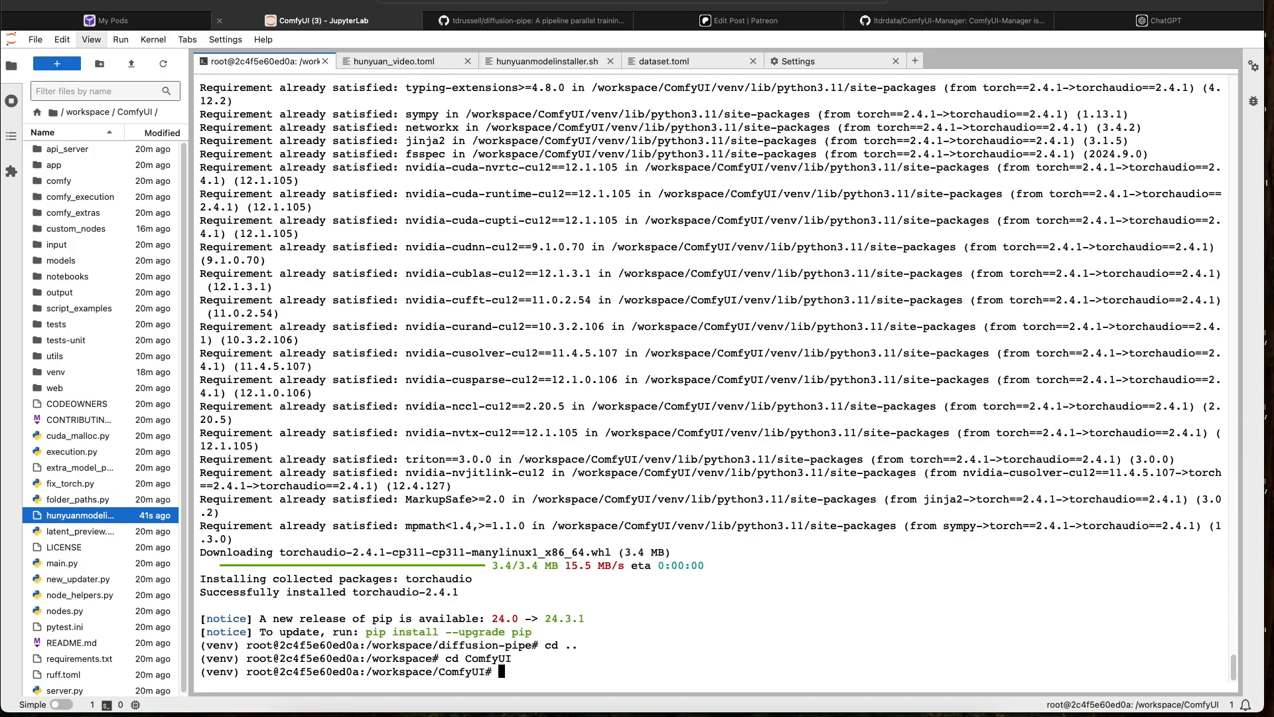
Widen the file browser to show full file names and run "bash hunyuanmodelinstaller.sh" in the terminal
drag(189, 499, 313, 499)
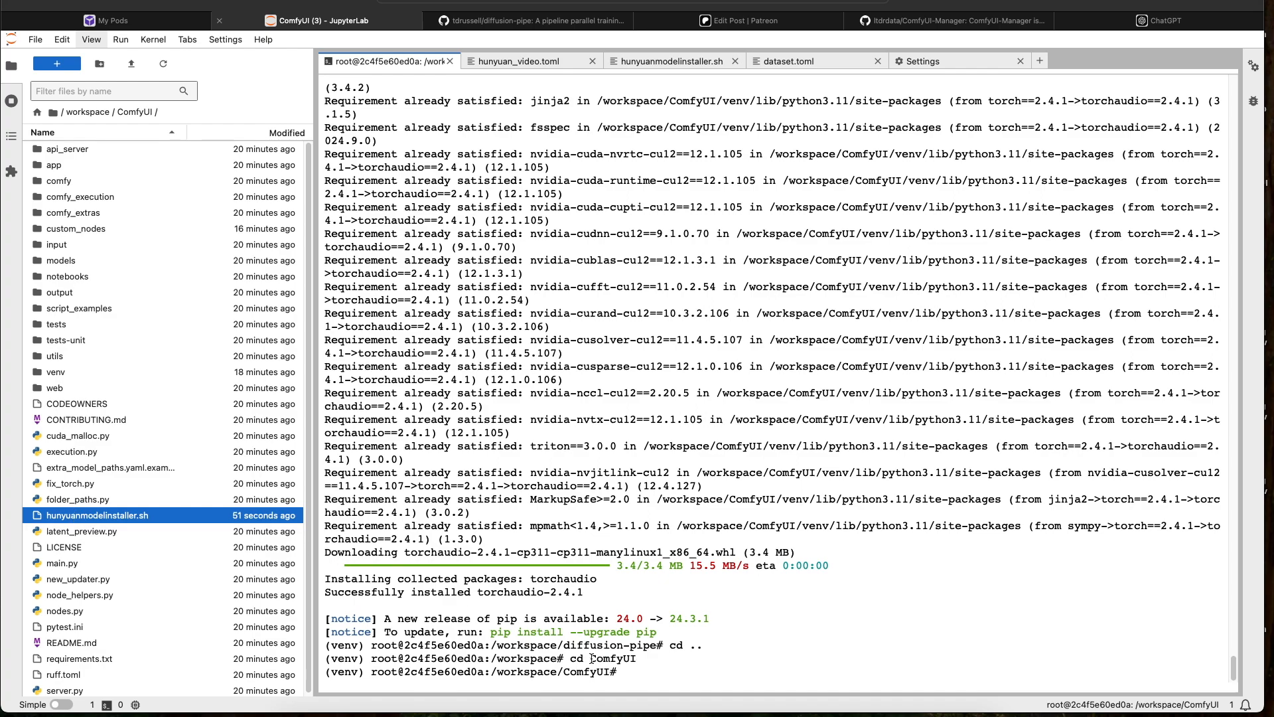
text(bash hunyuanmodelinstaller.sh)
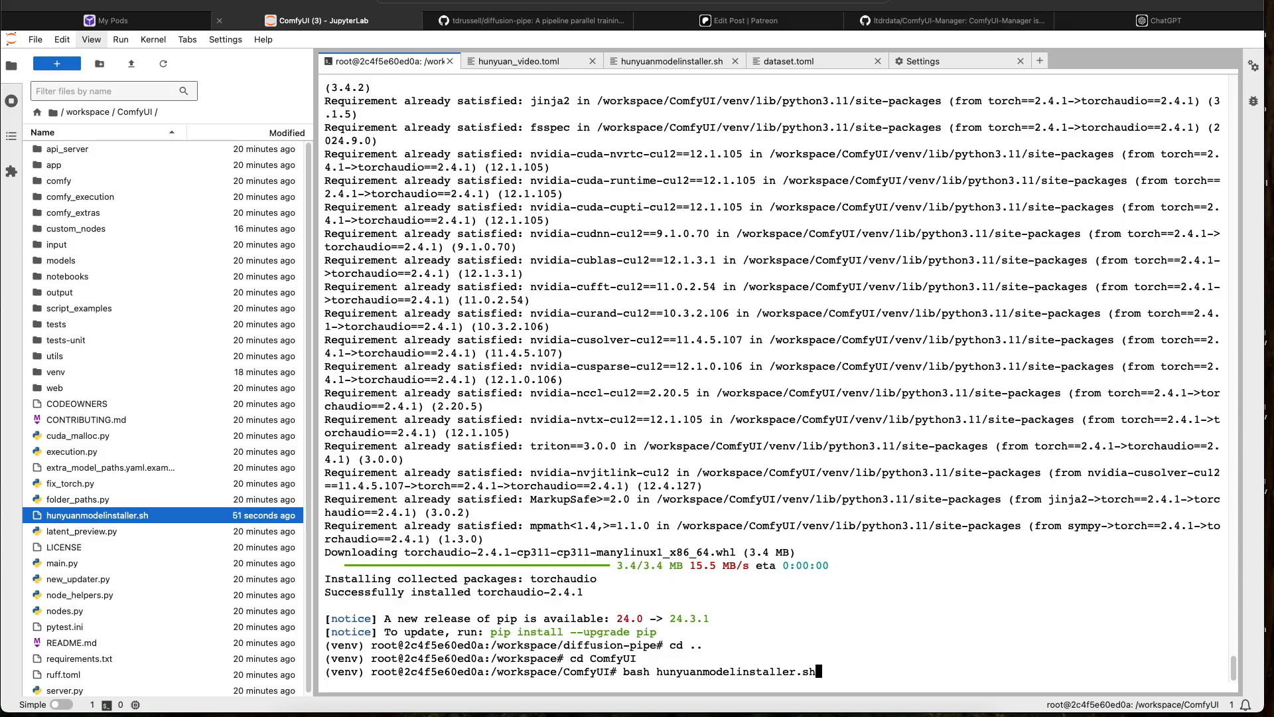
key(Return)
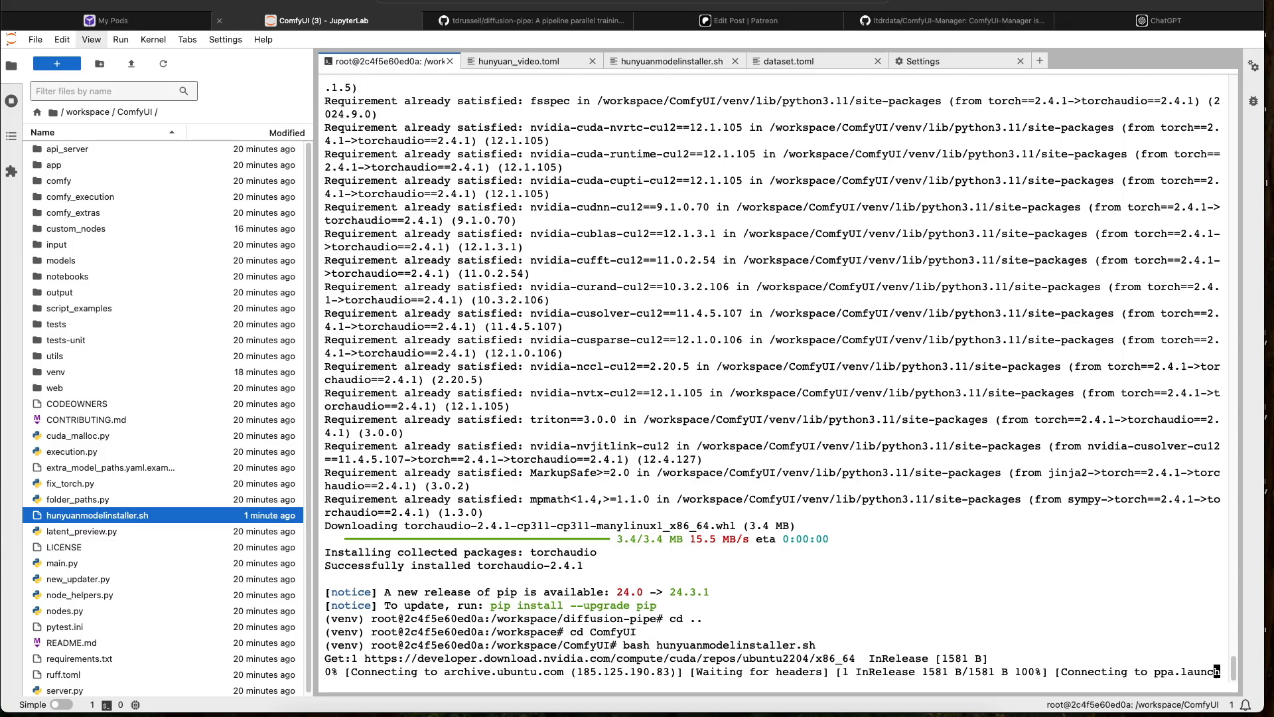
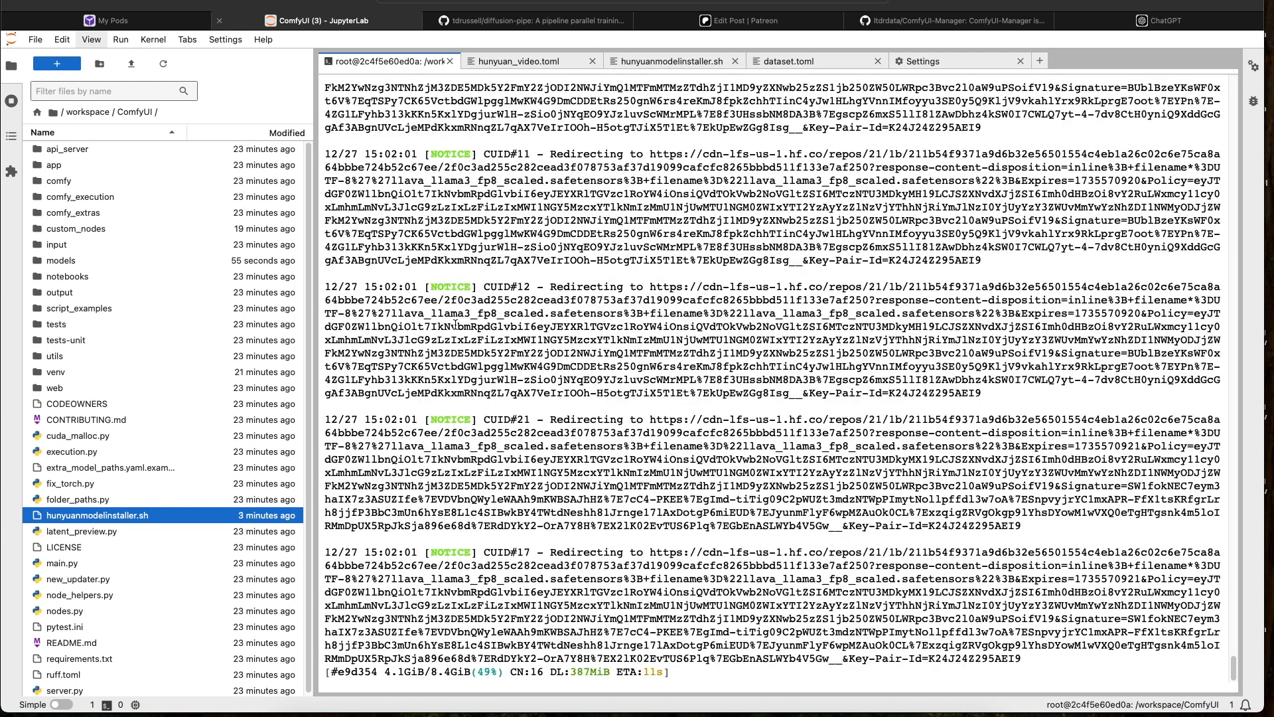
Open ComfyUI's models folder in the file browser and select the clip_vision folder
click(62, 261)
double_click(62, 261)
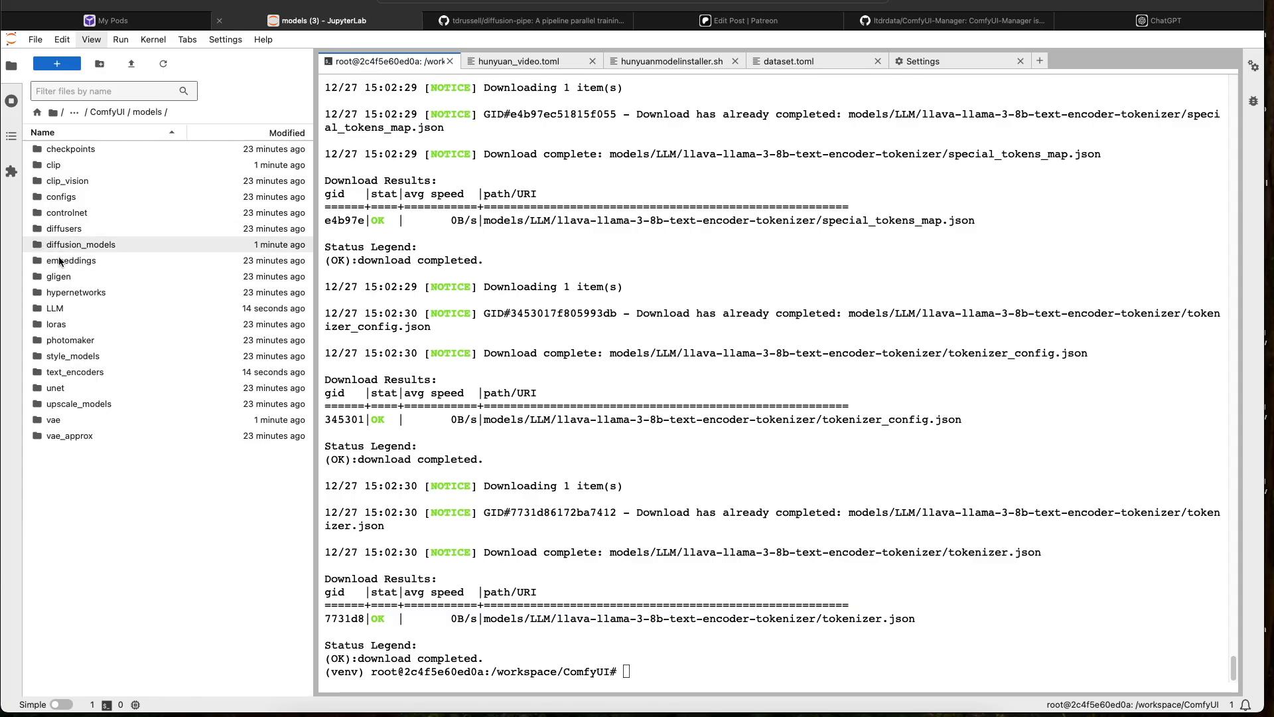
click(92, 181)
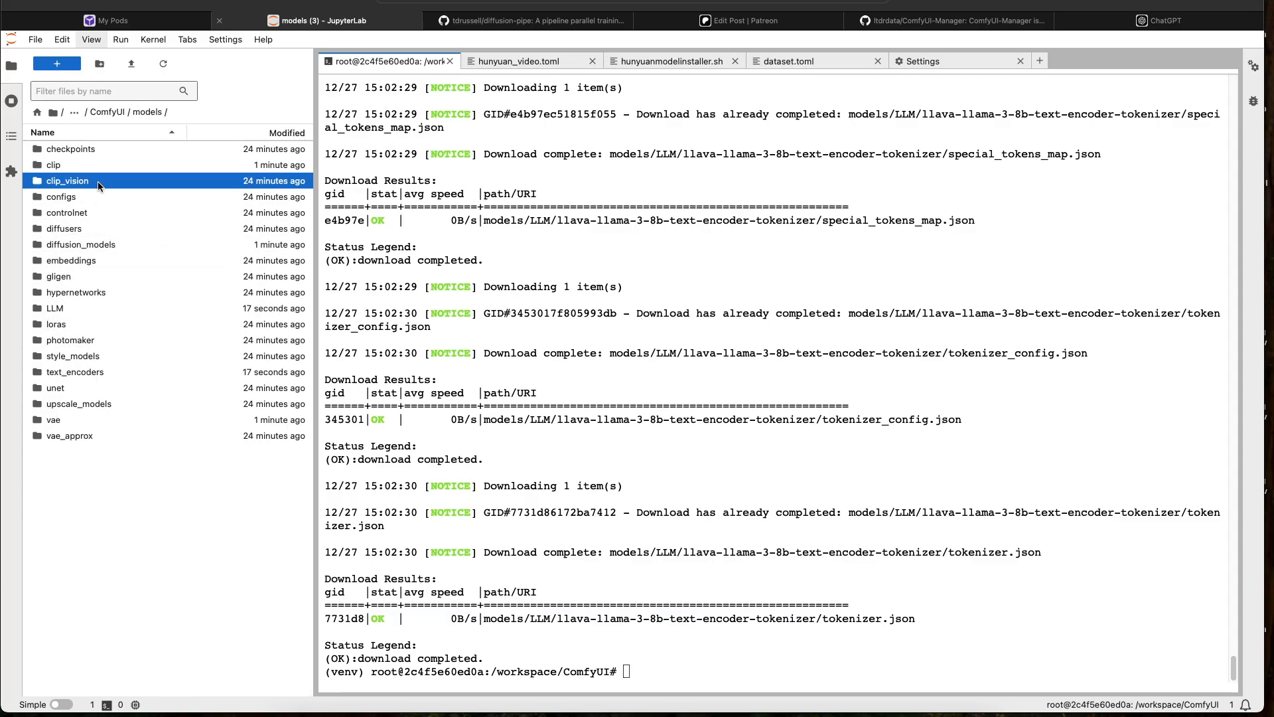
Examine the contents of the clip, LLM, unet and diffusion_models folders under ComfyUI/models for the downloaded model files
double_click(98, 181)
click(96, 114)
click(91, 164)
double_click(92, 164)
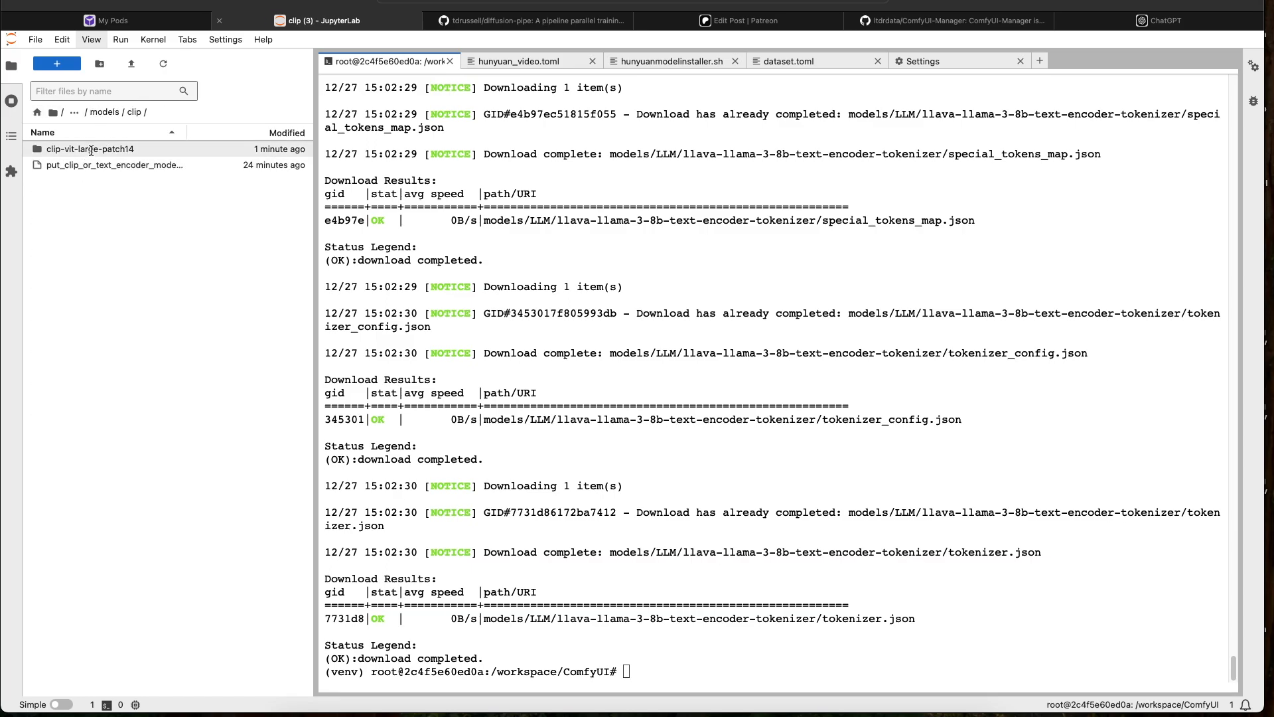
click(105, 112)
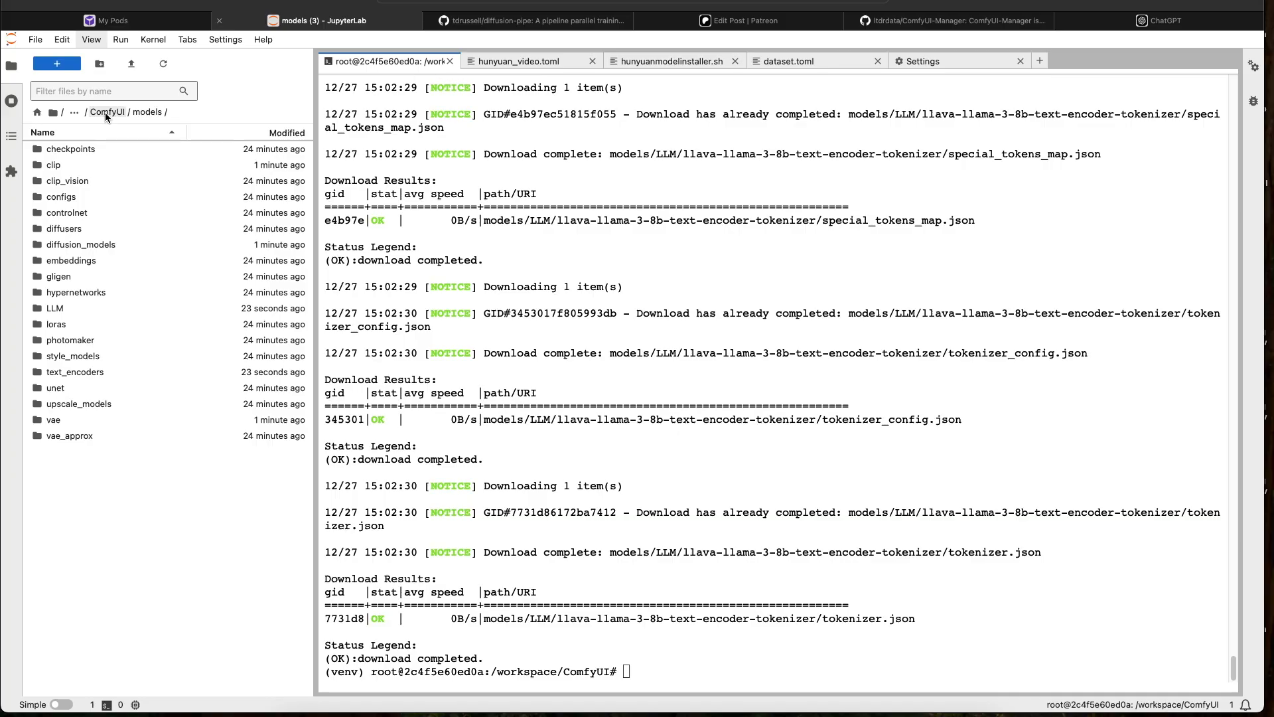
double_click(64, 308)
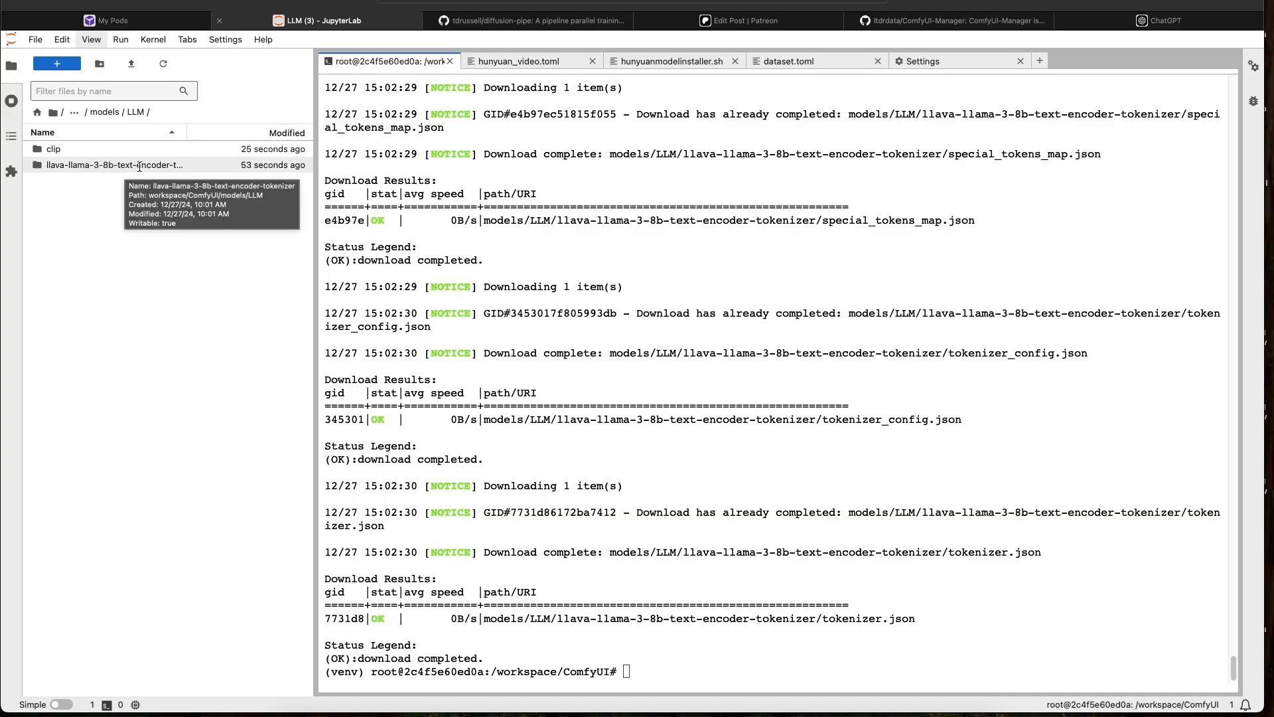
click(105, 112)
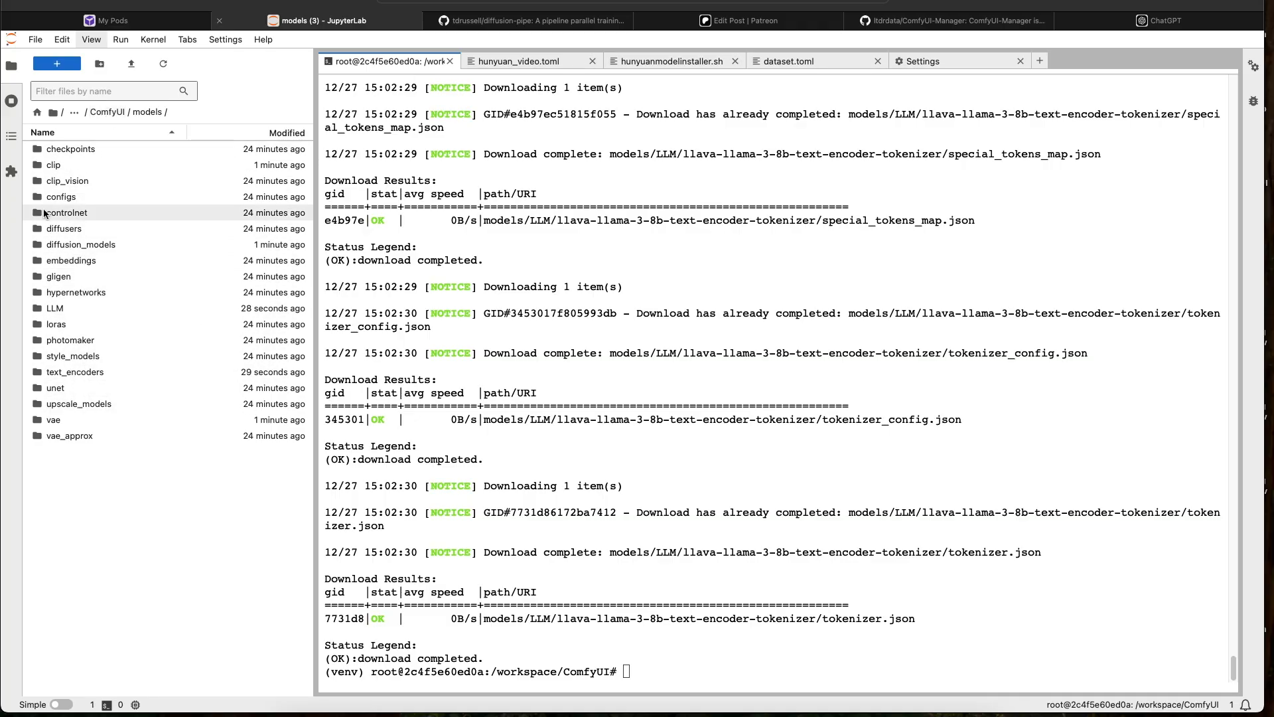
click(52, 386)
double_click(51, 386)
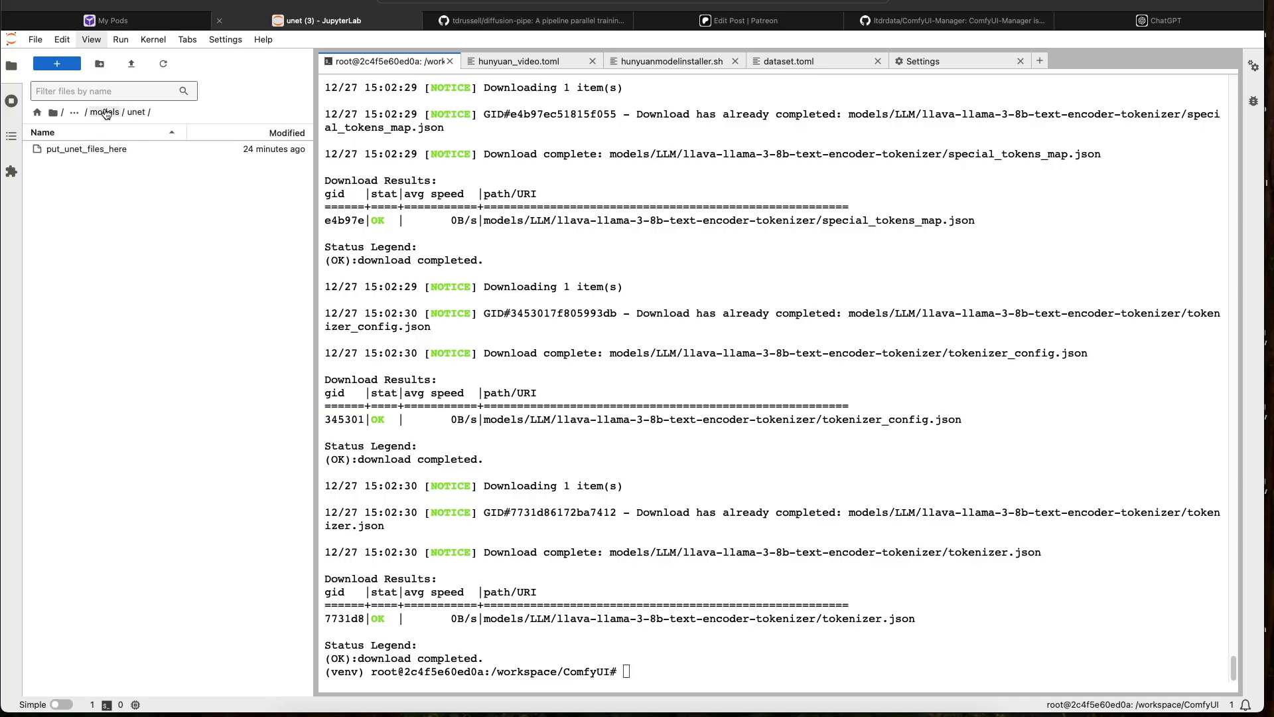
click(103, 112)
double_click(78, 244)
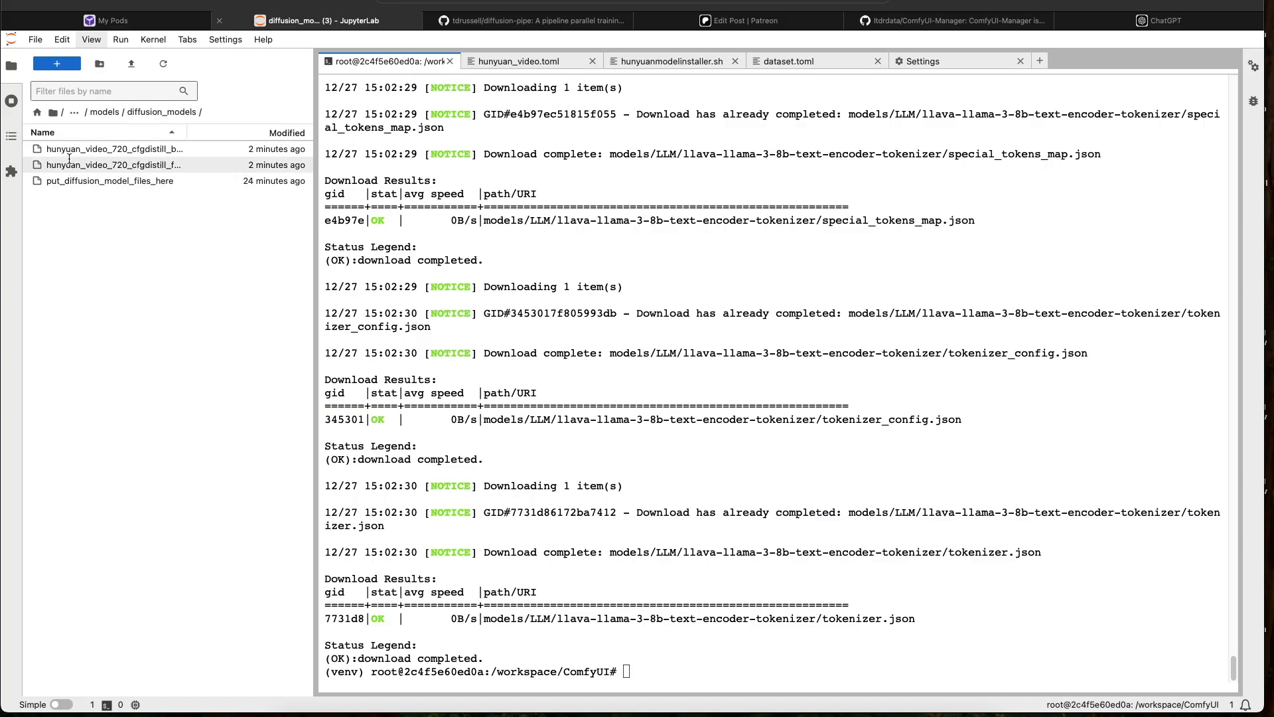
mouse_move(314, 205)
mouse_down()
mouse_move(486, 207)
mouse_move(331, 201)
mouse_up()
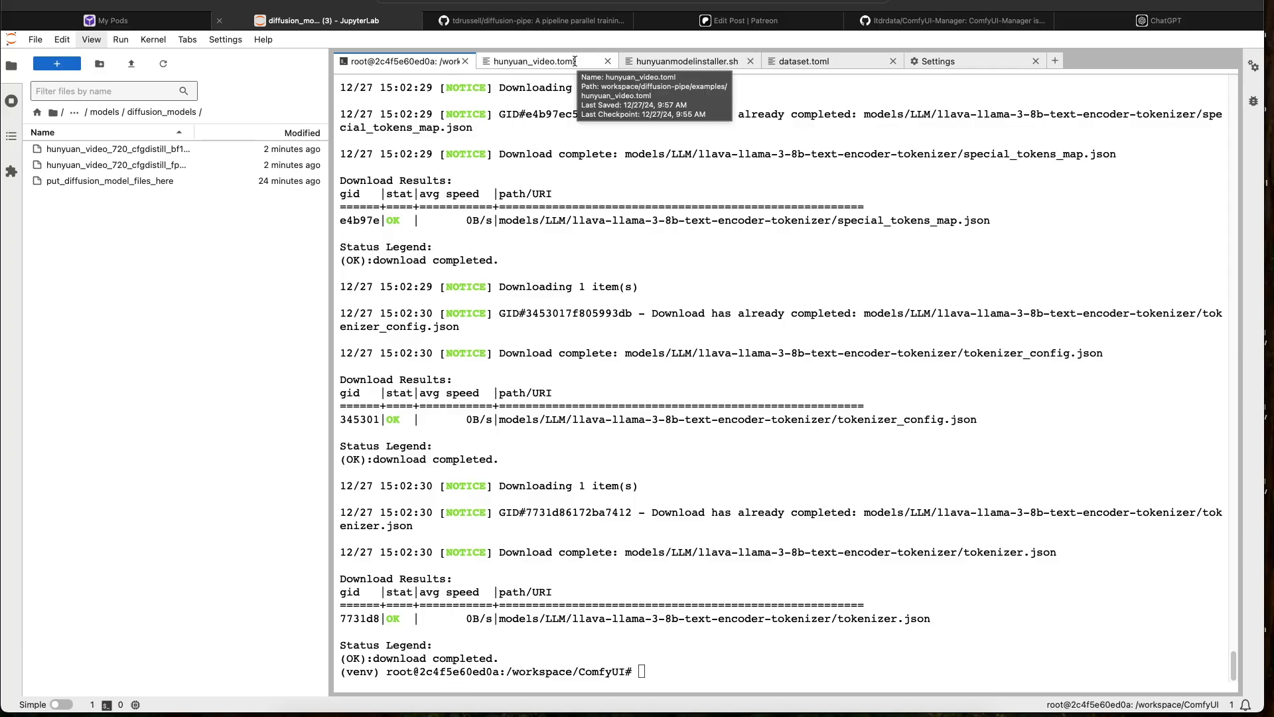
Move the terminal up two directory levels from ComfyUI and try to enter diffusion-pipe from the root
click(703, 670)
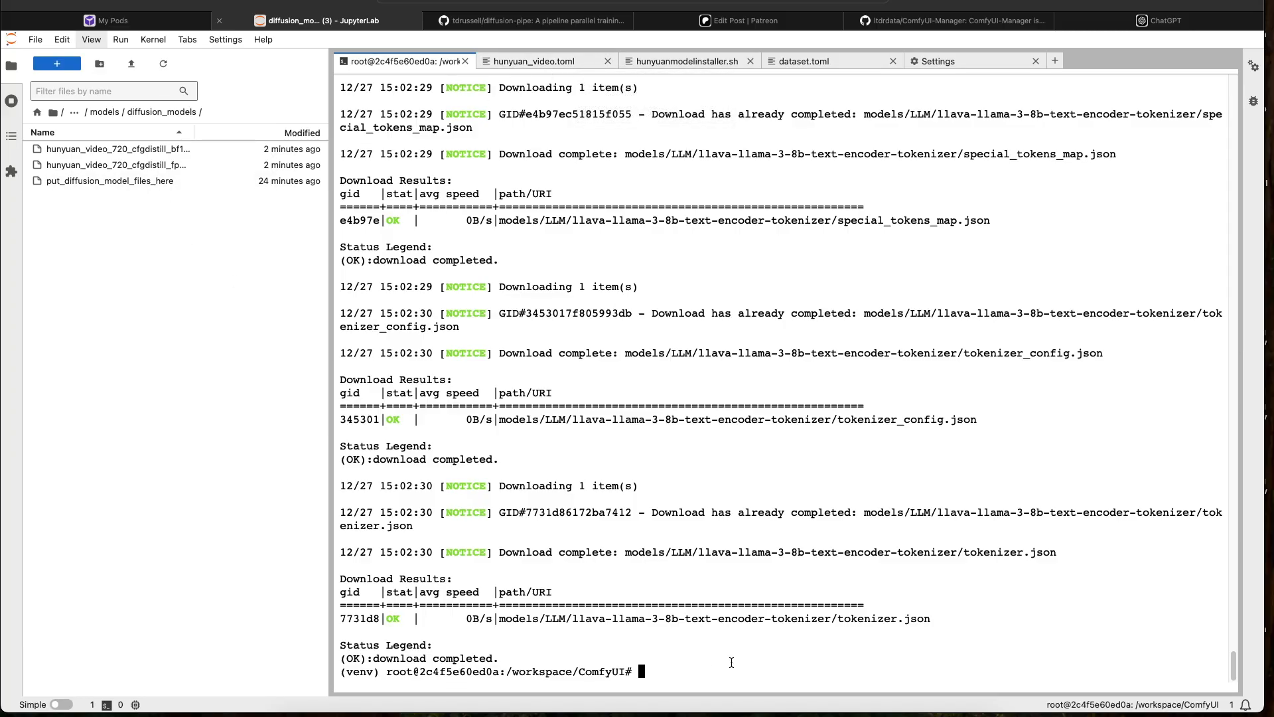
text(cd ..)
key(Return)
text(cd ..)
key(Return)
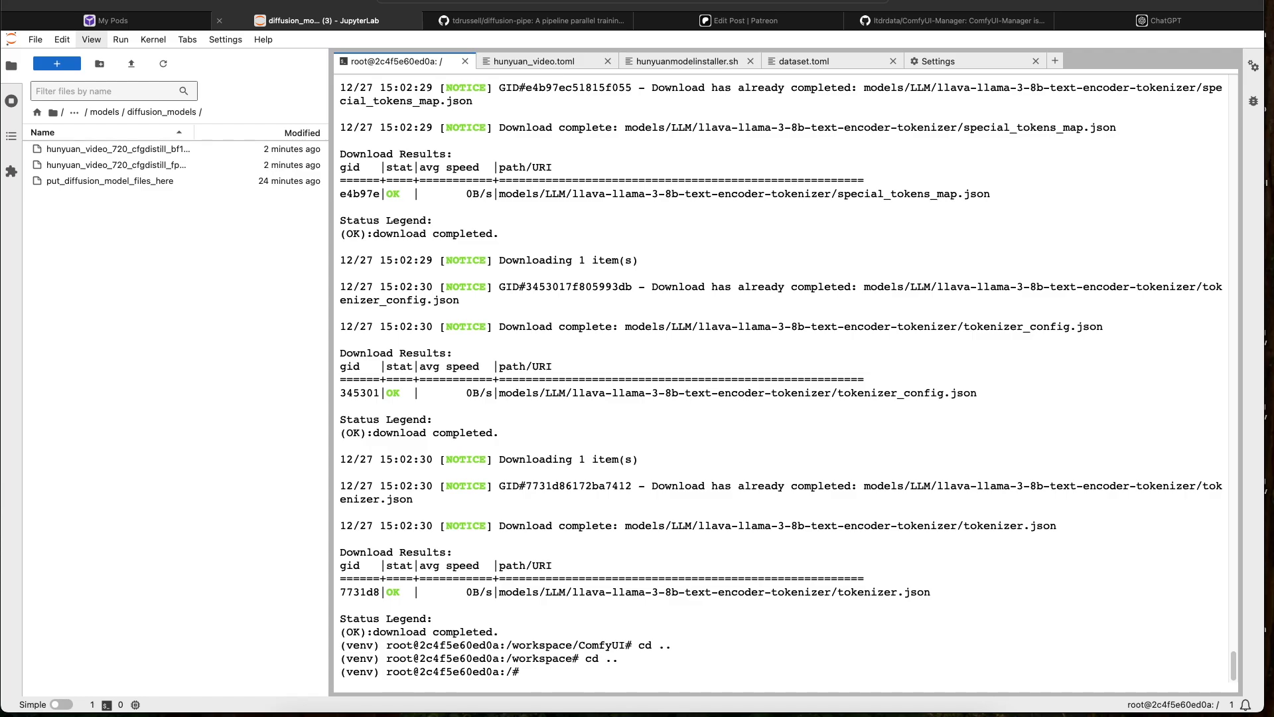
text(cd diffusion-pipe)
key(Return)
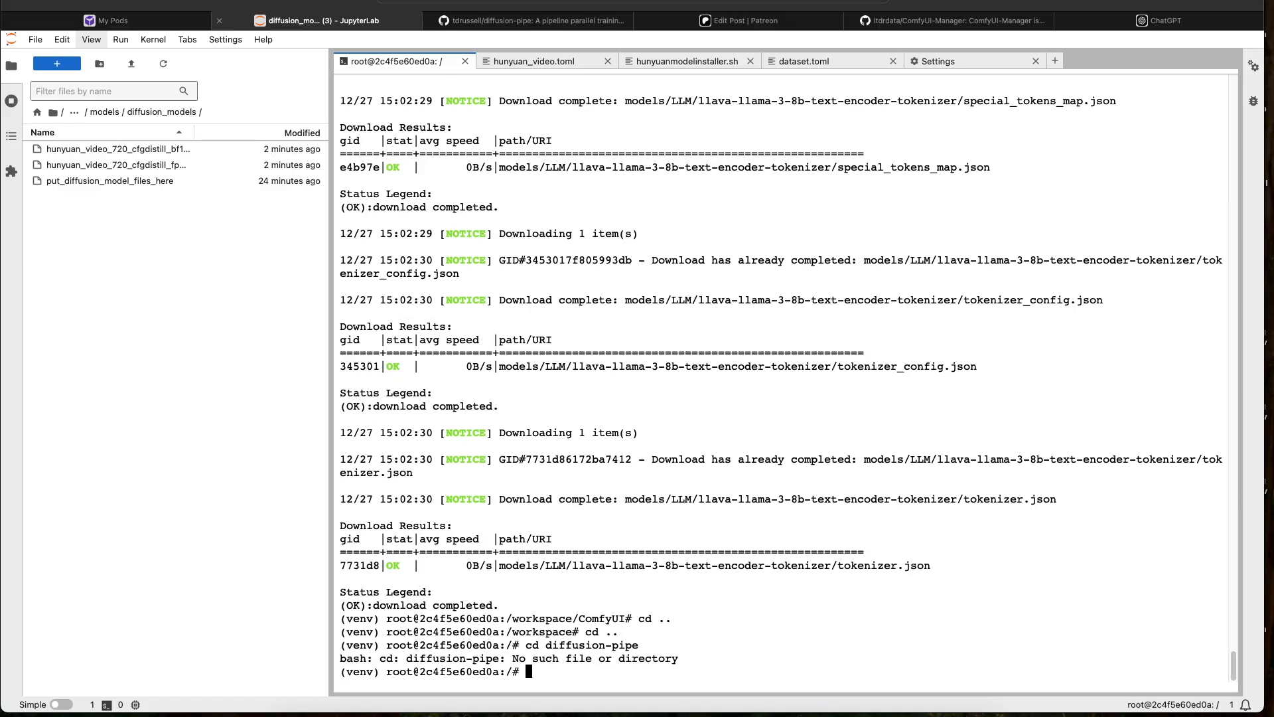
Show the workspace folder in the file browser and change the terminal's directory to workspace
click(104, 111)
click(104, 114)
click(576, 675)
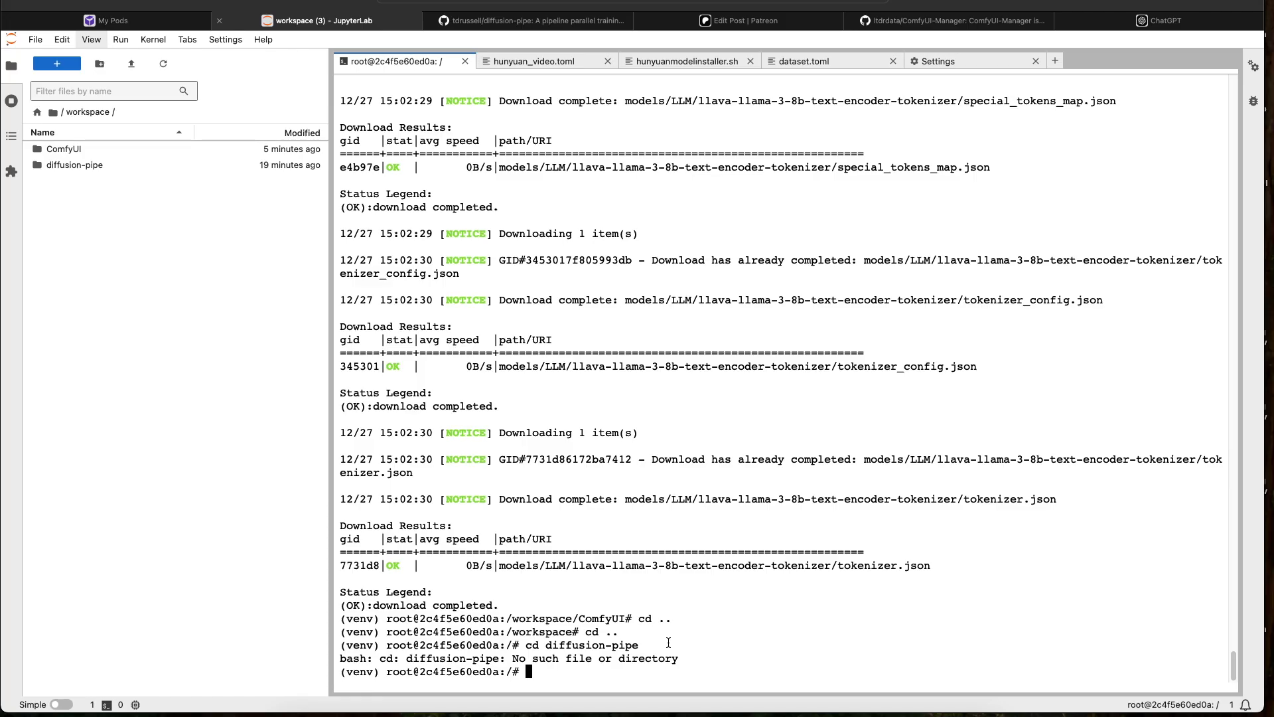
key(Up)
key(BackSpace)
key(BackSpace)
key(BackSpace)
key(BackSpace)
key(BackSpace)
key(BackSpace)
key(BackSpace)
key(BackSpace)
key(BackSpace)
key(BackSpace)
key(BackSpace)
key(BackSpace)
key(BackSpace)
key(BackSpace)
key(BackSpace)
key(BackSpace)
text(d workspace)
key(Return)
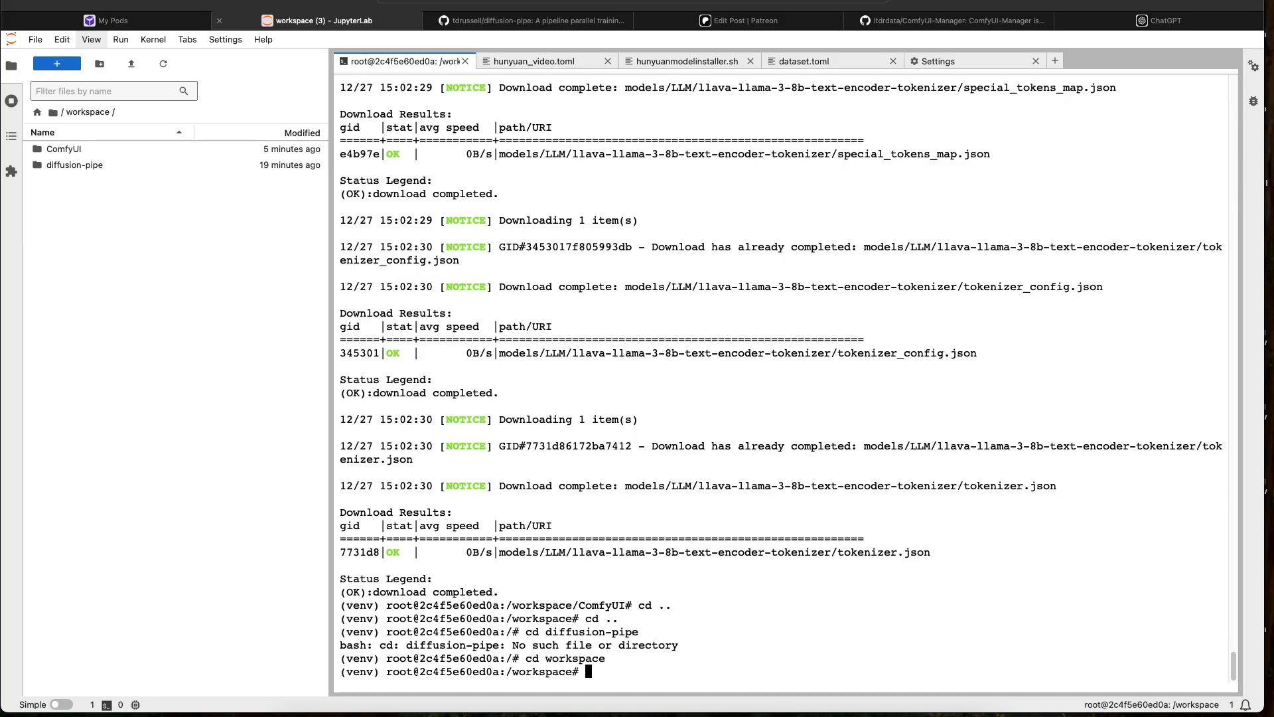
Change the terminal's directory to diffusion-pipe inside workspace
text(diffusion)
key(BackSpace)
key(BackSpace)
key(BackSpace)
key(BackSpace)
key(BackSpace)
key(BackSpace)
key(BackSpace)
key(BackSpace)
text(cd diffusion-pipe)
key(Return)
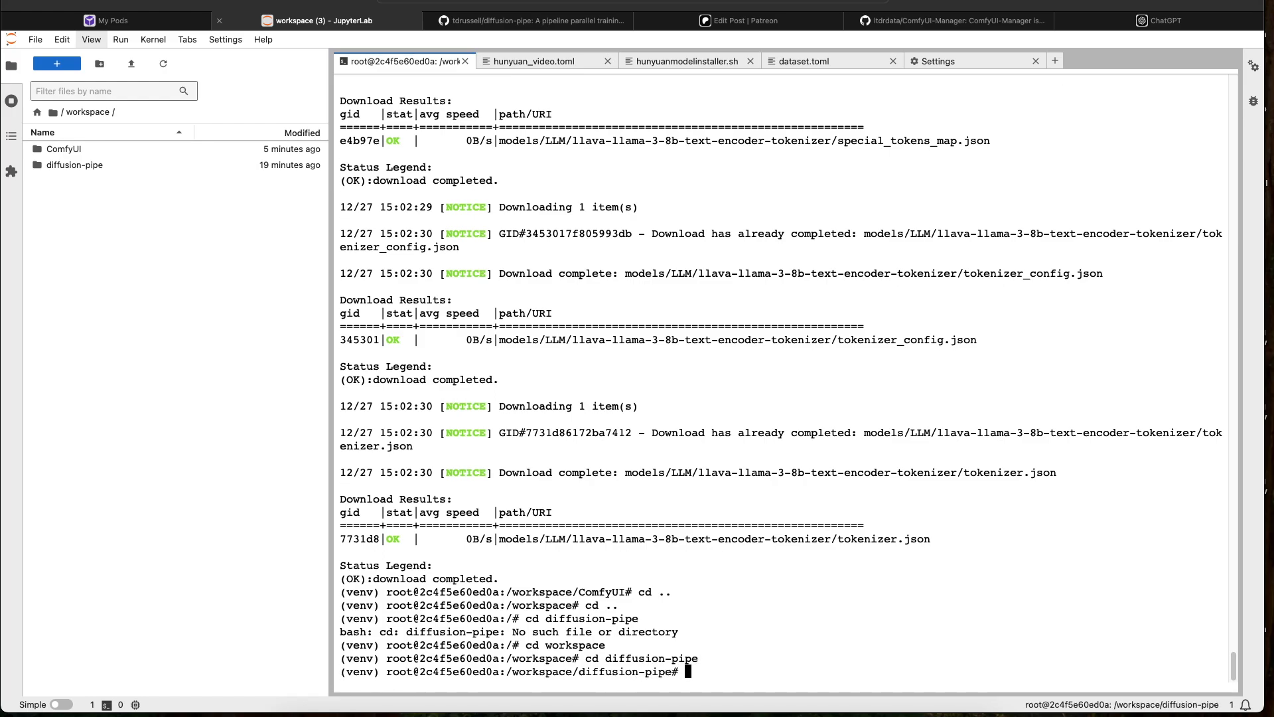
Open the diffusion-pipe folder in the file browser and locate the transformer_path model file name in hunyuan_video.toml
click(93, 167)
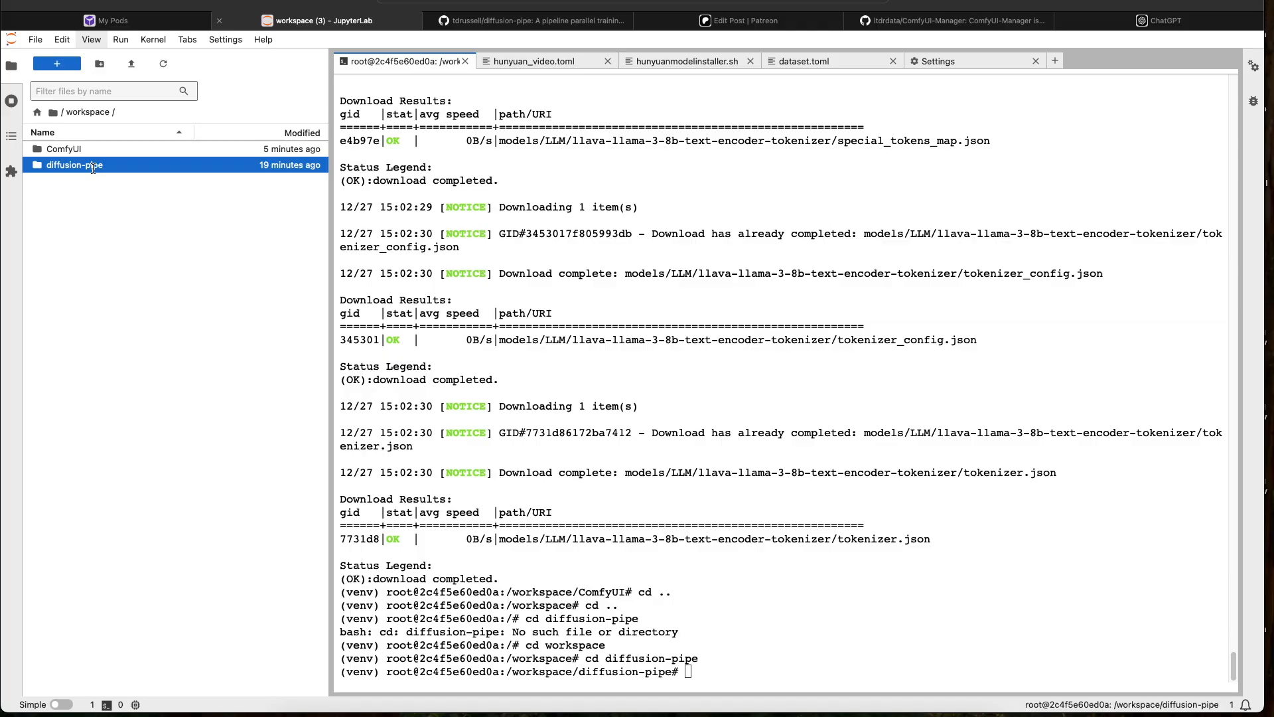
double_click(93, 167)
click(557, 62)
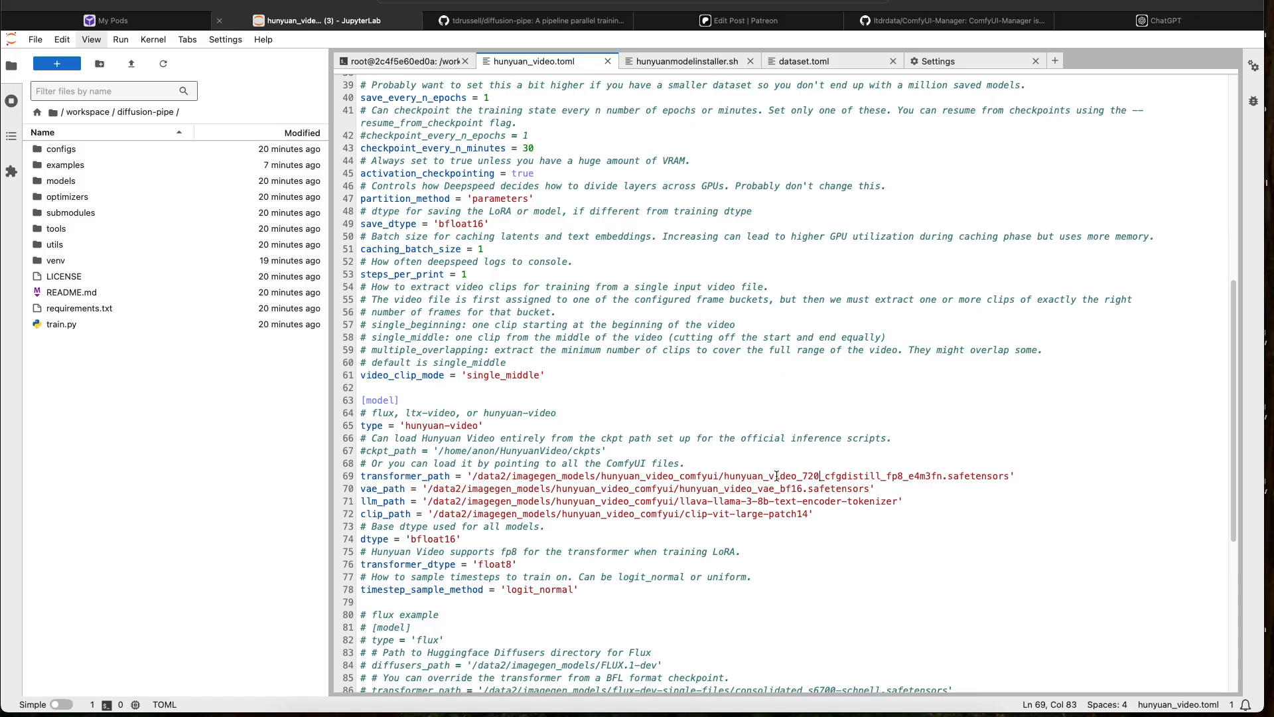
drag(1010, 476, 828, 479)
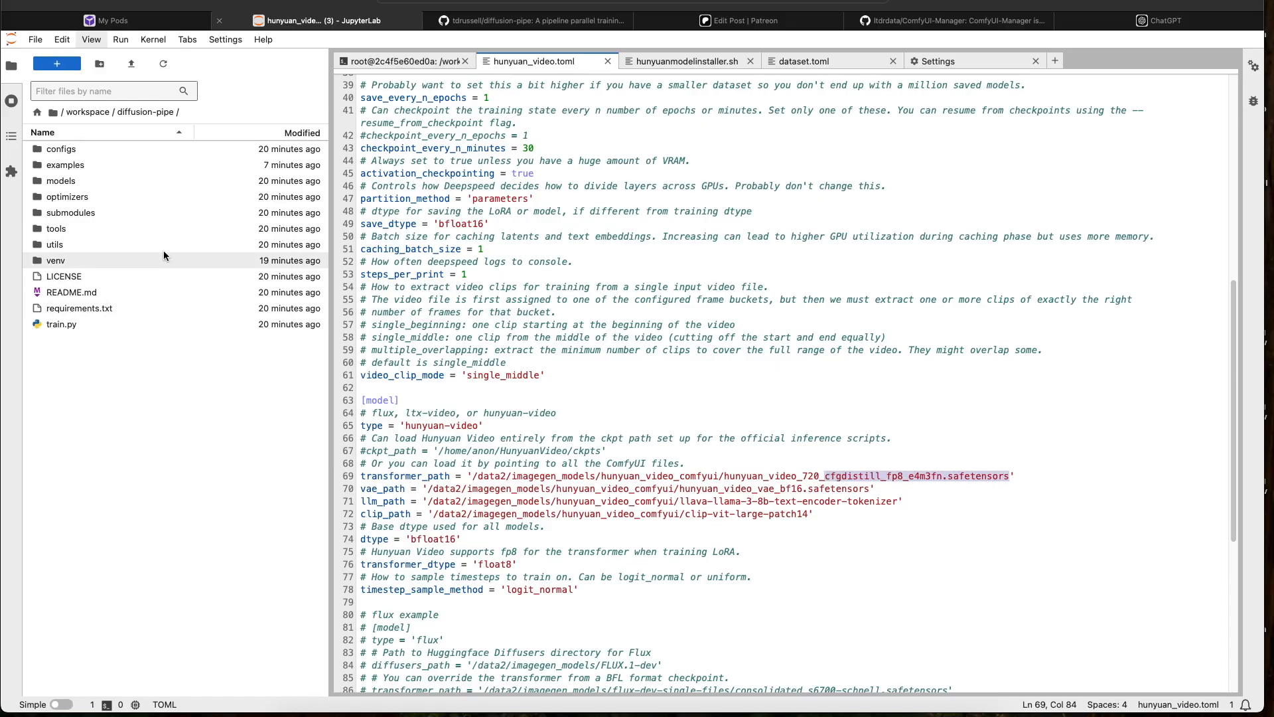
Browse to workspace/ComfyUI/models/diffusion_models and widen the file browser until the full model file names fit
click(80, 113)
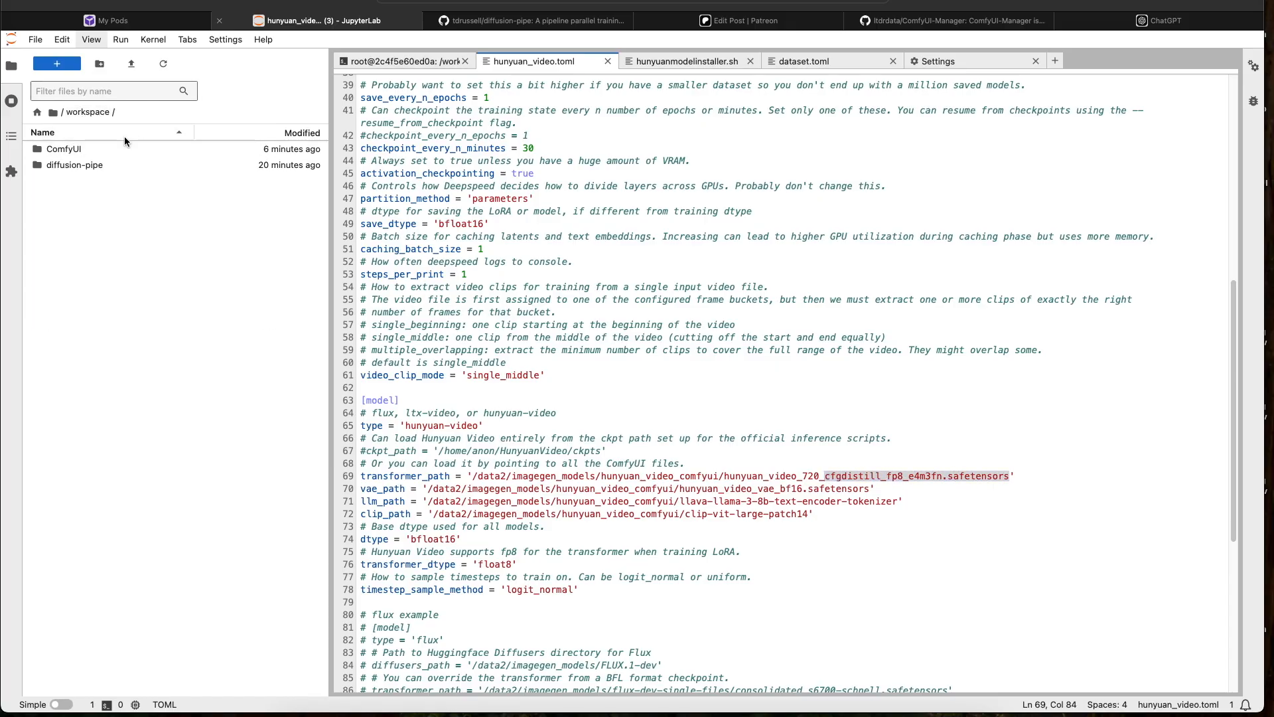
double_click(91, 149)
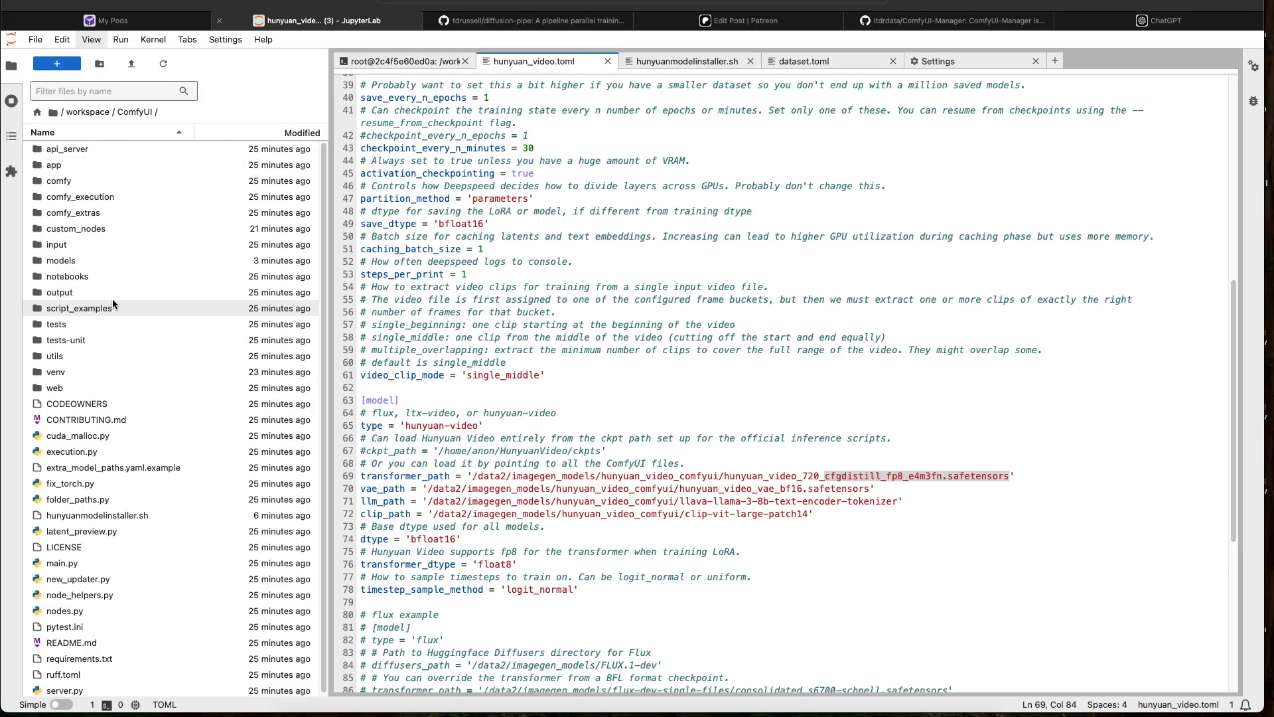
click(73, 264)
double_click(74, 263)
click(126, 112)
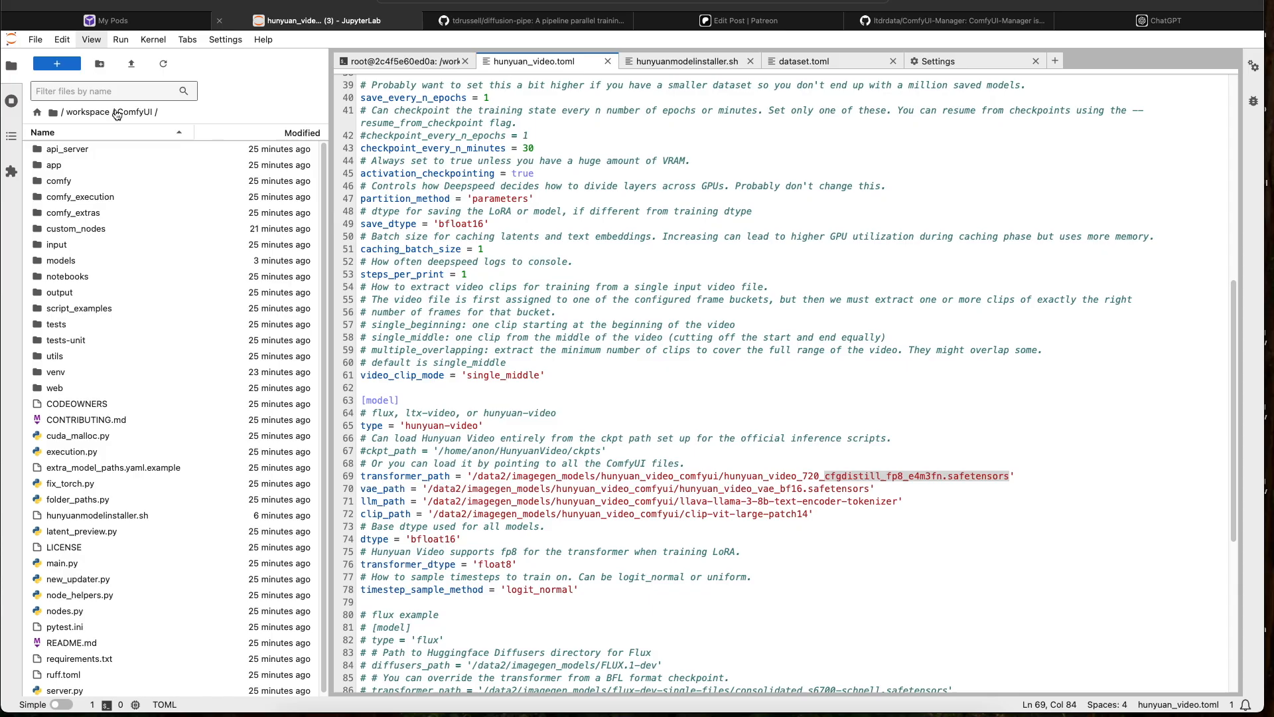
click(70, 260)
double_click(70, 260)
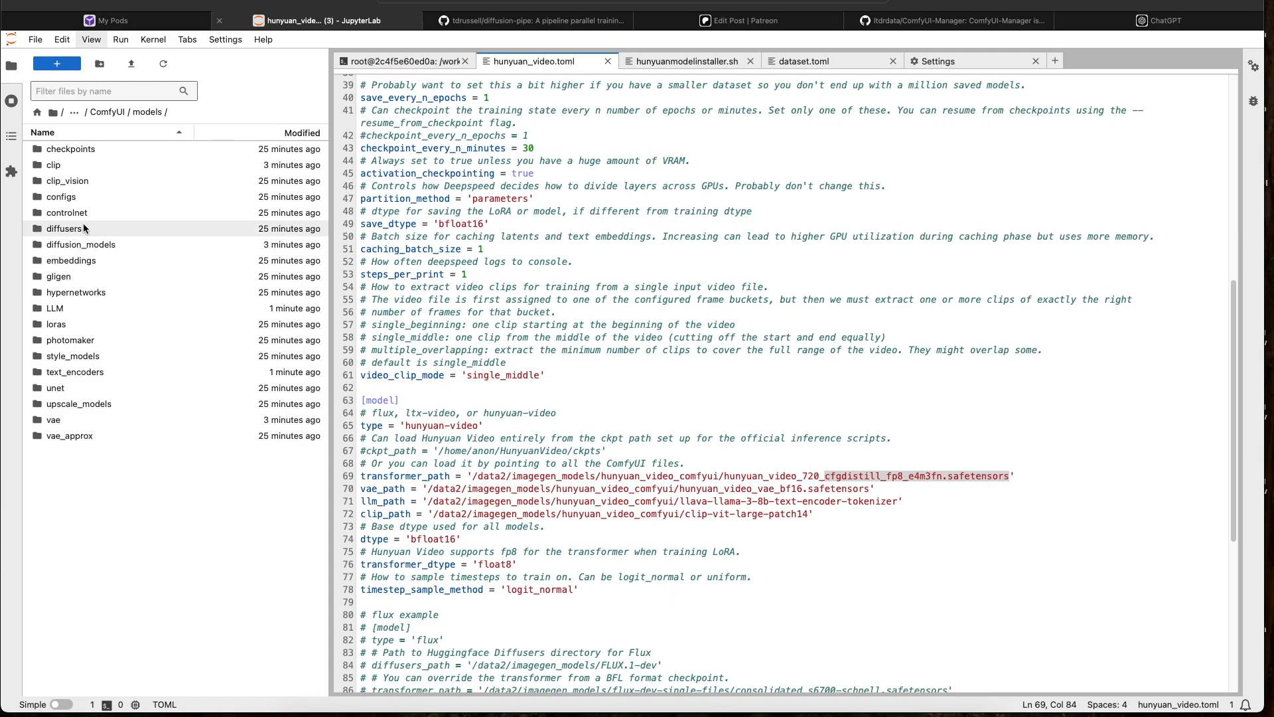
click(97, 245)
double_click(98, 244)
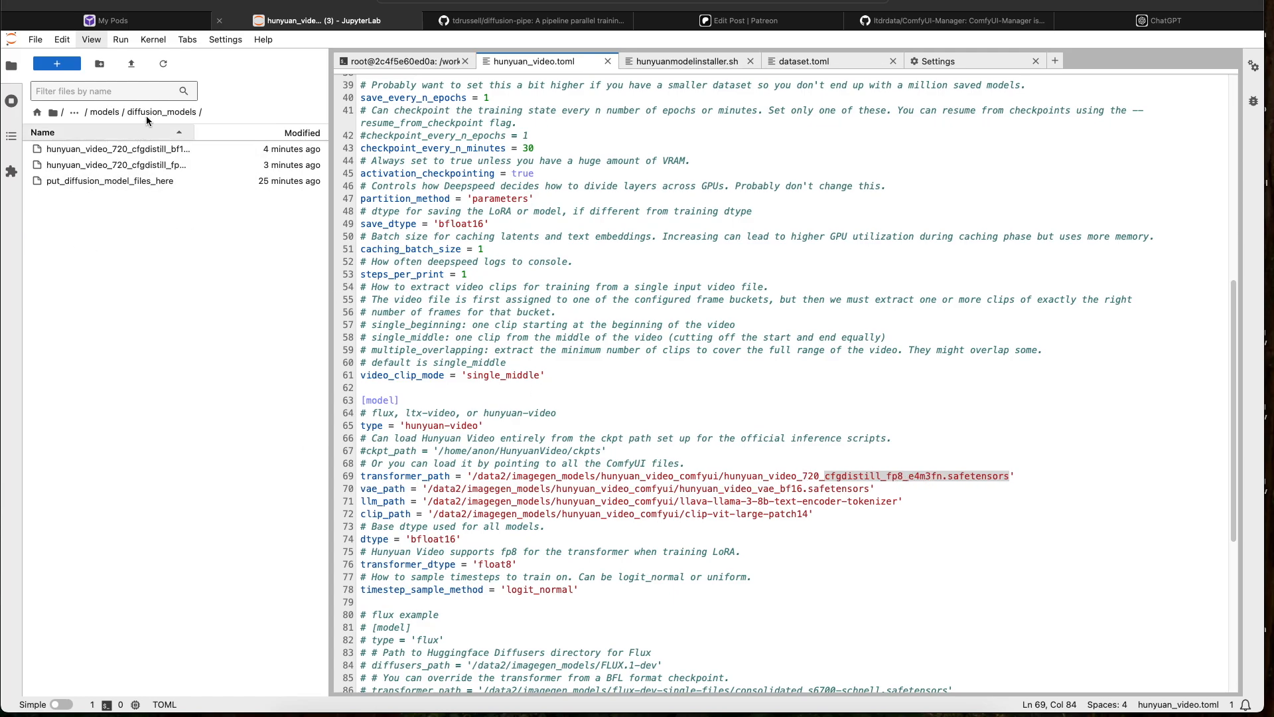
drag(327, 185, 444, 185)
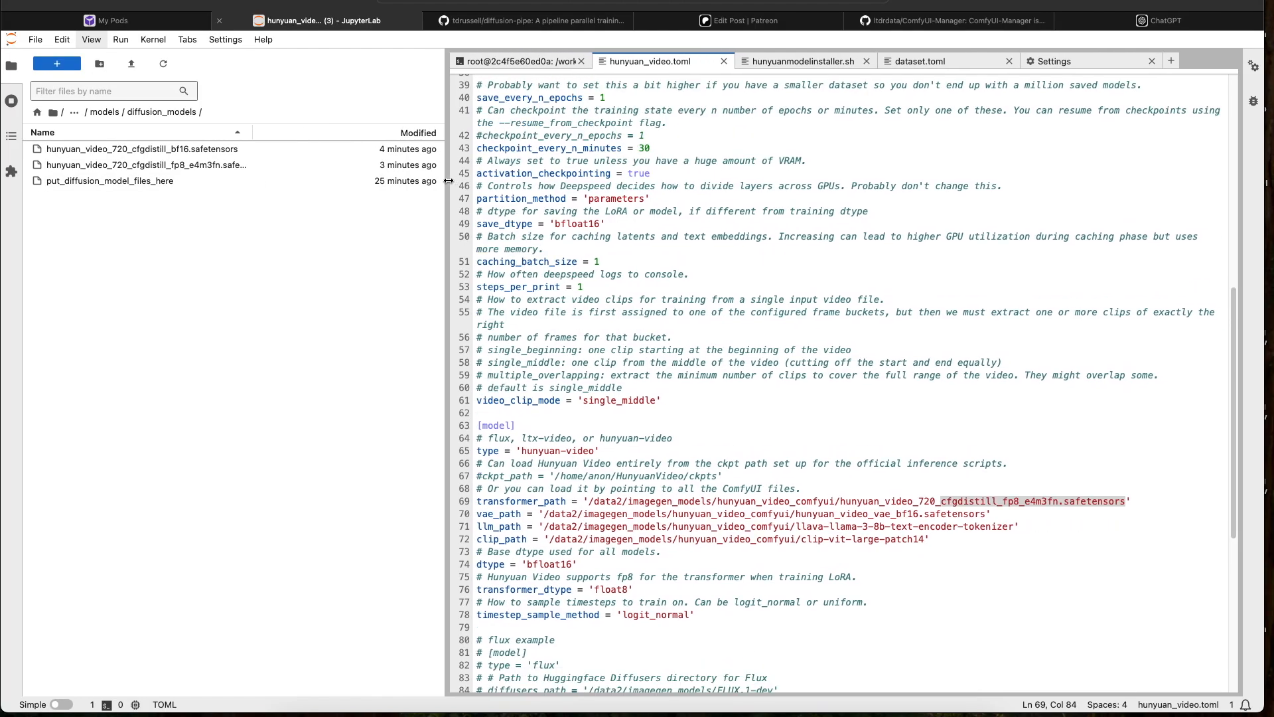
Replace transformer_path with the copied fp8 model path, making it '/workspace/ComfyUI/models/diffusion_models/hunyuan_video_720_cfgdistill_fp8_e4m3fn.safetensors'
right_click(210, 166)
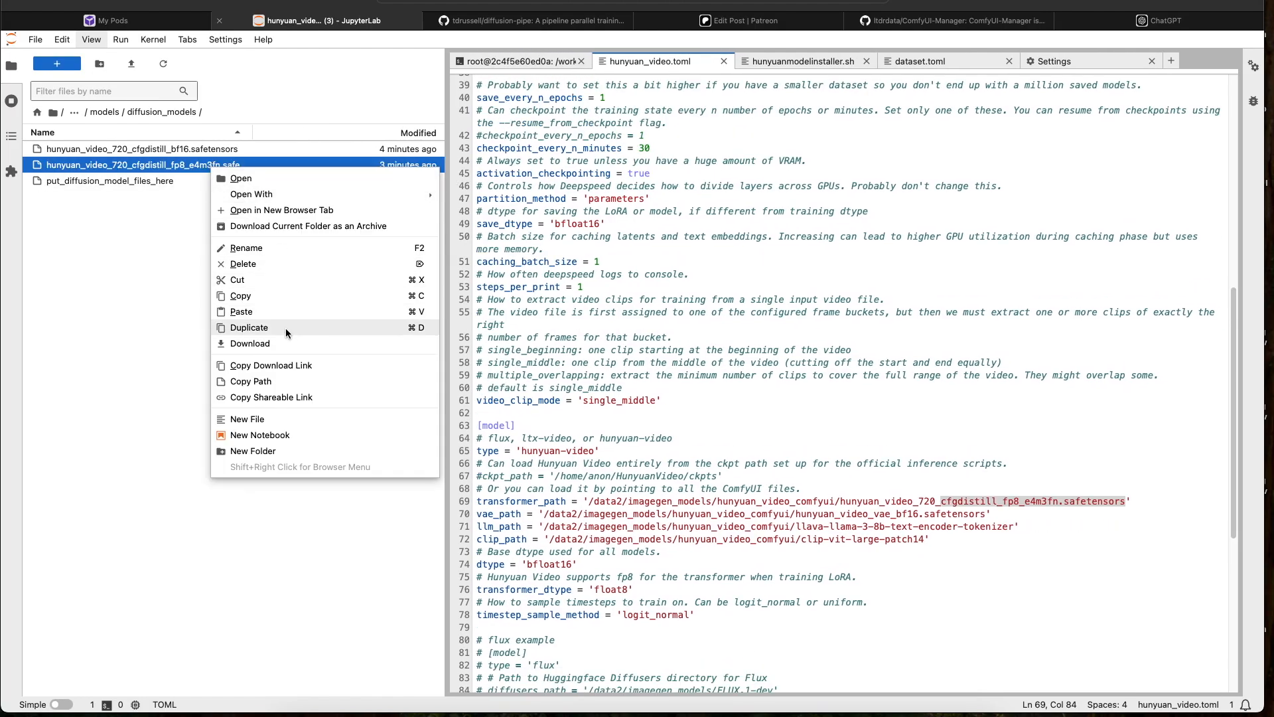
click(281, 381)
click(1022, 492)
drag(1126, 501, 633, 501)
click(947, 501)
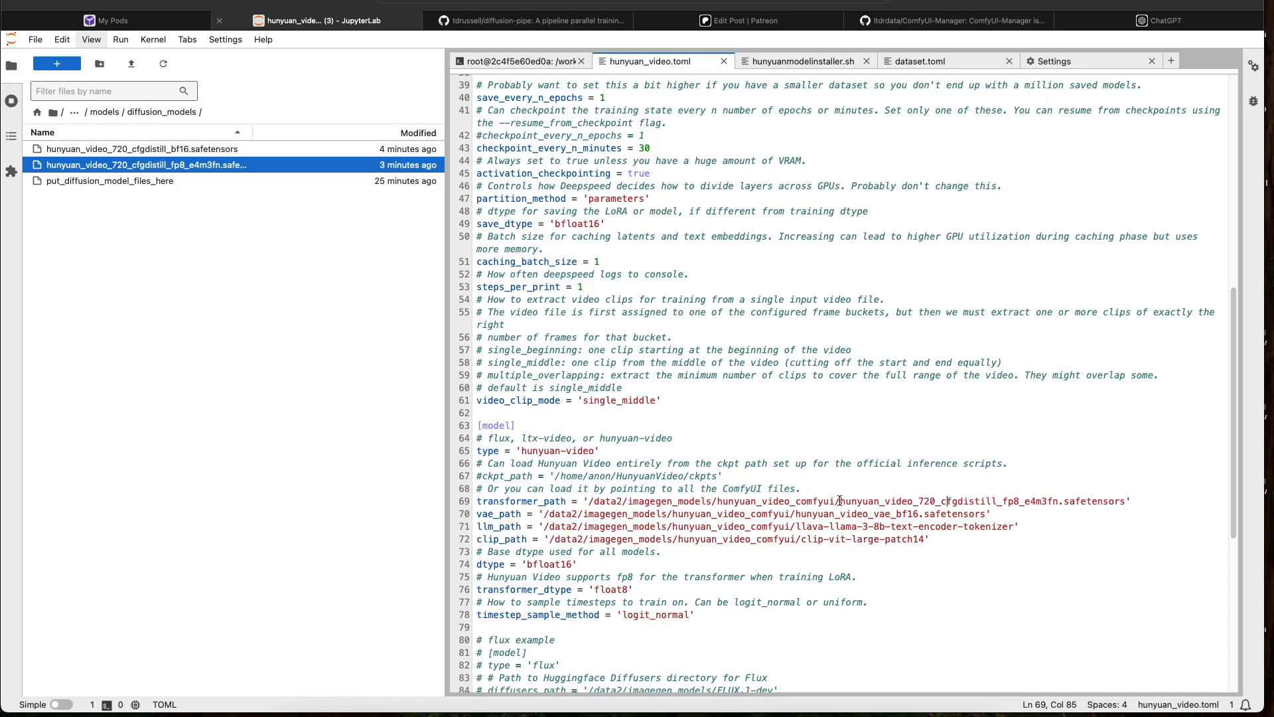
drag(838, 501, 586, 501)
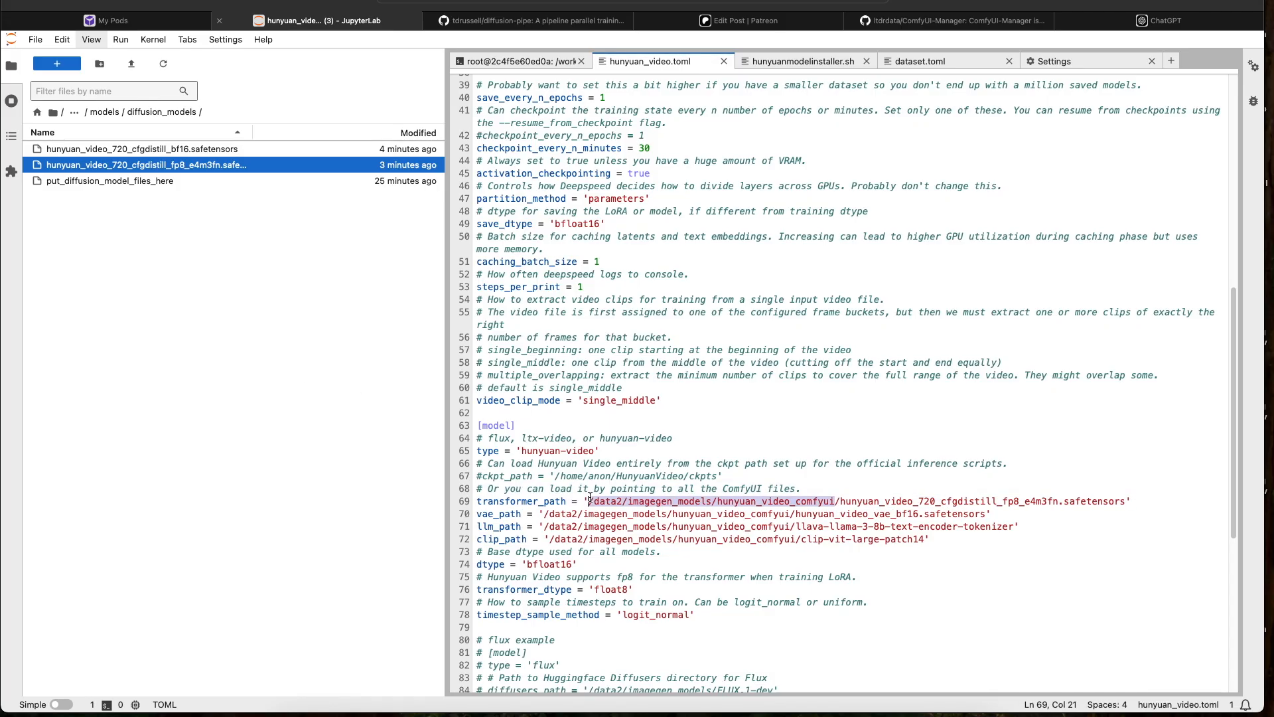
key(super+v)
key(super+z)
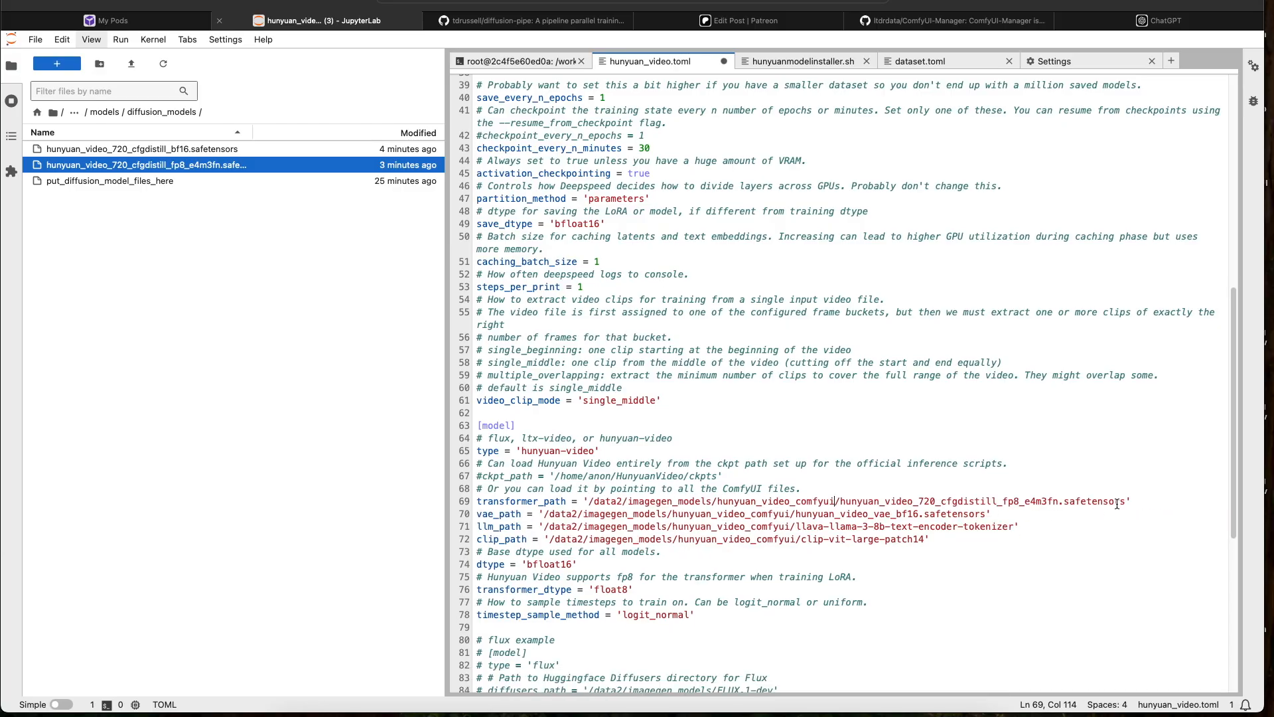
drag(1126, 502, 589, 504)
key(super+v)
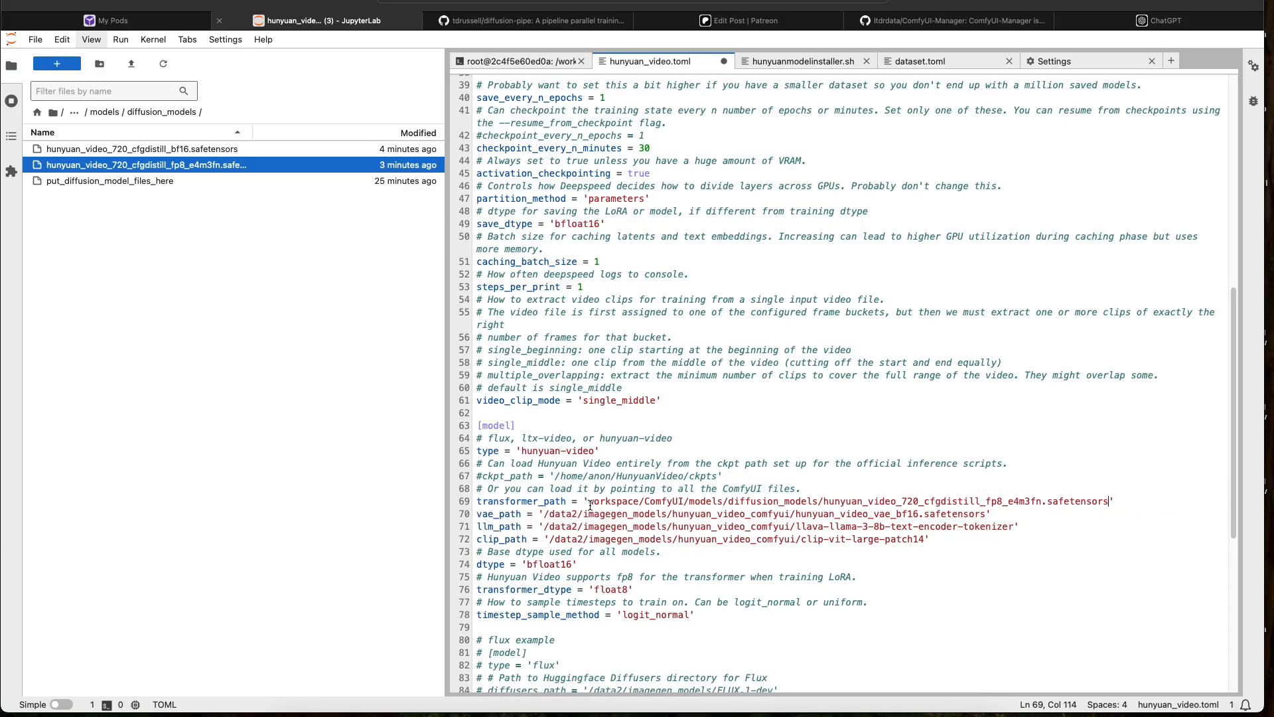
click(588, 501)
text(/)
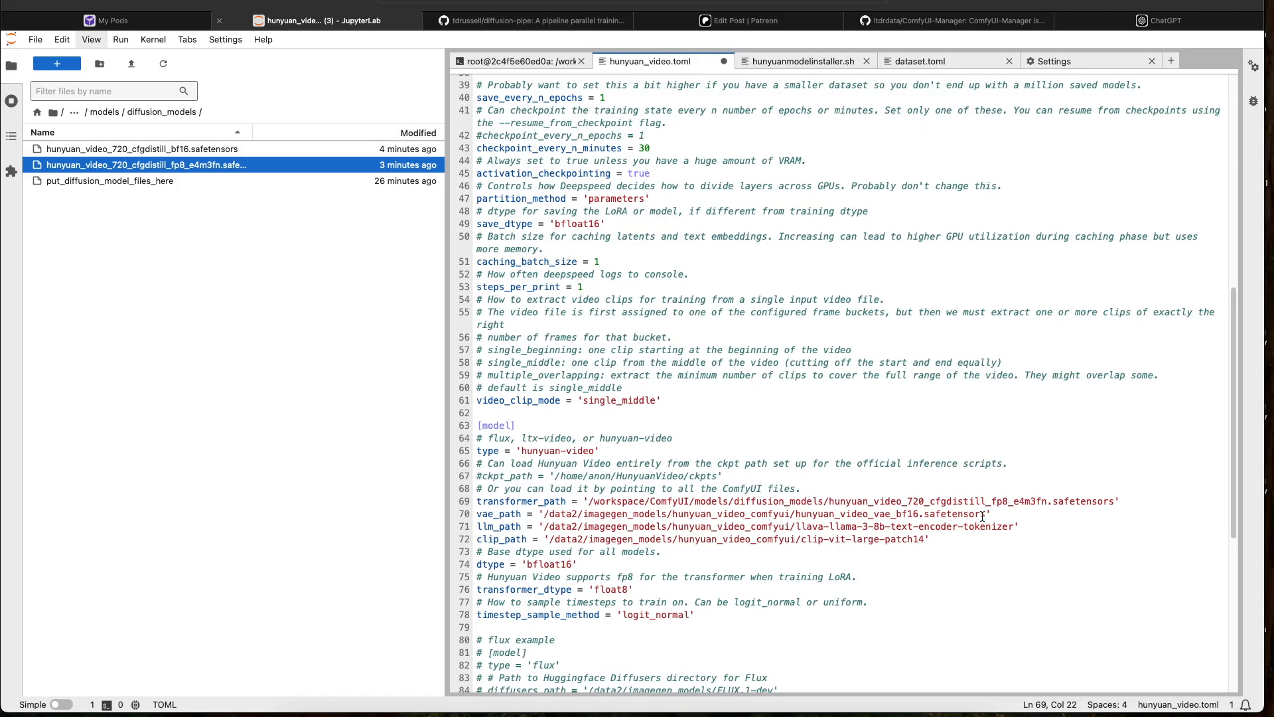
Copy the VAE file's path from the models/vae folder and set vae_path to '/workspace/ComfyUI/models/vae/hunyuan_video_vae_bf16.safetensors'
click(104, 112)
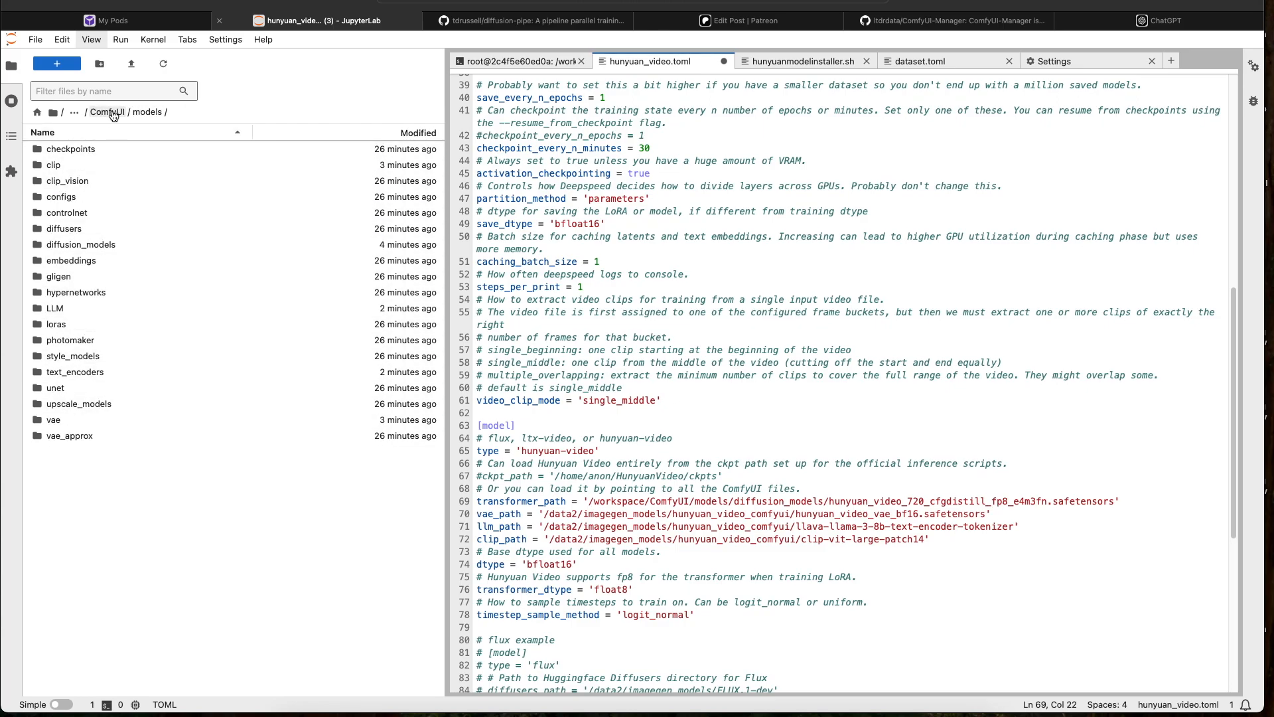
click(73, 424)
double_click(73, 423)
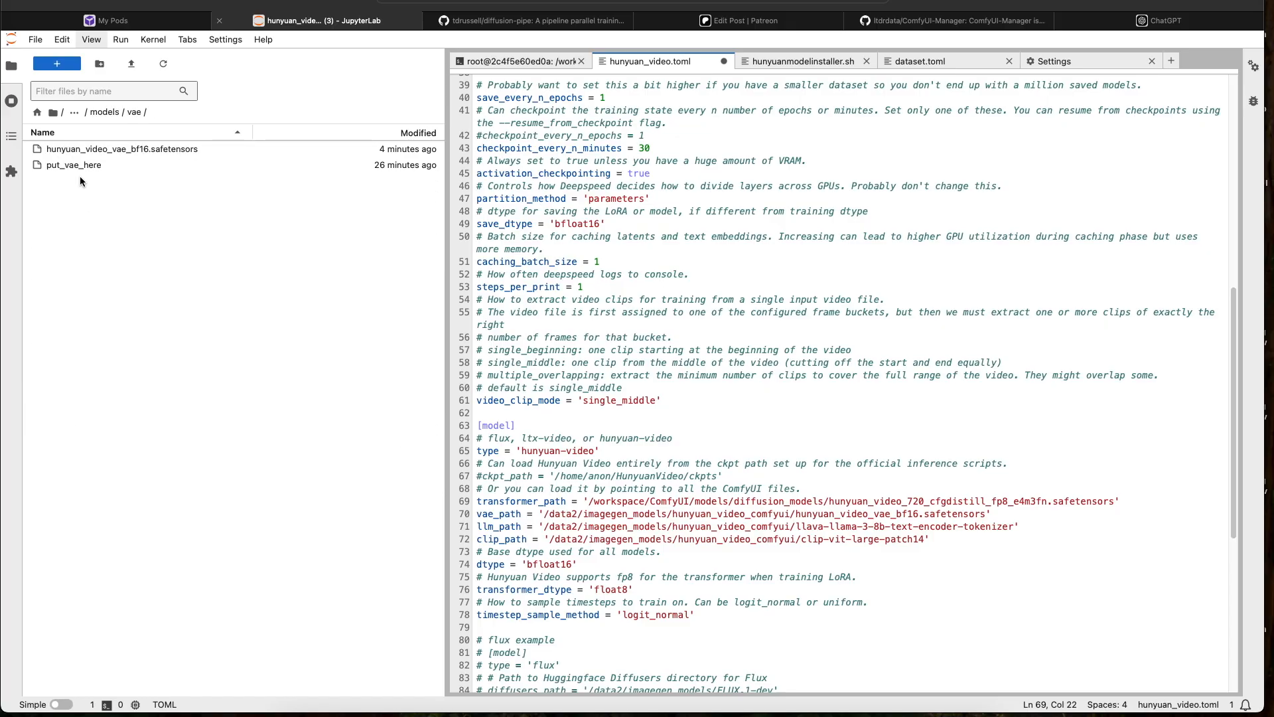
right_click(128, 150)
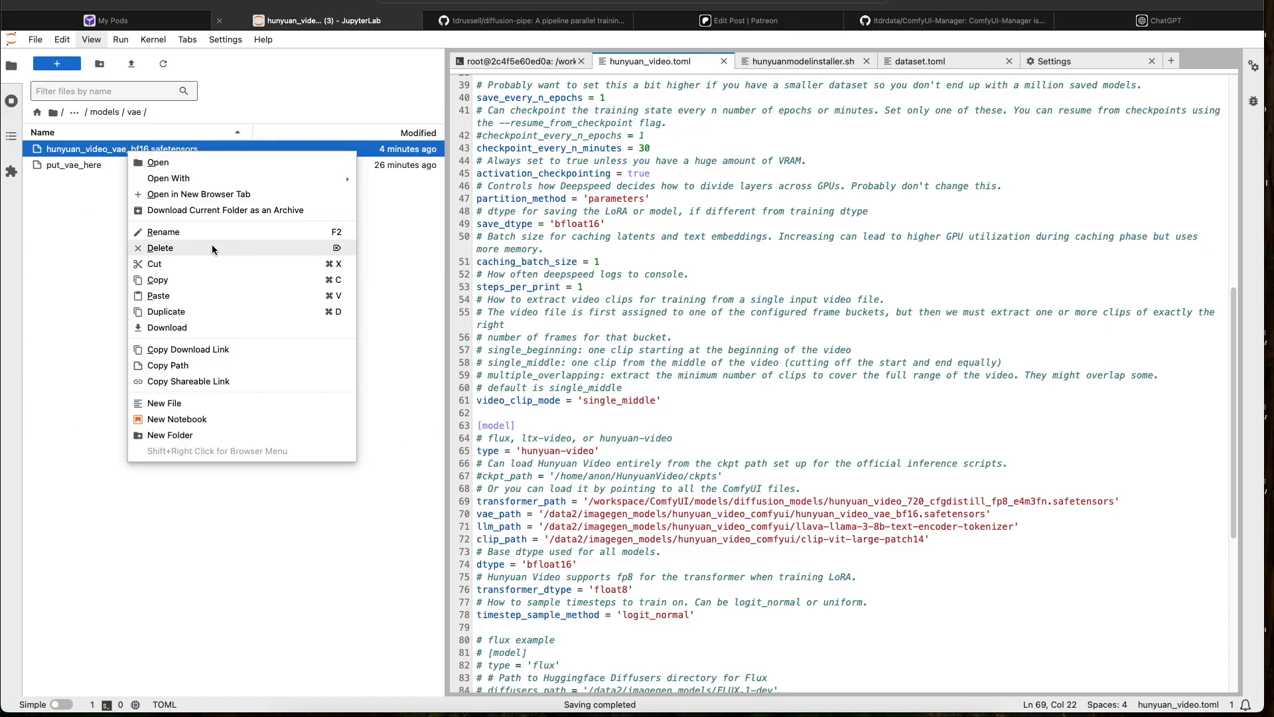
click(168, 365)
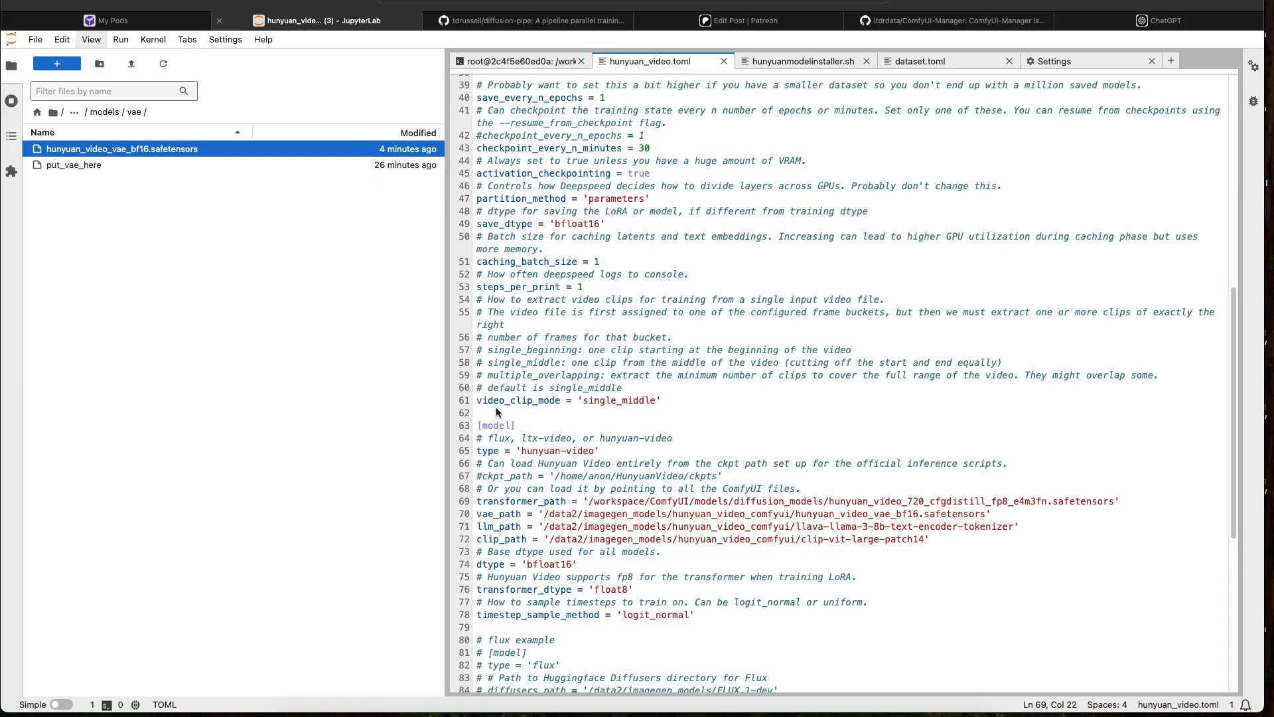
drag(986, 514, 545, 514)
key(ctrl+v)
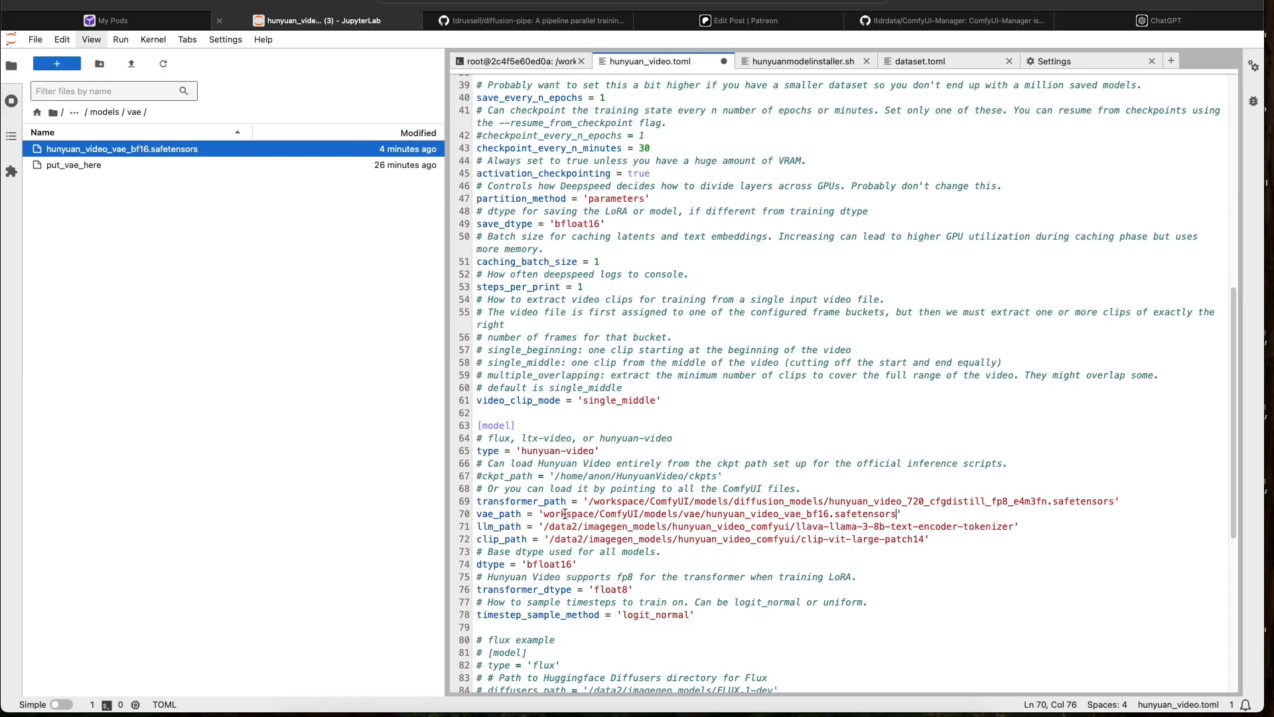
click(544, 514)
text(/)
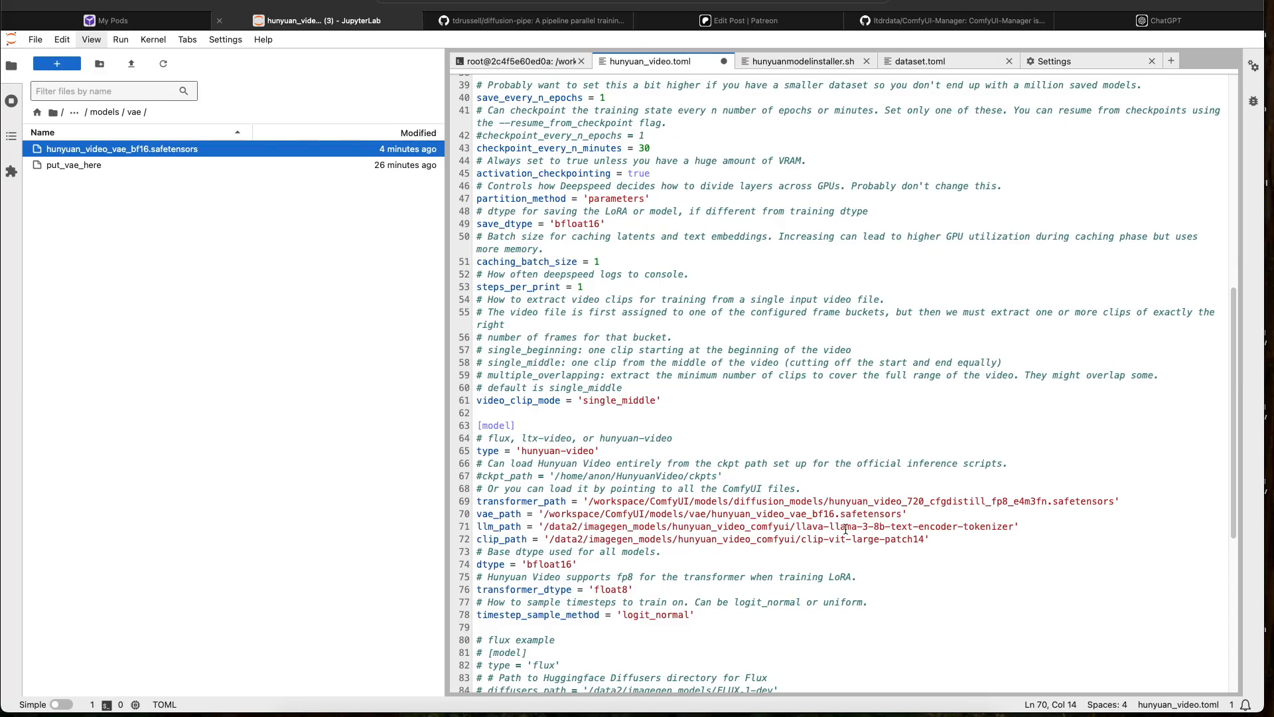
Open the ComfyUI models/LLM folder in the file browser and check the contents of its clip subfolder
click(111, 117)
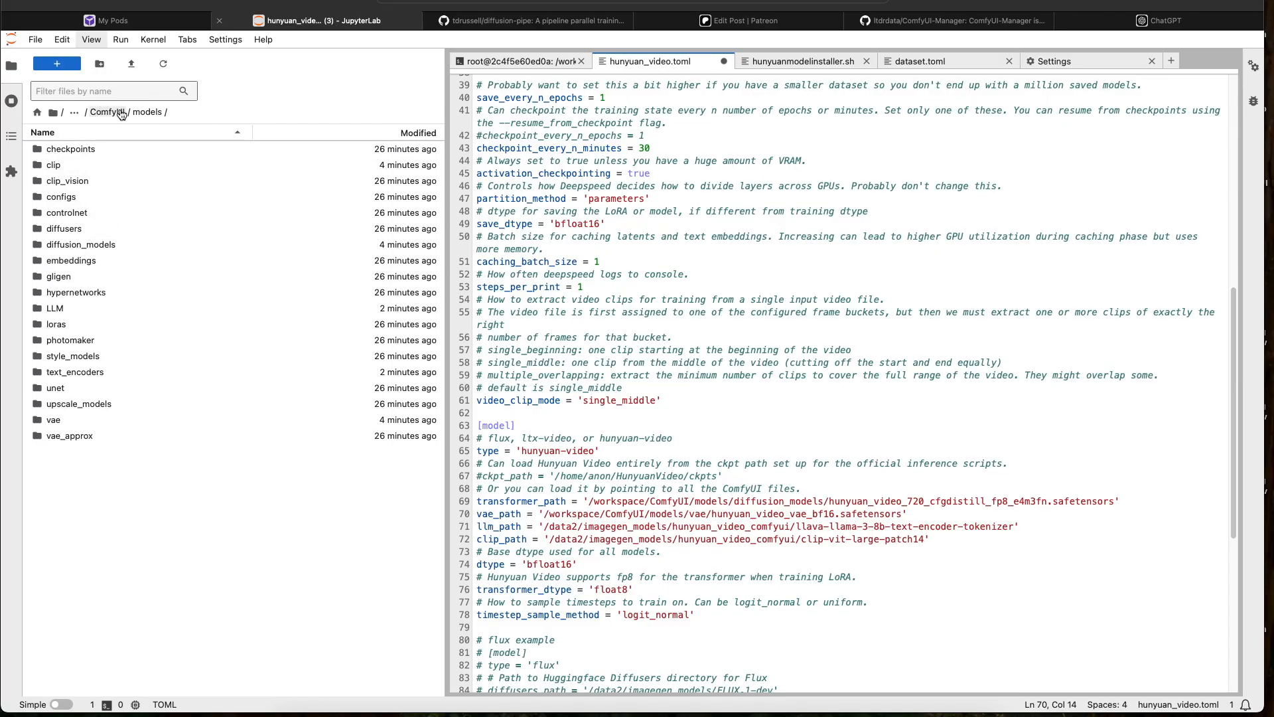
double_click(55, 307)
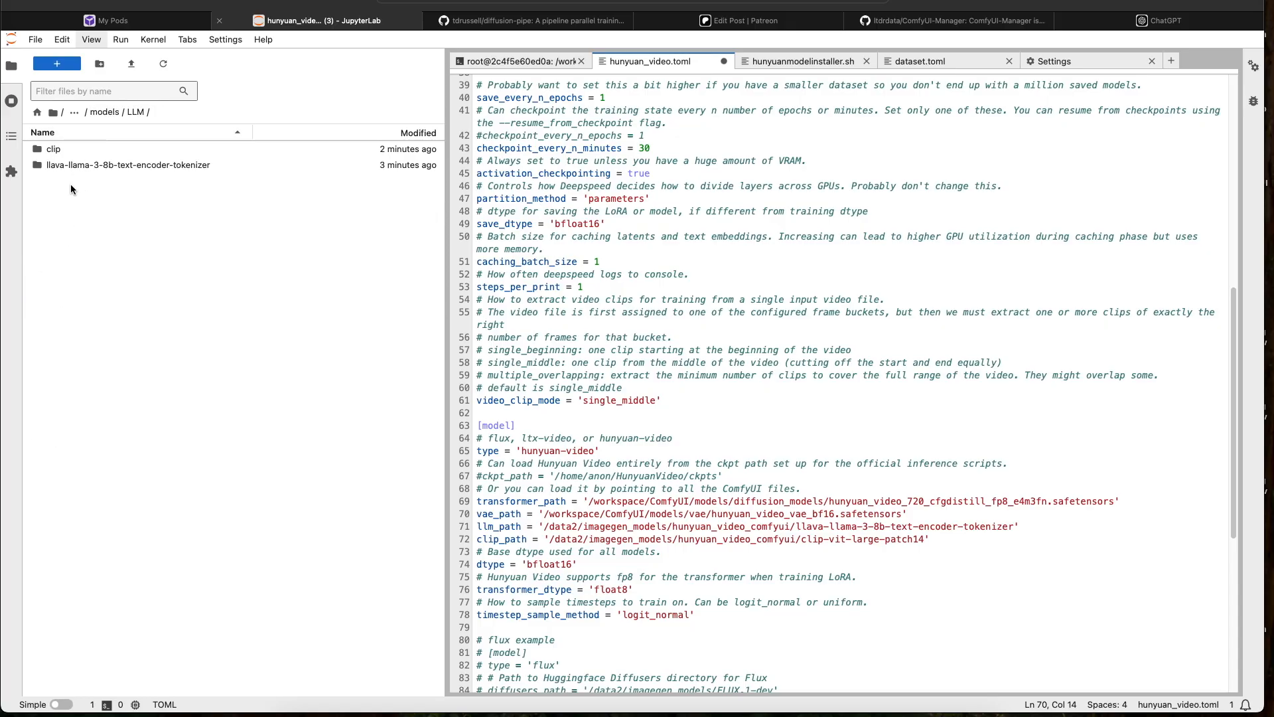
right_click(89, 165)
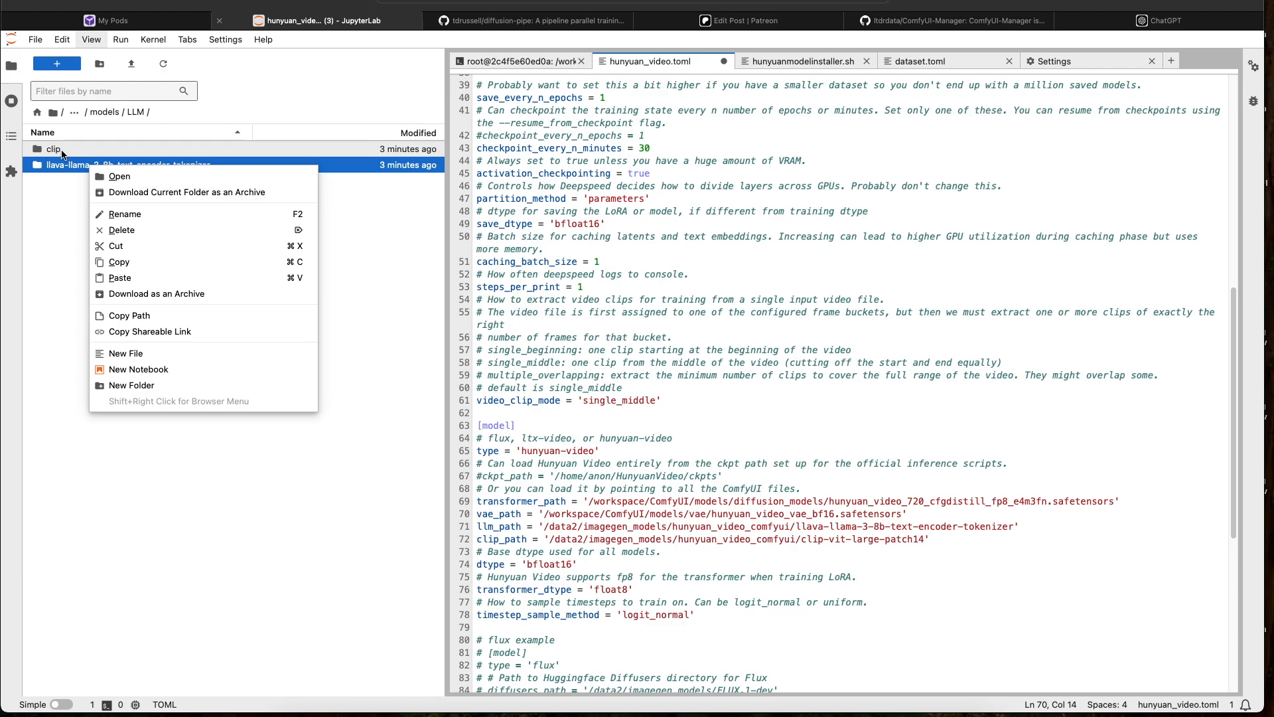
click(62, 153)
double_click(65, 150)
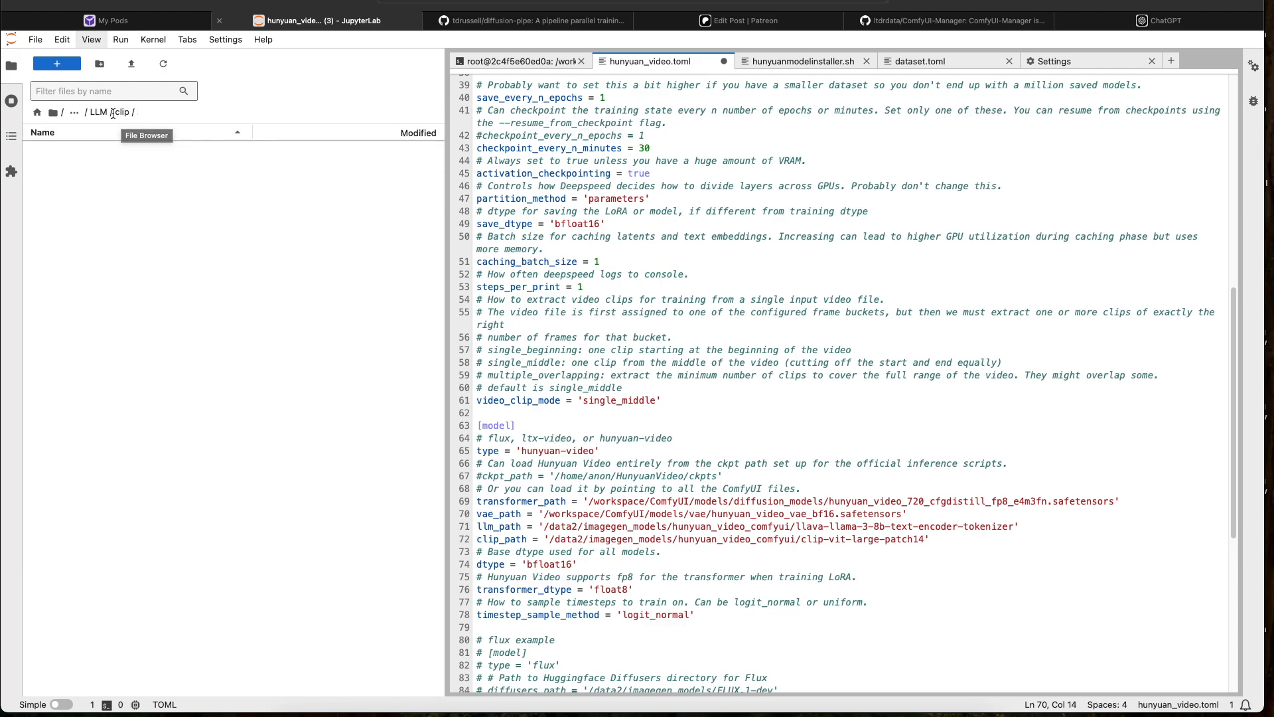
click(101, 112)
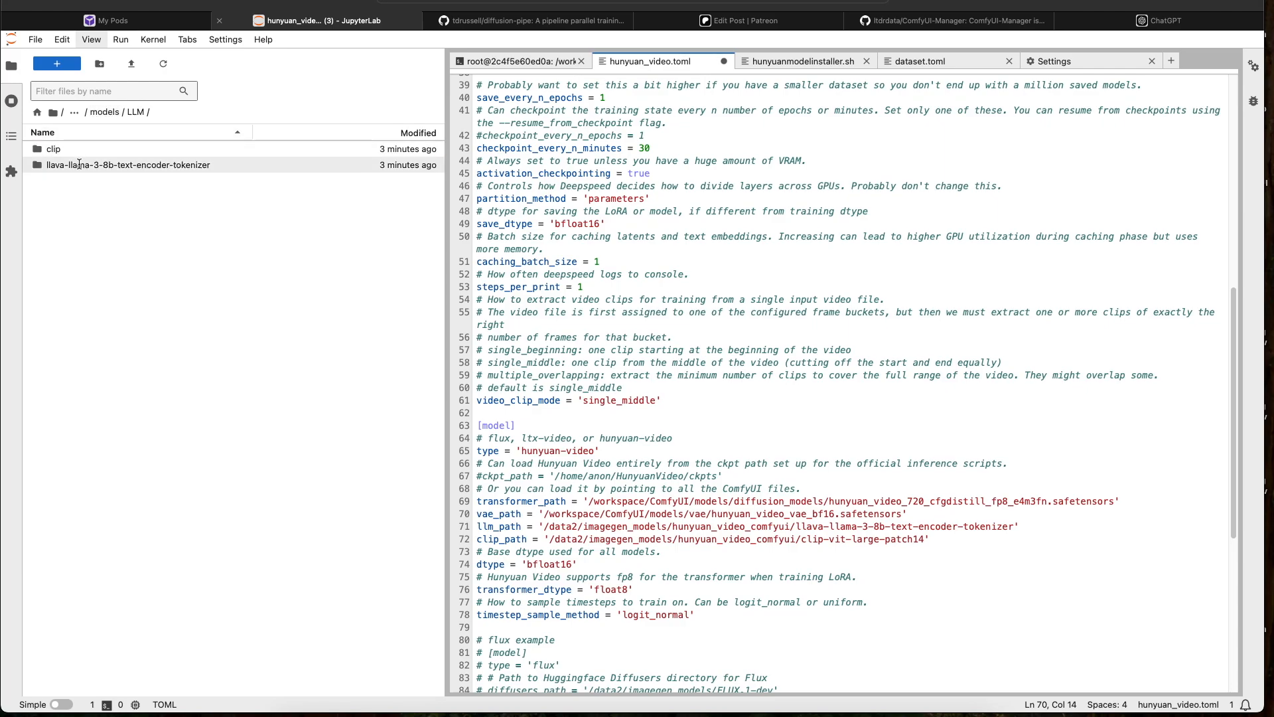
Copy the llava-llama-3-8b-text-encoder-tokenizer folder's path and set llm_path to '/workspace/ComfyUI/models/LLM/llava-llama-3-8b-text-encoder-tokenizer'
right_click(79, 164)
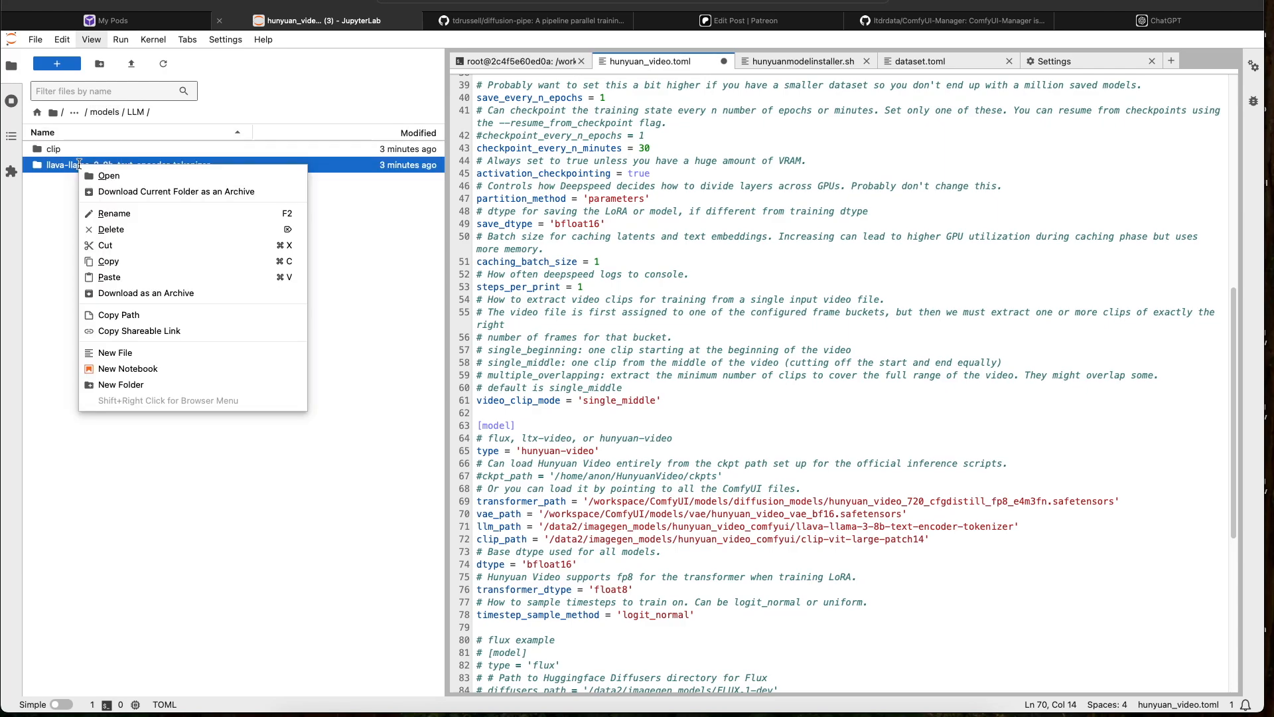
click(134, 316)
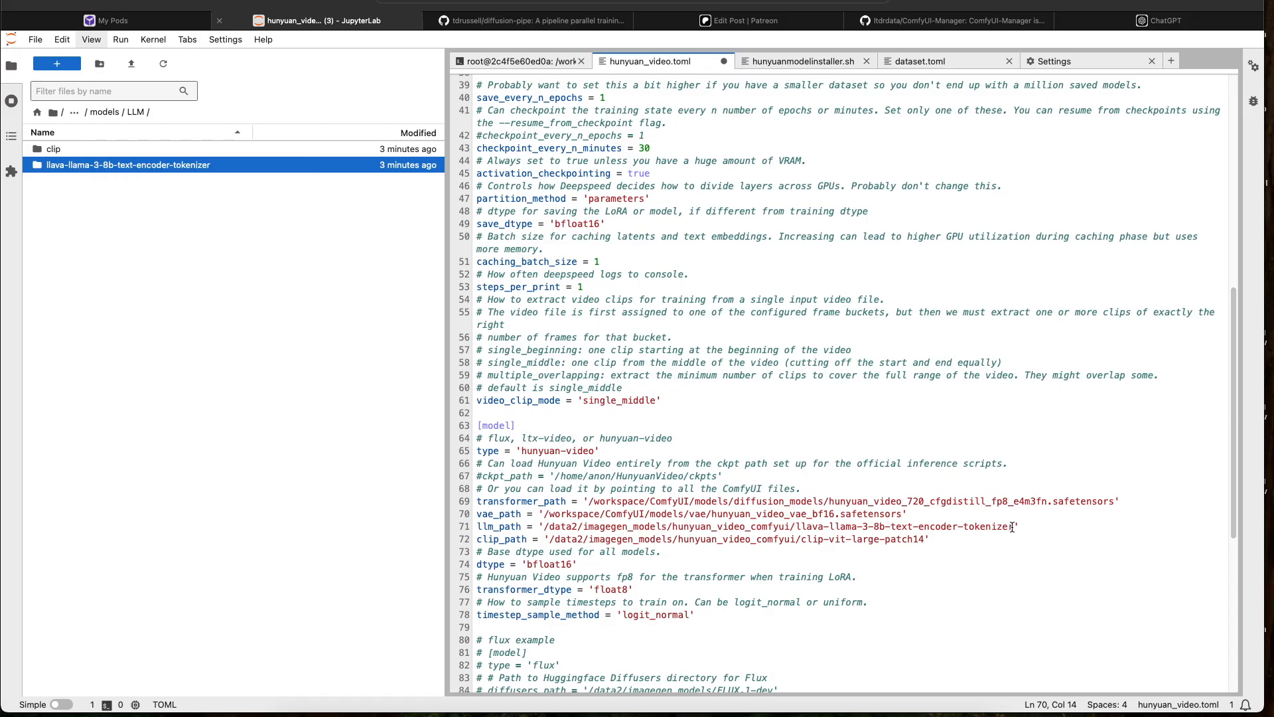
drag(1015, 527, 545, 531)
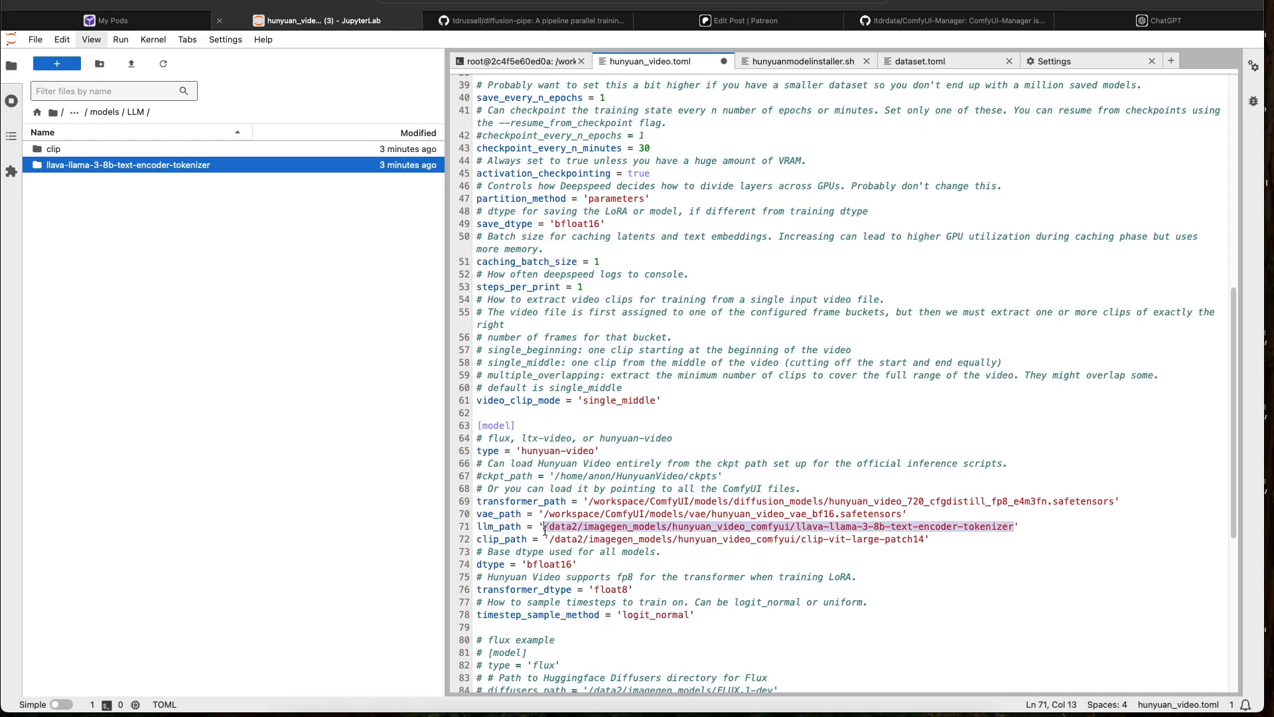
key(ctrl+v)
click(550, 526)
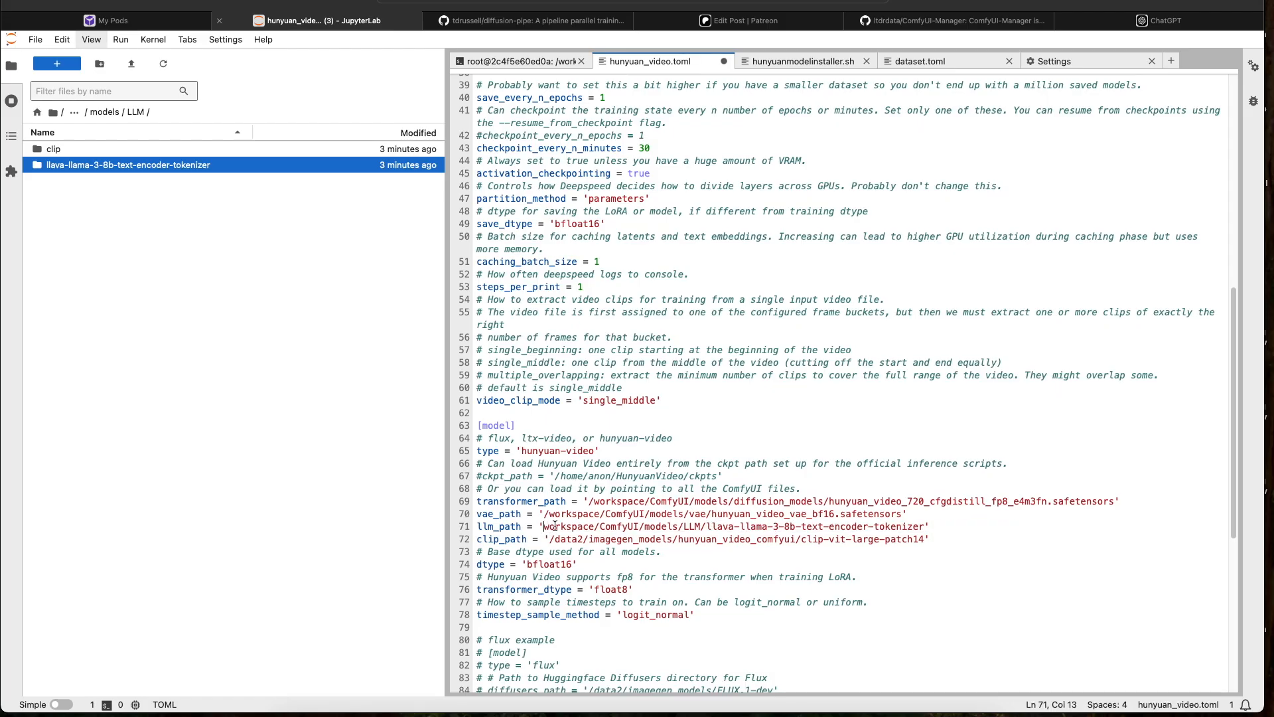
text(/)
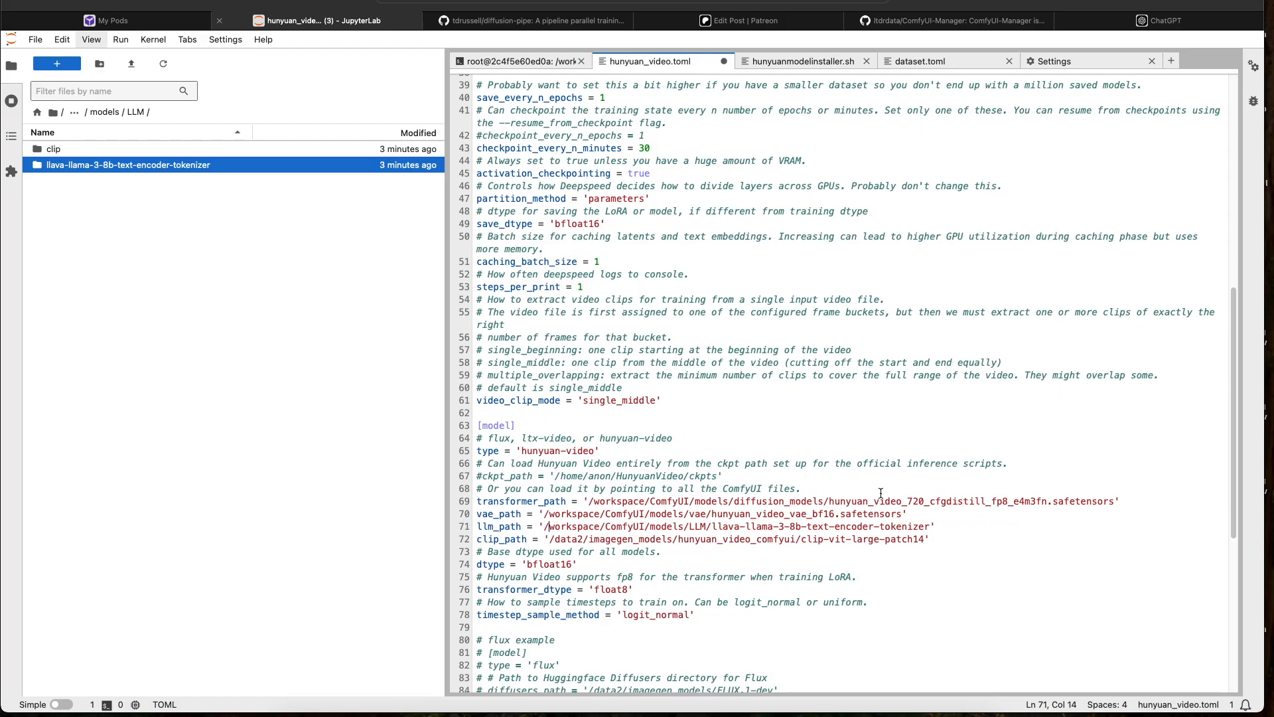
Copy the clip-vit-large-patch14 folder's path from models/clip and set clip_path to '/workspace/ComfyUI/models/clip/clip-vit-large-patch14'
click(105, 111)
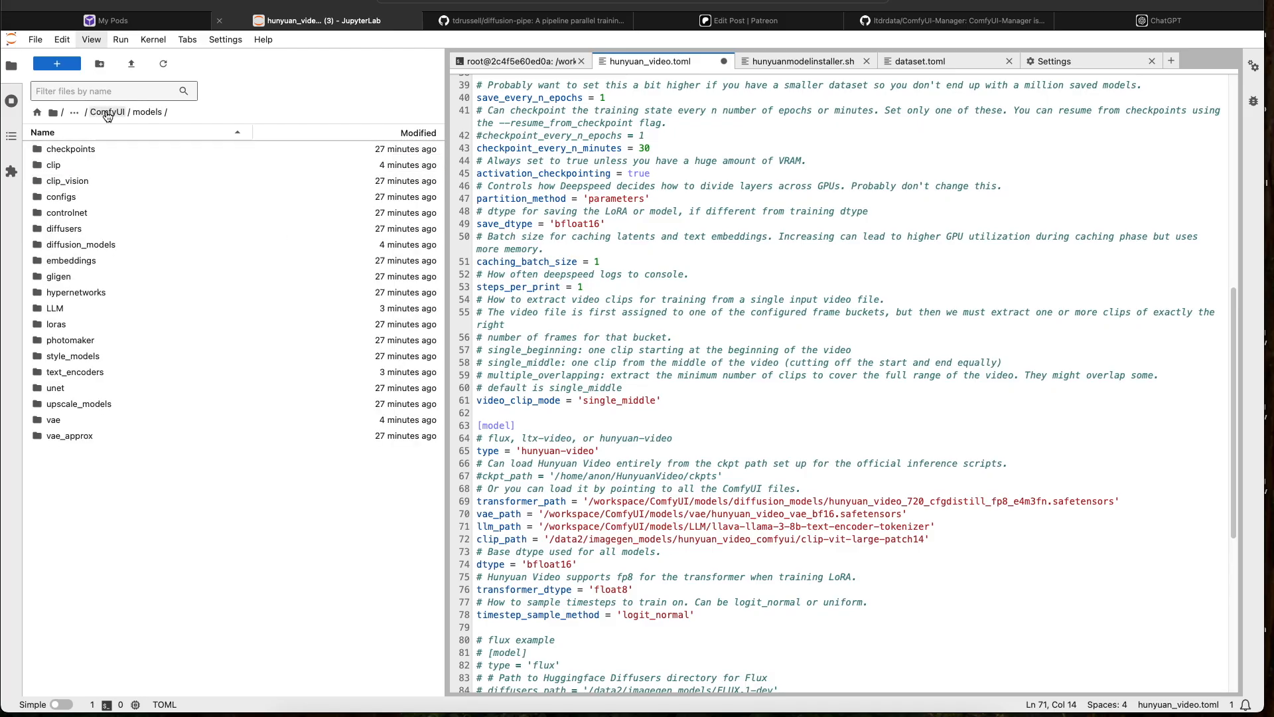
double_click(69, 170)
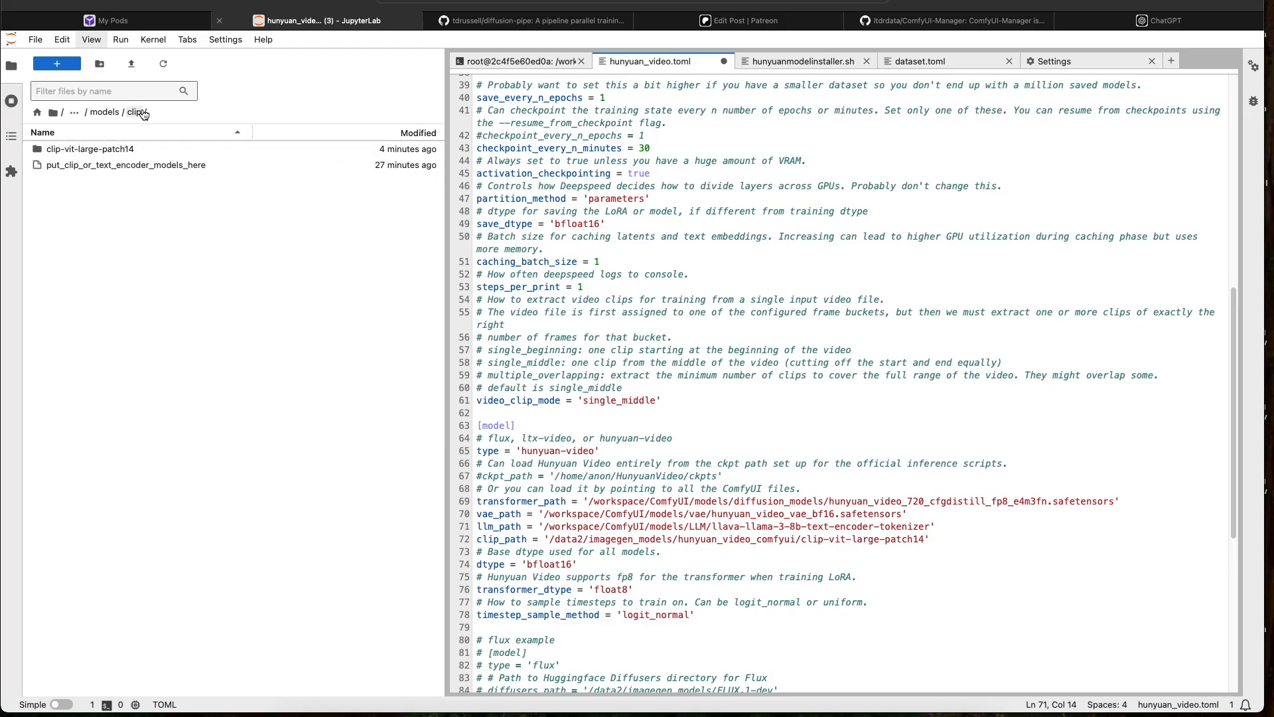
right_click(100, 151)
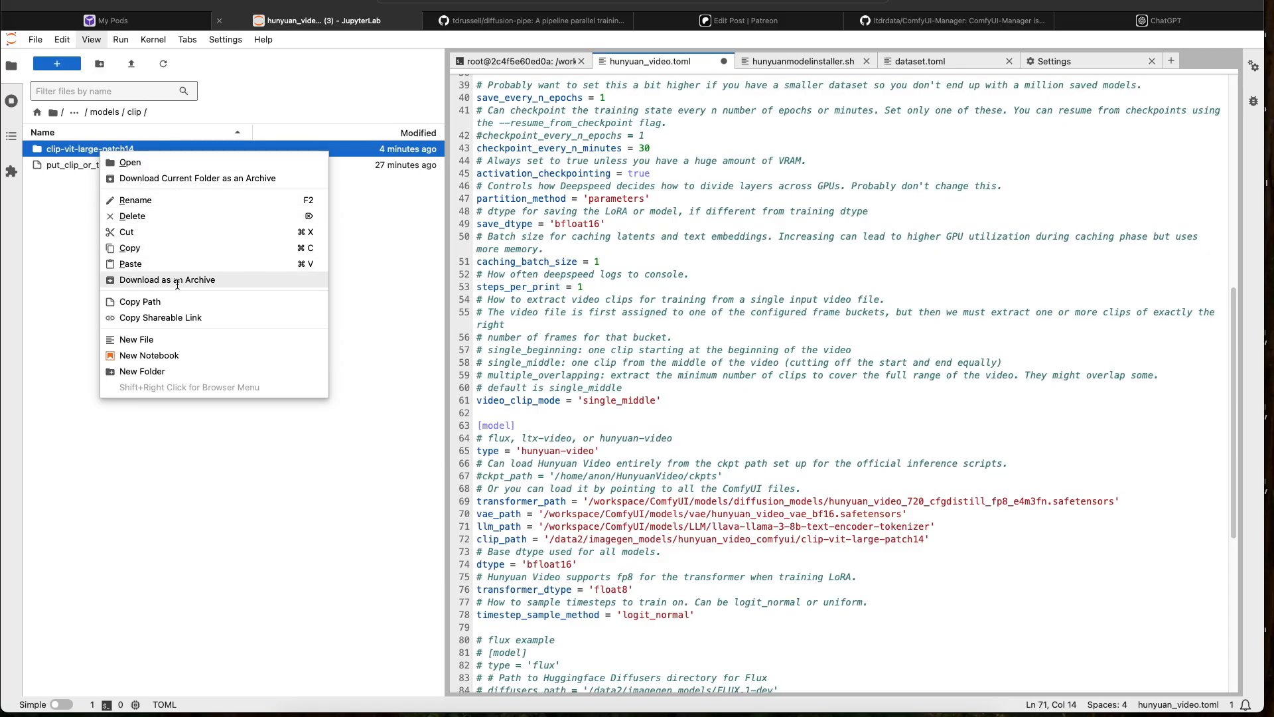
click(147, 302)
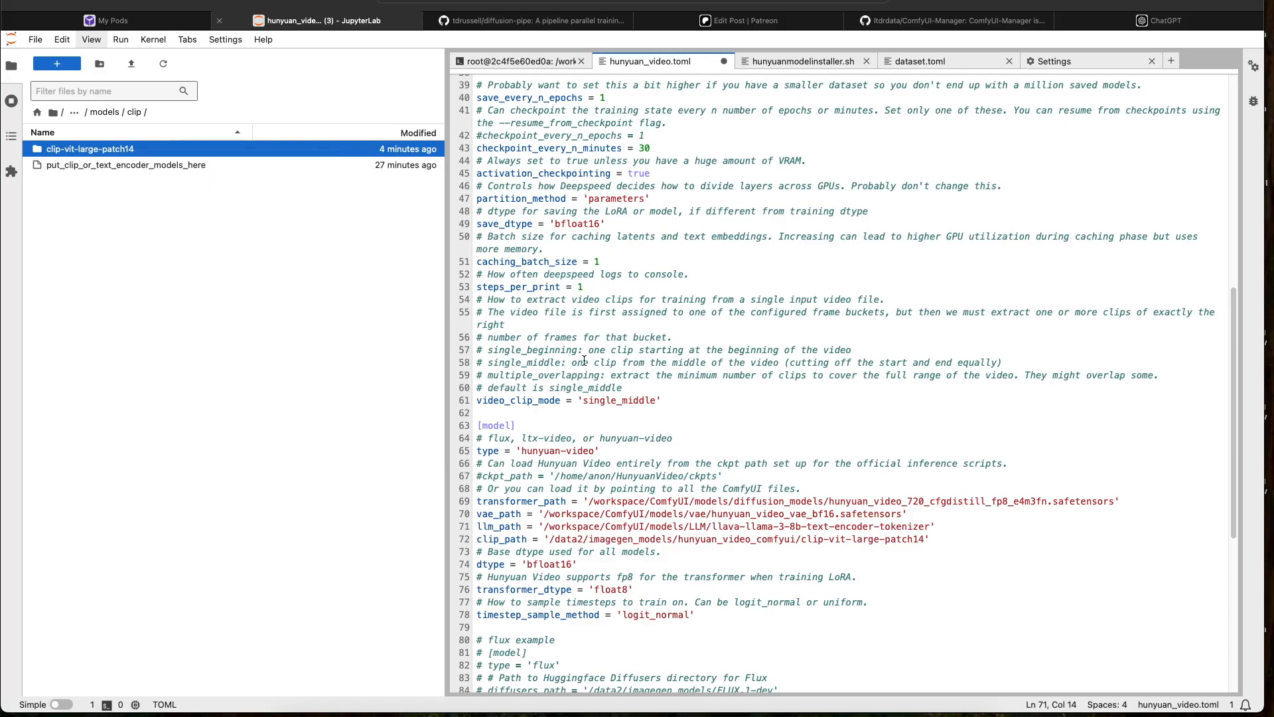
drag(926, 539, 548, 539)
key(ctrl+v)
click(550, 539)
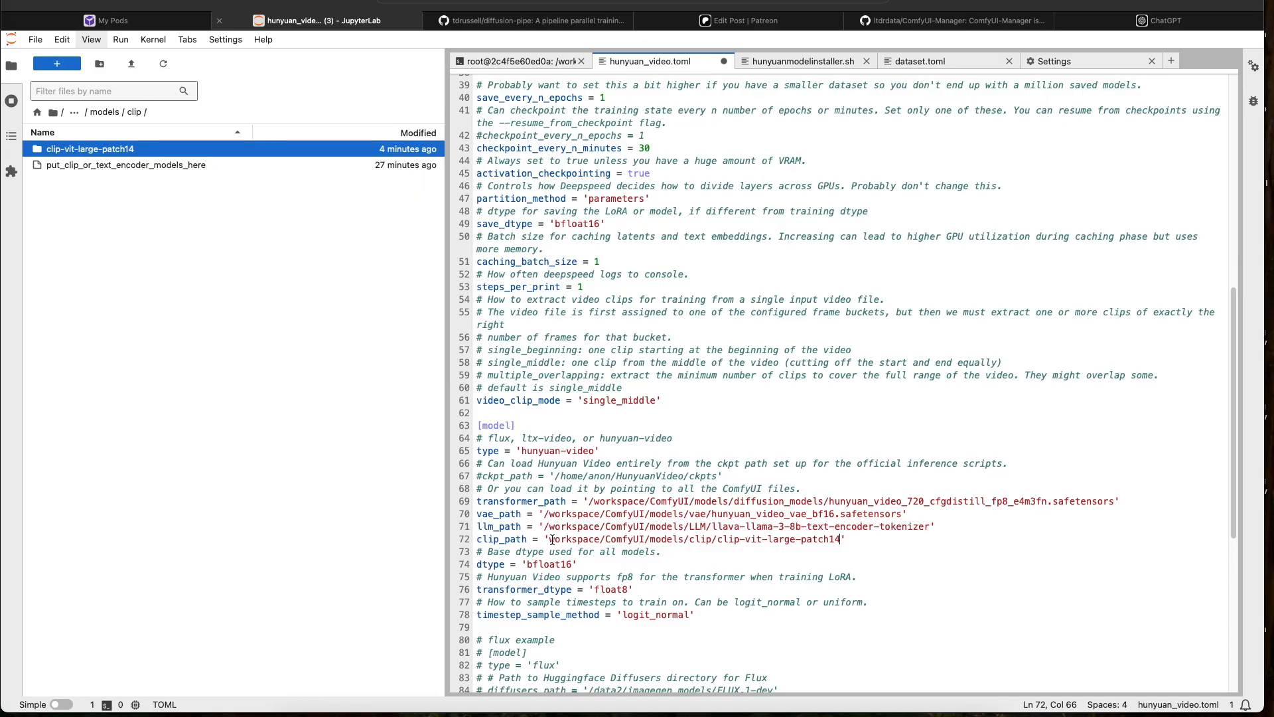
text(/)
Review the transformer_path, vae_path, llm_path and clip_path lines in the [model] section of hunyuan_video.toml
drag(715, 483, 863, 476)
click(812, 491)
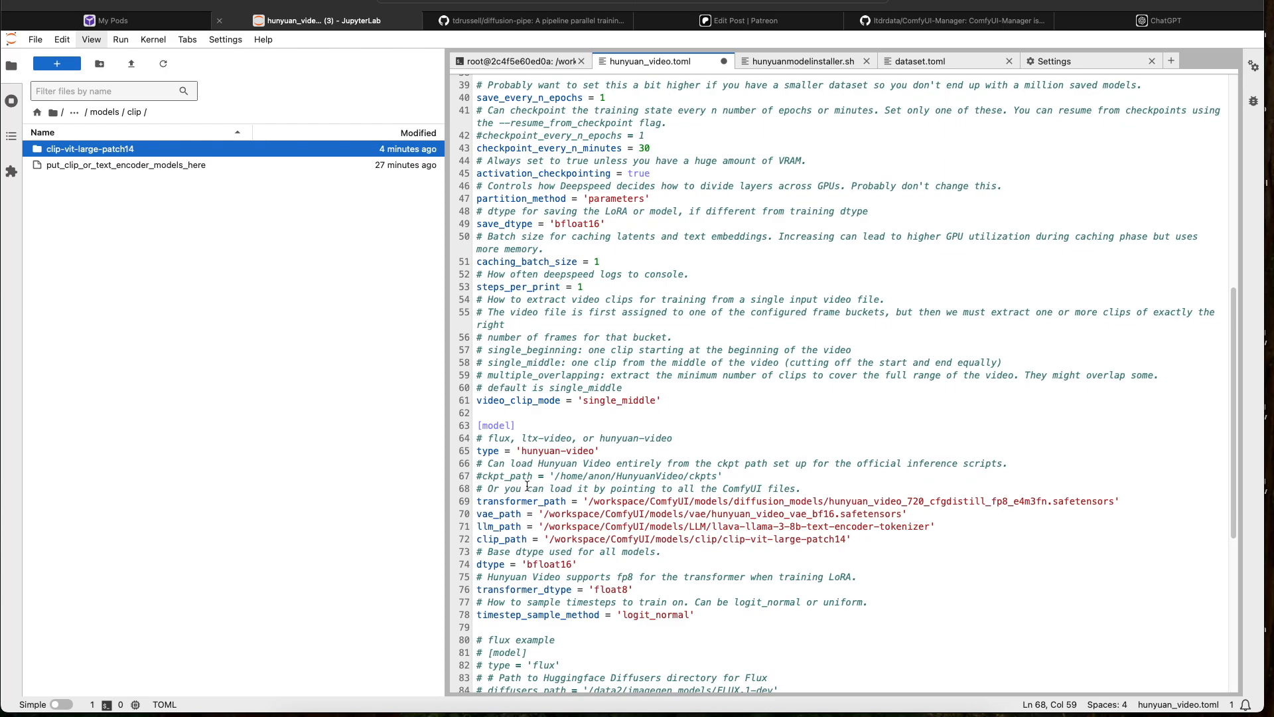
click(870, 541)
drag(870, 540, 461, 508)
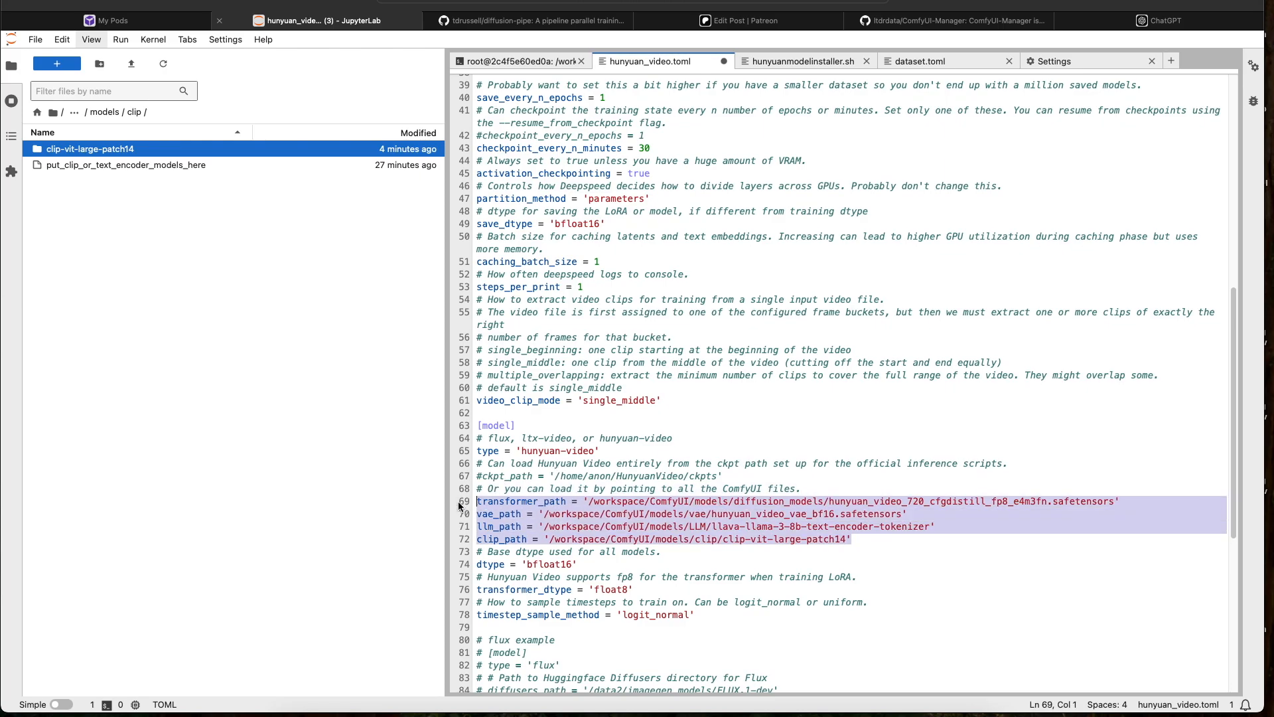
click(577, 514)
drag(852, 539, 464, 508)
click(560, 526)
drag(858, 540, 473, 503)
click(743, 526)
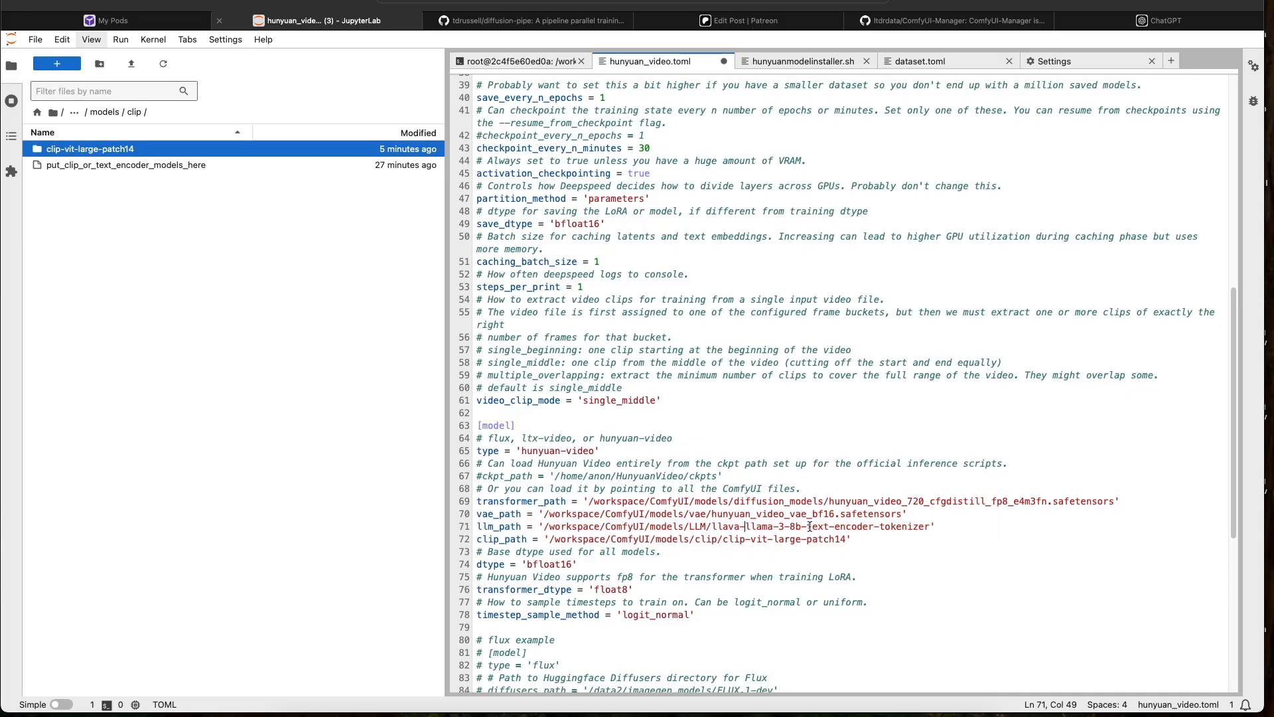
drag(872, 537, 459, 504)
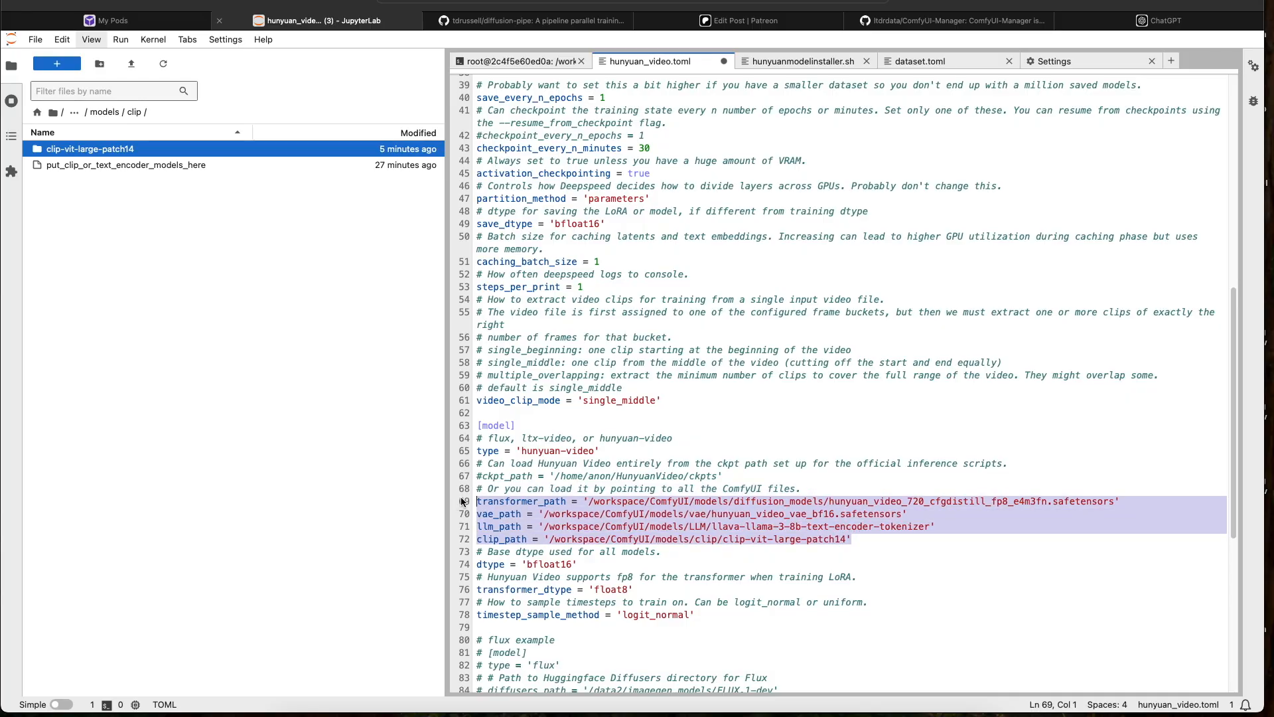
click(563, 503)
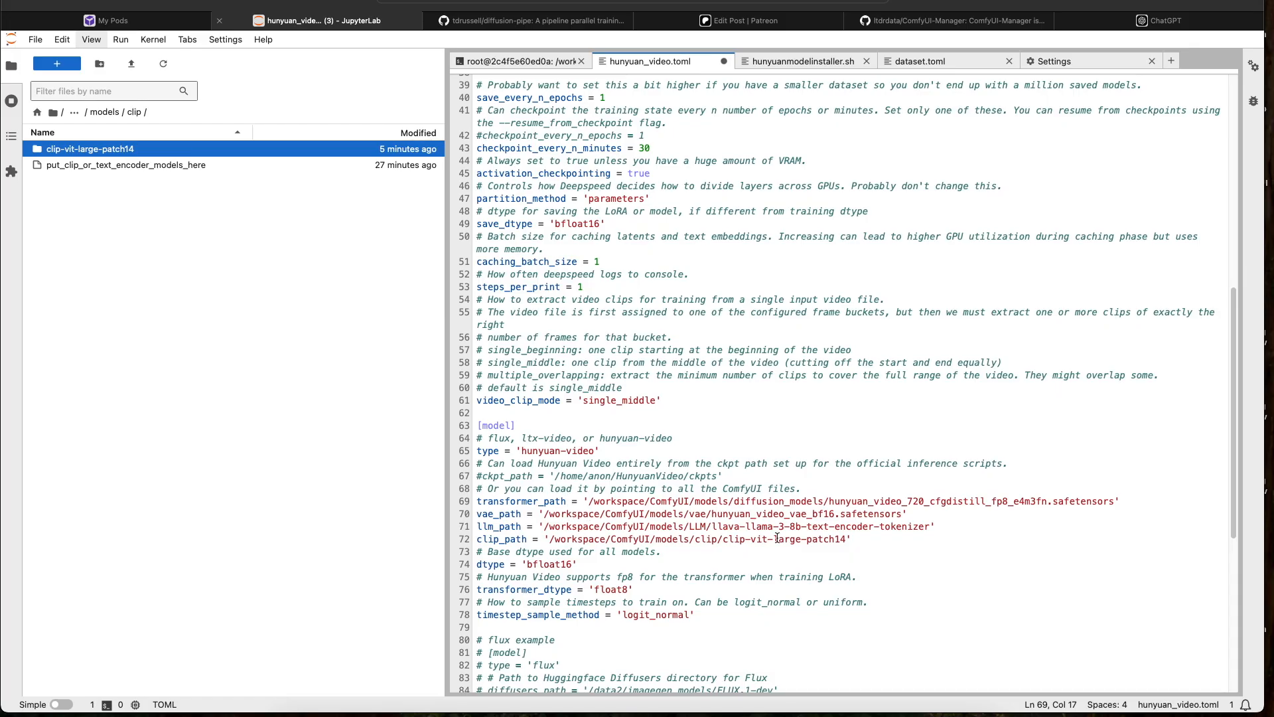
drag(866, 542, 476, 501)
click(617, 515)
drag(584, 501, 1125, 499)
click(785, 514)
scroll(638, 436, down, 3)
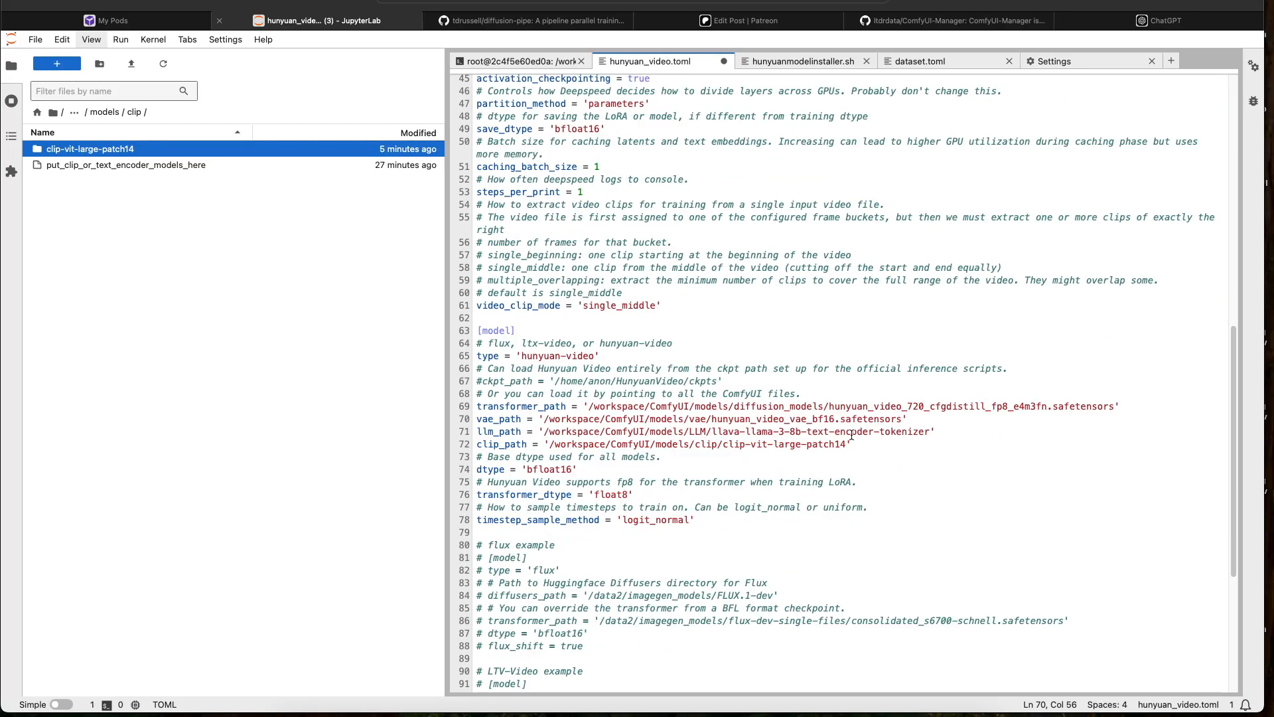
drag(870, 442, 472, 406)
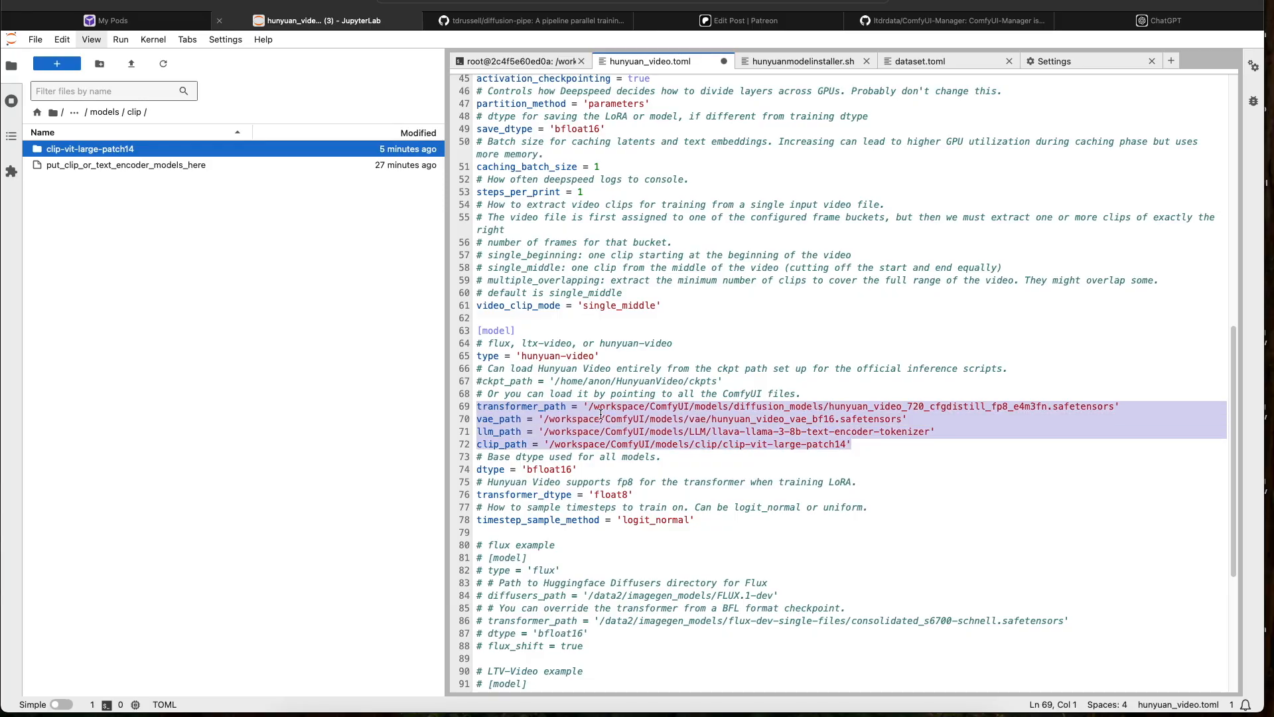
Examine the remaining settings of hunyuan_video.toml down to the [optimizer] section and its learning rate line
scroll(601, 413, down, 1)
scroll(601, 413, down, 1)
scroll(597, 400, down, 4)
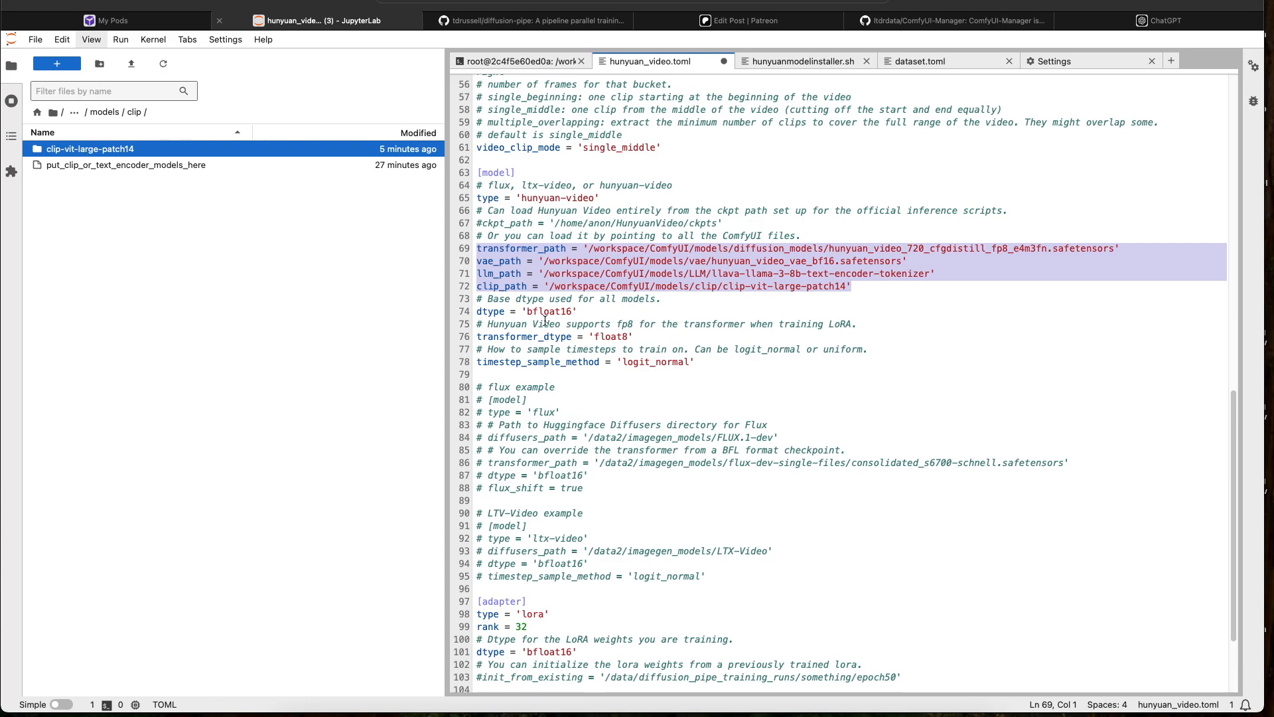
scroll(545, 320, down, 5)
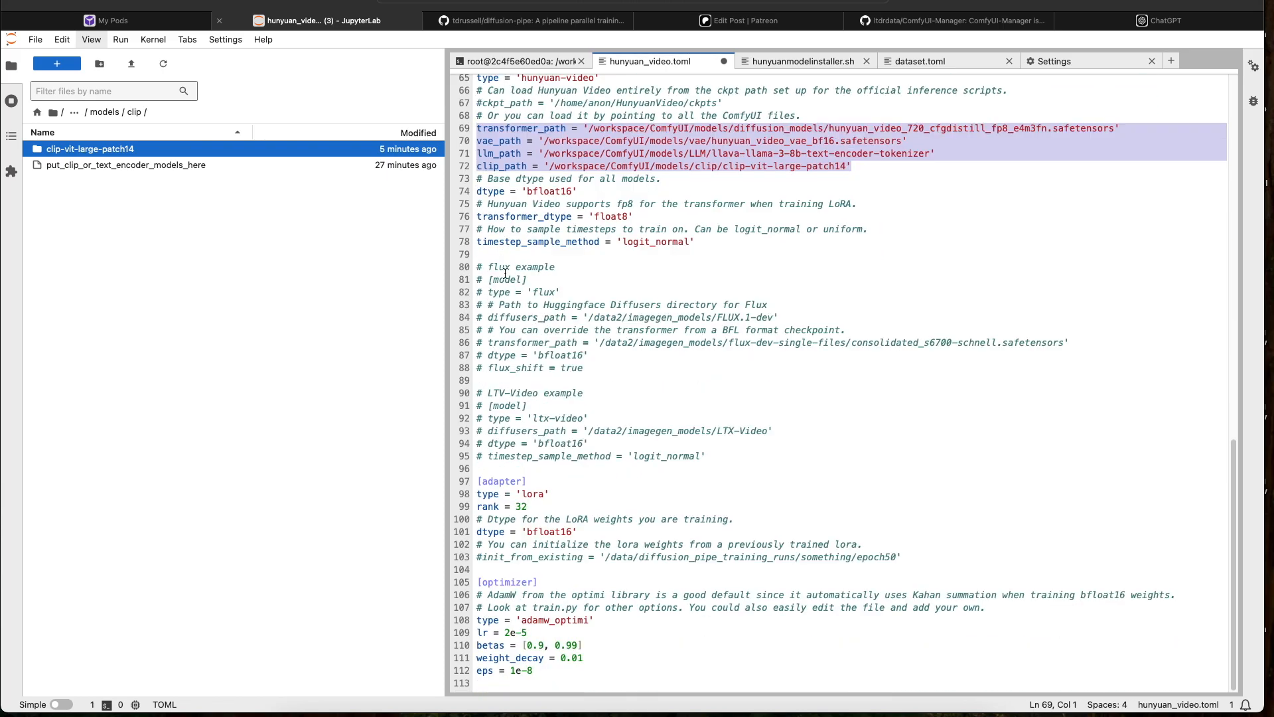
click(545, 295)
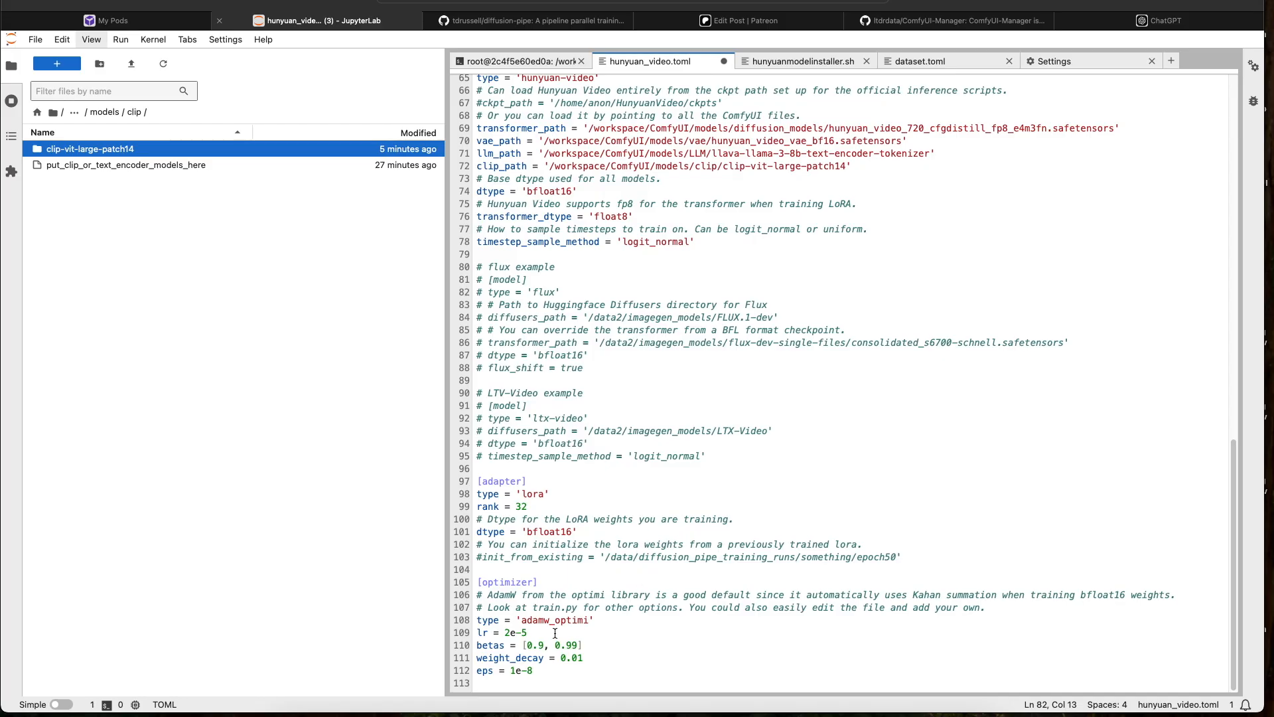
click(509, 632)
click(544, 633)
click(511, 633)
click(459, 634)
click(541, 635)
drag(540, 634, 471, 636)
click(530, 635)
Try a learning rate of 1e-5 for lr in the [optimizer] section and save the file
click(511, 635)
key(BackSpace)
text(1)
click(521, 633)
text(4)
key(BackSpace)
text(5)
click(510, 633)
key(ctrl+s)
Try a learning rate of 1e-4 for lr in the [optimizer] section
key(Right)
key(Right)
key(Left)
key(Left)
key(BackSpace)
text(1)
key(Right)
key(Right)
key(Delete)
text(4)
key(Left)
key(Left)
key(Left)
key(Right)
key(Right)
Change the leading digit of the optimizer's lr value to 2
click(511, 634)
key(BackSpace)
text(2)
click(533, 632)
Browse to workspace/diffusion-pipe/examples and open the dataset.toml referenced by the training configuration
scroll(534, 641, up, 15)
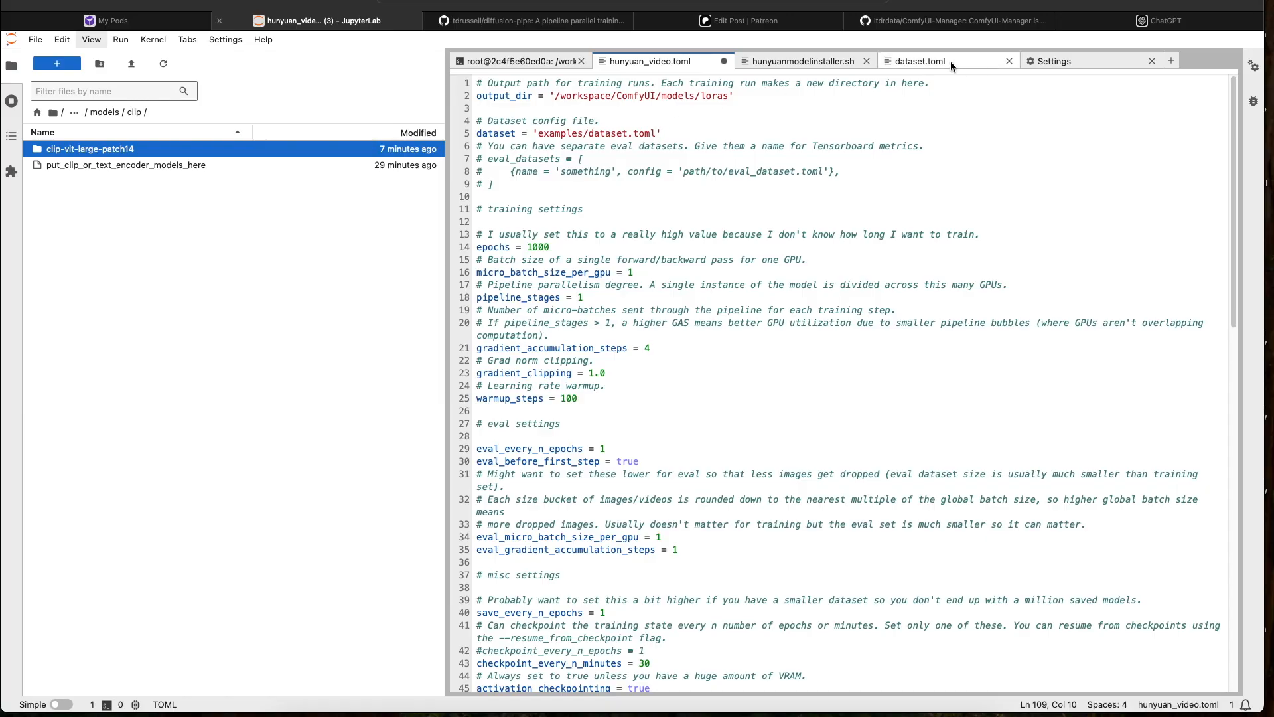
click(53, 112)
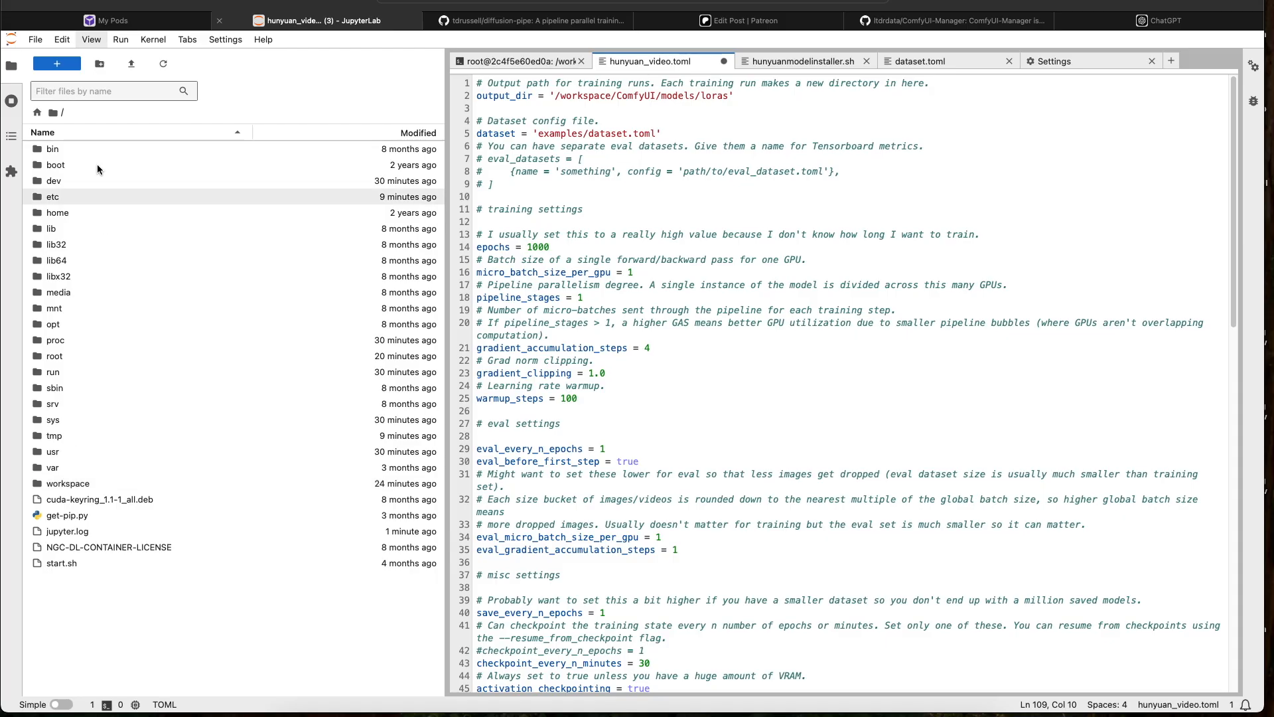
click(64, 480)
double_click(63, 479)
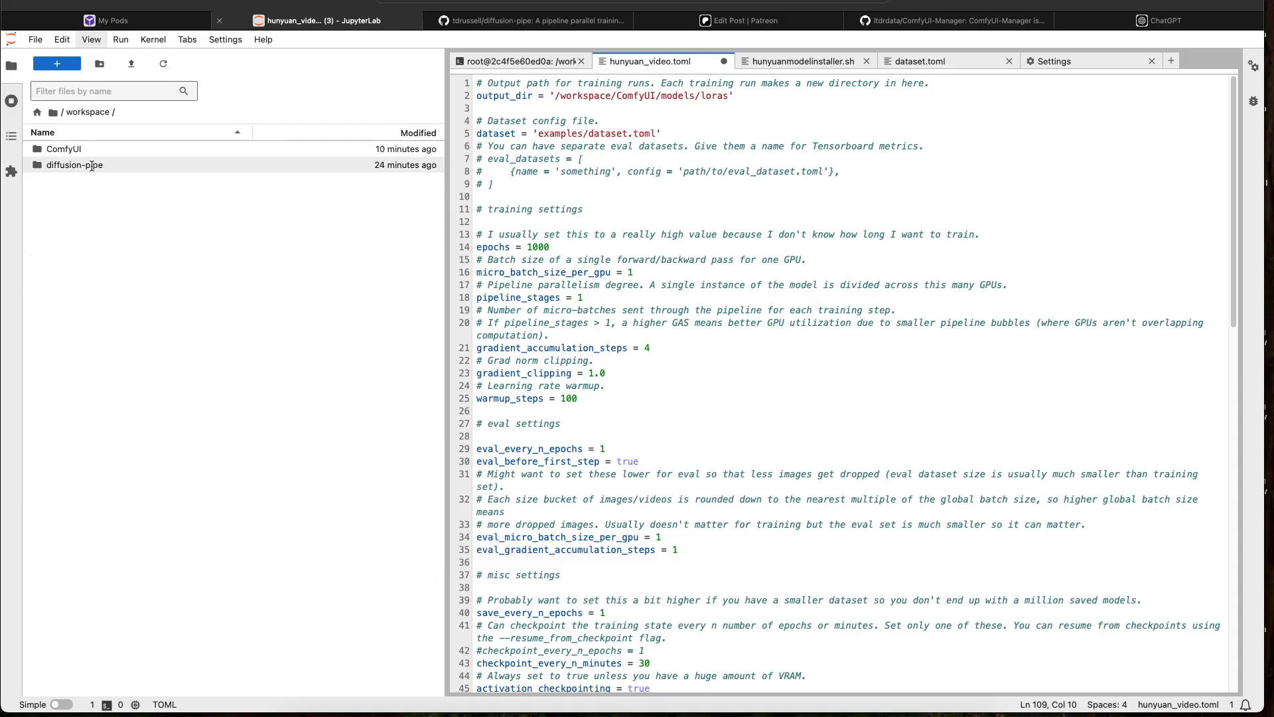
double_click(73, 164)
double_click(80, 164)
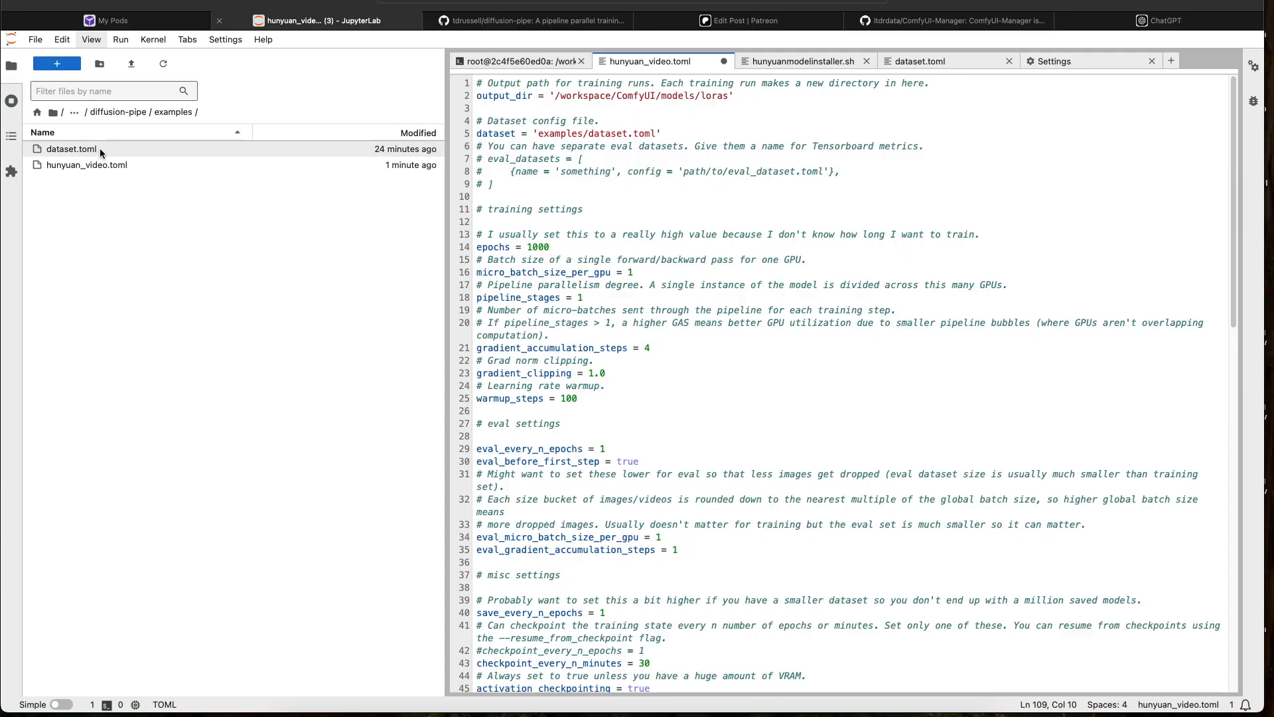
double_click(107, 149)
click(524, 224)
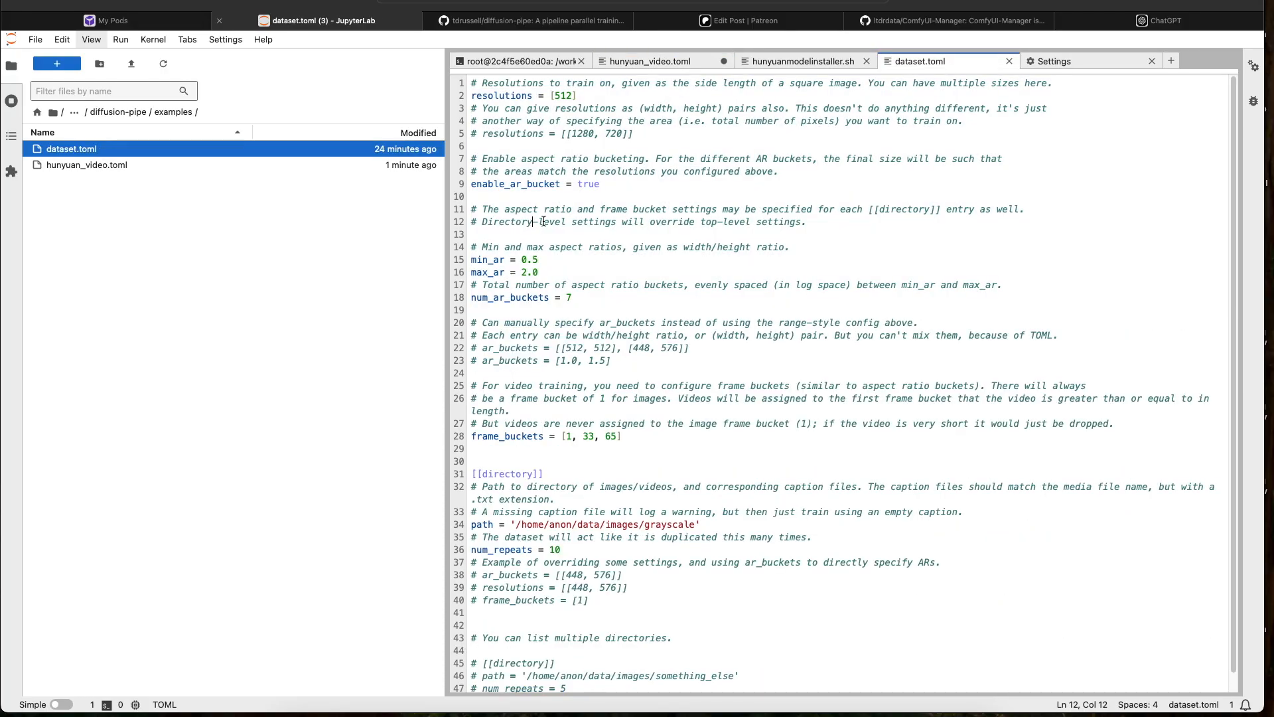
Try adding 768 and 1024 to the resolutions list in dataset.toml, making it [512,768,1024]
click(552, 95)
click(617, 101)
click(572, 96)
click(596, 94)
click(576, 95)
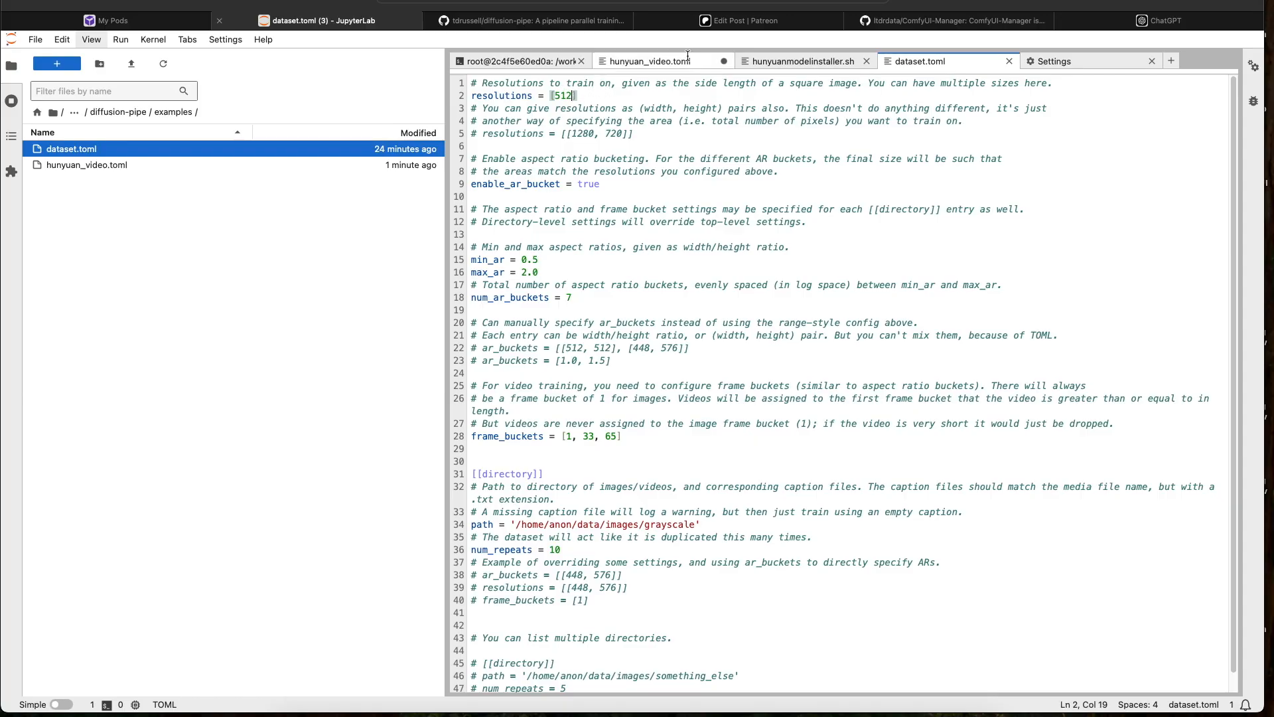
text(,768,1024)
key(BackSpace)
key(BackSpace)
key(BackSpace)
key(BackSpace)
key(BackSpace)
key(BackSpace)
key(BackSpace)
key(BackSpace)
key(BackSpace)
text(,768,1024)
Remove 768 and 1024 from the resolutions list so that it reads [512]
drag(624, 97, 578, 97)
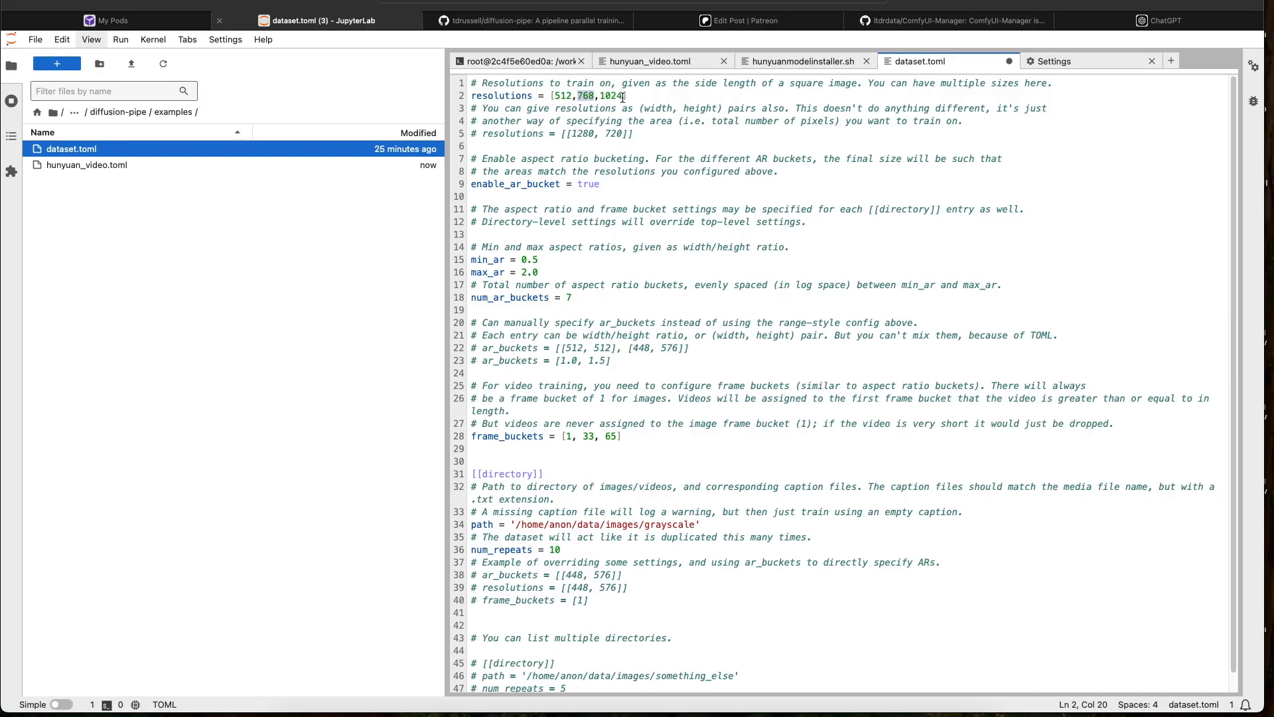
drag(622, 96, 577, 97)
key(BackSpace)
key(BackSpace)
Remove 1 and 65 from frame_buckets in dataset.toml so that it reads [33], and save the file
scroll(528, 157, down, 1)
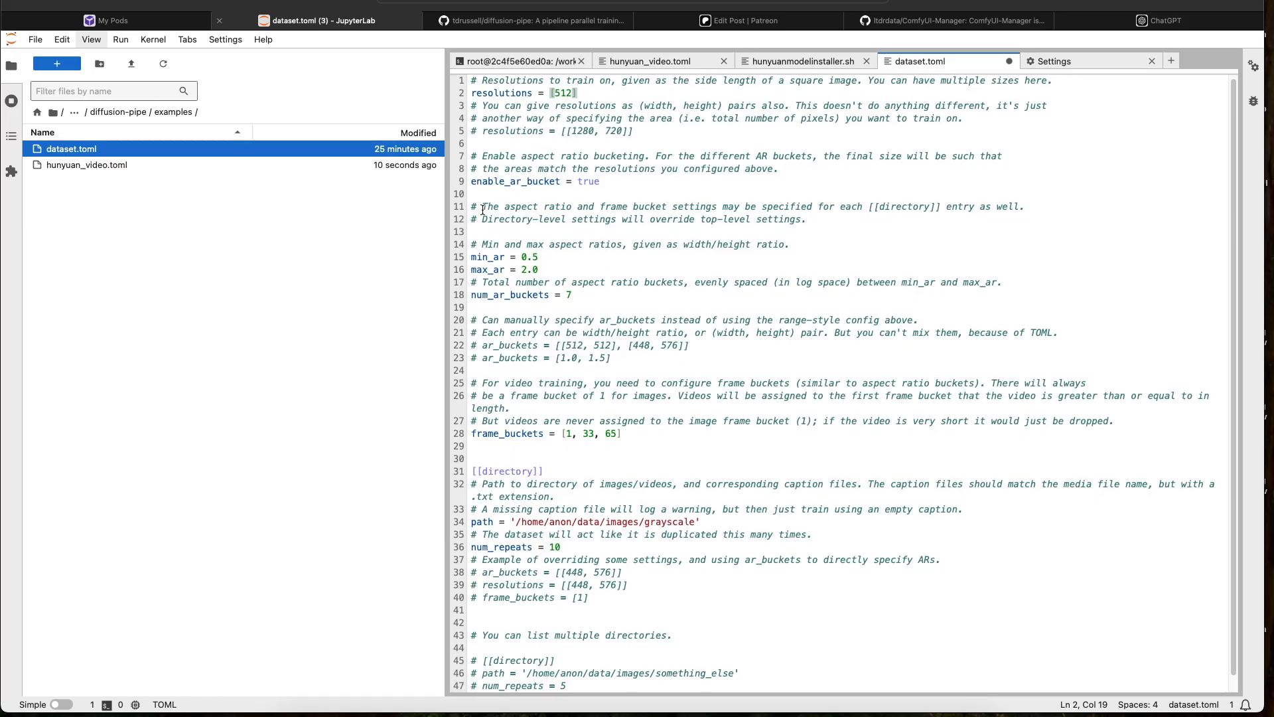
scroll(514, 272, down, 1)
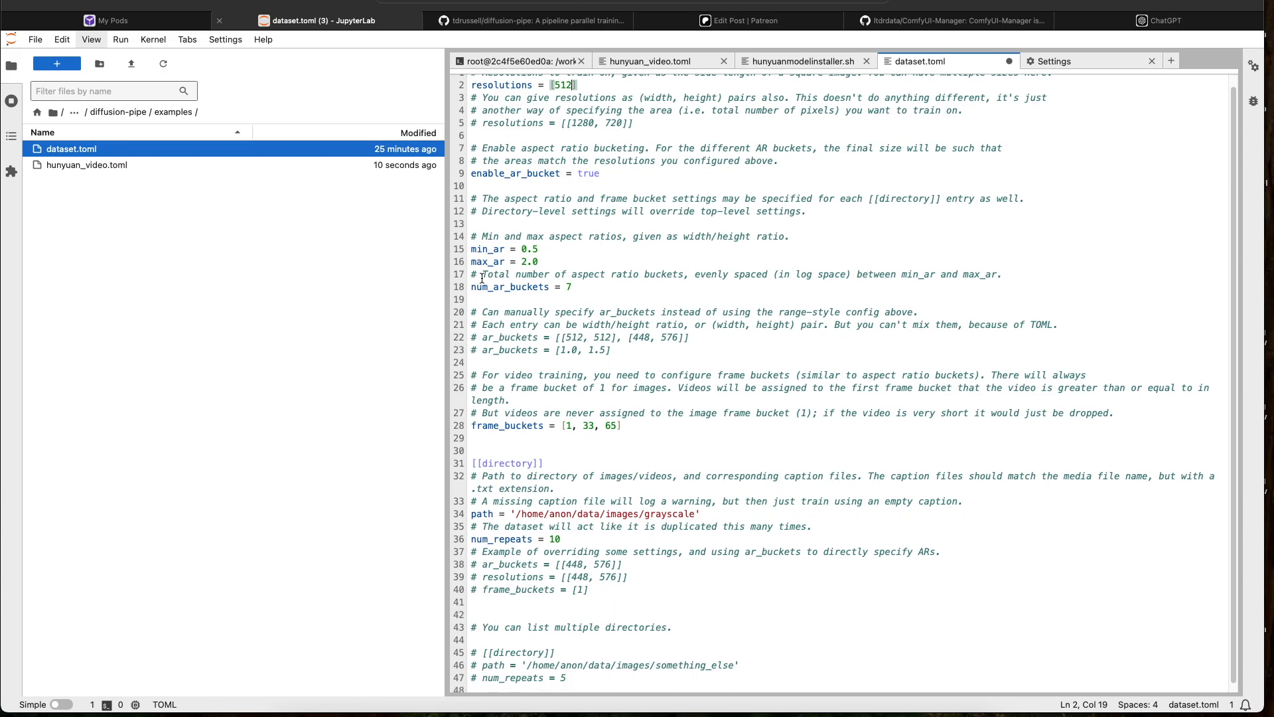
scroll(487, 288, down, 1)
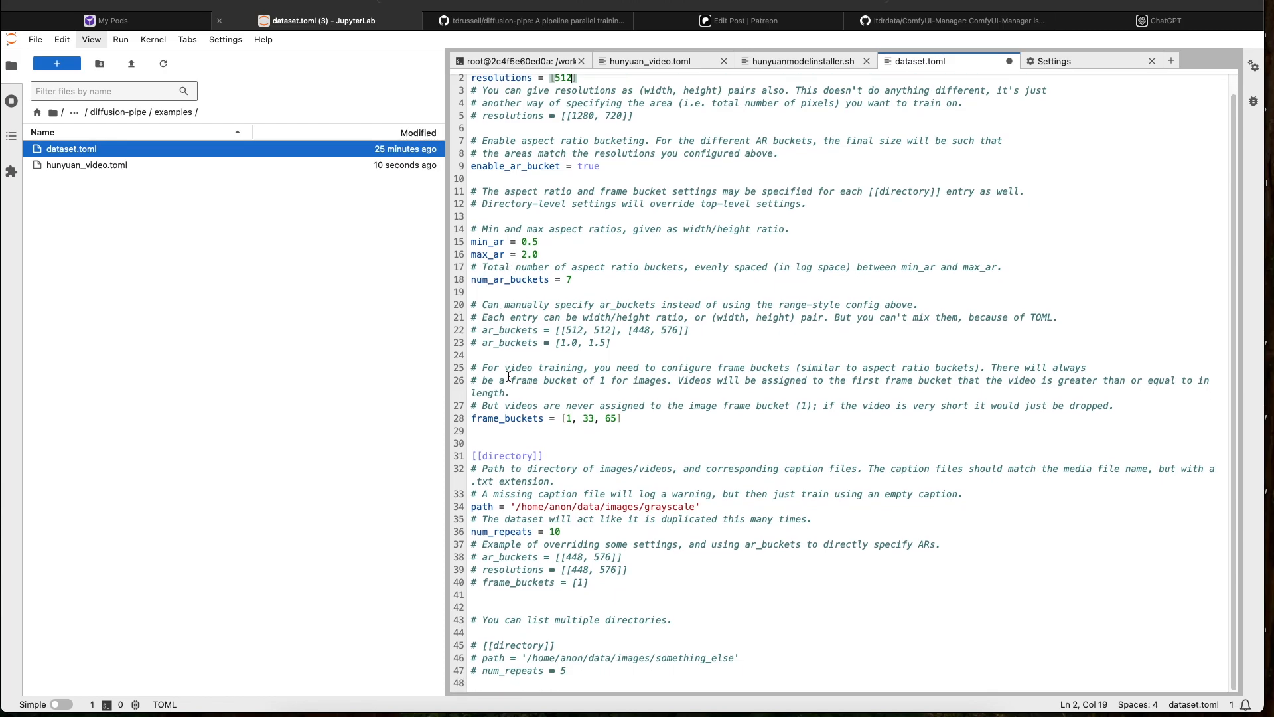
drag(621, 418, 471, 418)
click(582, 418)
key(BackSpace)
key(BackSpace)
key(BackSpace)
key(Right)
key(Right)
key(Right)
key(Right)
key(Right)
key(Right)
key(BackSpace)
key(BackSpace)
key(BackSpace)
key(BackSpace)
key(super+s)
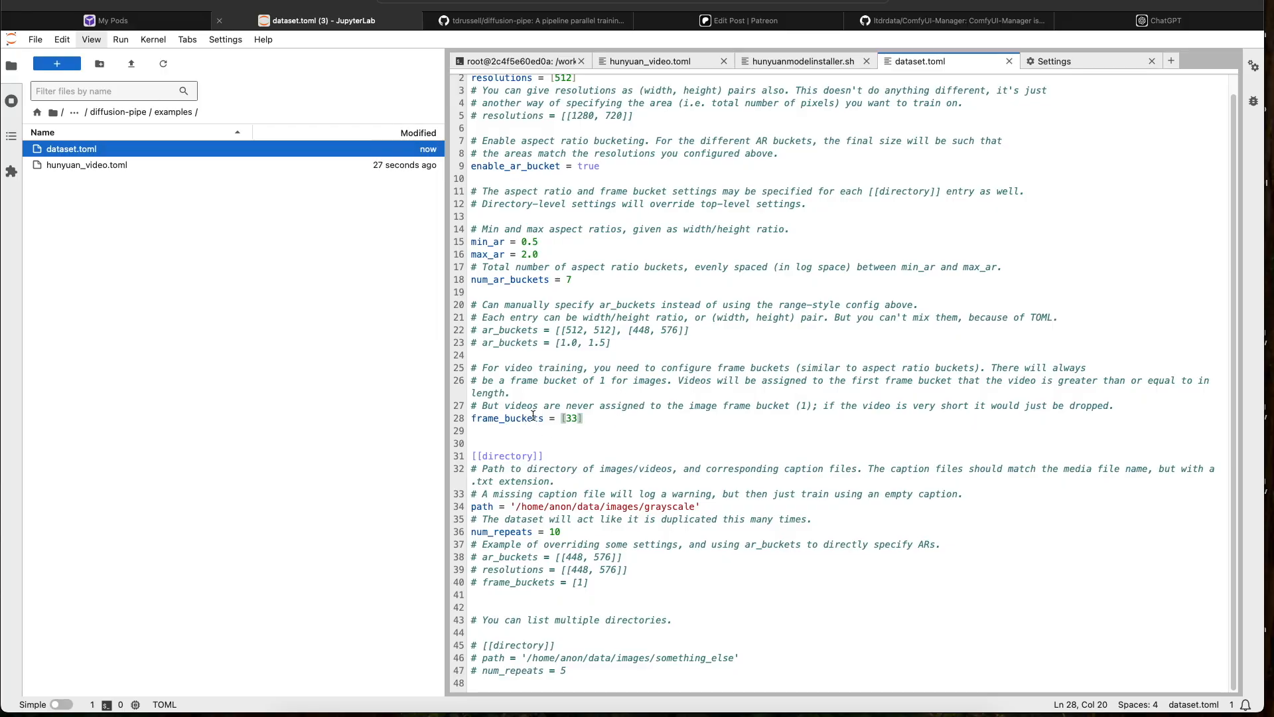
Create a new folder named inputs inside workspace/diffusion-pipe
click(611, 534)
click(550, 505)
drag(519, 508, 696, 508)
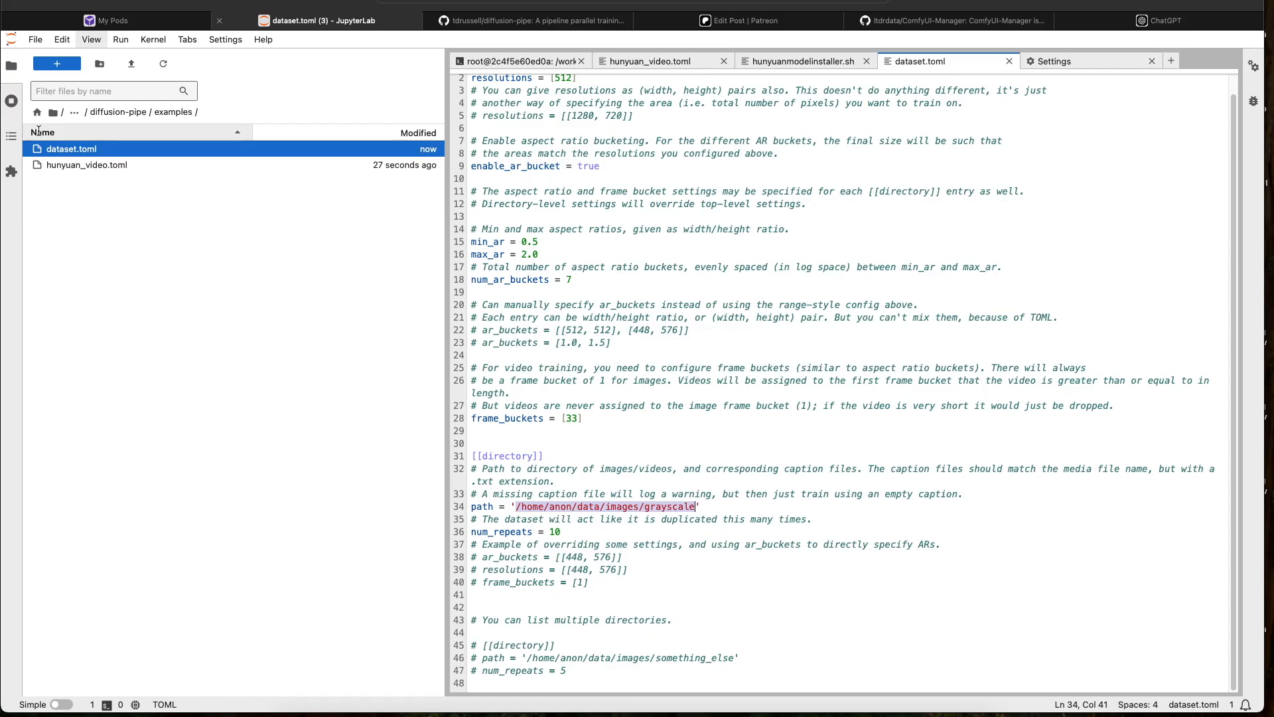
click(697, 507)
click(118, 112)
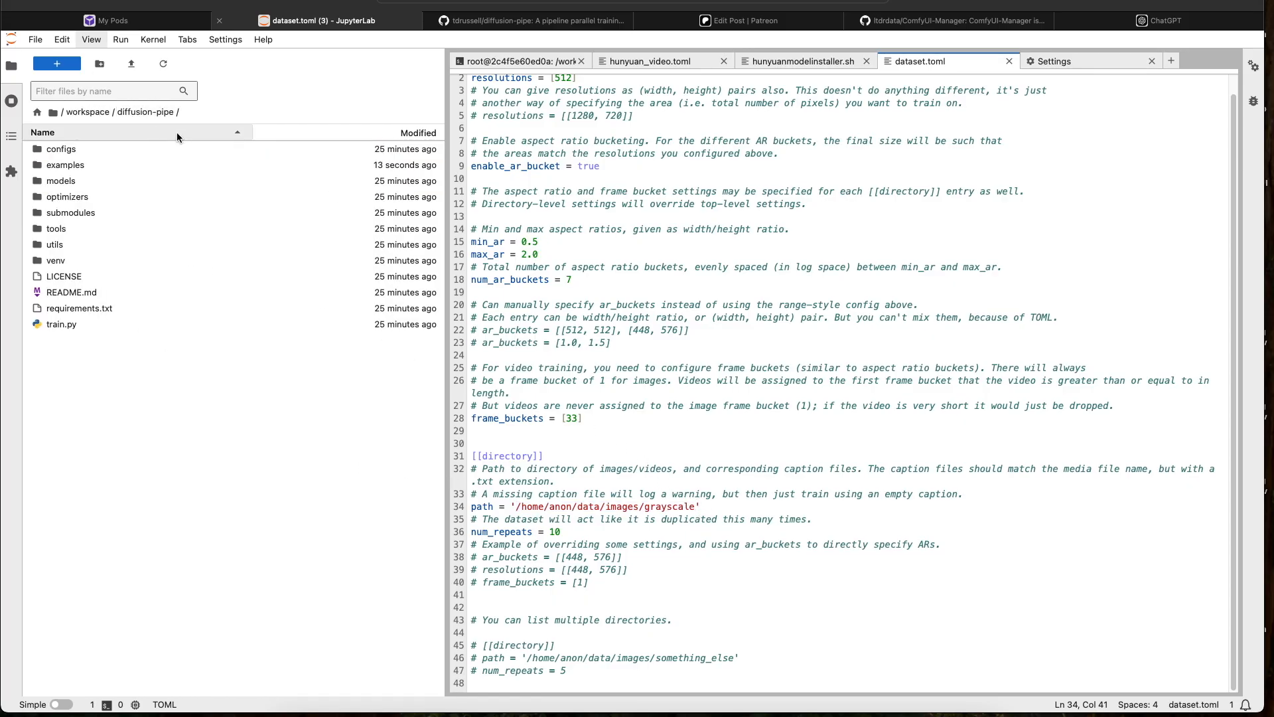
click(99, 64)
text(inputs)
key(Return)
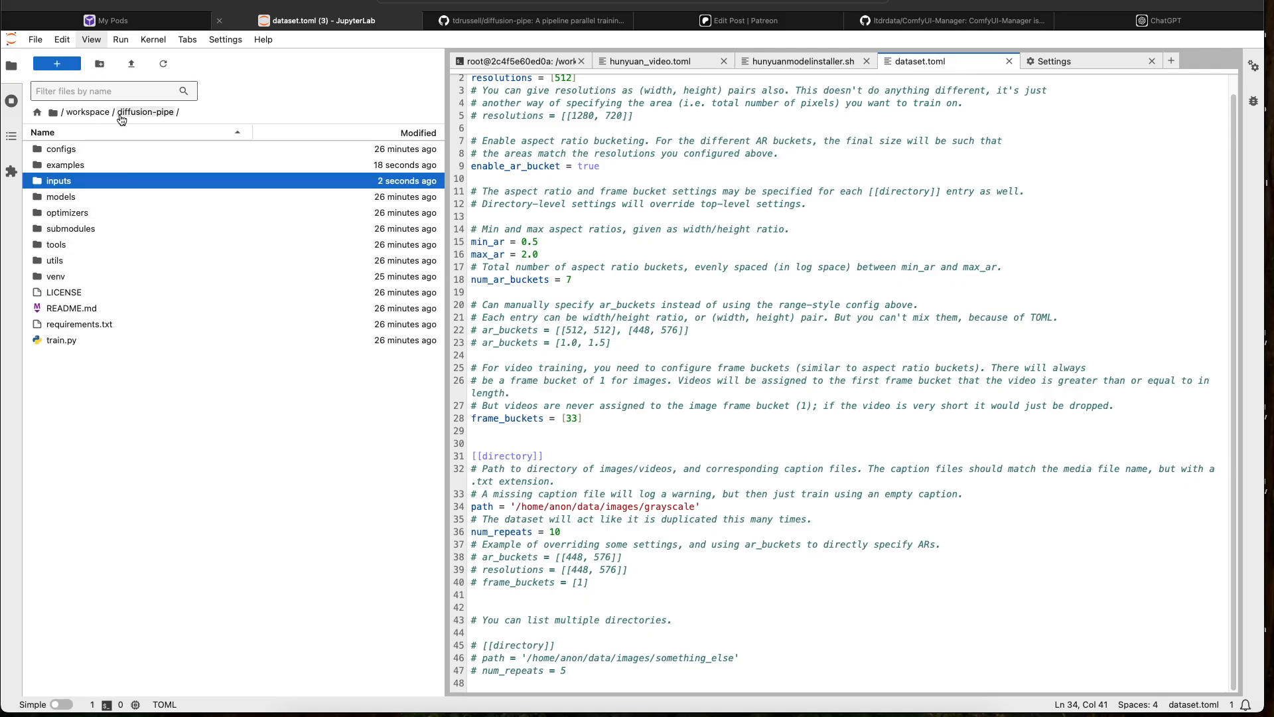
Upload the 5t1k_1 to 5t1k_10 mp4 clips and their txt caption files from Finder's hunyuanlorademo folder into the inputs folder
double_click(74, 182)
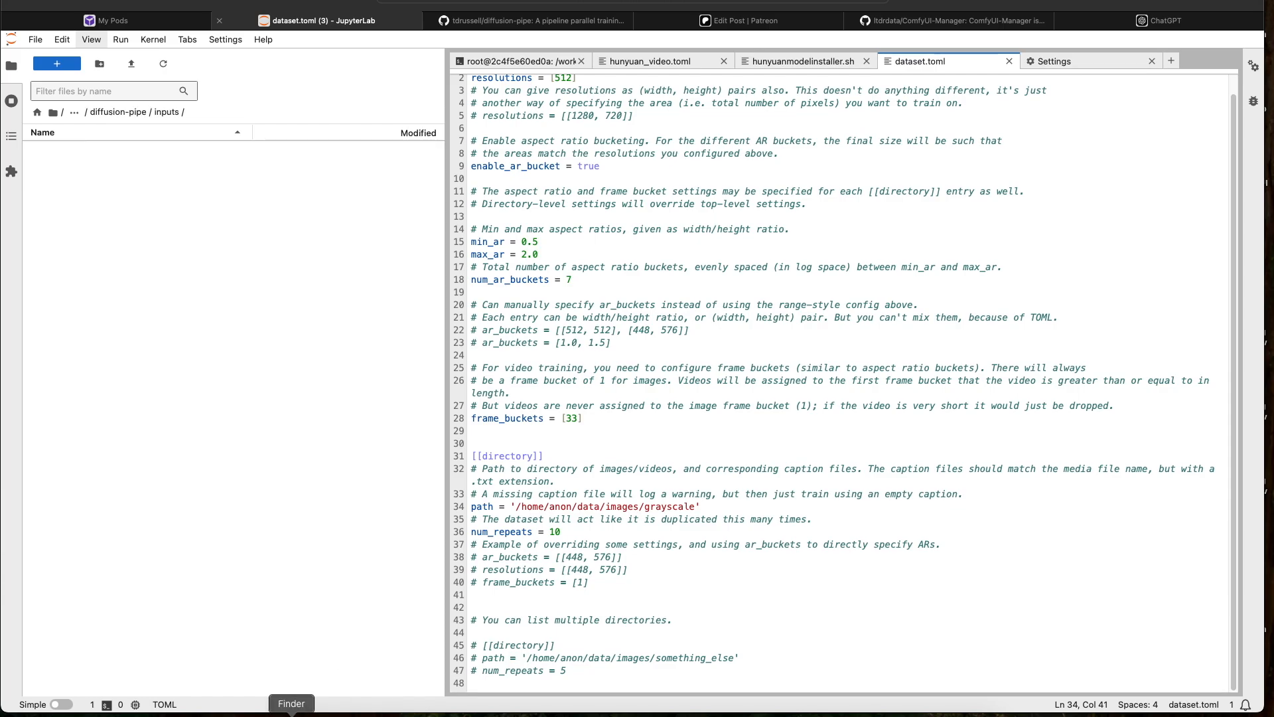
click(291, 715)
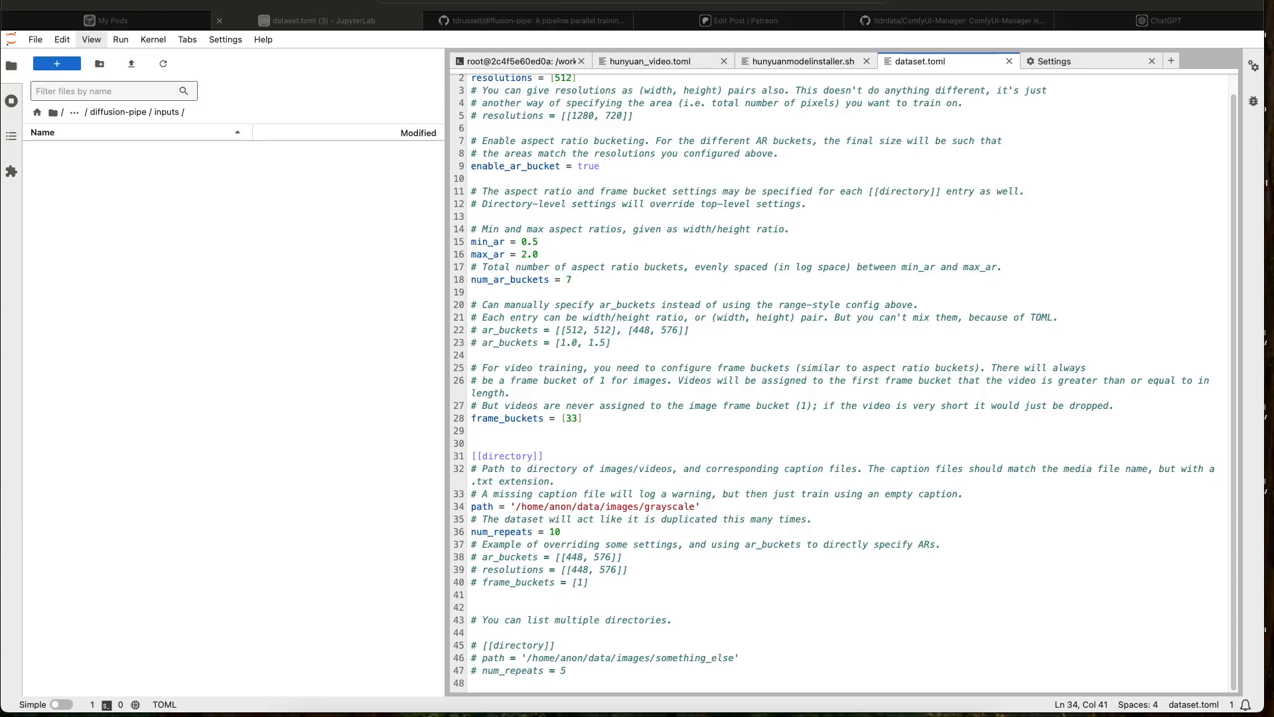
drag(0, 176, 477, 138)
click(438, 185)
scroll(468, 278, down, 3)
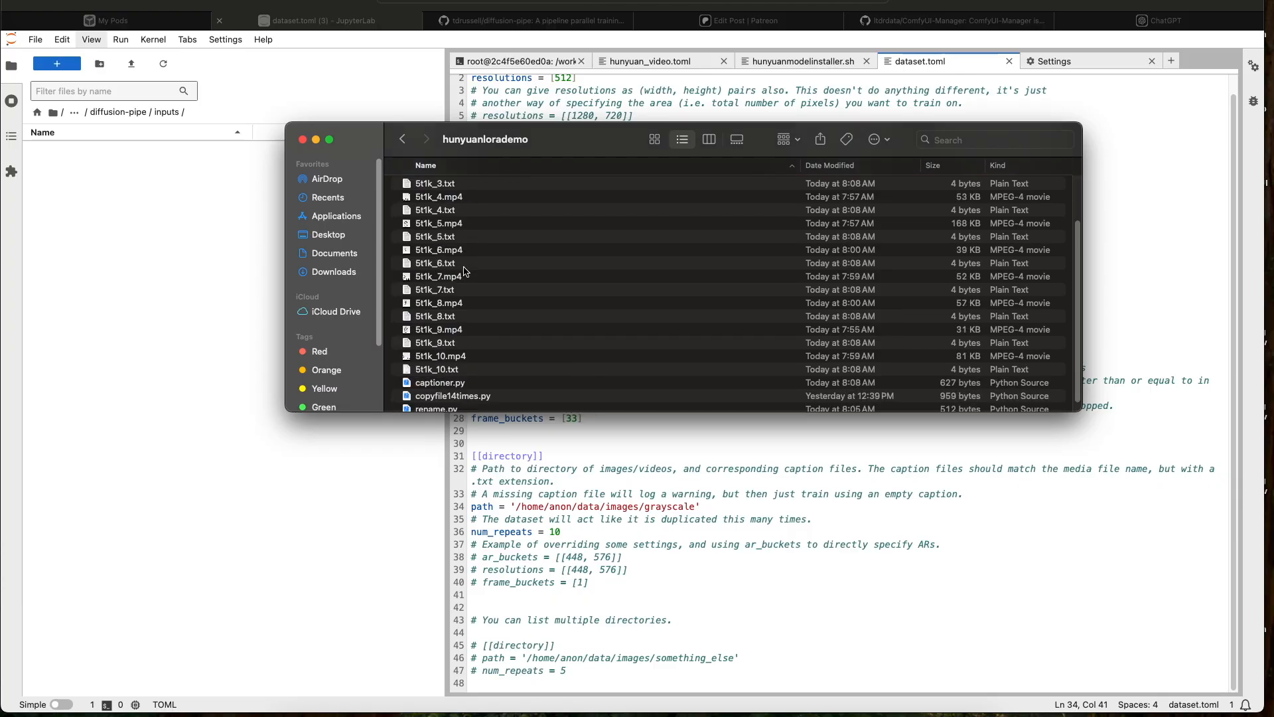
shift+click(466, 369)
scroll(458, 276, up, 3)
drag(466, 252, 84, 261)
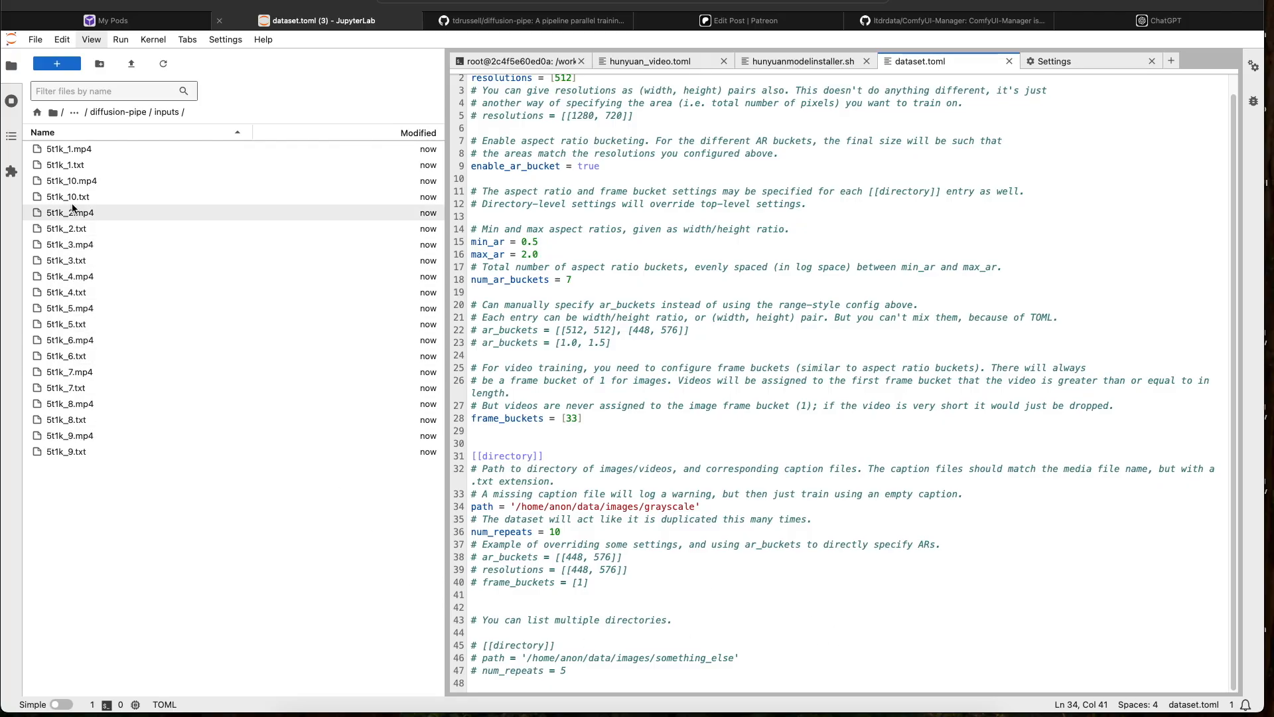
Try to open the uploaded 5t1k_1.mp4 from the inputs folder and close its file view
double_click(73, 148)
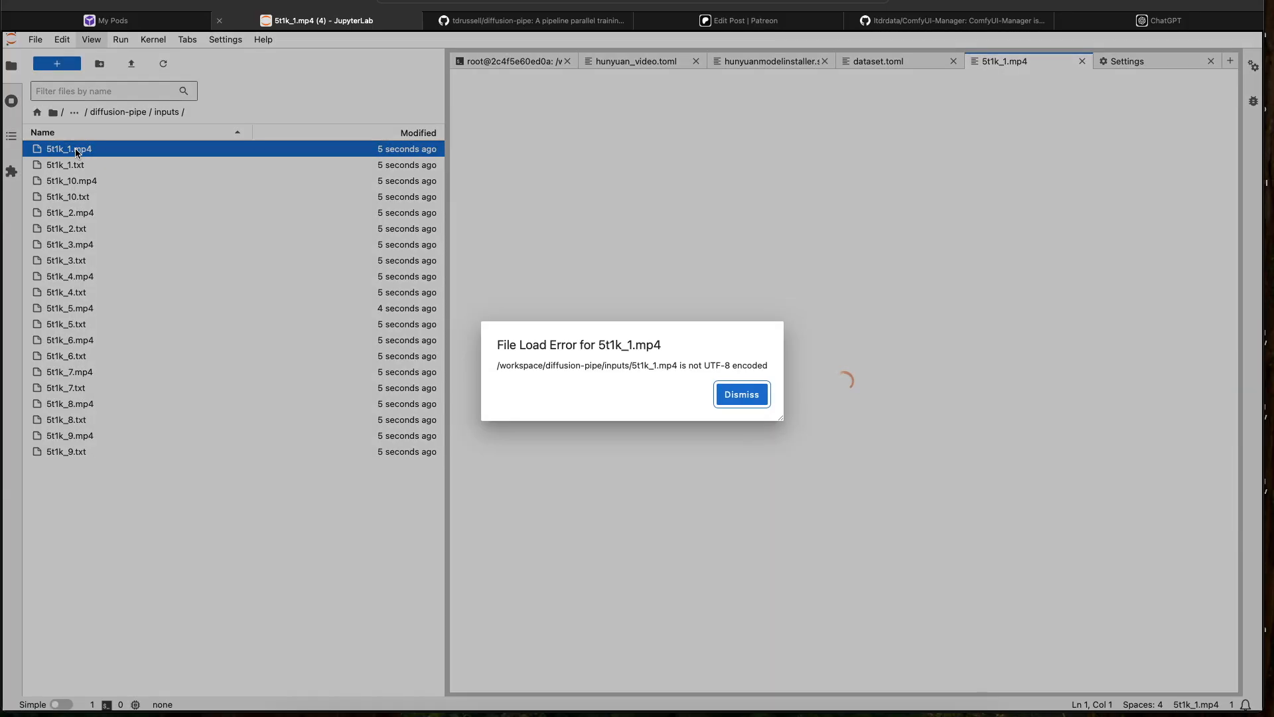
click(741, 394)
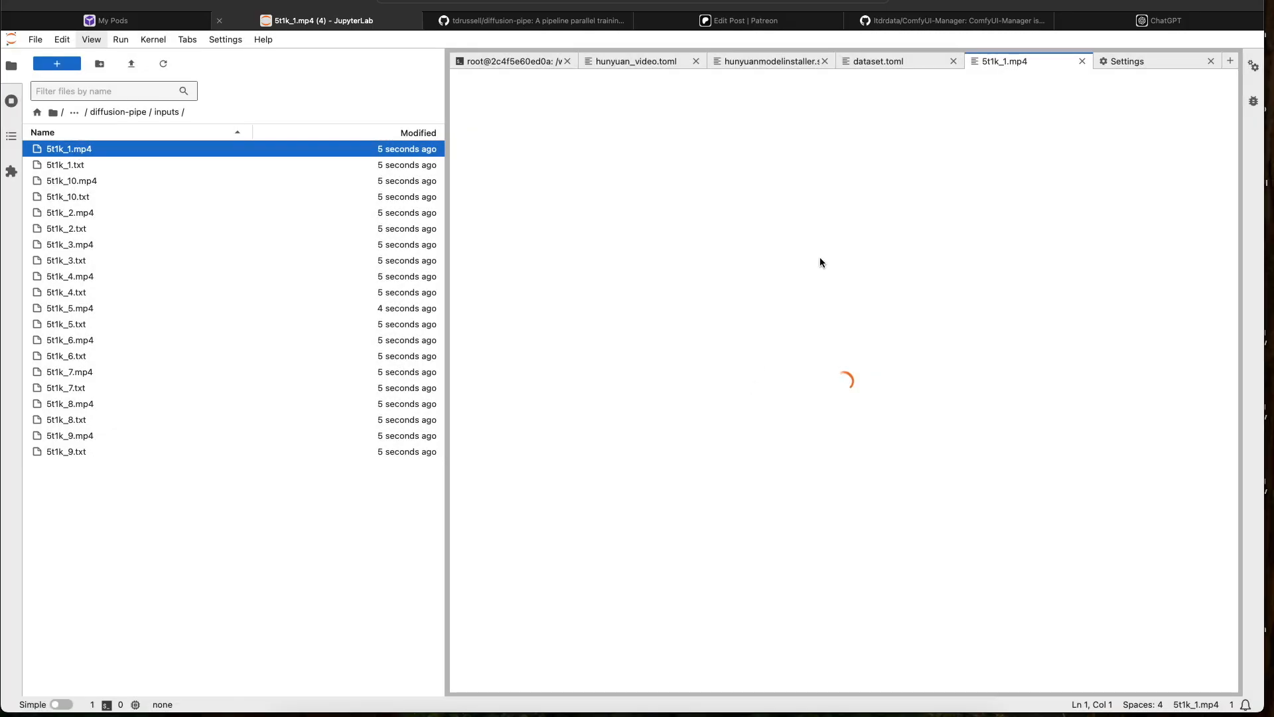
click(1081, 62)
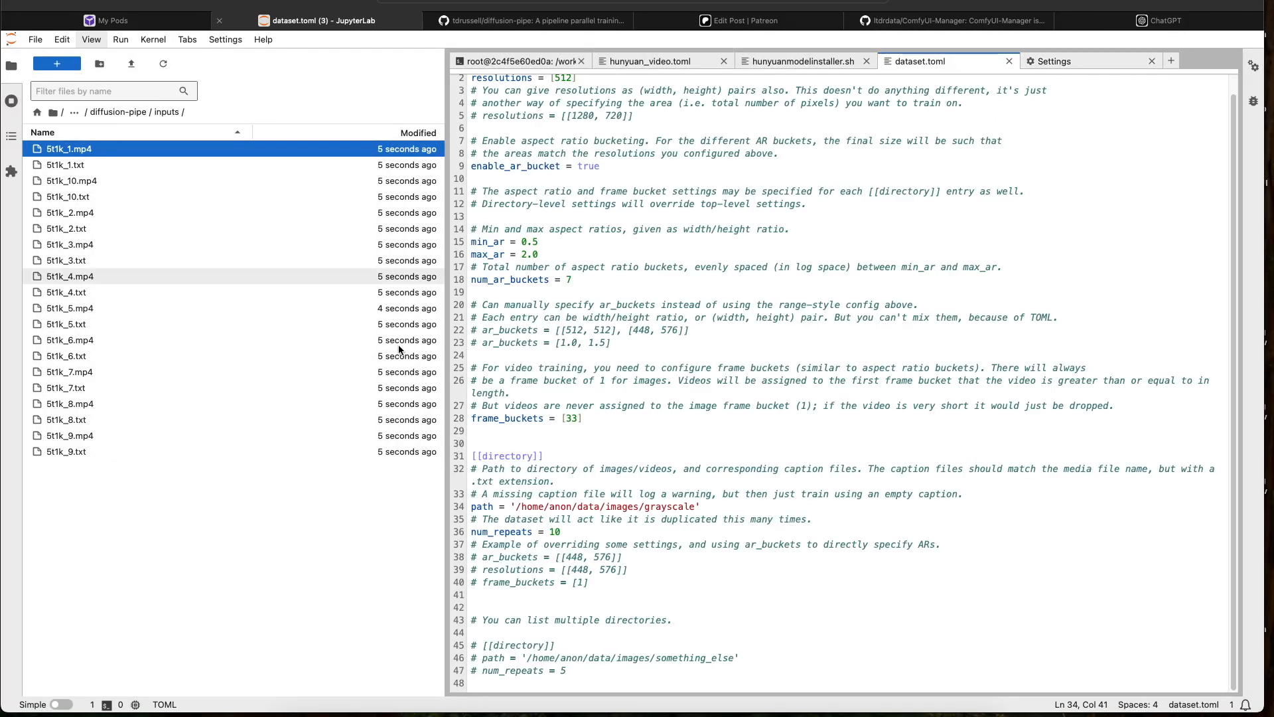
Switch to Finder, play the training clips 5t1k_1.mp4 and 5t1k_3.mp4 from hunyuanlorademo, and close the windows
click(291, 714)
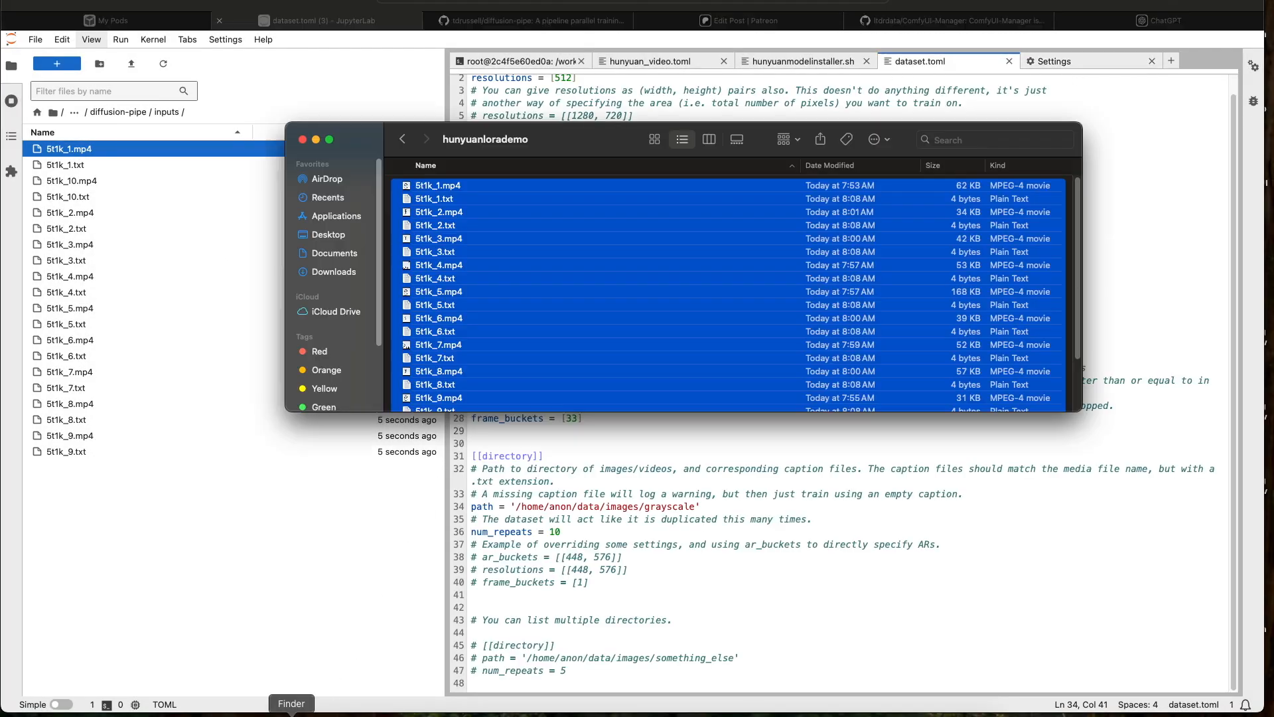
click(440, 192)
double_click(440, 192)
click(203, 305)
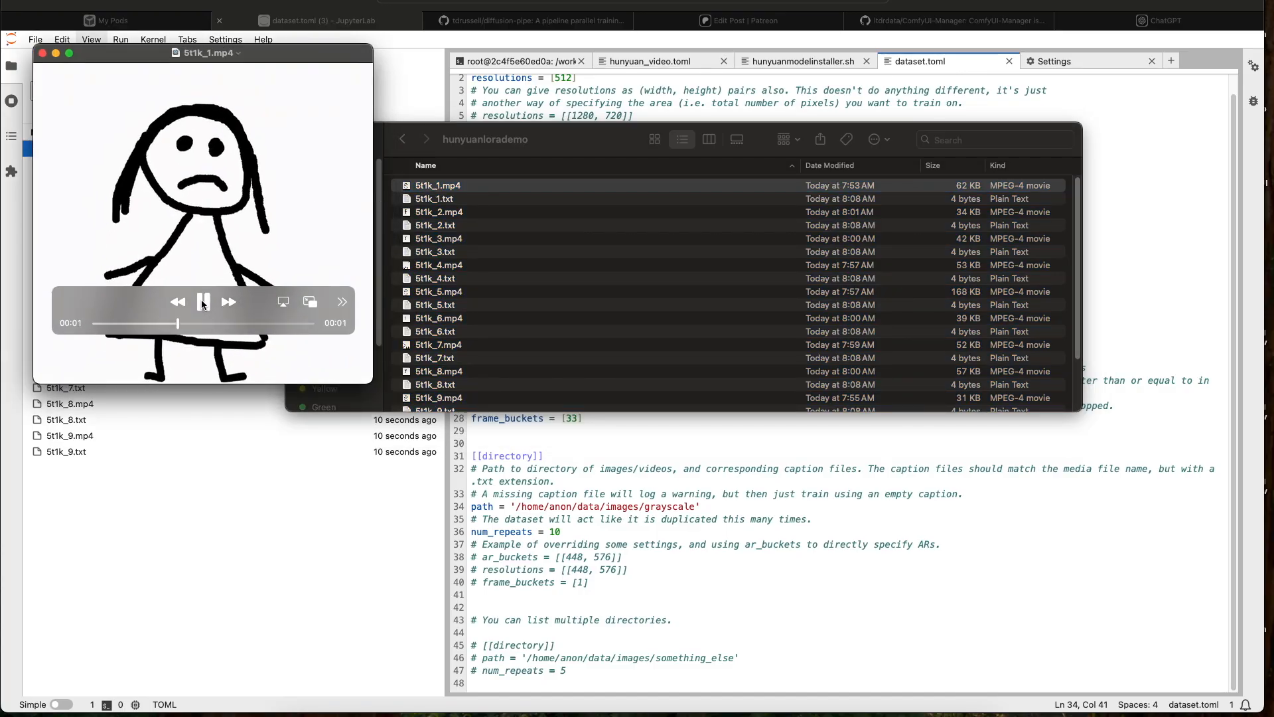
click(43, 53)
click(437, 241)
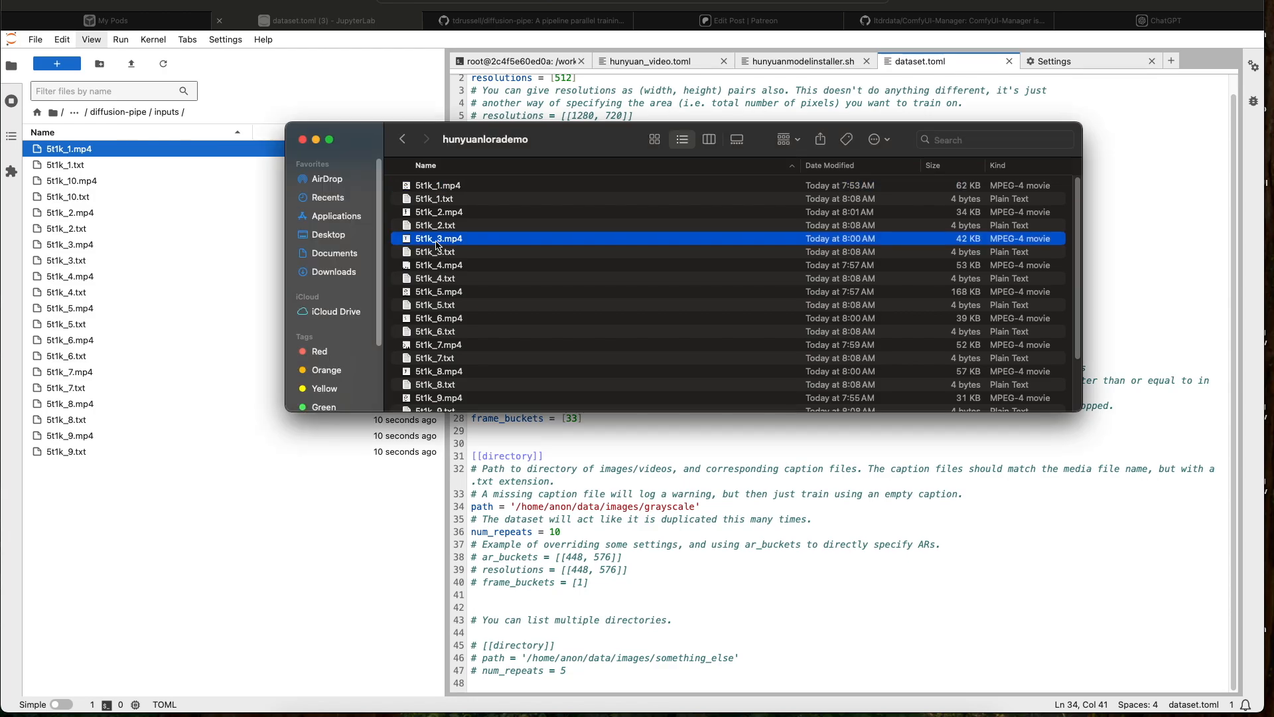
double_click(438, 244)
click(221, 303)
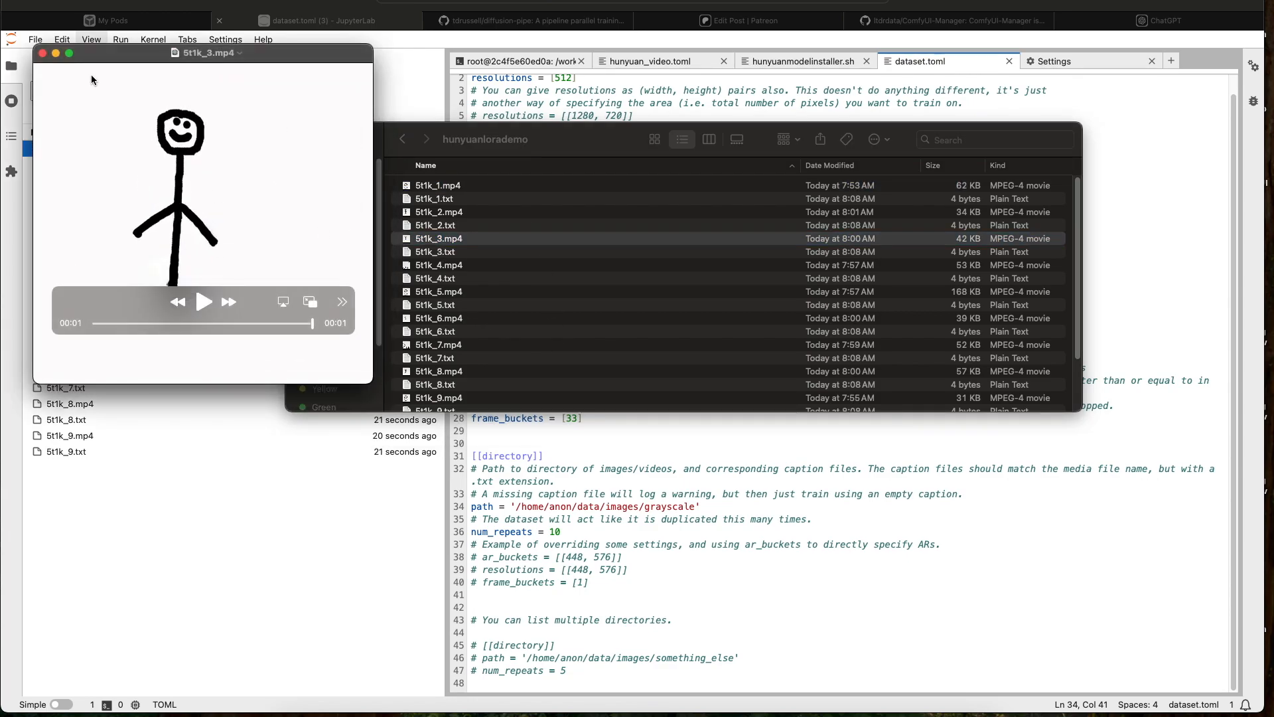
click(43, 53)
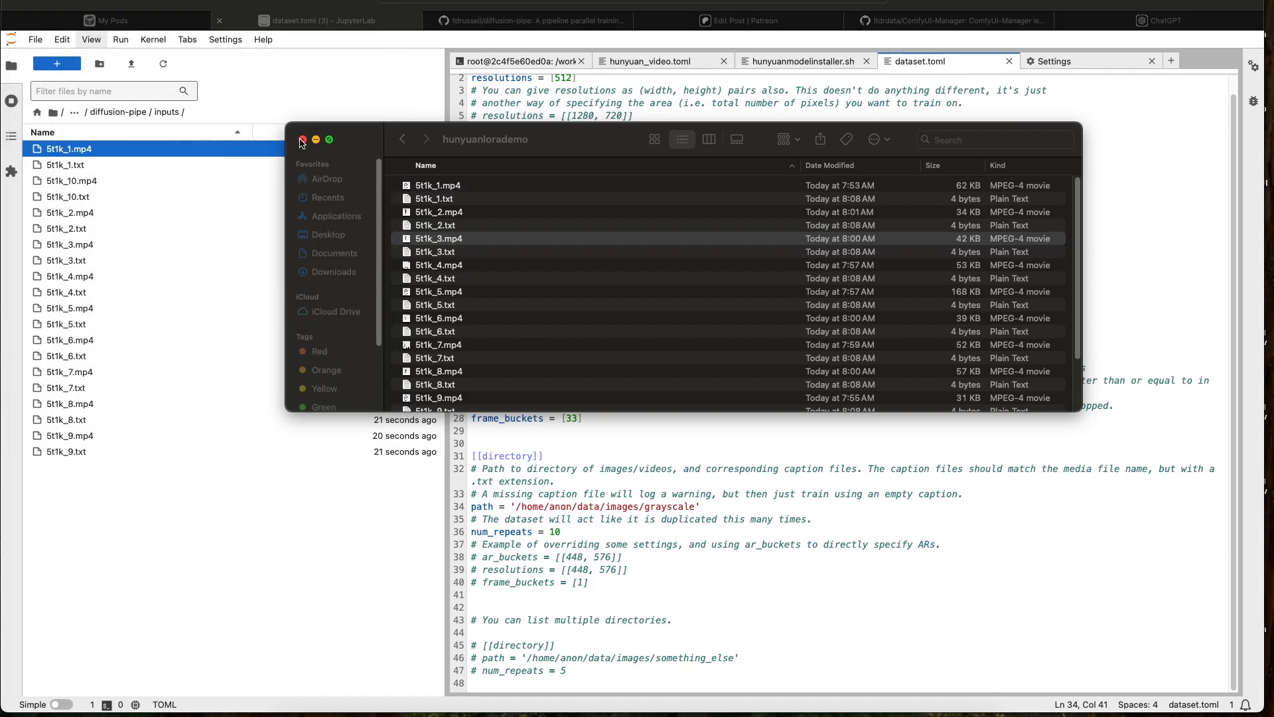
click(302, 140)
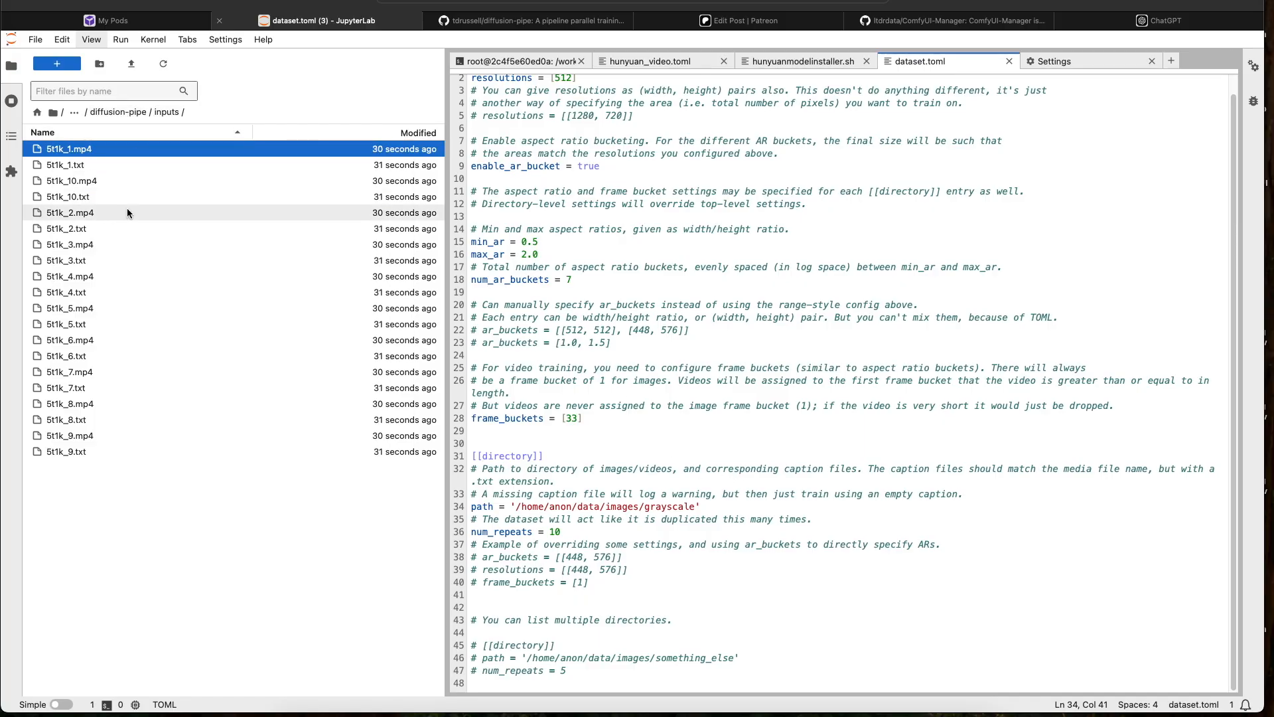
Return to the diffusion-pipe folder and copy the path of its inputs folder
click(118, 112)
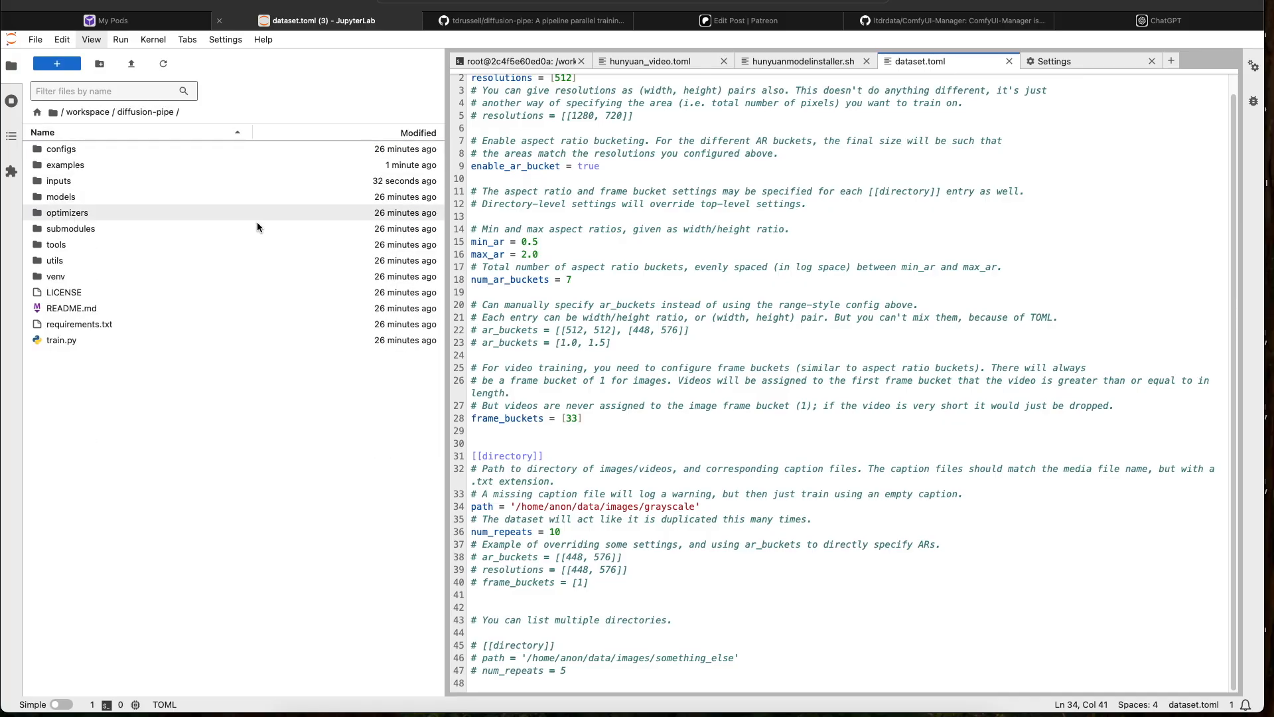
click(71, 182)
right_click(71, 184)
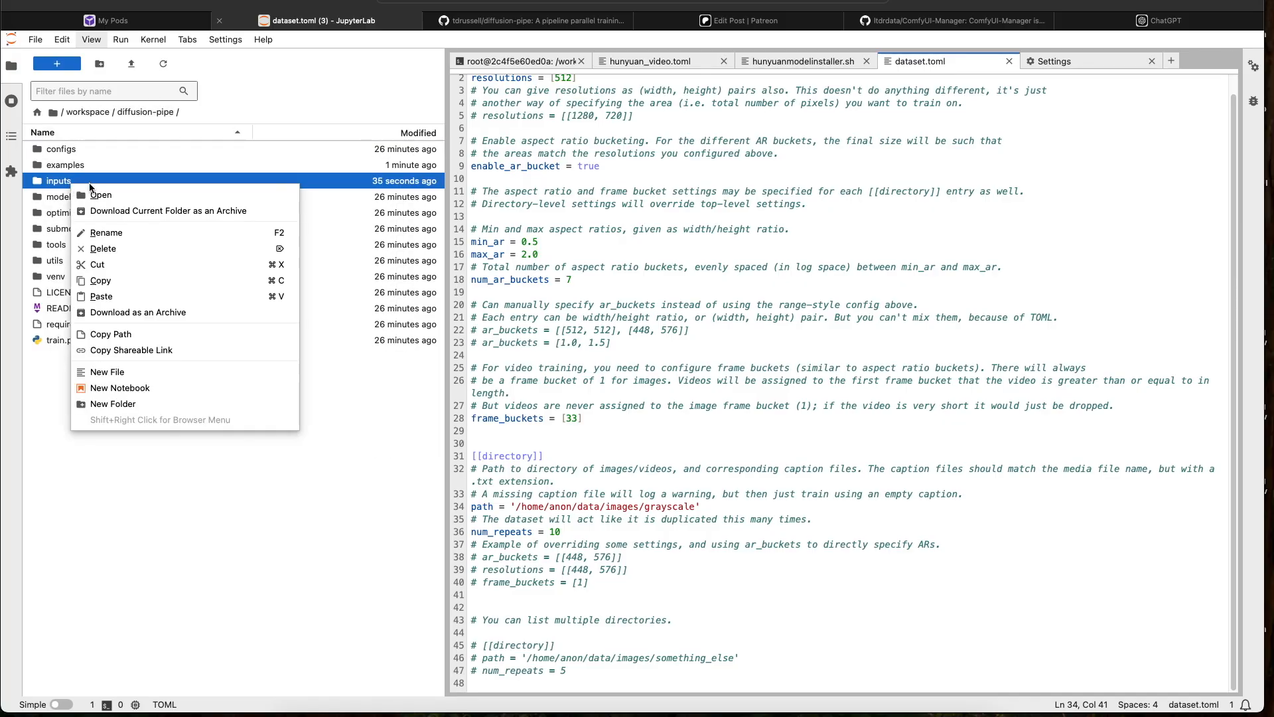
click(101, 335)
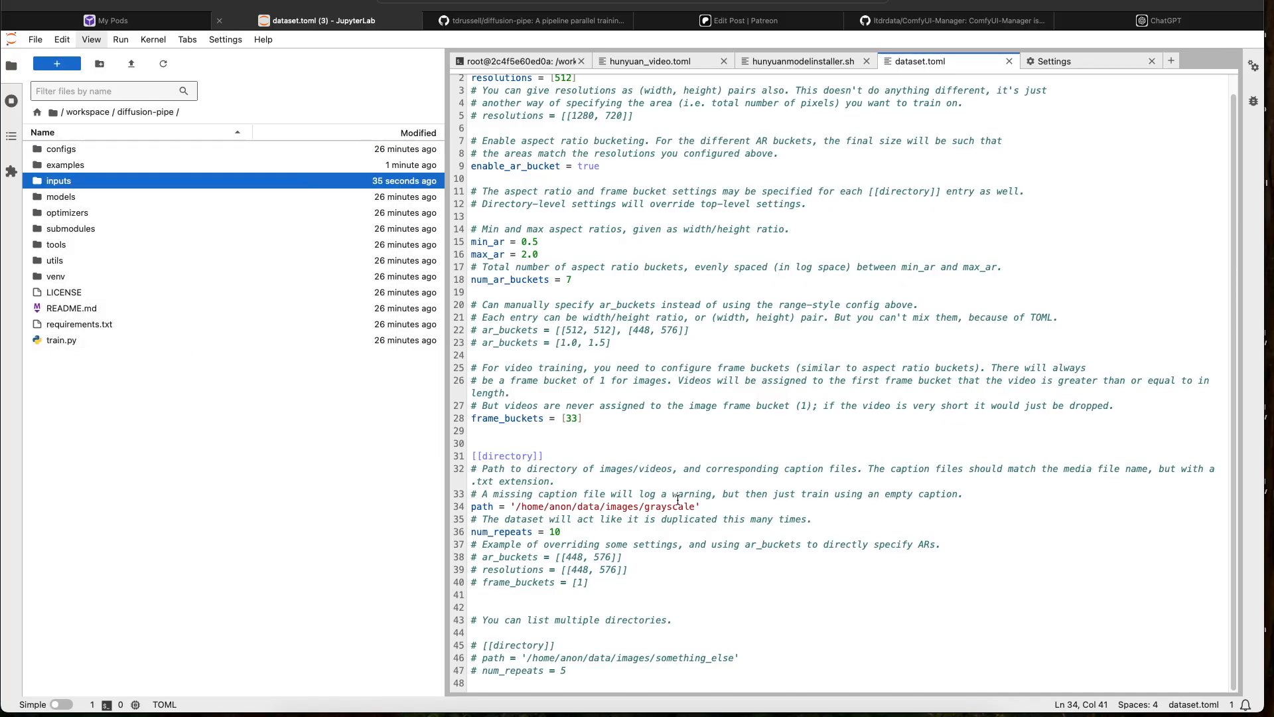
Replace the dataset directory path in dataset.toml with '/workspace/diffusion-pipe/inputs' and save the file
drag(695, 505, 654, 505)
drag(528, 506, 517, 506)
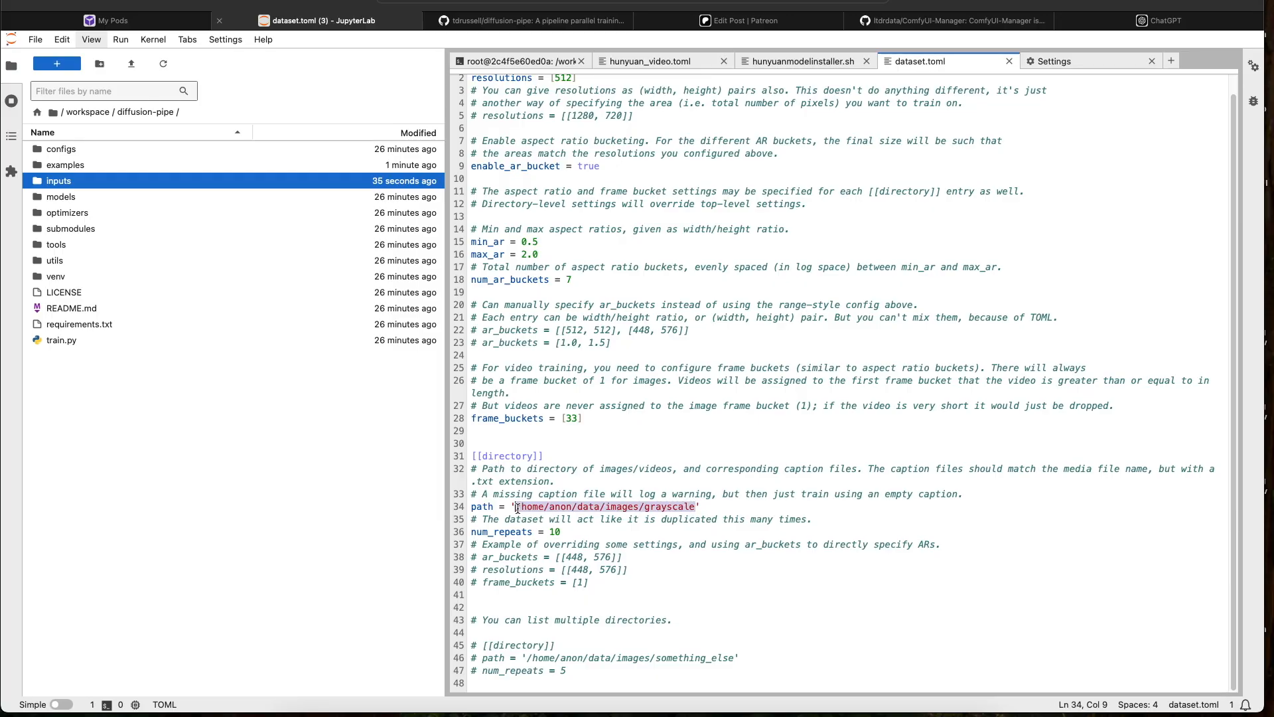
key(ctrl+v)
click(515, 506)
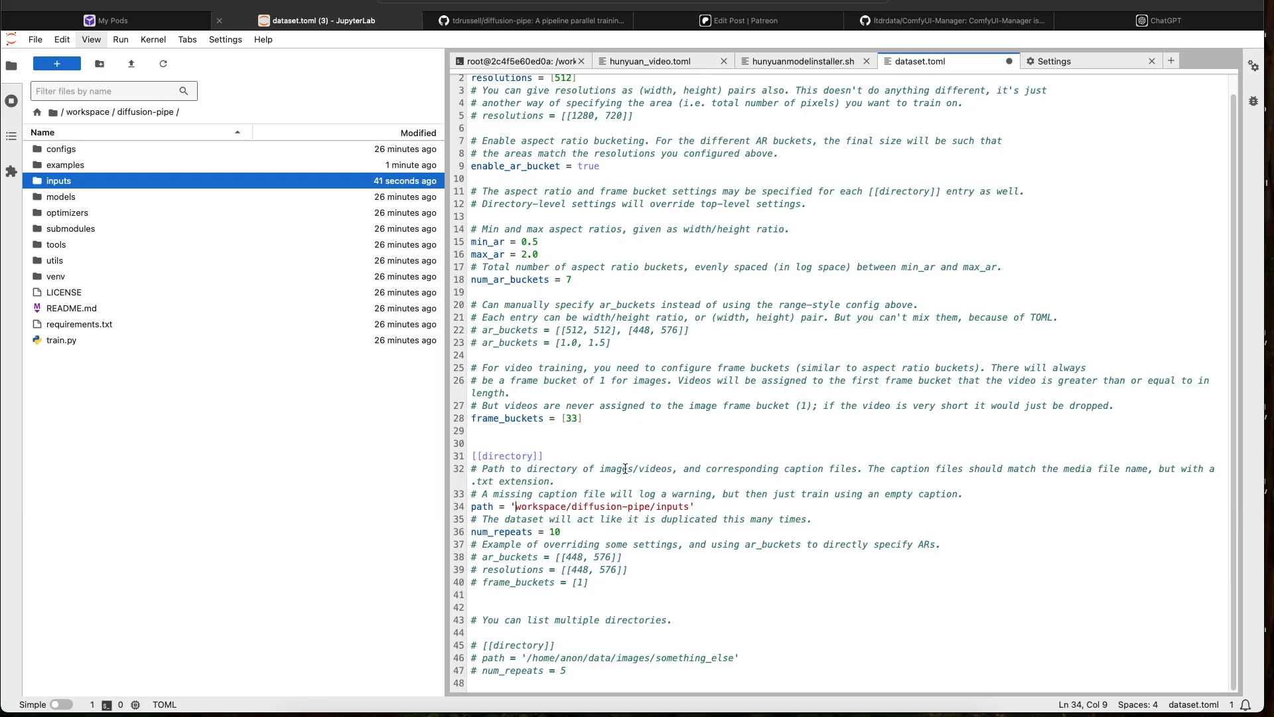
text(/)
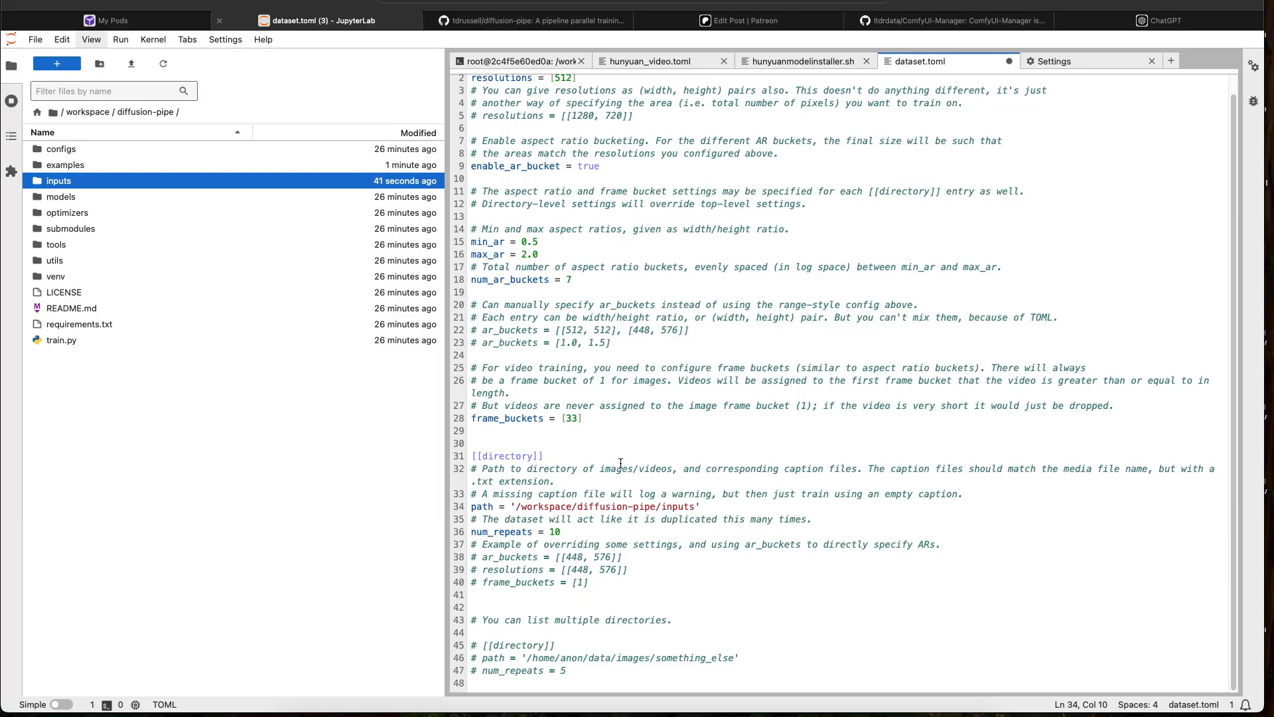
scroll(704, 436, up, 1)
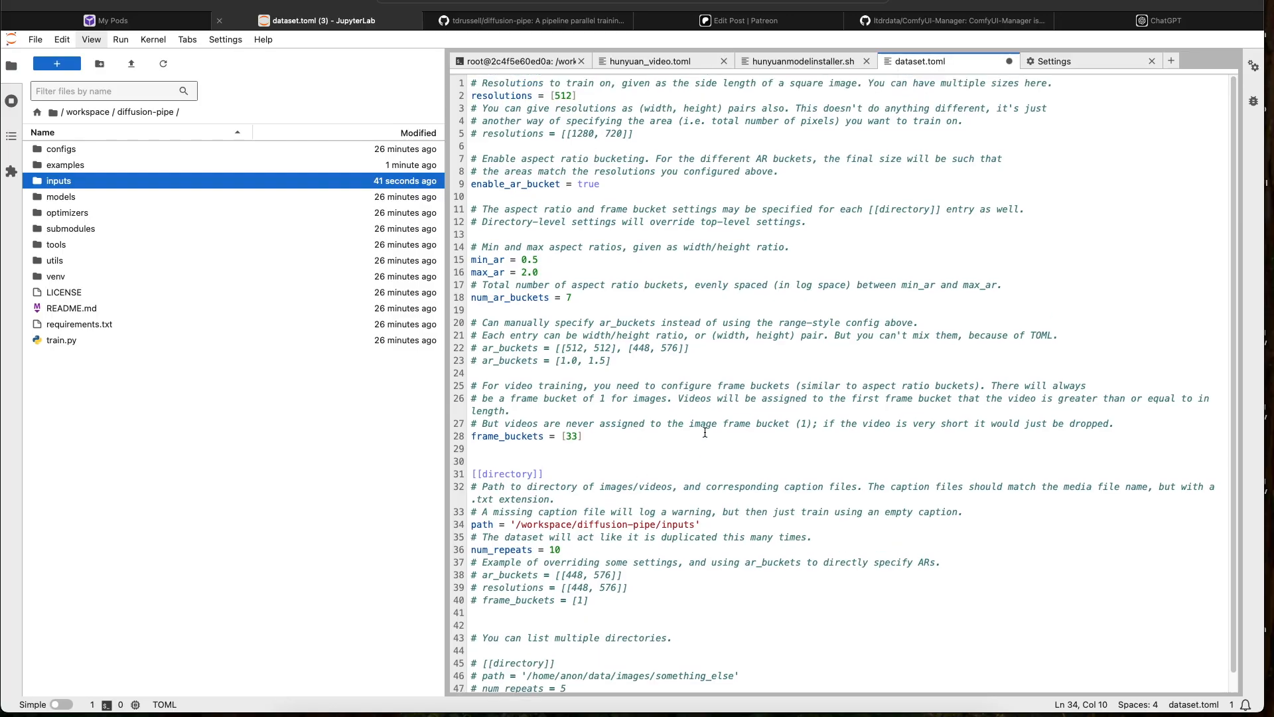
scroll(641, 346, down, 1)
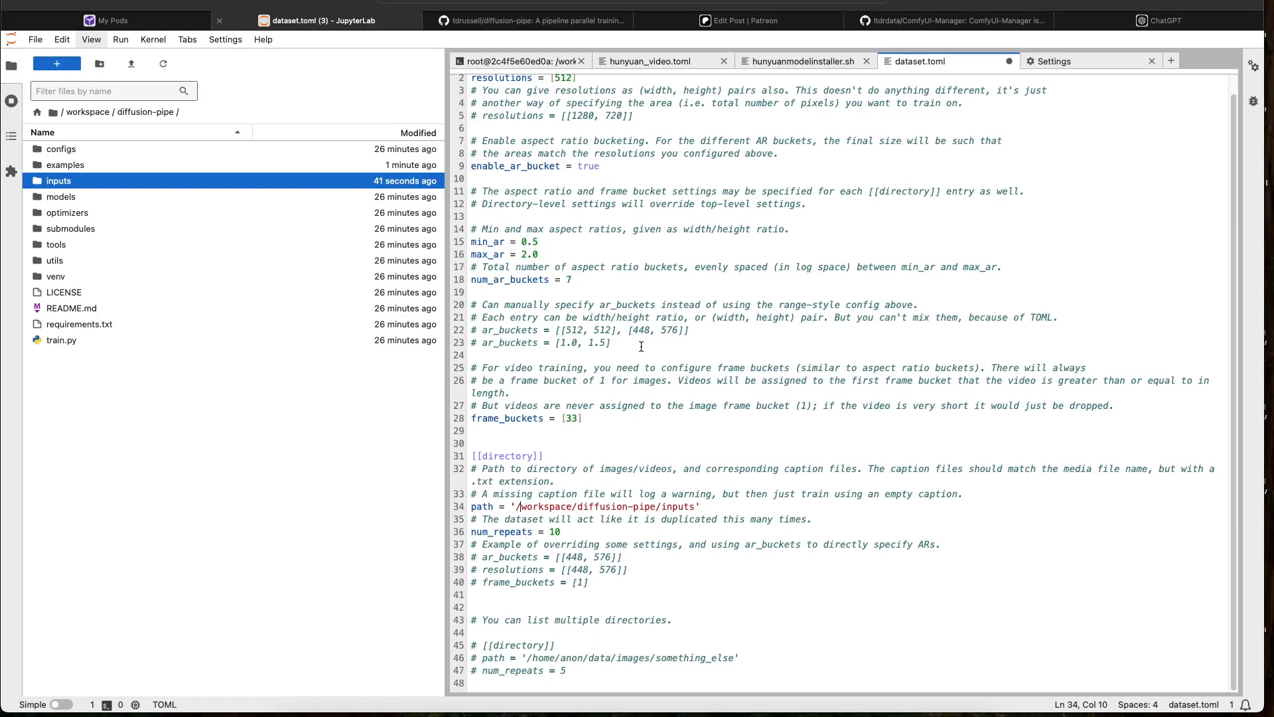
key(ctrl+s)
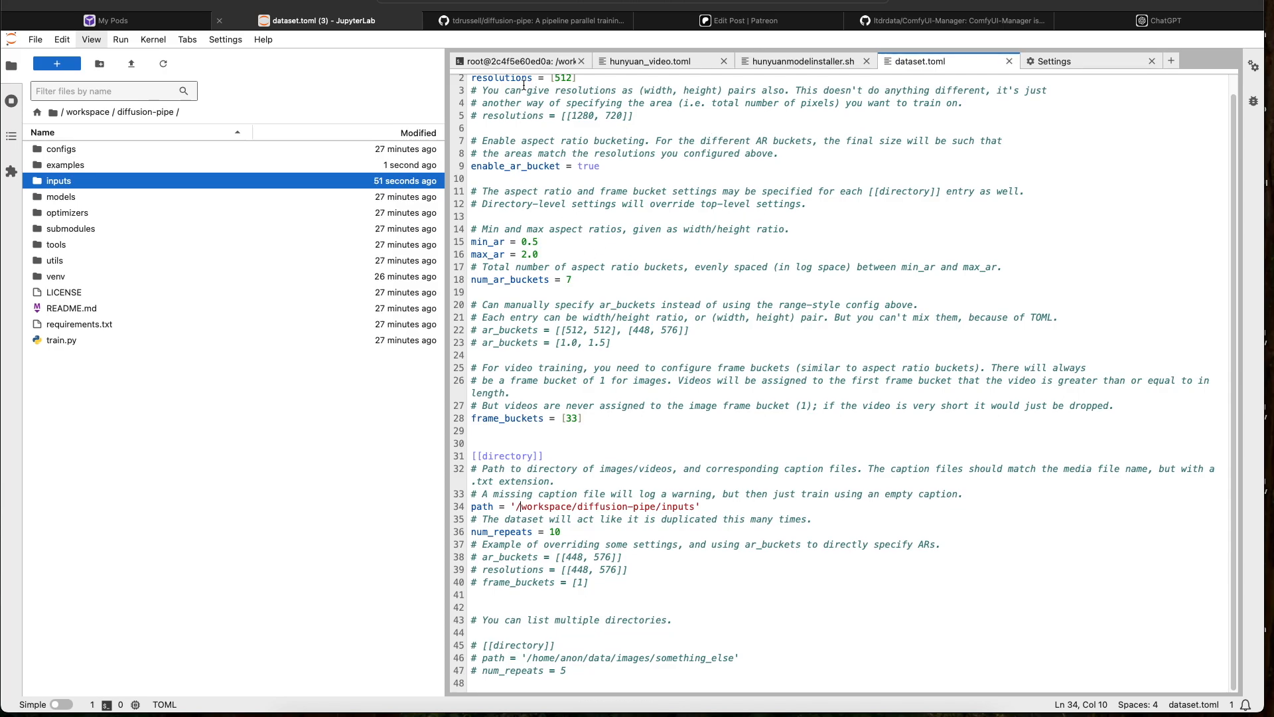
Copy the full deepspeed training launch command from the diffusion-pipe GitHub README and return to the JupyterLab terminal
click(553, 61)
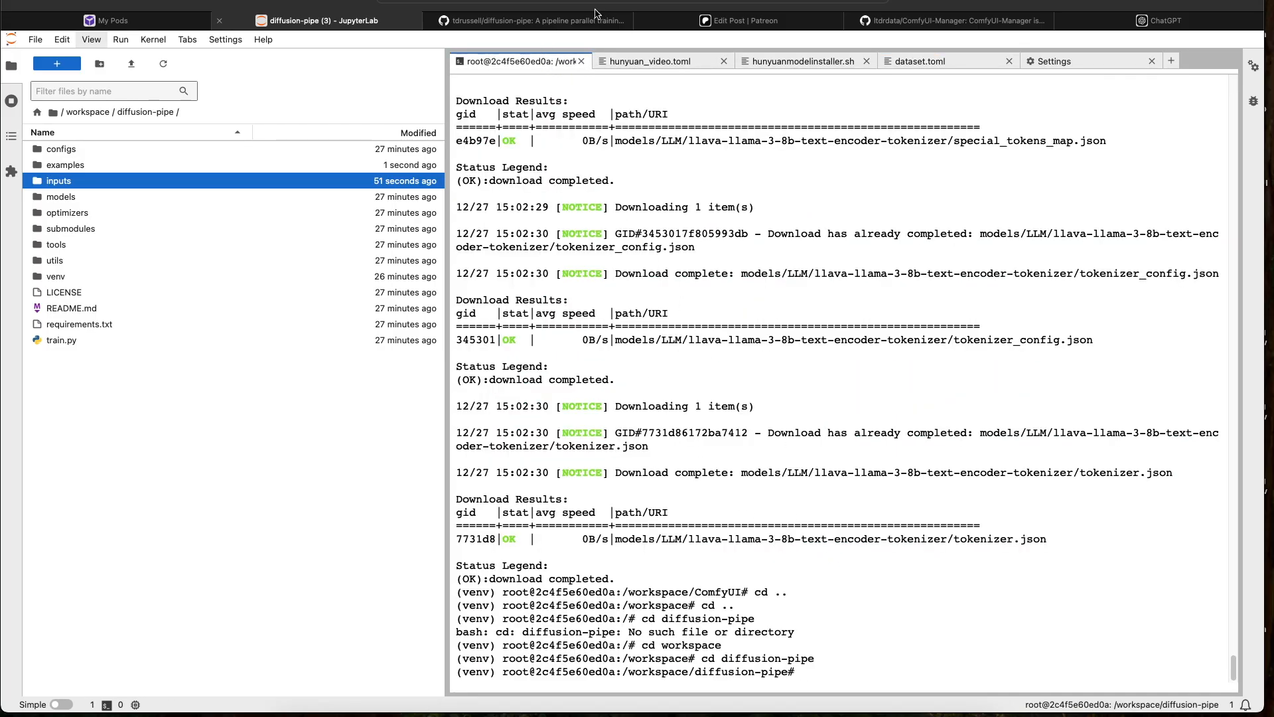
click(551, 21)
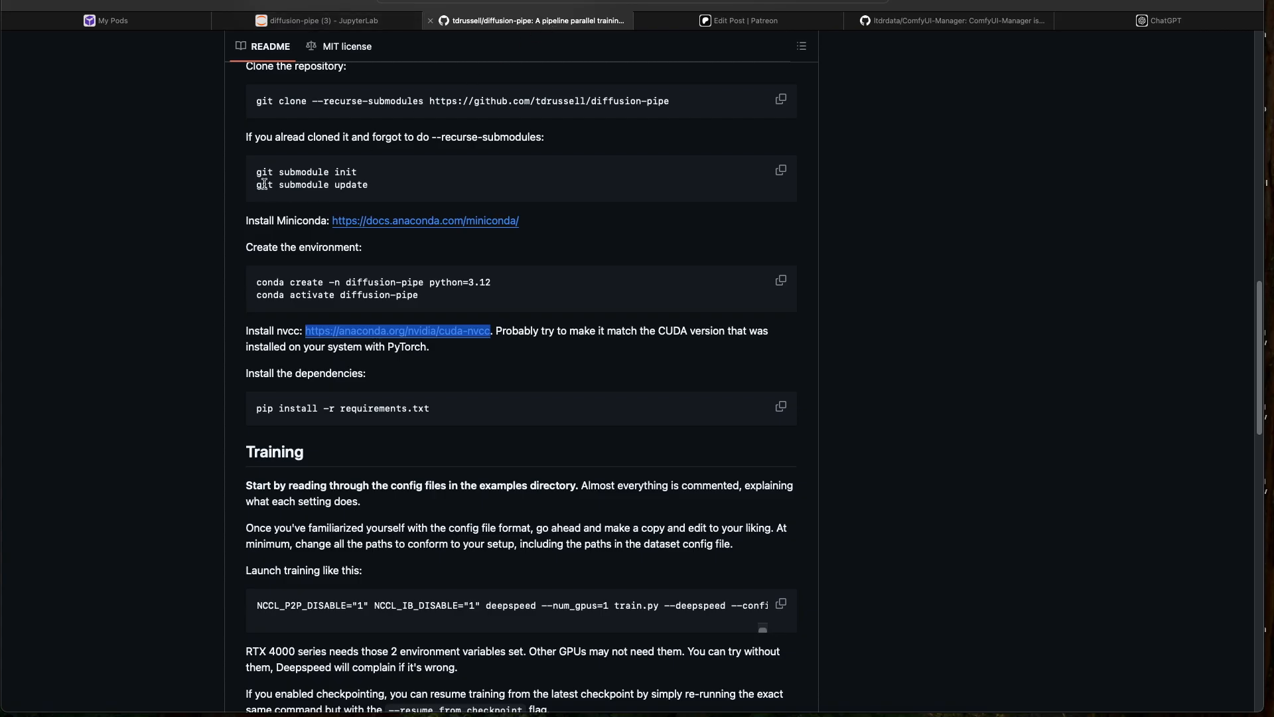
scroll(292, 210, down, 2)
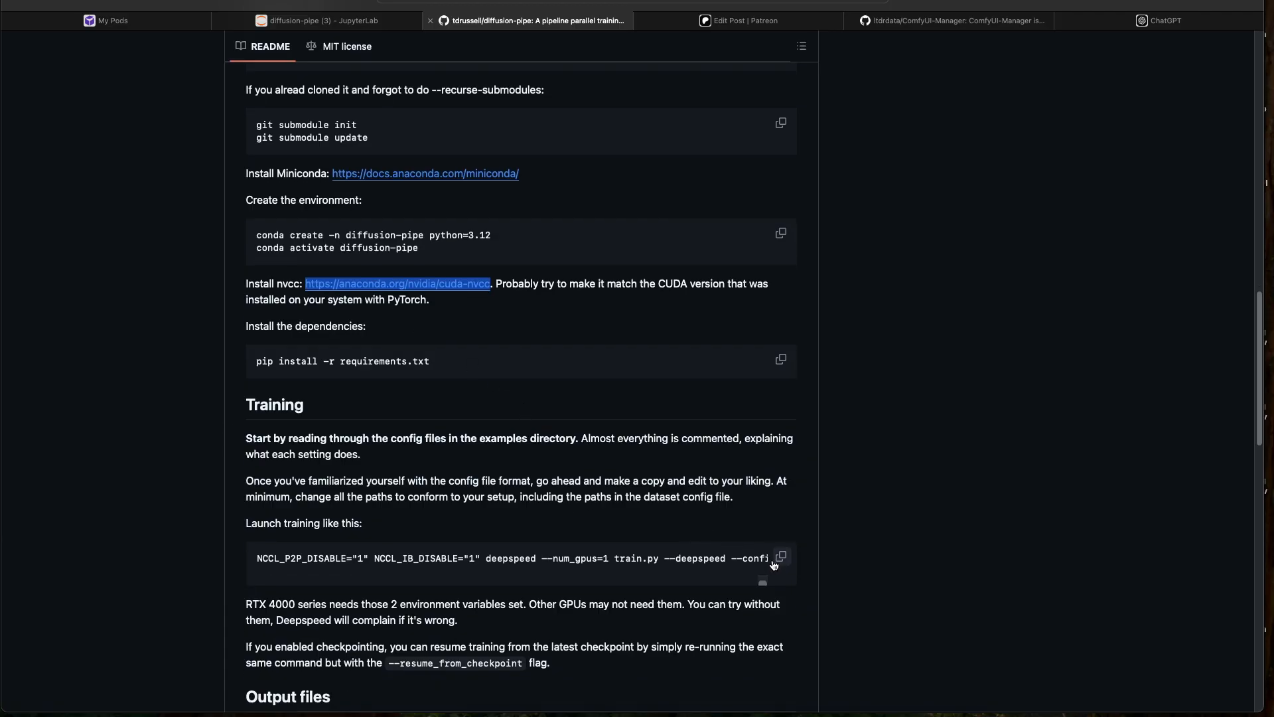
click(759, 585)
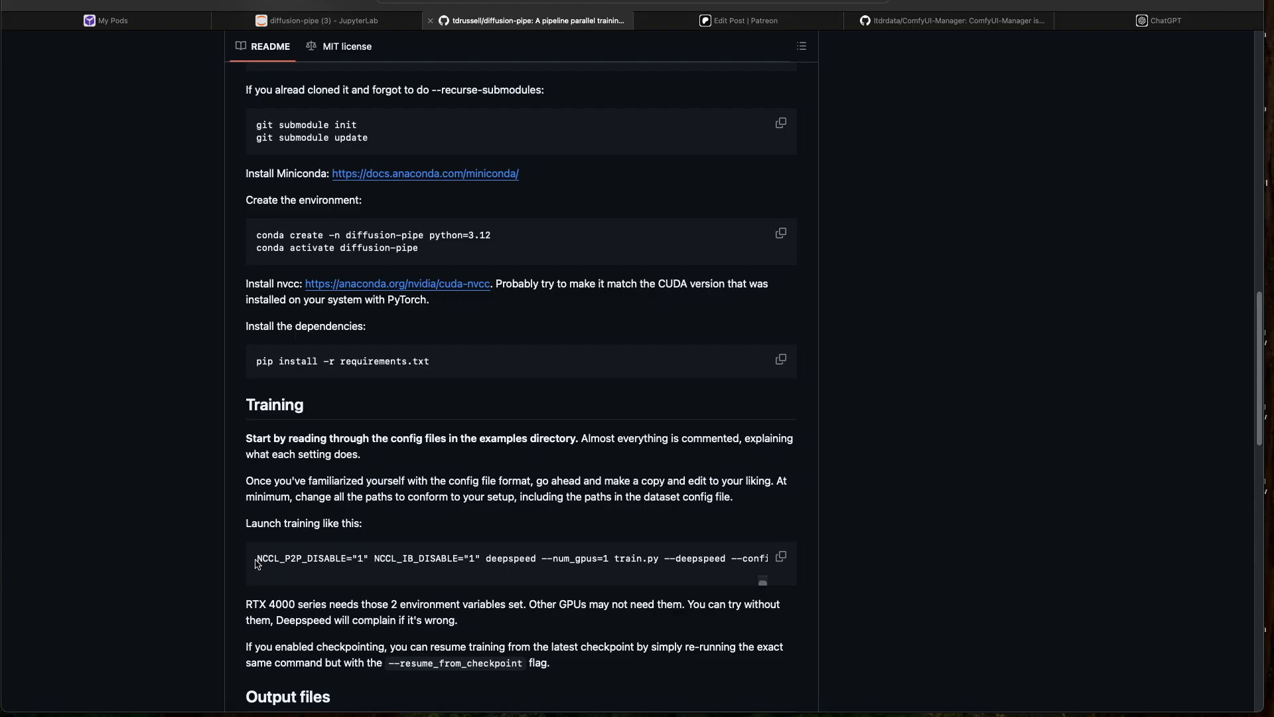
drag(258, 559, 747, 559)
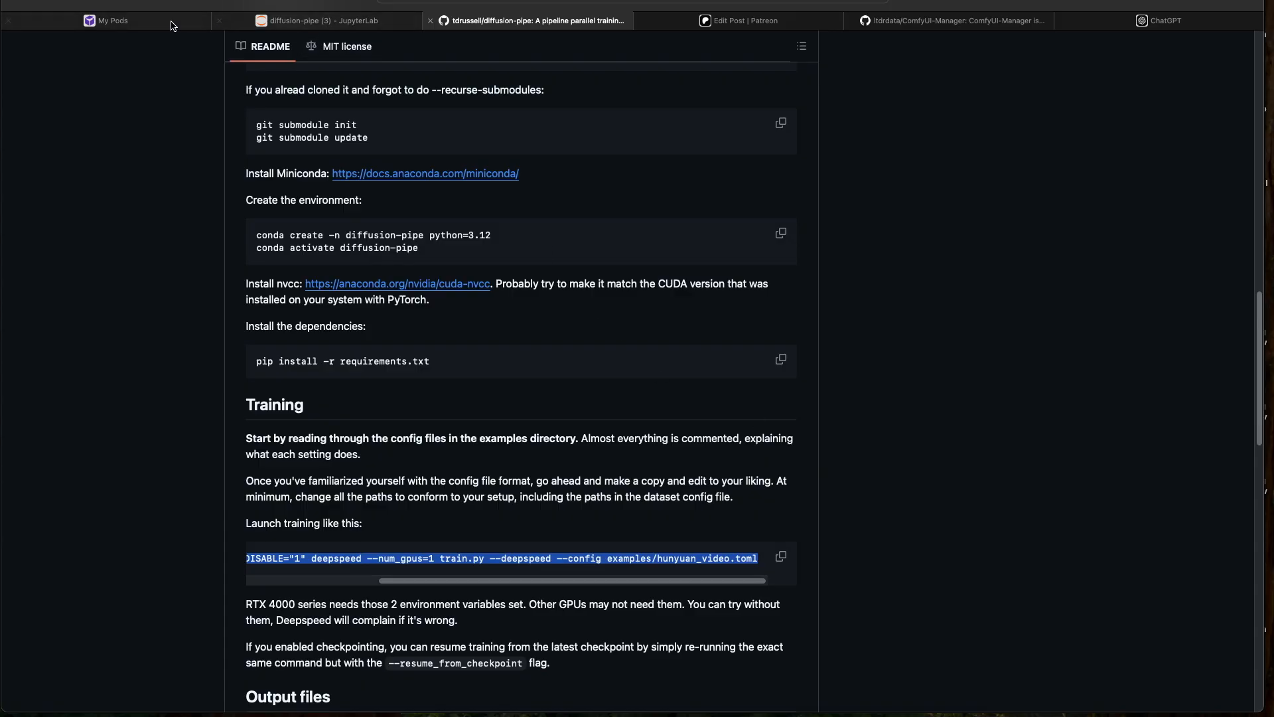
click(324, 20)
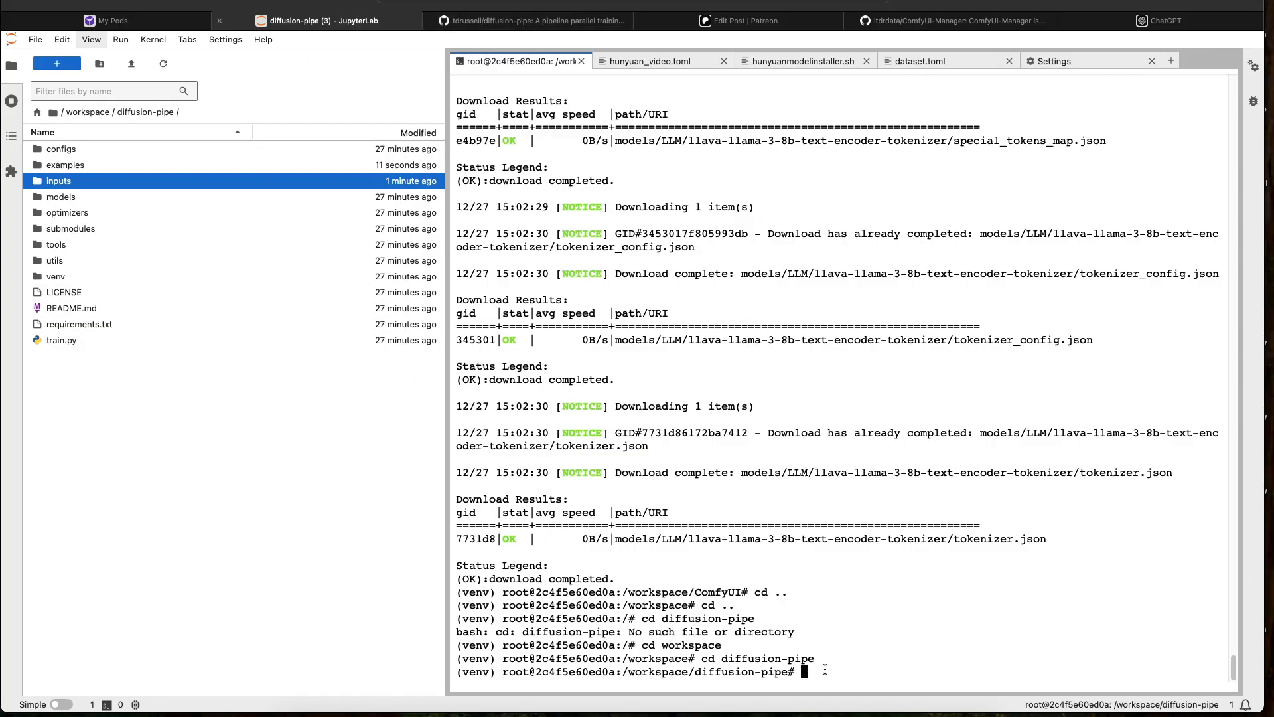
Paste the deepspeed training command at the diffusion-pipe prompt and open the examples folder to check its hunyuan_video.toml path
key(ctrl+v)
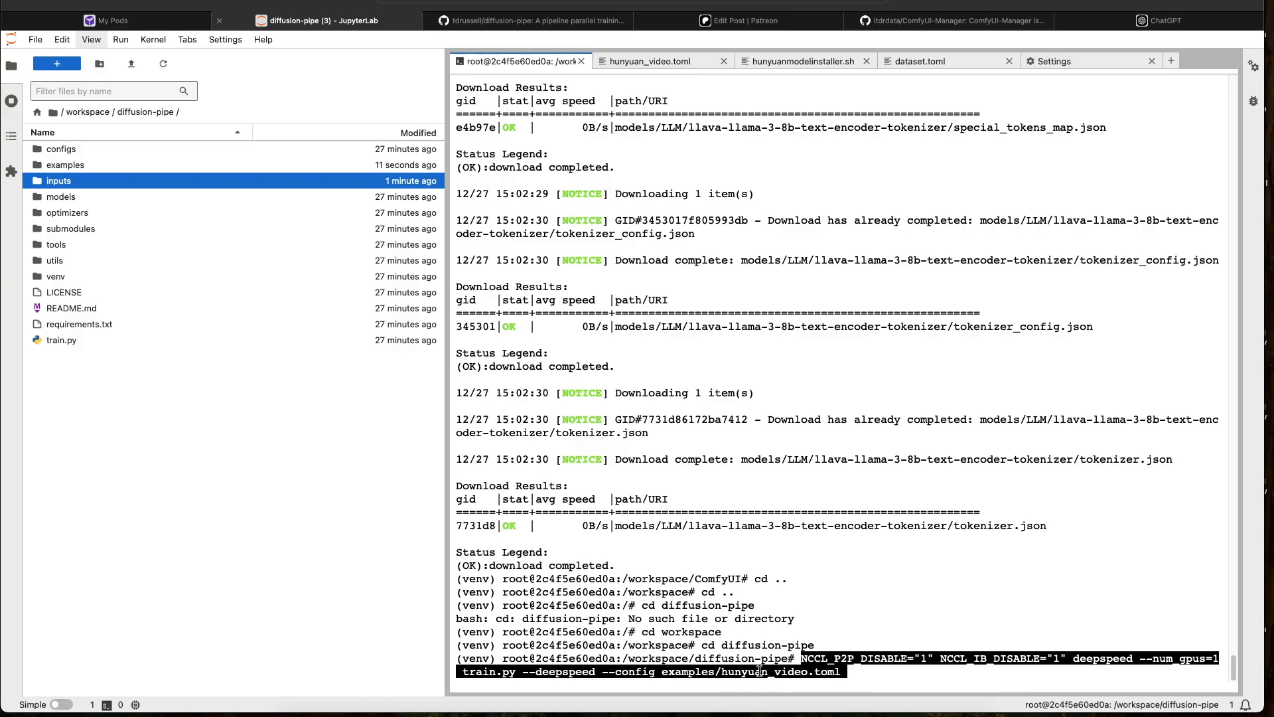
double_click(82, 165)
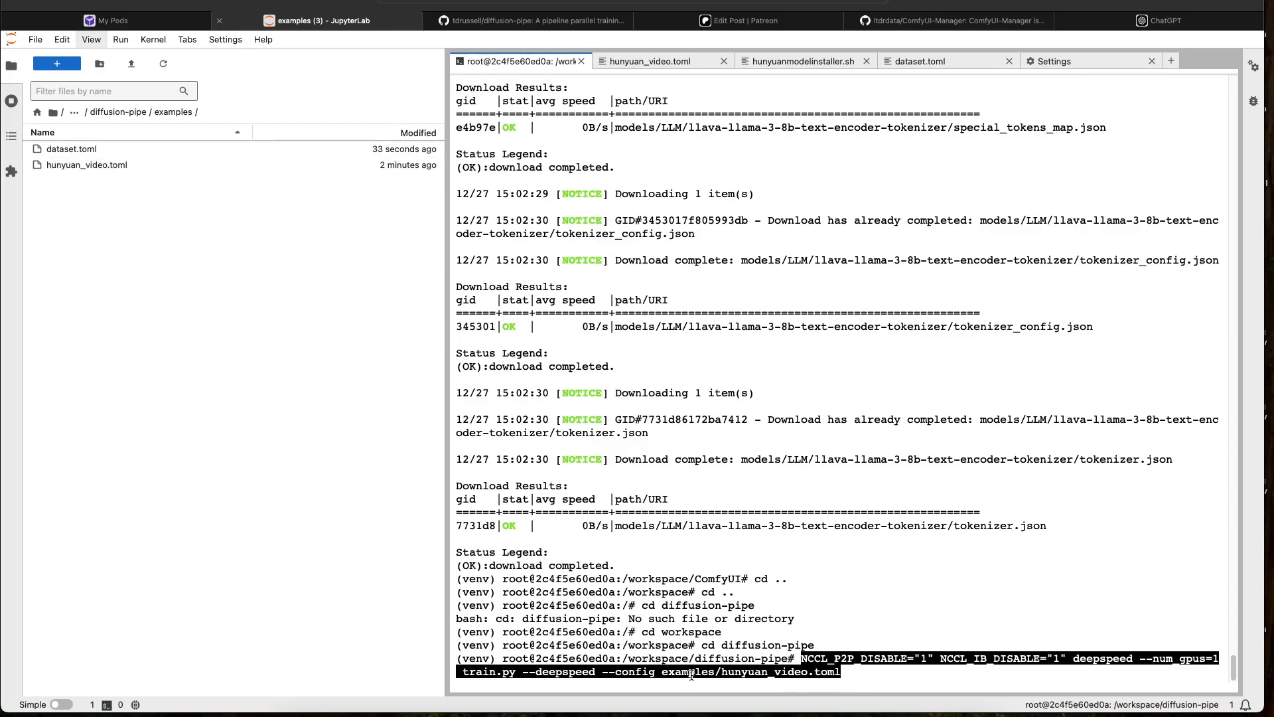
drag(662, 672, 841, 673)
click(844, 673)
drag(696, 658, 790, 660)
click(862, 673)
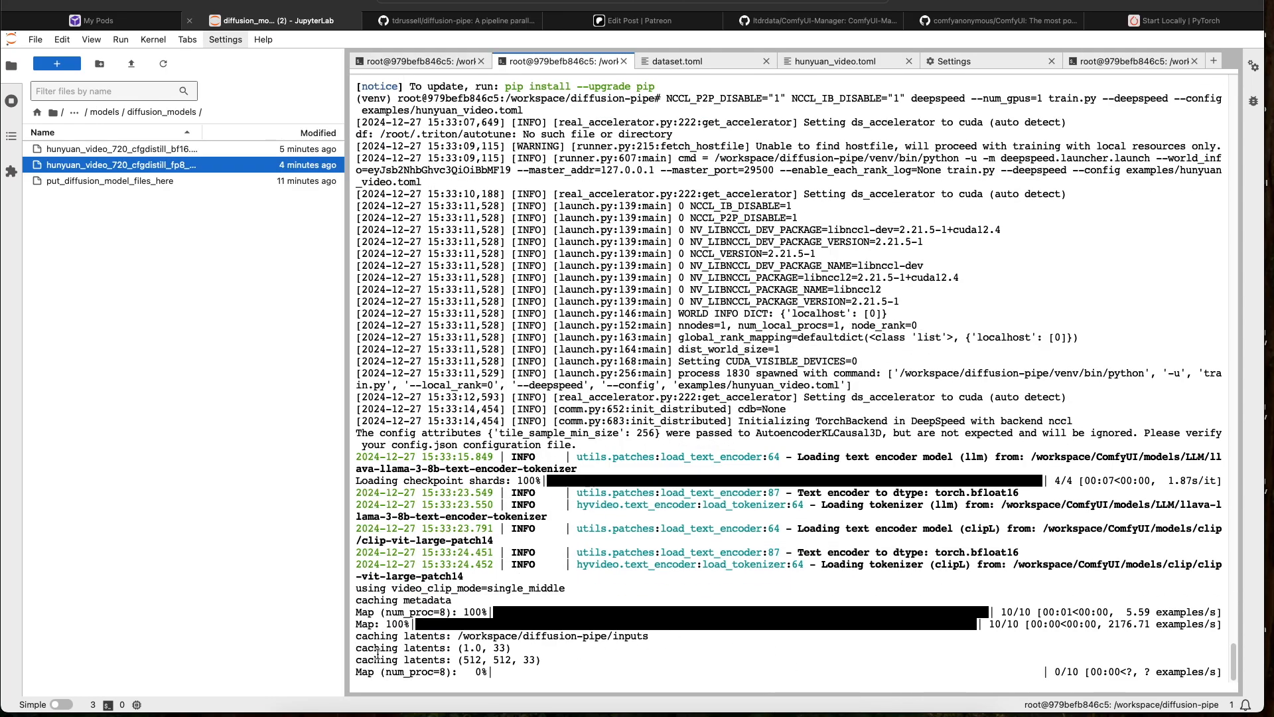
Browse to diffusion-pipe's inputs folder to view the training files while the latents are cached
click(104, 112)
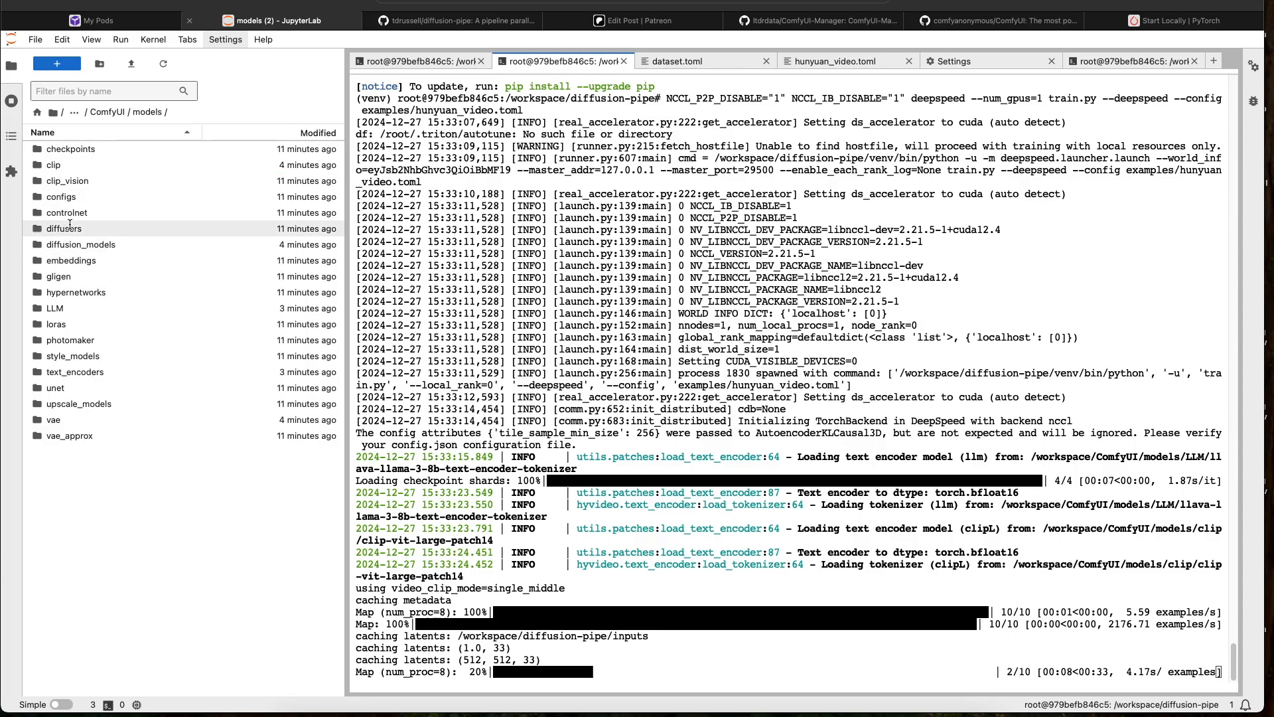
click(74, 111)
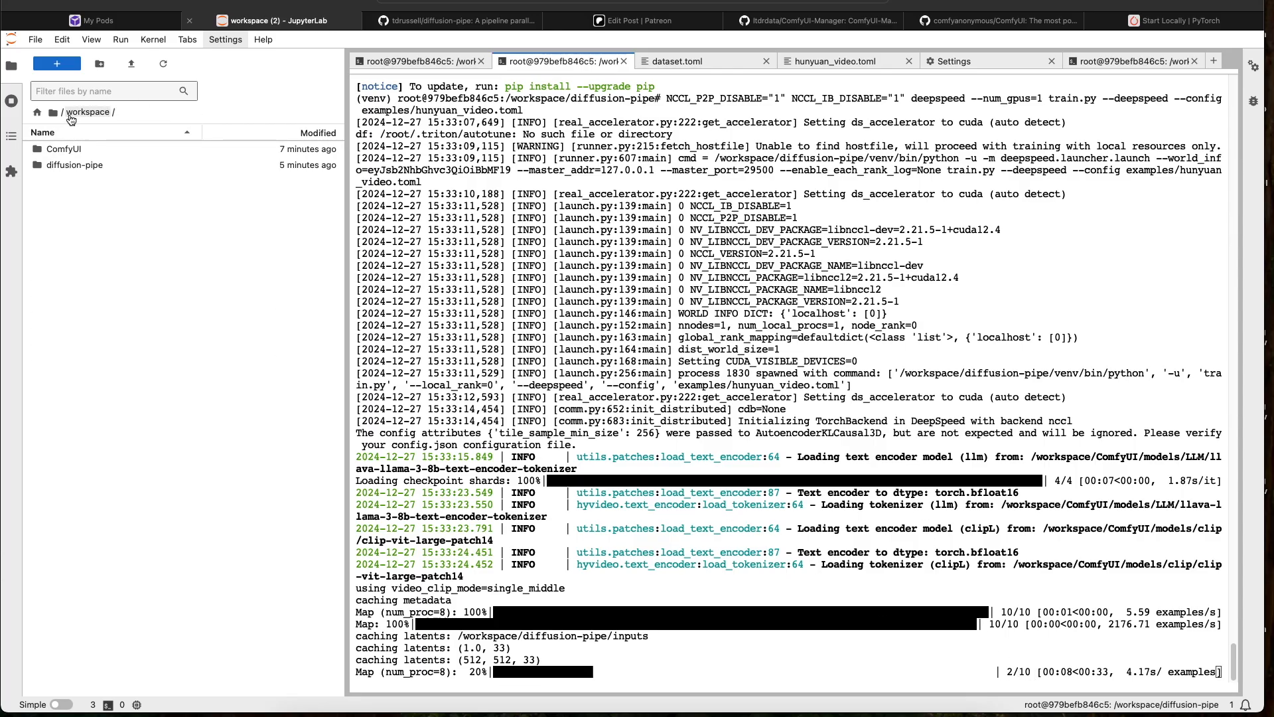
double_click(70, 166)
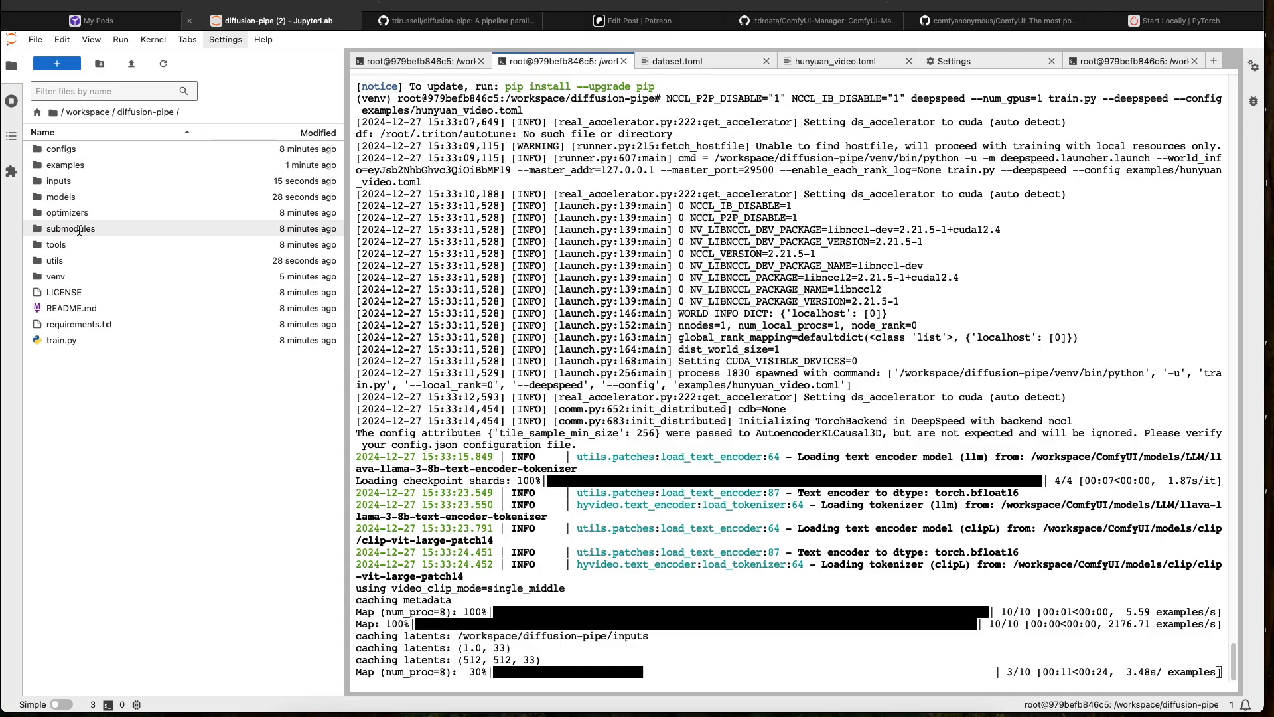
click(65, 177)
double_click(65, 178)
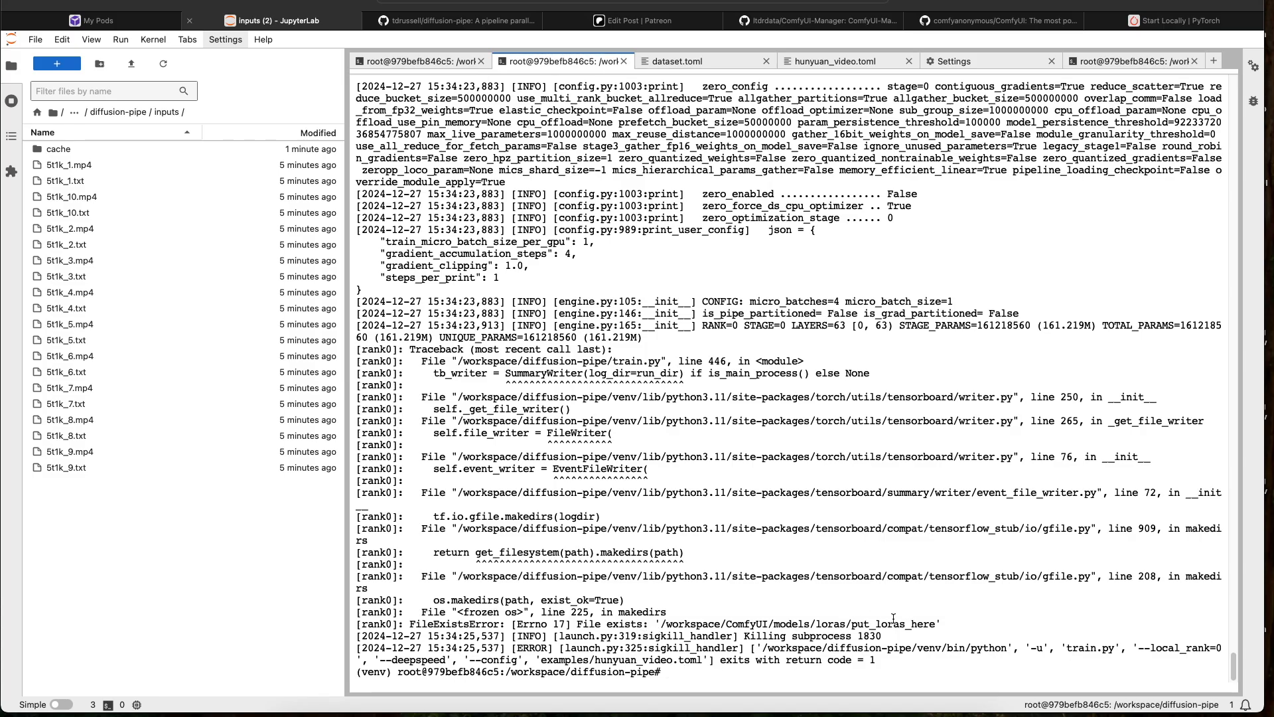
Permanently delete the put_loras_here file from the ComfyUI/models/loras folder
click(97, 112)
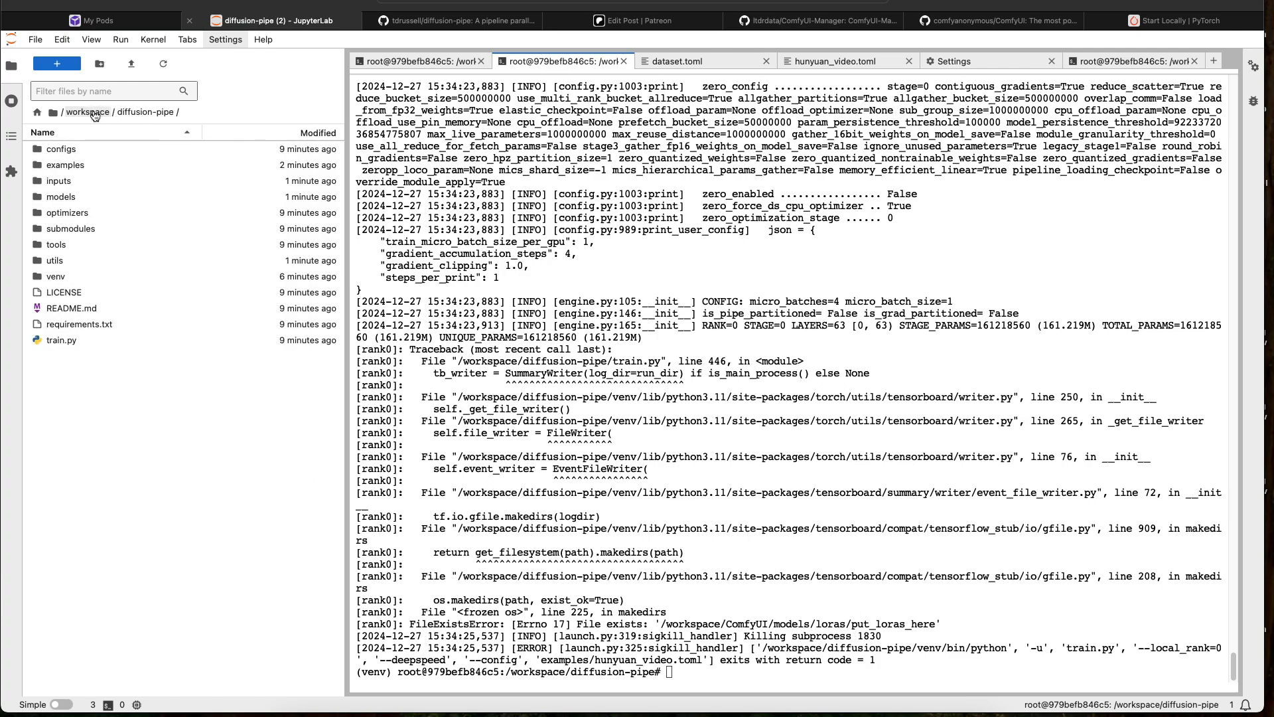
click(88, 111)
double_click(63, 149)
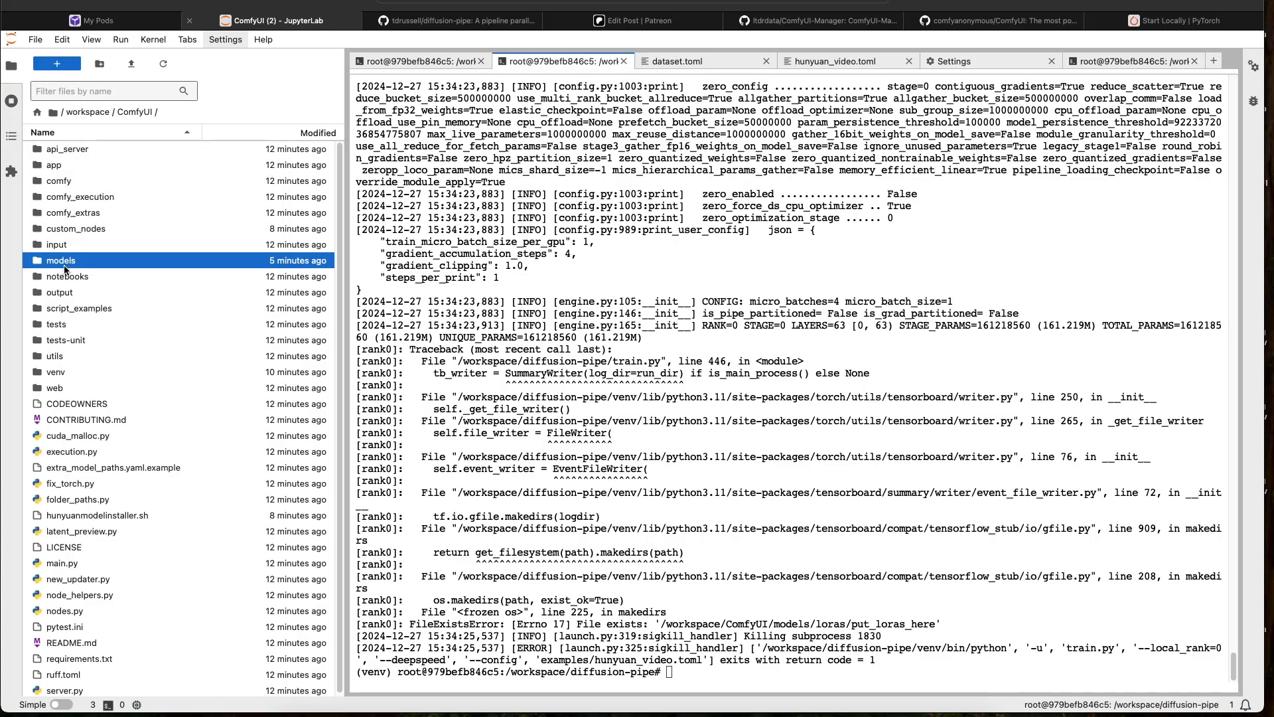
double_click(65, 260)
double_click(50, 324)
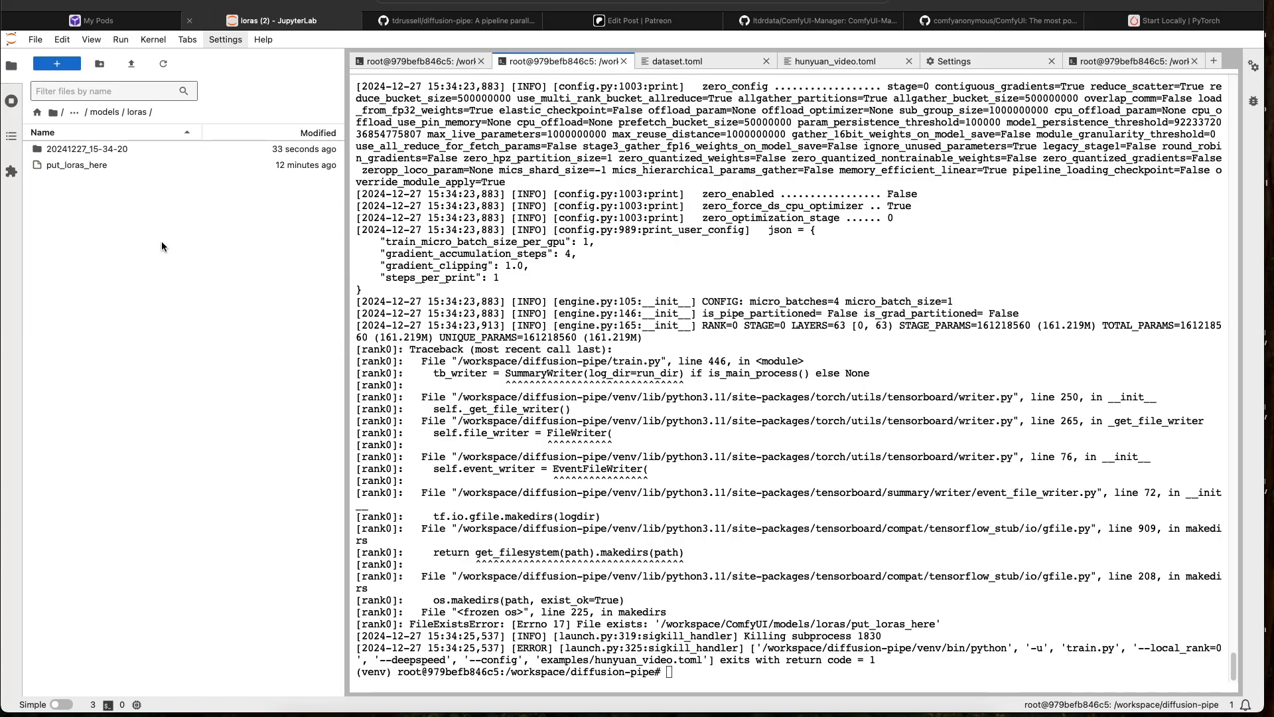
right_click(83, 166)
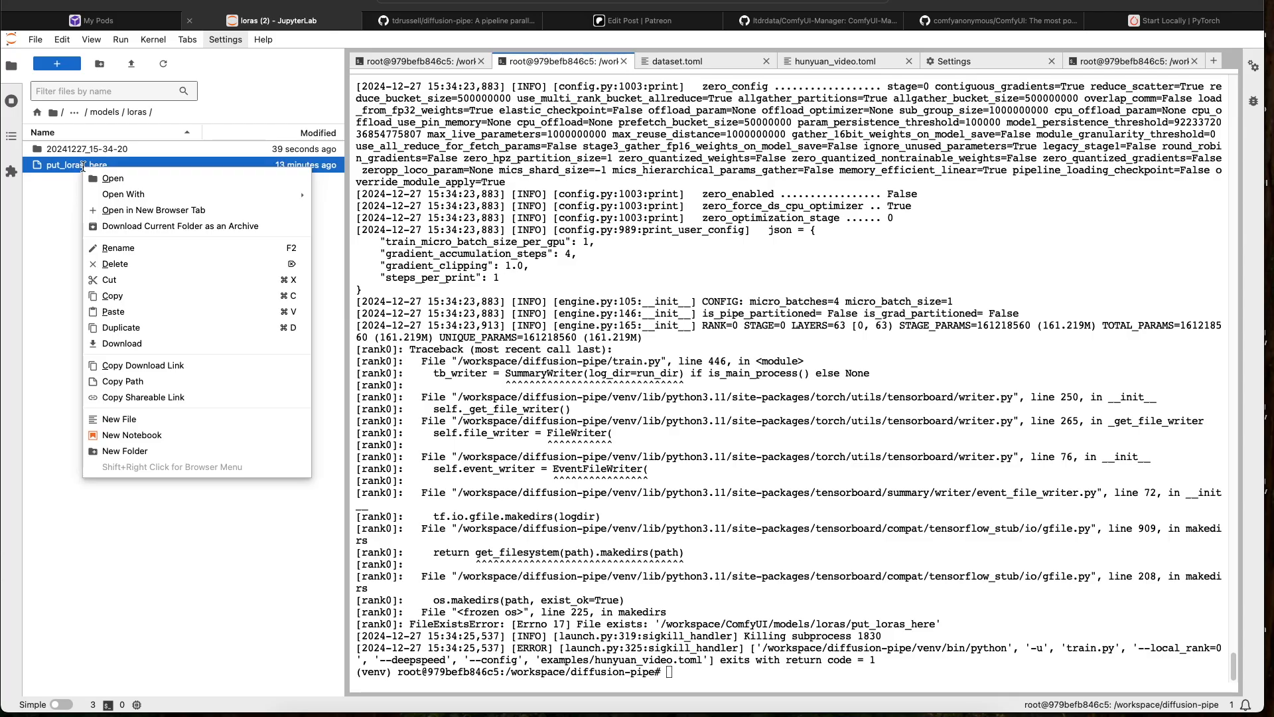
click(134, 263)
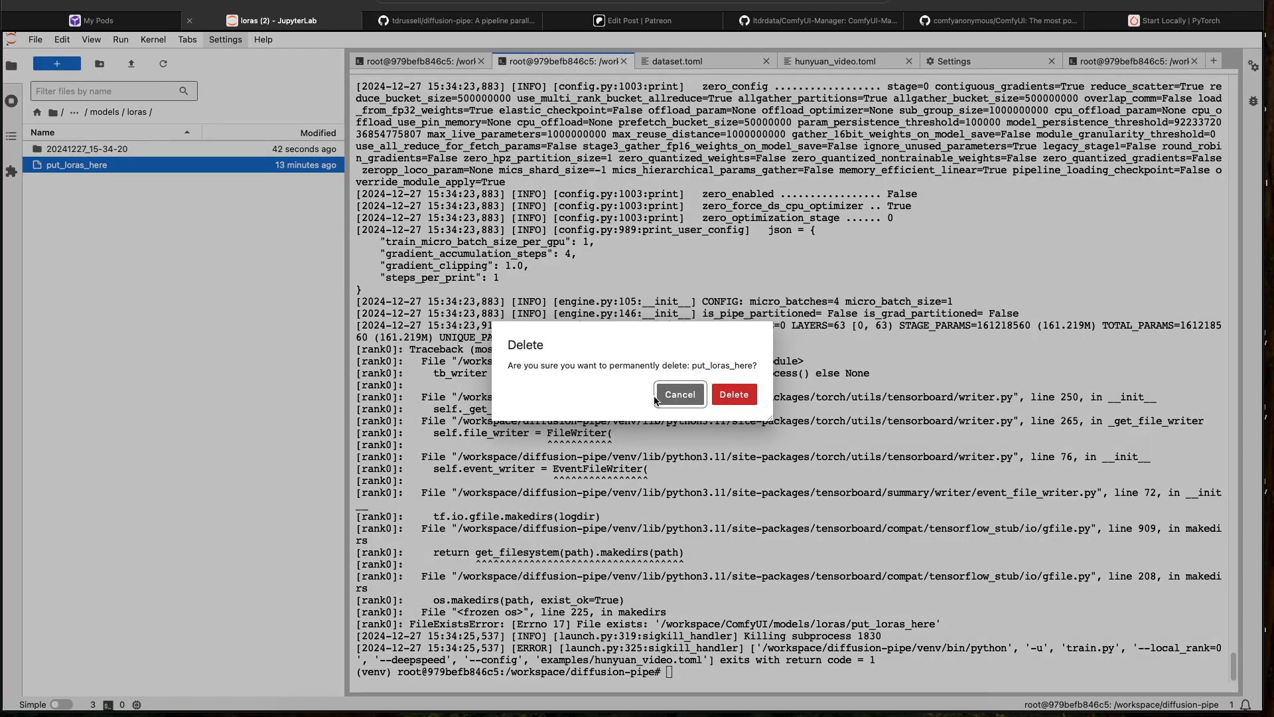
click(734, 395)
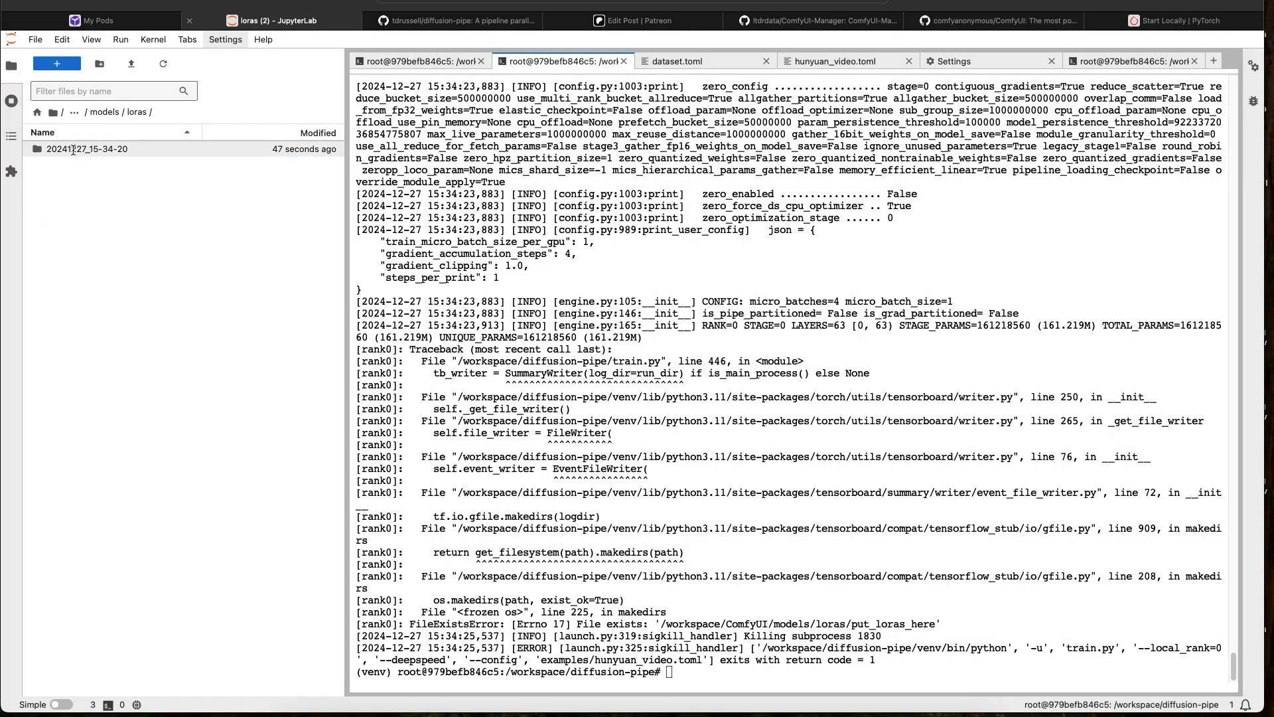
Recall the deepspeed launch command, check dataset.toml and hunyuan_video.toml, and run the training again
click(684, 673)
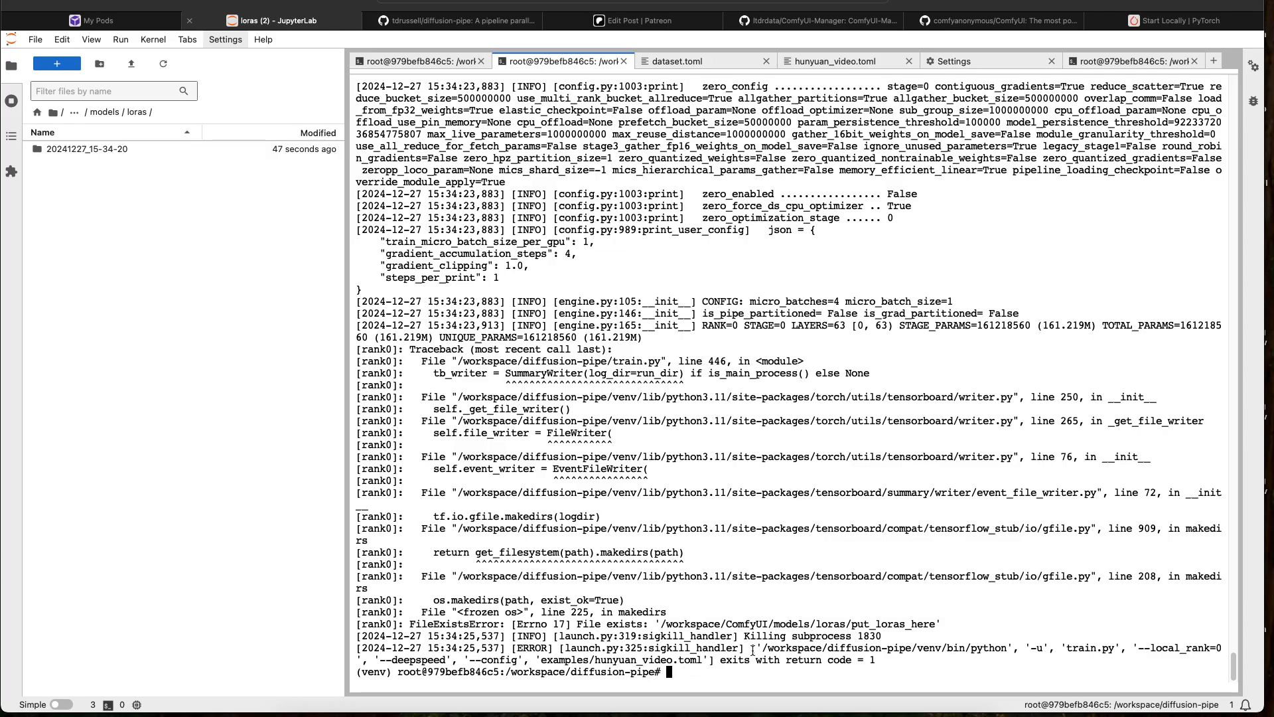
key(Up)
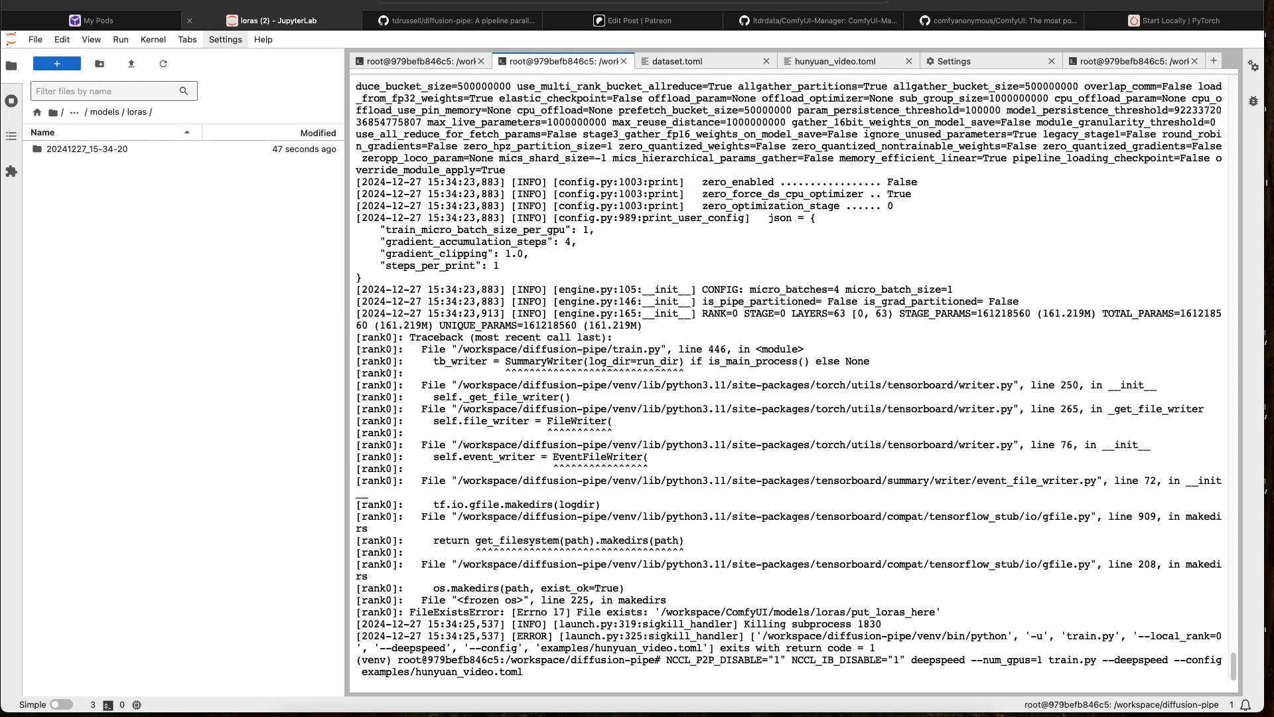
right_click(89, 184)
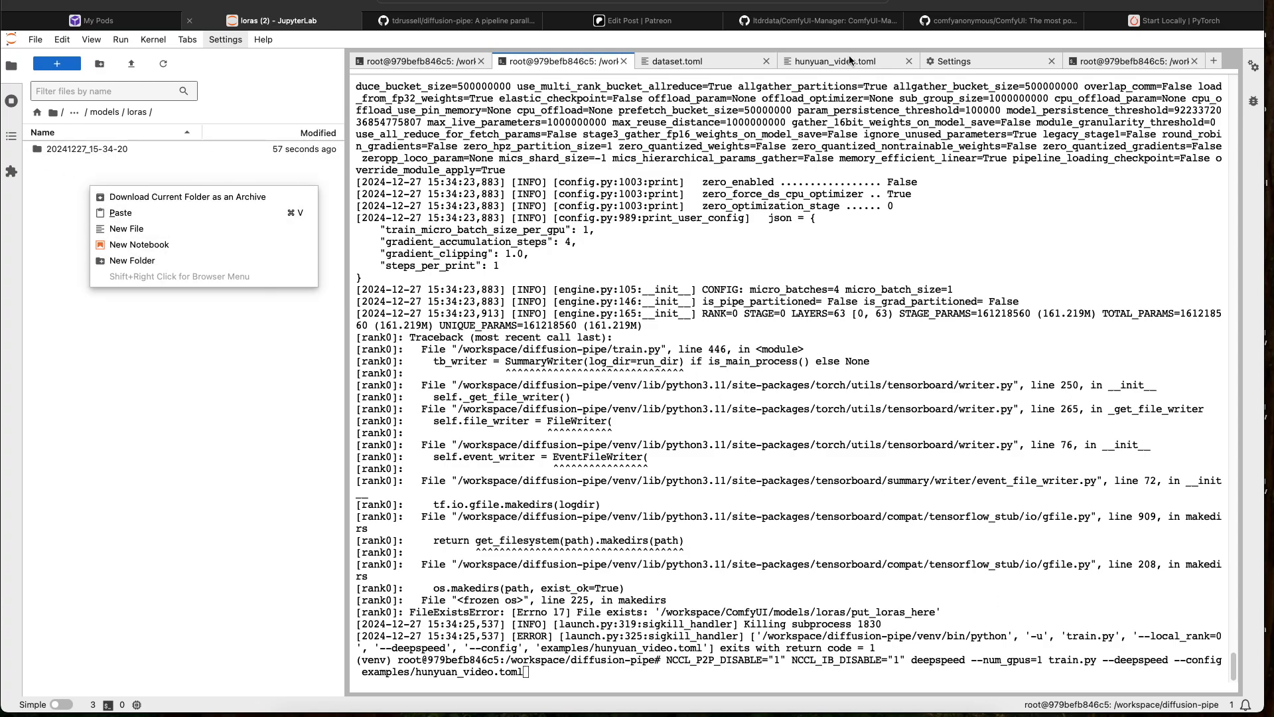
click(710, 58)
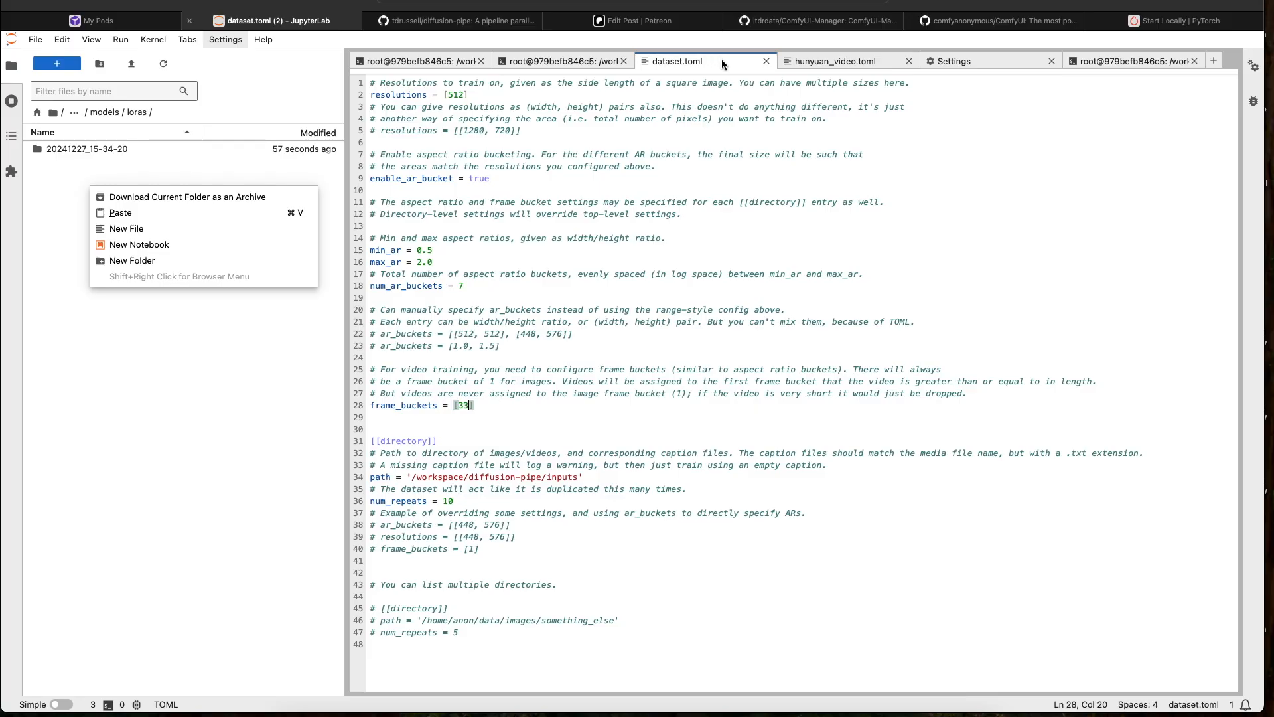
click(823, 66)
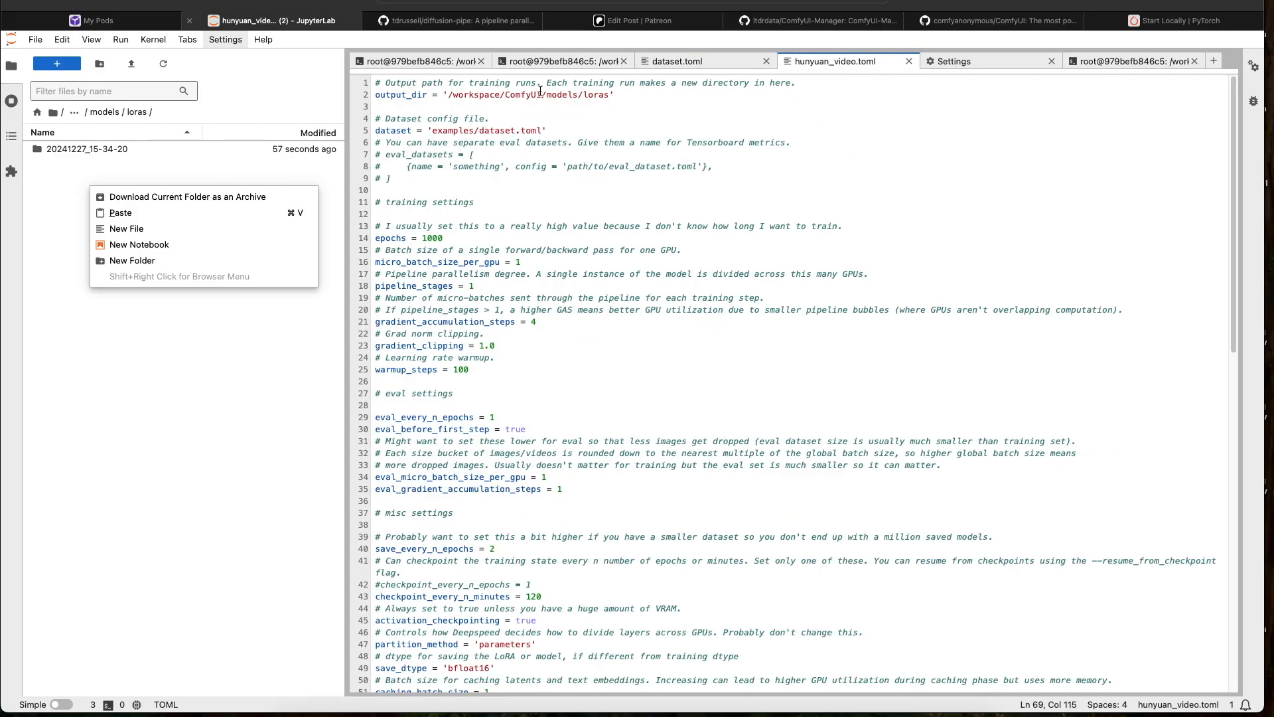
click(567, 66)
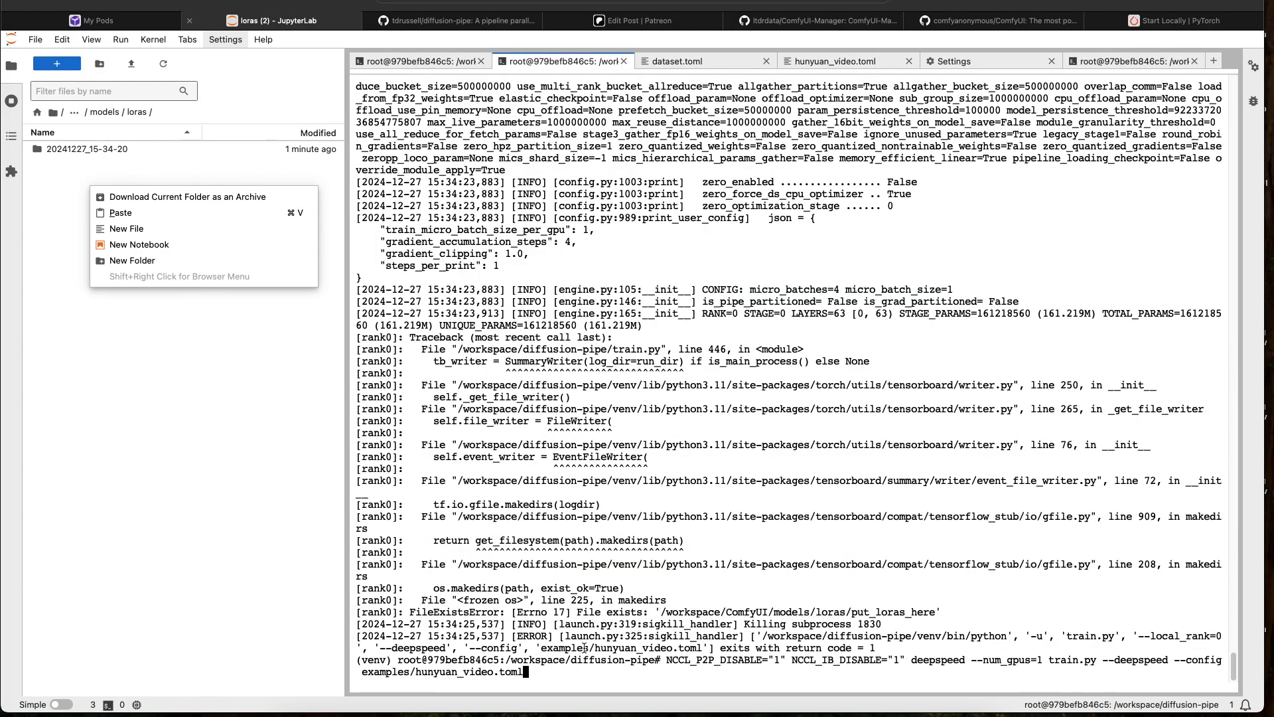
key(Return)
click(138, 475)
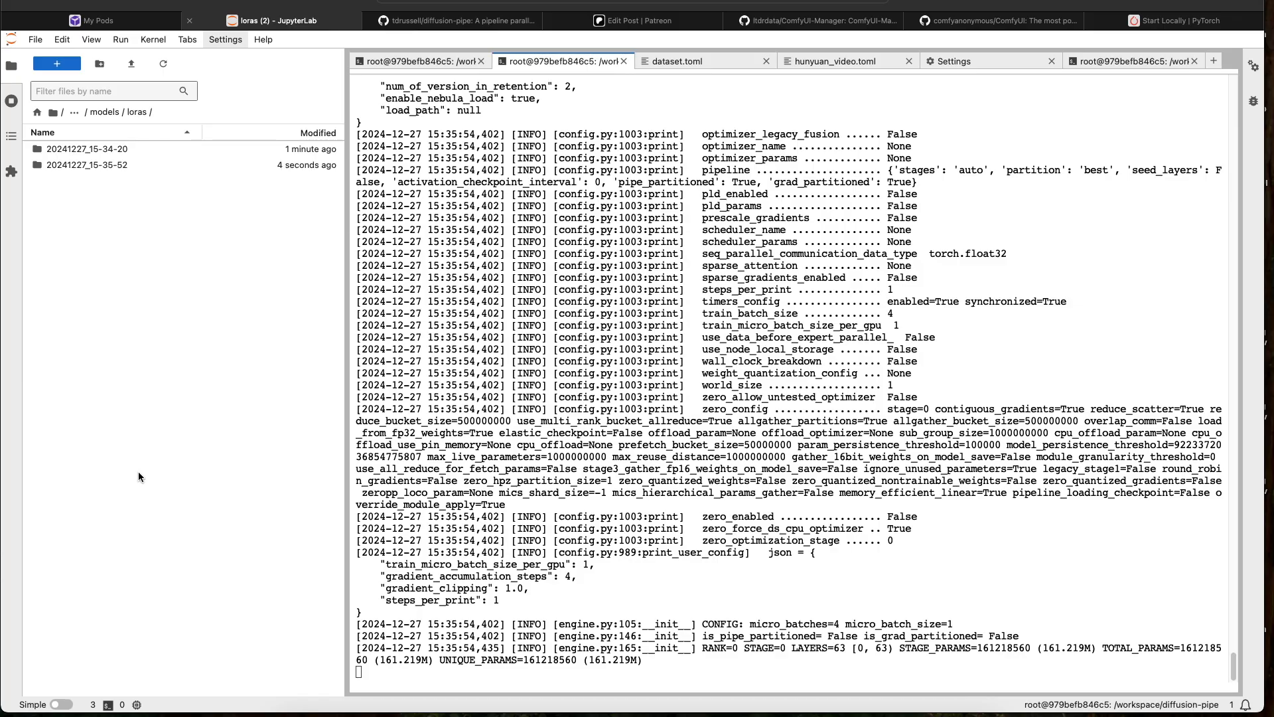
Glance at hunyuan_video.toml, return to the training terminal and examine the step 1 loss and iteration time line
click(835, 61)
click(564, 61)
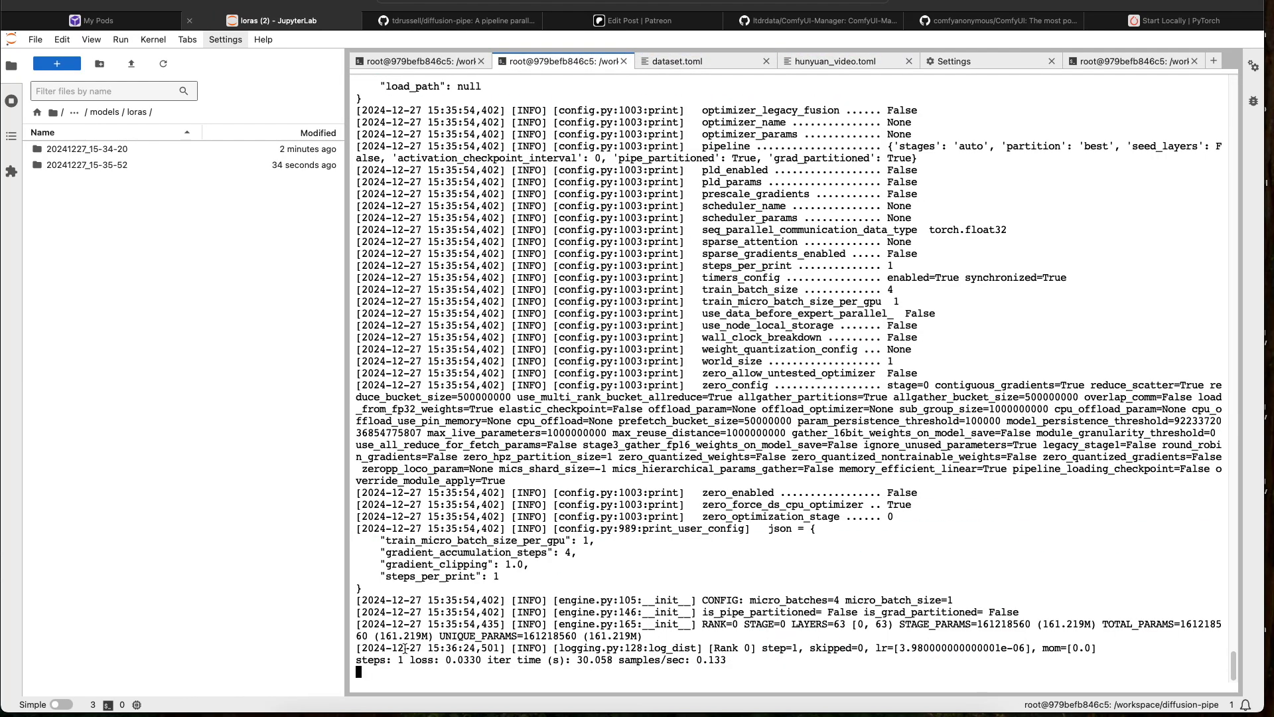
drag(755, 660, 357, 661)
click(611, 663)
drag(751, 665, 352, 661)
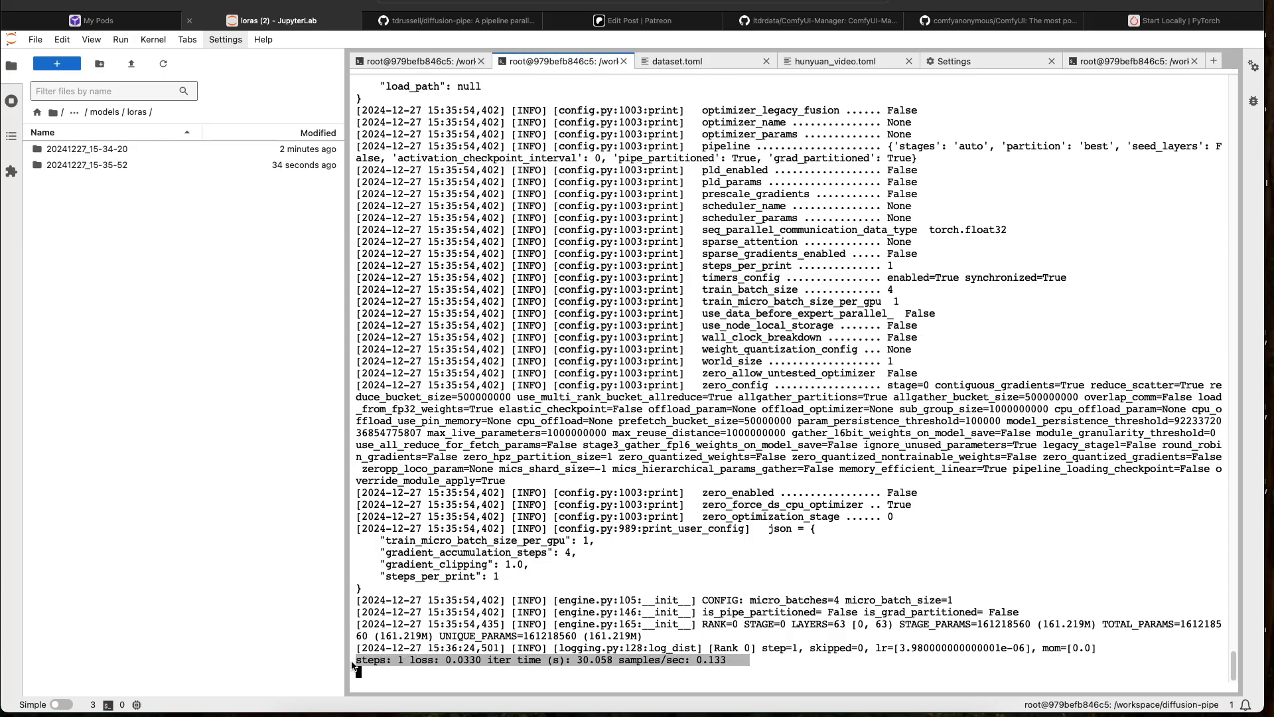
Switch to the Calculator app and move its window over the middle of the terminal
key(super+space)
text(calculator)
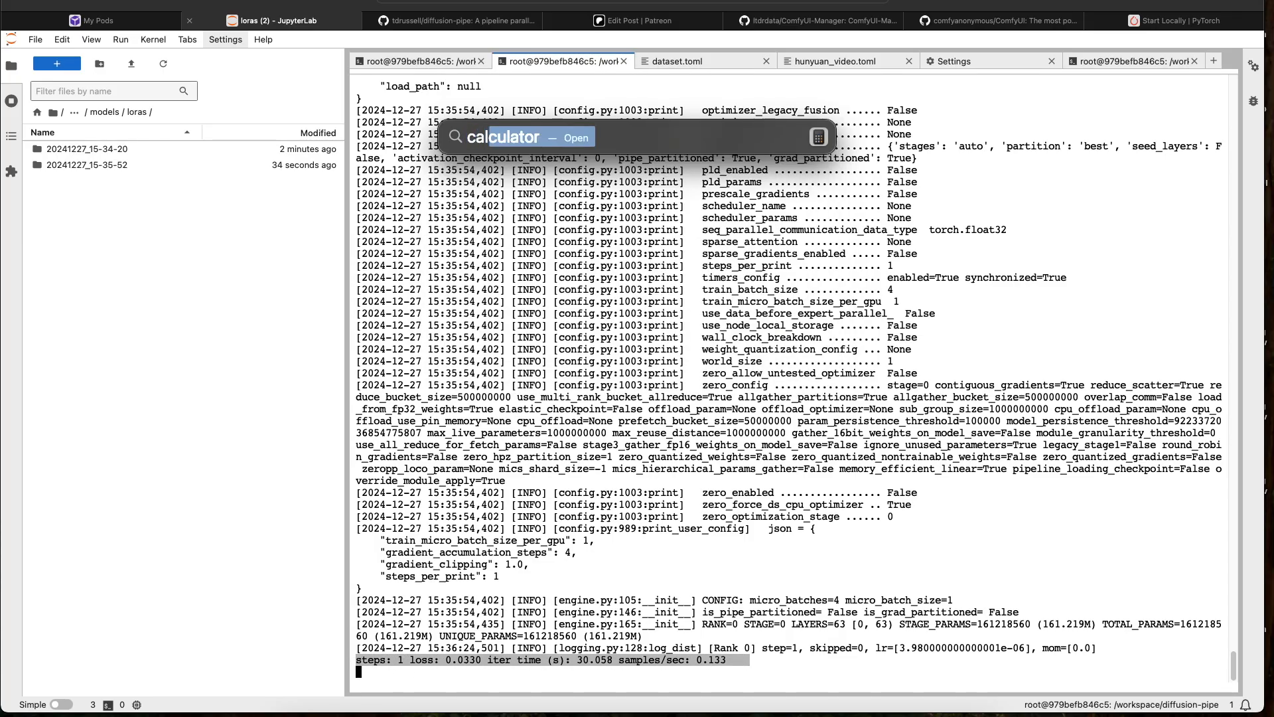
key(Return)
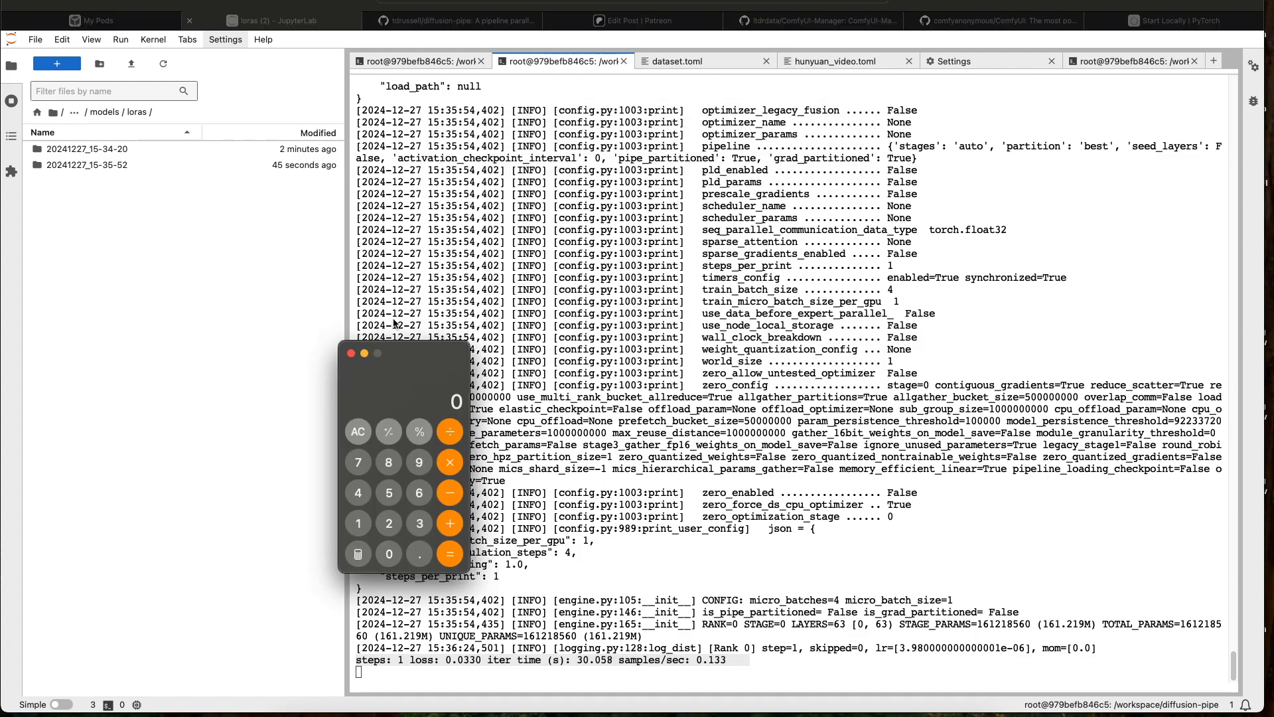
drag(420, 352, 614, 223)
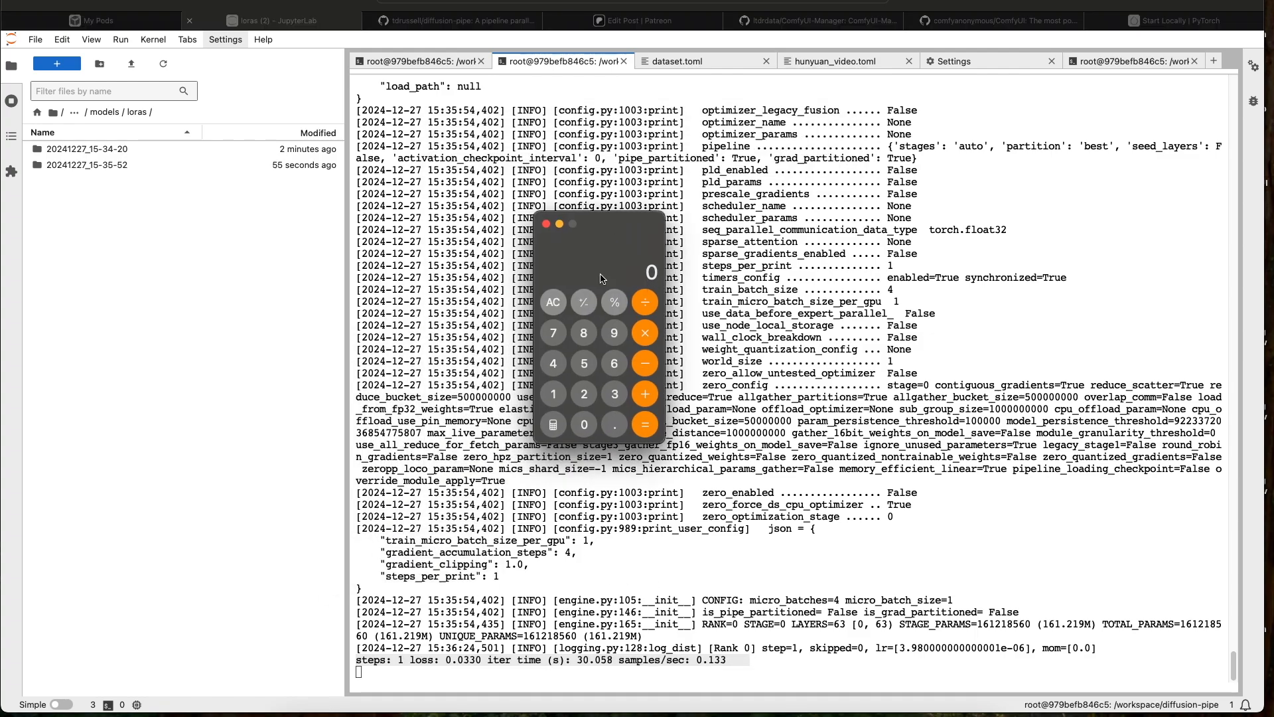
Estimate the training hours by multiplying 2000 by 0.5 and dividing the result by 60
key(2)
key(0)
key(0)
key(0)
key(asterisk)
key(0)
key(period)
key(5)
key(Return)
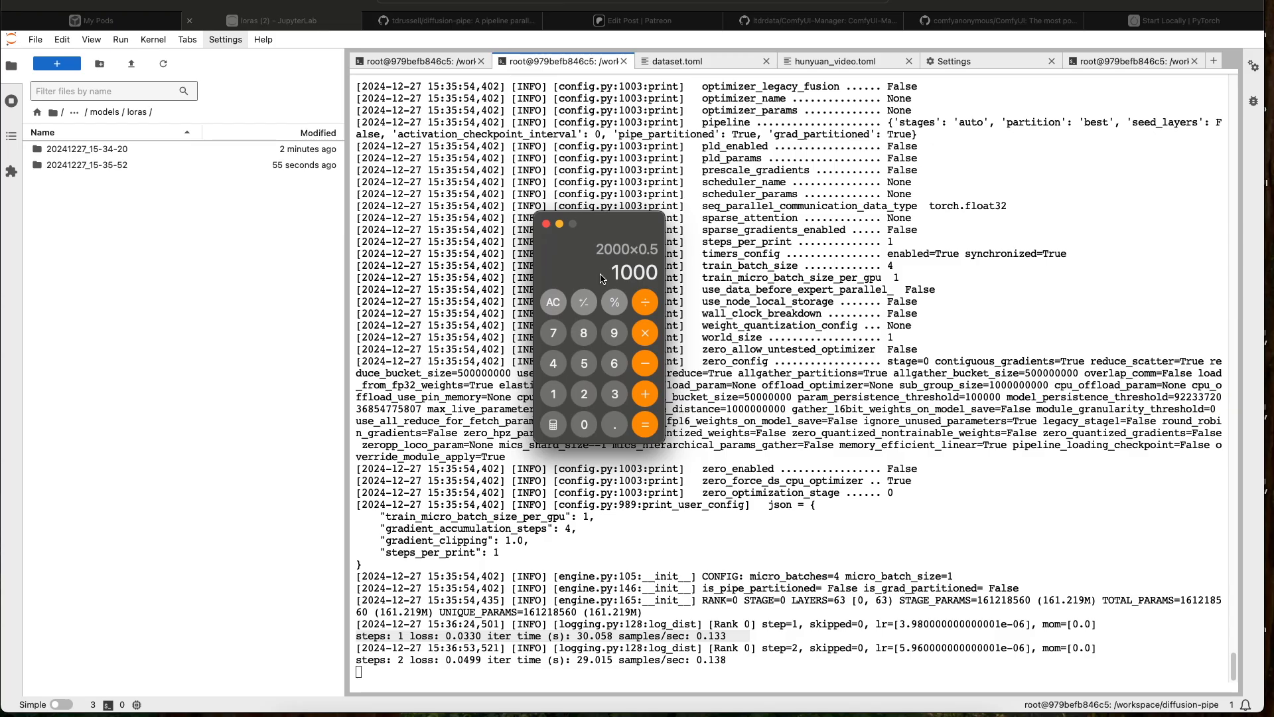
key(slash)
key(6)
key(0)
key(Return)
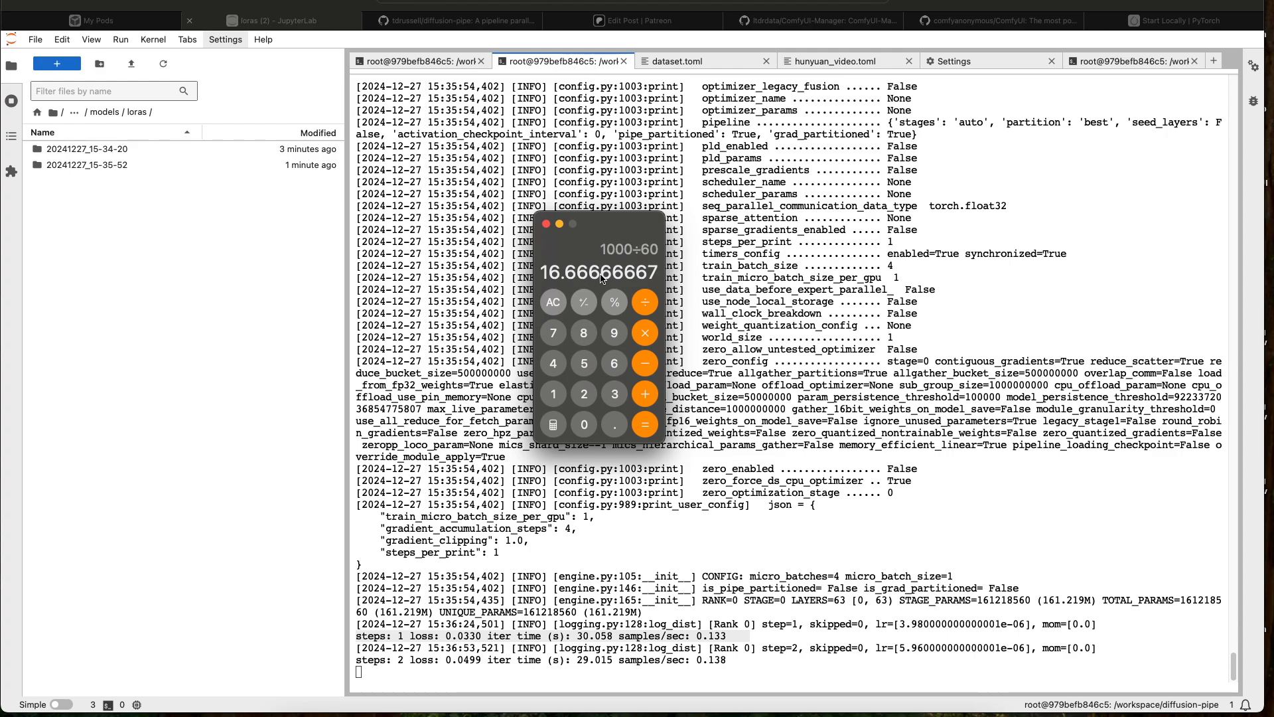
click(532, 332)
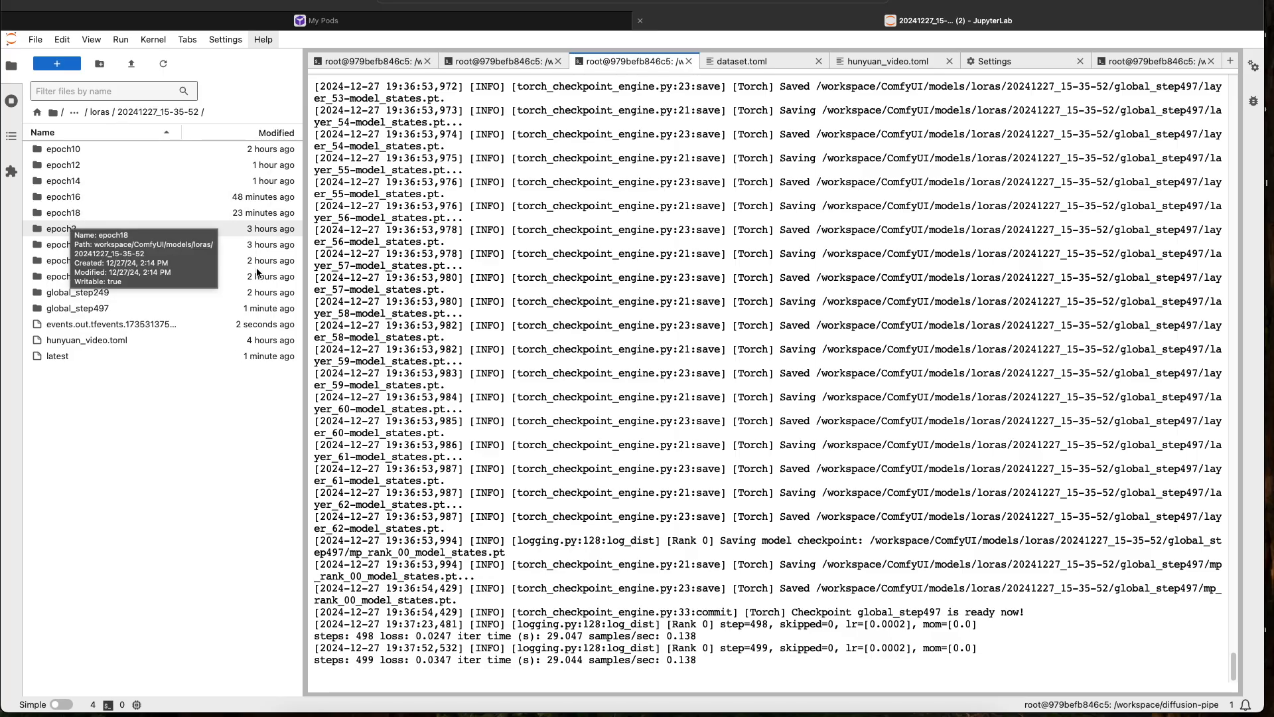
Close dataset.toml and hunyuan_video.toml, and switch to the terminal holding the earlier TensorBoard commands
scroll(485, 304, up, 1)
scroll(487, 304, down, 1)
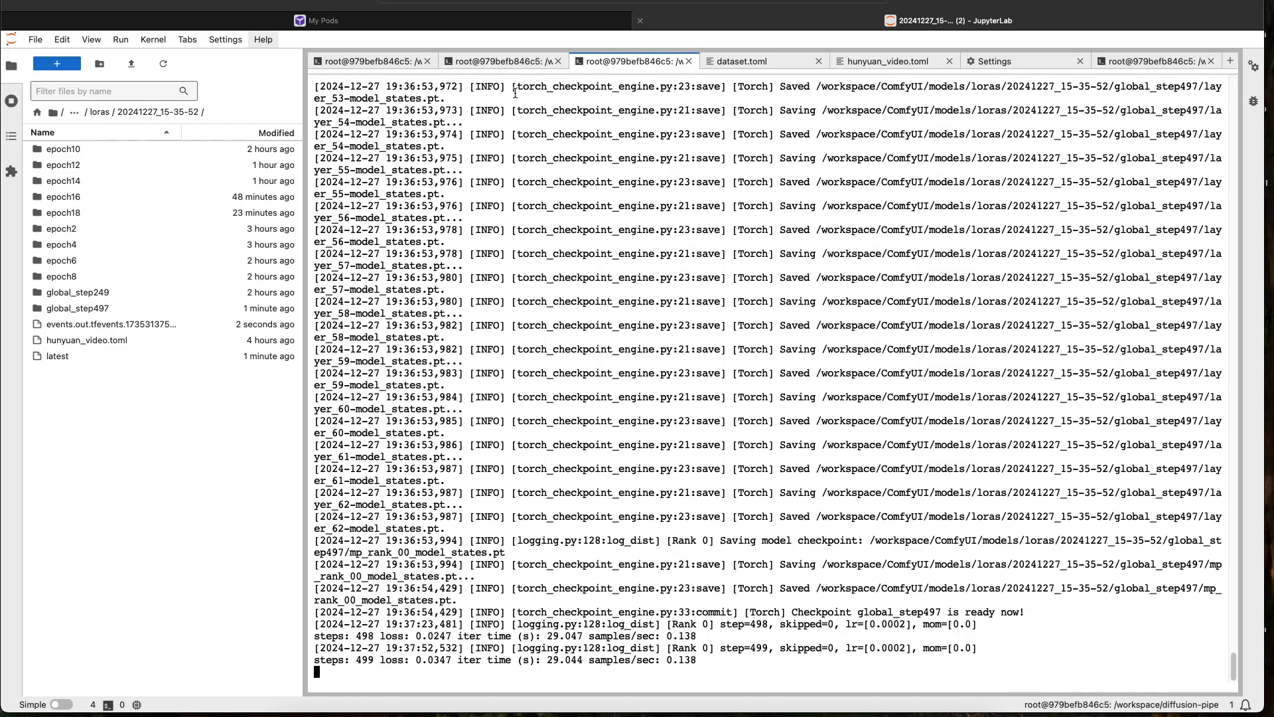
click(819, 61)
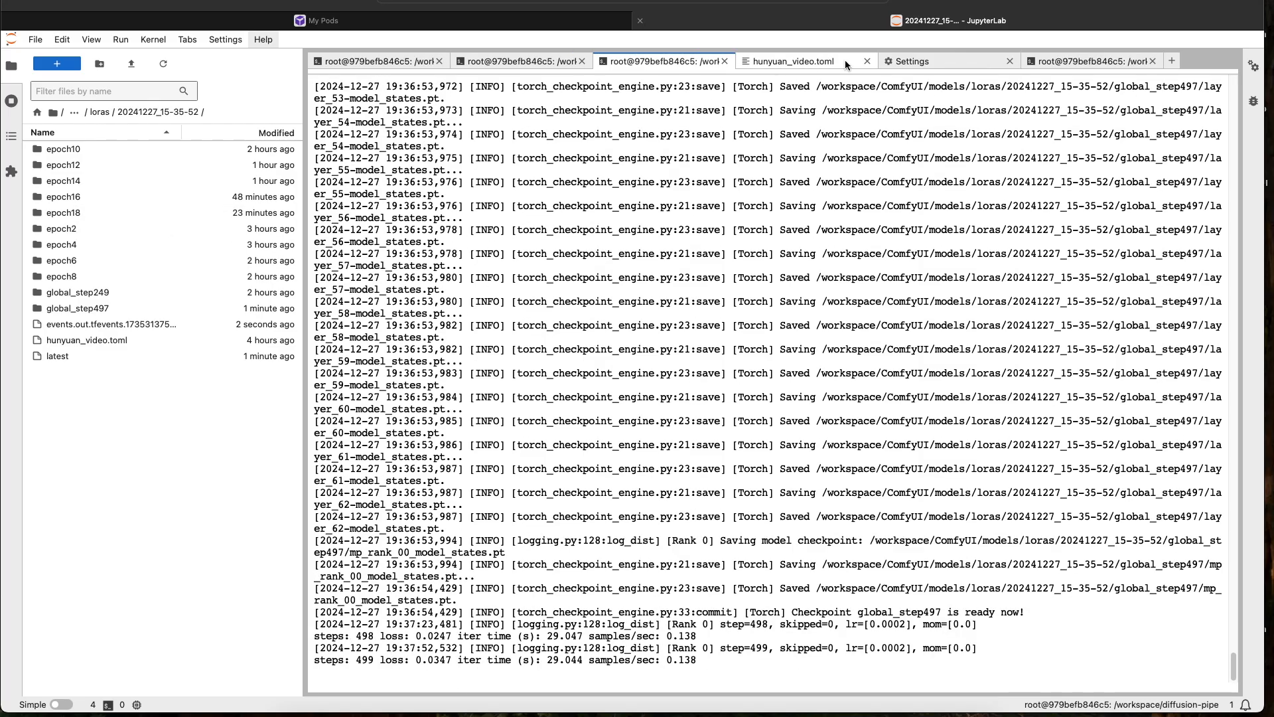
click(866, 61)
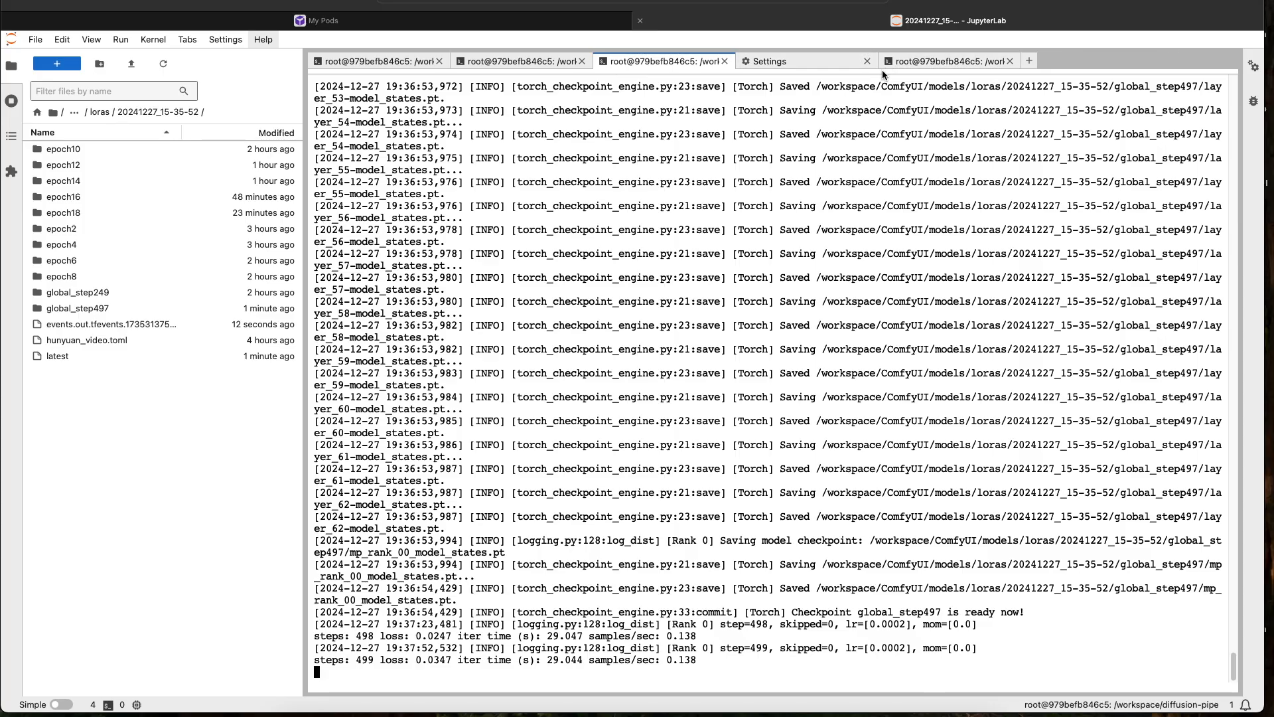
click(394, 61)
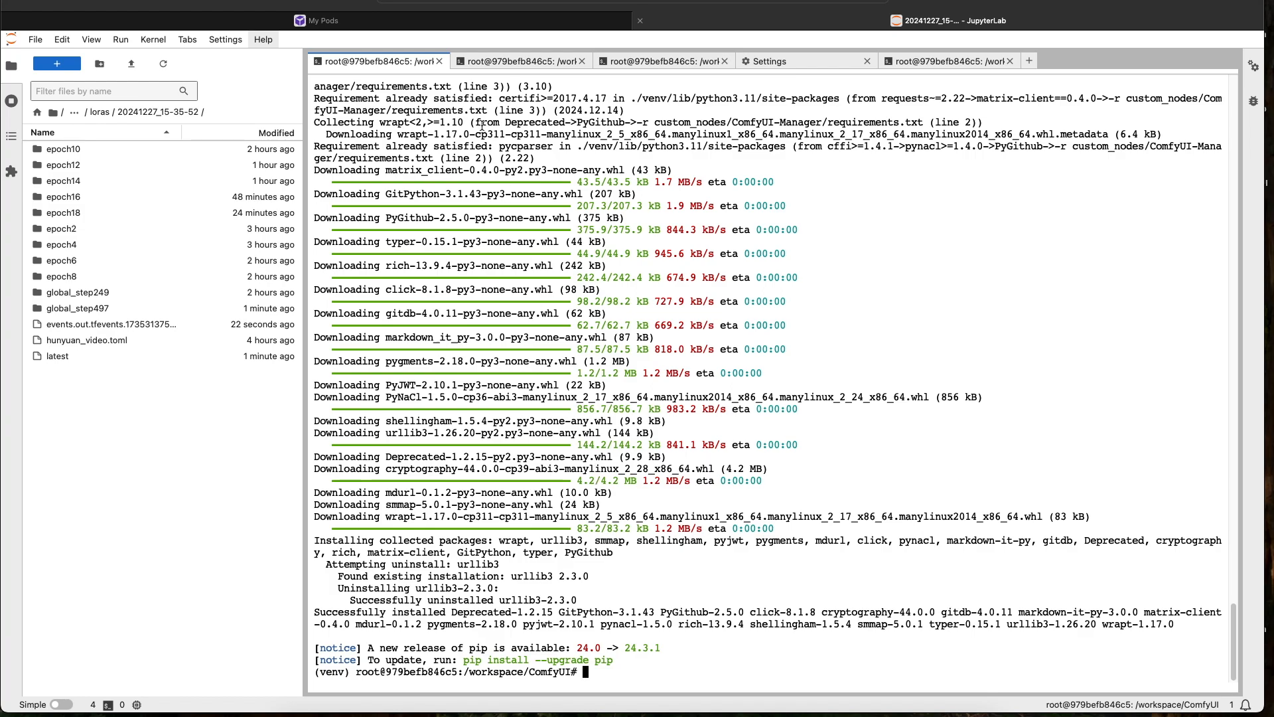
click(508, 61)
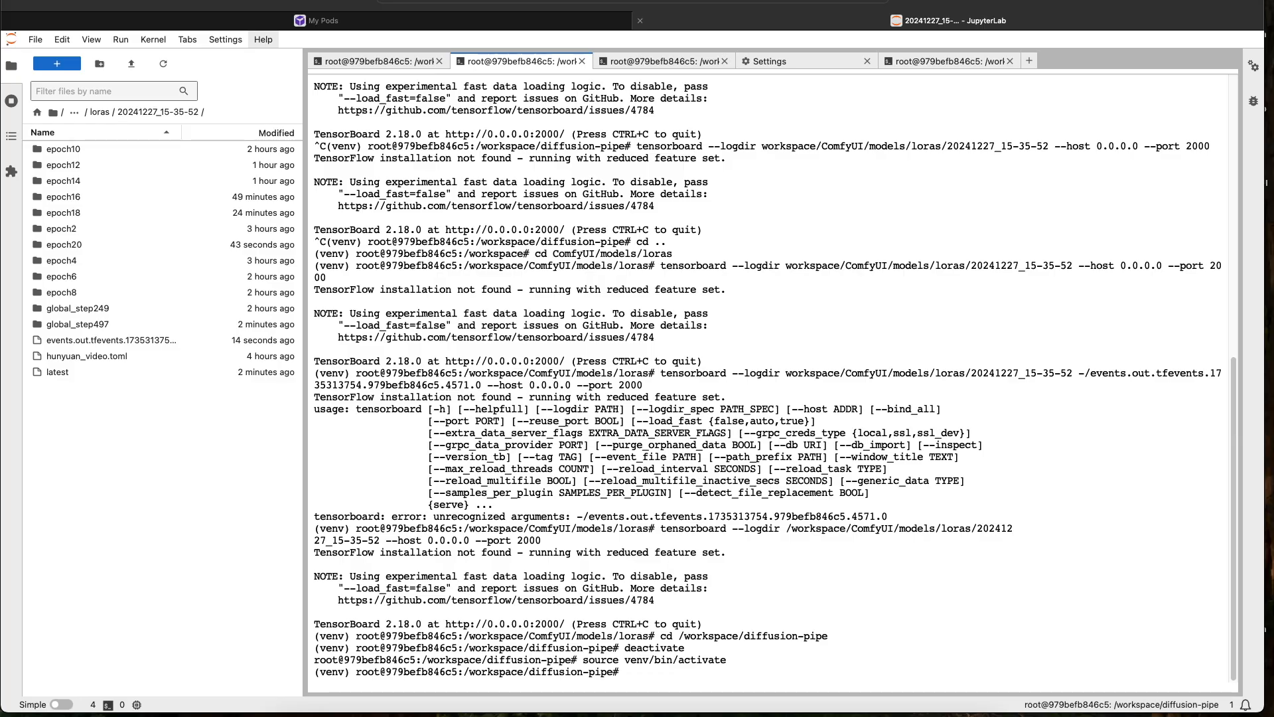
Browse from ComfyUI's models folder back into loras/20241227_15-35-52 and inspect the details of the events.out.tfevents file
click(75, 117)
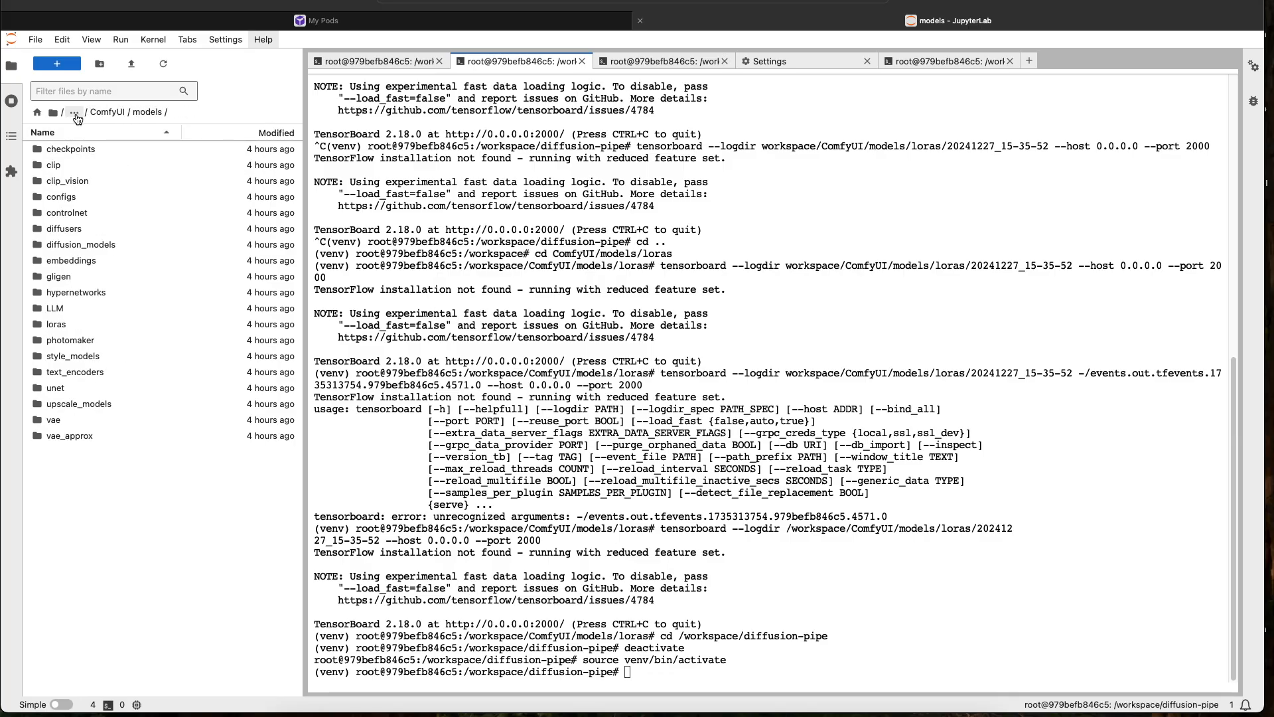
click(113, 116)
double_click(67, 260)
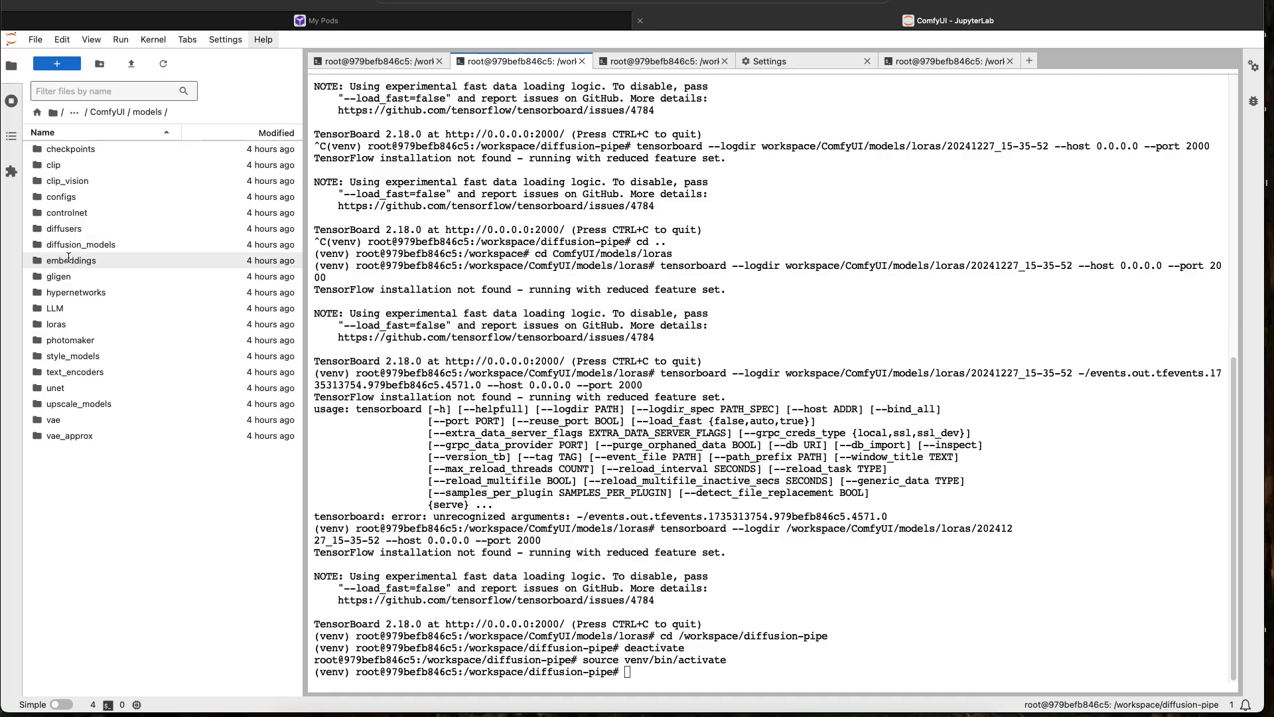
double_click(60, 324)
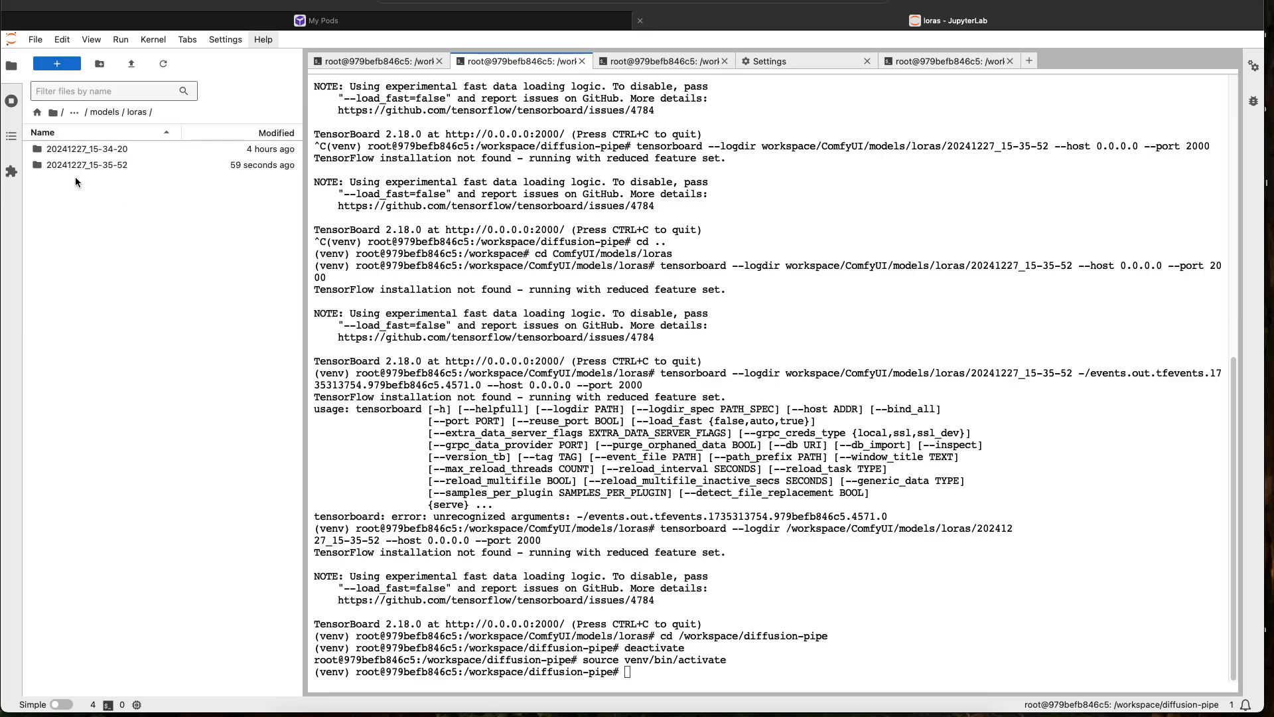
double_click(81, 164)
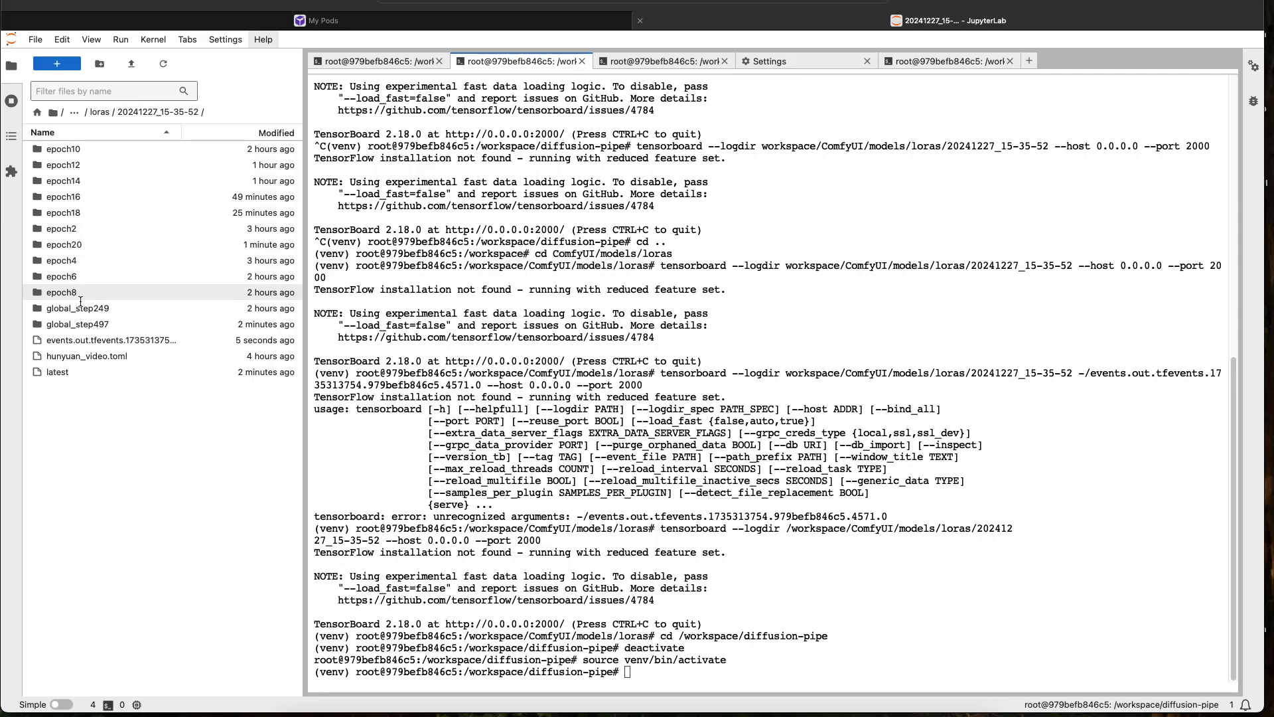
mouse_move(108, 343)
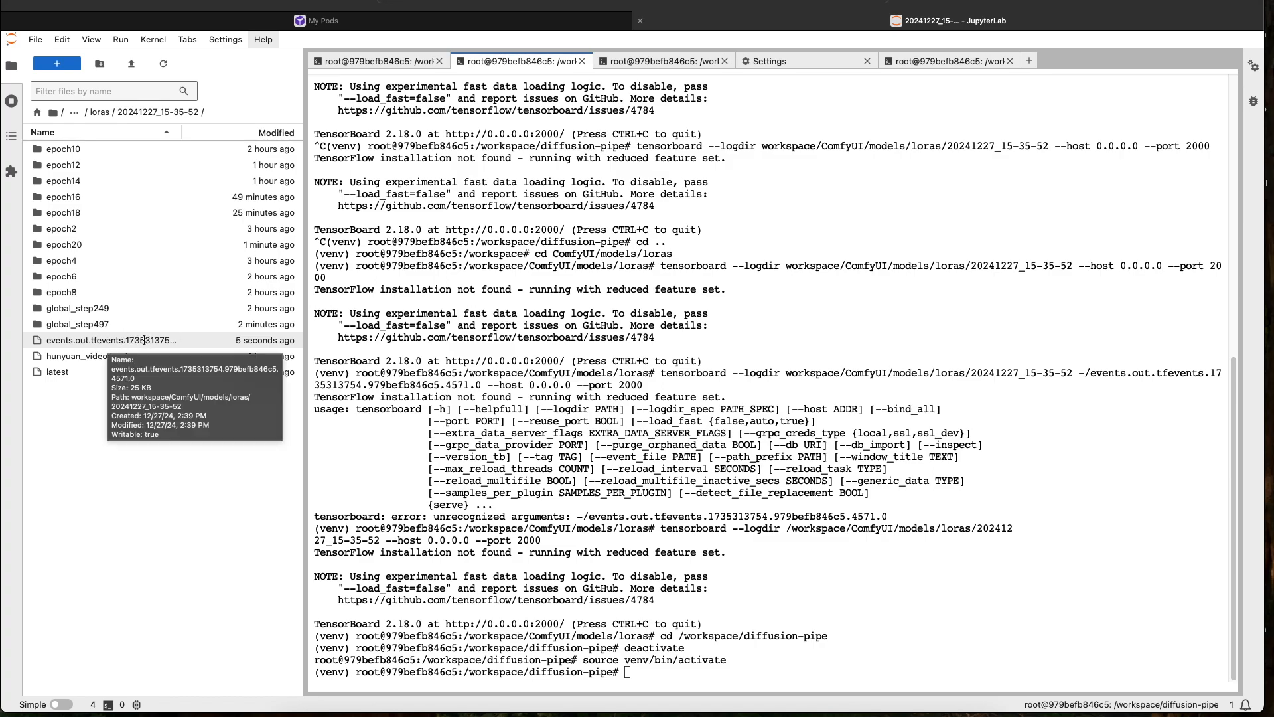
Return to the loras folder and copy the path of the 20241227_15-35-52 run folder
click(103, 113)
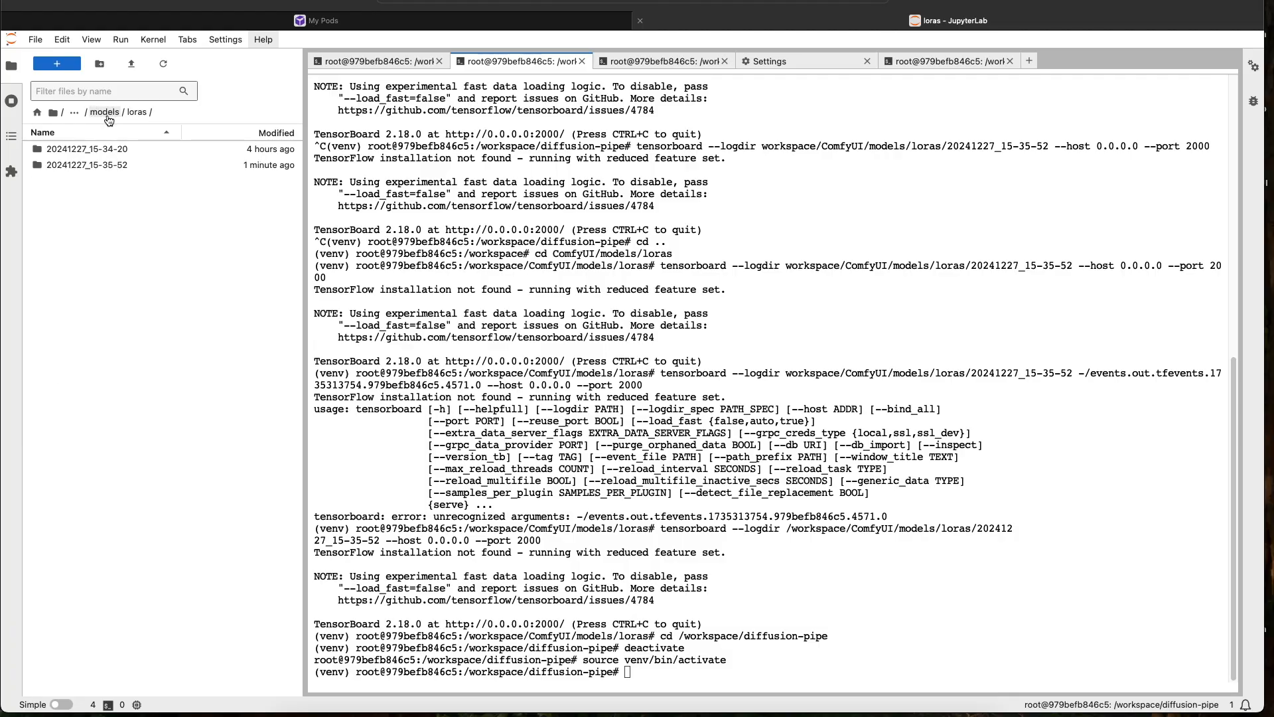
right_click(123, 165)
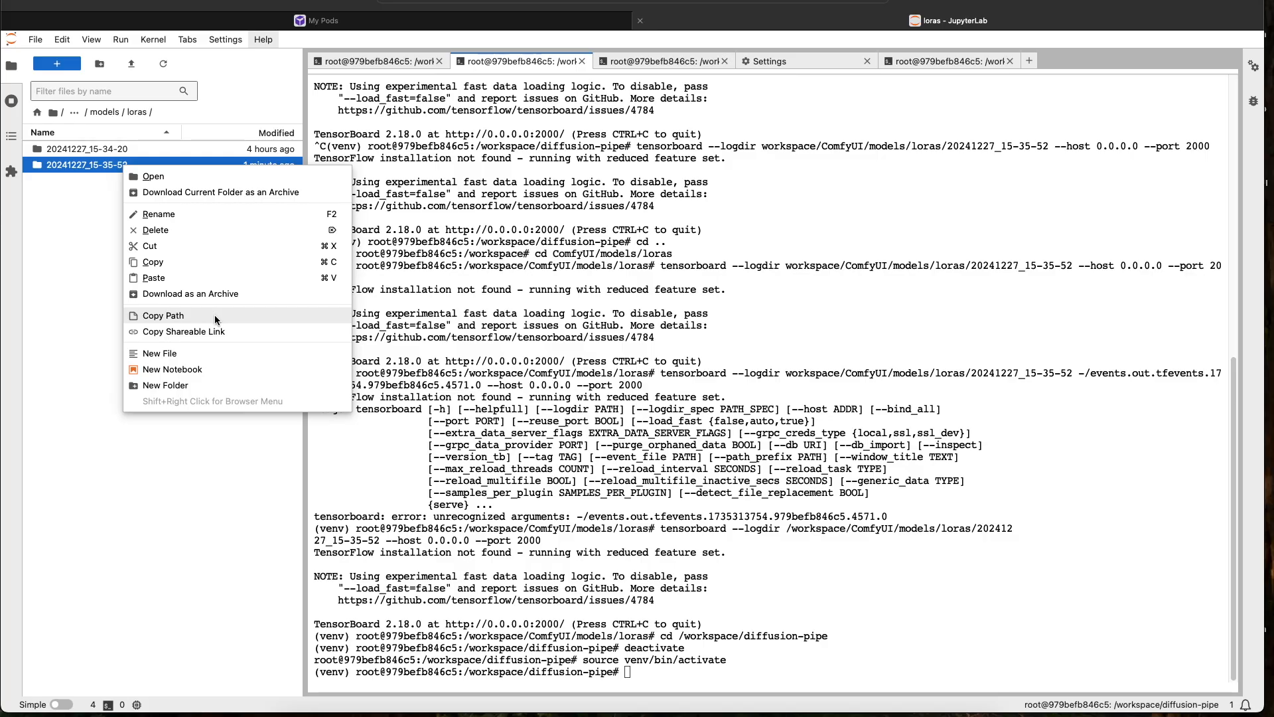
click(161, 317)
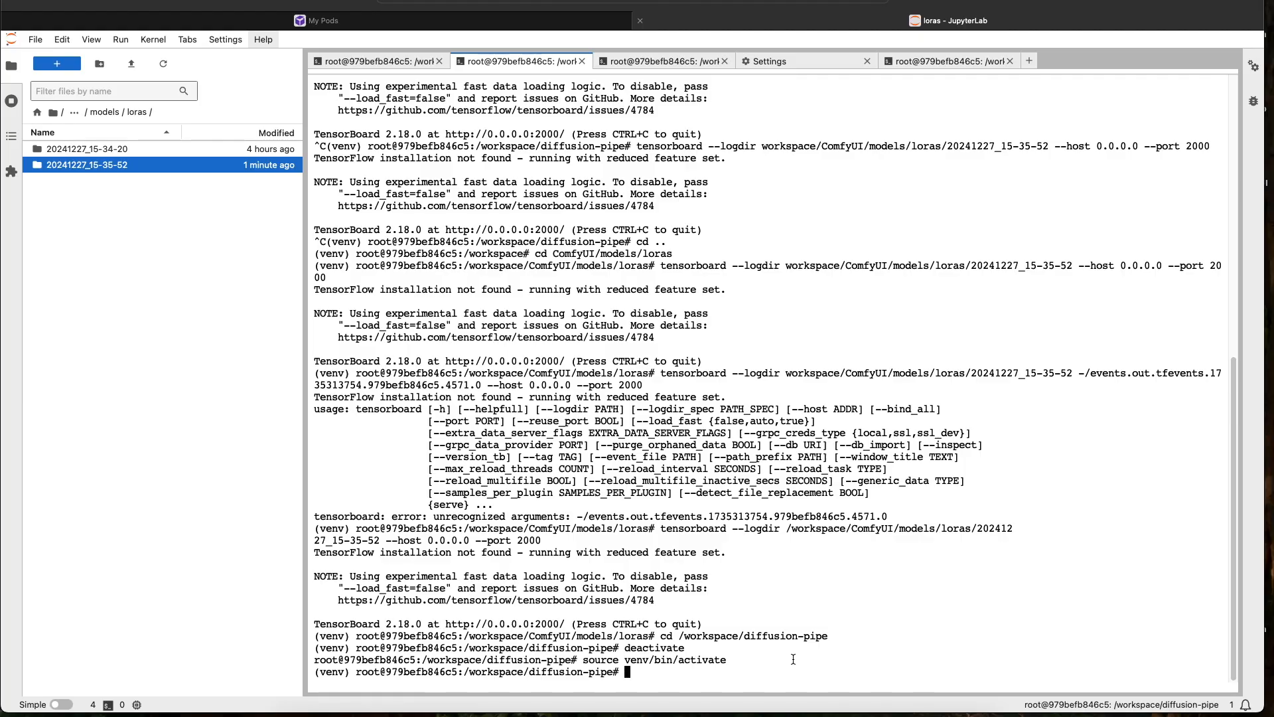
Begin a tensorboard command at the diffusion-pipe prompt with --logdir /workspace/ComfyUI/models/loras/20241227_15-35-52 and --host 0.0.0.0, leaving the port argument open
text(tensorboard --logdir /)
key(super+v)
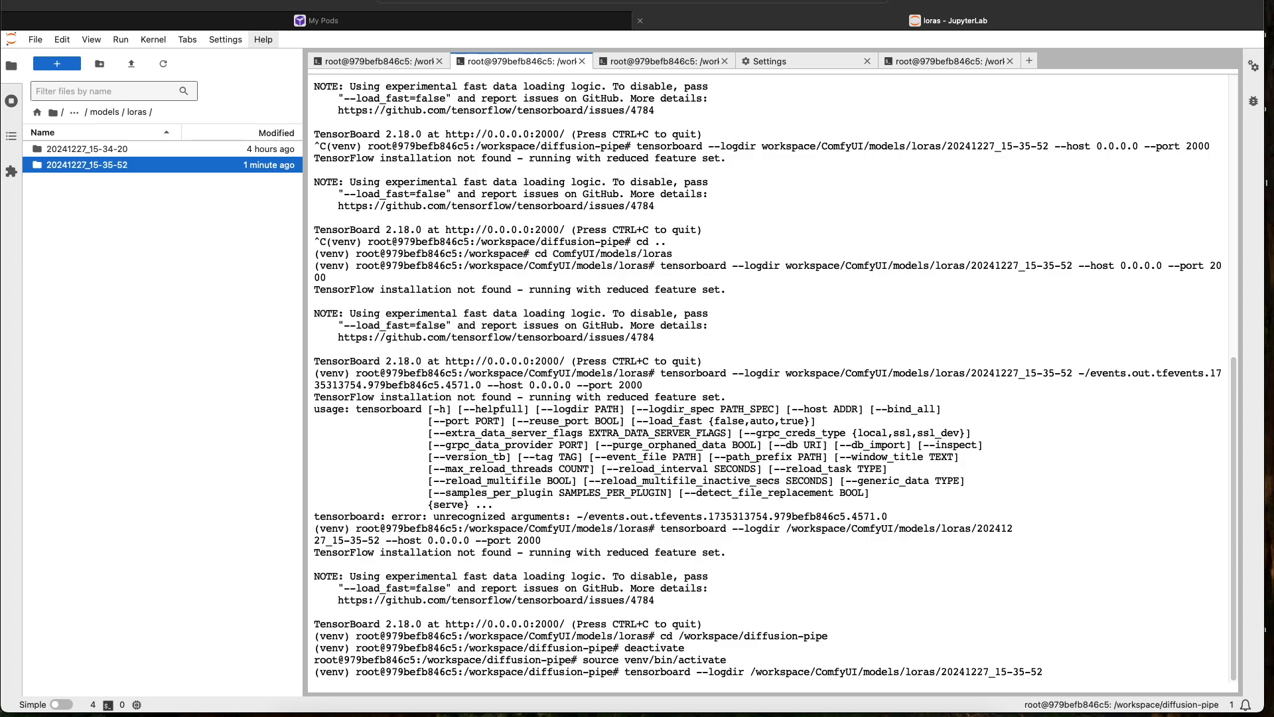
text(--)
scroll(497, 229, up, 1)
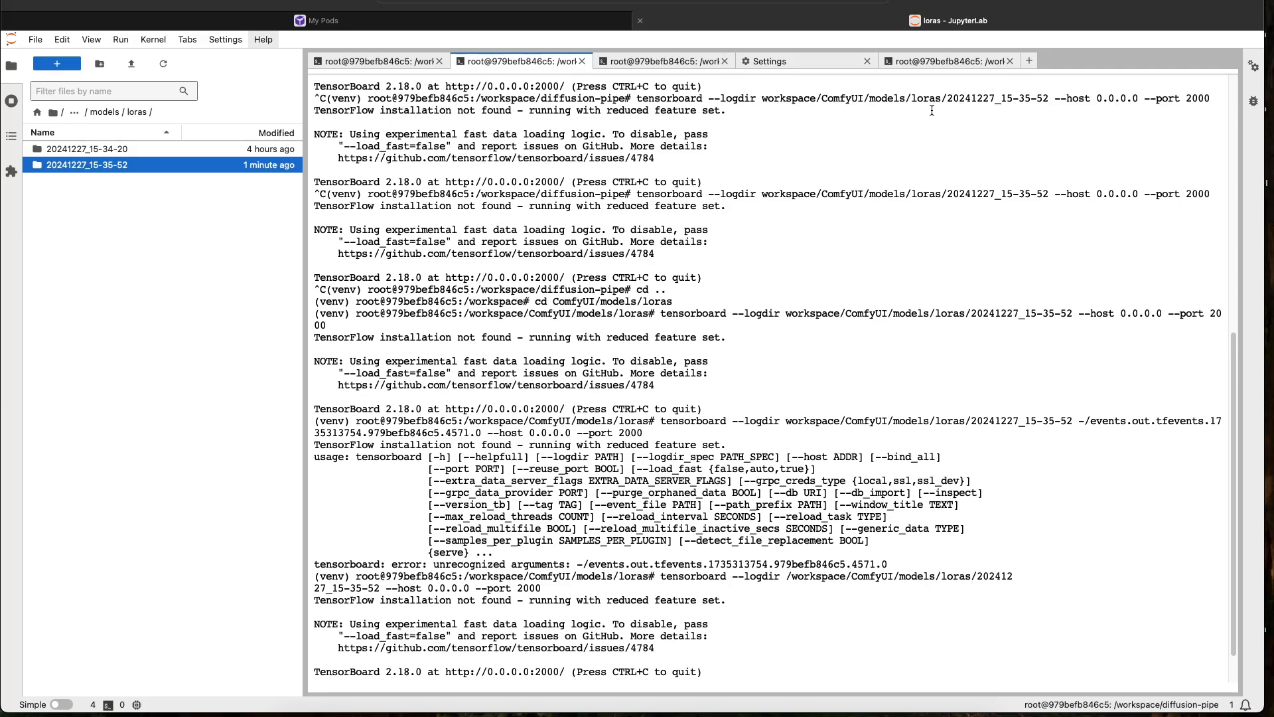
scroll(738, 312, down, 1)
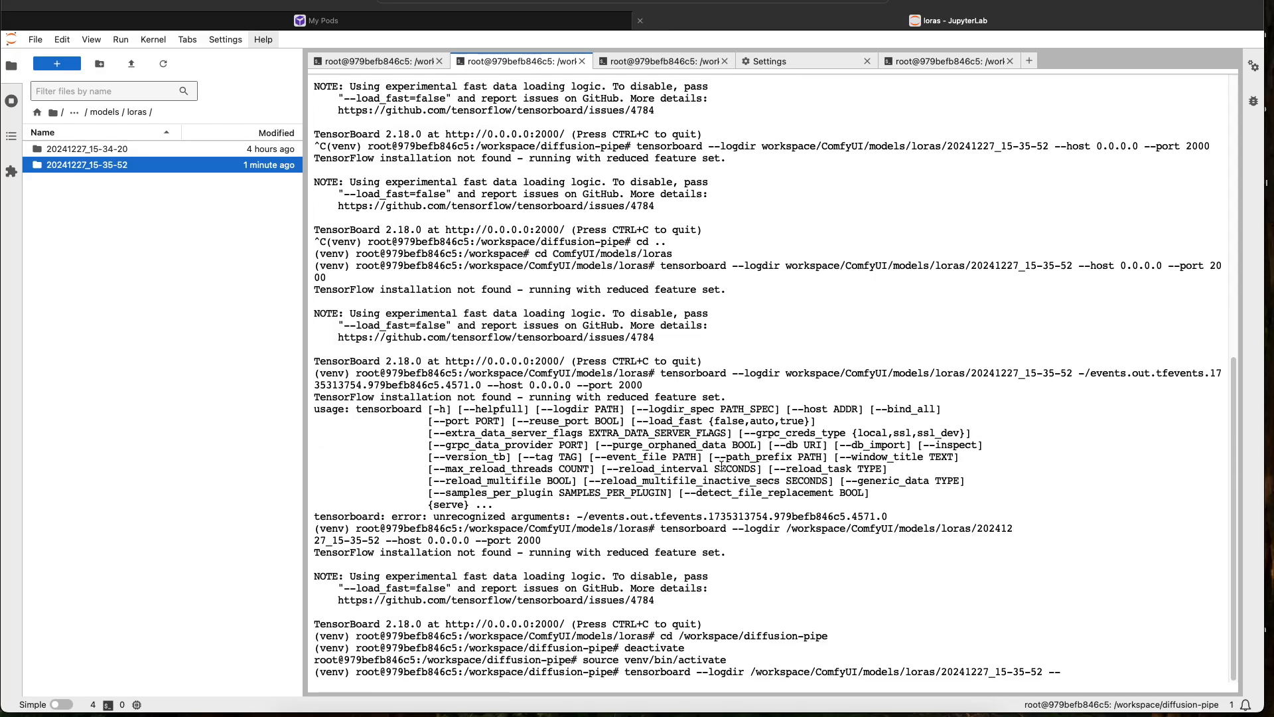
text(host 0.0.0.0 --)
Check the RunPod pod's connection options for its HTTP service ports, and return to the JupyterLab terminal
click(279, 25)
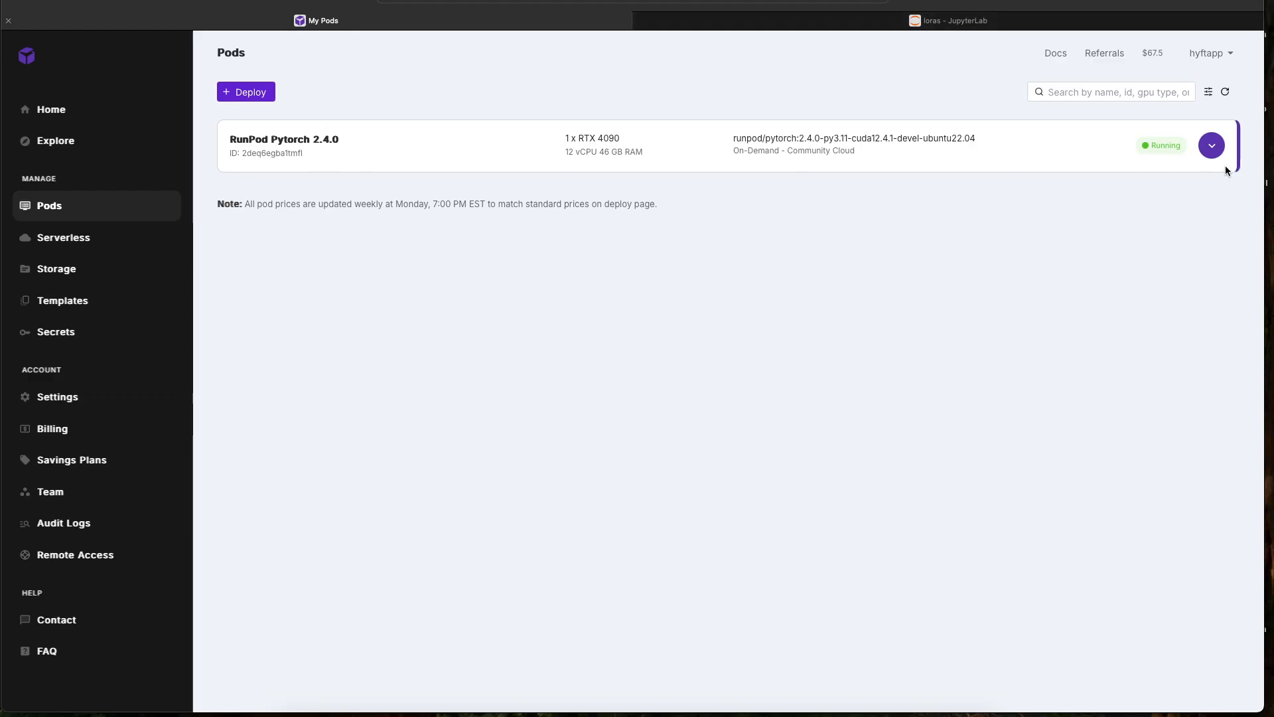
click(1212, 146)
click(369, 391)
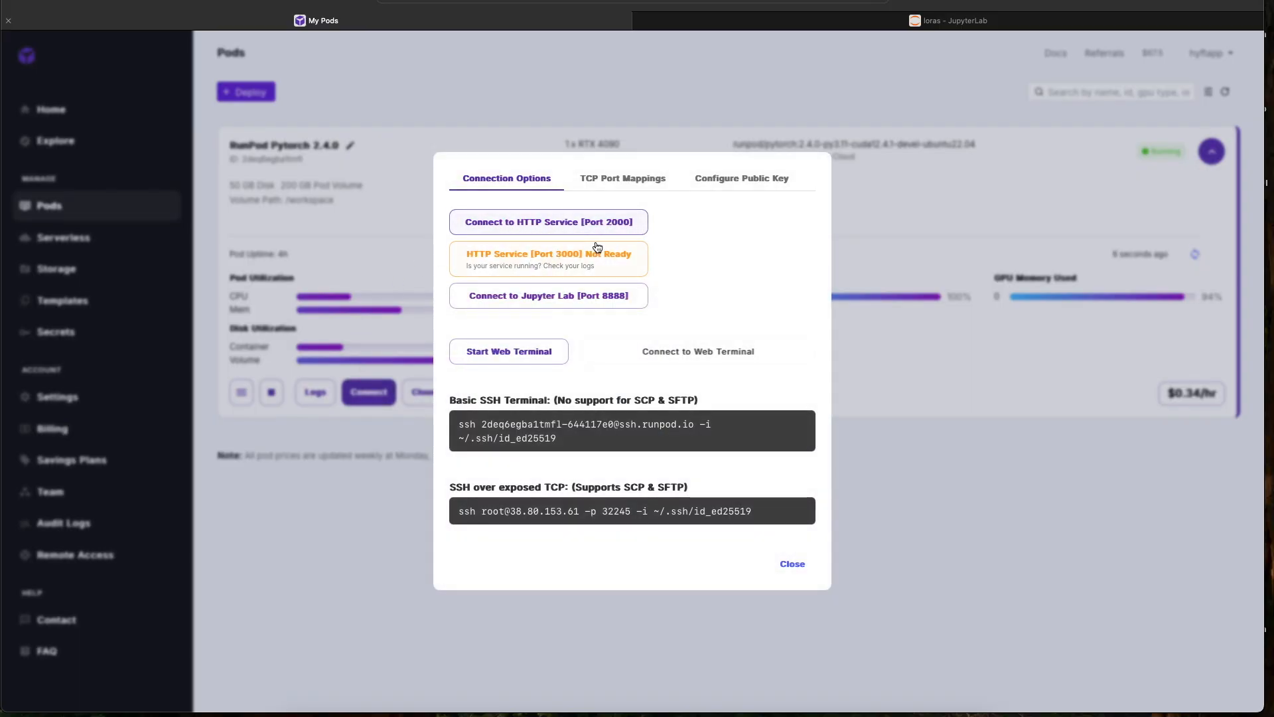
click(793, 563)
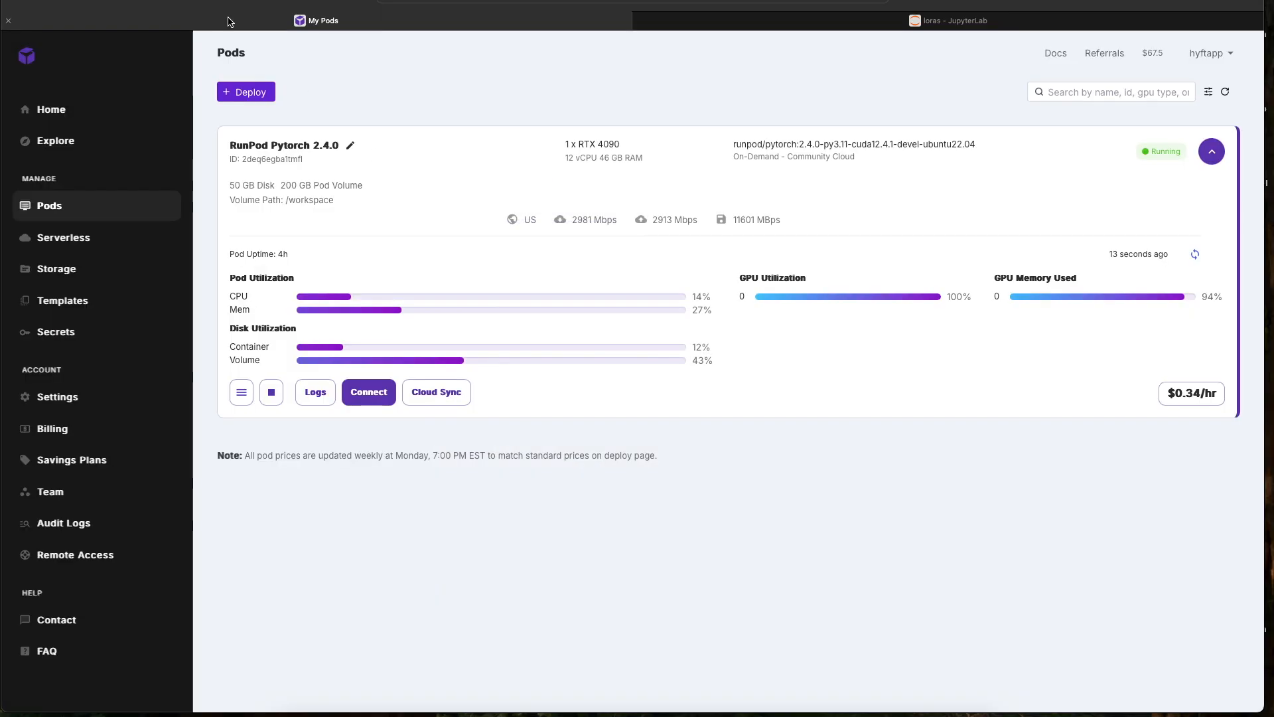
click(791, 24)
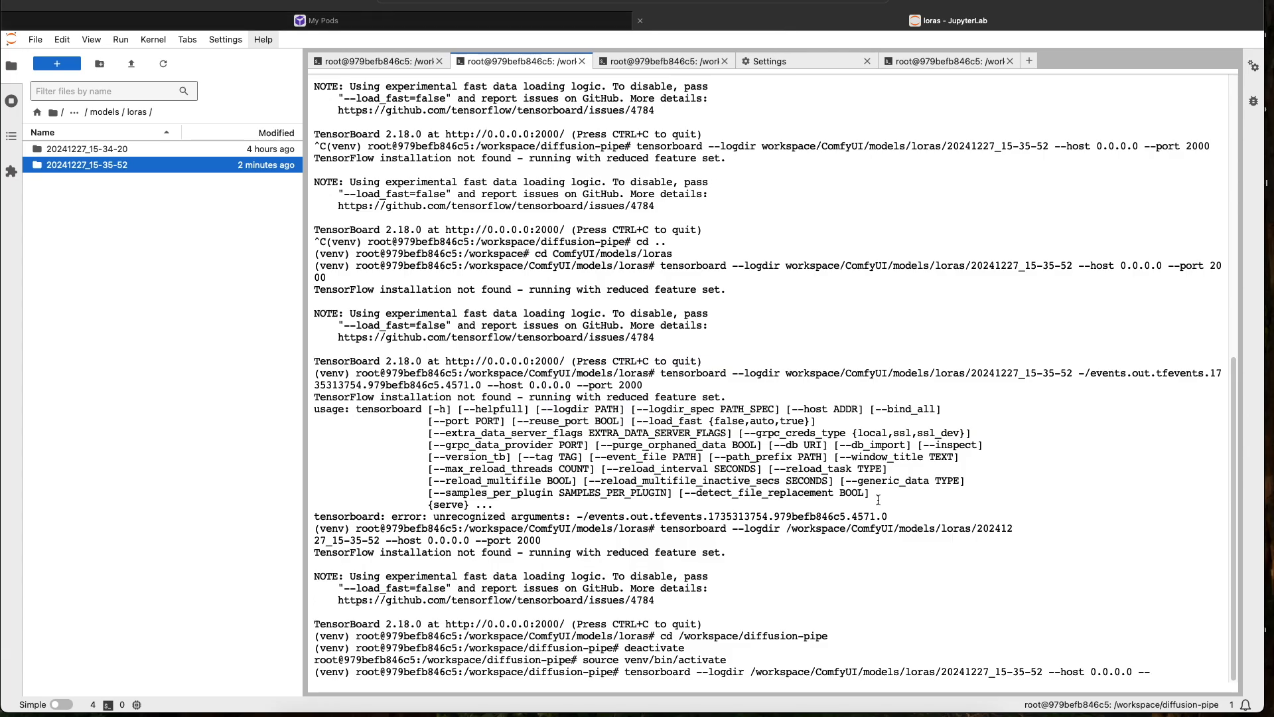
Run the TensorBoard command with --2000, correct that argument to --port 2000 and run it again
text(2000)
key(Return)
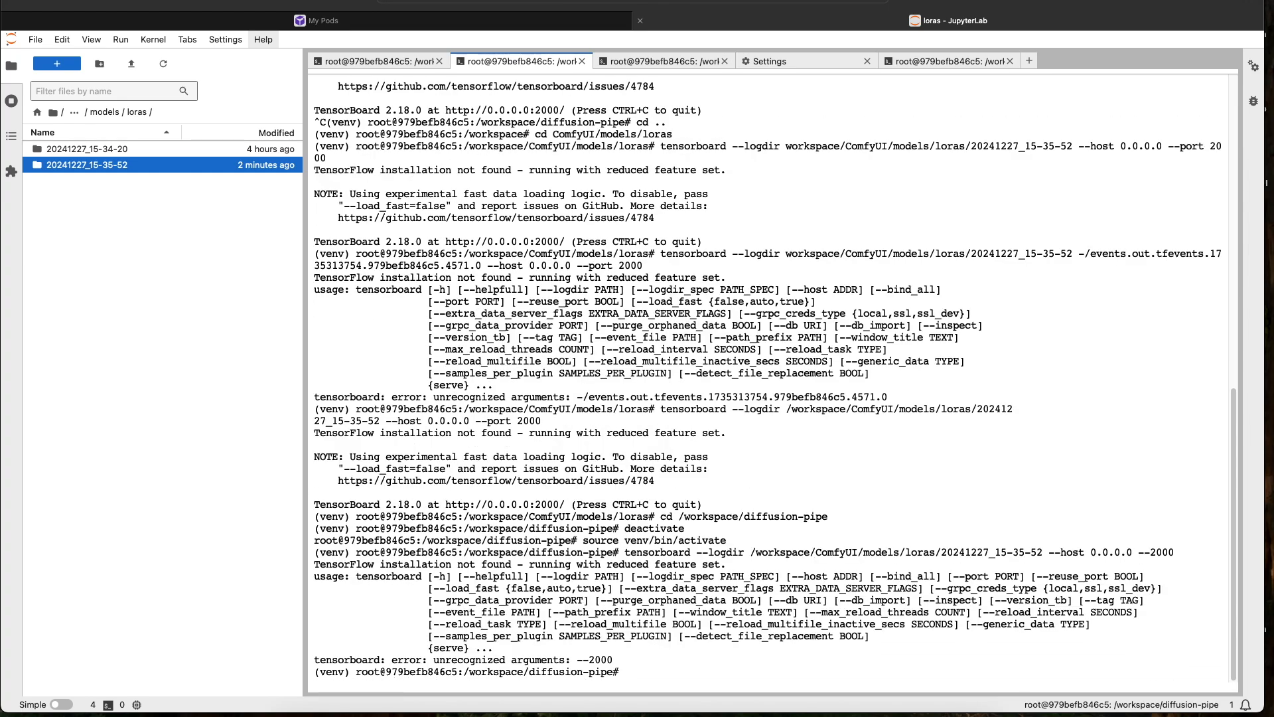
key(Up)
key(Left)
key(Left)
key(Left)
key(Left)
key(Left)
key(Left)
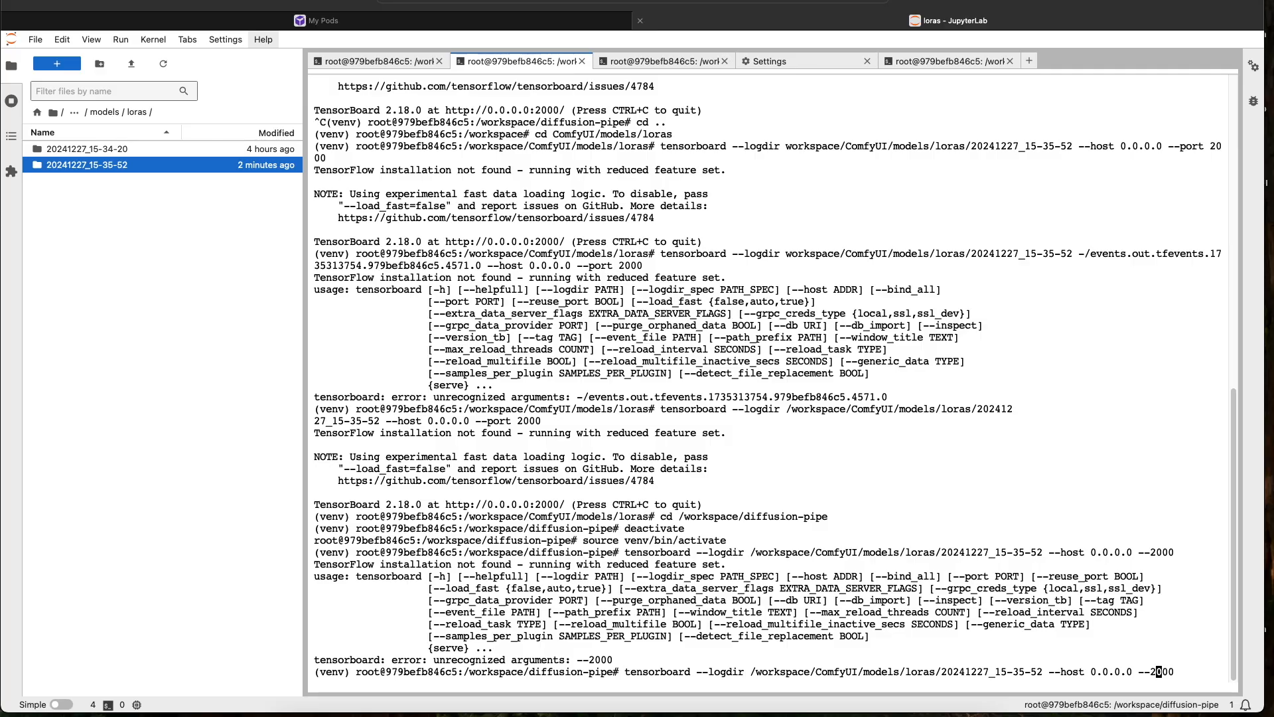
key(Right)
key(Right)
text(port)
key(Return)
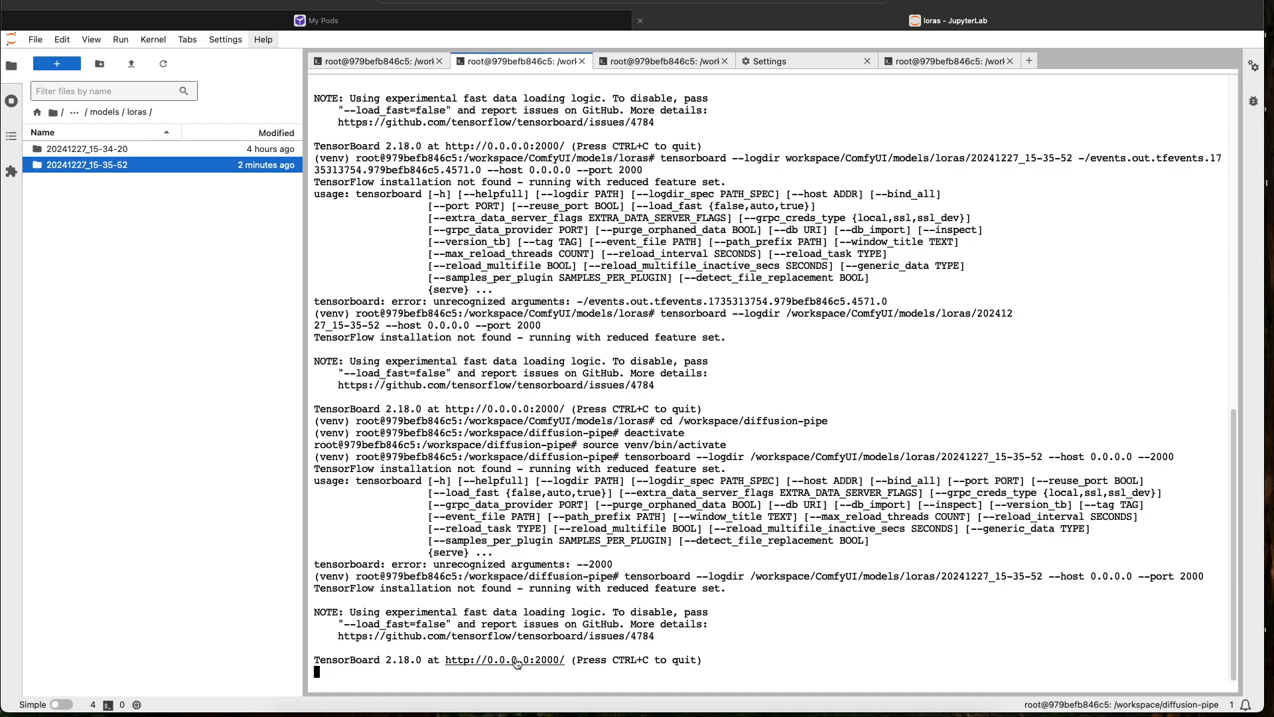
Open TensorBoard through the pod's HTTP service on port 2000
click(364, 25)
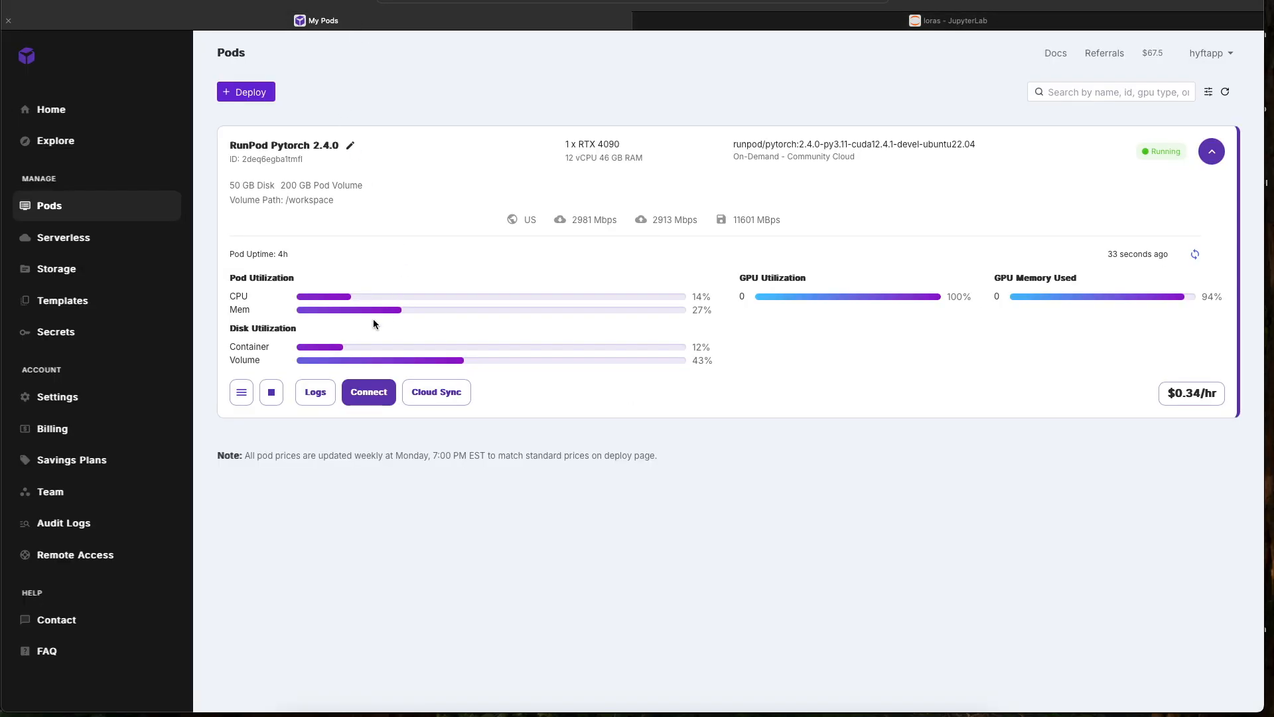
click(368, 391)
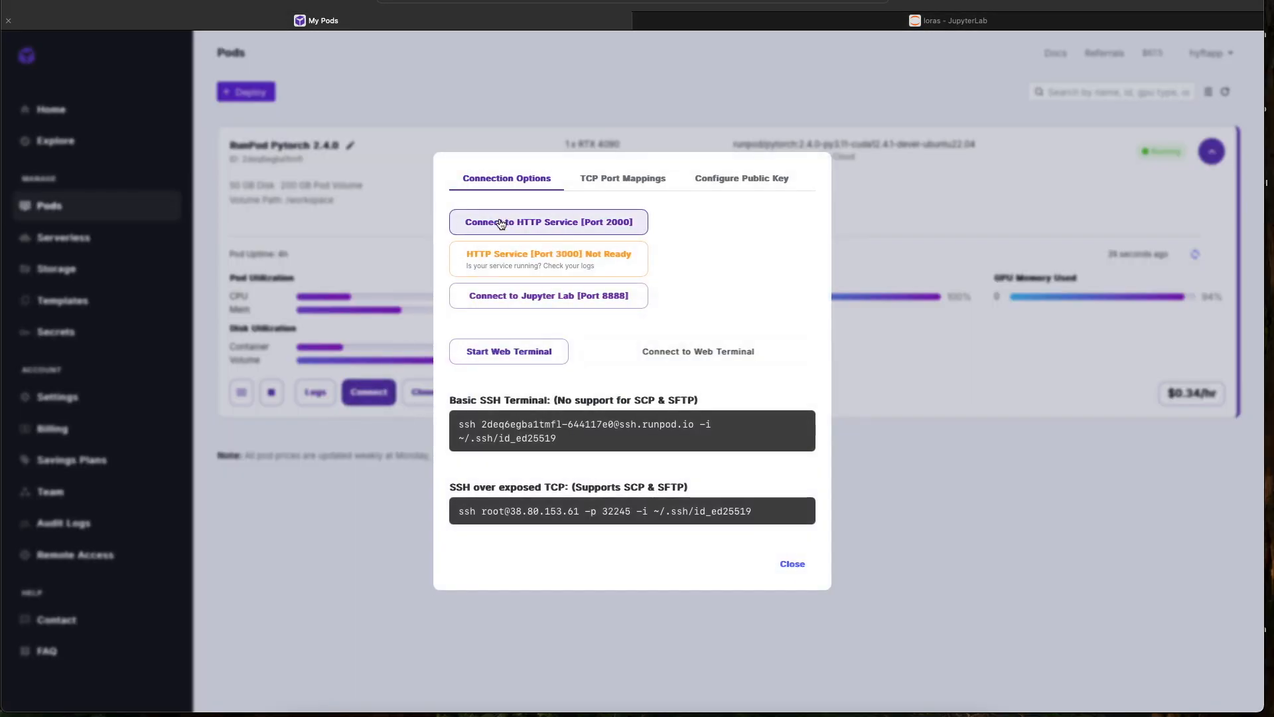
click(501, 224)
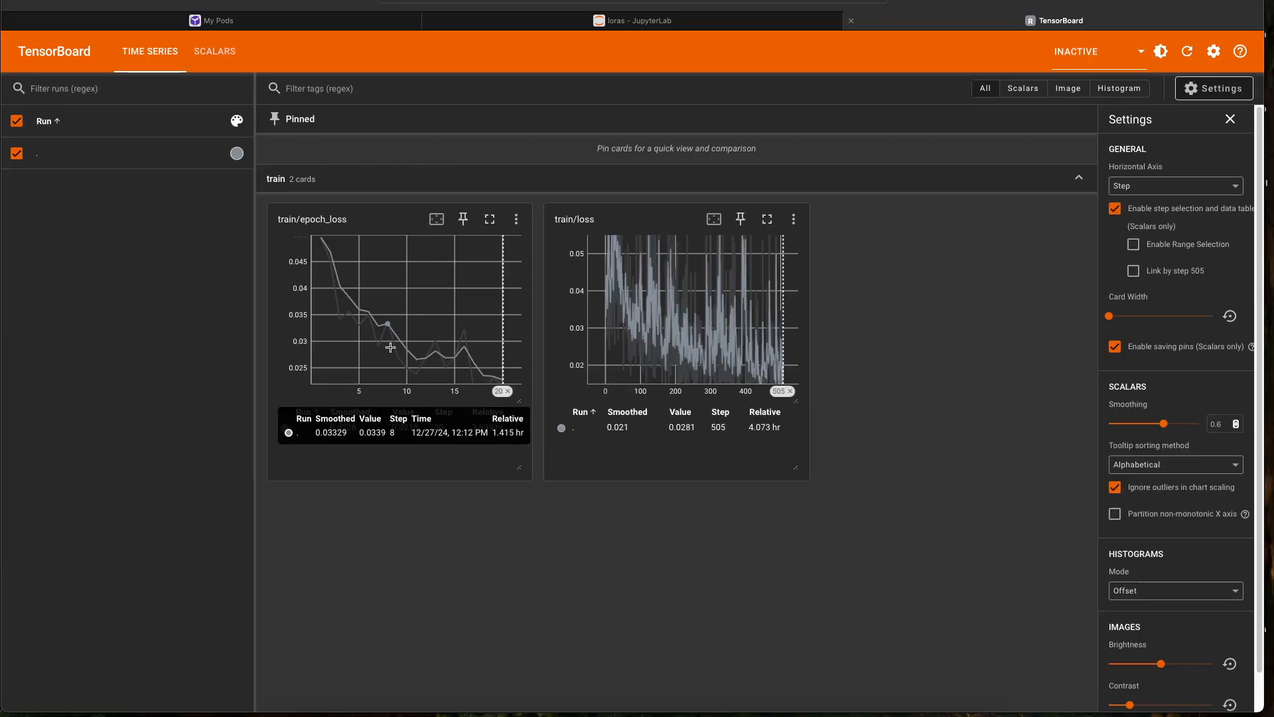
Expand the train/epoch_loss and train/loss charts to full width and examine the epoch loss curve
click(489, 219)
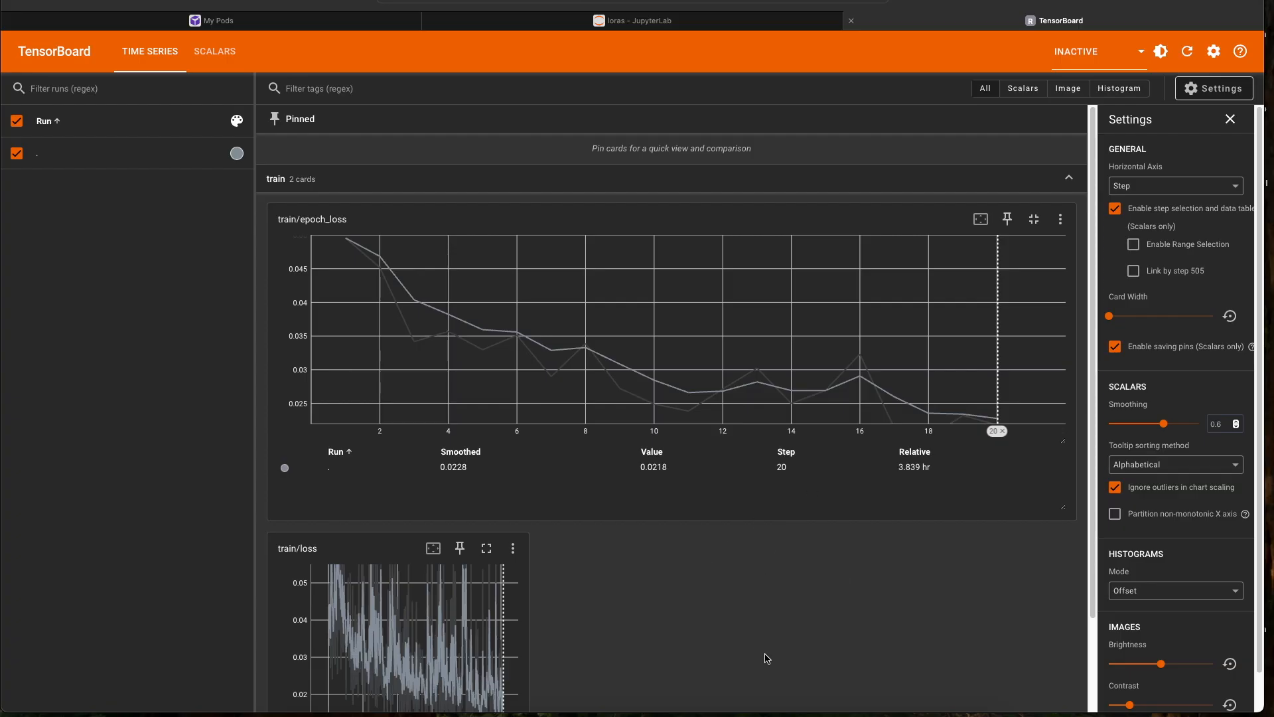
scroll(761, 657, down, 2)
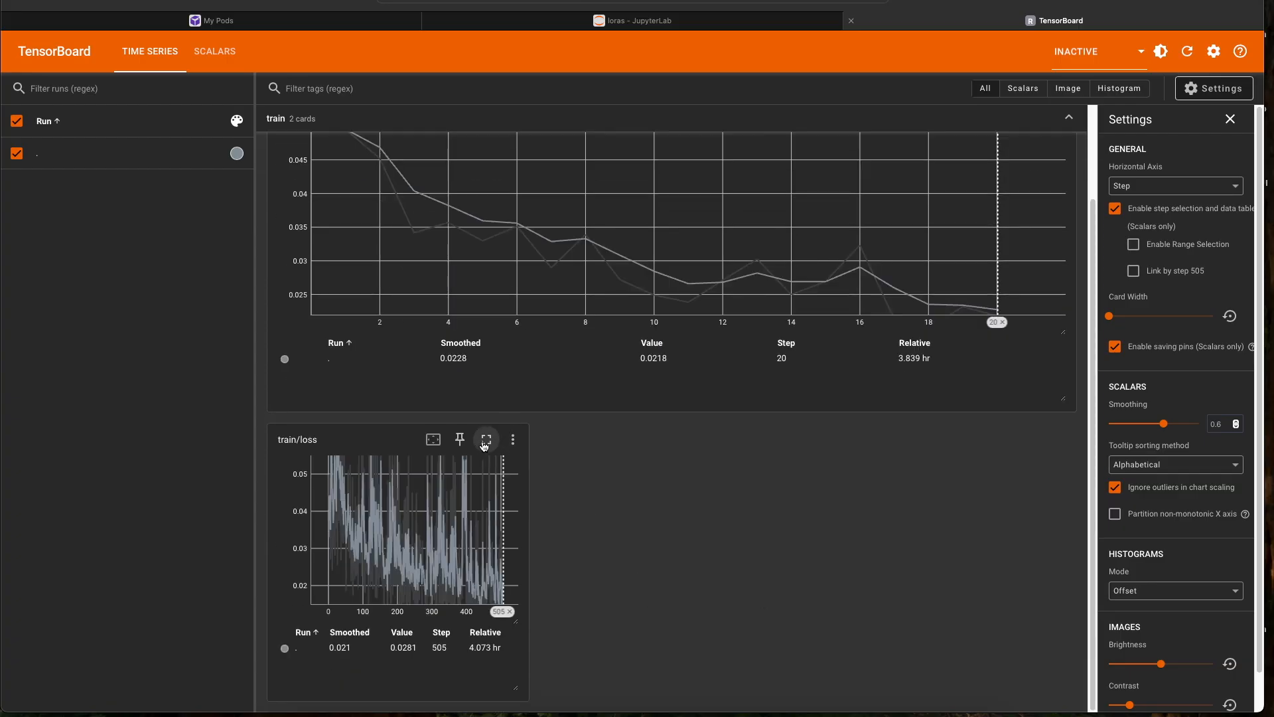
click(485, 444)
scroll(686, 385, up, 2)
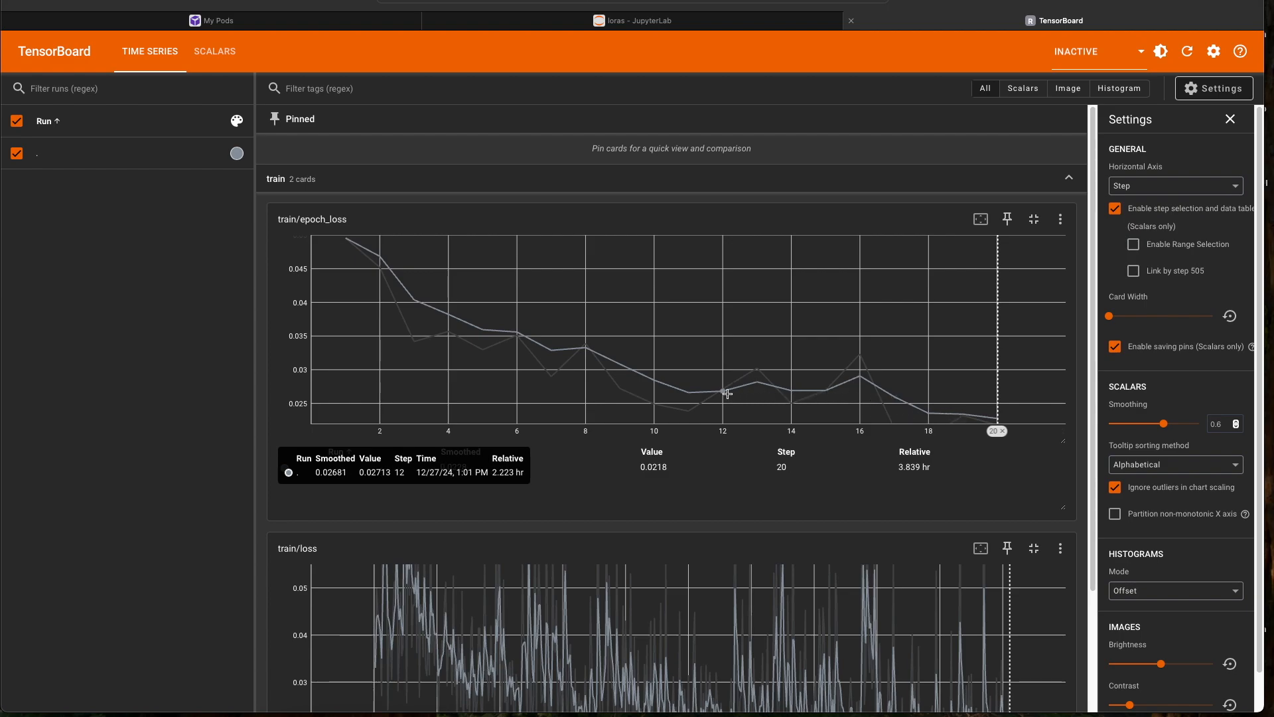
Stop the TensorBoard server and the running LoRA training in their JupyterLab terminals
click(634, 21)
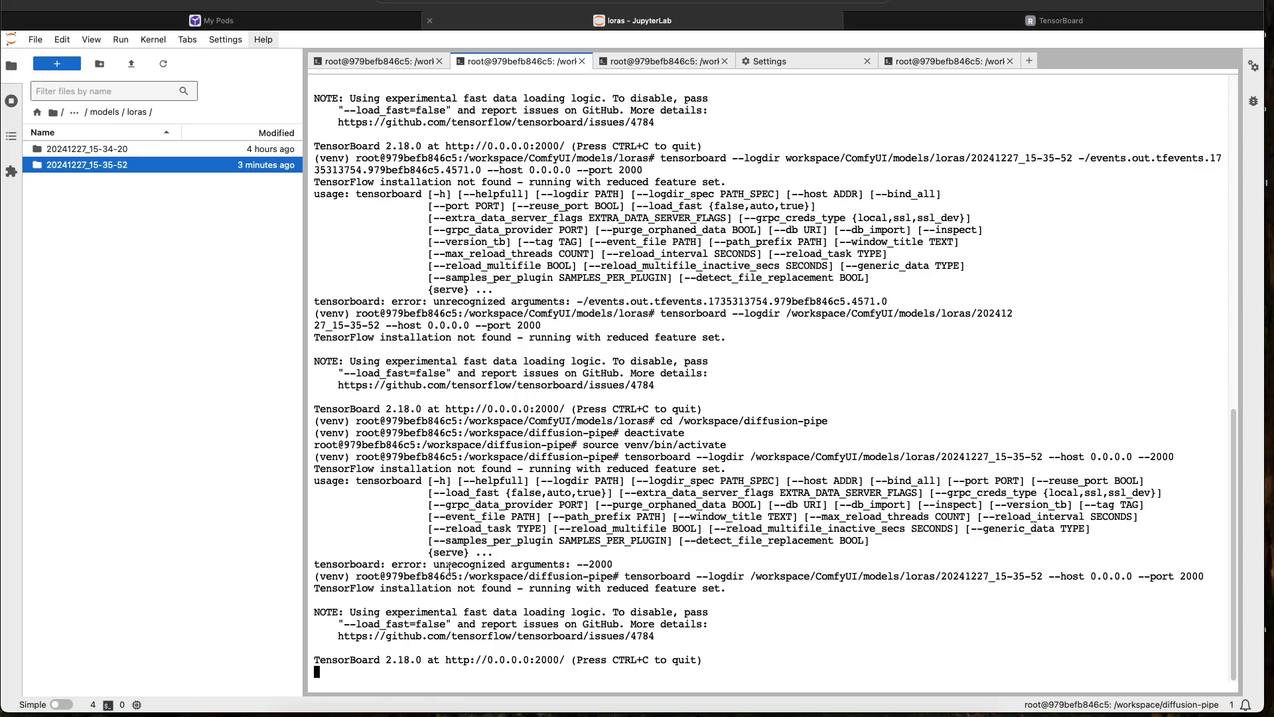
key(ctrl+c)
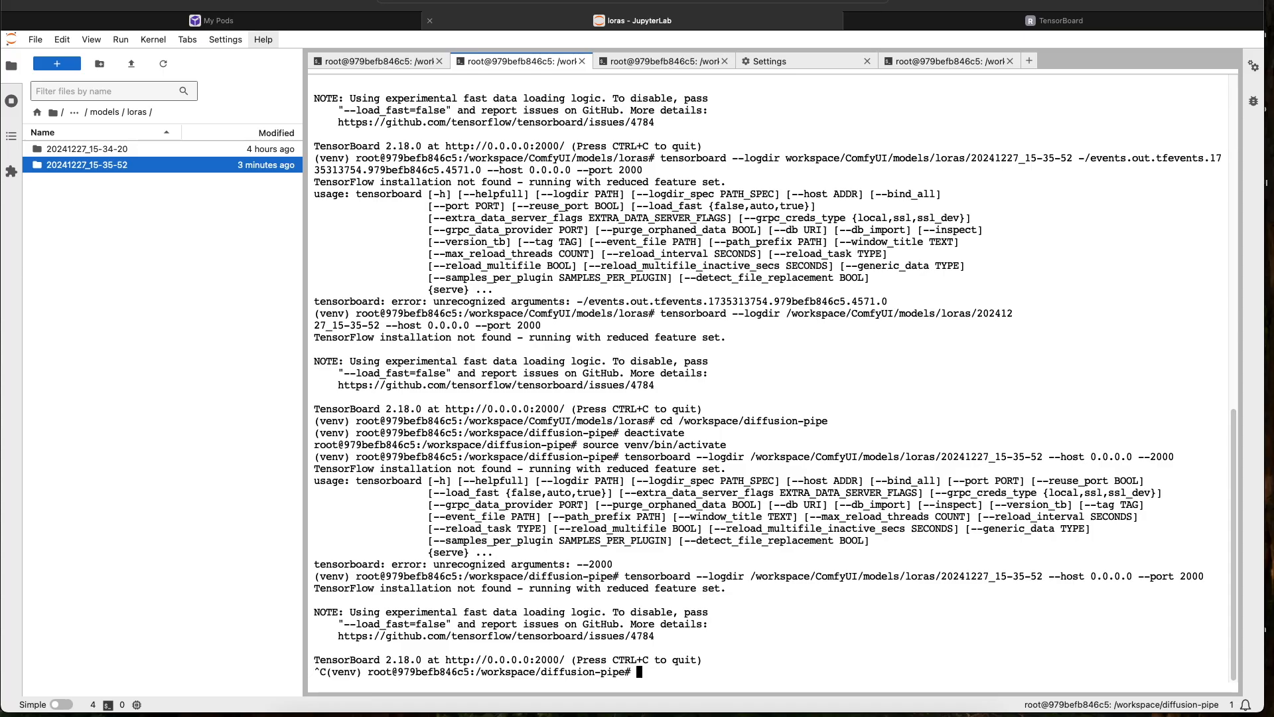
click(397, 63)
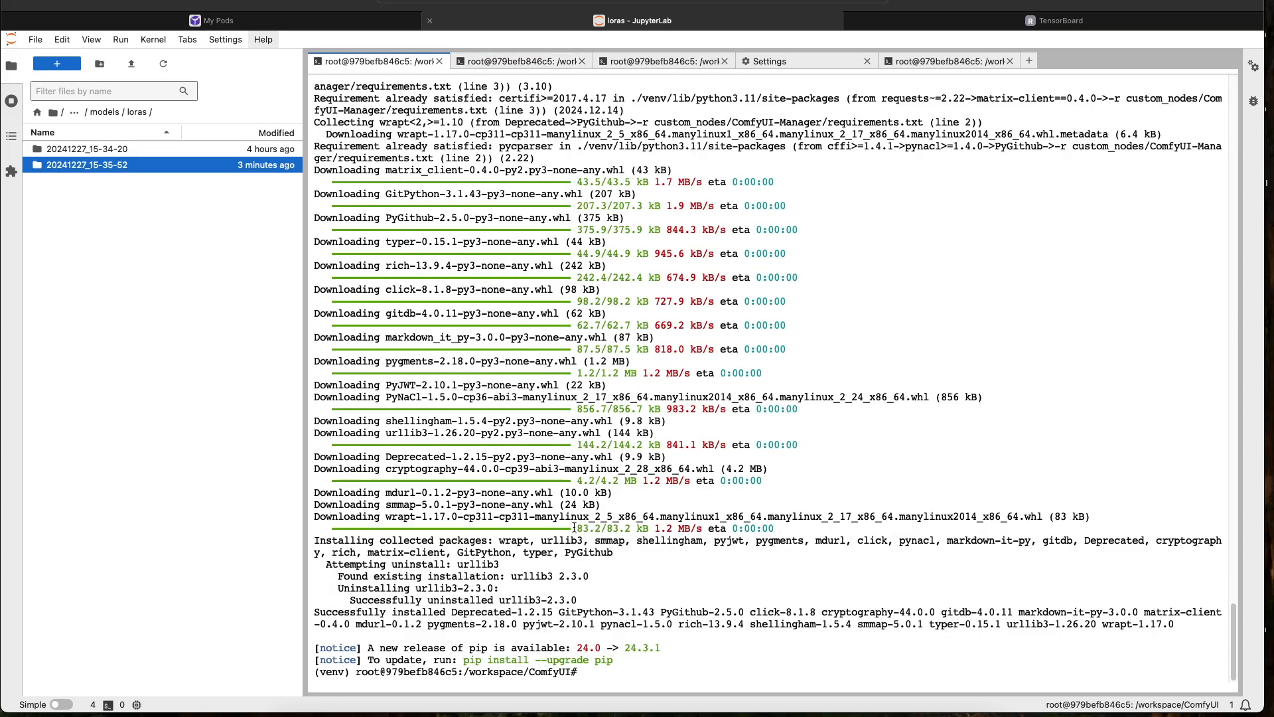
click(674, 60)
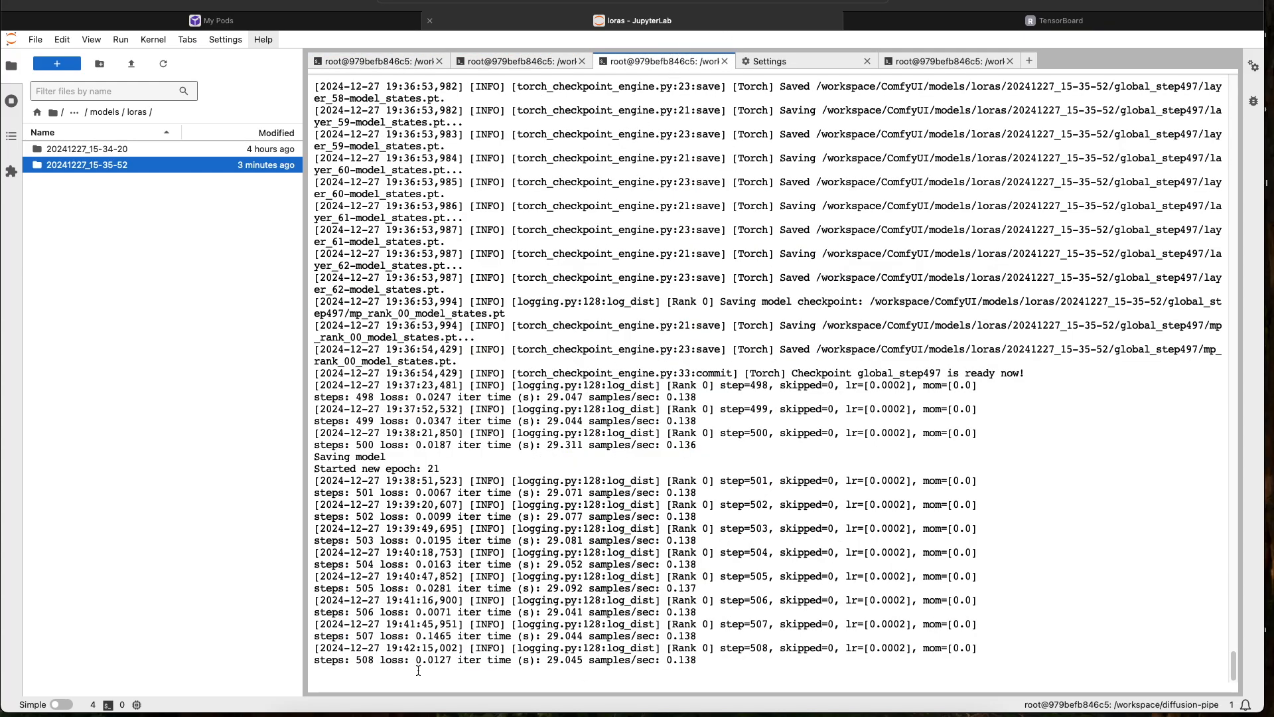
key(ctrl+c)
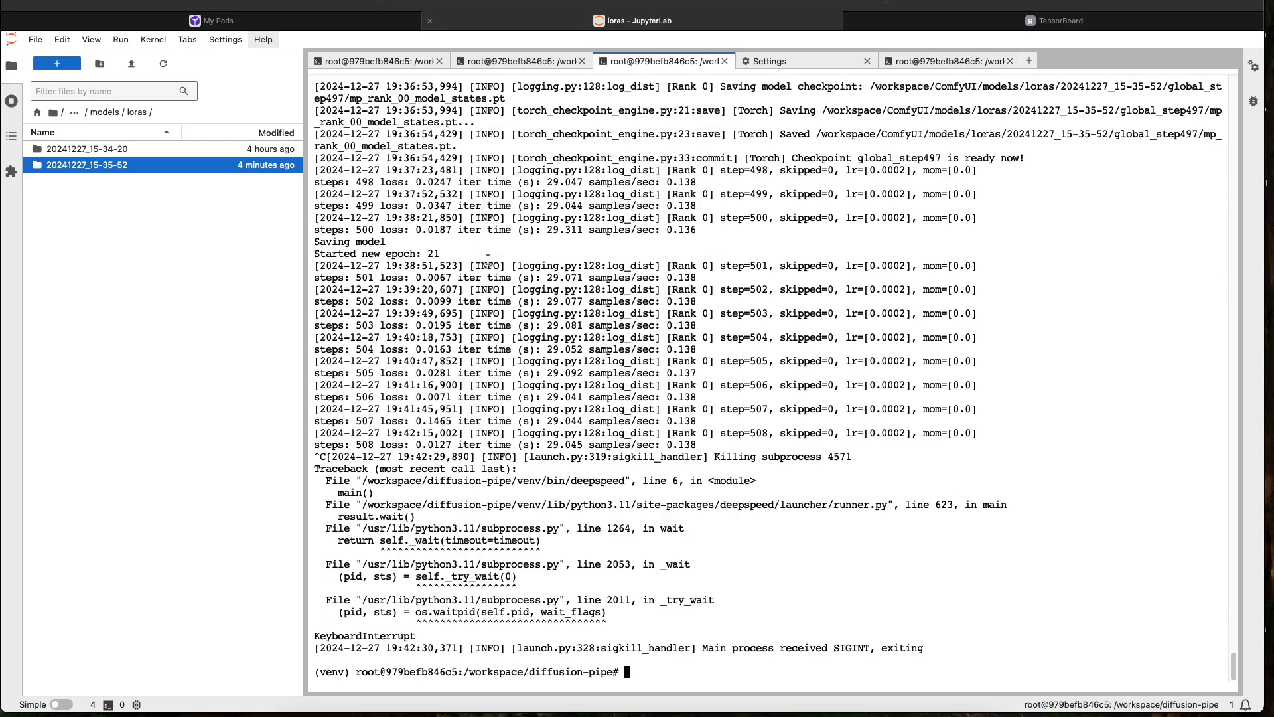
Switch to the ComfyUI terminal and check the run folders under models/loras in the file browser
click(398, 60)
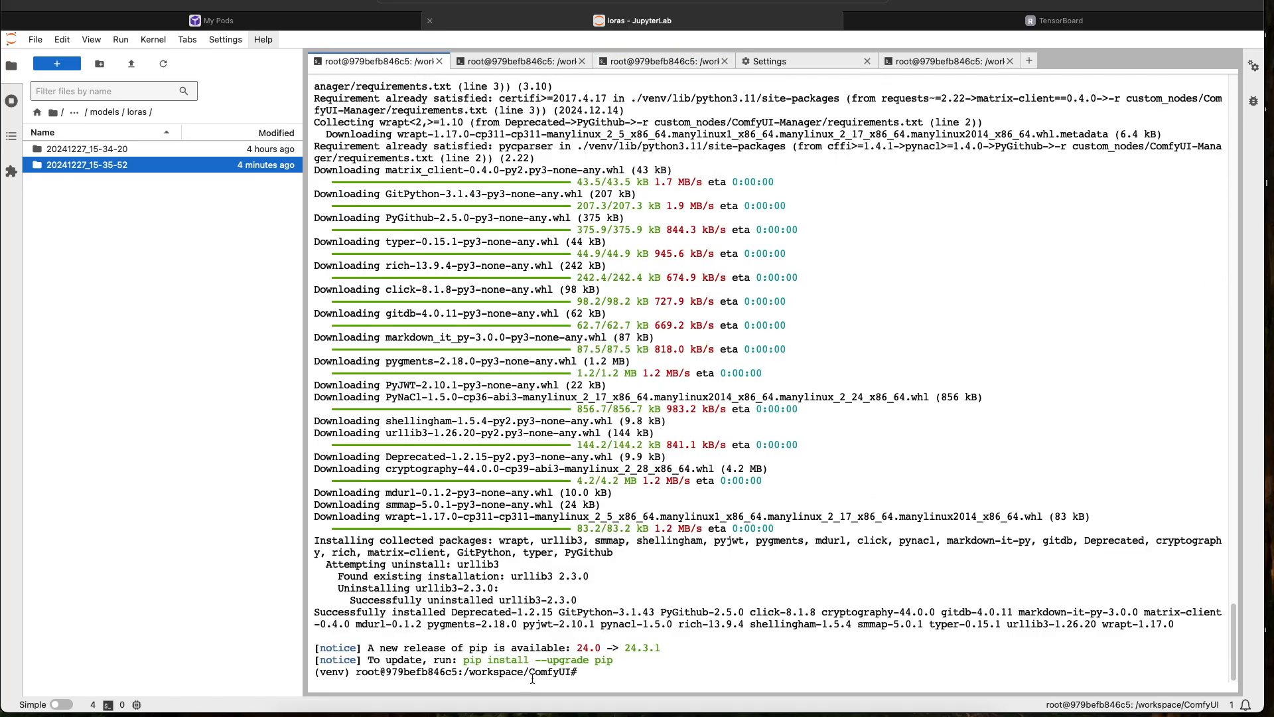
click(106, 112)
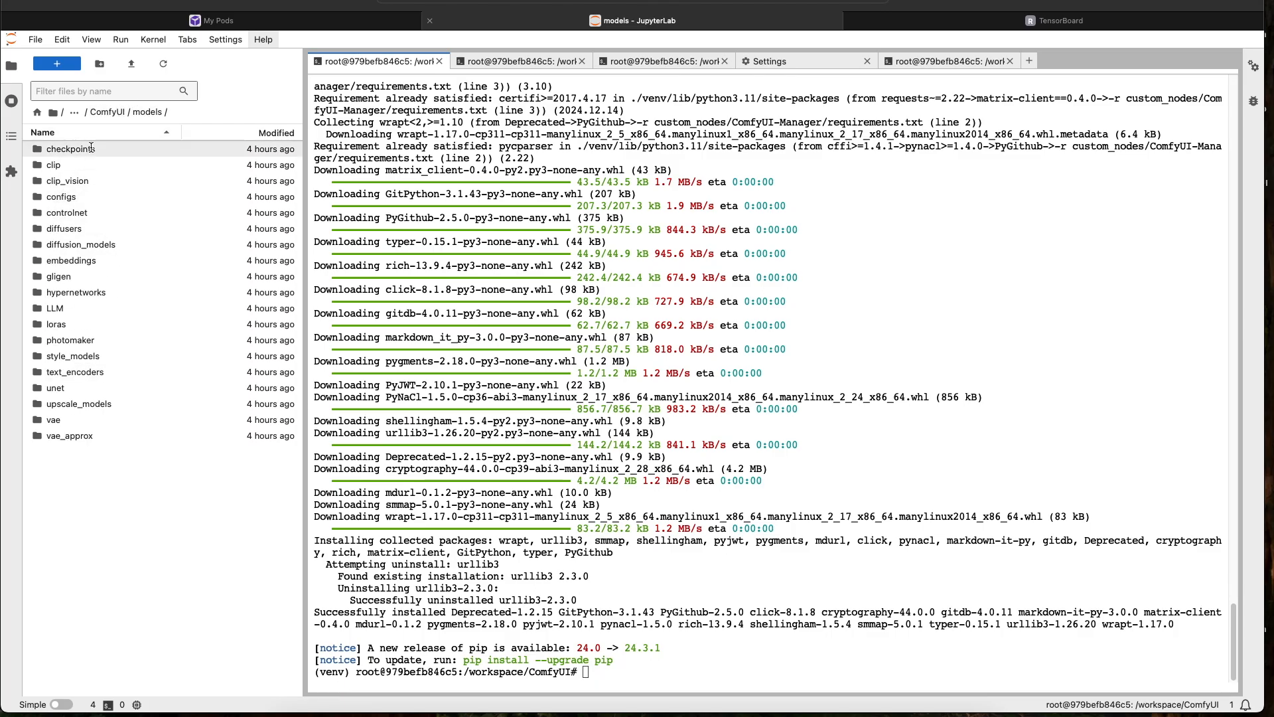
double_click(65, 325)
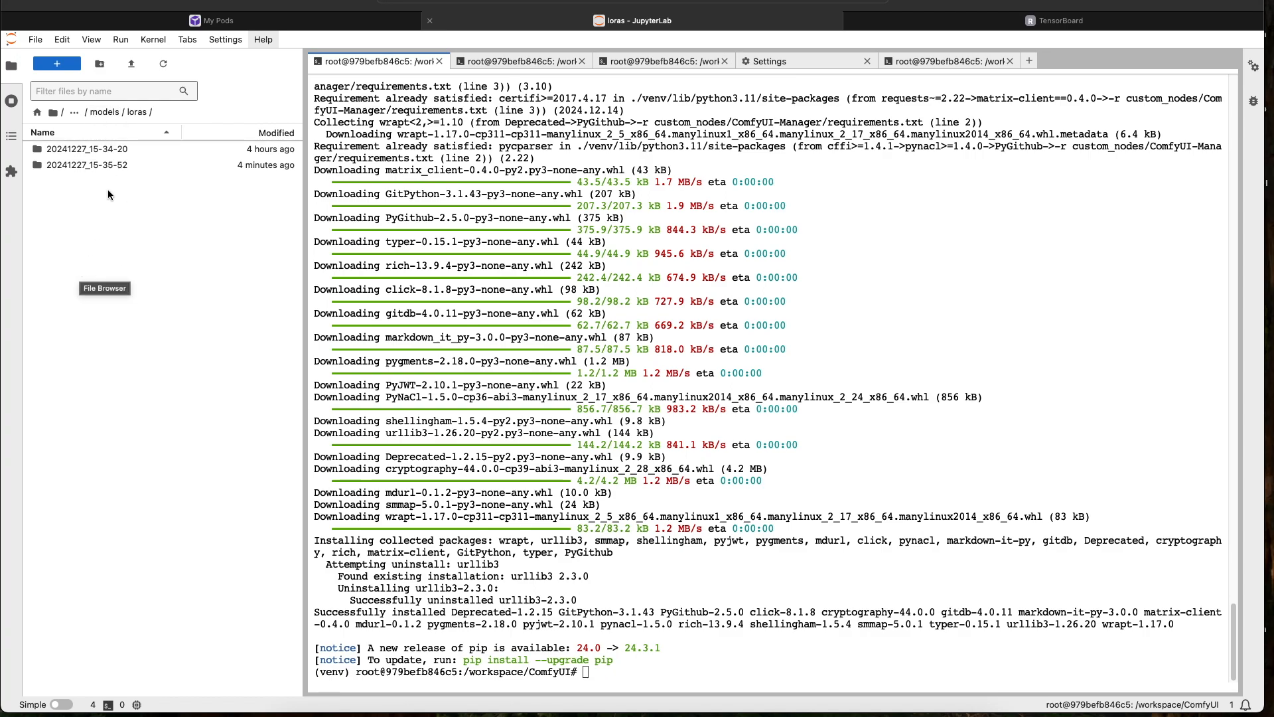
Start the ComfyUI server from its terminal with python main.py --listen --port 3000
click(587, 673)
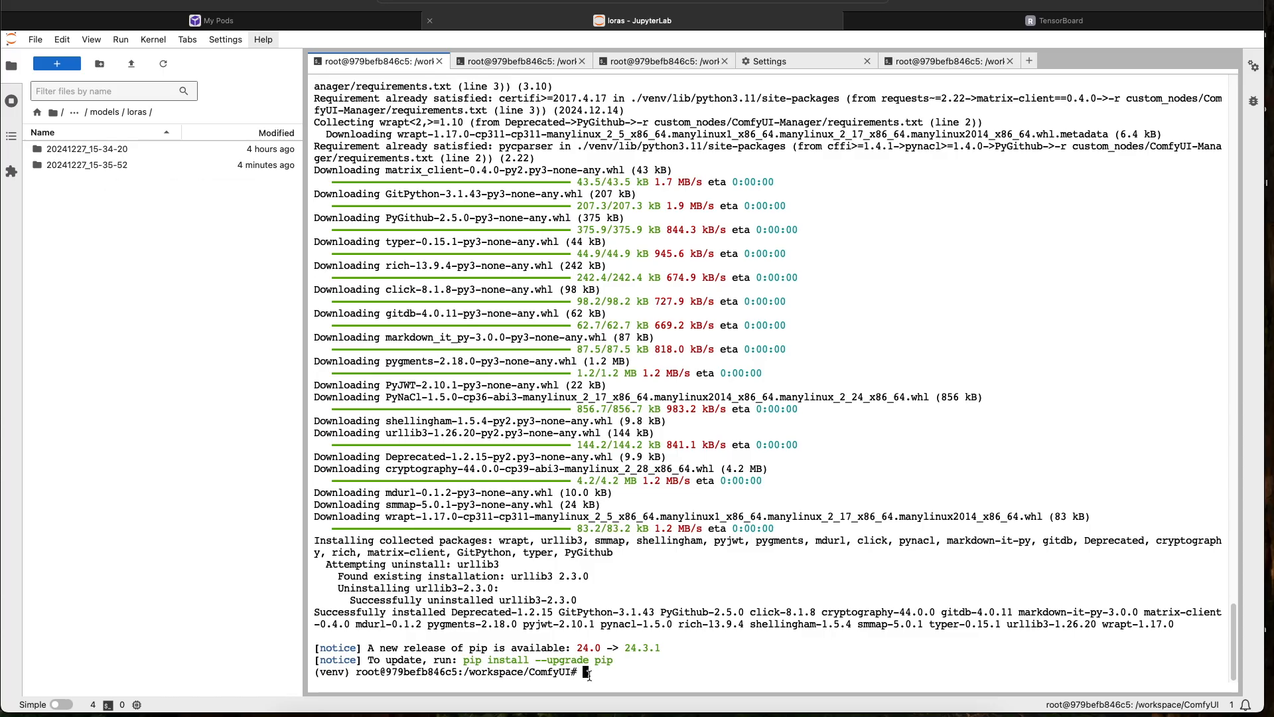
text(python main.py --listen --p)
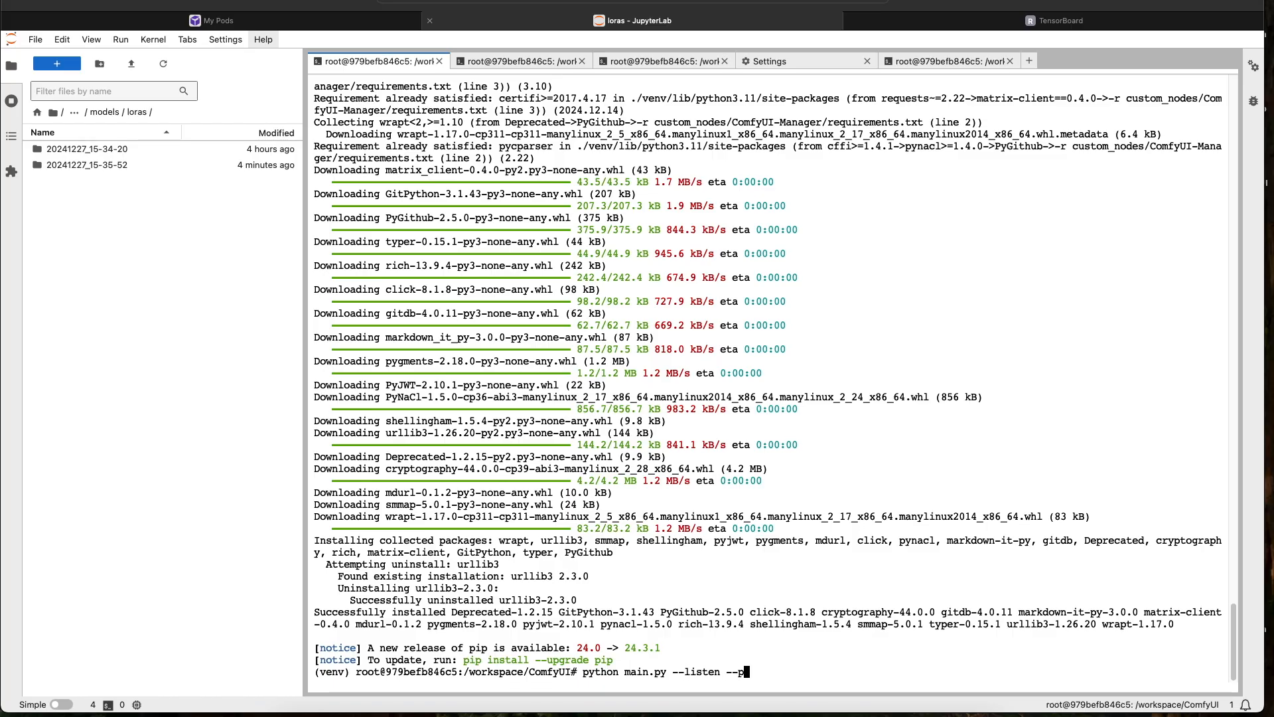
text(ort 3000)
key(Return)
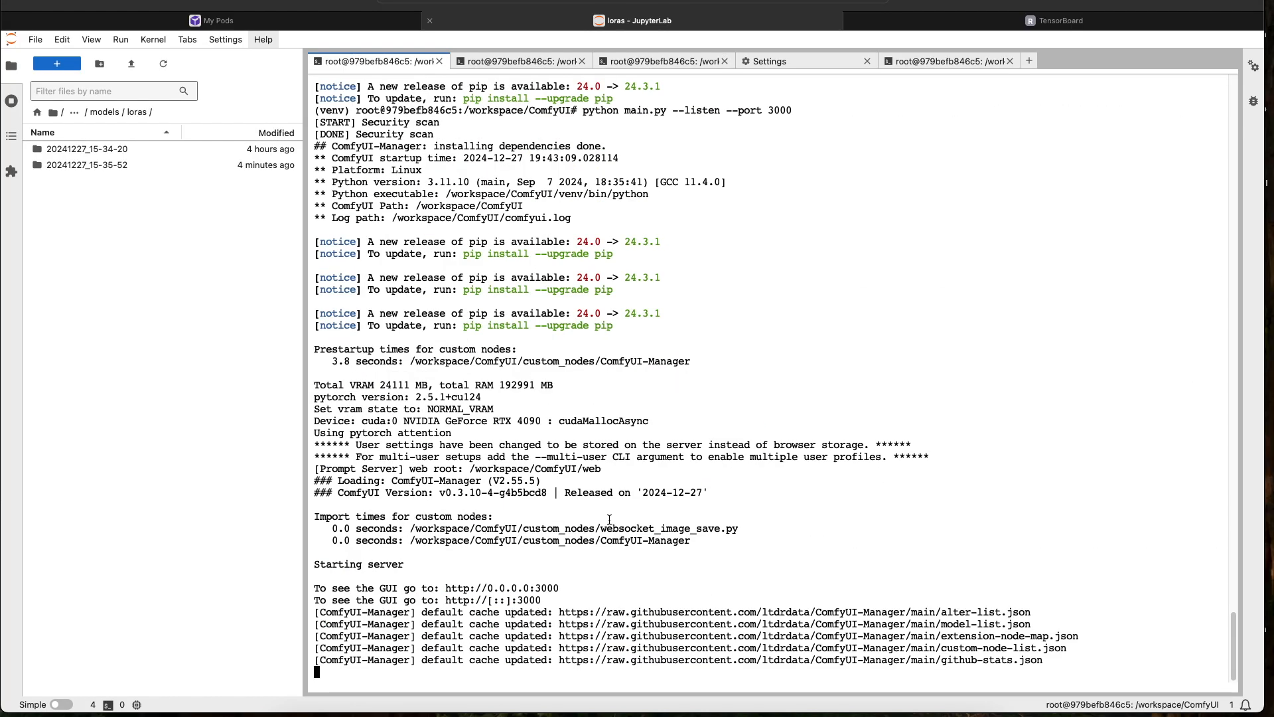
Check the custom node import lines in the terminal output and open ComfyUI through the pod's HTTP service on port 3000
drag(694, 542, 310, 531)
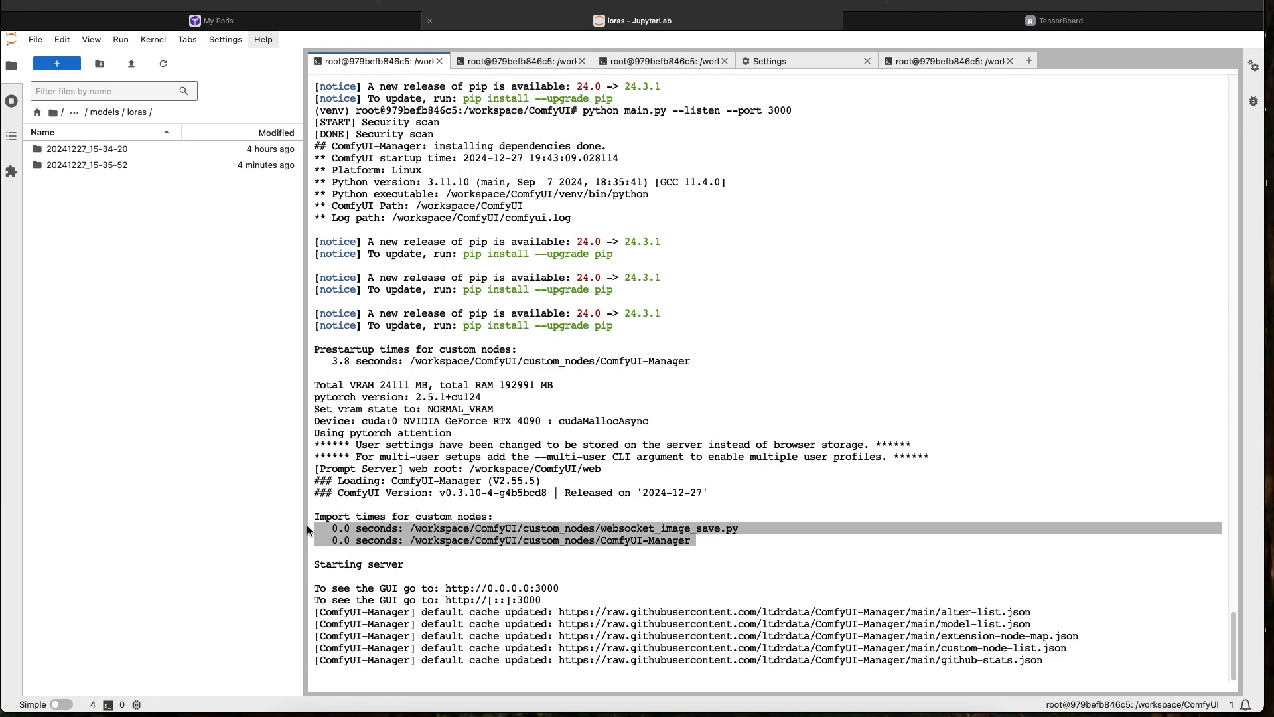
click(691, 545)
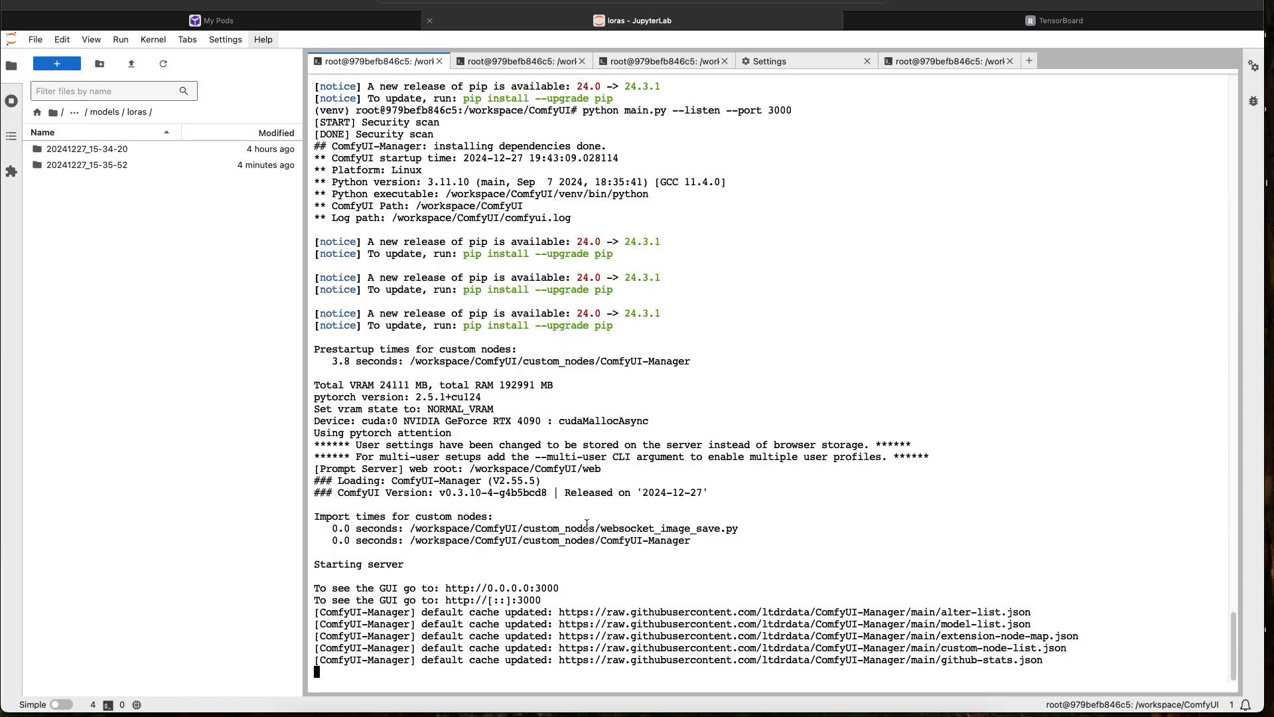
drag(696, 542, 311, 530)
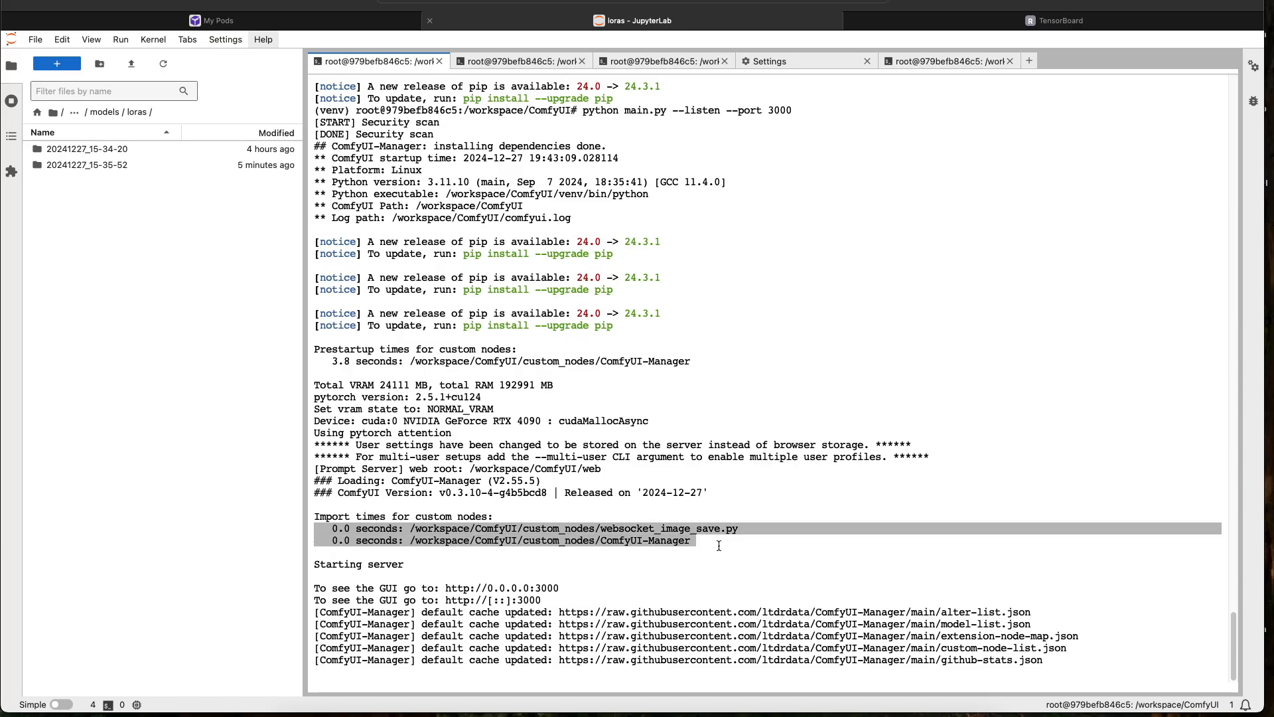
drag(719, 544, 303, 524)
click(242, 22)
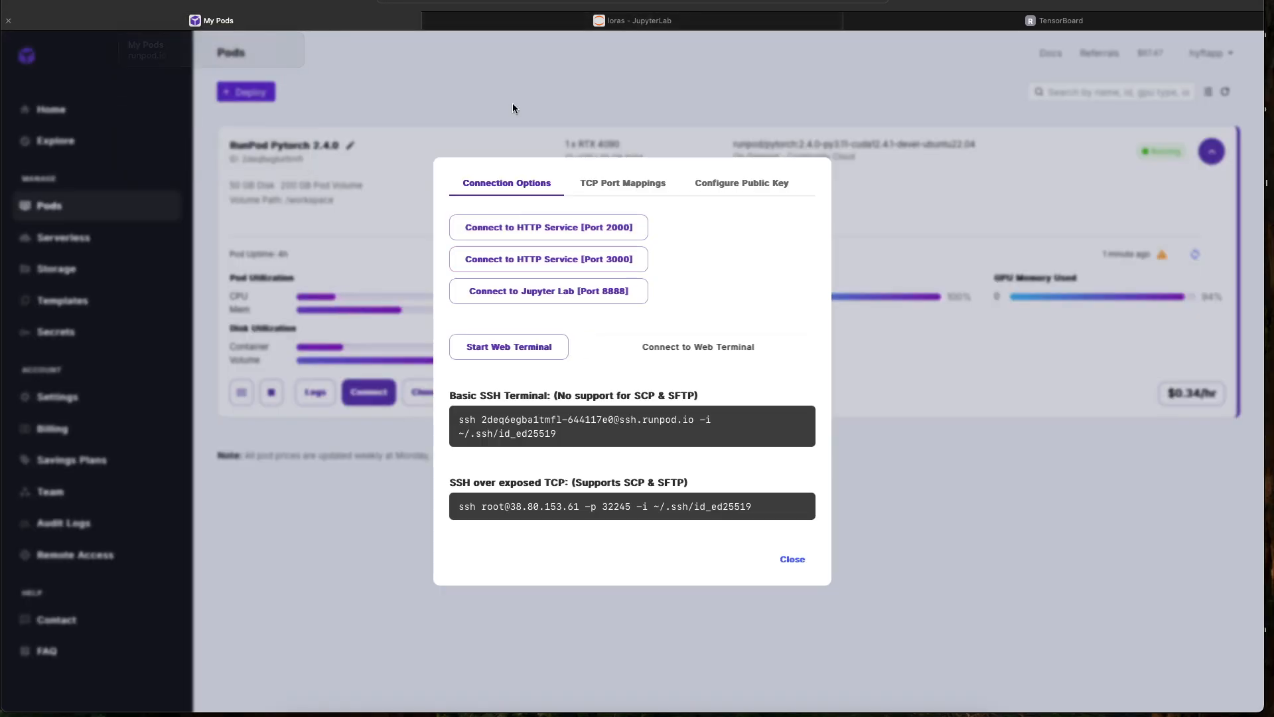
click(524, 264)
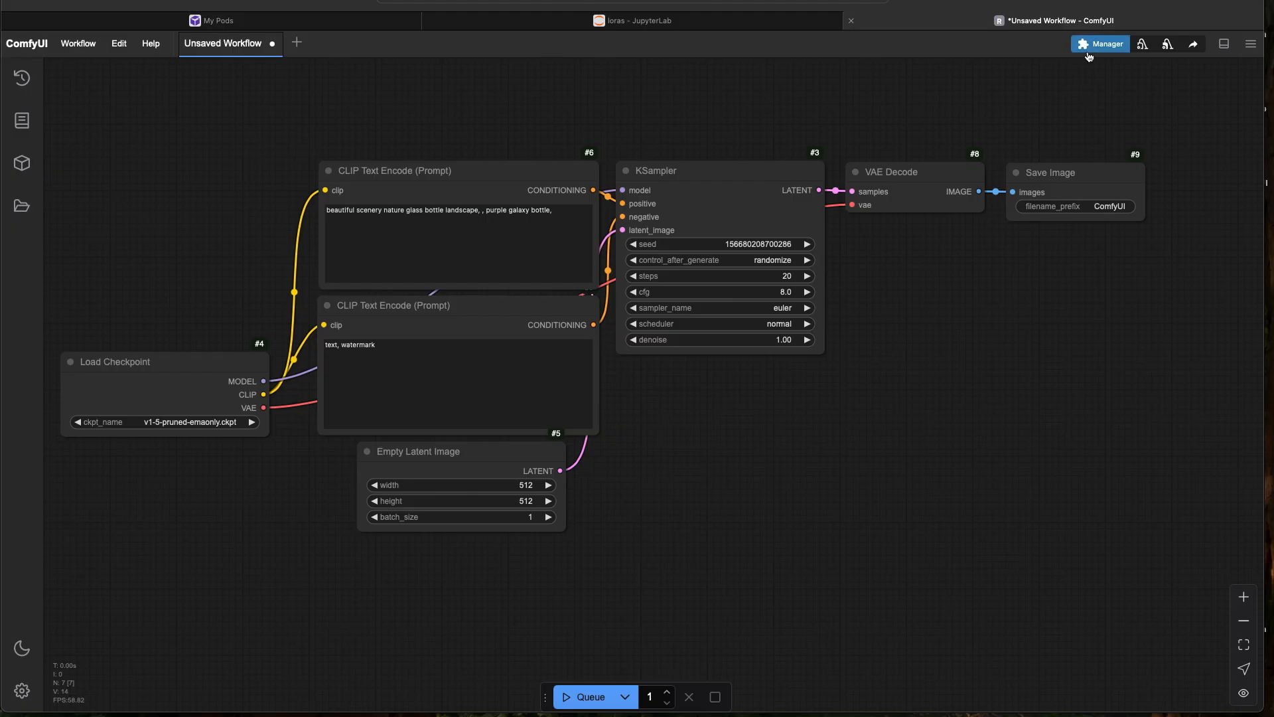
Search the Custom Nodes Manager for Hunyuan and install the ComfyUI-HunyuanVideoWrapper node pack
click(1092, 46)
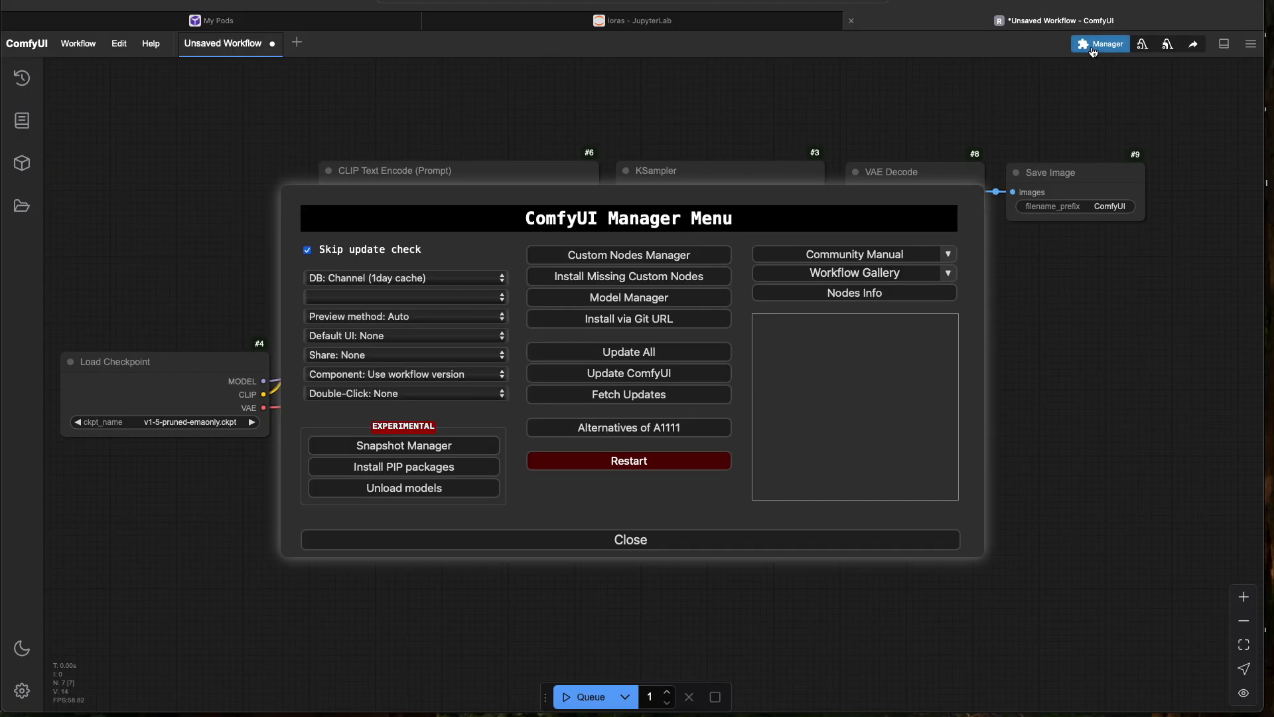
click(596, 258)
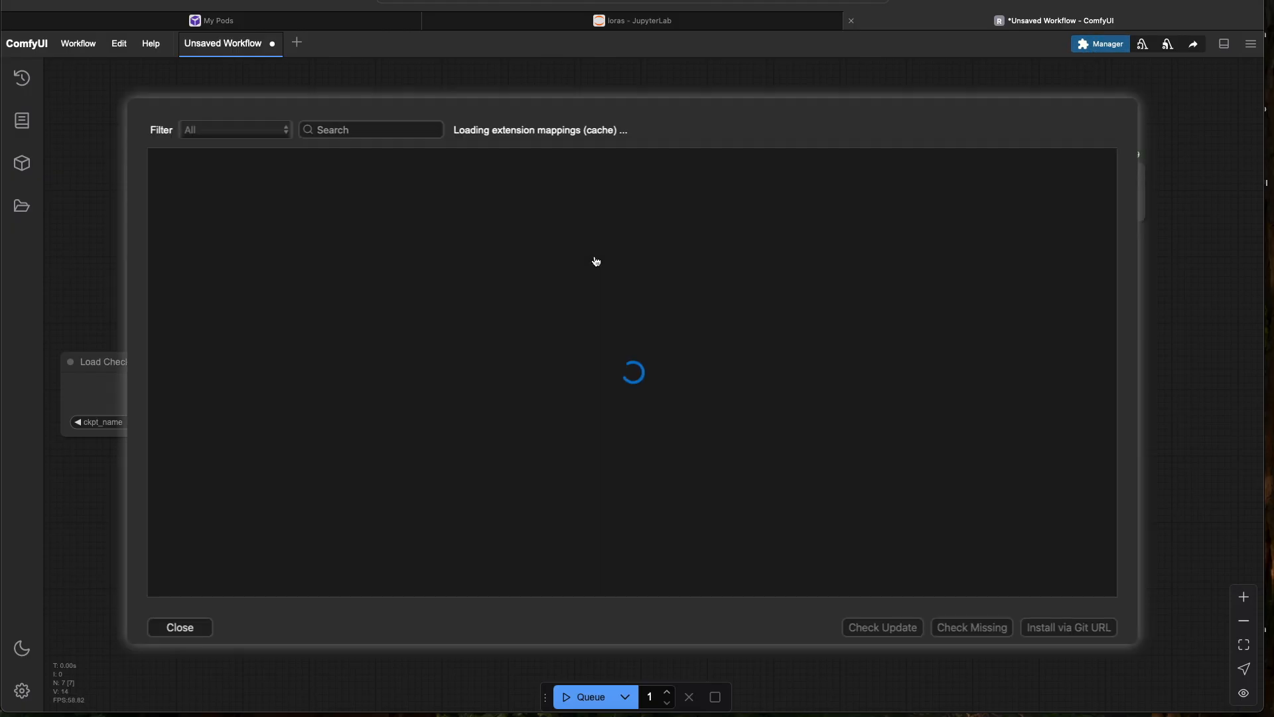
click(366, 130)
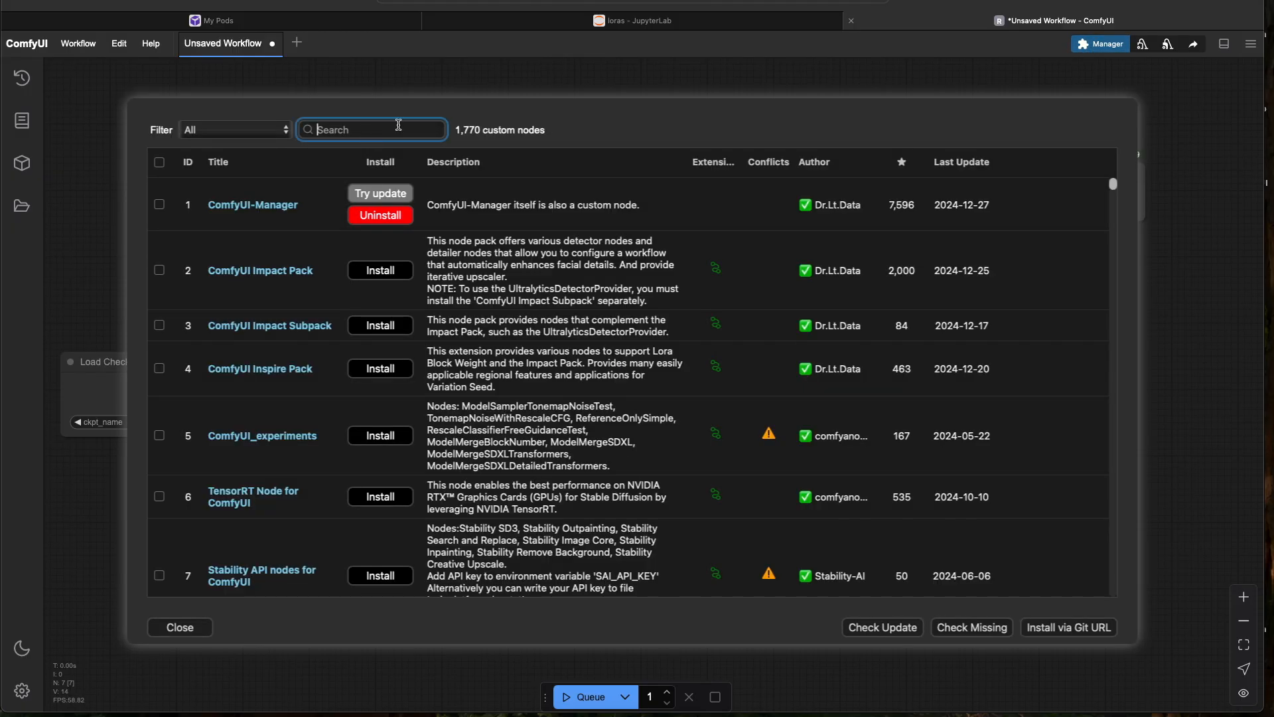
text(Hunyuan)
click(391, 194)
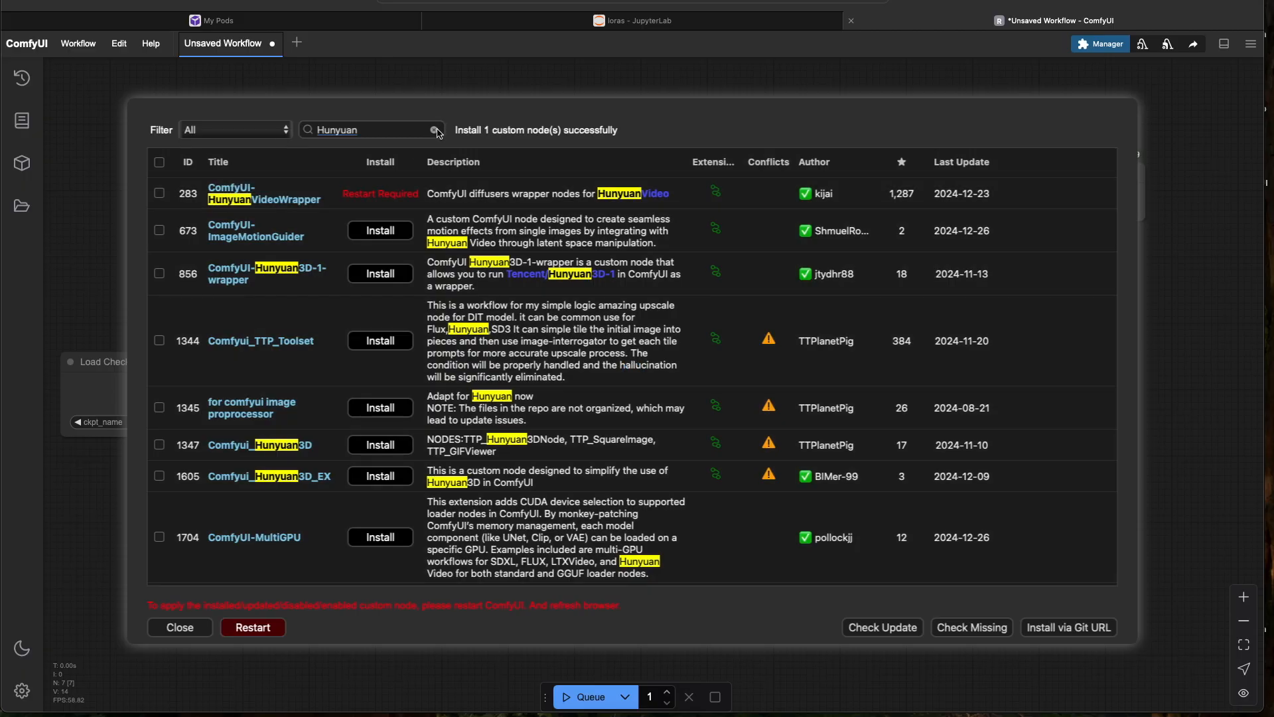
Search the custom nodes for videohelper, install ComfyUI-VideoHelperSuite, and reboot the ComfyUI server
click(435, 130)
text(videhel)
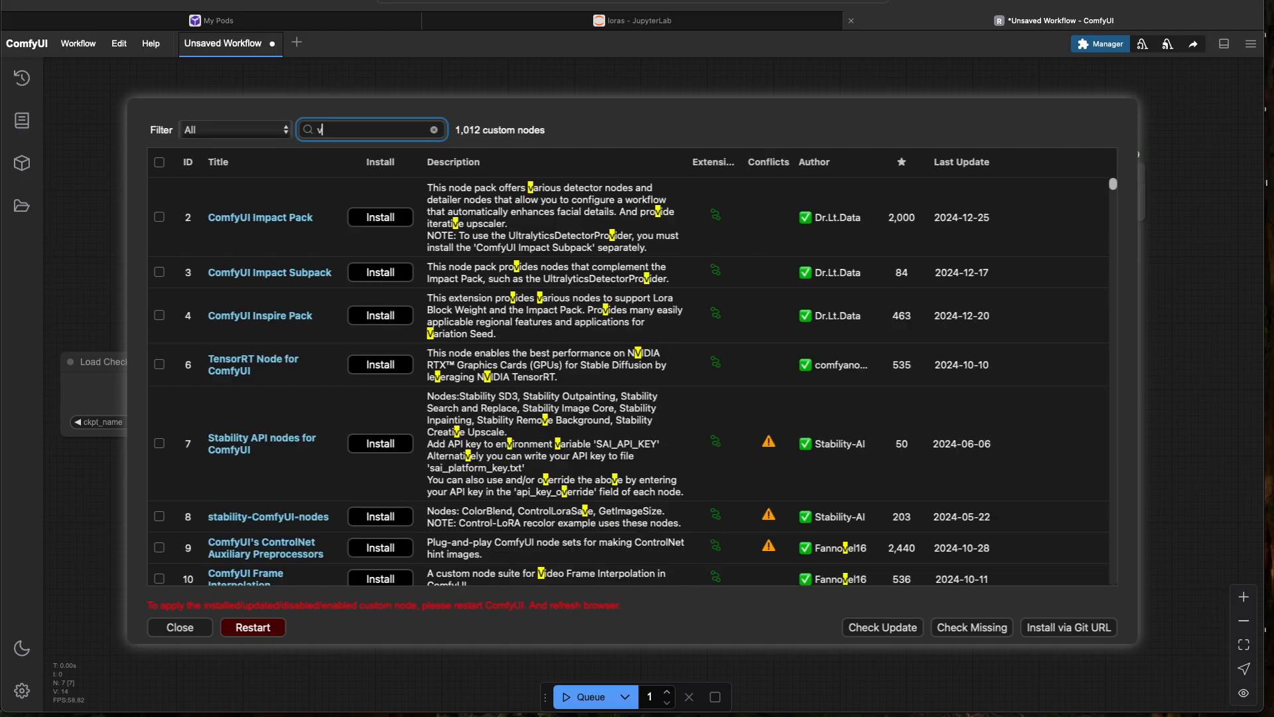
key(BackSpace)
key(BackSpace)
text(oH)
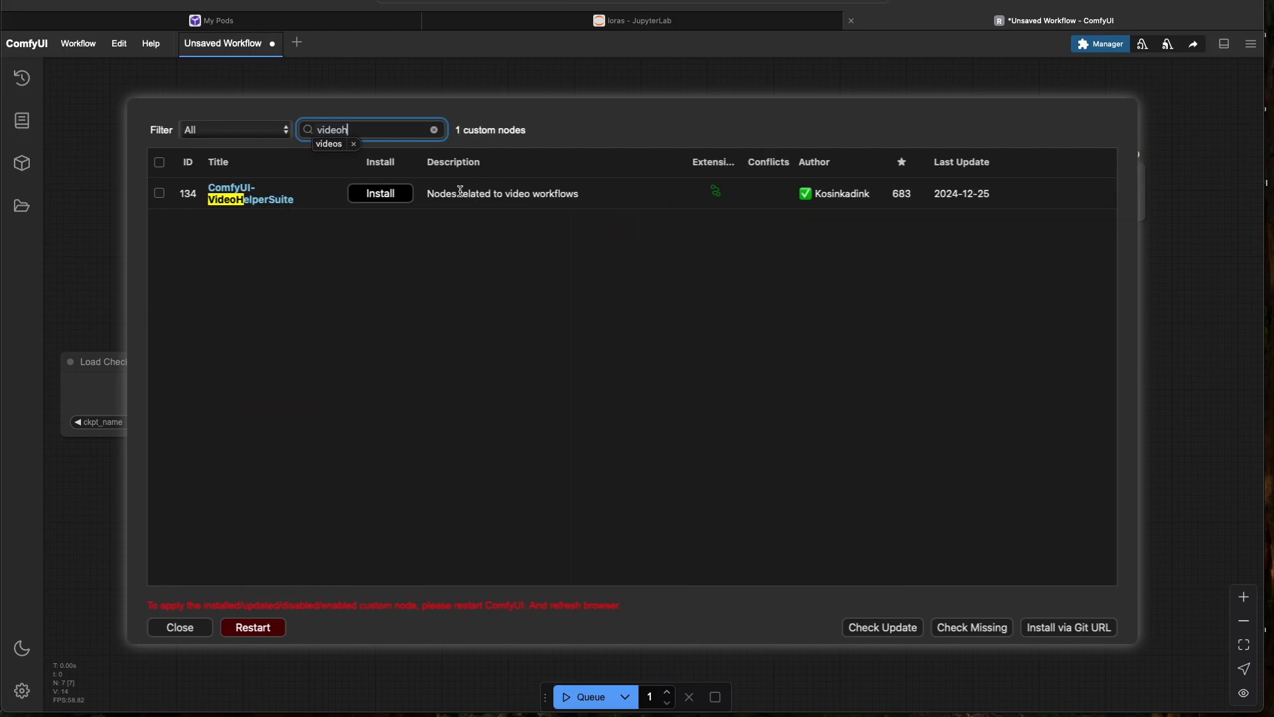
click(405, 194)
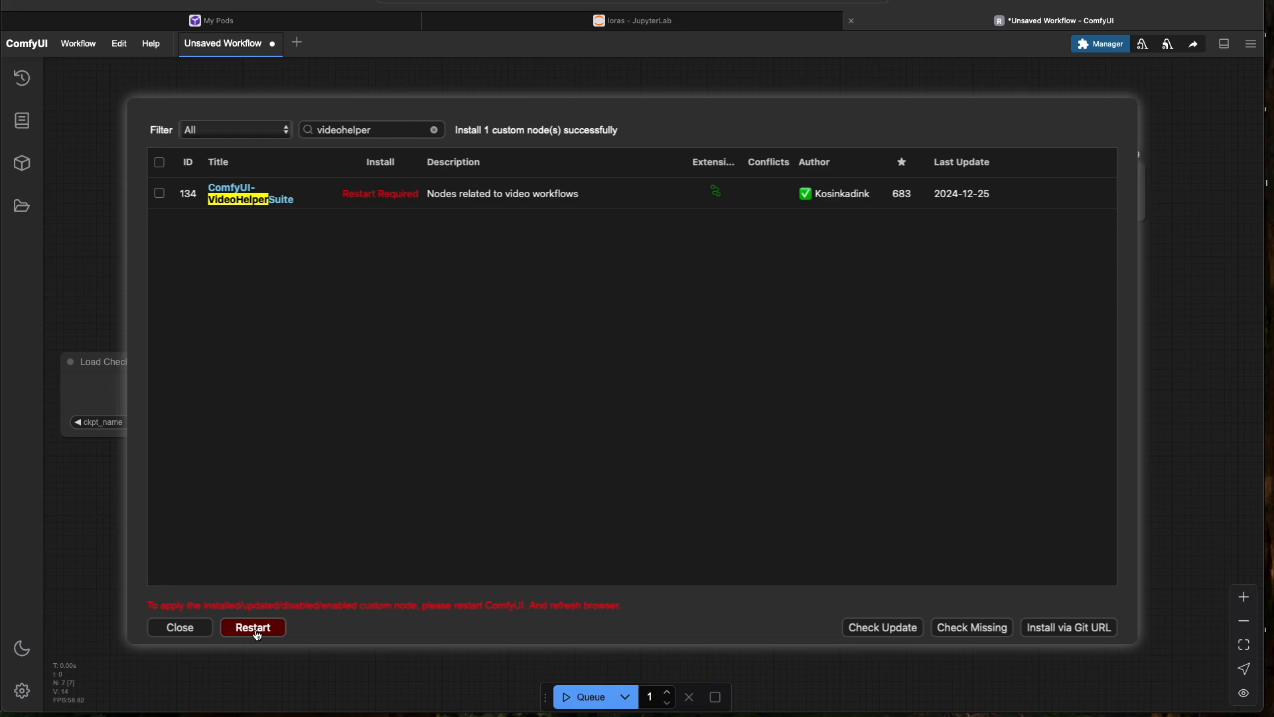
click(257, 635)
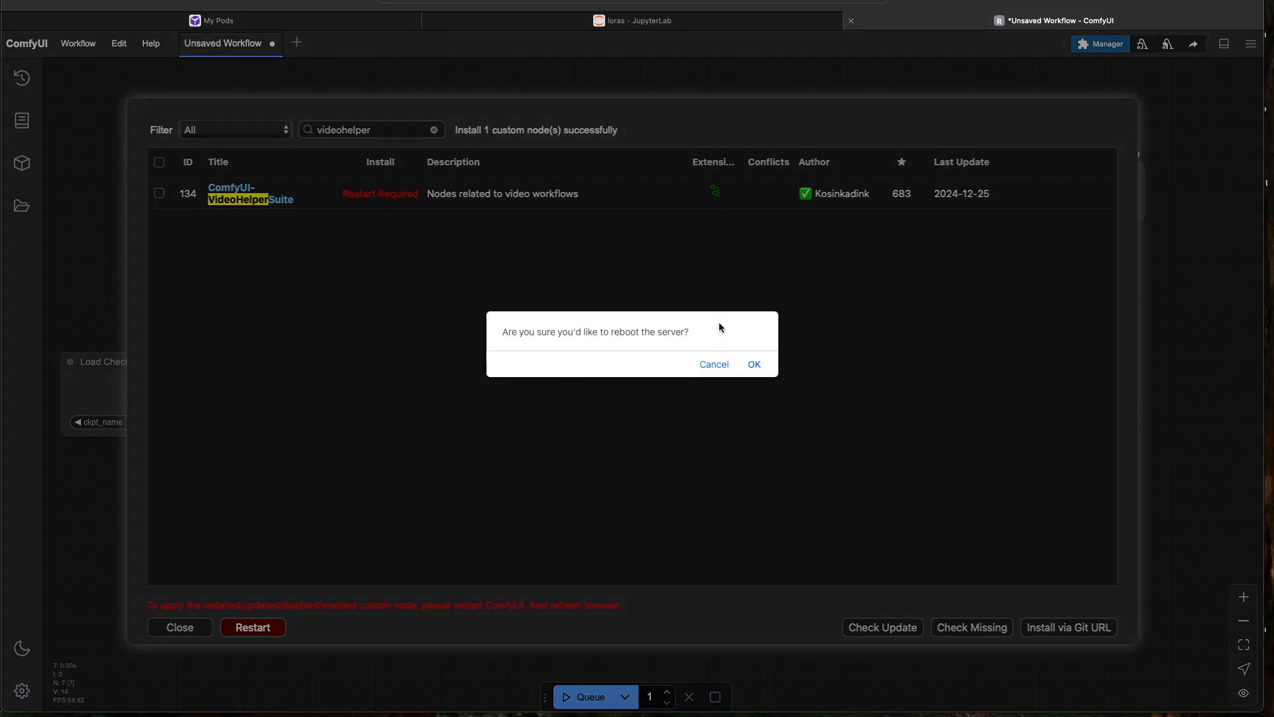
click(755, 365)
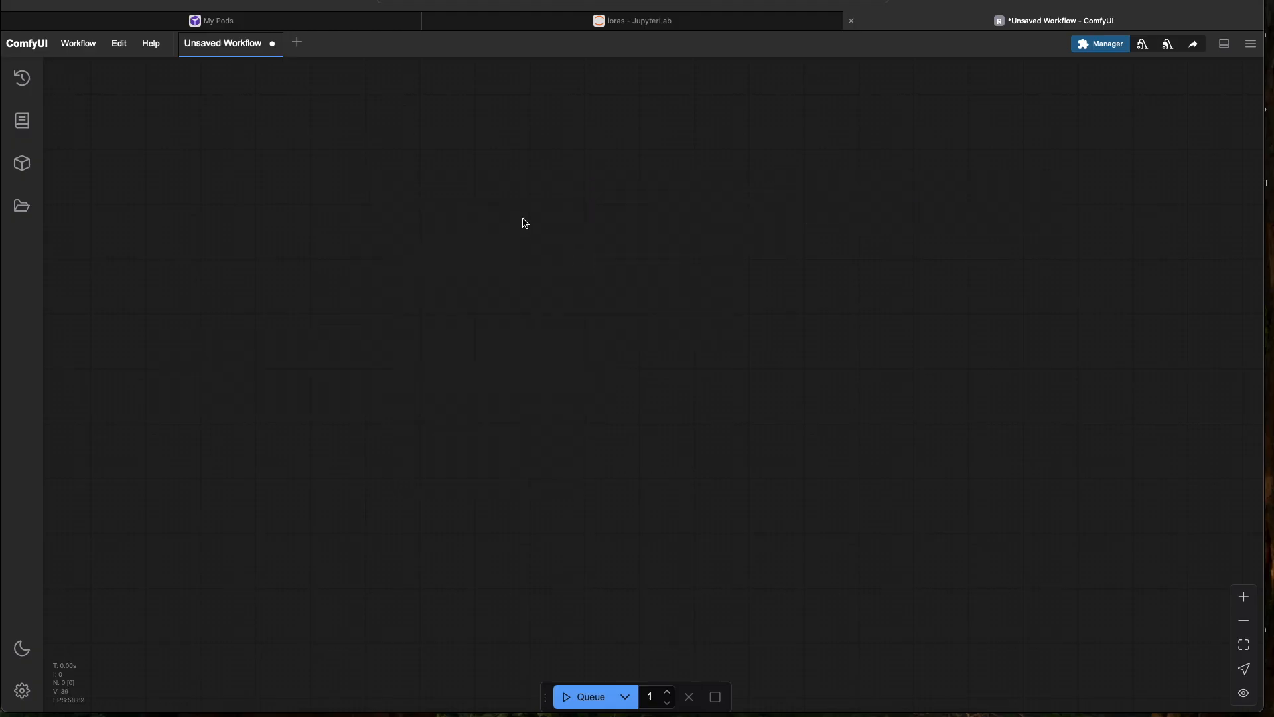
Switch to JupyterLab and rerun tensorboard --logdir /workspace/ComfyUI/models/loras/20241227_15-35-52 --host 0.0.0.0 --port 2000 in its terminal
click(565, 25)
click(542, 60)
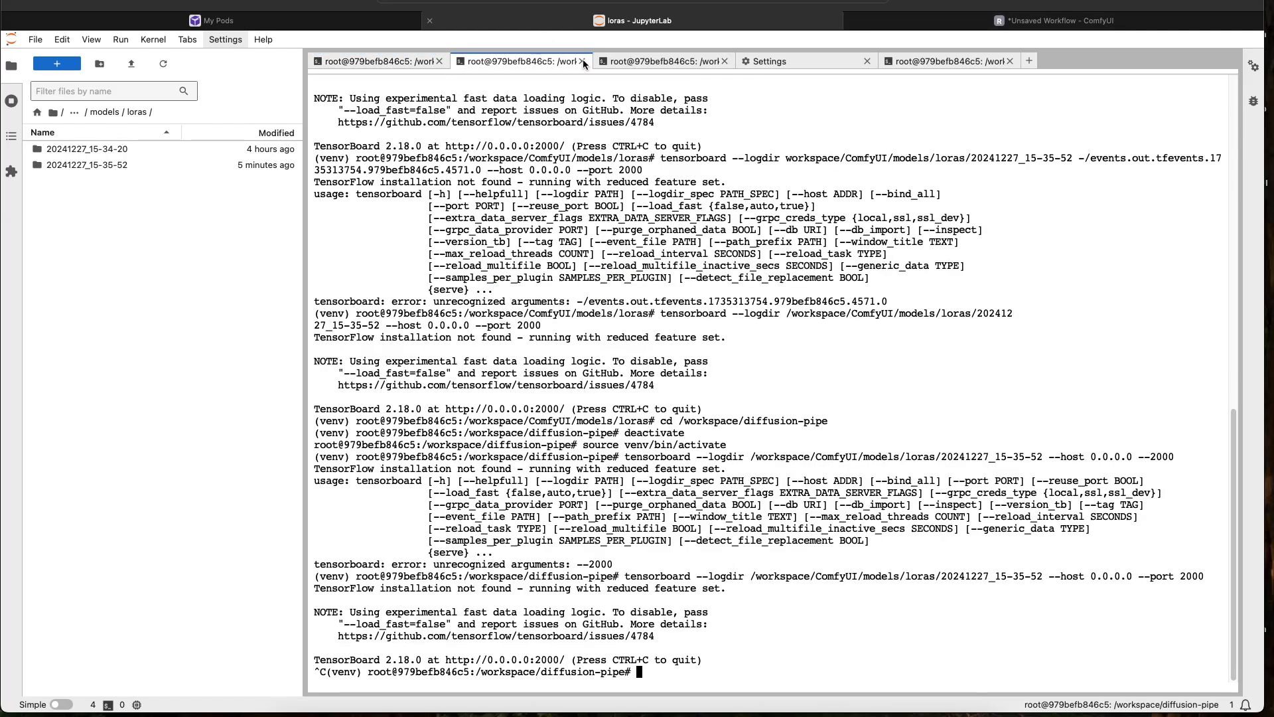
click(663, 61)
click(523, 61)
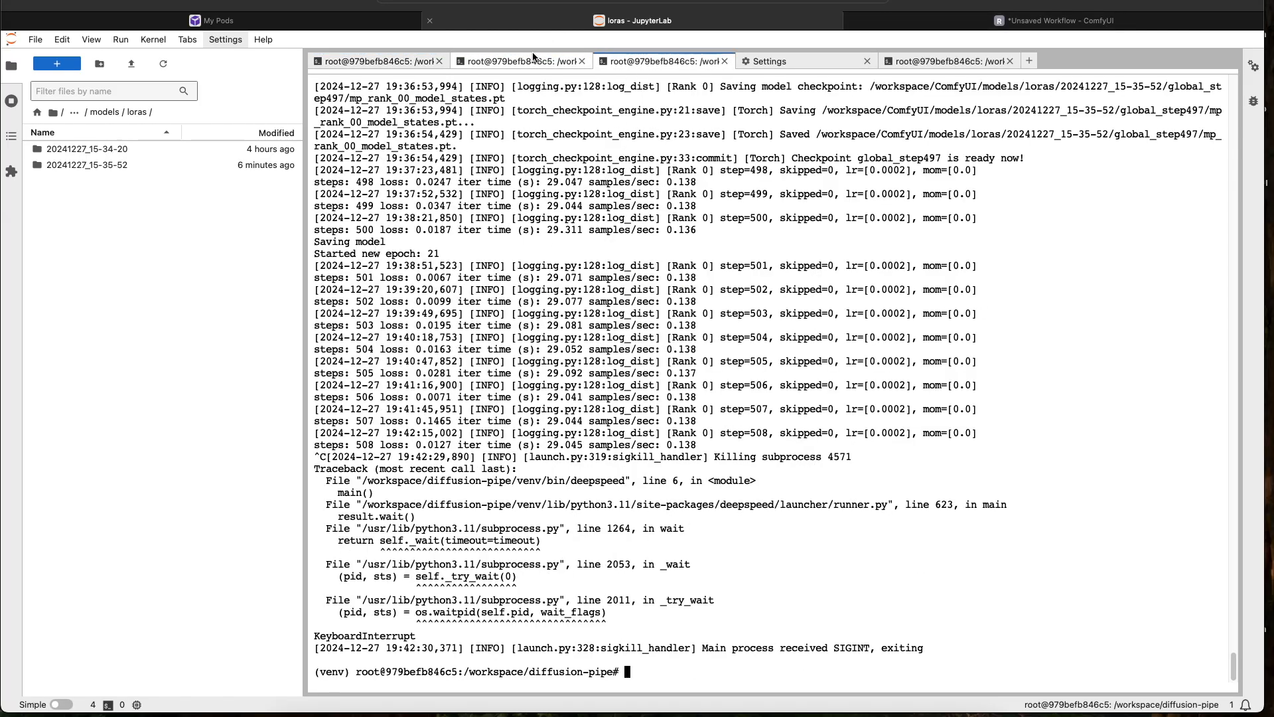
key(Up)
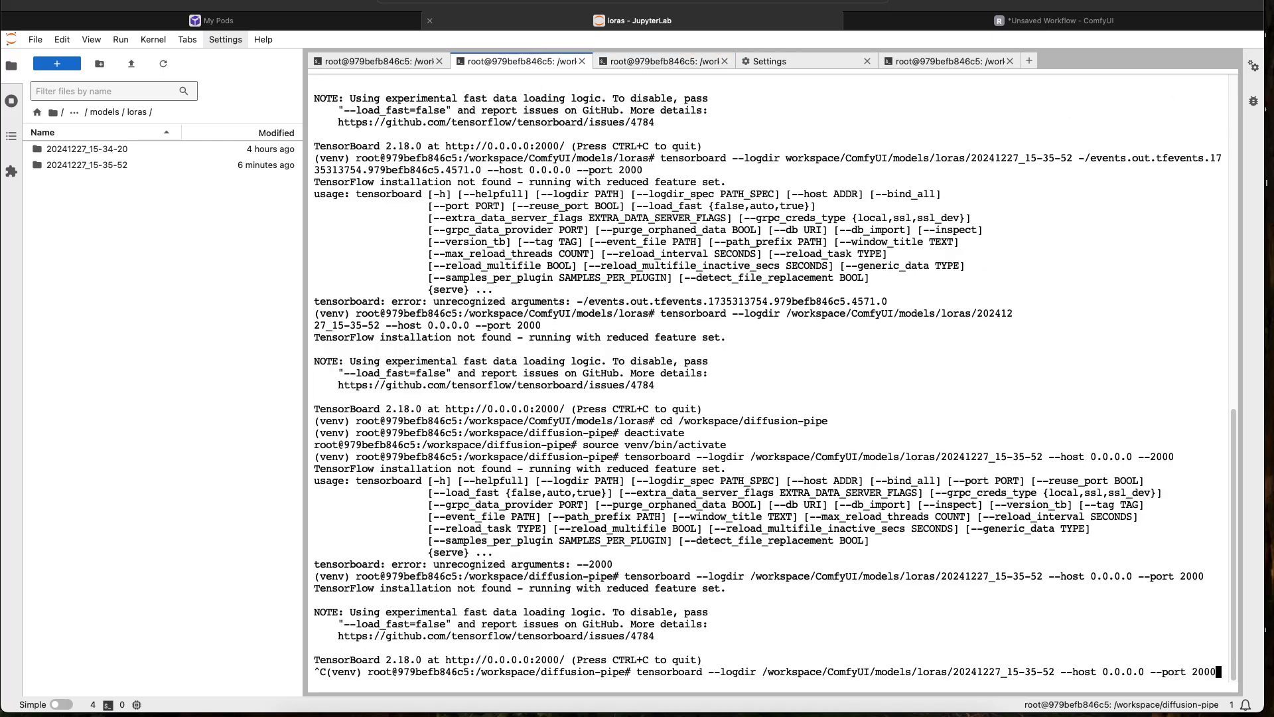
key(Return)
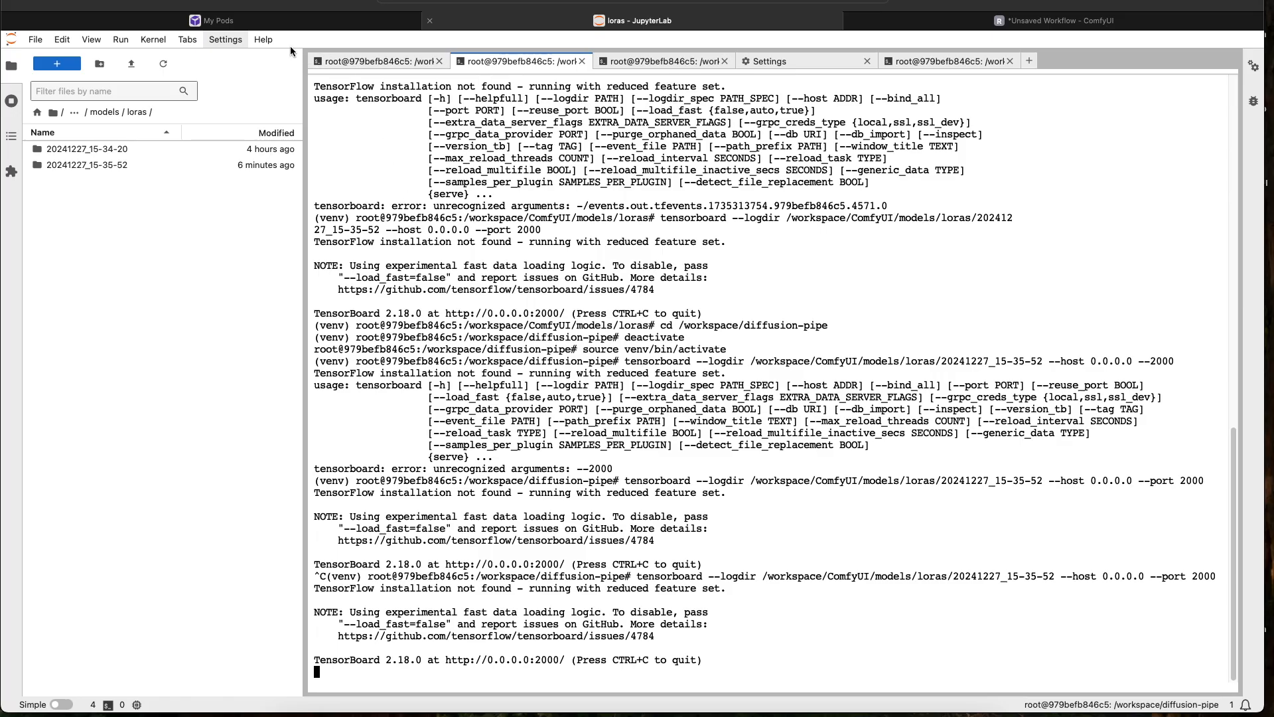
Open TensorBoard through the pod's HTTP service on port 2000 and arrange its browser tab before the ComfyUI tab
click(214, 20)
click(589, 229)
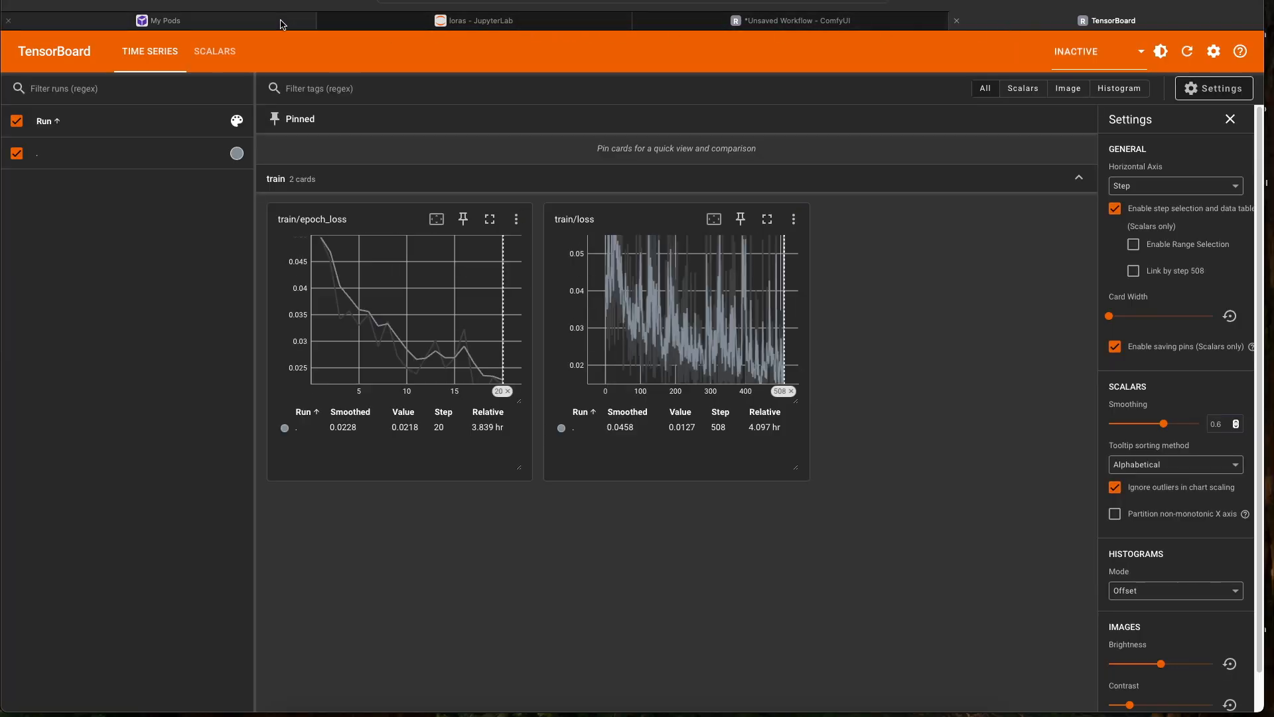
drag(1062, 20, 777, 11)
drag(778, 12, 770, 12)
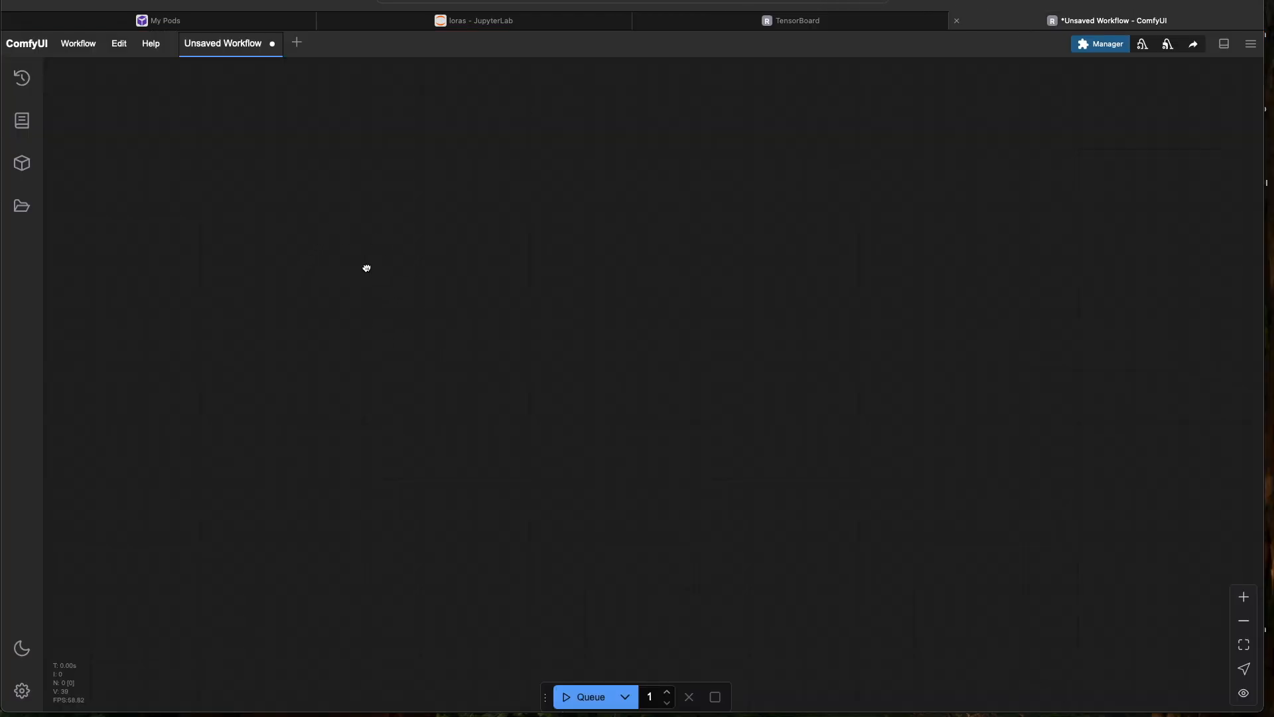
Add a HunyuanVideo Sampler node to the empty ComfyUI canvas and place it near the middle
double_click(366, 268)
text(hunyuan)
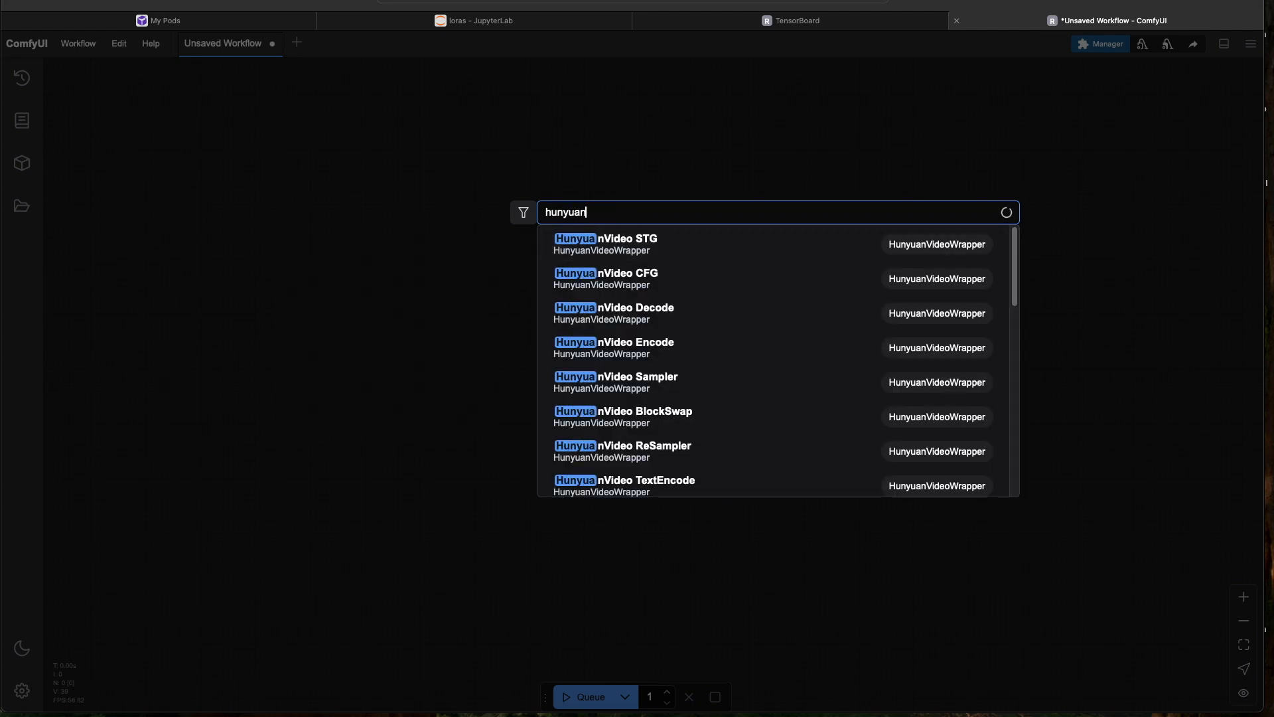
click(623, 383)
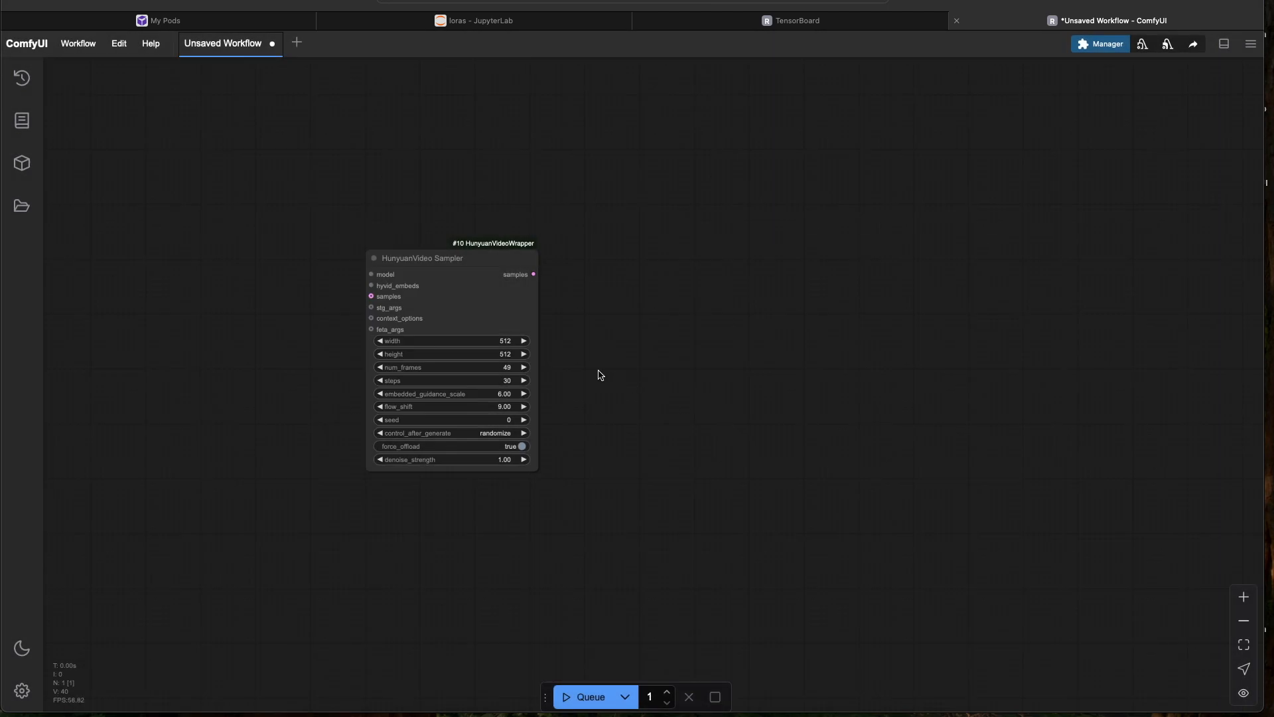
drag(438, 258, 635, 246)
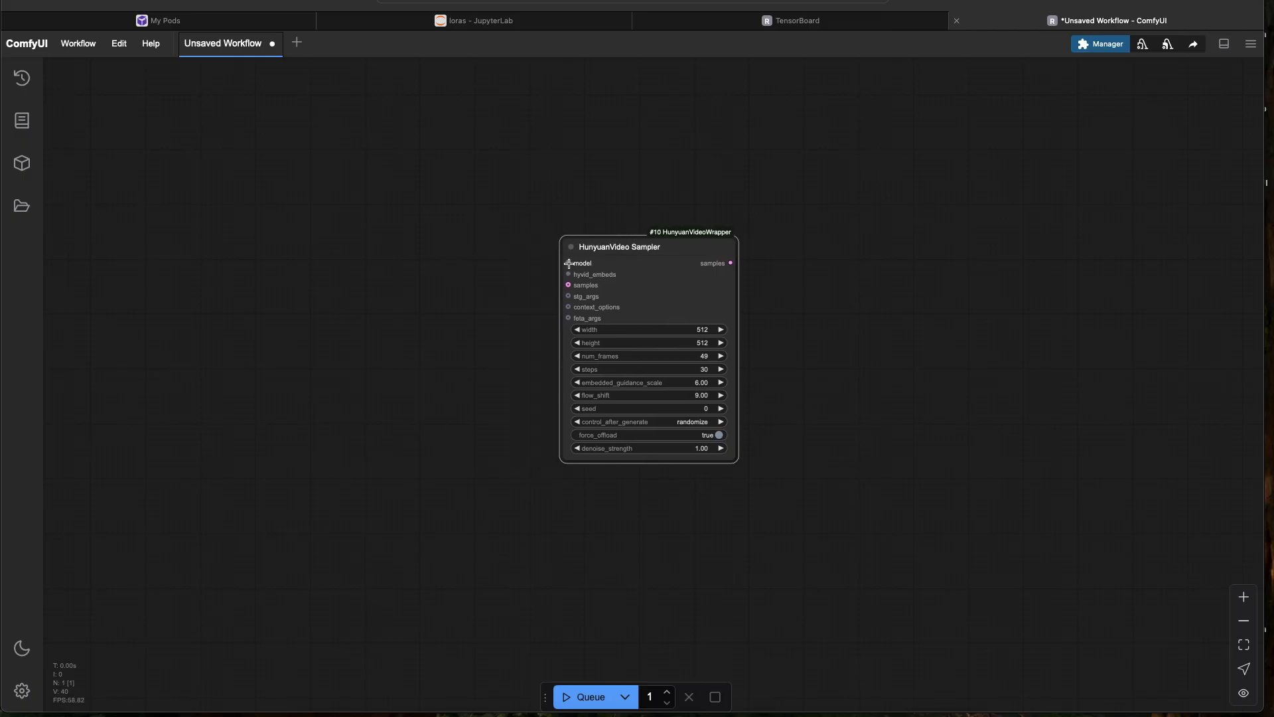
Add a HunyuanVideo Model Loader connected to the sampler's model input and place it up and to the sampler's left
drag(569, 264, 397, 229)
click(425, 282)
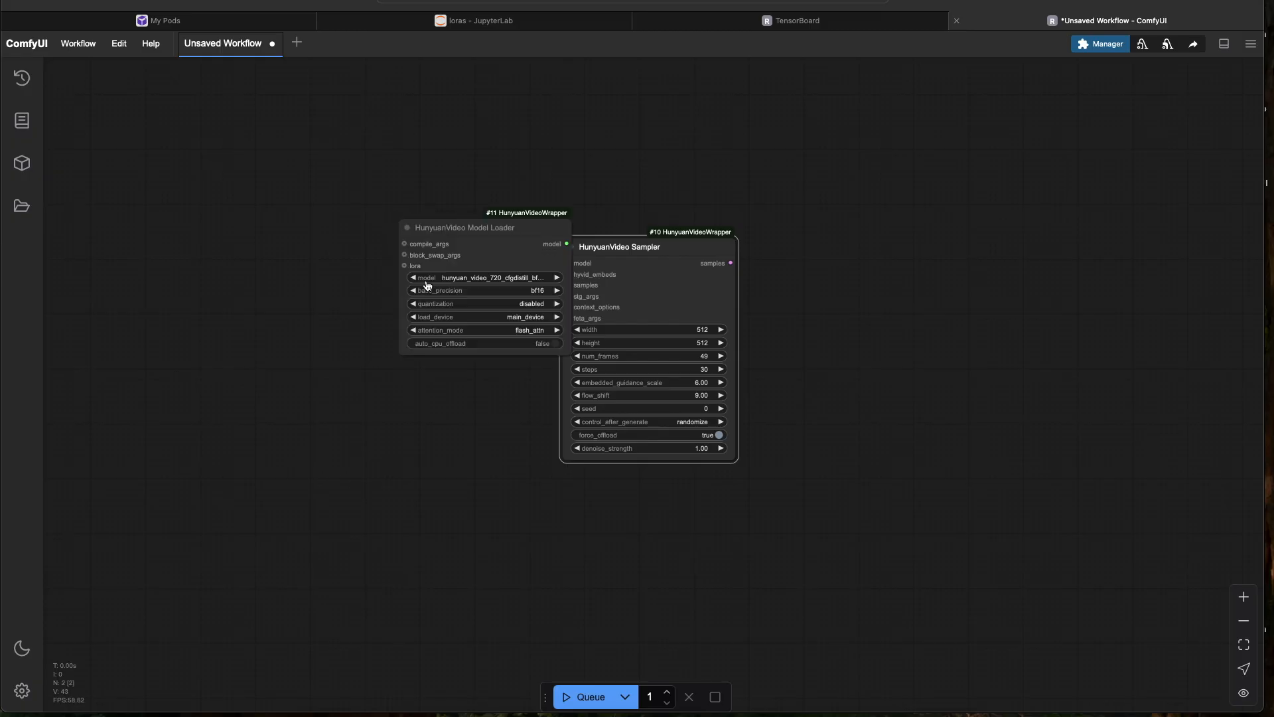
drag(500, 243, 354, 189)
drag(379, 336, 565, 396)
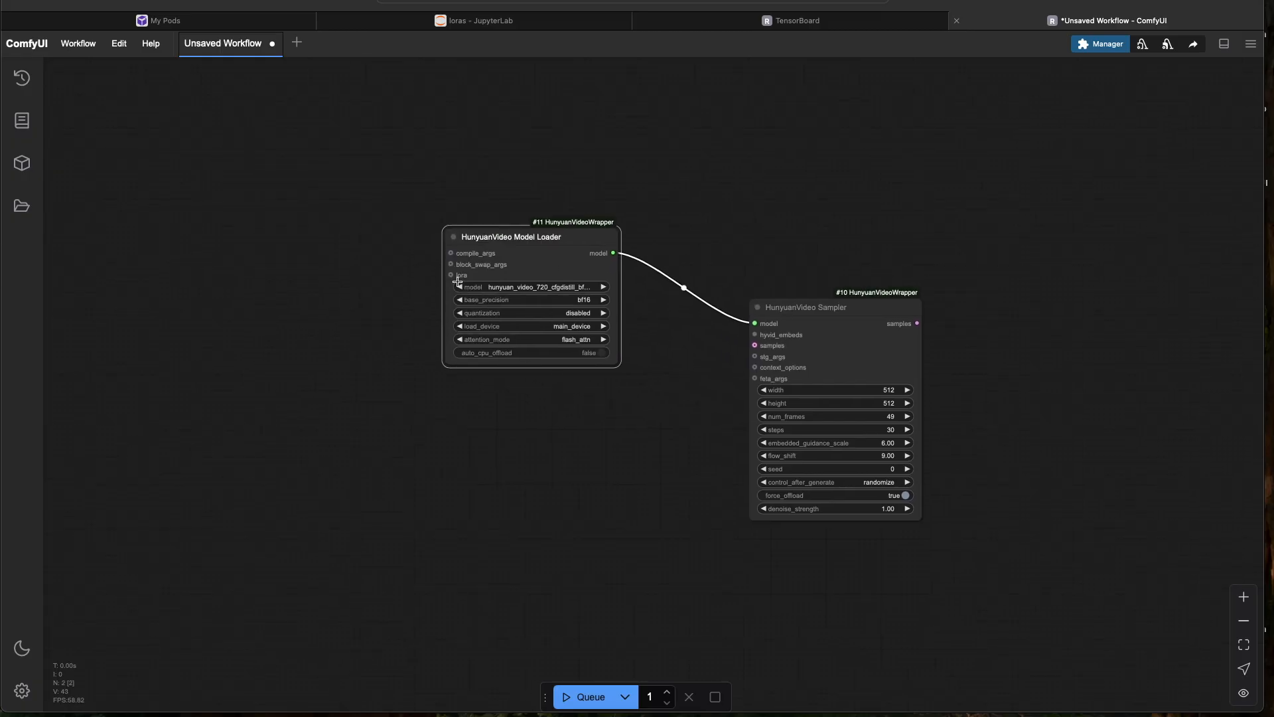
Add a HunyuanVideo Torch Compile Settings node to the model loader's compile_args input and place it up and to the loader's left
drag(448, 253, 320, 161)
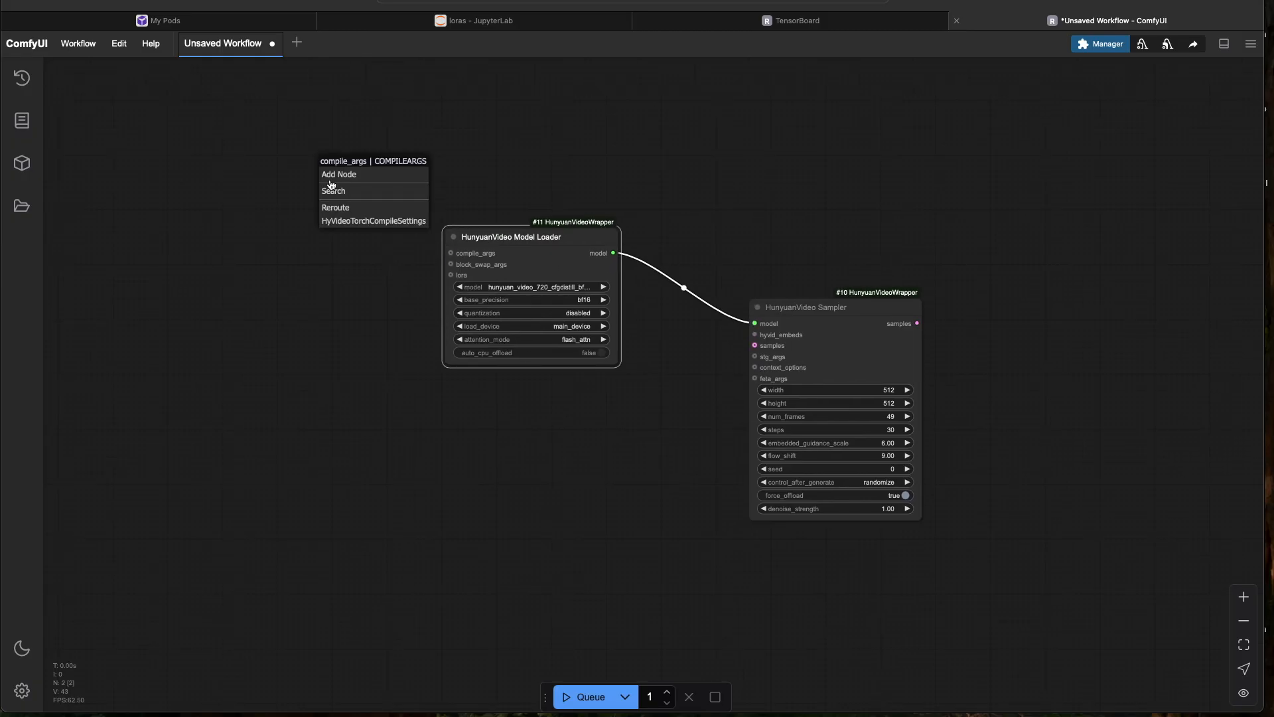
click(352, 223)
drag(373, 385, 443, 494)
drag(497, 276, 297, 204)
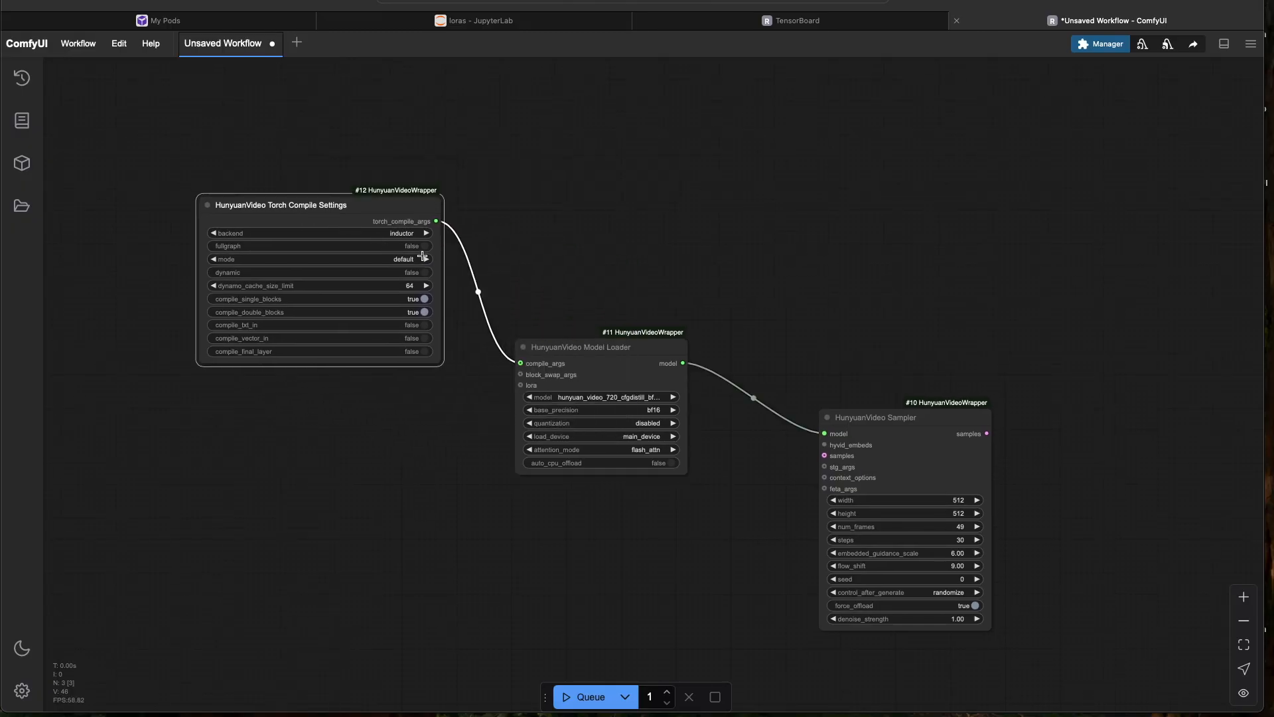
drag(304, 214, 303, 182)
drag(401, 422, 431, 415)
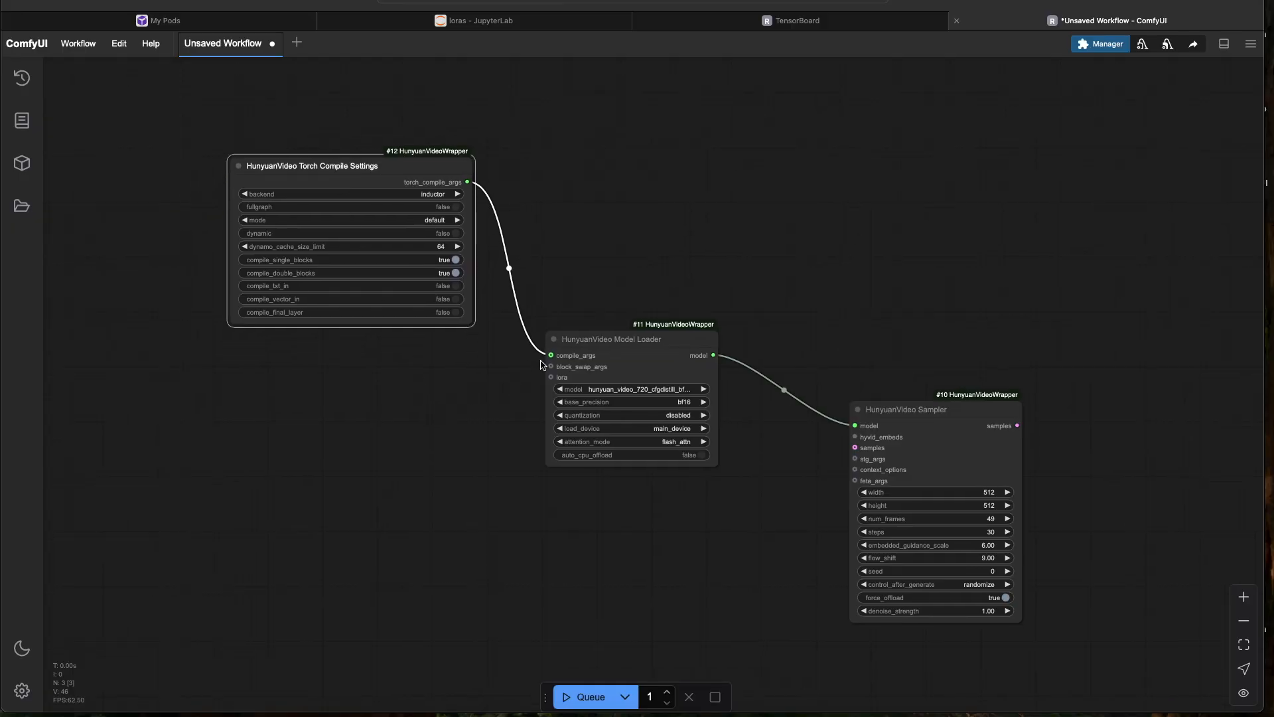
Add a HunyuanVideo BlockSwap node to the model loader's block_swap_args input and set double_blocks_to_swap to 0
drag(551, 367, 314, 358)
click(486, 401)
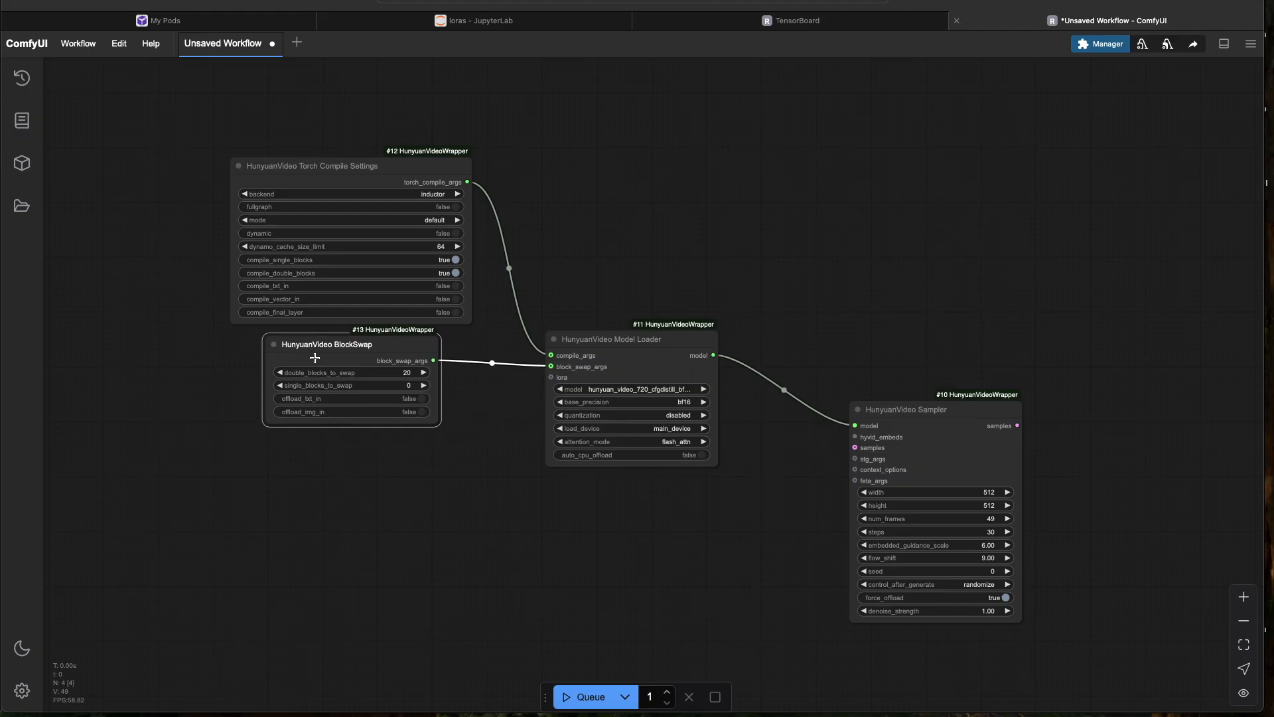
click(398, 376)
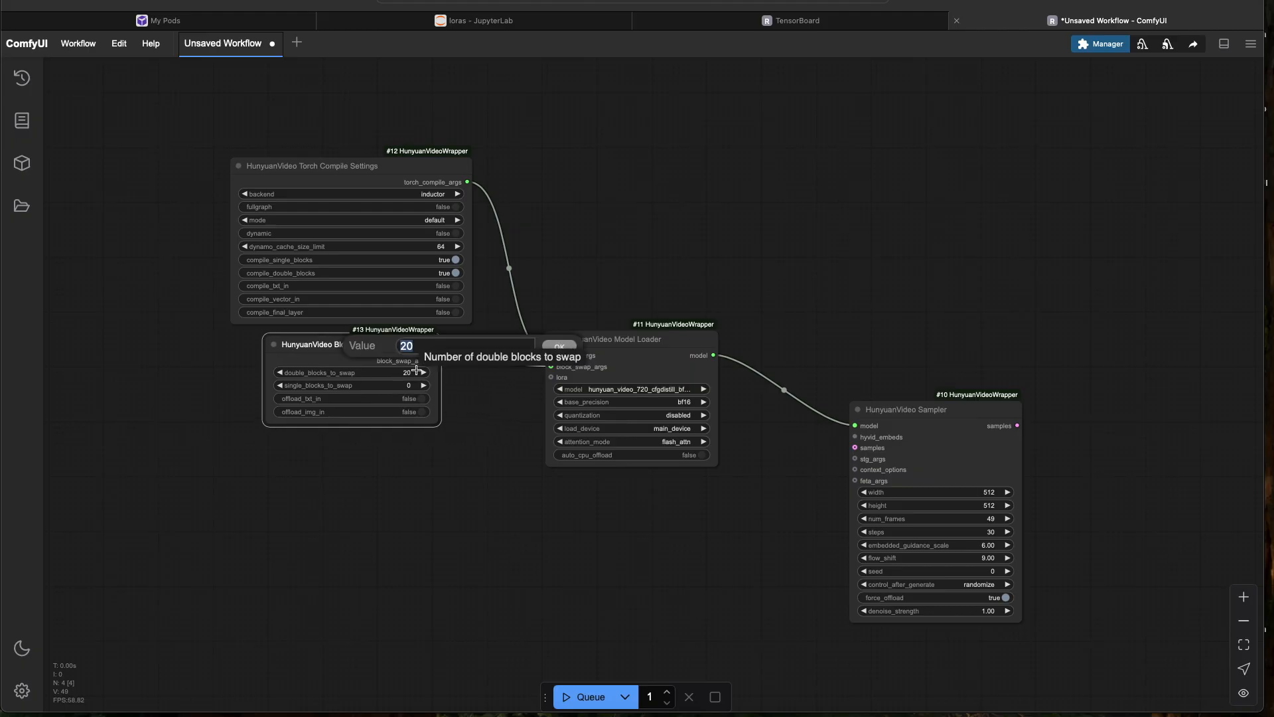
text(0)
key(Return)
Shift the compile settings and BlockSwap nodes upward, and enable offload_txt_in, offload_img_in, compile_txt_in, compile_vector_in and compile_final_layer
click(361, 168)
drag(361, 168, 364, 136)
drag(362, 340, 370, 306)
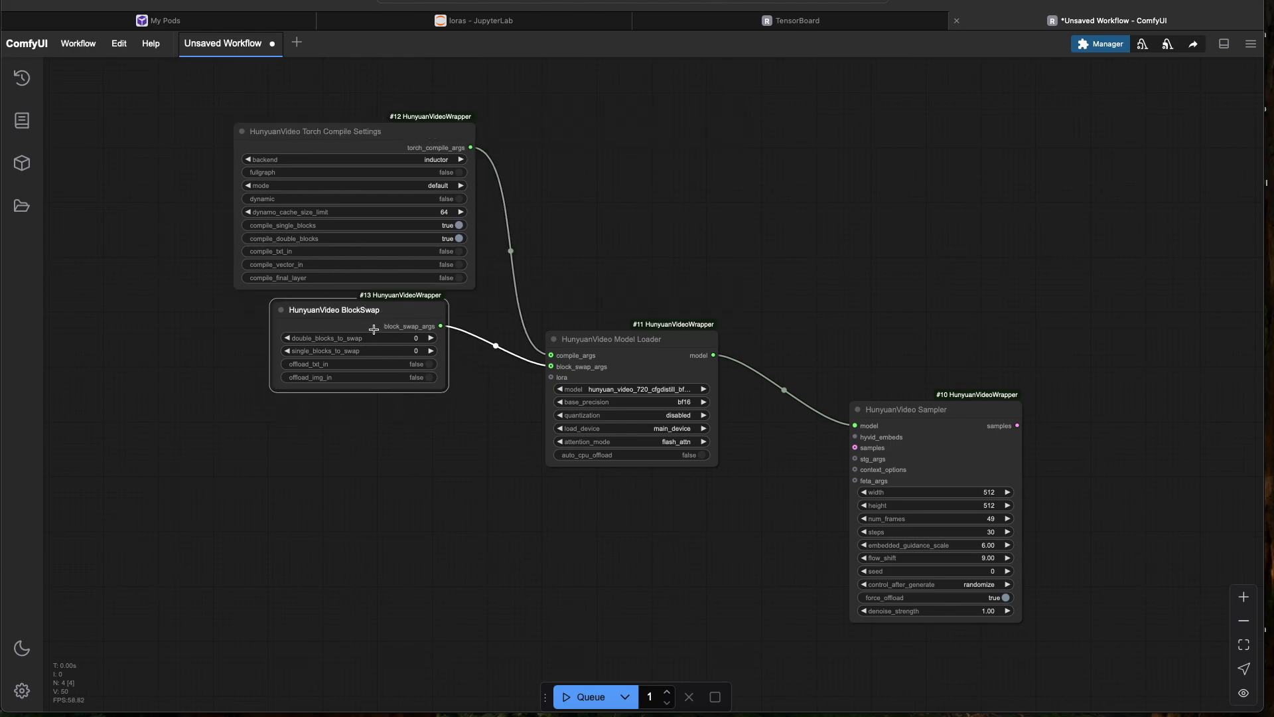
click(430, 366)
click(429, 377)
click(459, 252)
click(459, 265)
click(458, 276)
drag(413, 321, 410, 319)
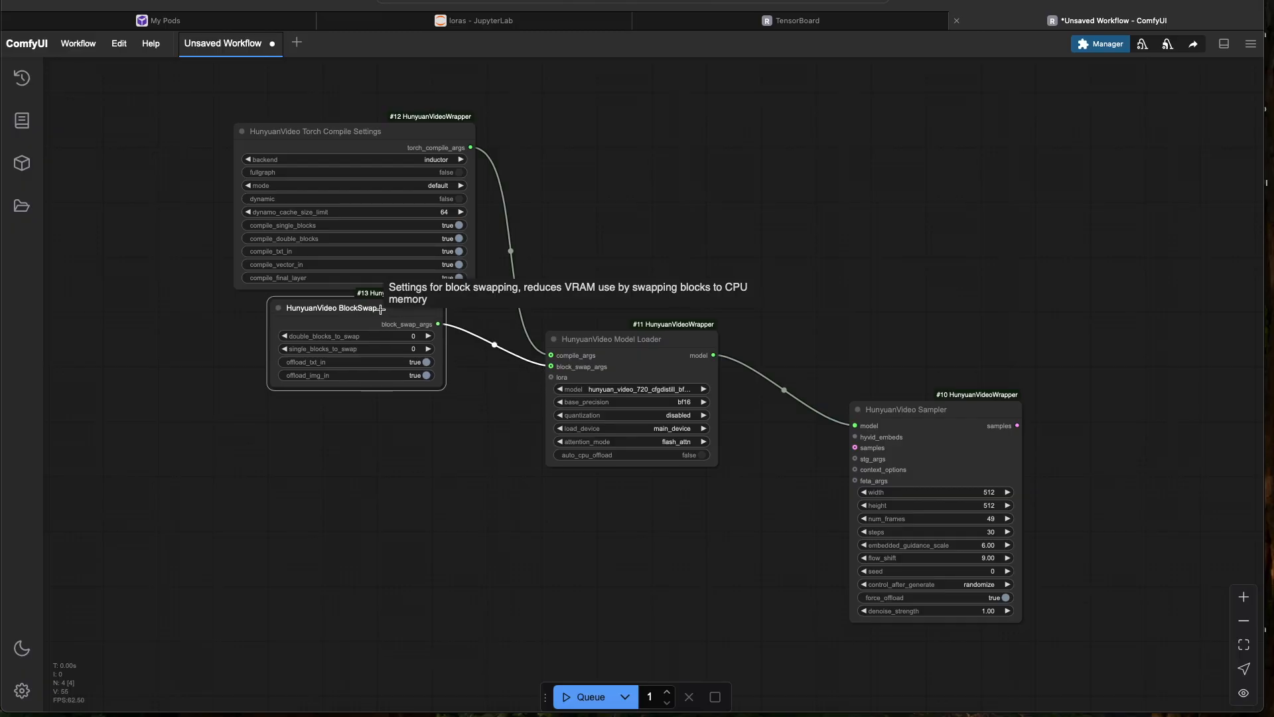
Add a HunyuanVideo Lora Select node to the model loader's lora input, place it below BlockSwap, and look through the available LoRA files
drag(551, 377, 433, 422)
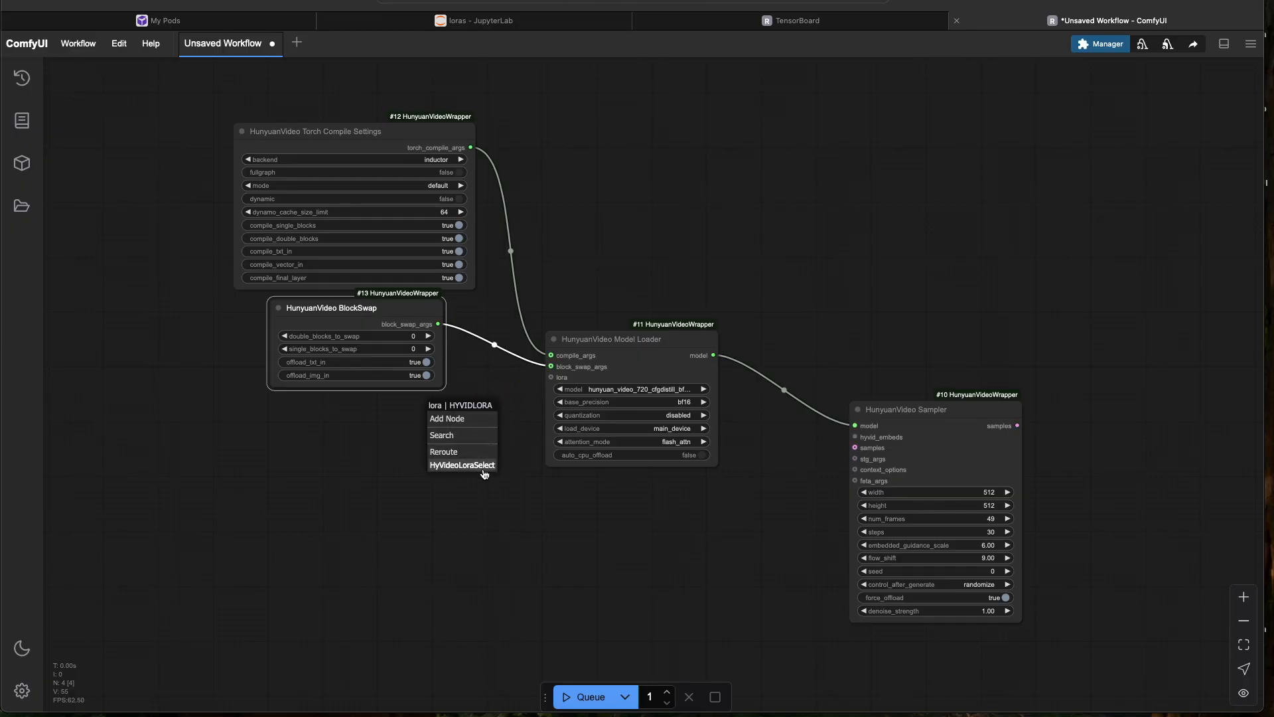
click(479, 469)
drag(453, 529, 523, 503)
drag(551, 389, 391, 385)
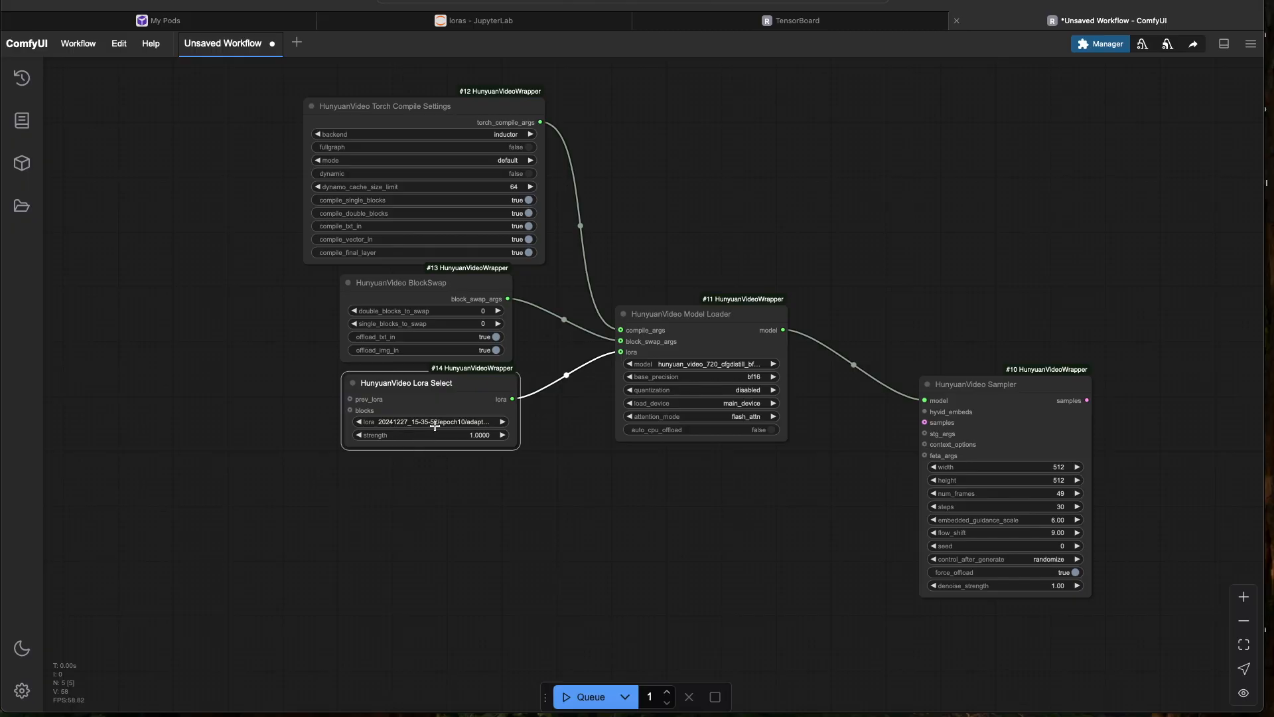
click(435, 424)
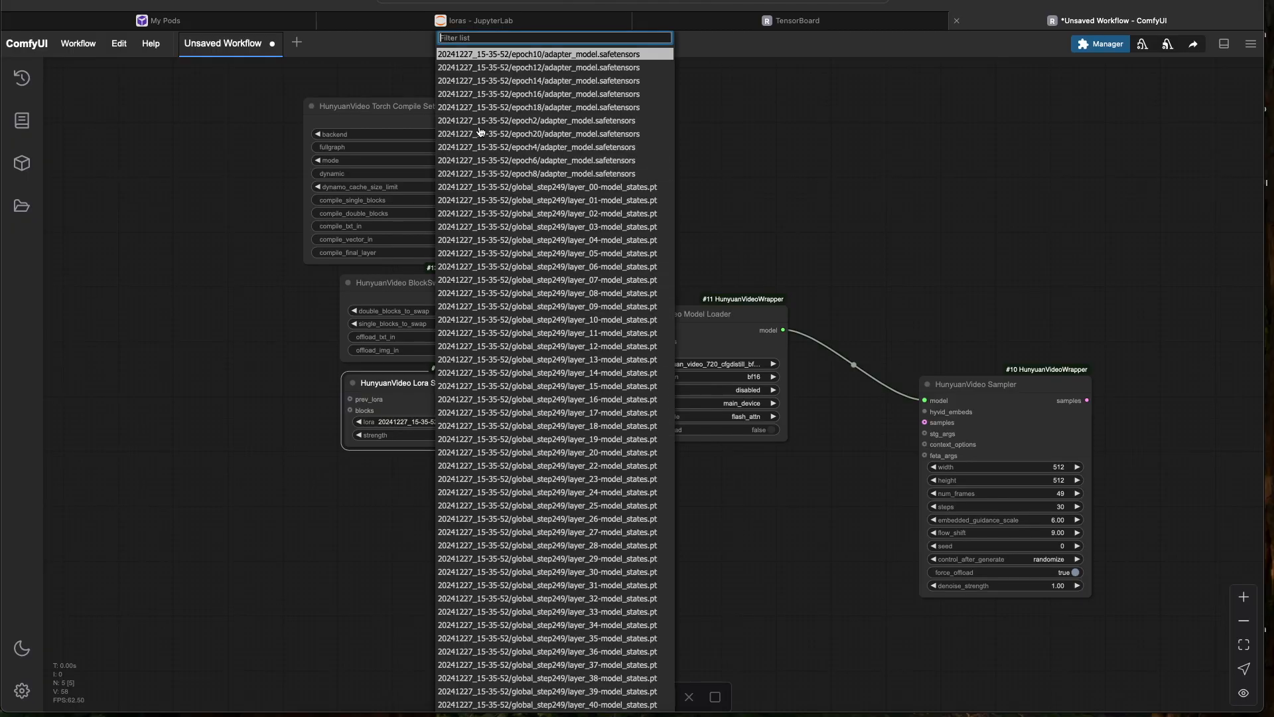
click(342, 476)
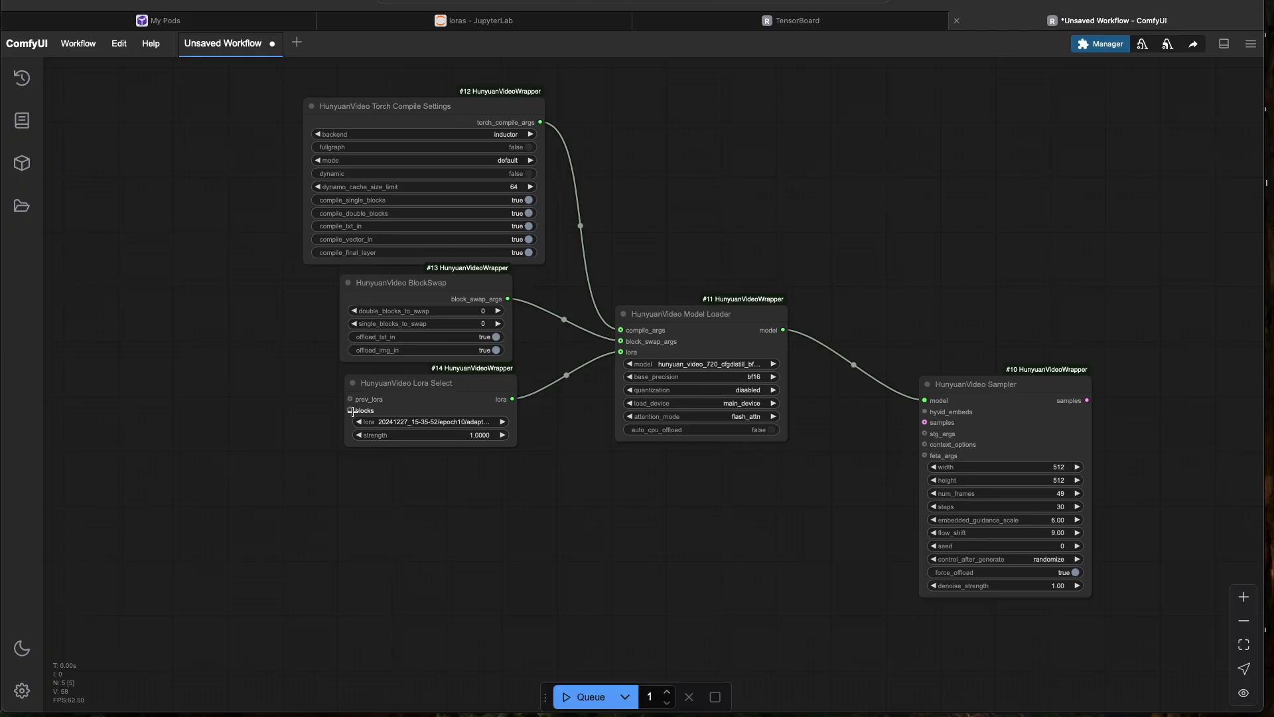
Add a HunyuanVideo Lora Block Edit node connected to the Lora Select node's blocks input
drag(313, 467, 401, 437)
scroll(419, 438, down, 1)
drag(486, 368, 334, 385)
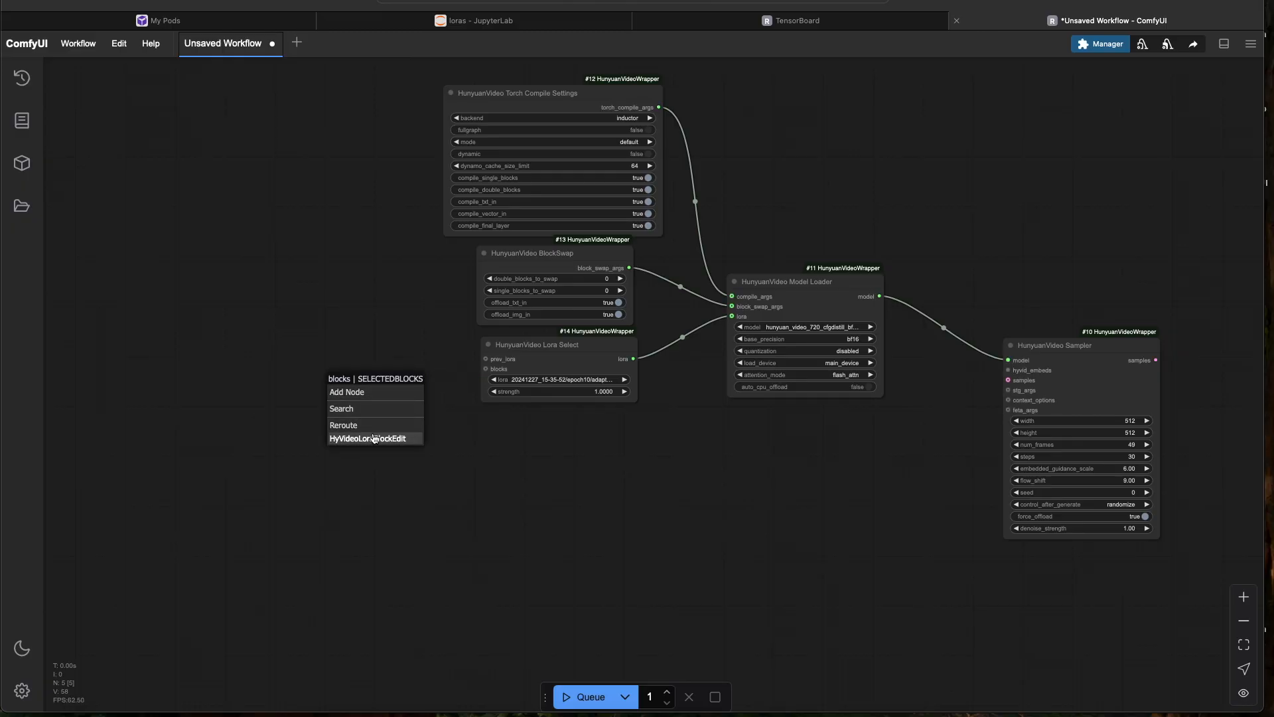
click(371, 436)
drag(572, 458, 571, 394)
drag(443, 312, 328, 260)
drag(517, 491, 521, 482)
Set the single_blocks entries of the Lora Block Edit node to false and position the node to the left of Lora Select
scroll(521, 486, down, 5)
click(419, 368)
click(420, 380)
click(420, 404)
click(420, 416)
click(421, 428)
click(420, 440)
drag(472, 467, 531, 344)
click(478, 330)
click(478, 342)
click(478, 354)
click(478, 365)
click(478, 379)
click(478, 390)
click(478, 402)
click(507, 438)
click(507, 449)
click(507, 461)
click(507, 473)
click(507, 486)
click(507, 497)
click(508, 509)
click(507, 521)
drag(672, 292, 513, 428)
drag(467, 318, 404, 392)
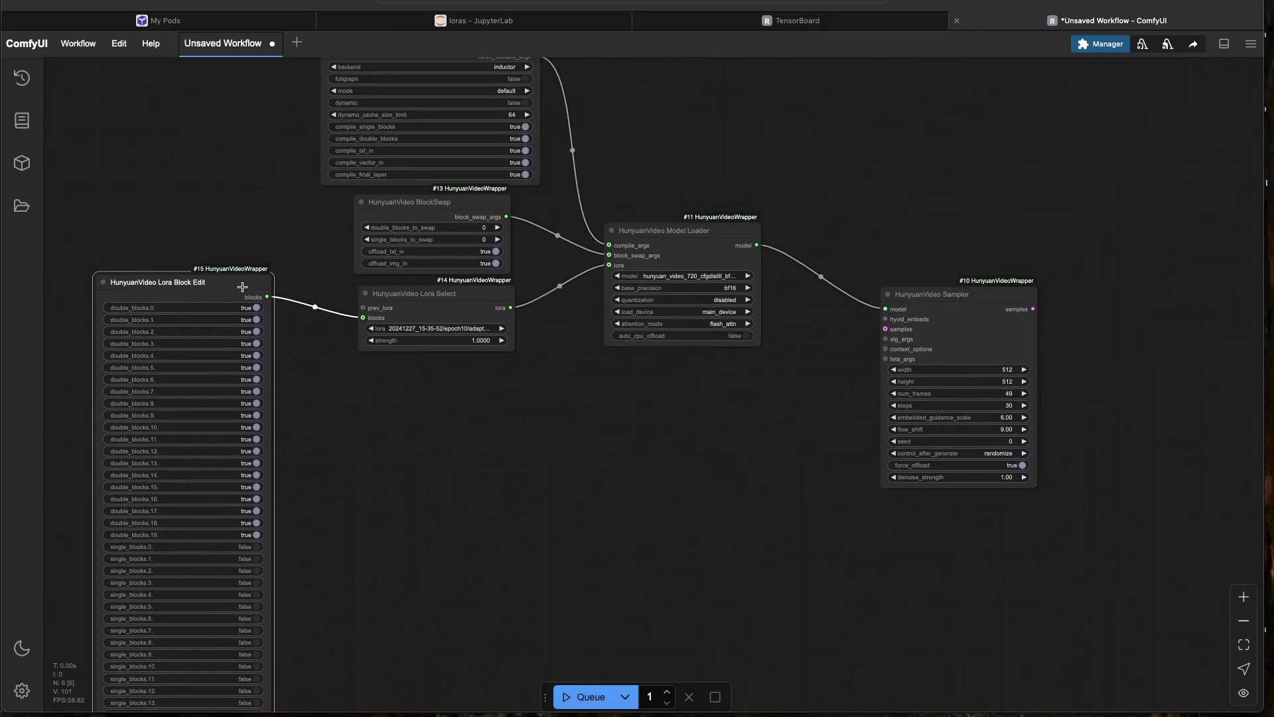
drag(241, 282, 243, 308)
Move the sampler up and to the right, then add a HunyuanVideo TextEncode node to its hyvid_embeds input, placed below the model loader
drag(550, 406, 274, 406)
drag(551, 350, 541, 338)
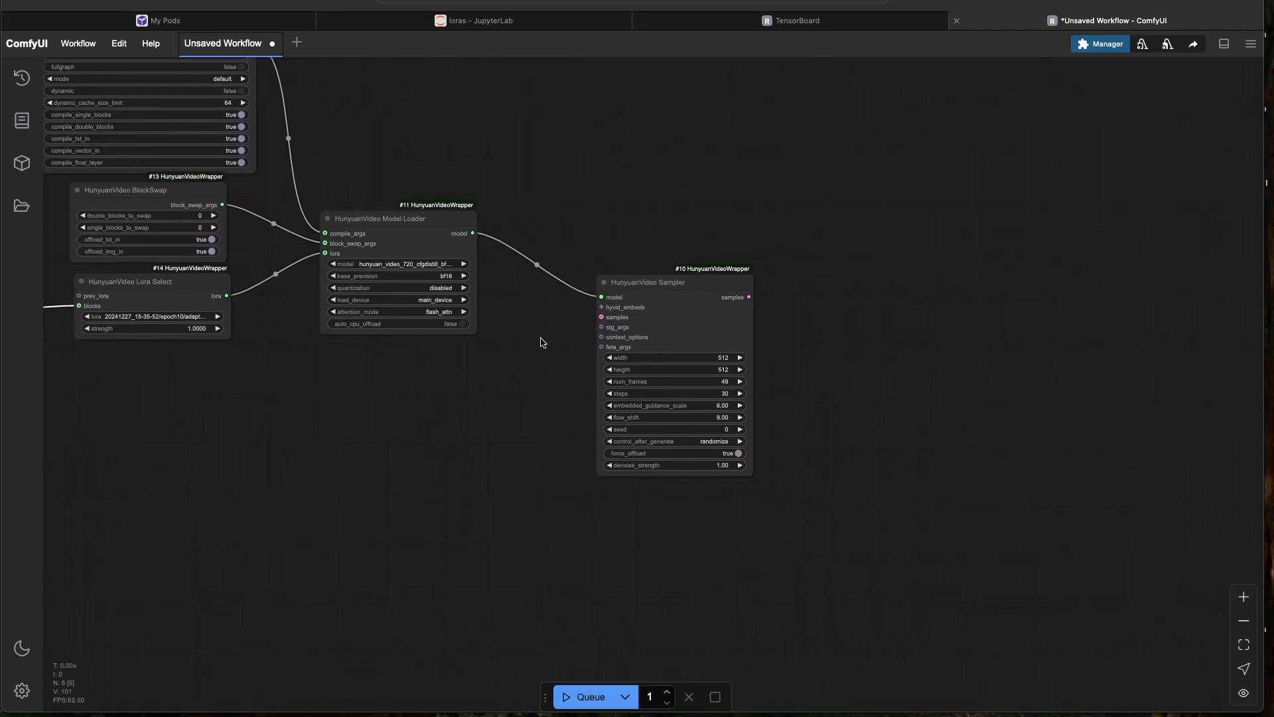
drag(677, 278, 722, 234)
drag(650, 263, 462, 390)
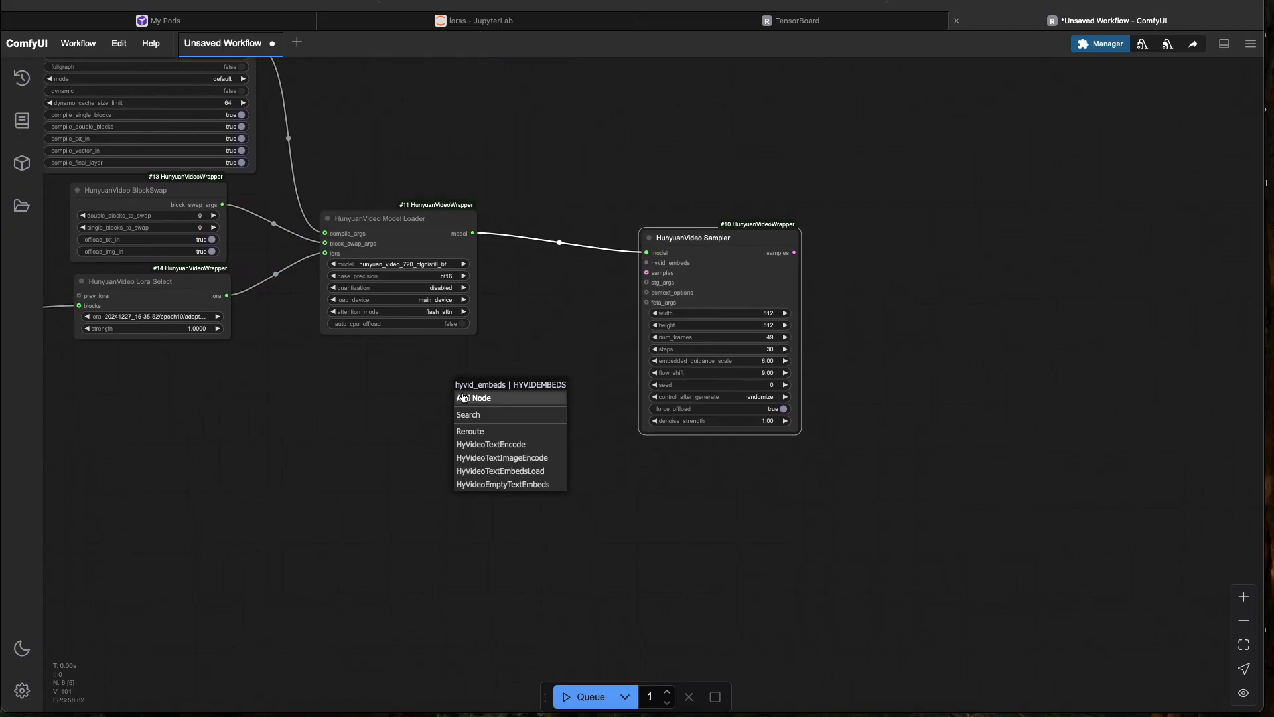
click(516, 446)
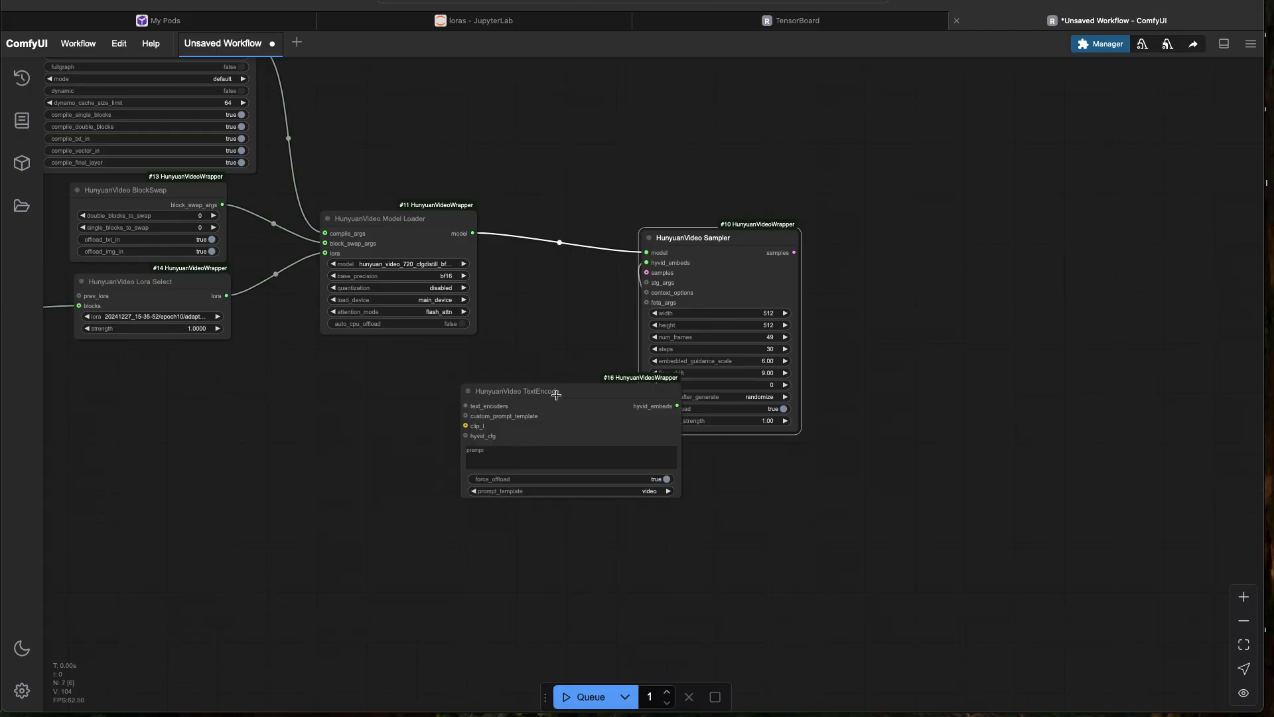
drag(556, 394, 400, 390)
scroll(592, 426, left, 10)
scroll(591, 426, down, 2)
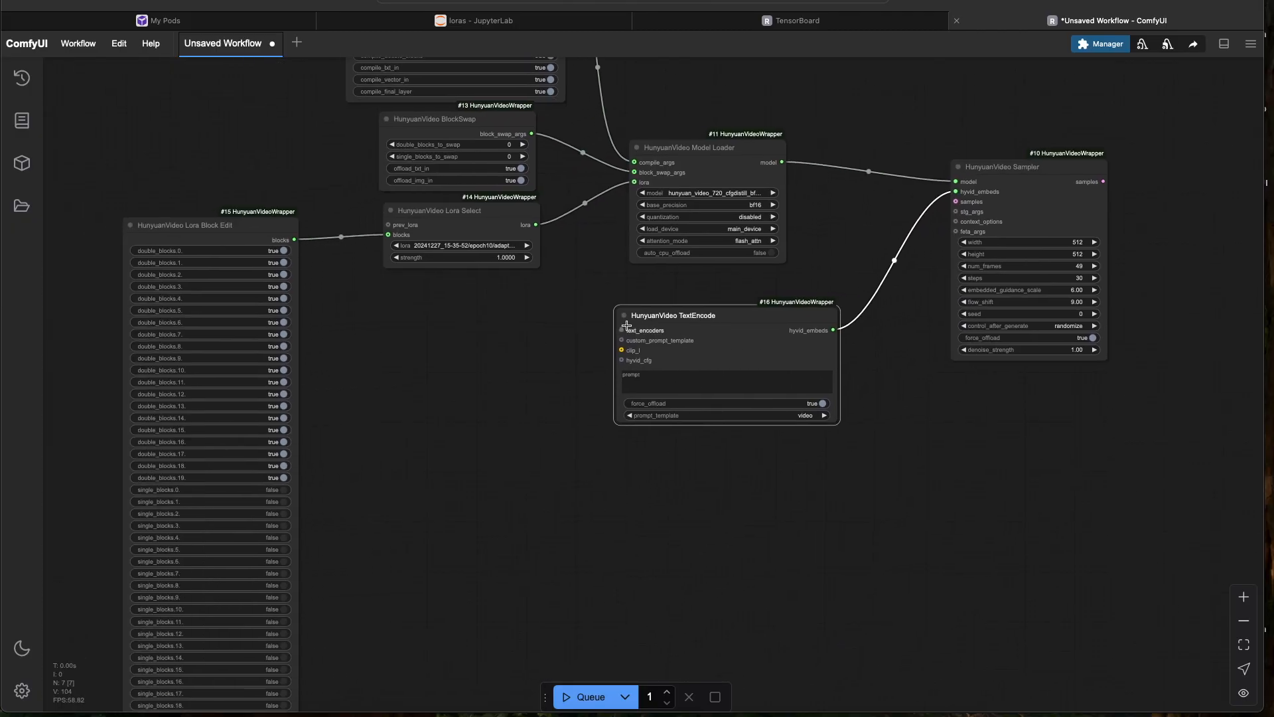
Add a (Down)Load HunyuanVideo TextEncoder node to the text_encoders input, place it left of TextEncode, and check its llm_model options
drag(627, 327, 526, 344)
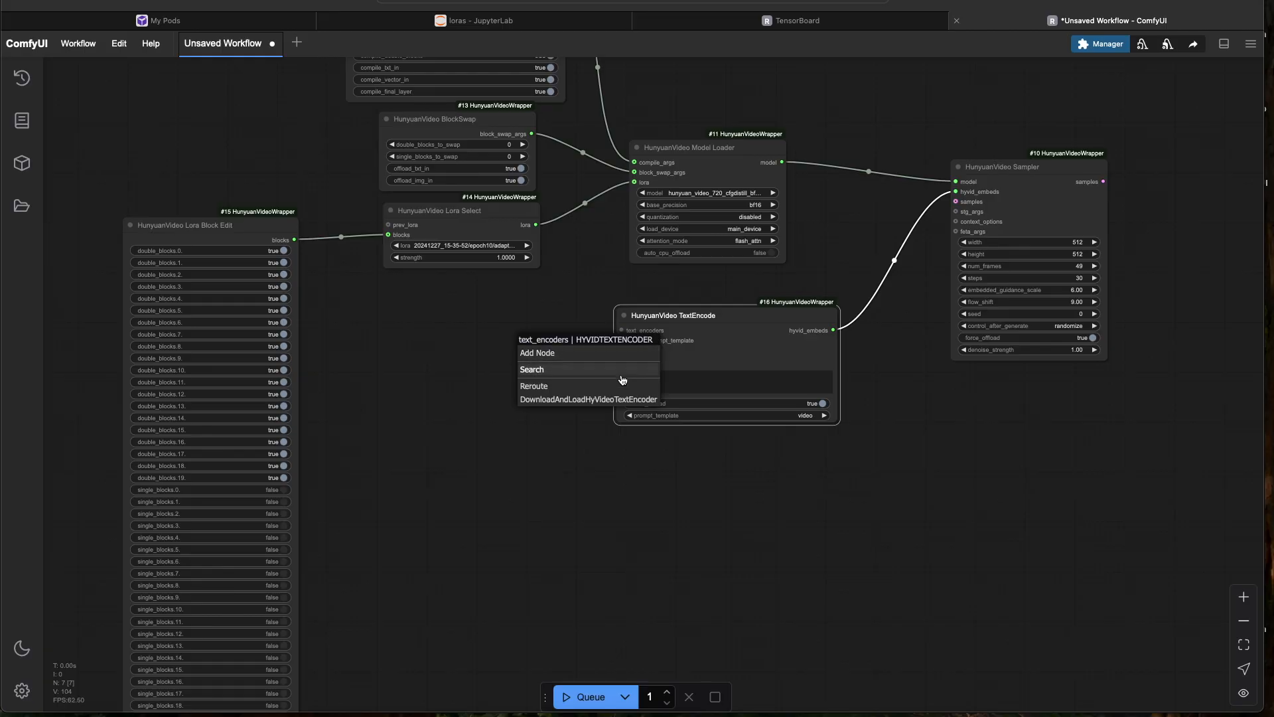
click(590, 399)
drag(621, 349, 450, 337)
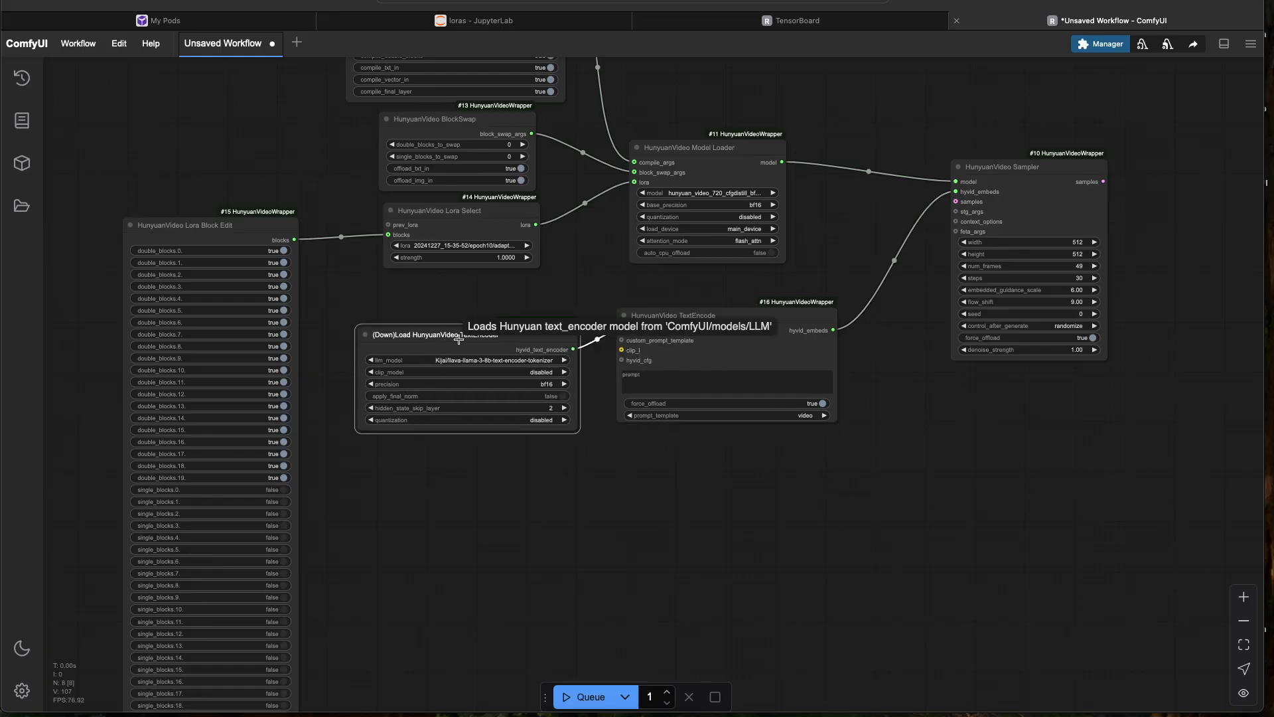
click(492, 361)
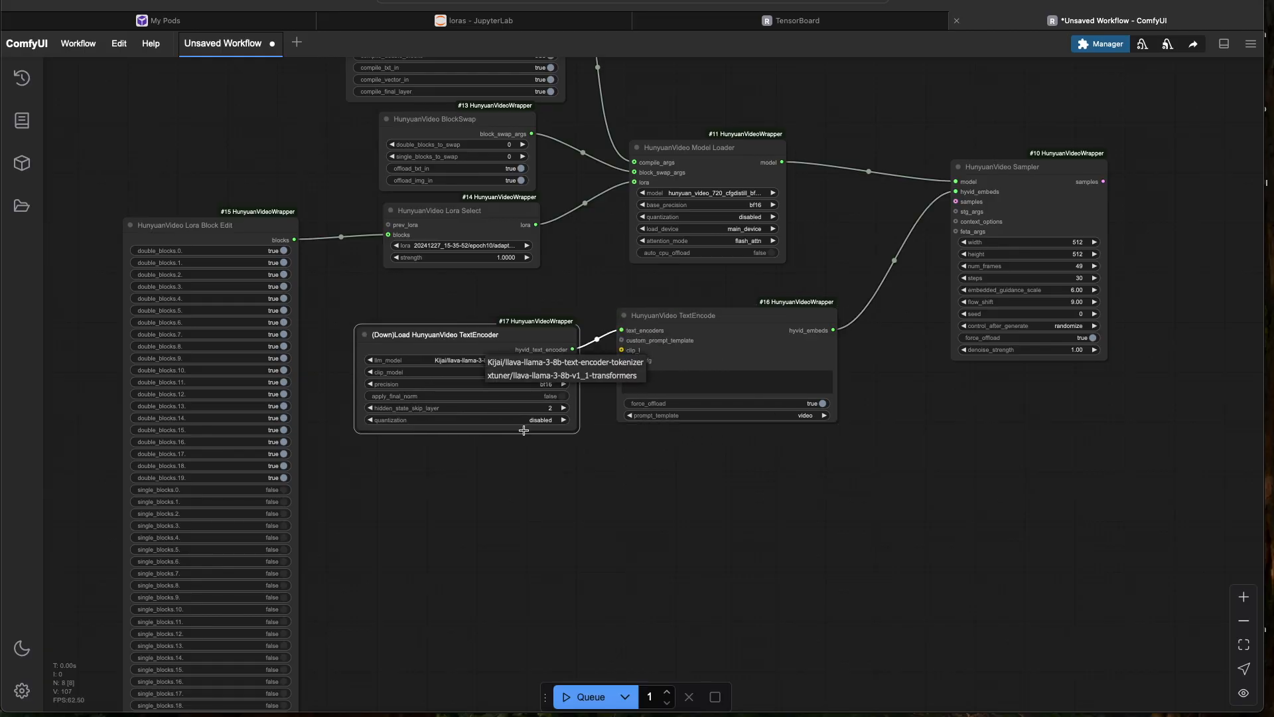
click(541, 456)
Set the text encoder loader's precision to fp16 and its quantization to bnb_nf4
drag(491, 475, 520, 469)
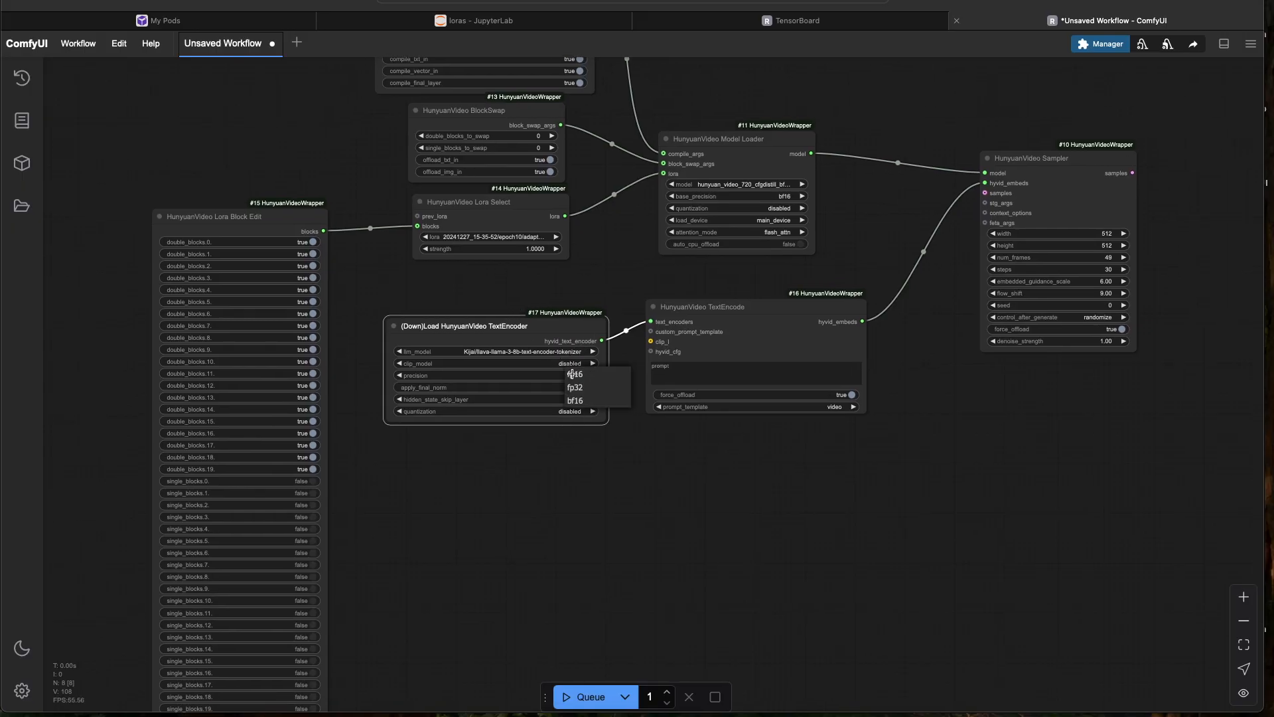
click(592, 376)
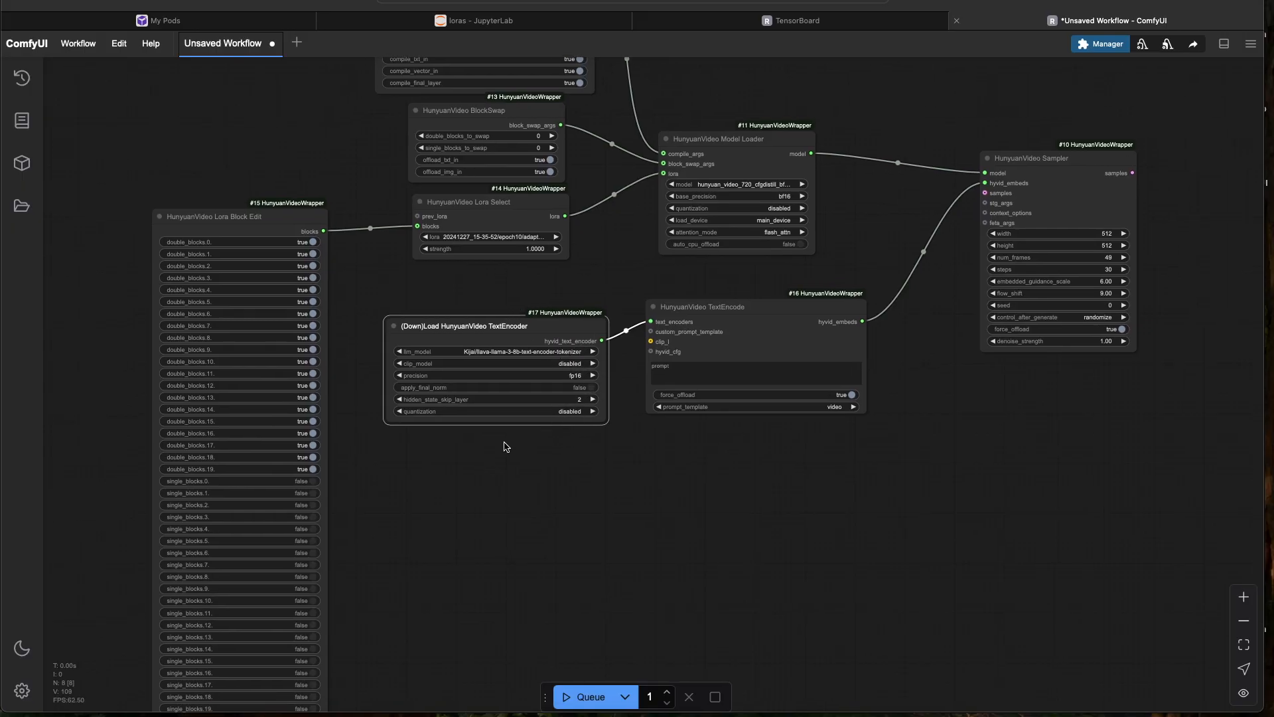
scroll(506, 446, up, 3)
click(535, 445)
click(497, 521)
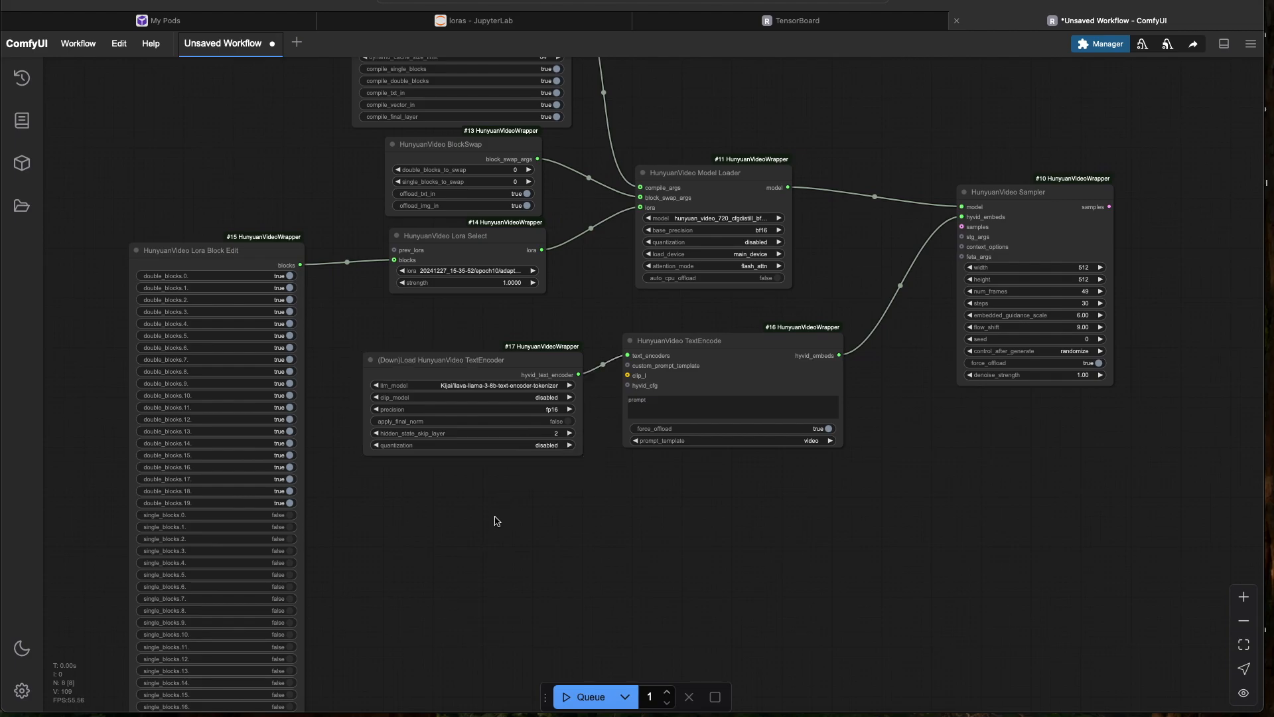
click(540, 439)
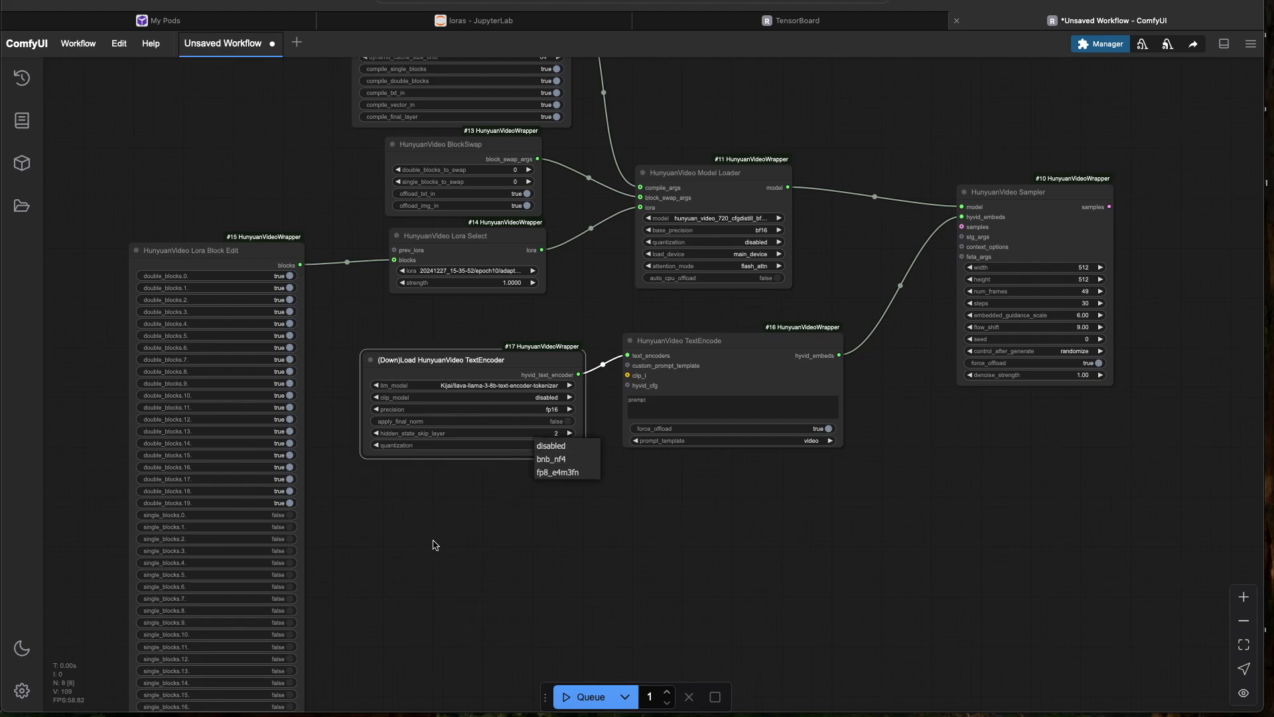
click(562, 461)
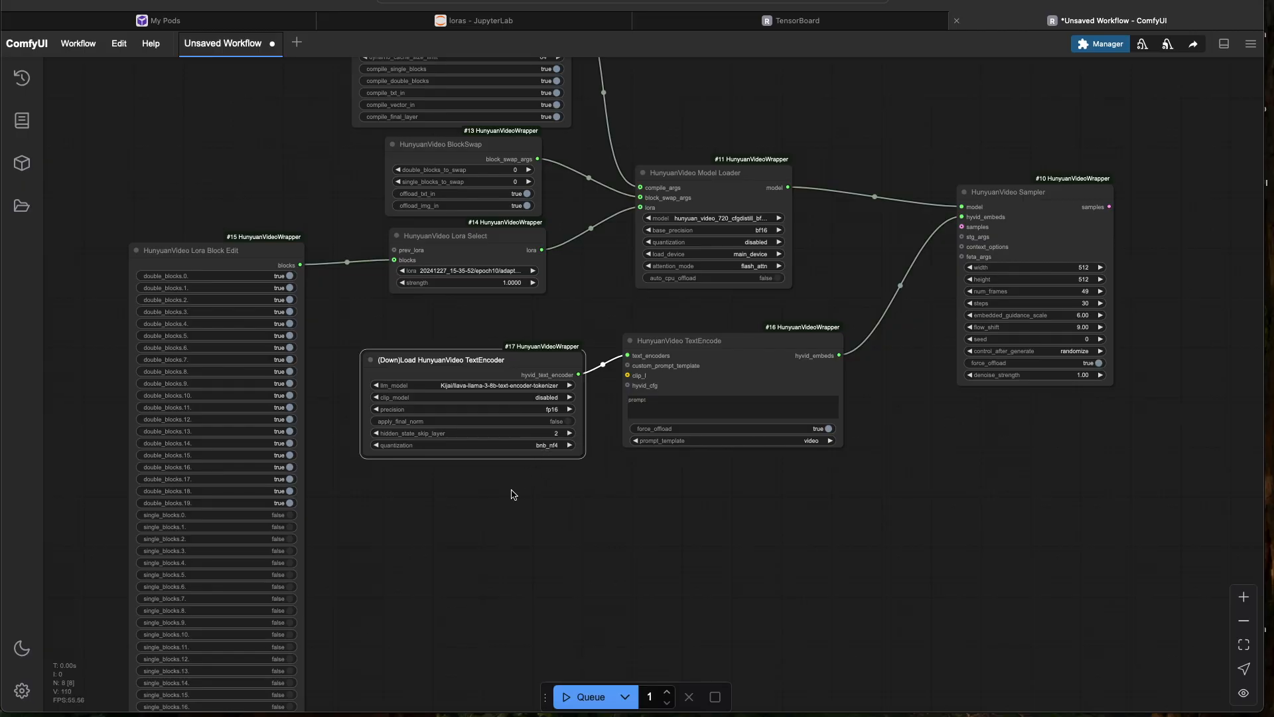
Review the text encoder loader's quantization options and the model loader's attention_mode options
scroll(512, 489, left, 2)
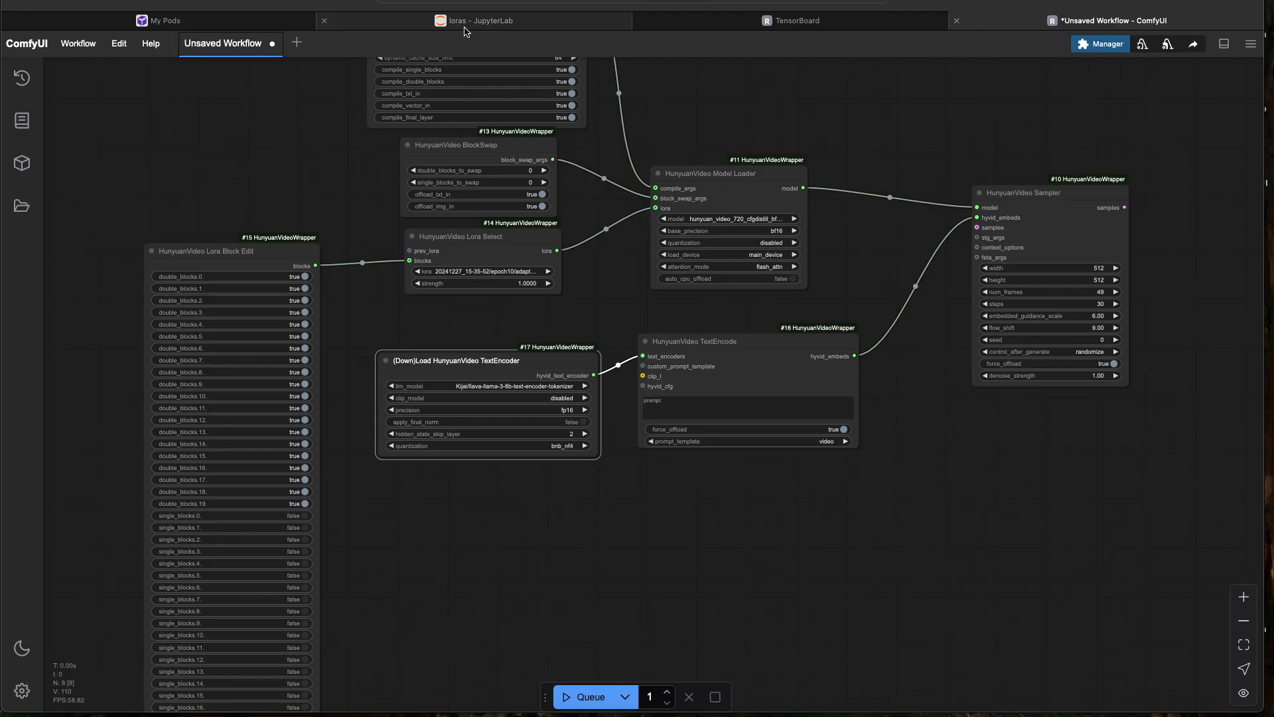
click(557, 446)
click(511, 477)
click(761, 268)
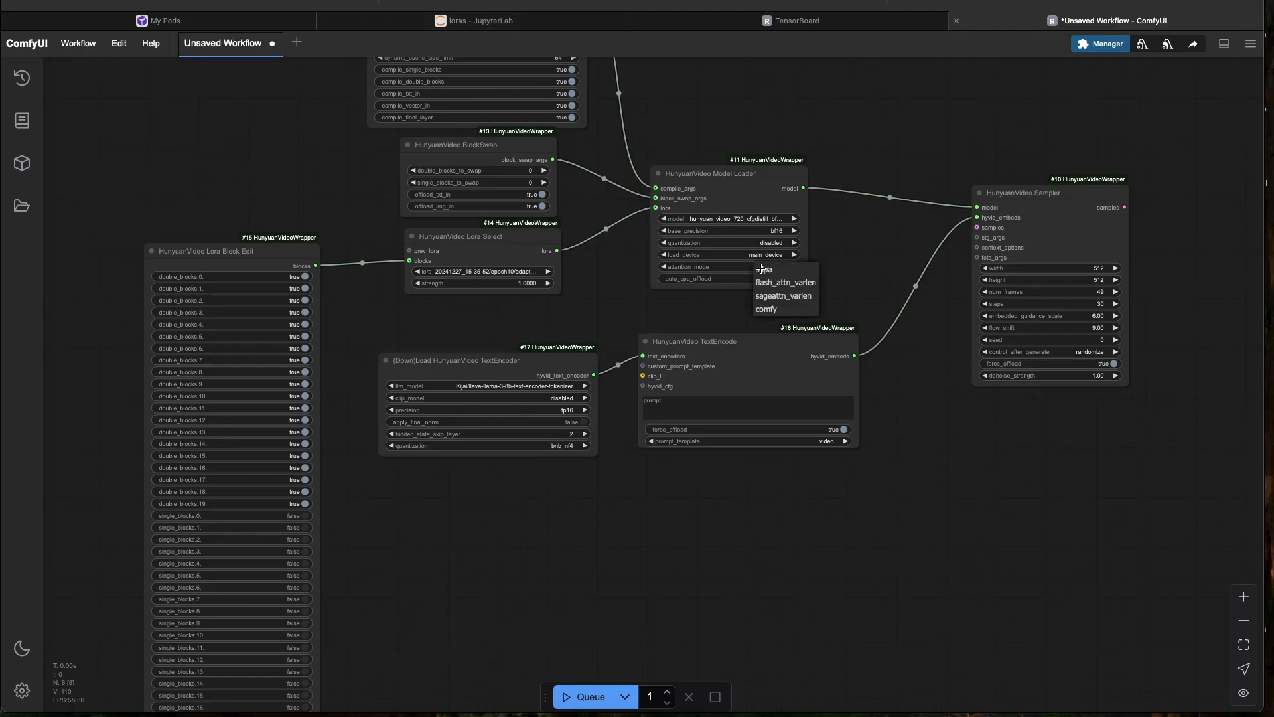
click(785, 283)
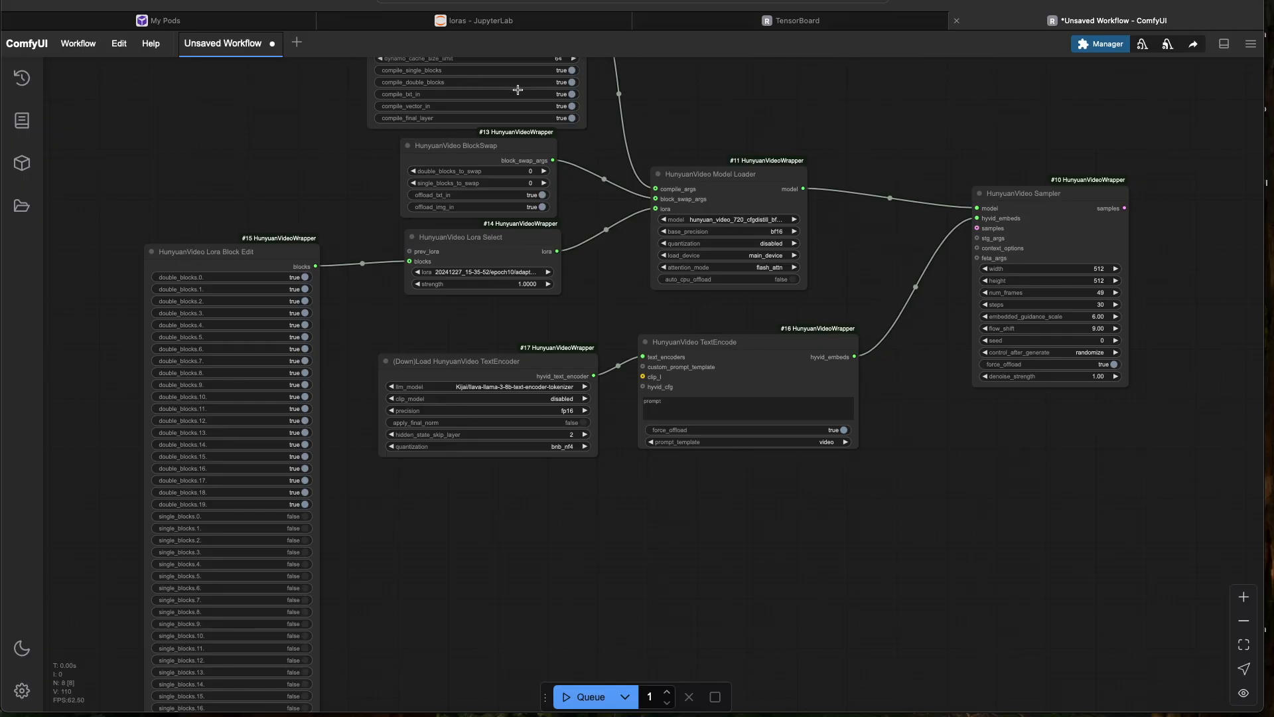
Switch to JupyterLab, go up to the workspace/ComfyUI folder, and open a new terminal there
click(493, 23)
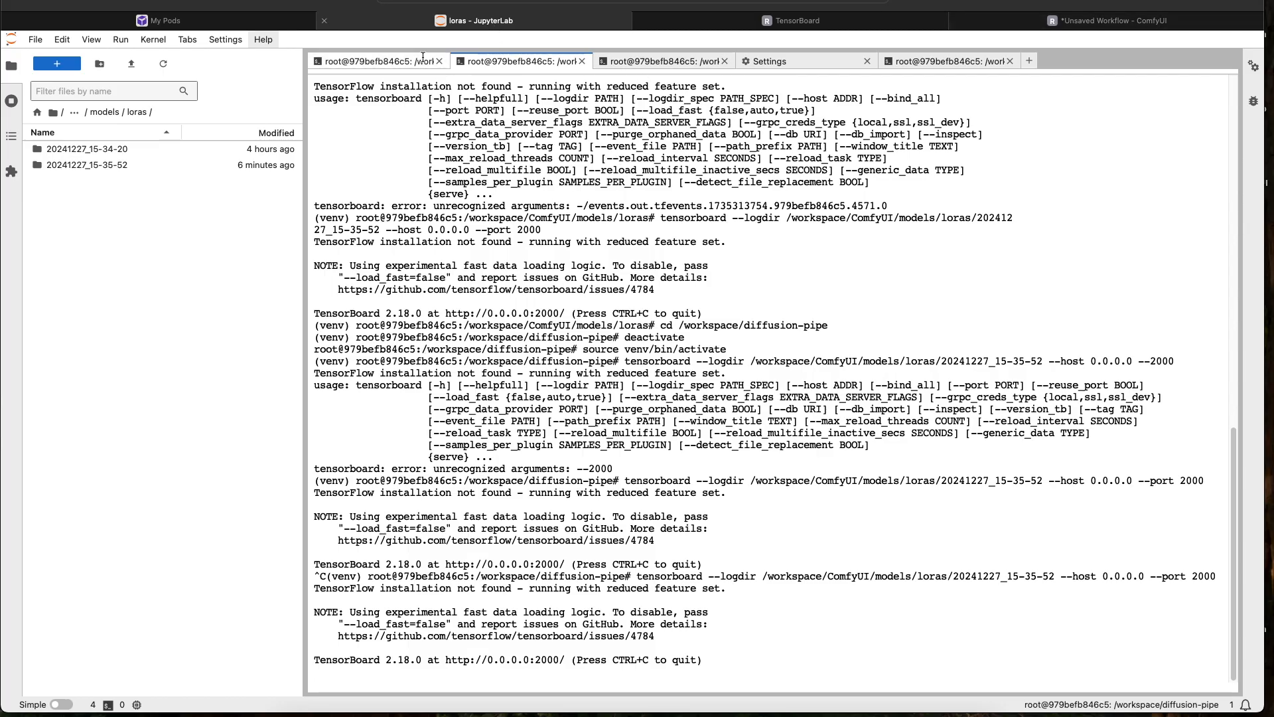
click(397, 59)
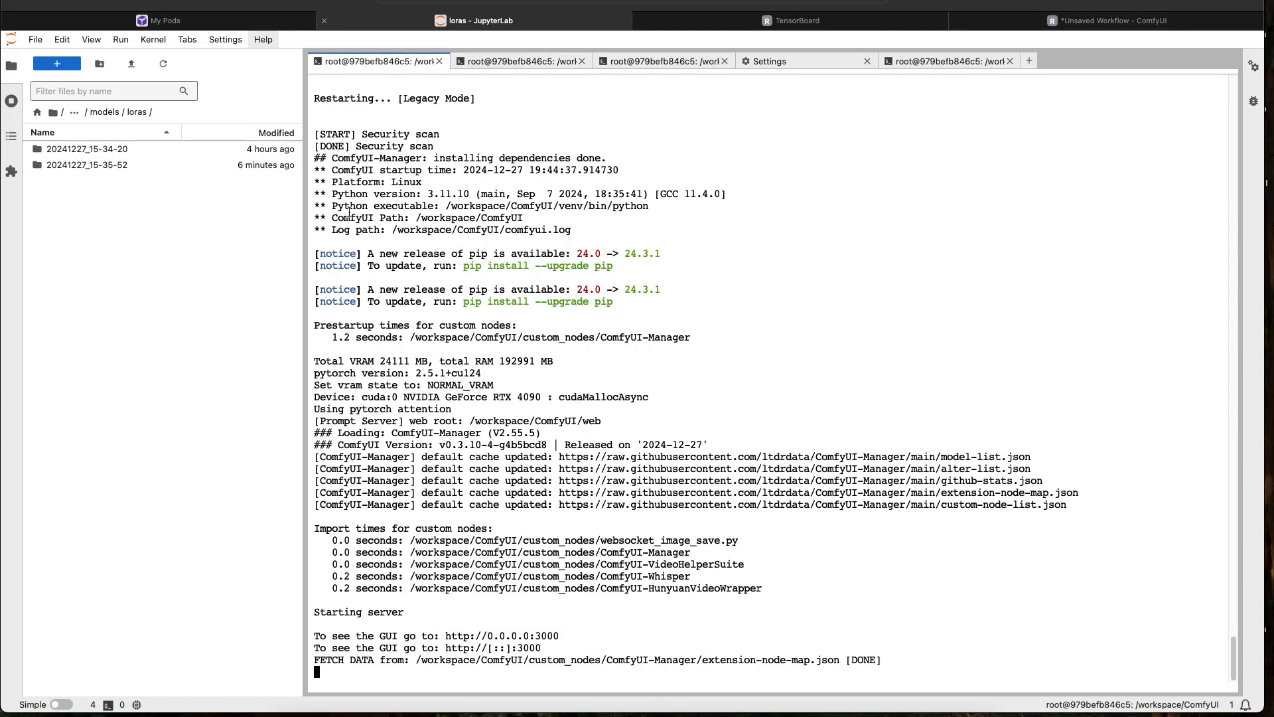
click(105, 113)
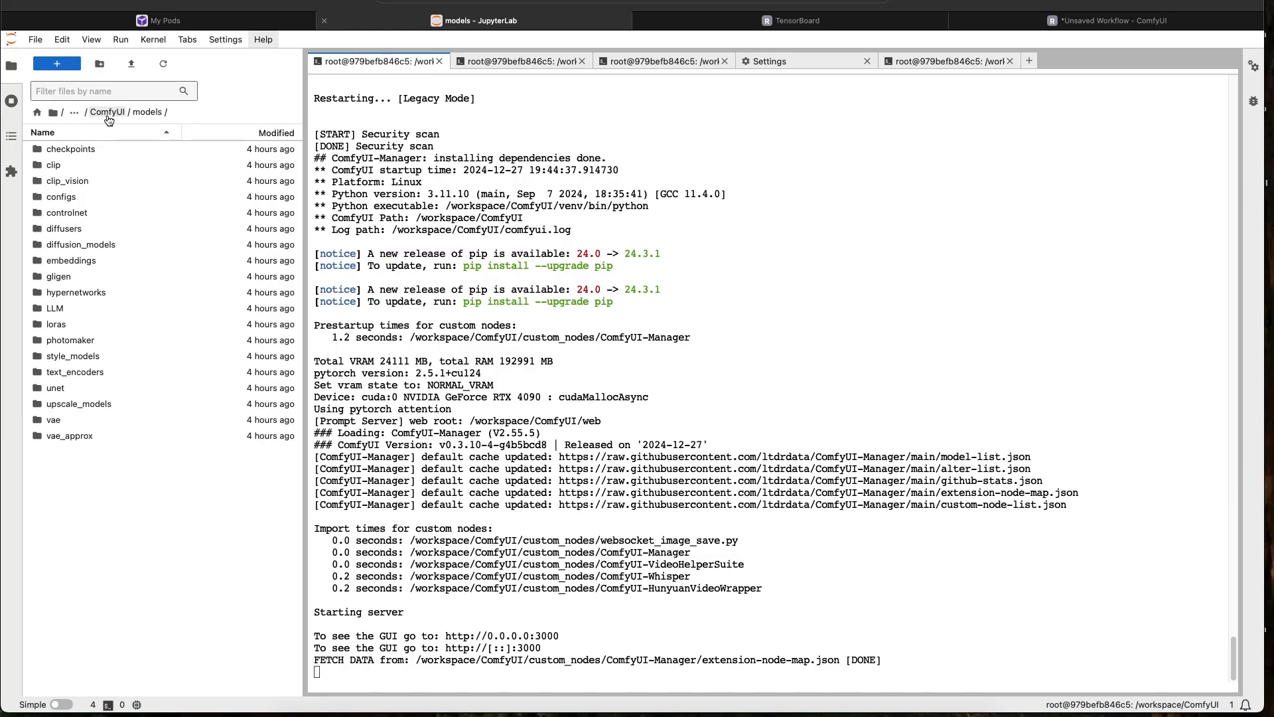
click(108, 113)
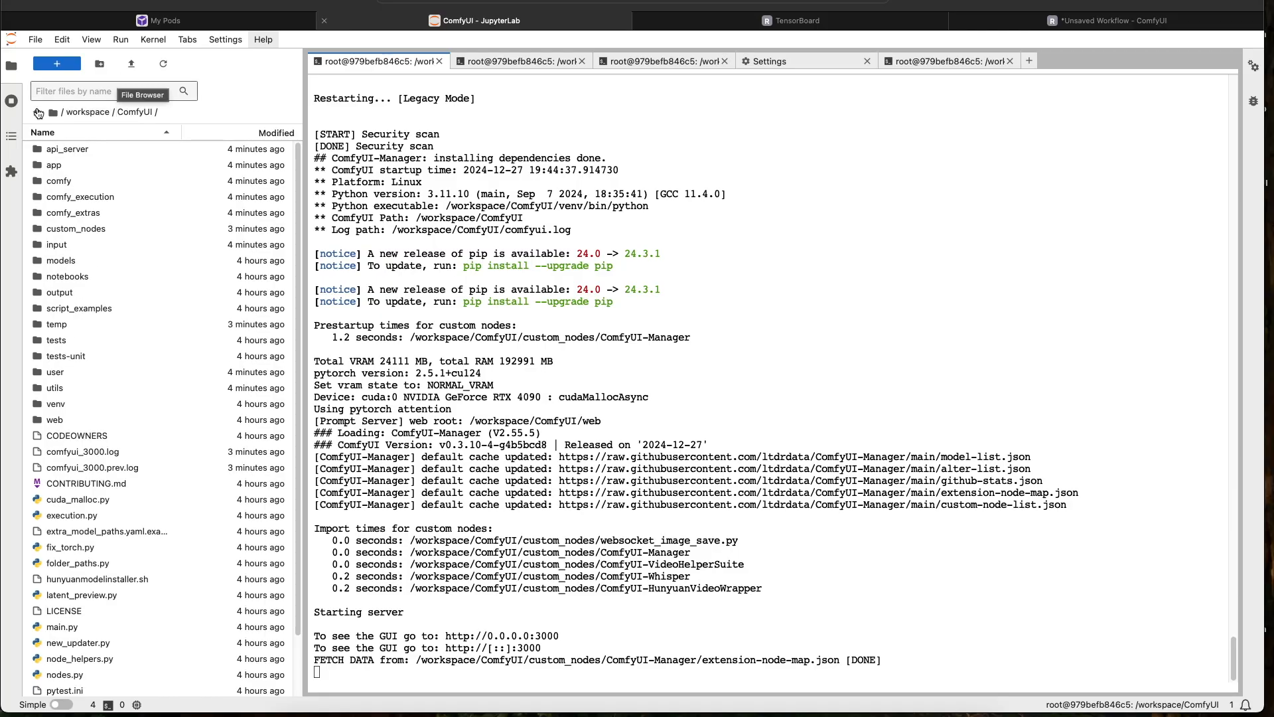
click(59, 66)
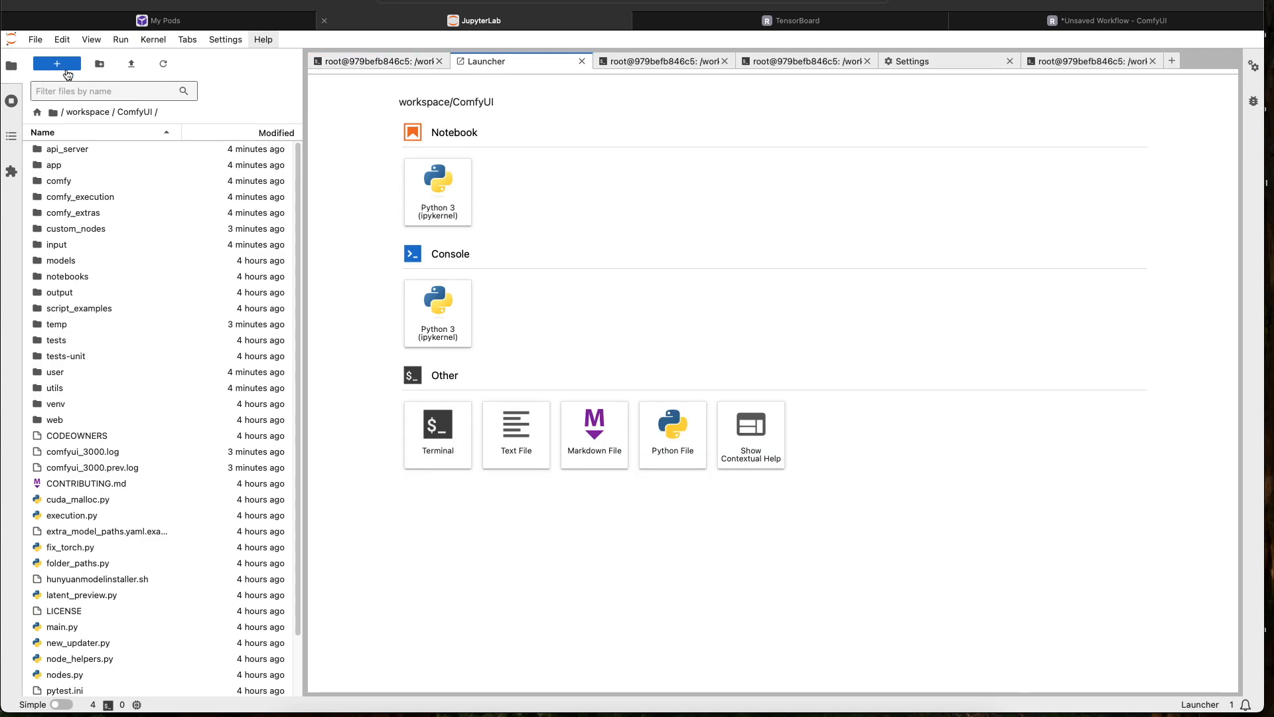
click(448, 436)
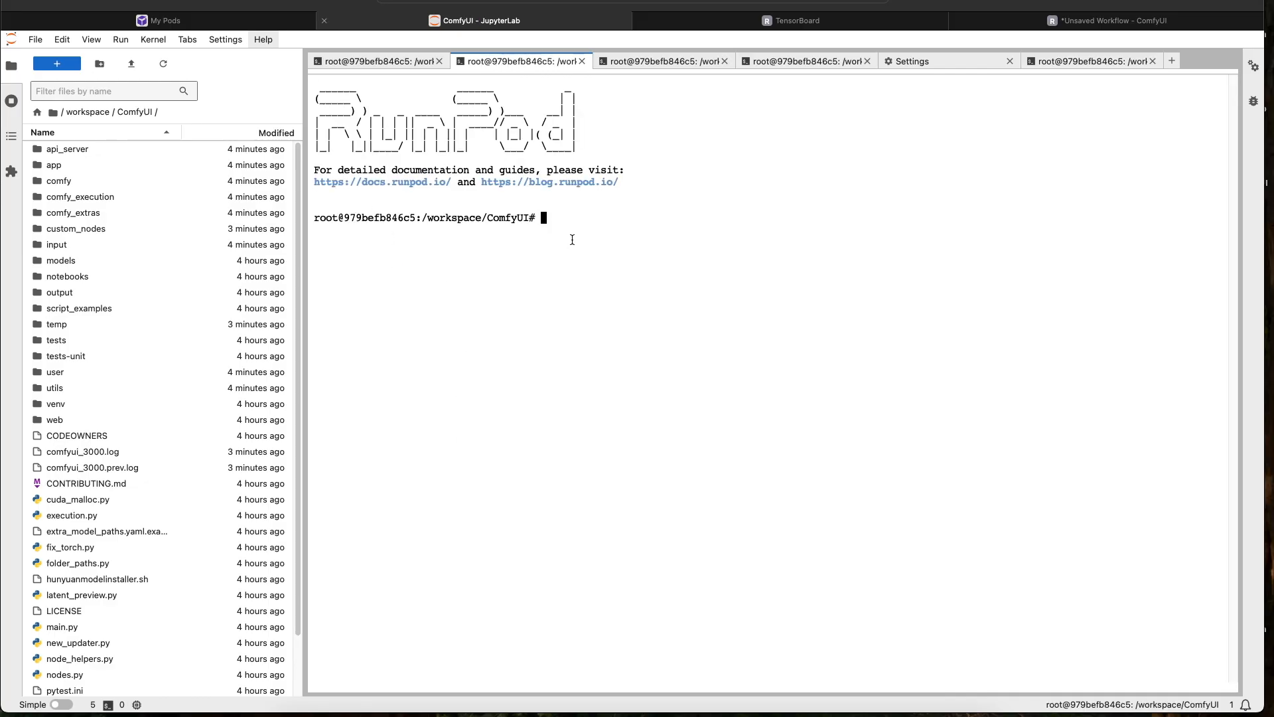
Activate the ComfyUI virtual environment with "source venv/bin/activate" and run "pip install bitsandbytes"
text(source venv/bin/activate)
key(Return)
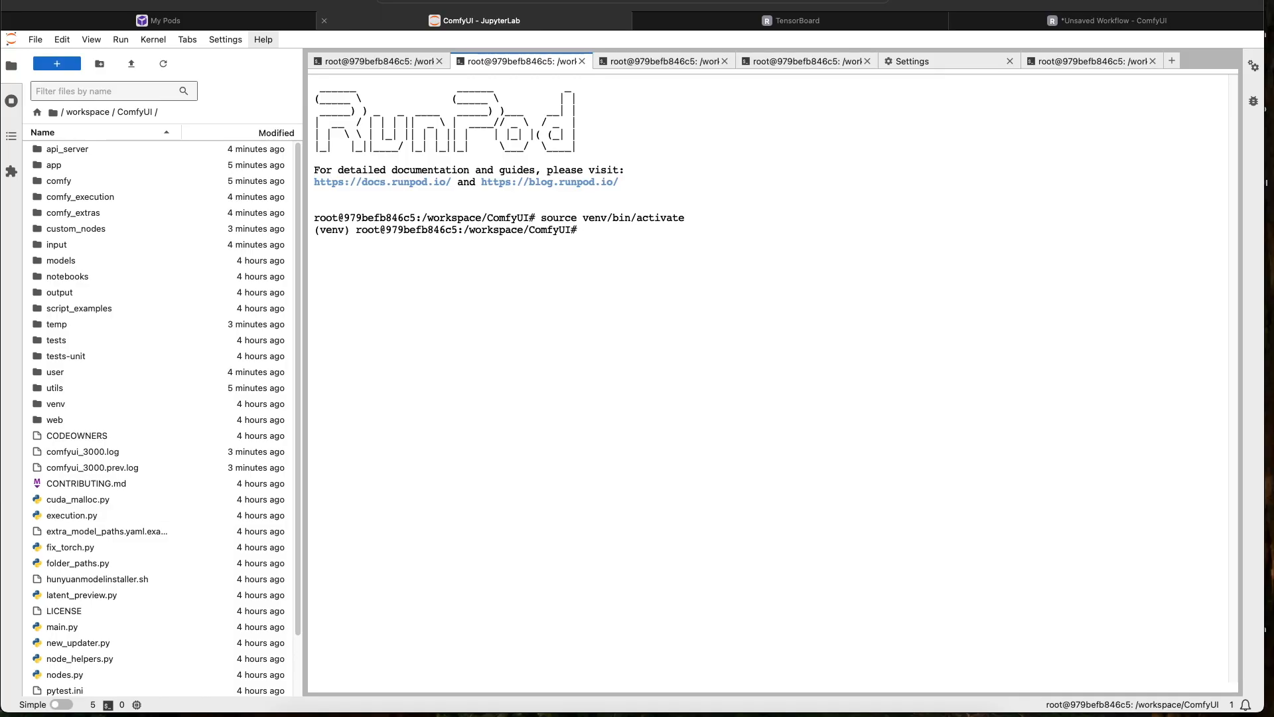
text(pip install bitsandbytes)
key(Return)
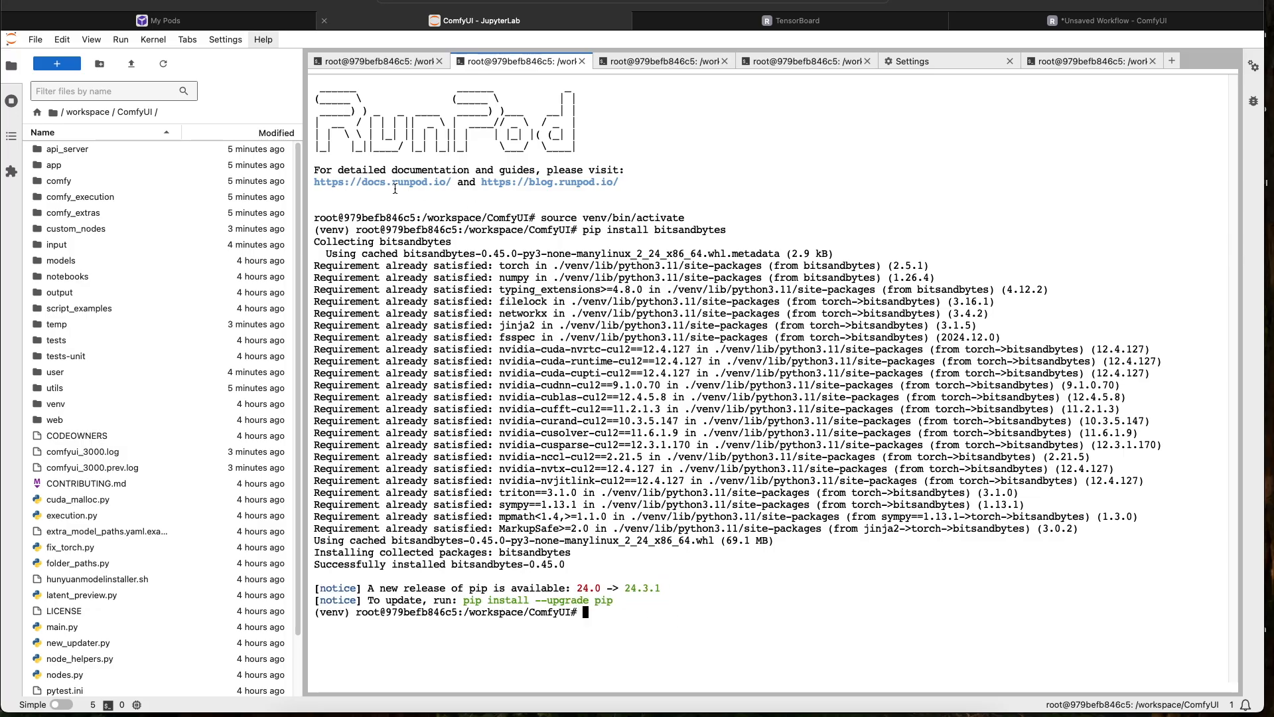
Open the thu-ml/SageAttention repository on GitHub in a new browser tab and look over its page
key(super+t)
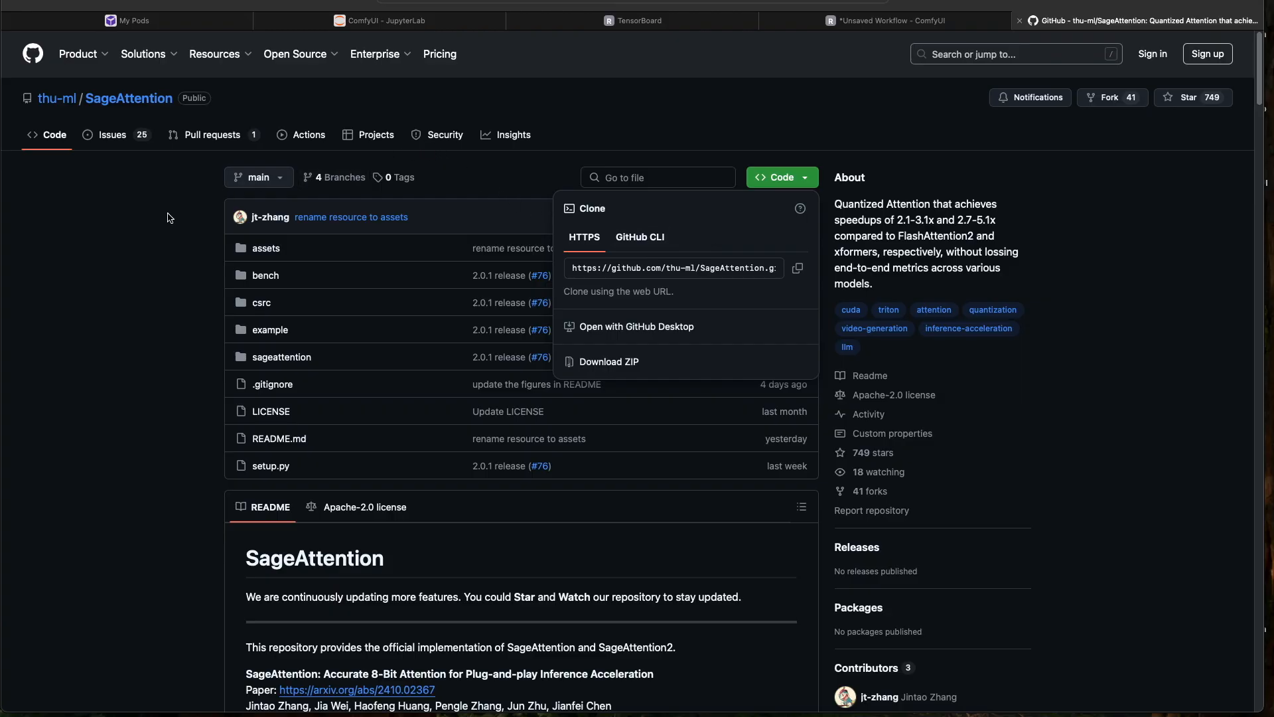
key(Escape)
scroll(312, 227, down, 3)
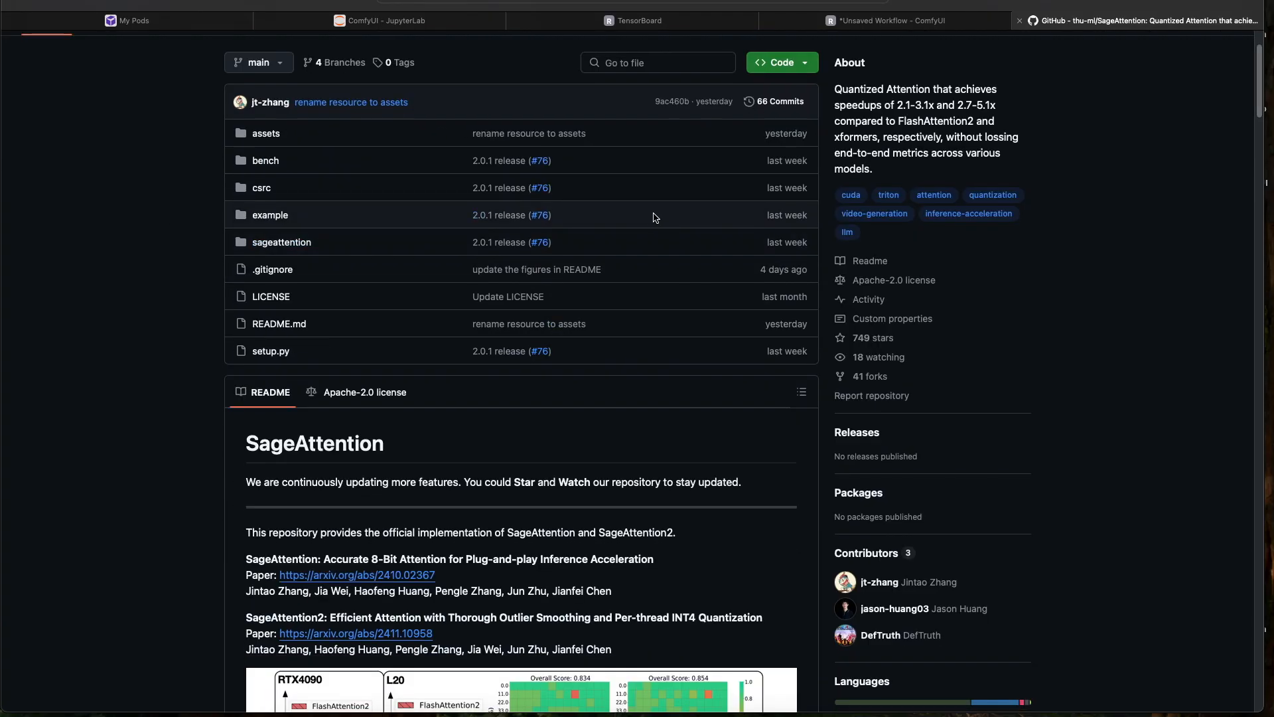
Run "pip install sageattention" in the JupyterLab terminal and return to the ComfyUI workflow
click(385, 24)
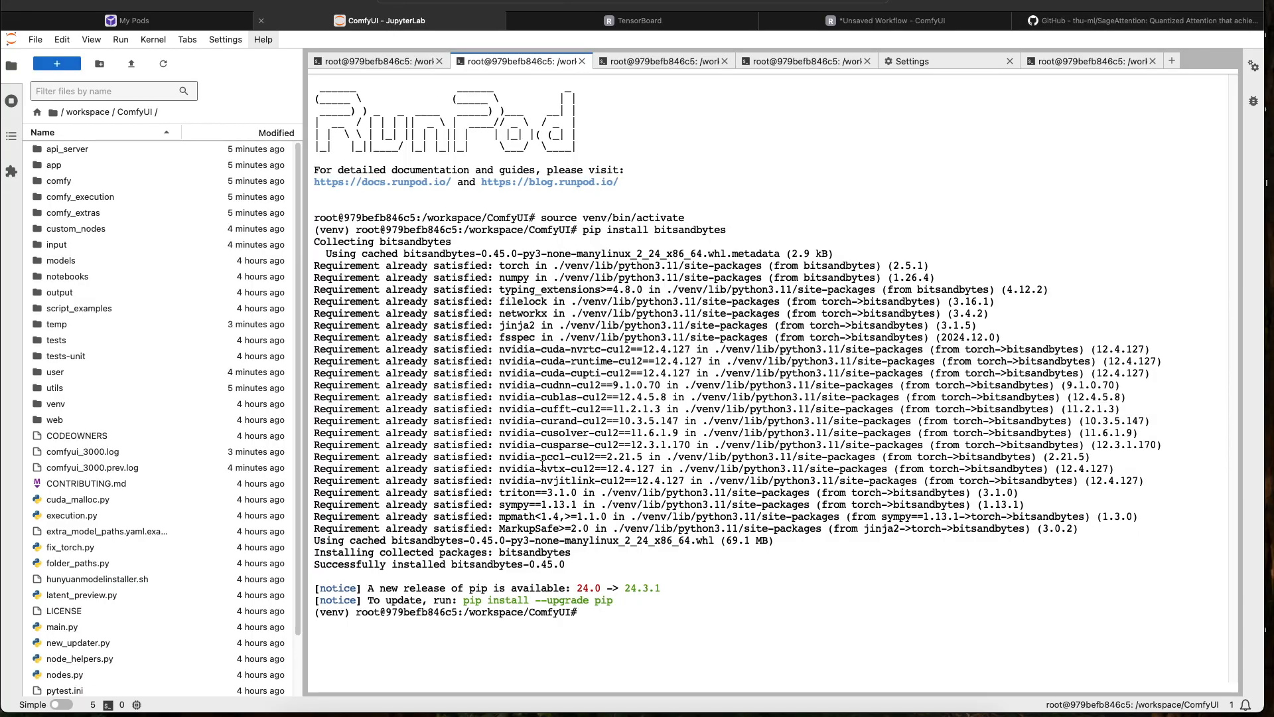
text(pip install sageattention)
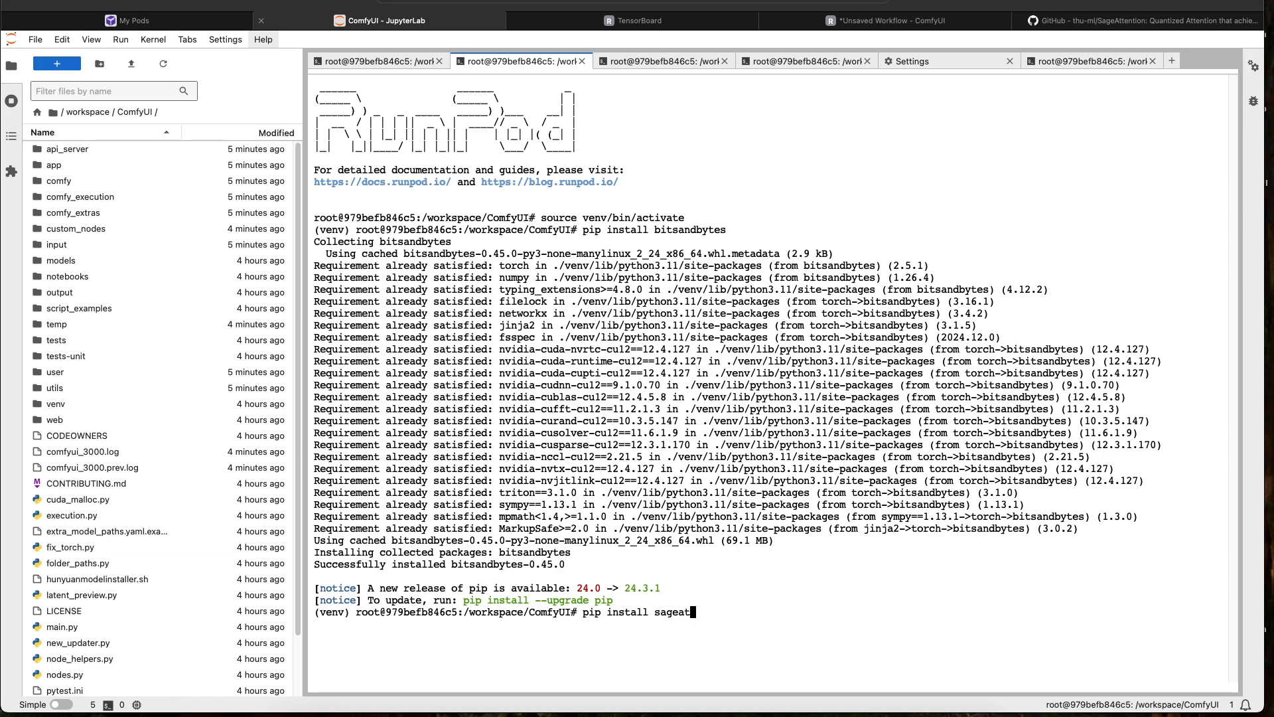
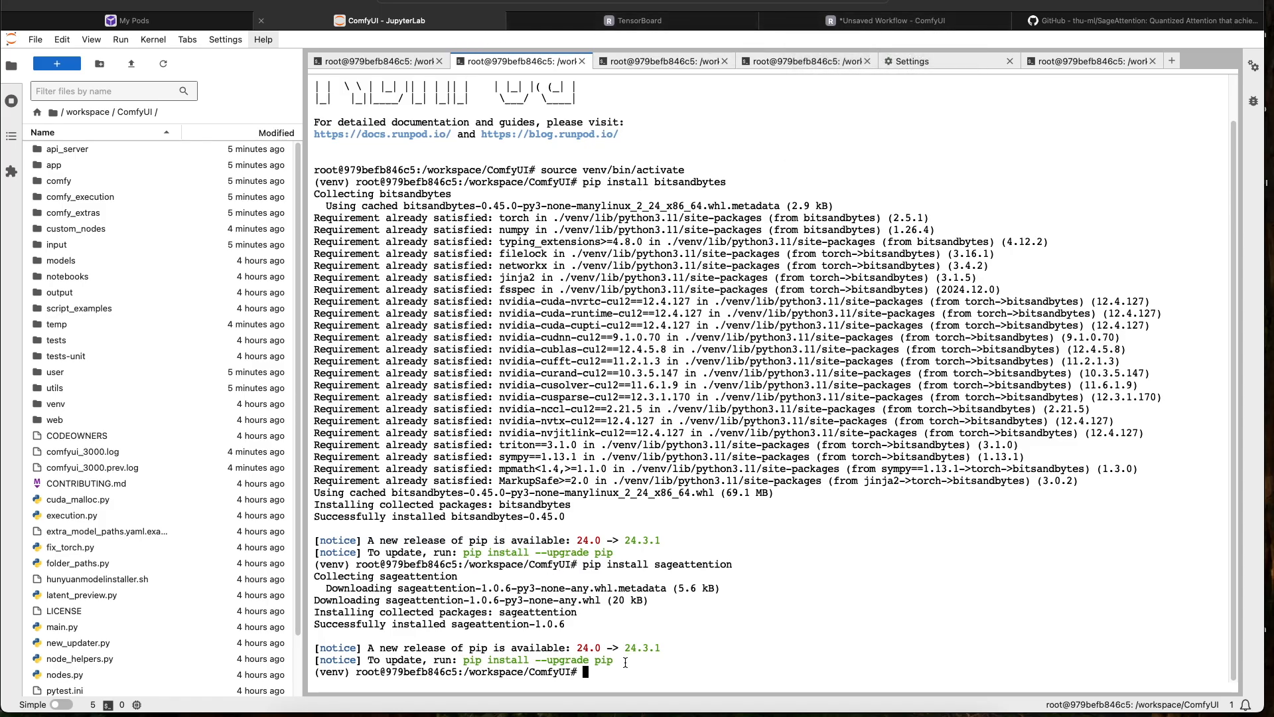
click(906, 21)
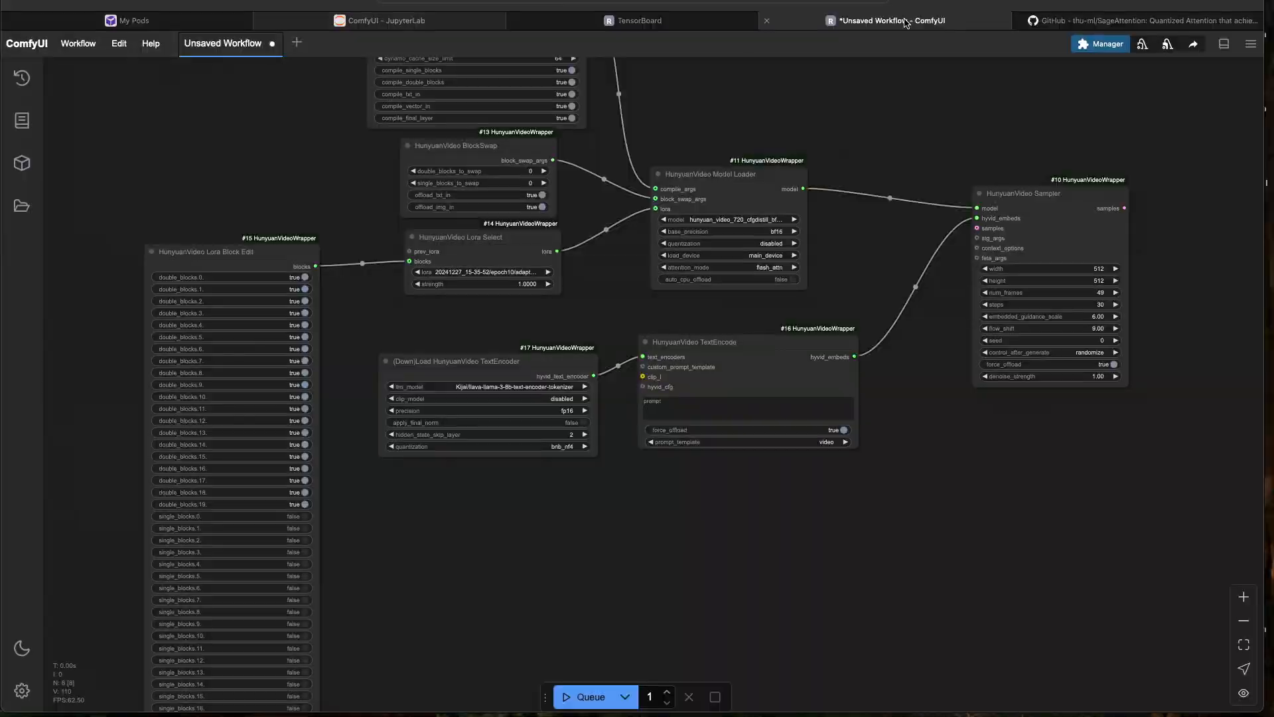
Restart the ComfyUI server through the Manager, confirm the reboot, and close the Manager once the server has reconnected
click(1101, 44)
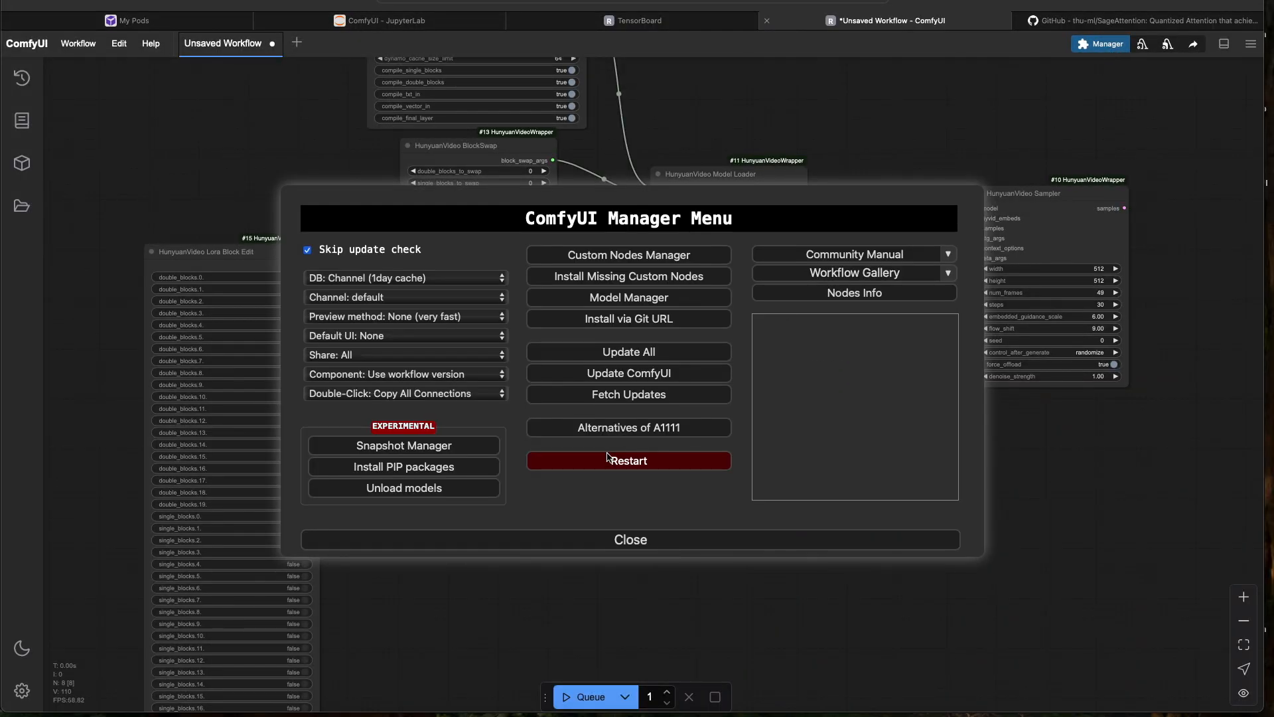
click(608, 462)
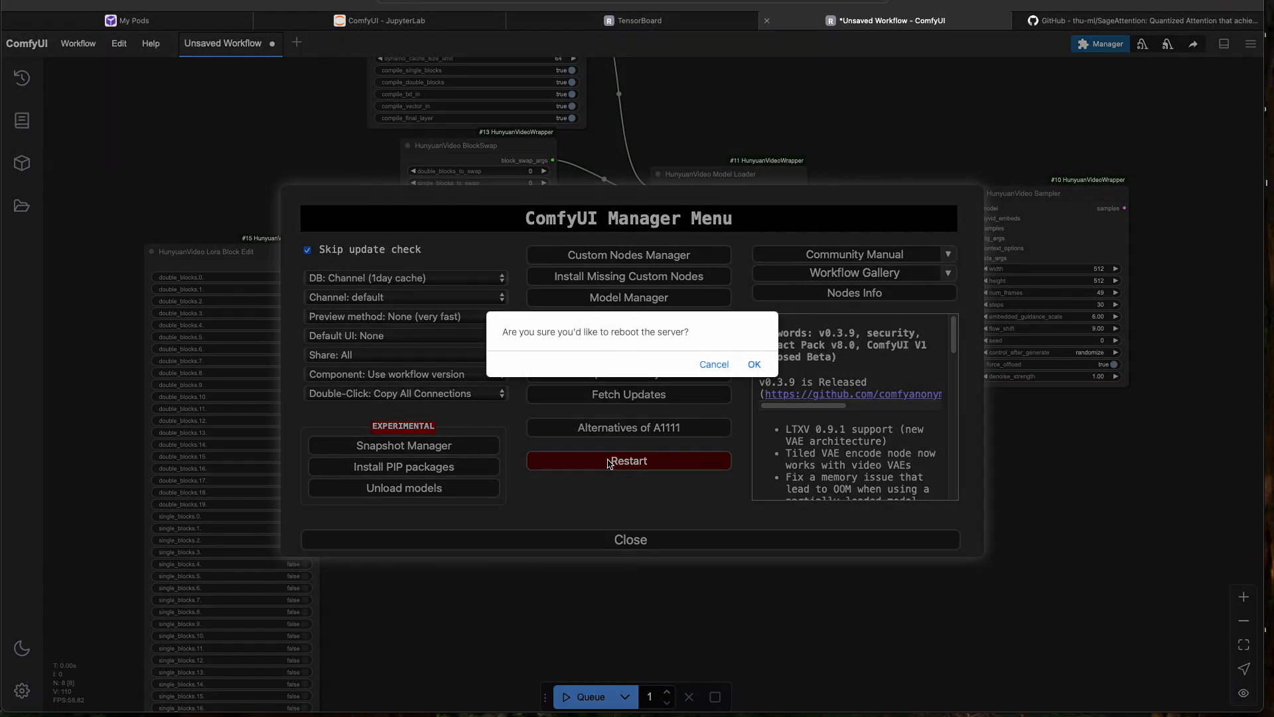
click(754, 366)
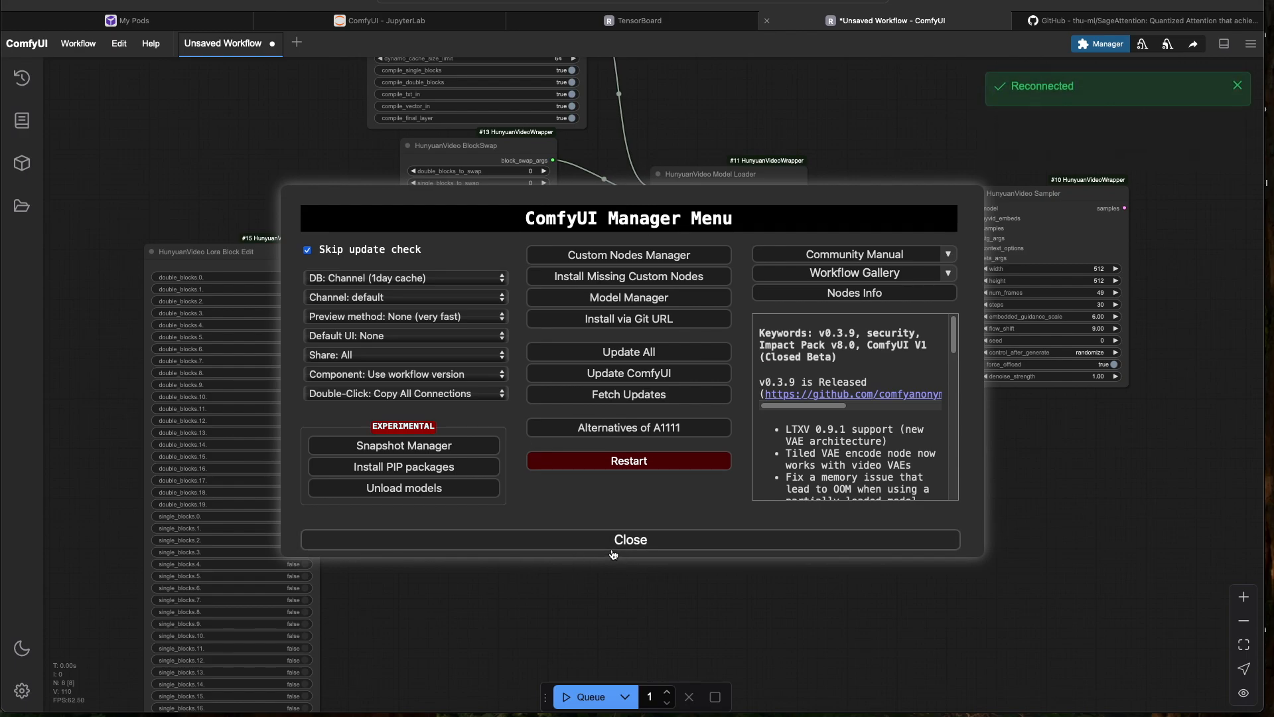
click(614, 540)
Check the ComfyUI server's restart log in the JupyterLab terminal and return to the ComfyUI workflow
click(405, 22)
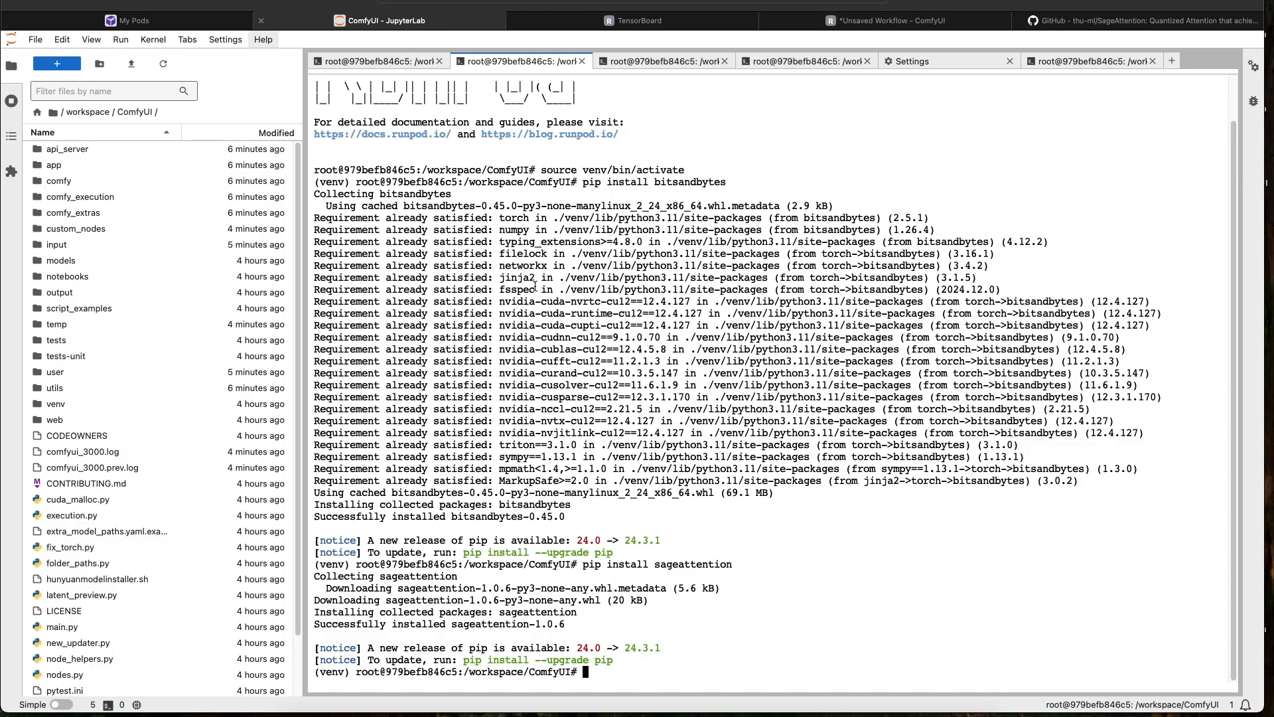
click(617, 62)
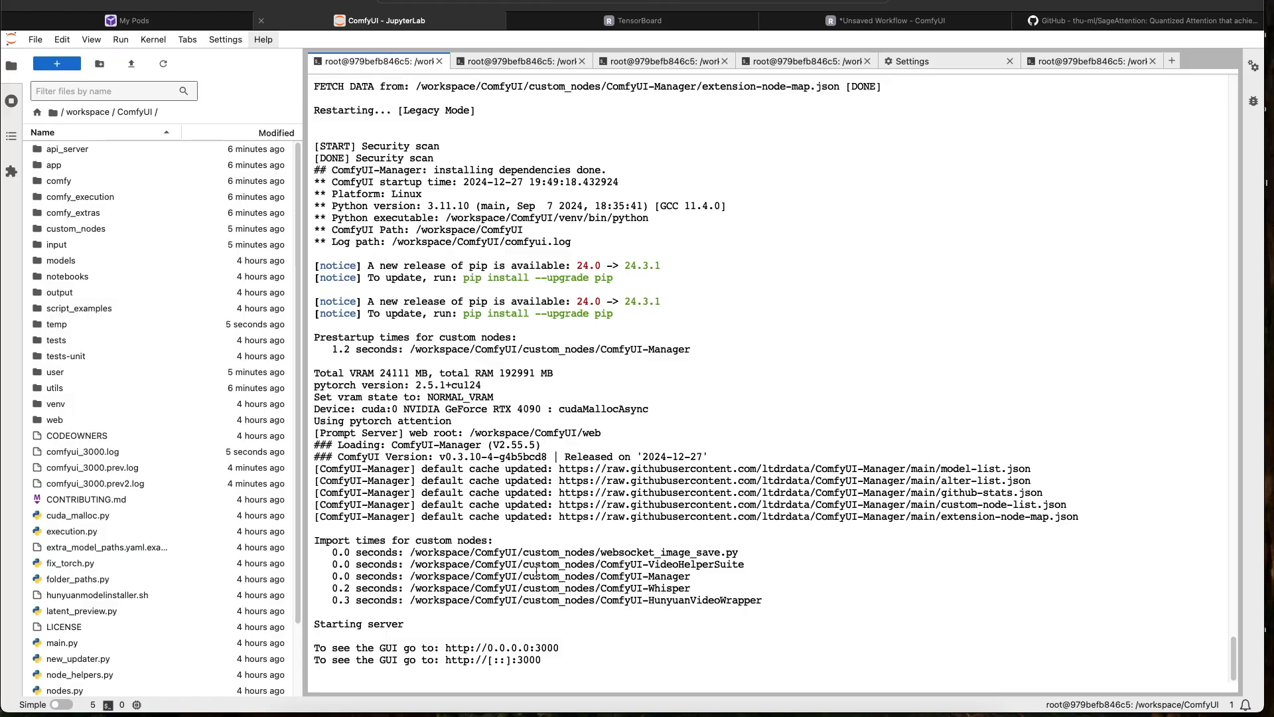
scroll(456, 533, up, 15)
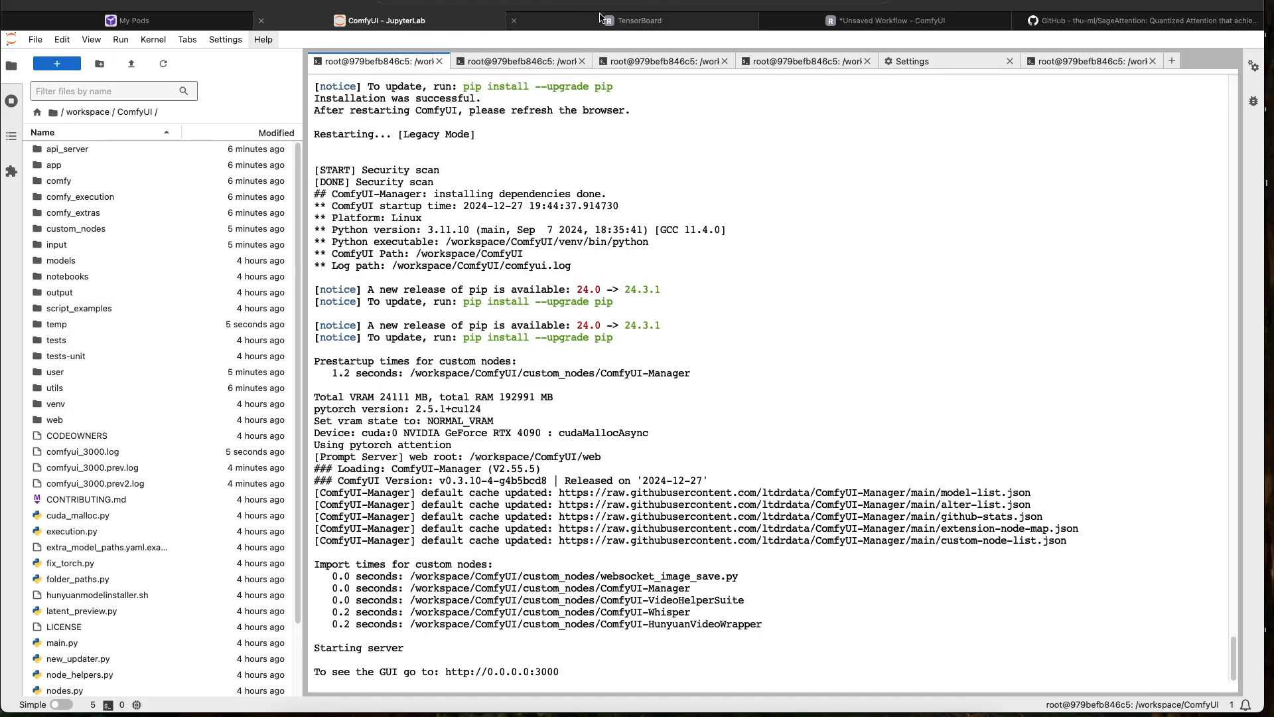
click(906, 21)
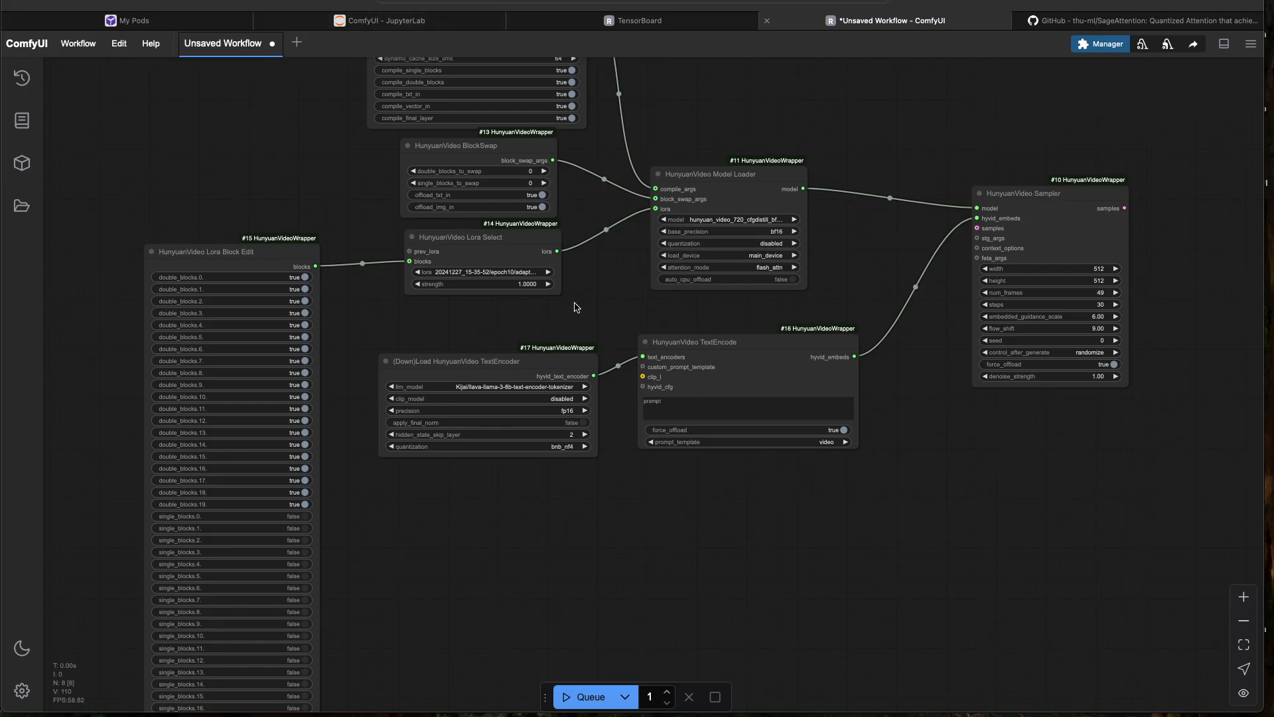
Select bnb_nf4 as the quantization of the HunyuanVideo TextEncoder loader node
drag(588, 311, 571, 313)
click(545, 449)
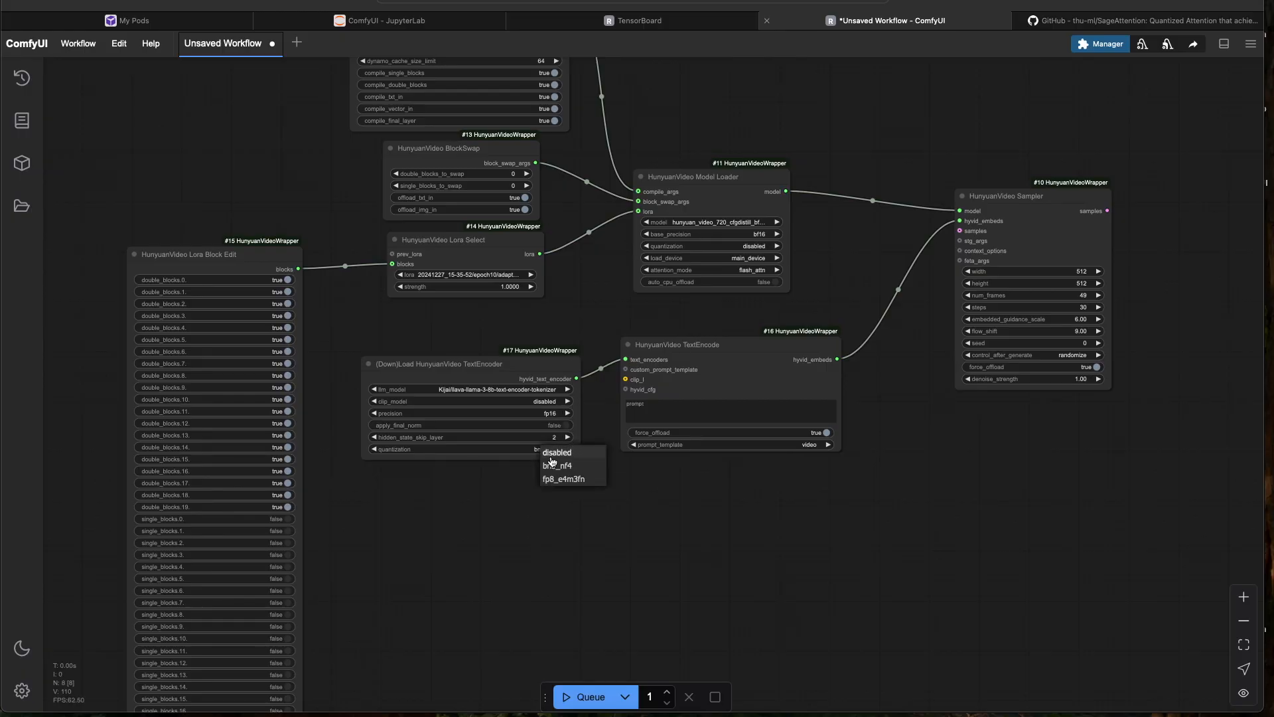
click(564, 467)
Set the HunyuanVideo Model Loader's attention mode to sageattn_varlen and its quantization to fp8_e4m3fn_fast
scroll(473, 571, up, 3)
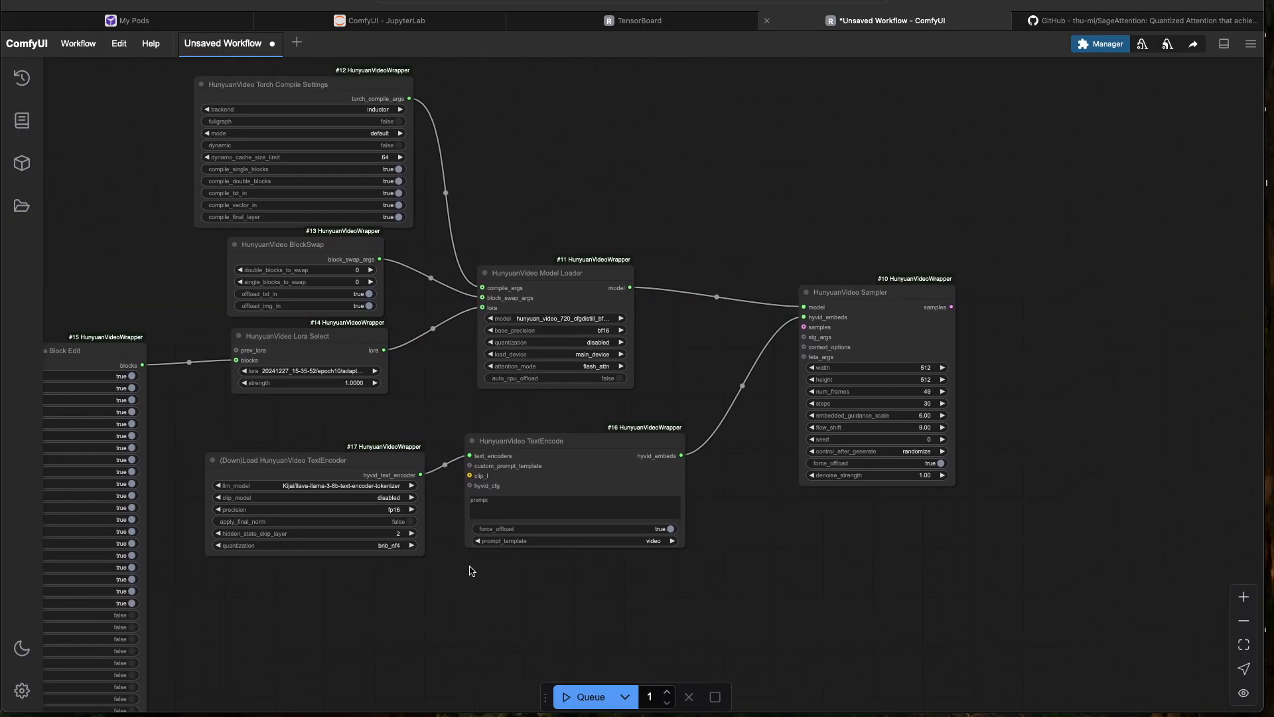
scroll(572, 369, up, 2)
click(601, 363)
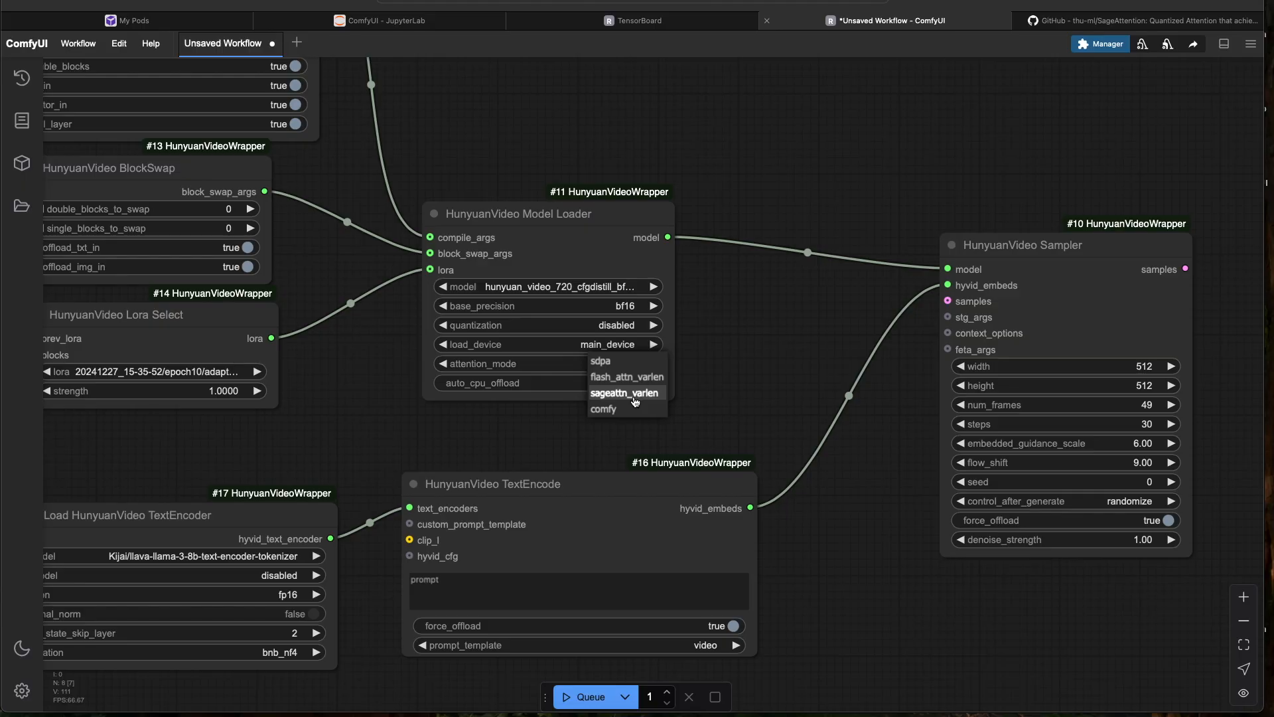
click(627, 386)
scroll(728, 331, up, 2)
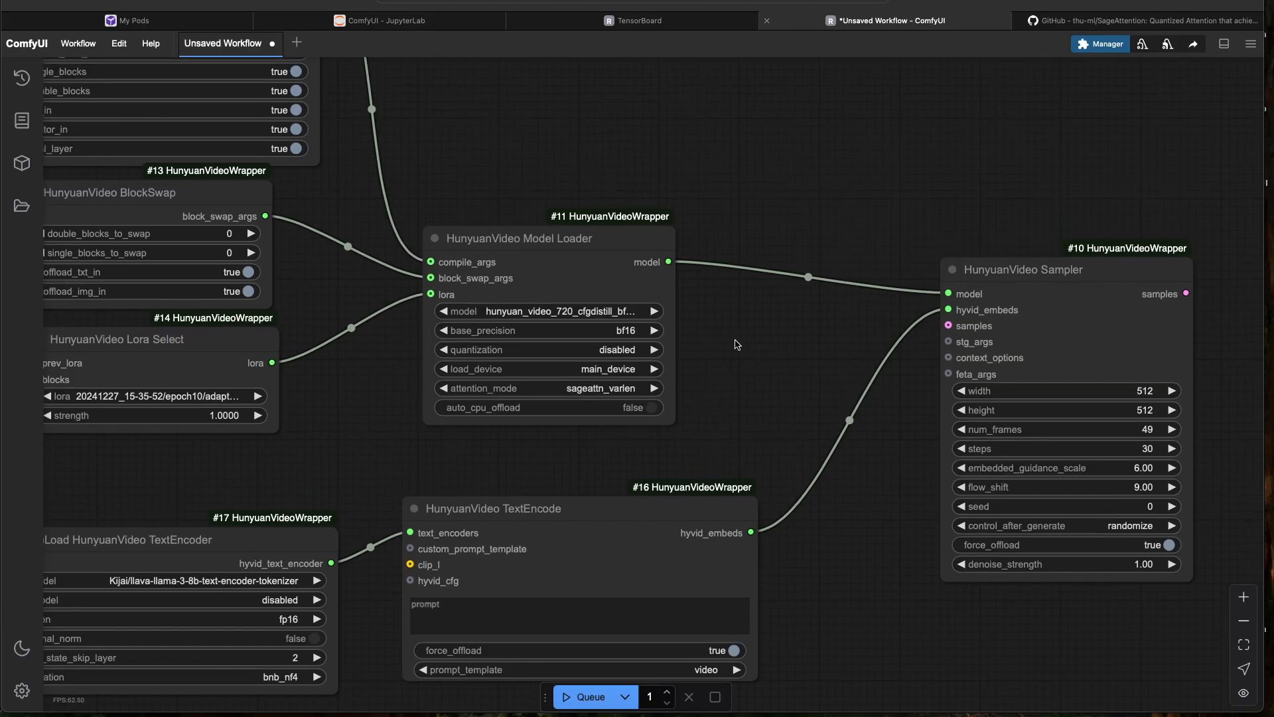
click(627, 348)
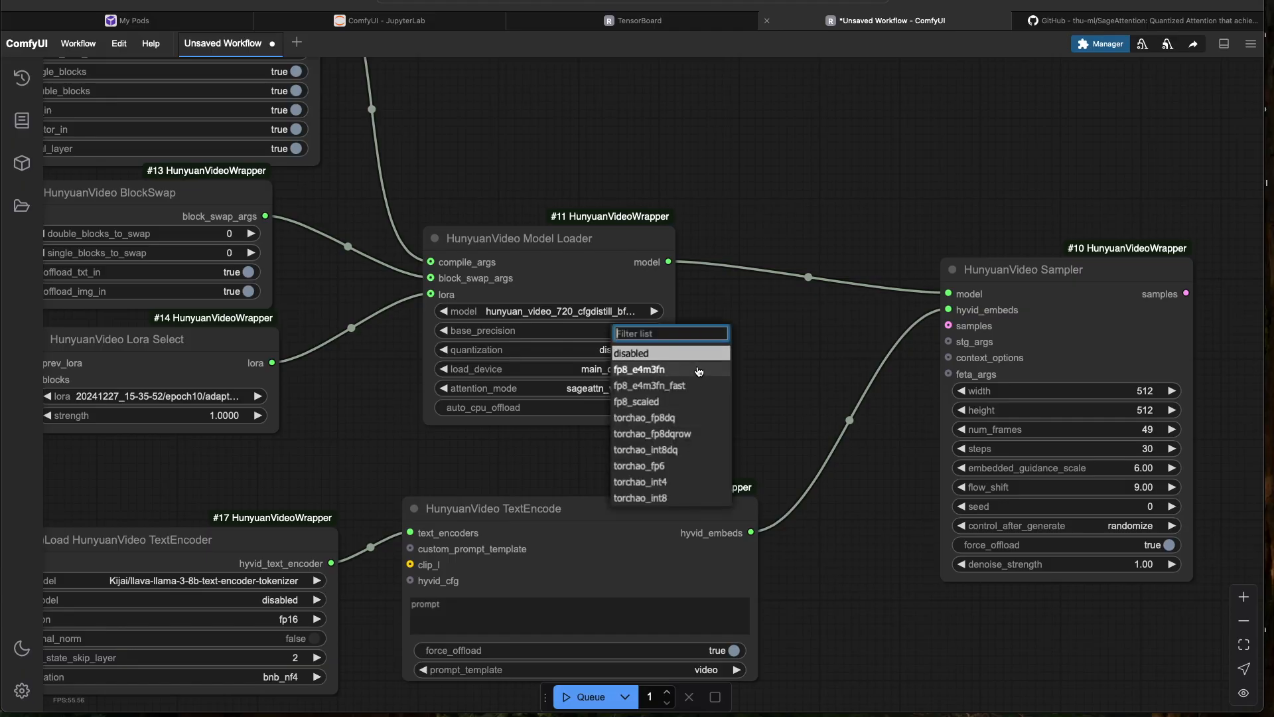
click(661, 387)
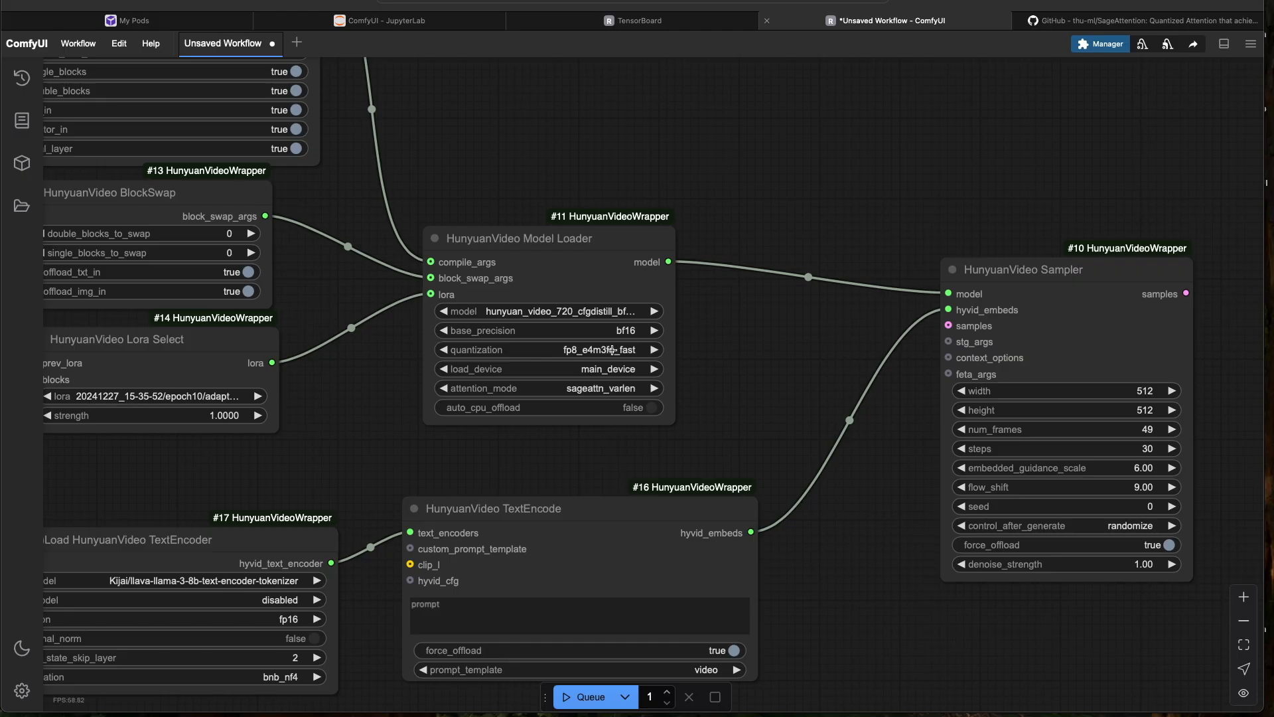
Choose the hunyuan_video_720_cfgdistill_fp… model in the HunyuanVideo Model Loader and set its load device to offload_device
click(595, 312)
click(658, 329)
drag(785, 345, 710, 345)
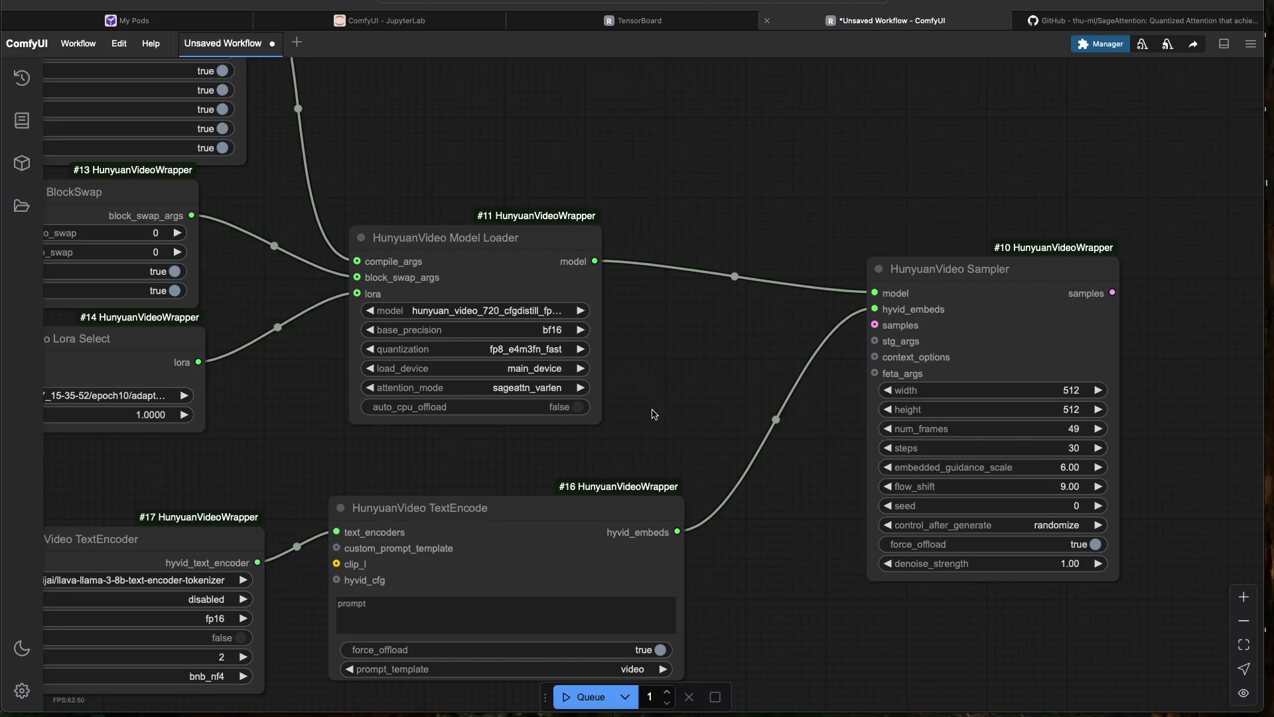
click(567, 376)
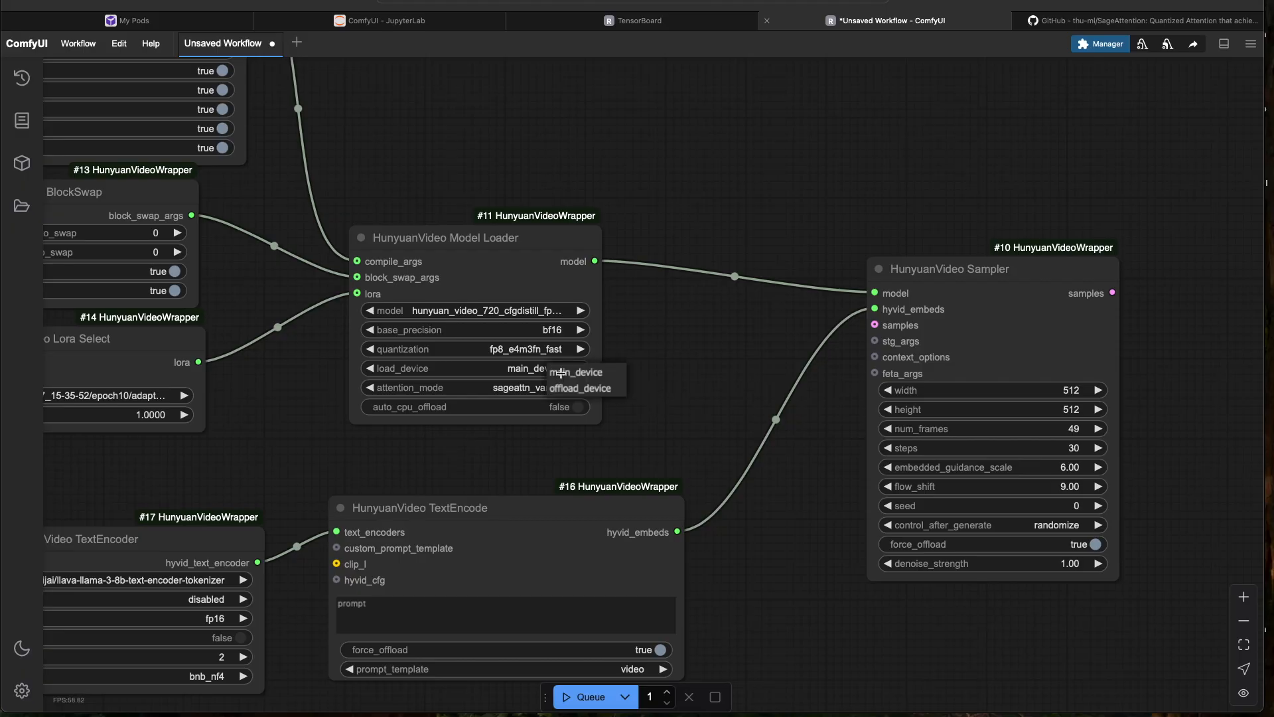
click(567, 386)
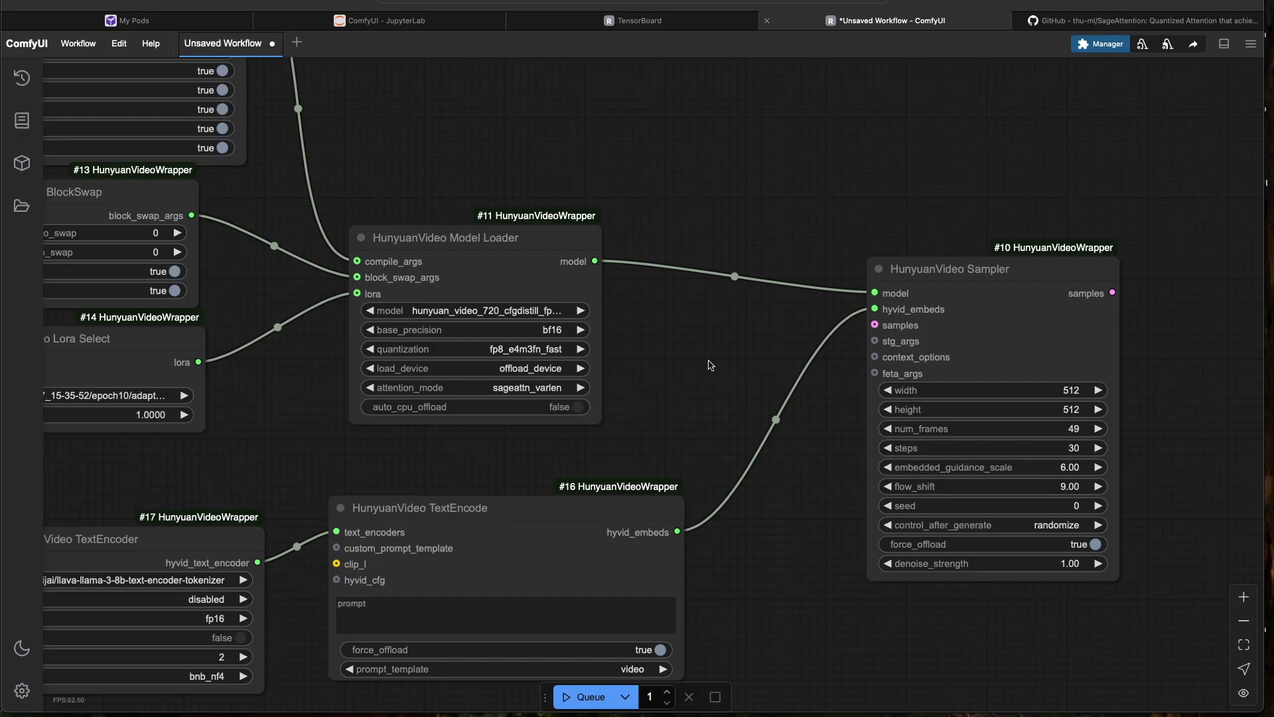
Add a HunyuanVideo Decode node connected to the samples output of the HunyuanVideo Sampler
scroll(683, 329, down, 2)
drag(493, 322, 939, 467)
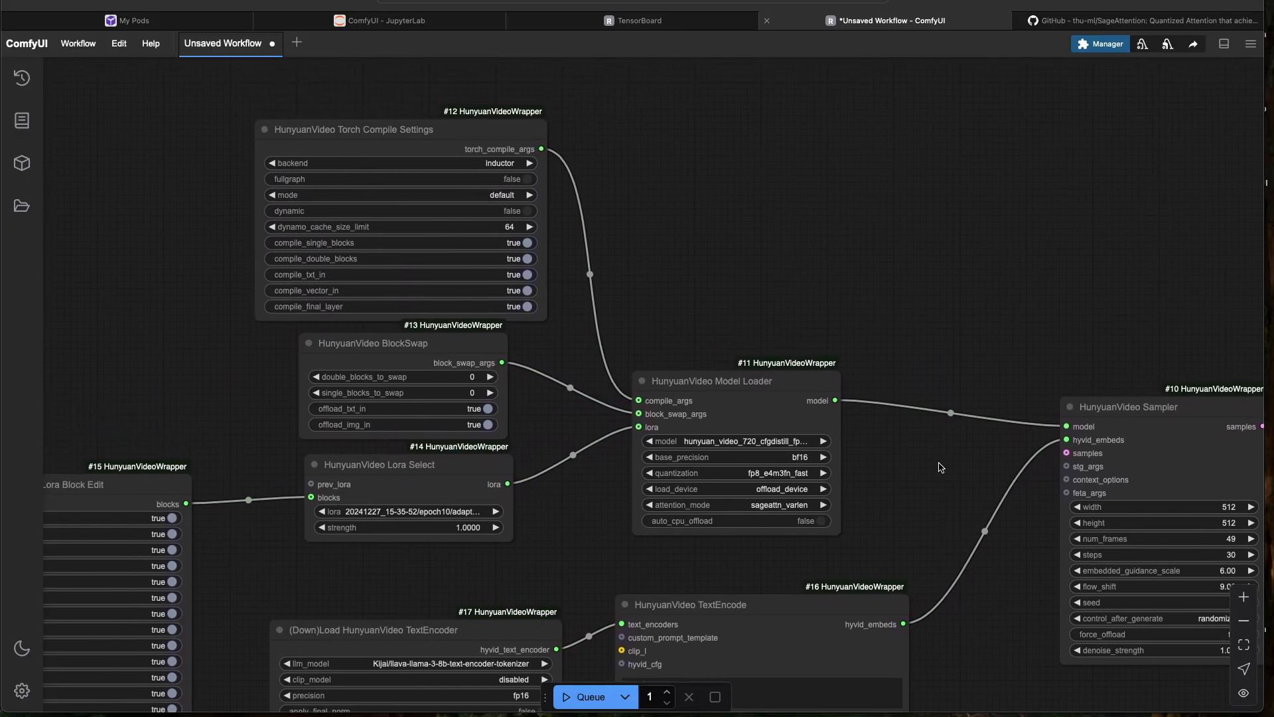
drag(939, 467, 664, 292)
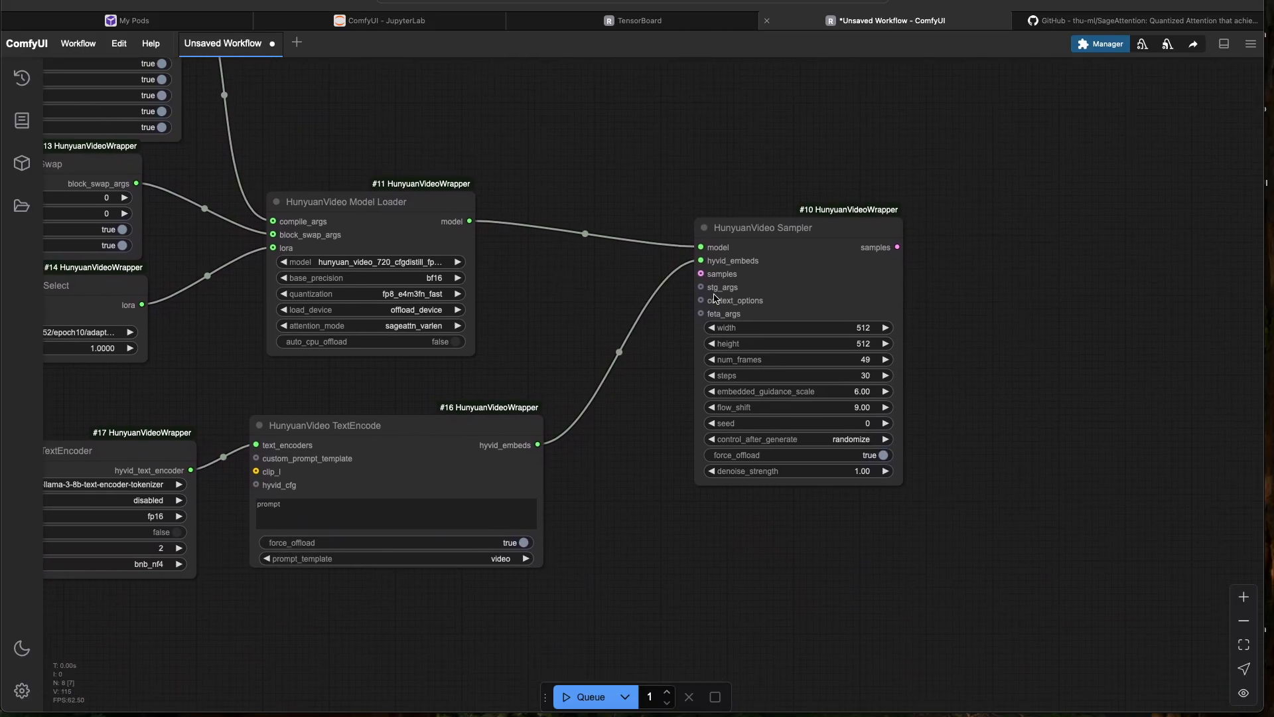
drag(901, 247, 973, 248)
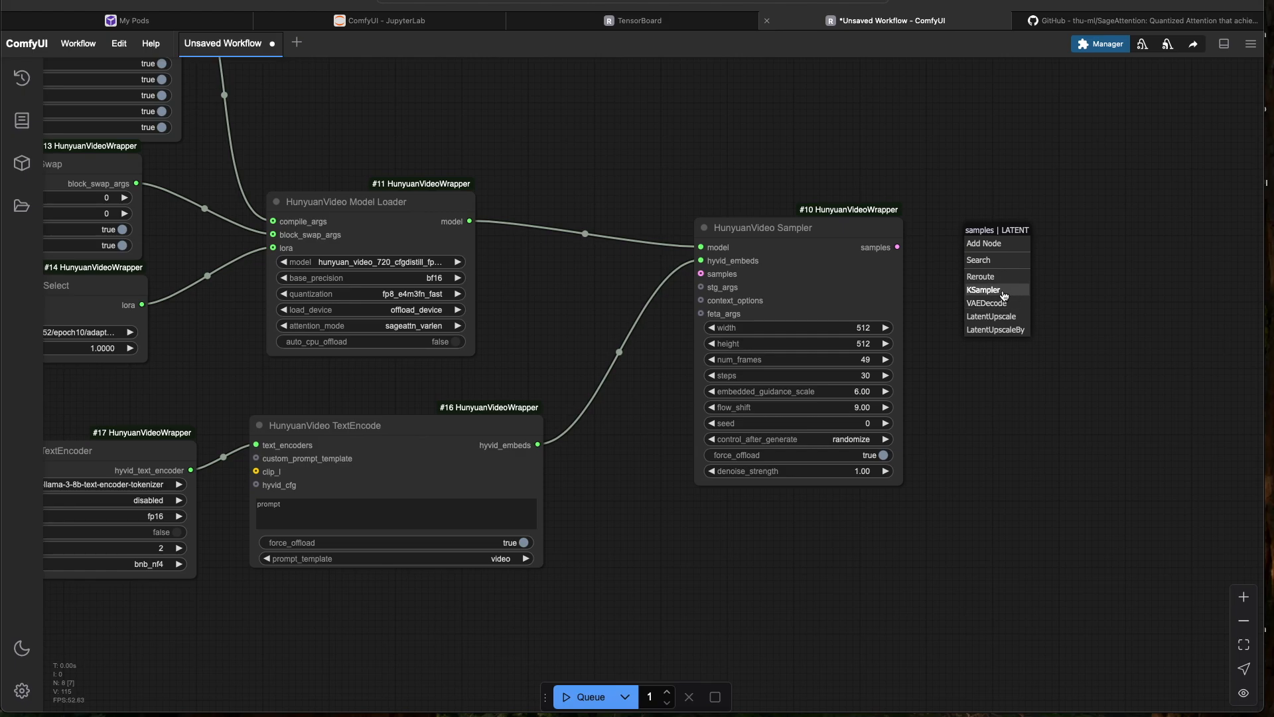
click(995, 260)
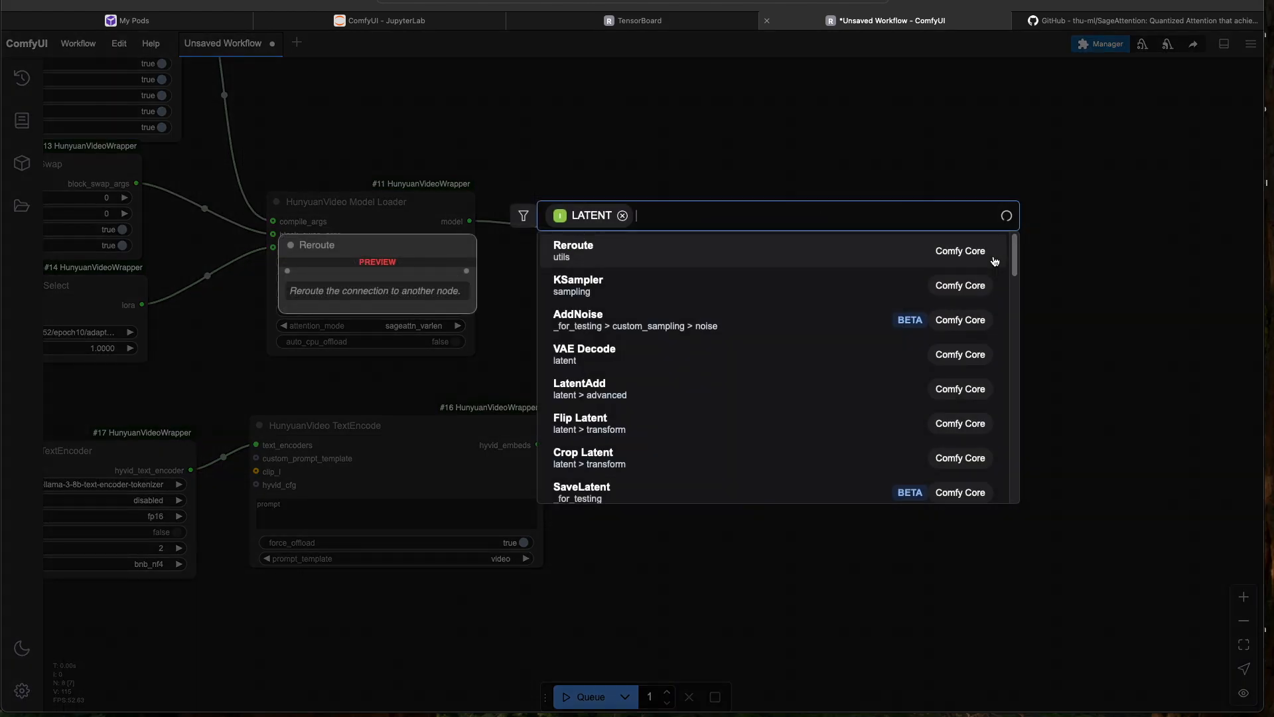
text(huny)
key(Return)
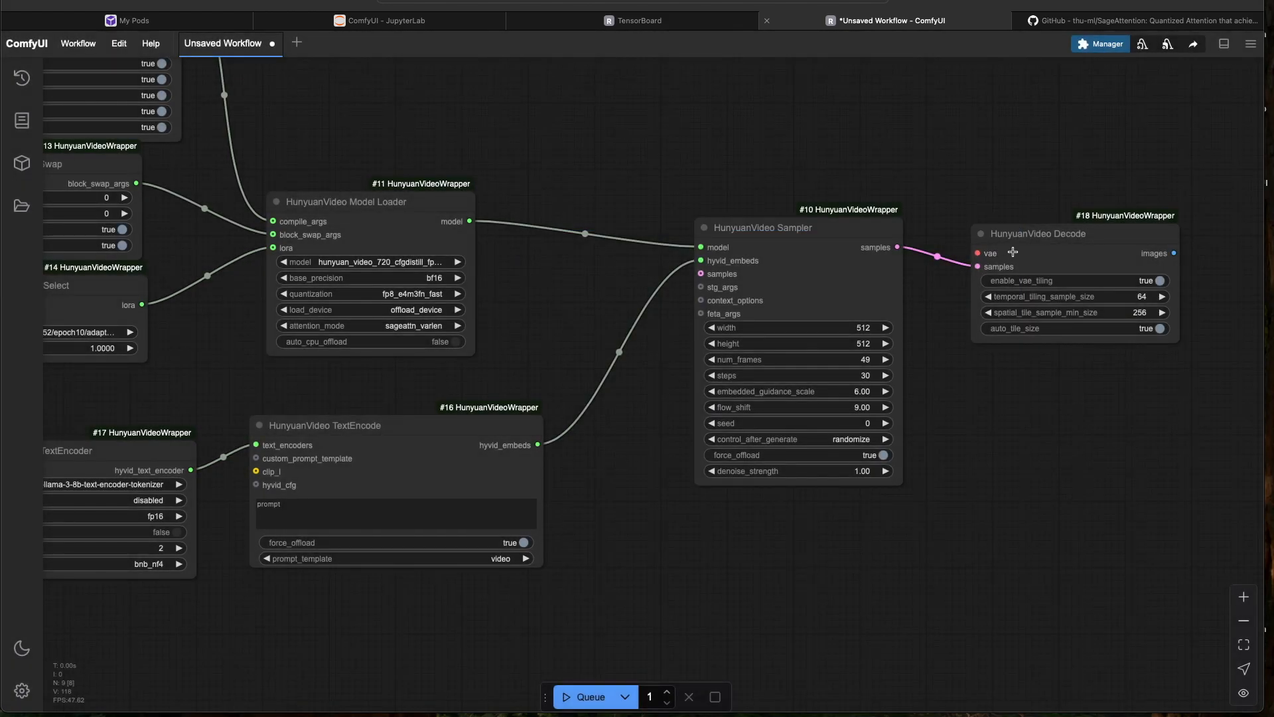
Add a HunyuanVideo VAE Loader node connected to the Decode node's vae input and place it above the Sampler
drag(1067, 415, 911, 453)
drag(823, 291, 672, 170)
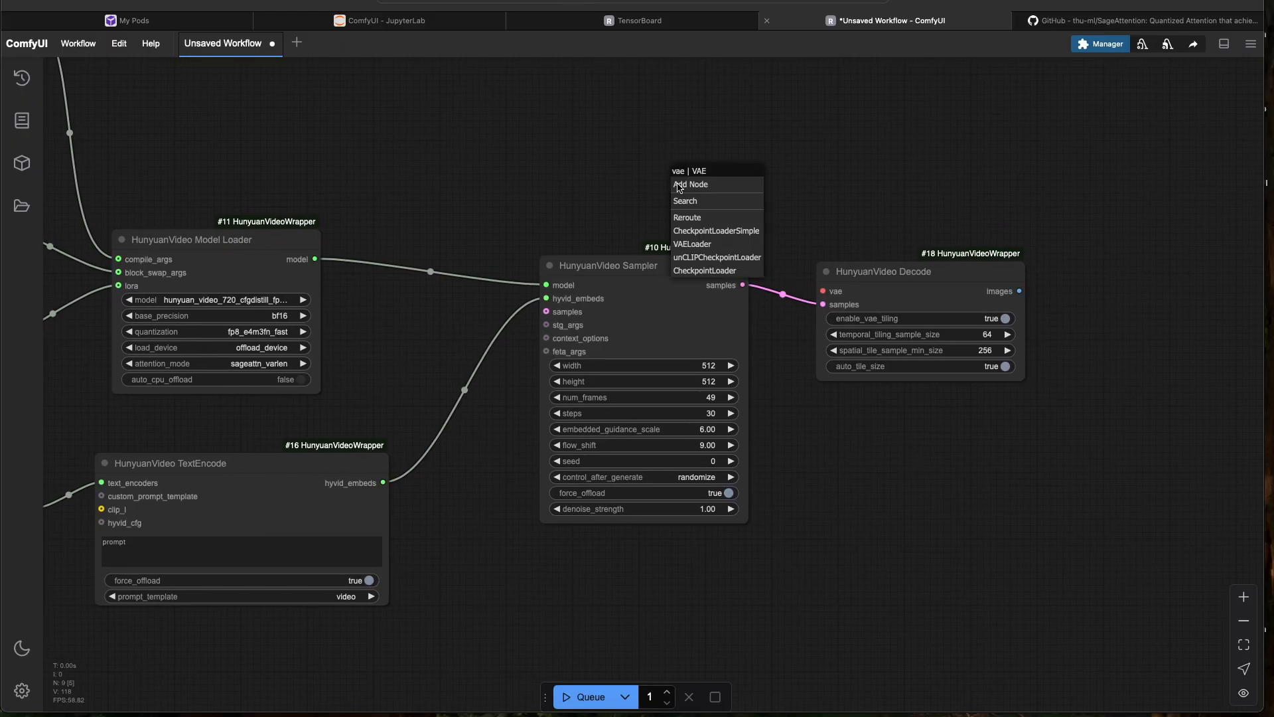
click(716, 202)
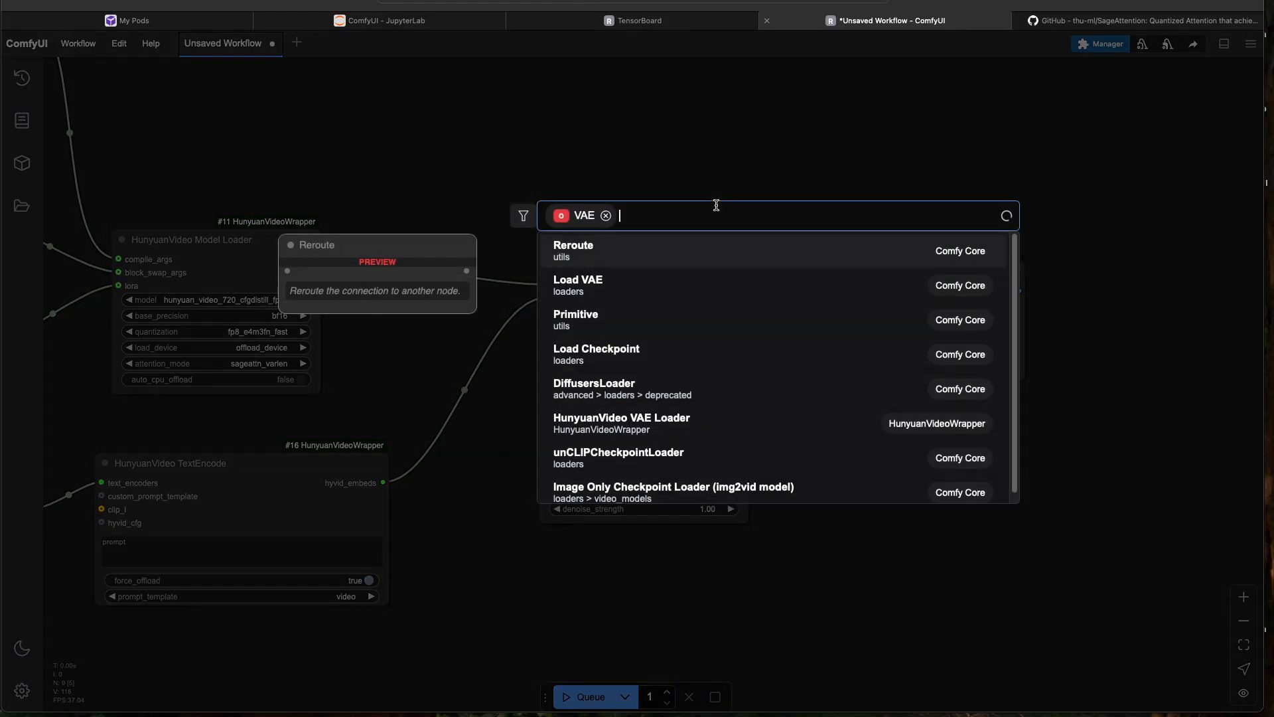
text(hu)
key(Return)
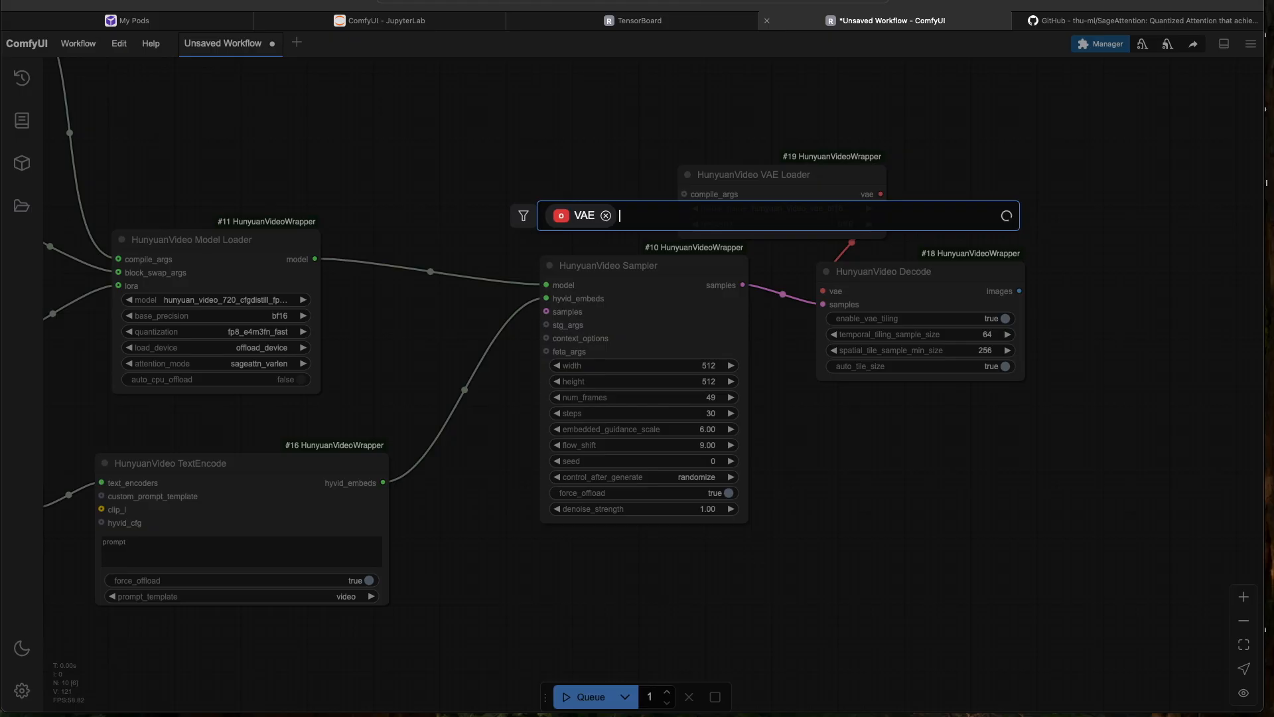
drag(838, 177, 684, 165)
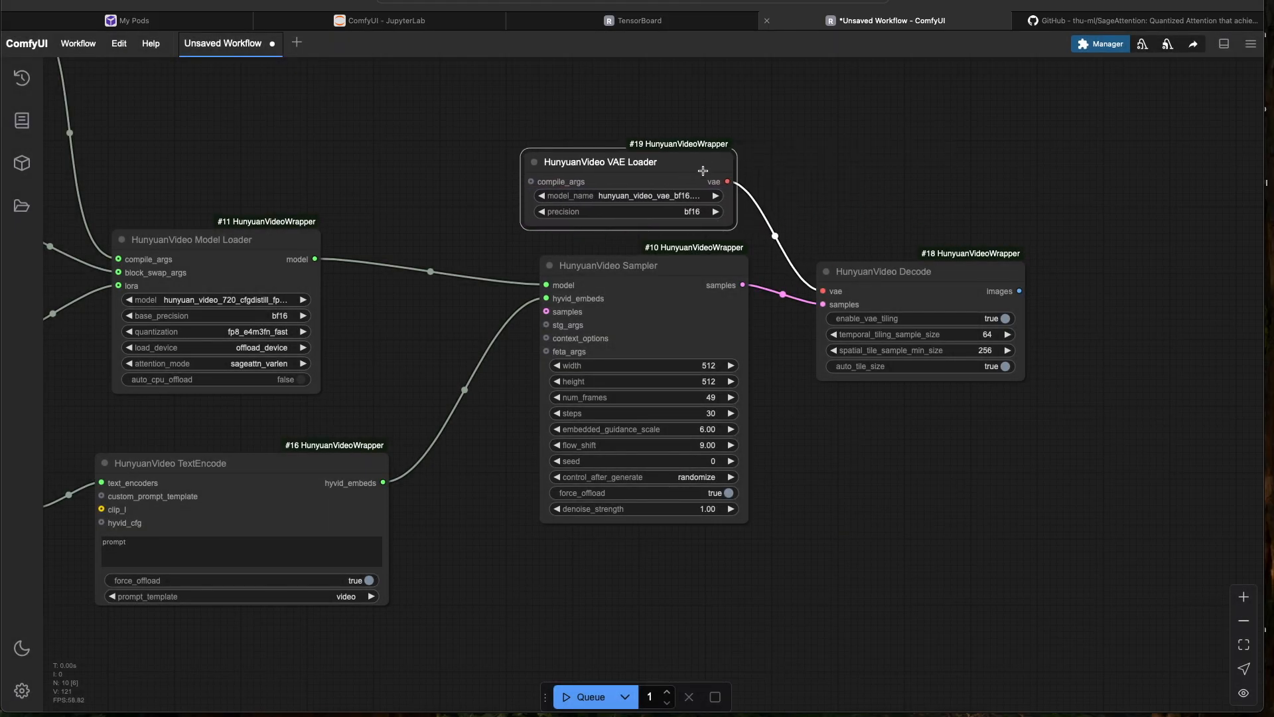
click(869, 179)
Add a Video Combine node connected to the images output of the HunyuanVideo Decode node
drag(1098, 263, 792, 260)
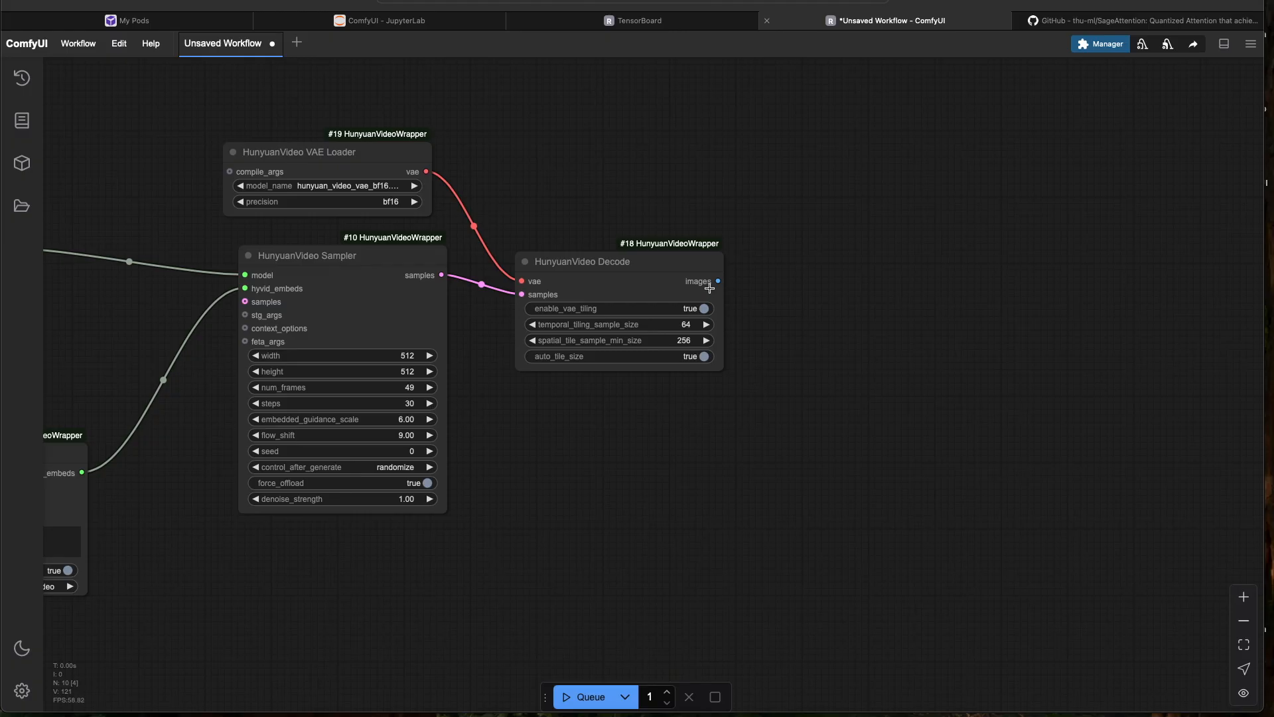
drag(709, 284, 846, 272)
click(864, 297)
text(video c)
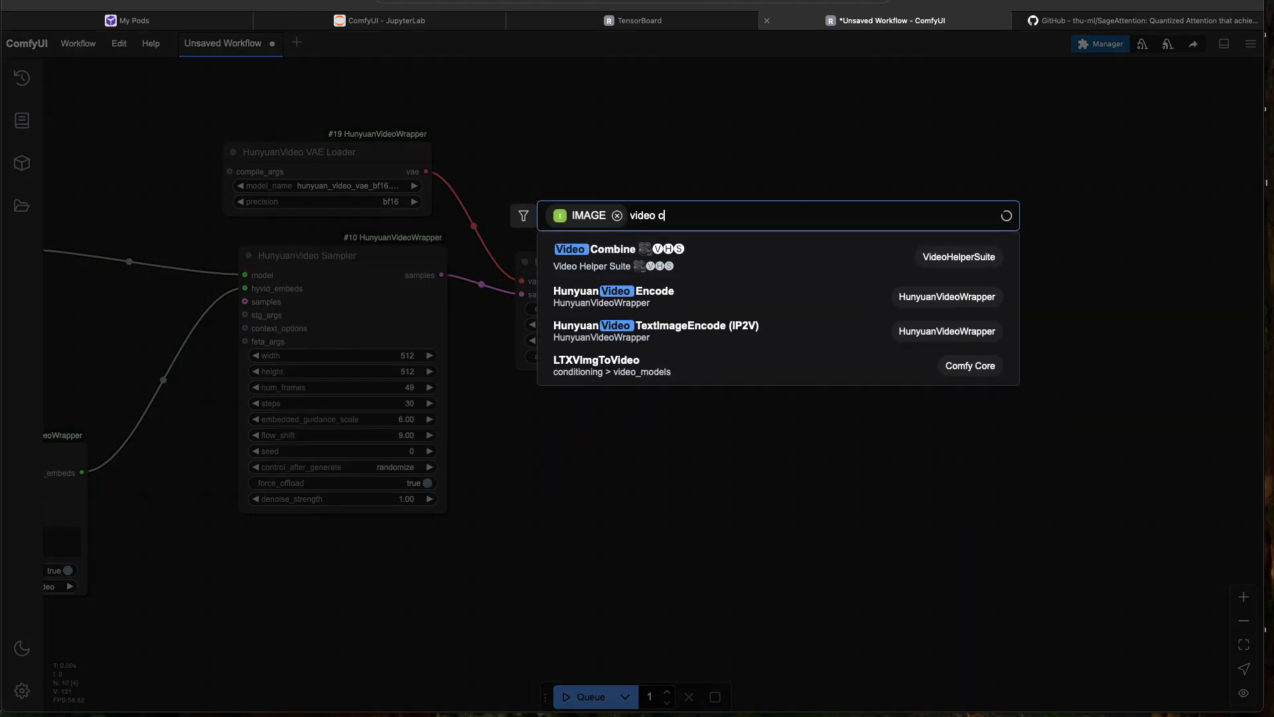
key(Return)
Set the Video Combine node's frame rate to 24 and its format to video/h264-mp4
click(945, 344)
text(24)
key(Return)
click(960, 390)
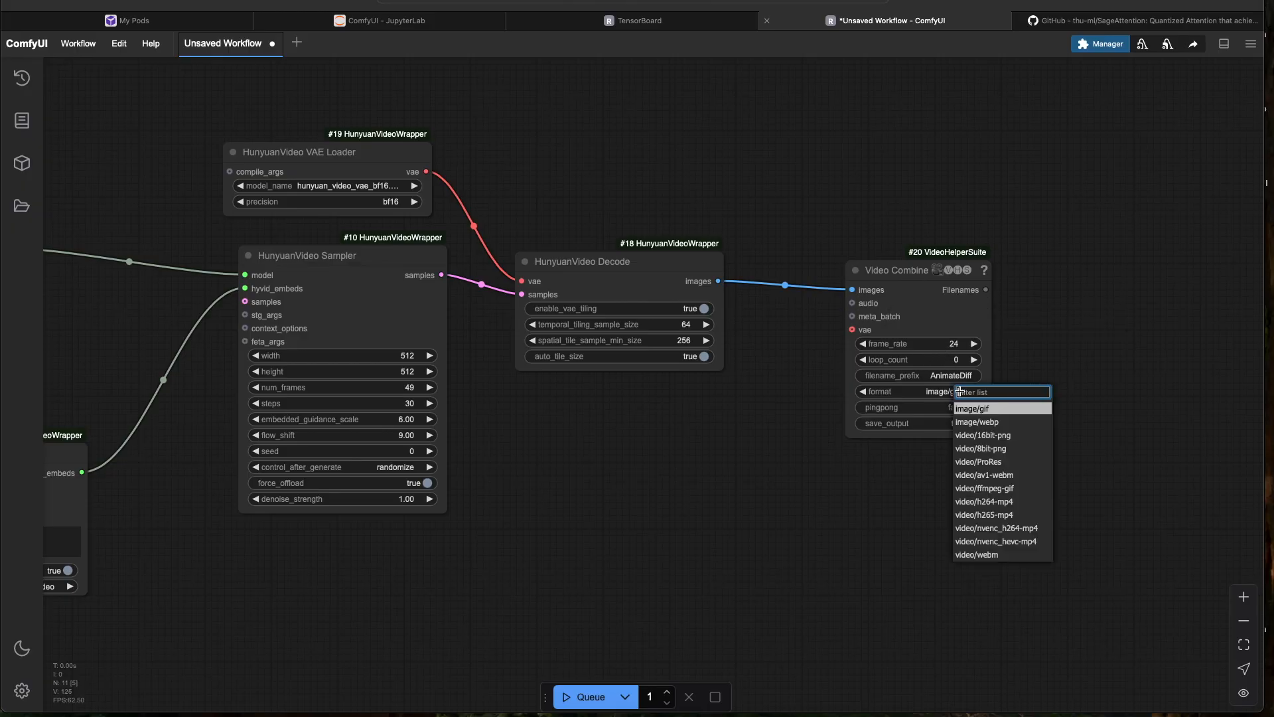
click(995, 501)
drag(771, 505, 844, 482)
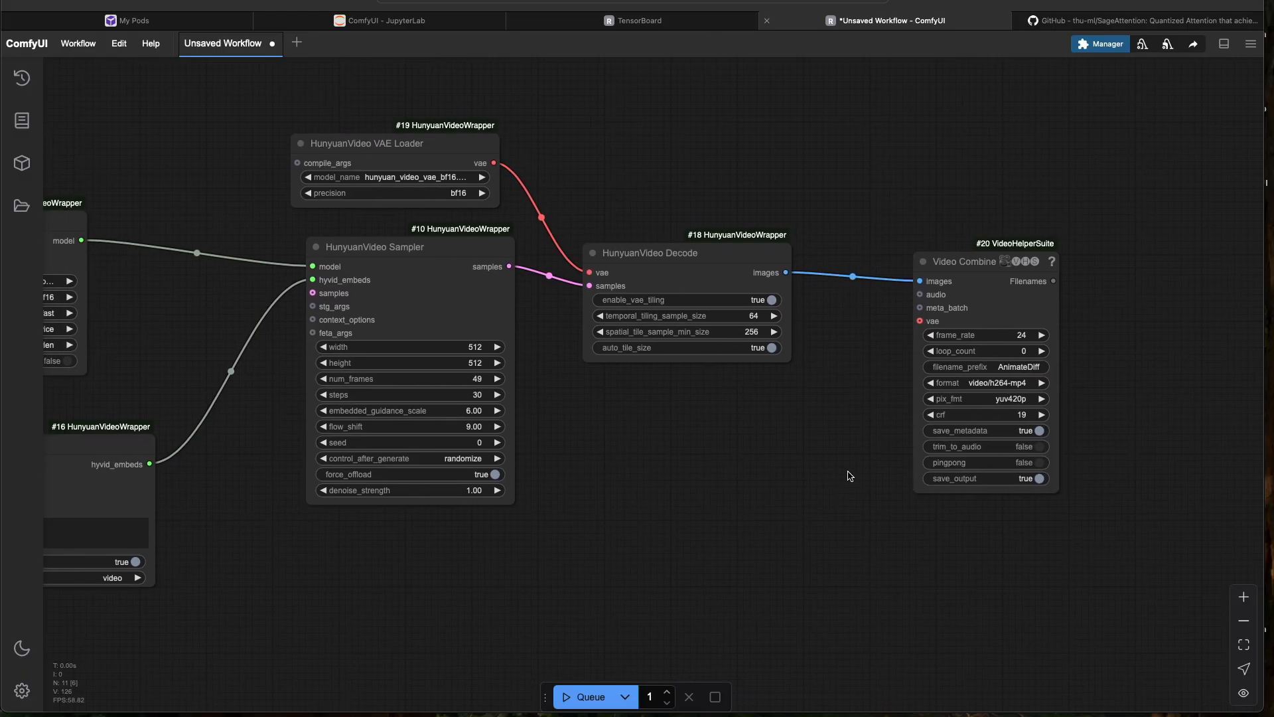
click(1008, 387)
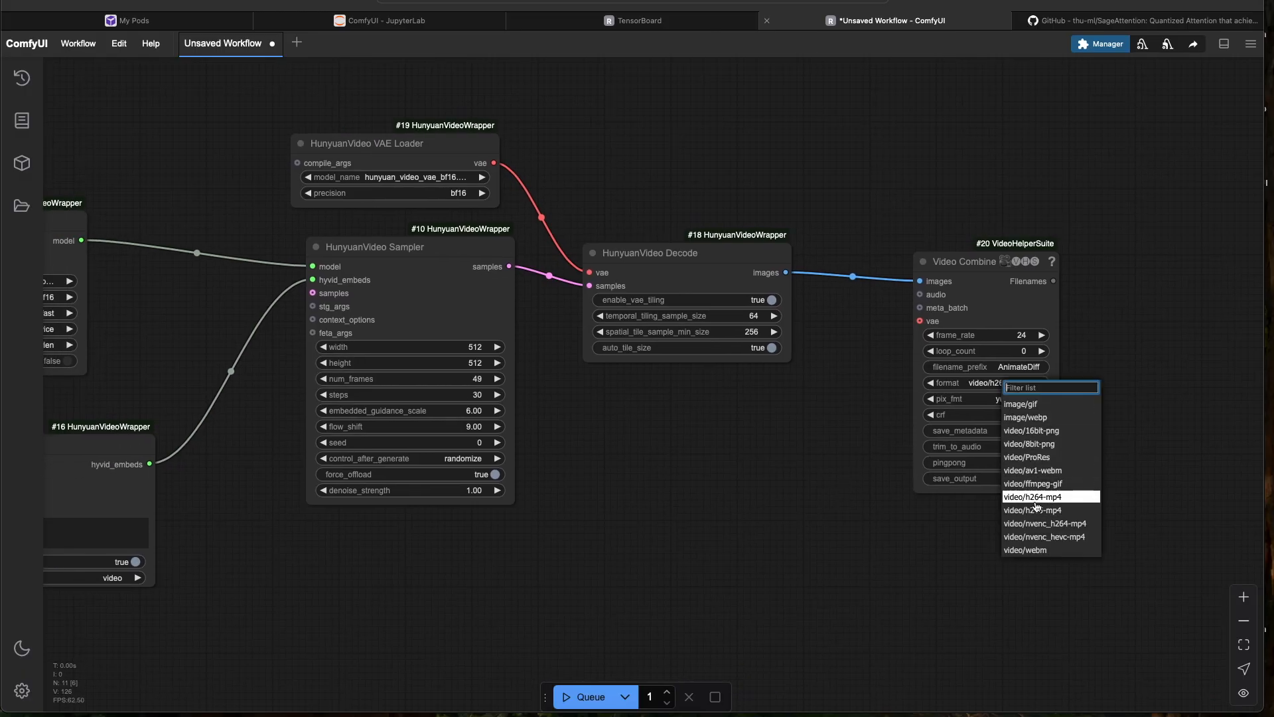
drag(778, 499, 945, 496)
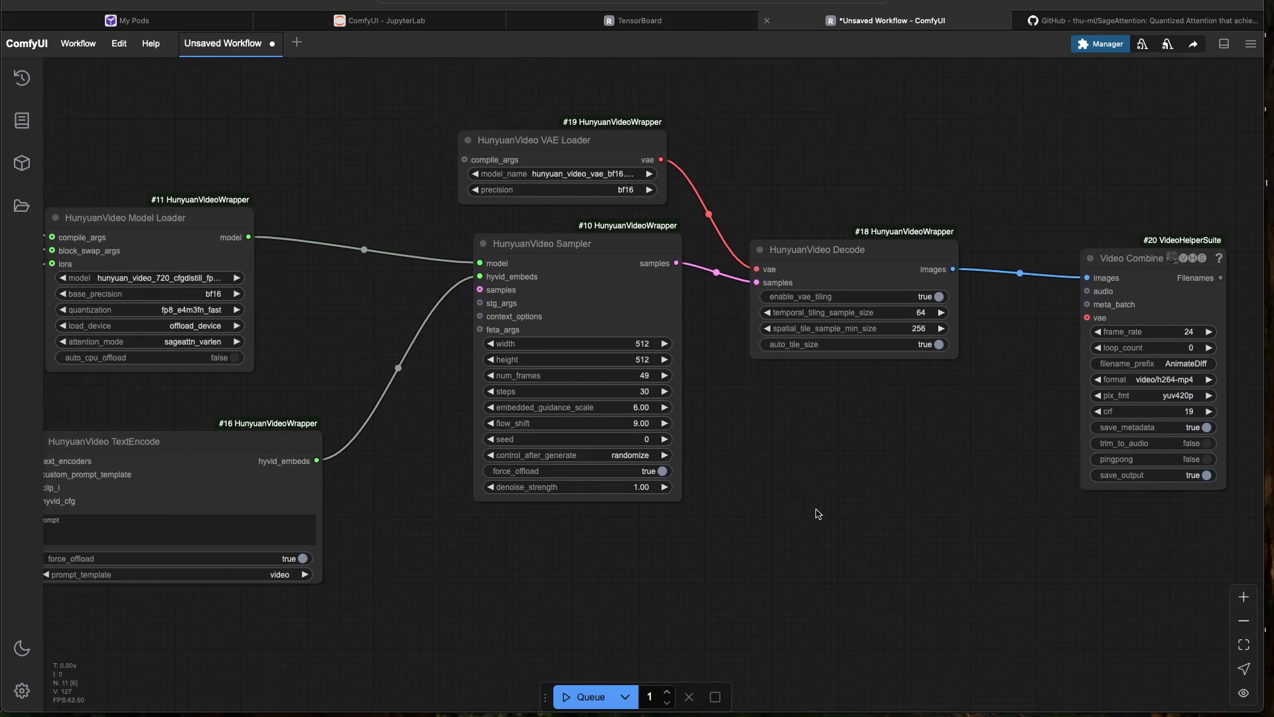
Set the HunyuanVideo Sampler's steps to 20
scroll(805, 520, down, 3)
scroll(708, 446, left, 3)
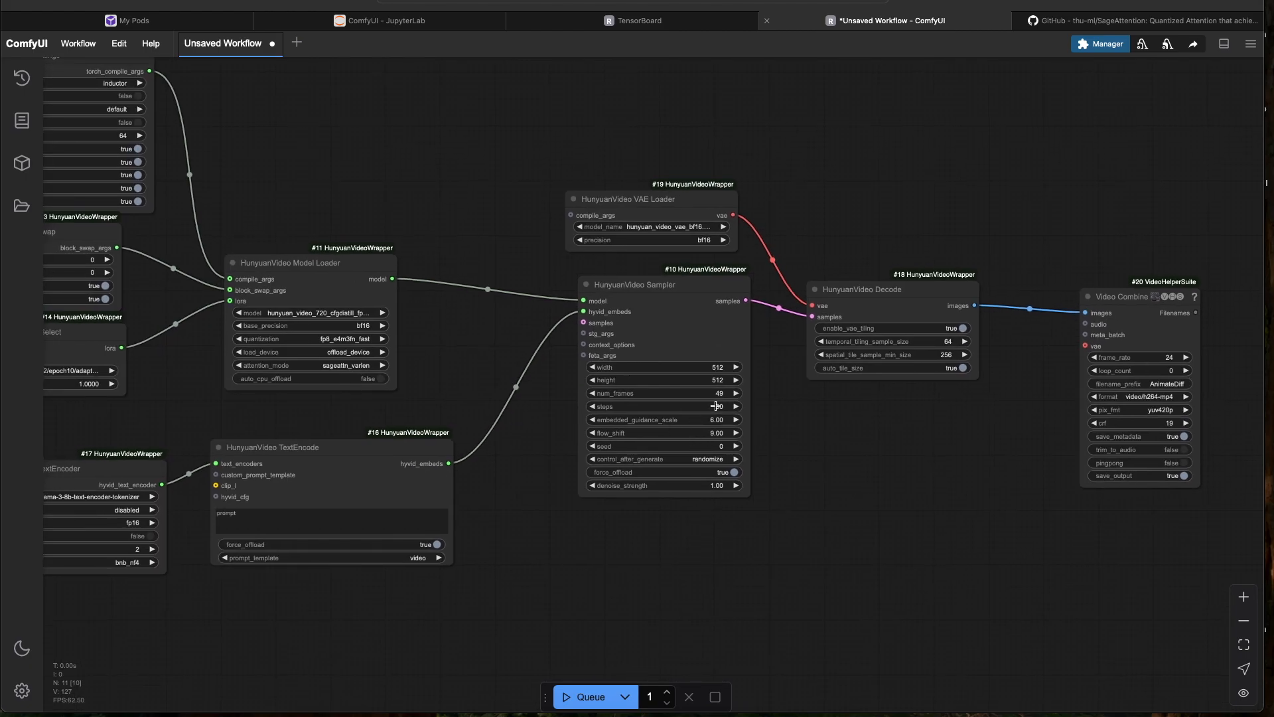
click(718, 407)
Look over the Lora Select and loader nodes, and switch to TensorBoard to review the train/epoch_loss graph
drag(686, 601, 796, 574)
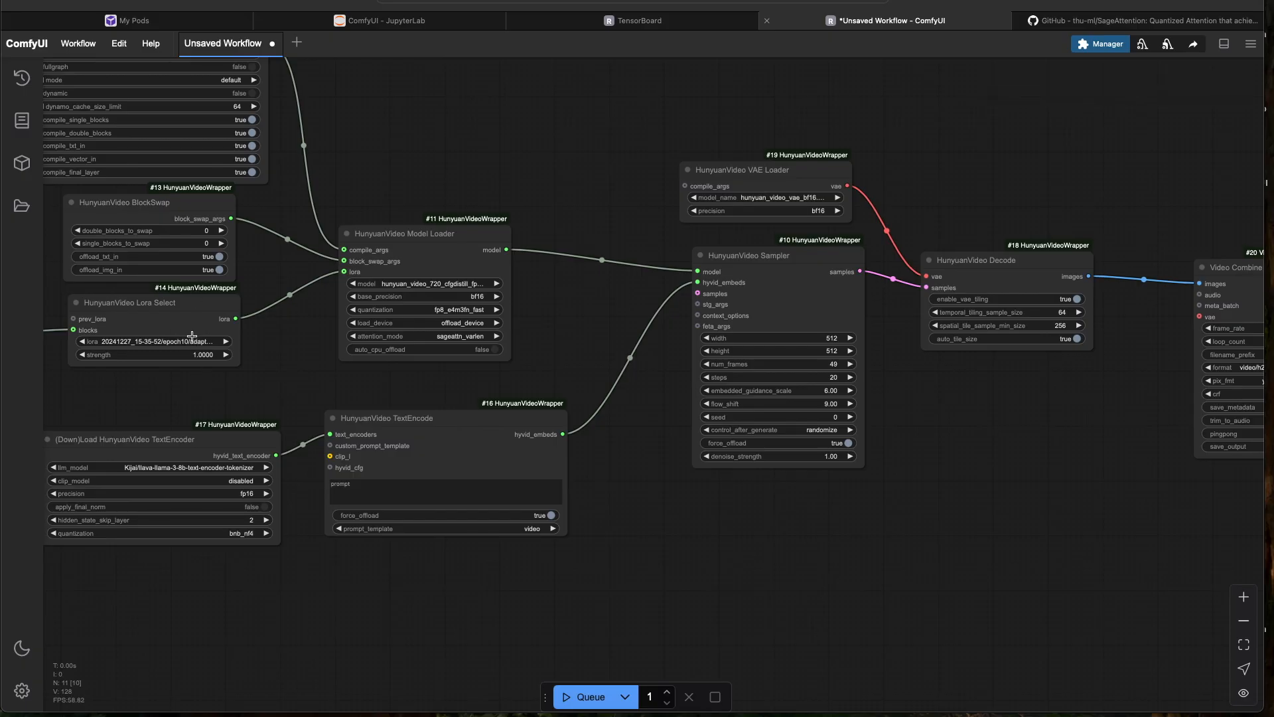
drag(158, 383, 334, 390)
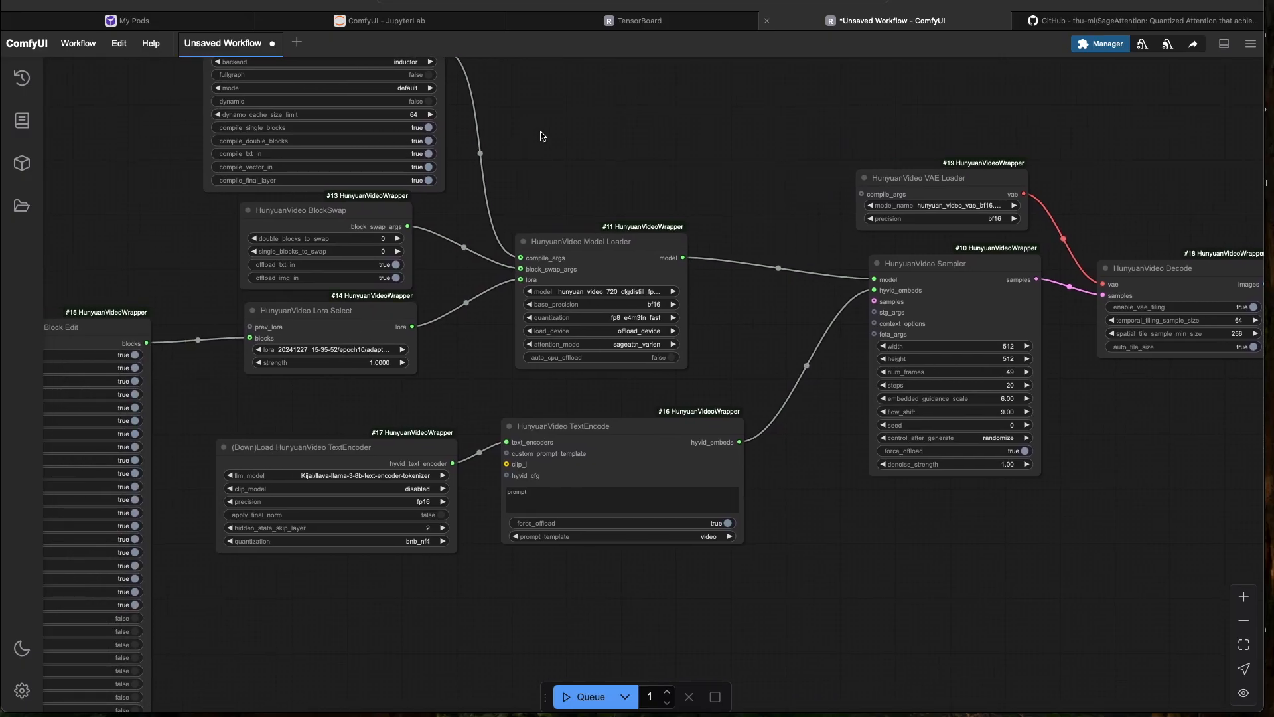
click(592, 20)
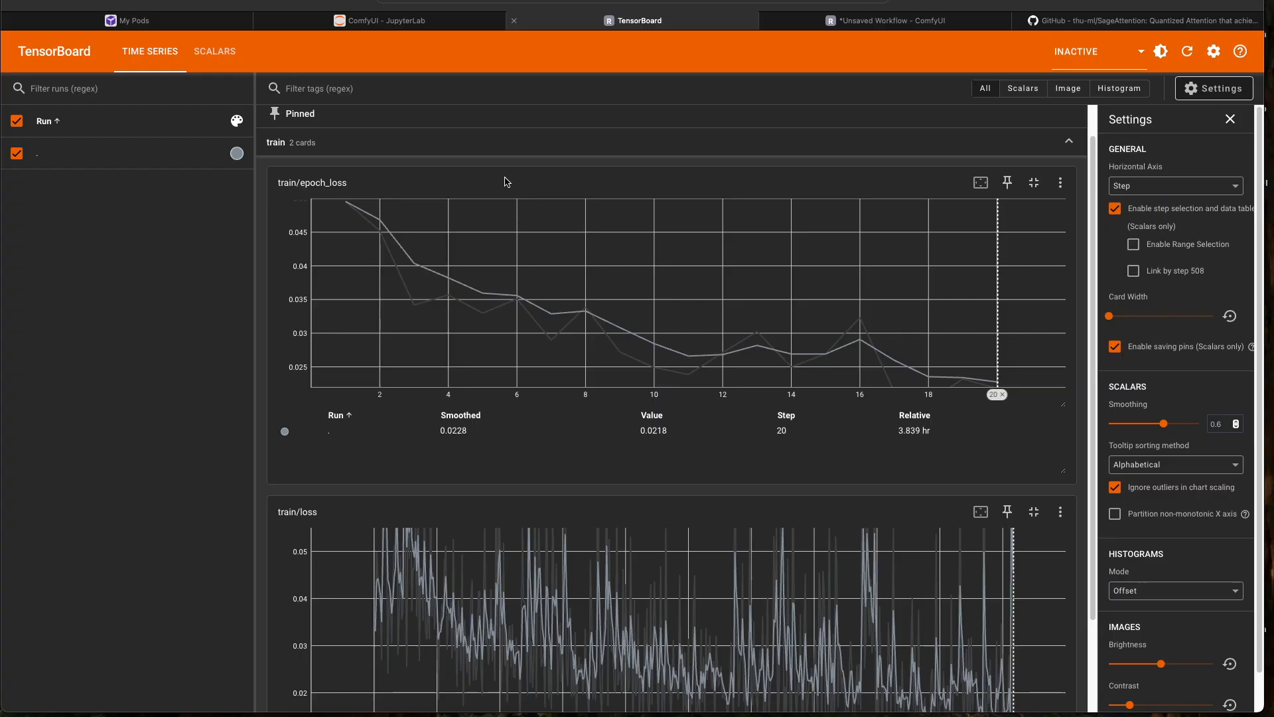
Switch to JupyterLab and open the workspace/diffusion-pipe/inputs folder to check the training clips' trigger word
click(378, 22)
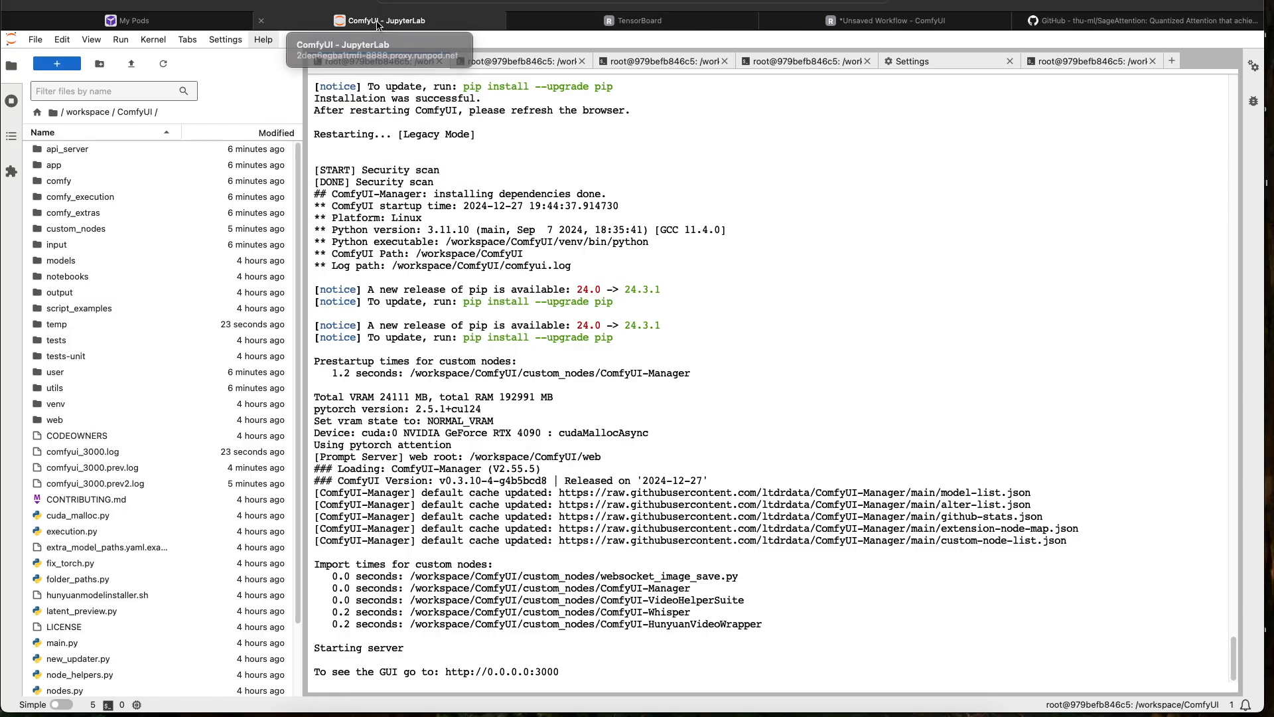
click(87, 112)
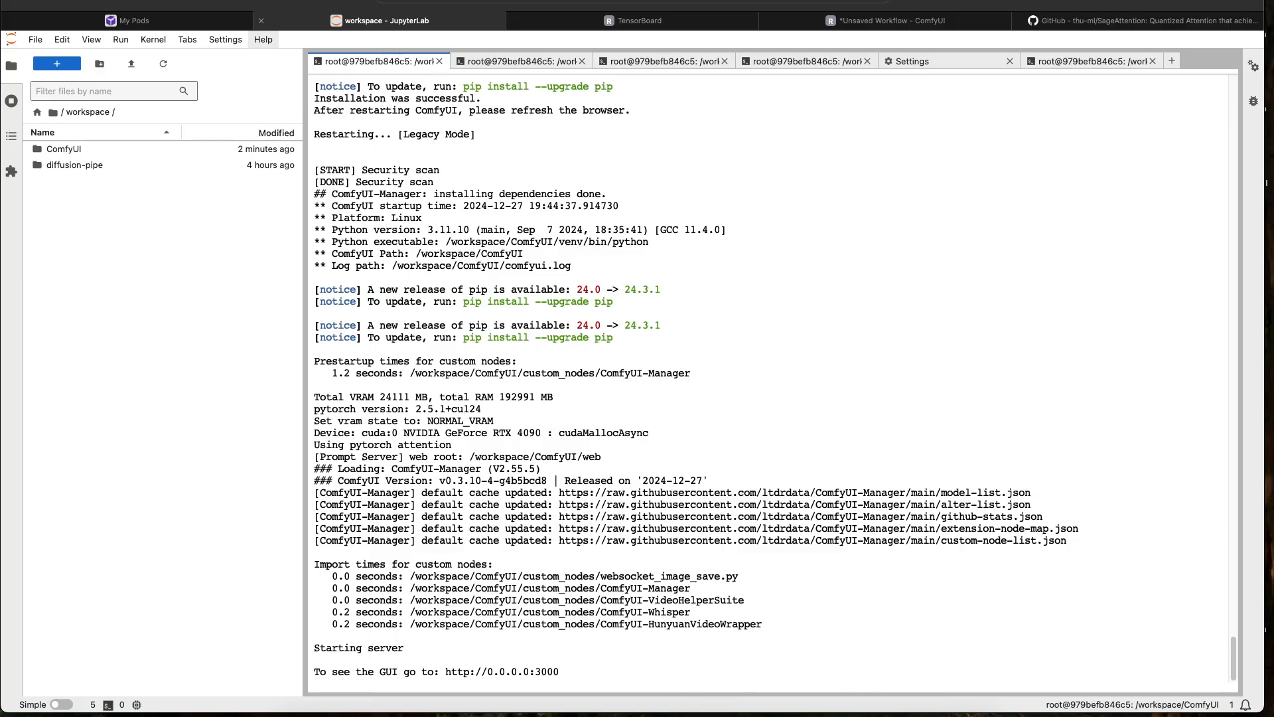
click(875, 714)
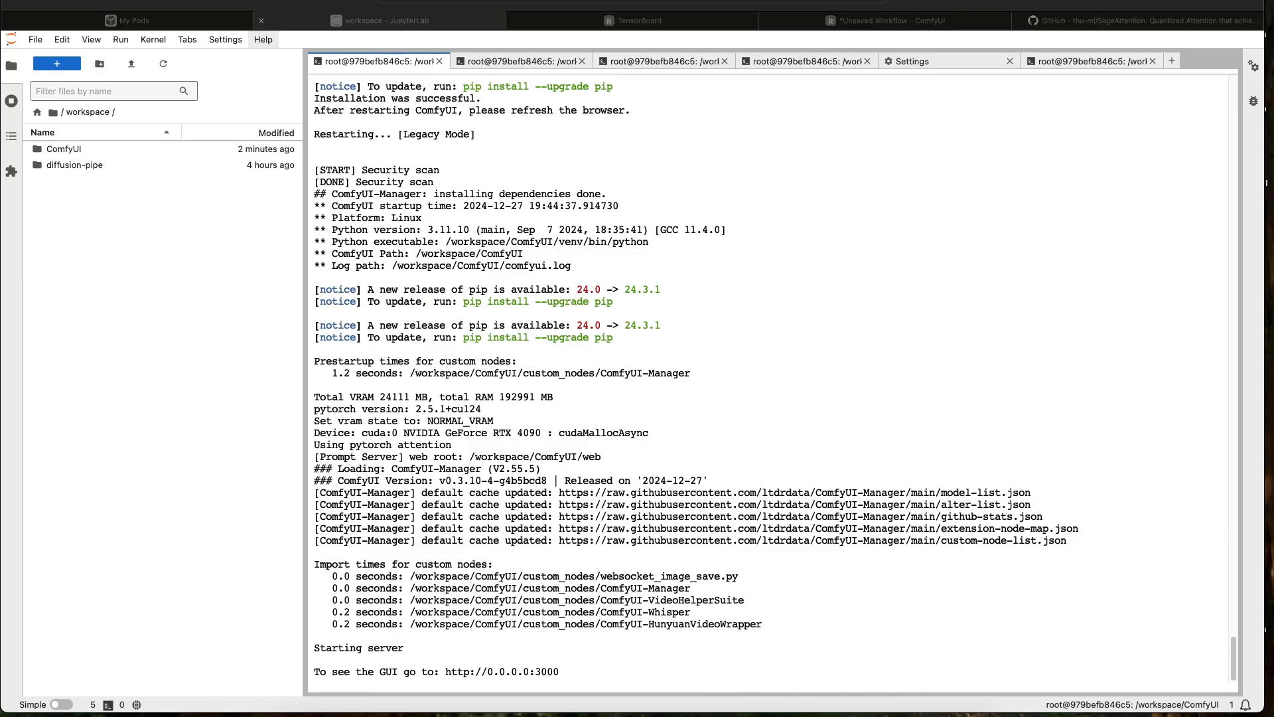
double_click(79, 165)
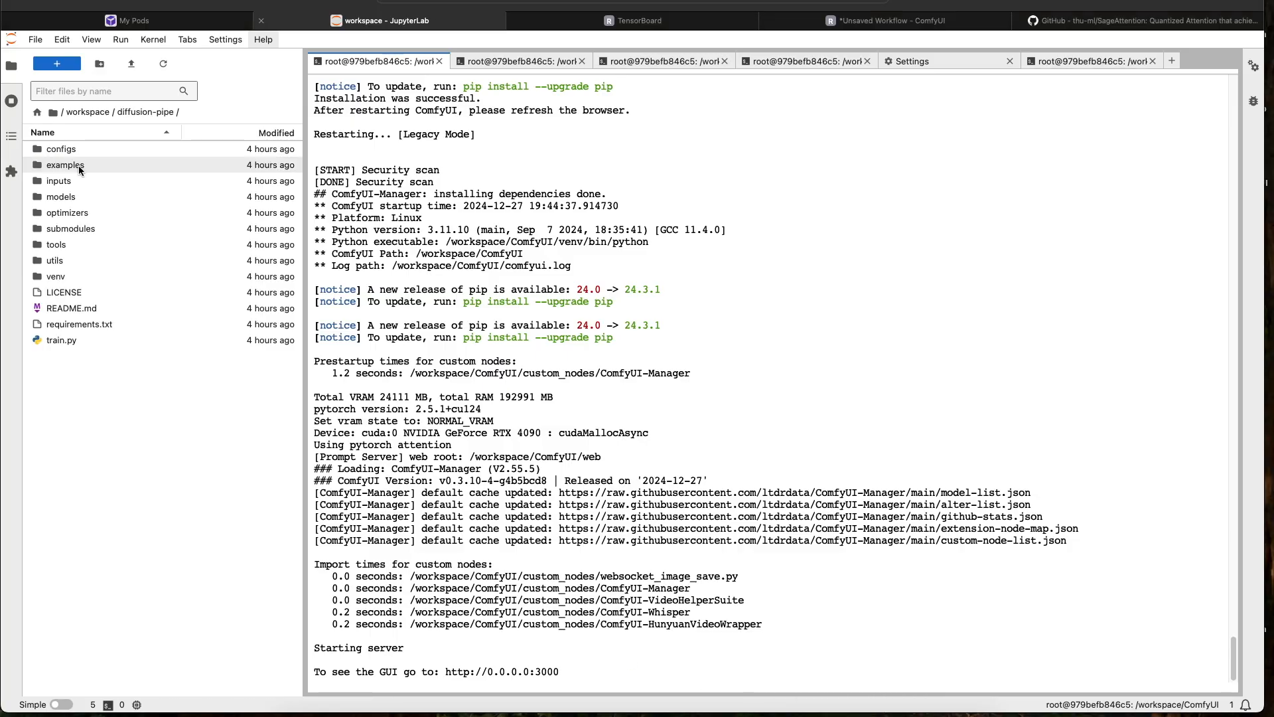
double_click(89, 181)
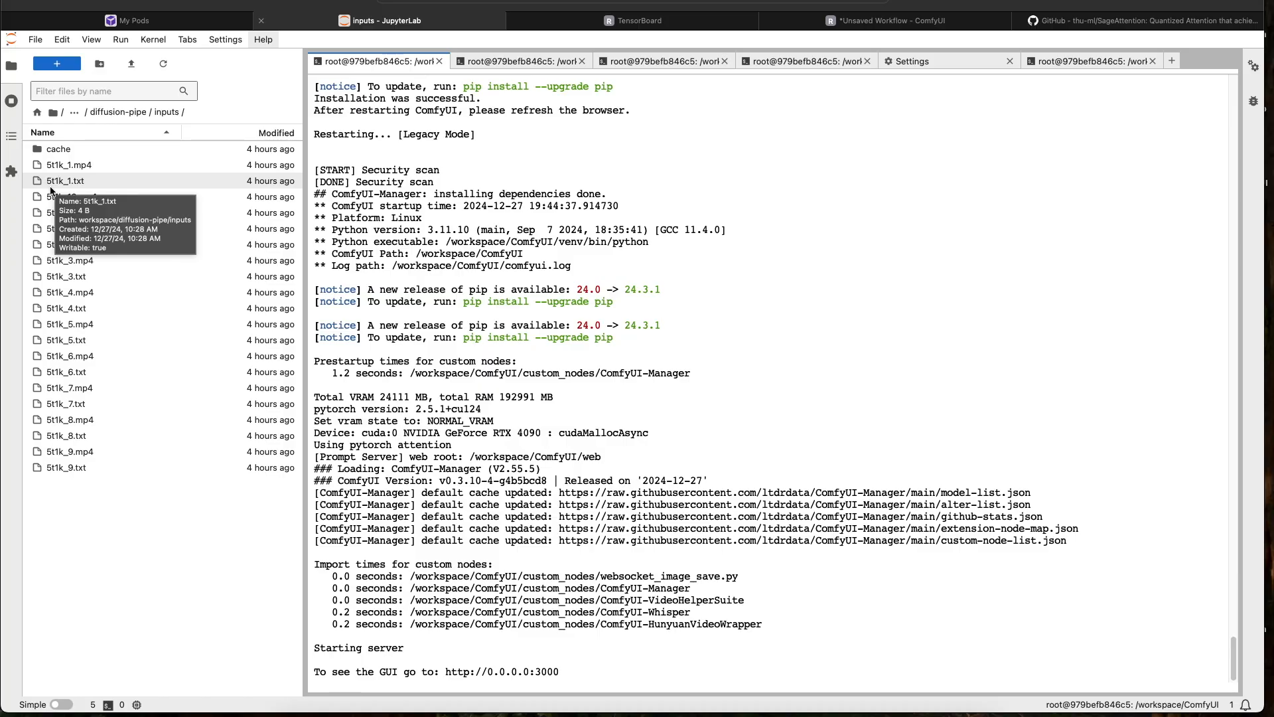
Switch to ComfyUI and enter the prompt "a 5t1k walking with a white background" in the HunyuanVideo TextEncode node
click(877, 26)
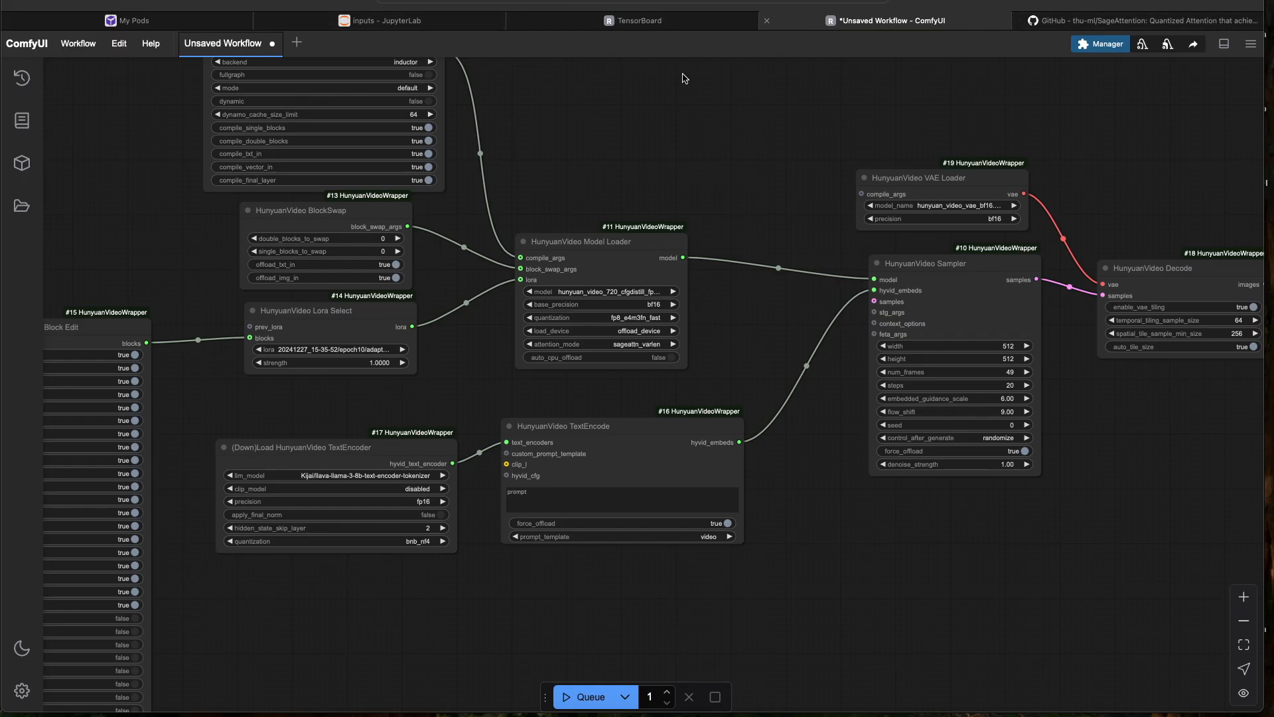
scroll(593, 153, down, 2)
click(606, 427)
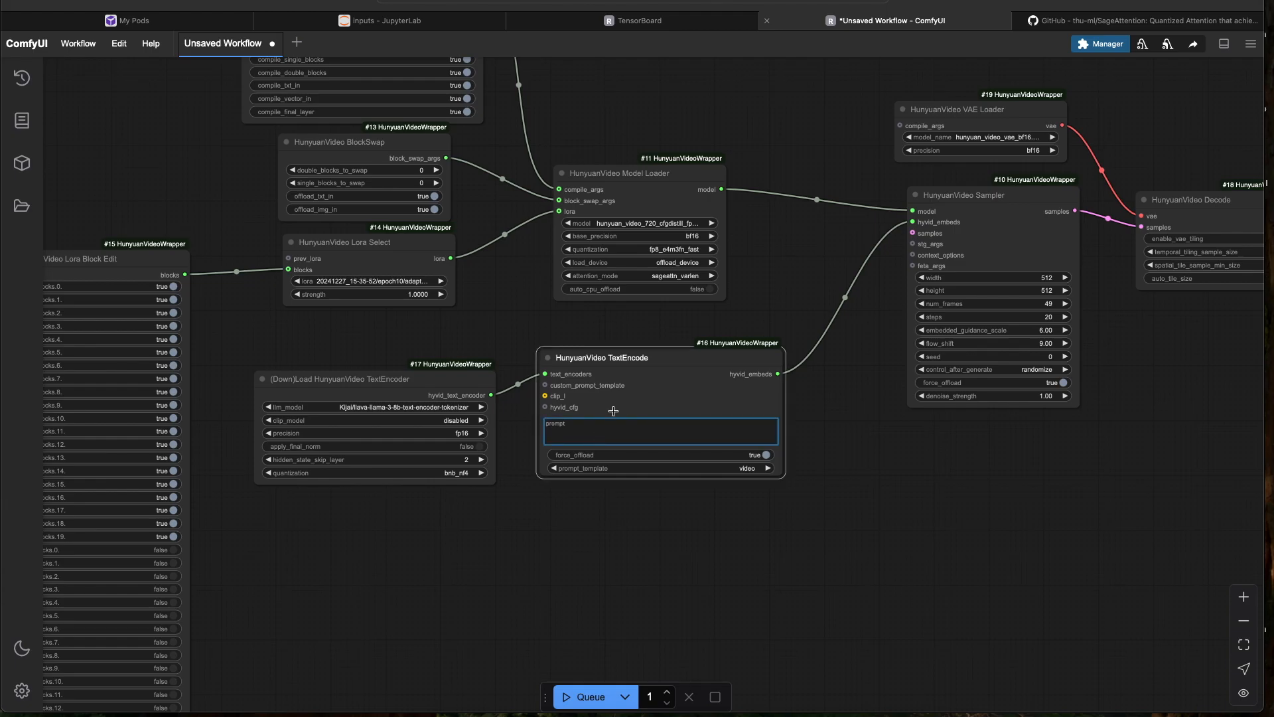
text(a)
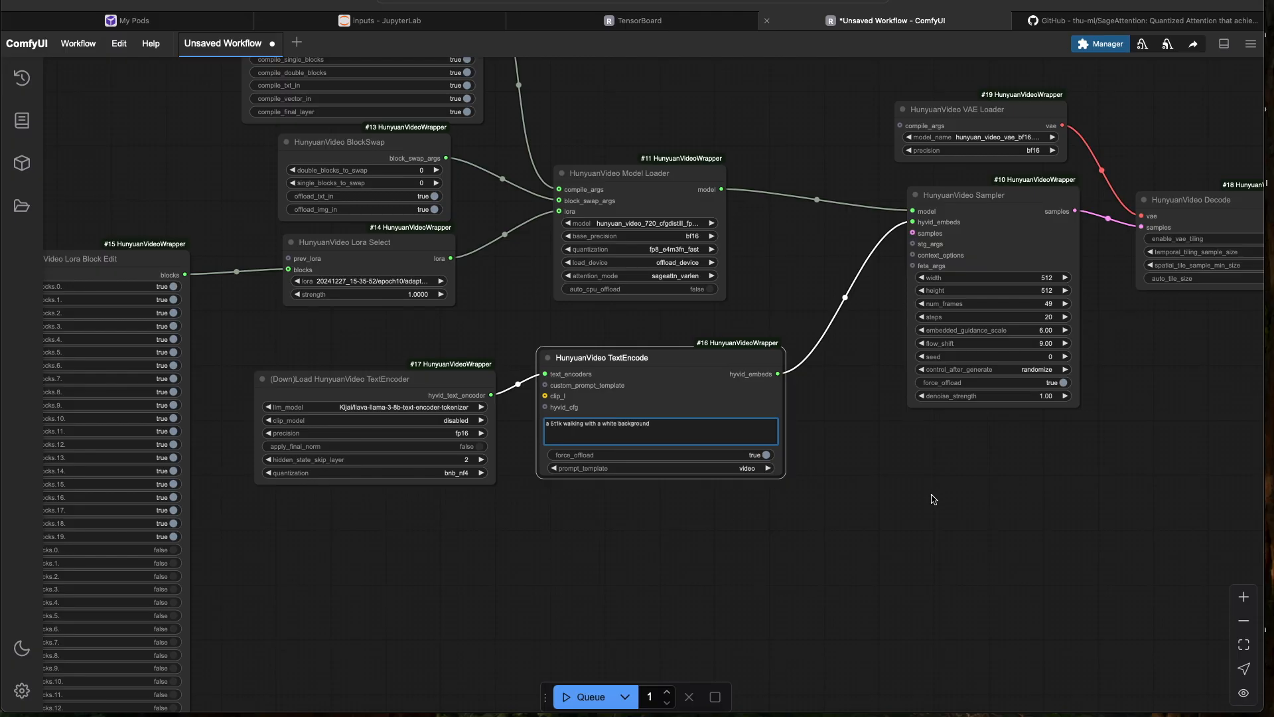
scroll(918, 560, down, 4)
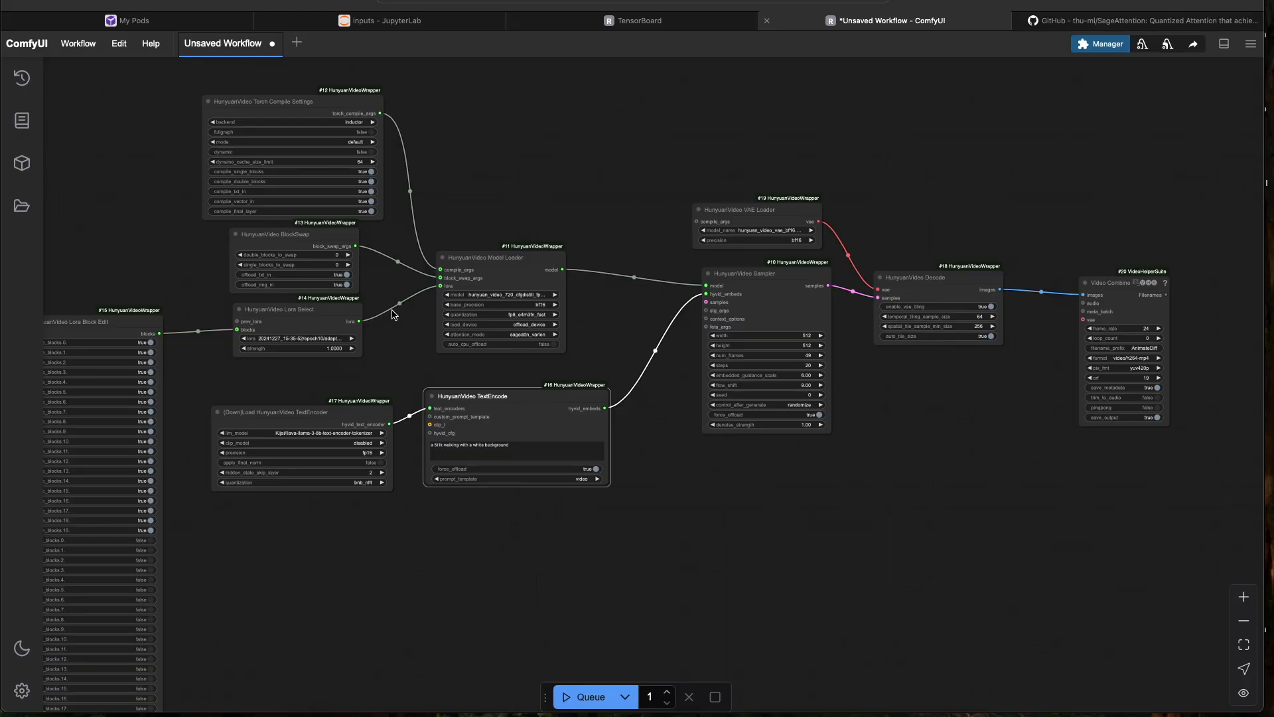
Check the epoch loss in TensorBoard and set the Lora Select node's lora to 20241227_15-35-52/epoch12/adapter_model.safetensors
click(583, 20)
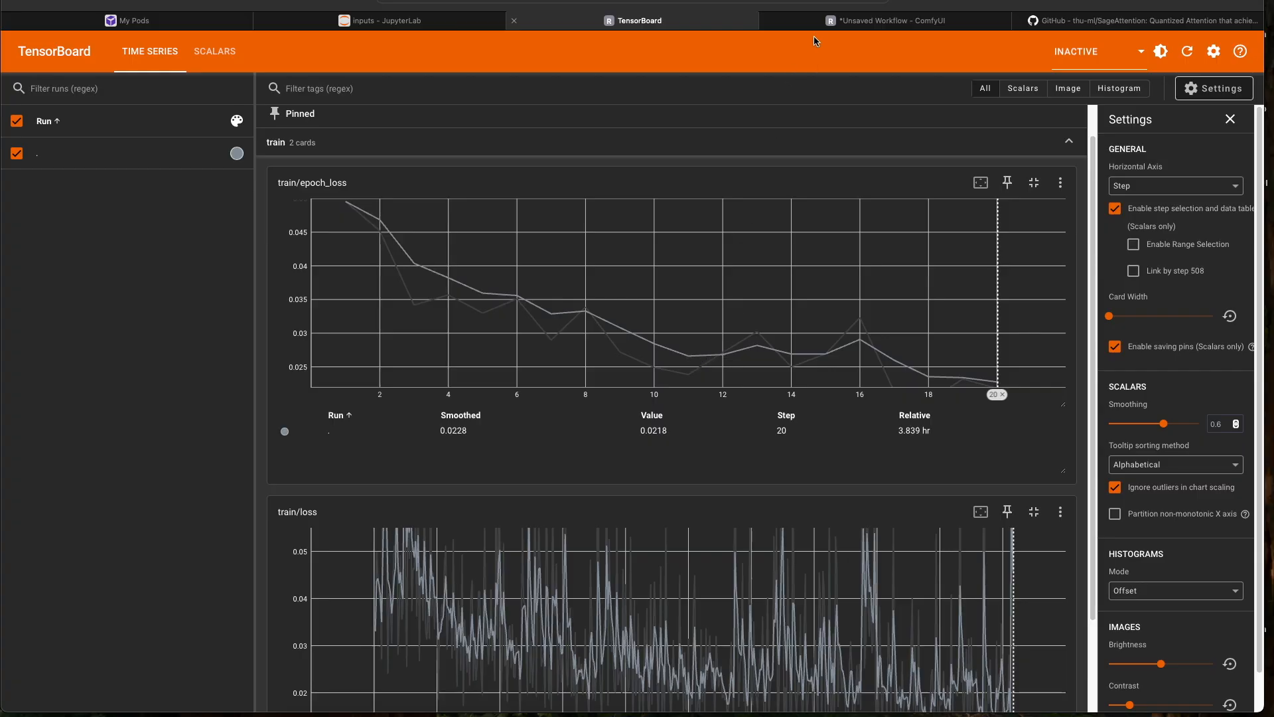
click(829, 24)
scroll(292, 324, up, 10)
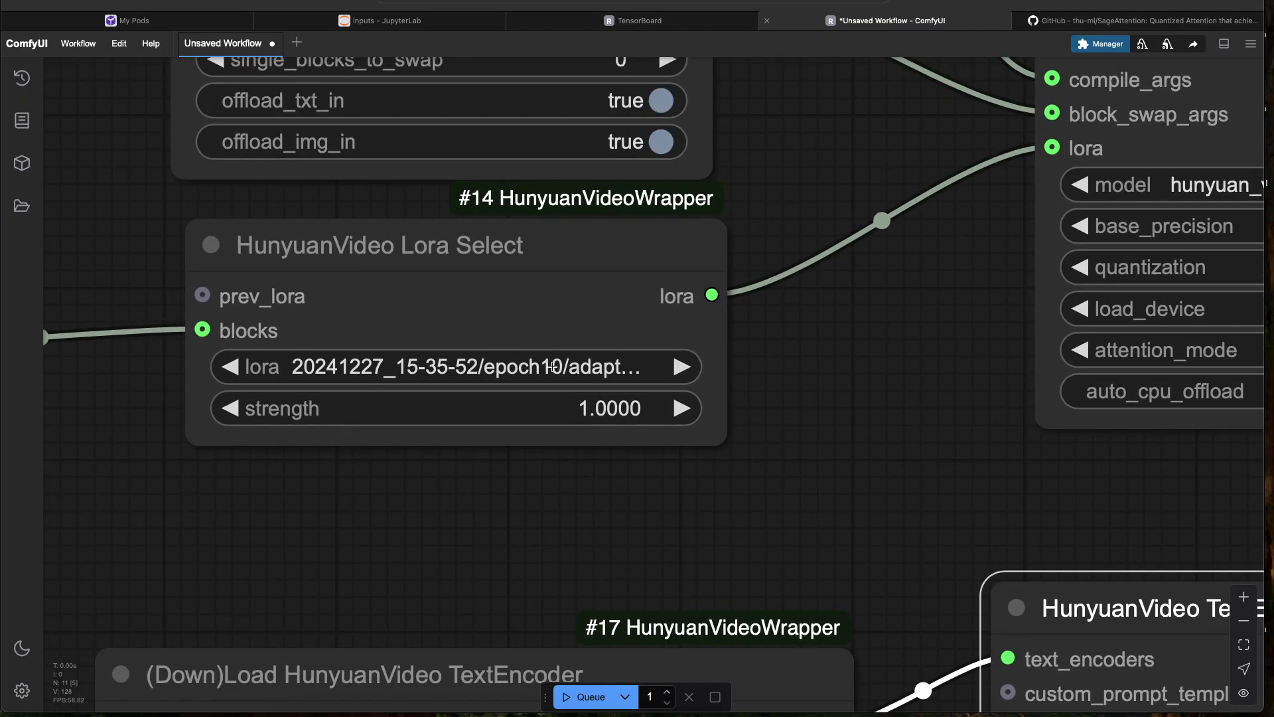
click(552, 366)
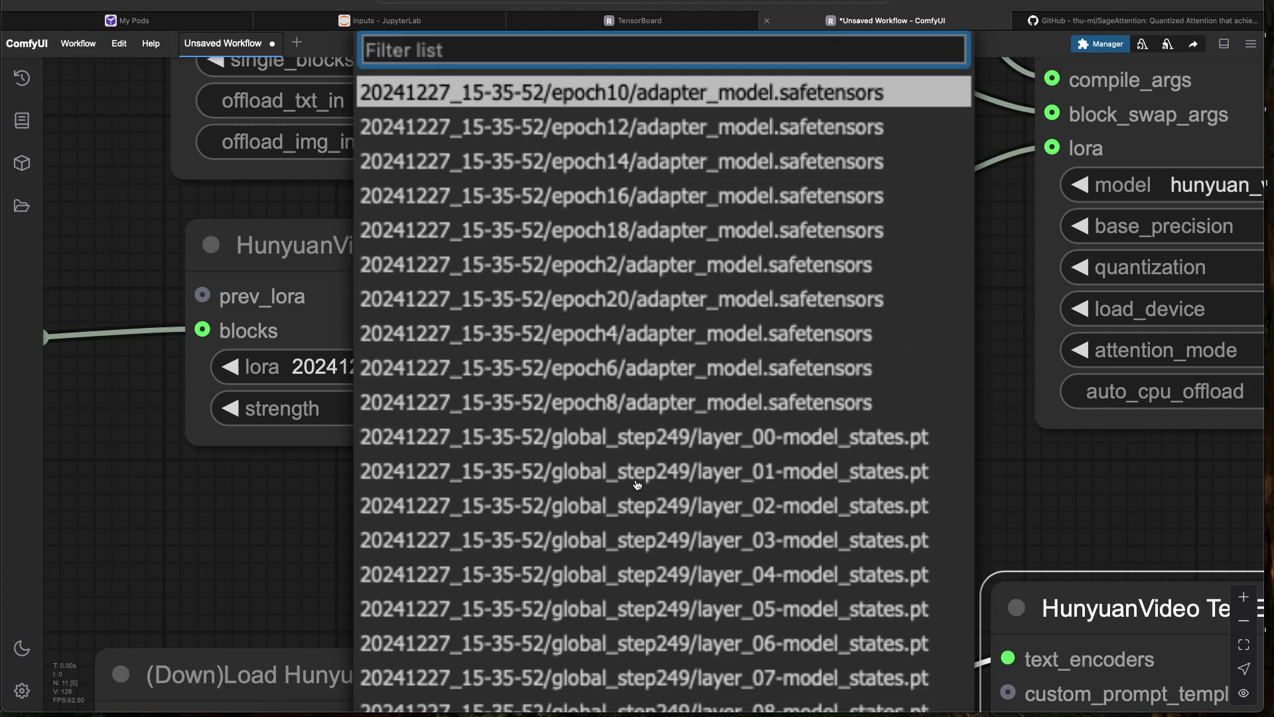
scroll(664, 438, down, 5)
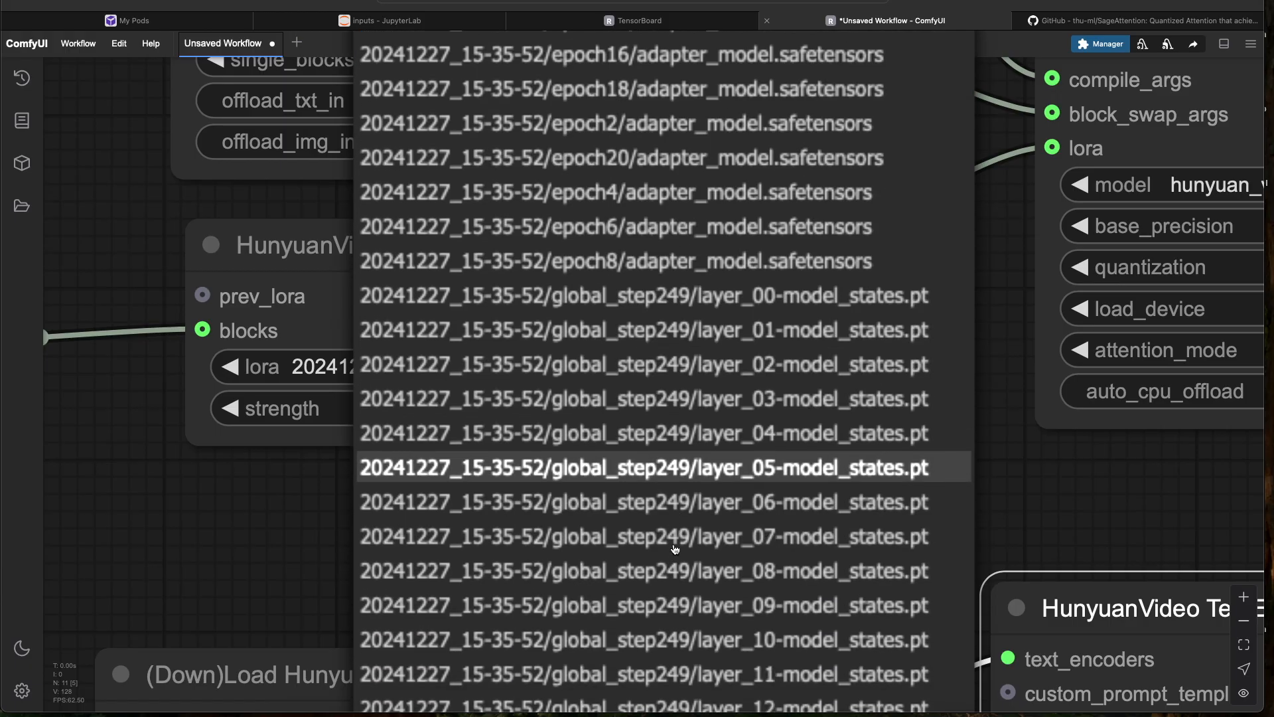
scroll(663, 425, down, 2)
scroll(664, 420, down, 2)
scroll(665, 419, up, 8)
scroll(657, 298, up, 5)
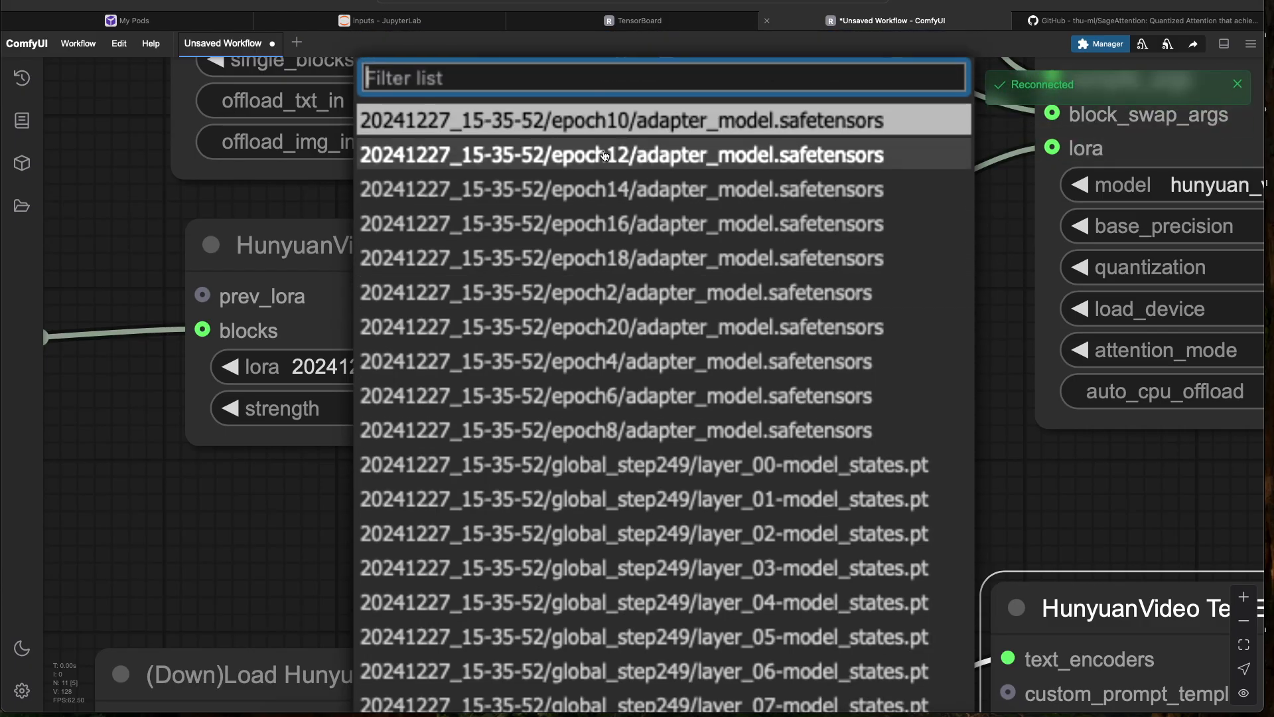
click(615, 159)
scroll(543, 383, down, 6)
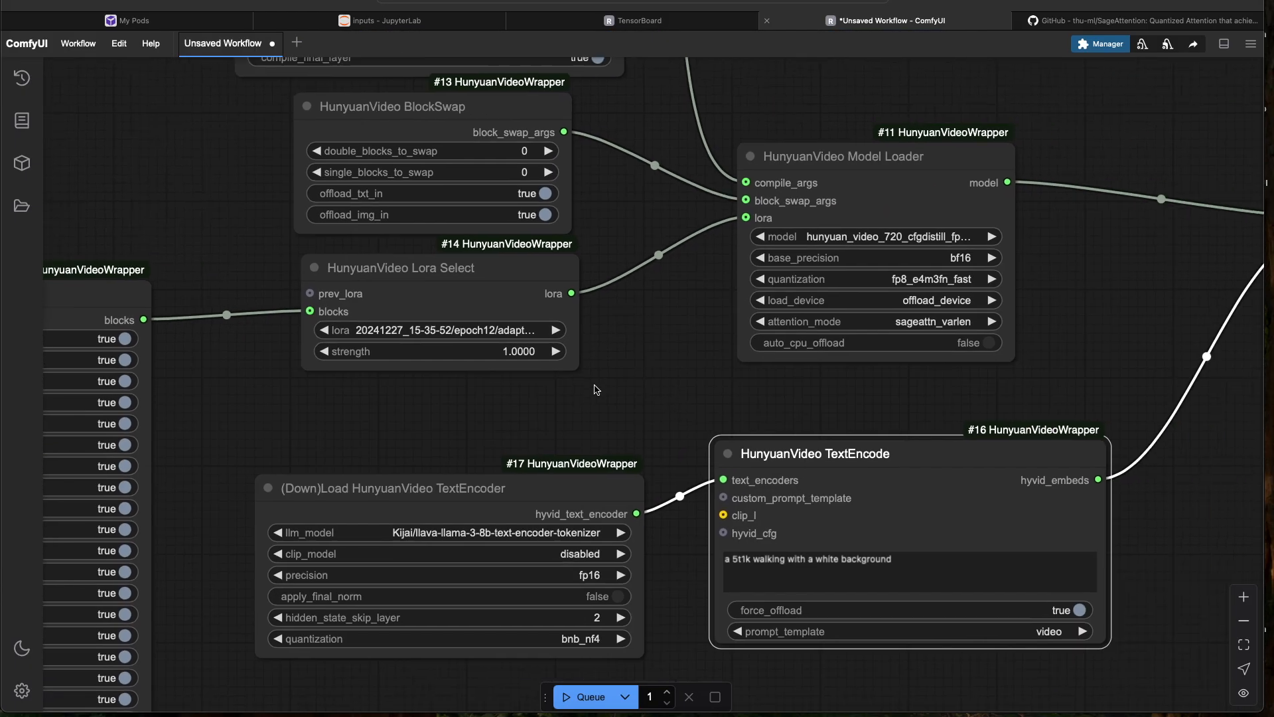
Show the server logs below the workflow and run it to generate the video
scroll(833, 554, right, 3)
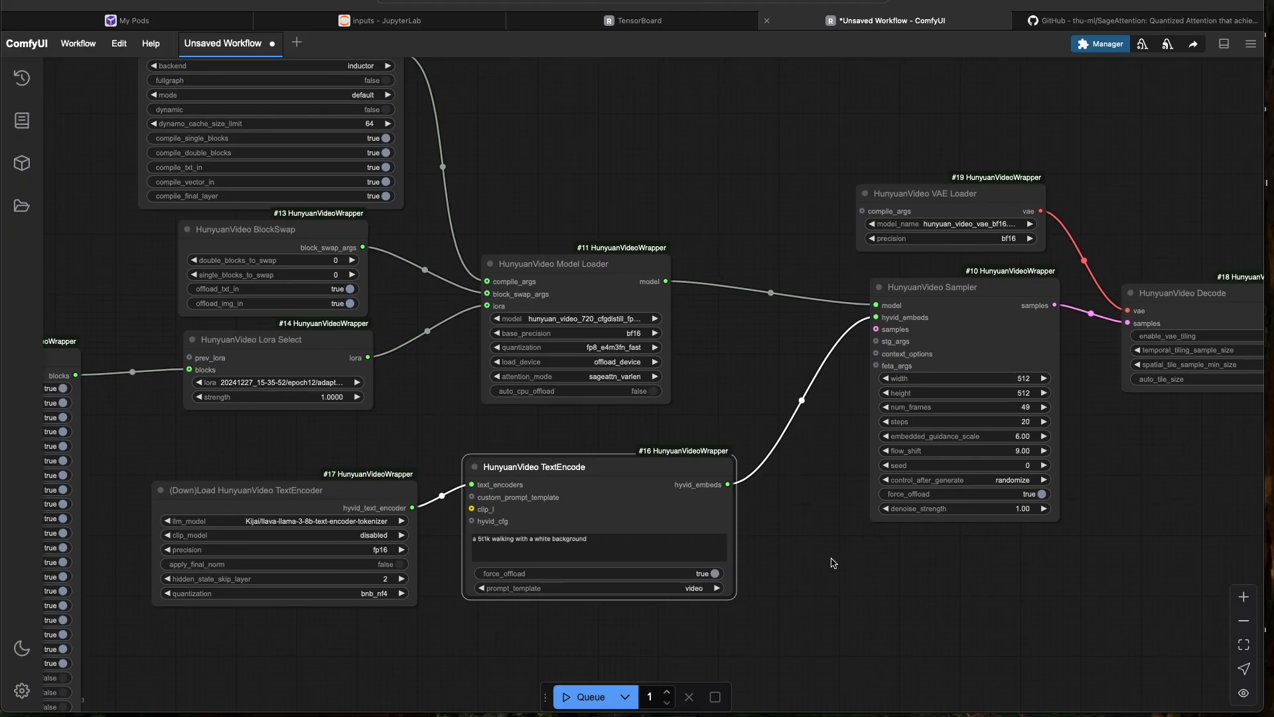
drag(833, 559, 693, 559)
scroll(733, 556, down, 1)
scroll(693, 557, down, 2)
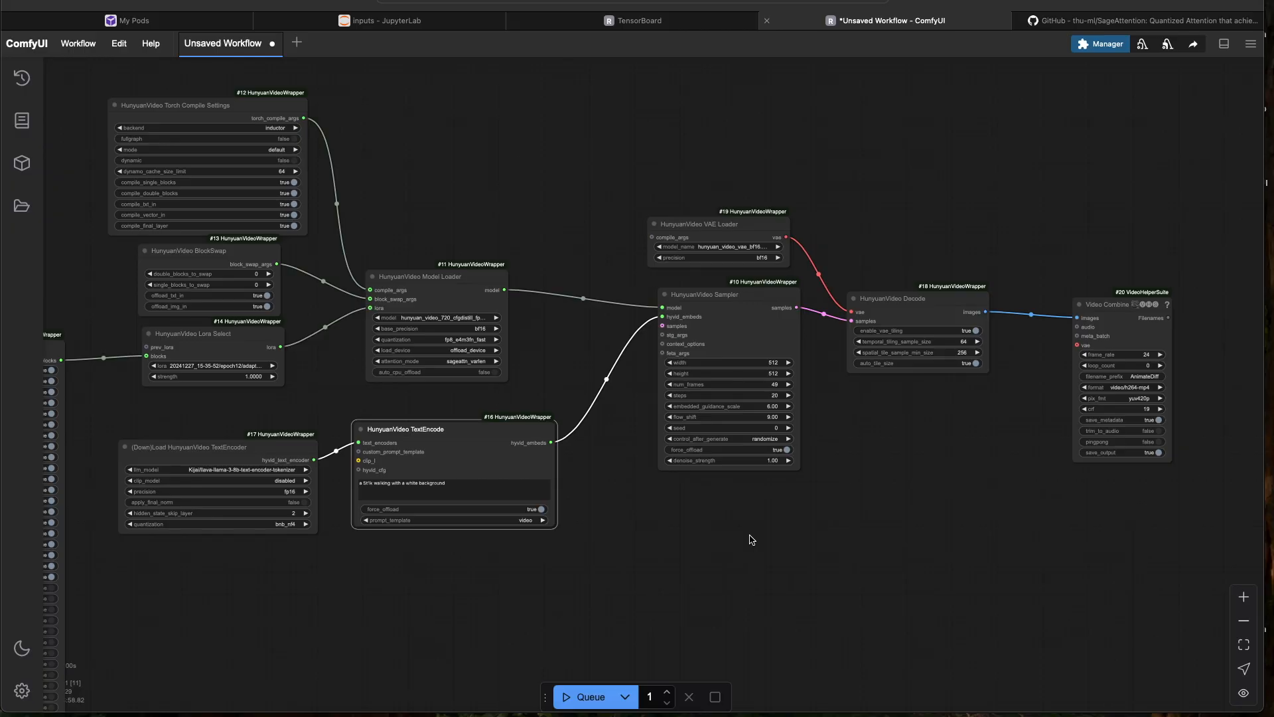
click(1223, 45)
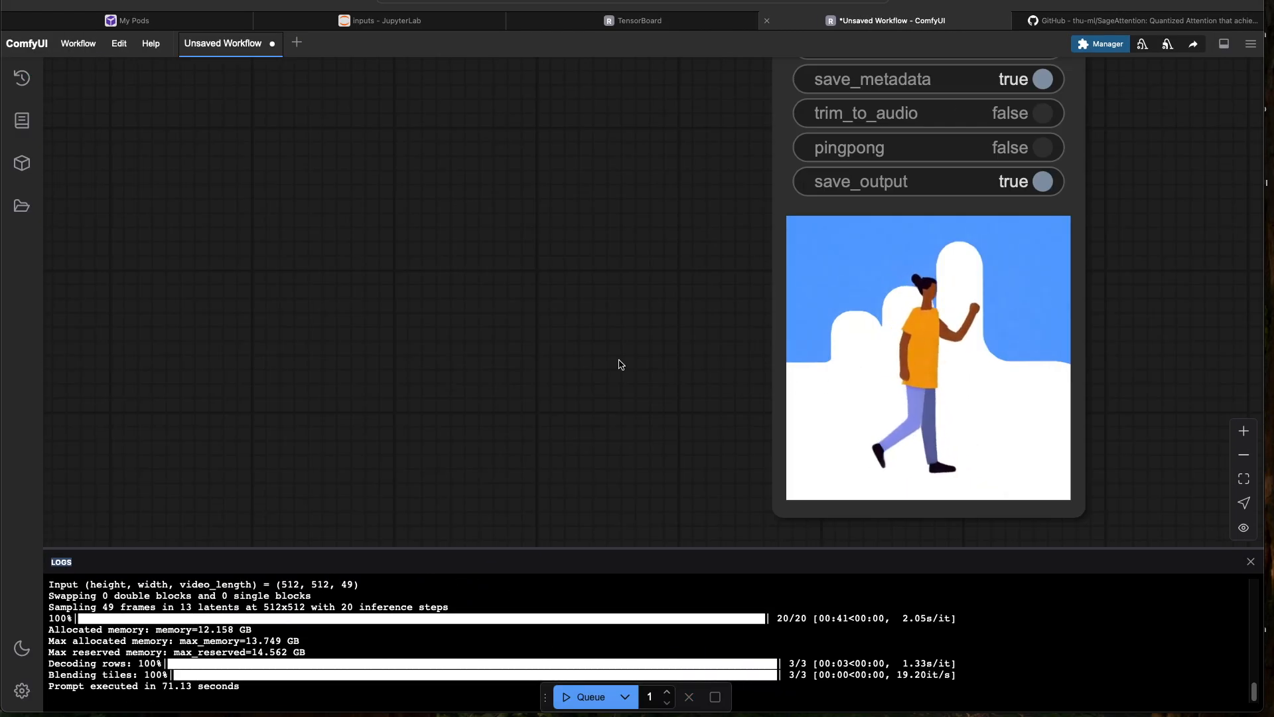
Examine the generated video in the Video Combine node and compare it with the prompt in the TextEncode node
scroll(620, 364, right, 3)
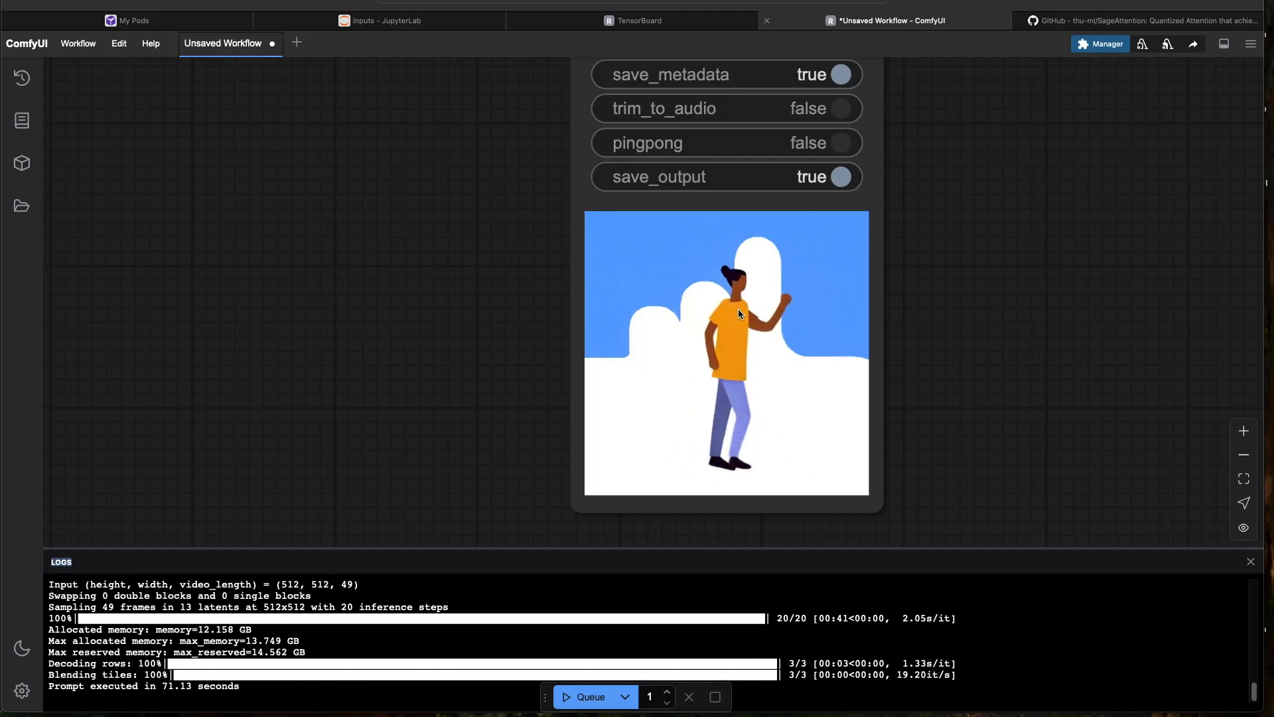
scroll(736, 332, down, 3)
scroll(743, 334, up, 5)
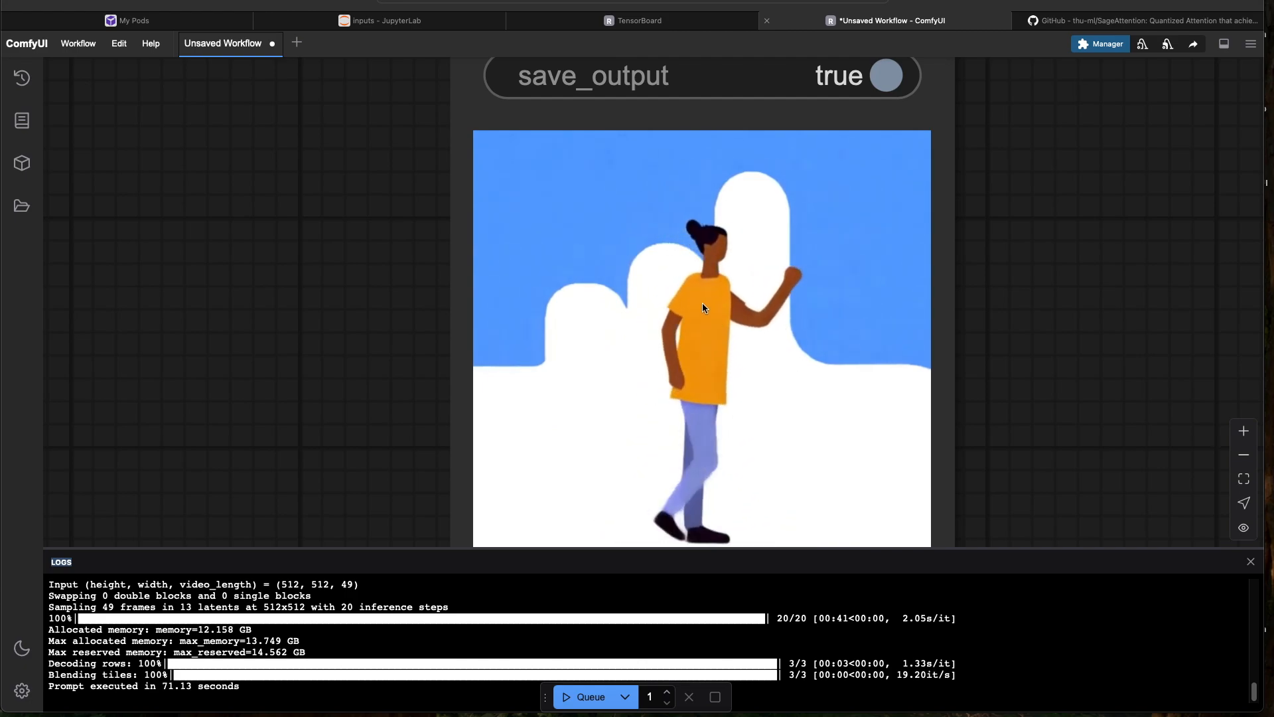
scroll(710, 281, down, 7)
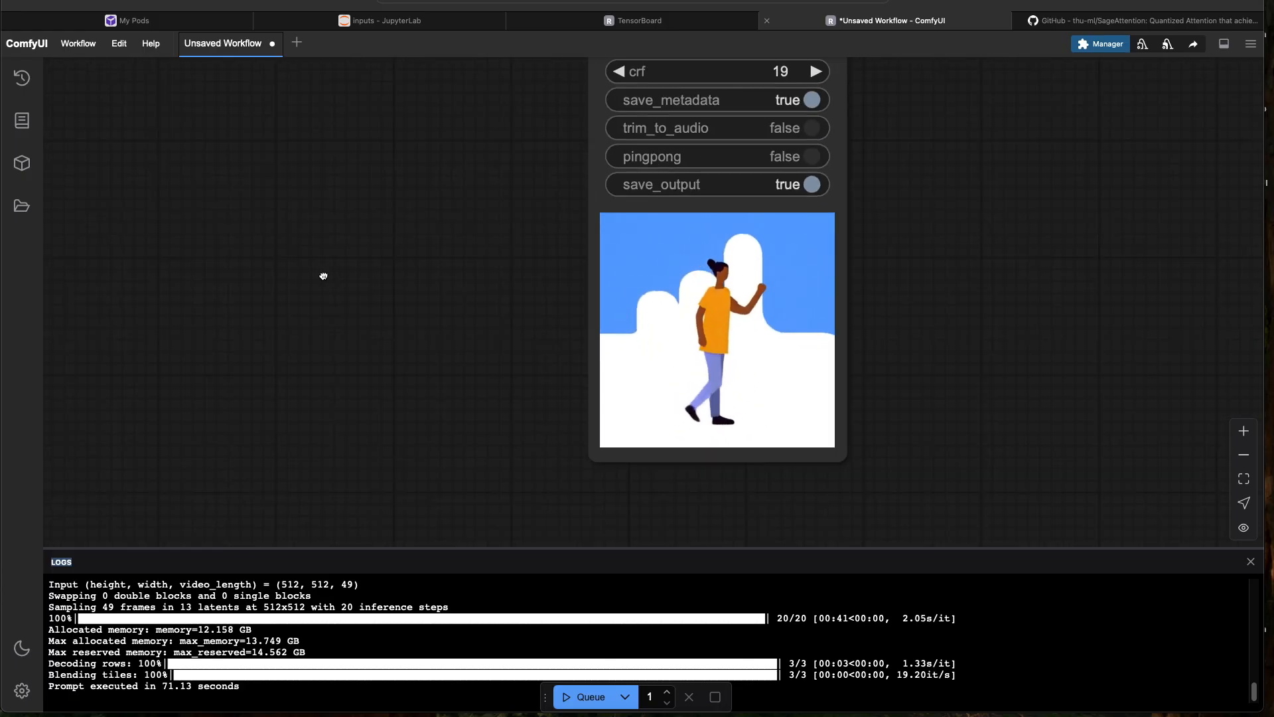
drag(68, 257, 558, 302)
scroll(557, 302, down, 4)
drag(184, 351, 561, 393)
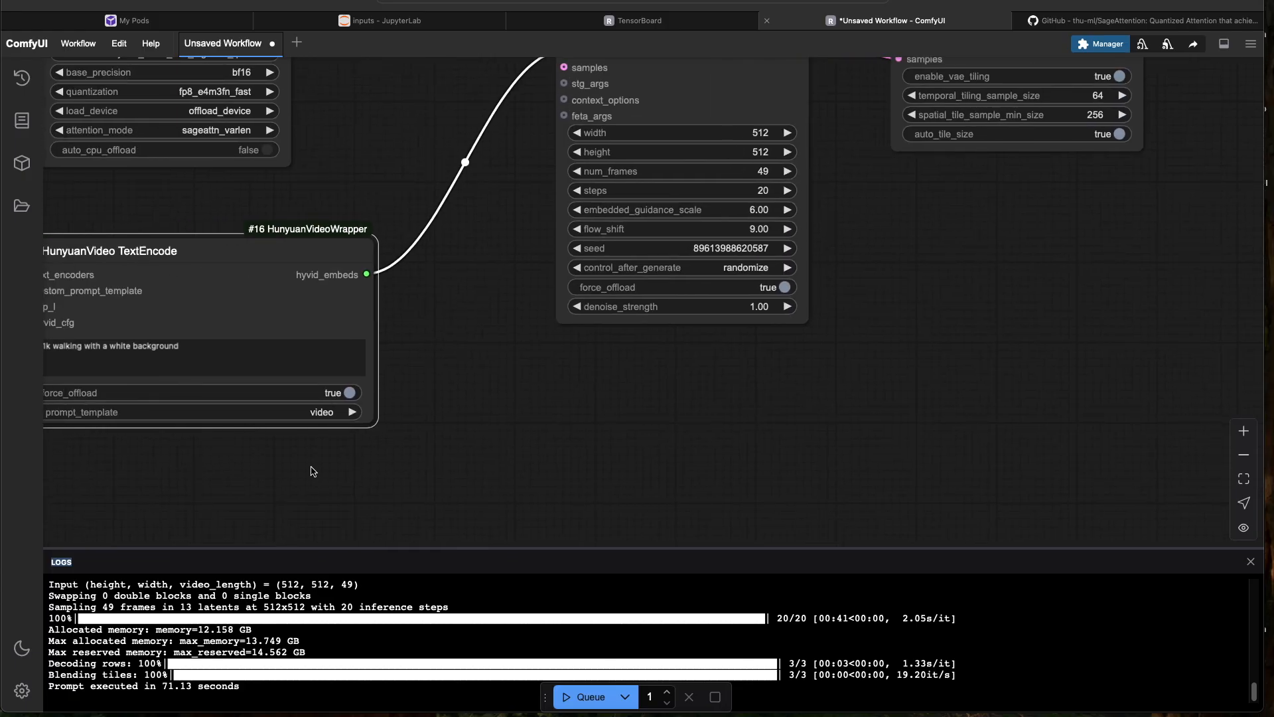
drag(237, 466, 477, 461)
scroll(417, 440, down, 3)
scroll(319, 349, up, 9)
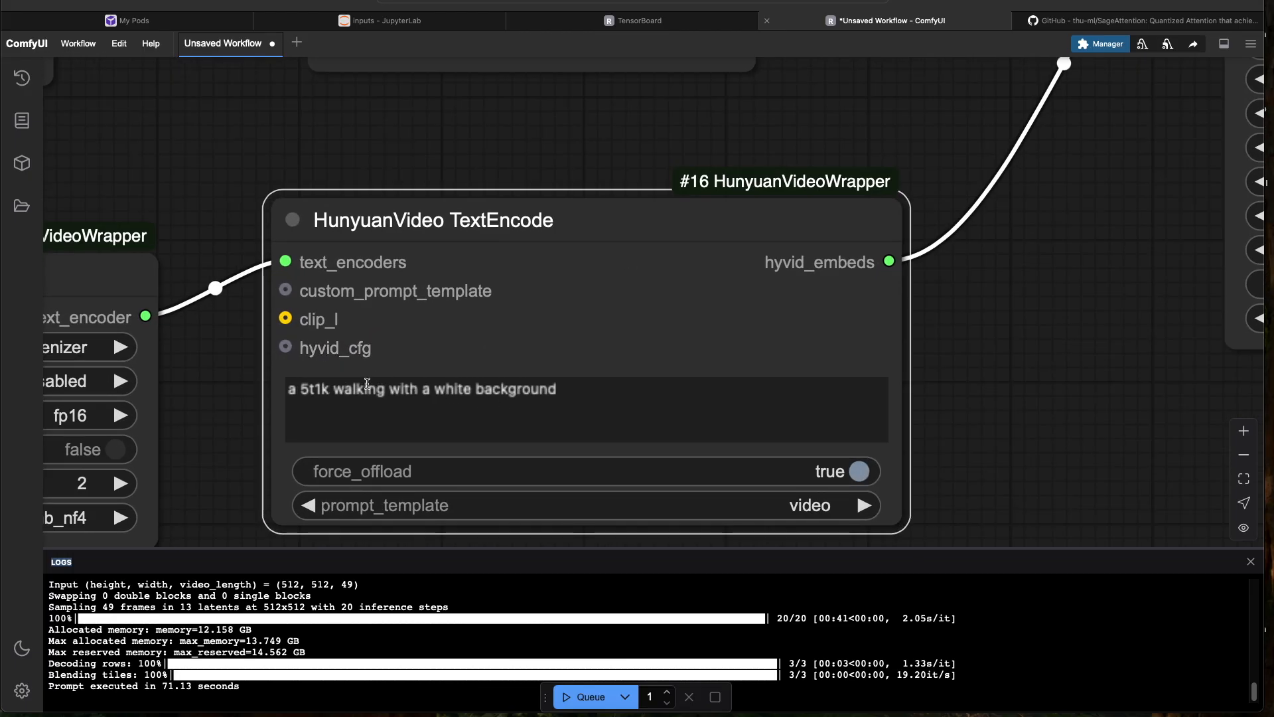
Inspect the walking figure and background in the Video Combine preview up close
scroll(906, 405, down, 3)
drag(977, 410, 401, 333)
scroll(865, 390, down, 4)
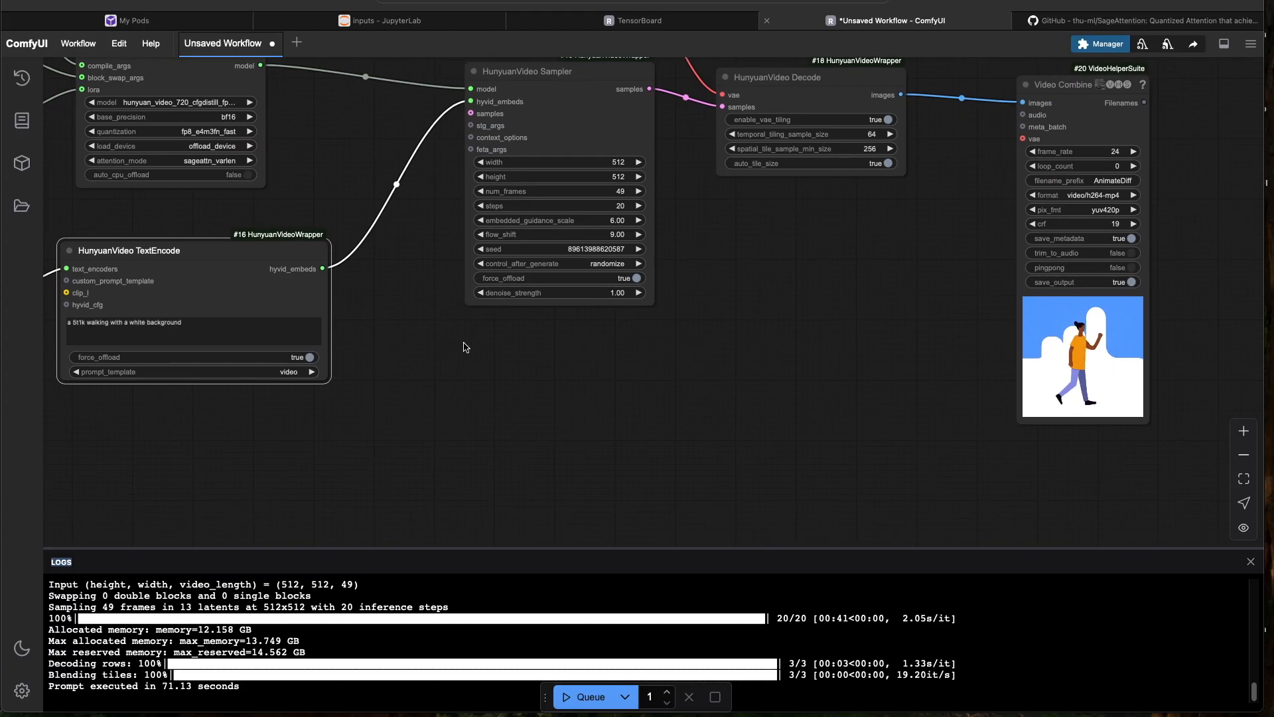
drag(711, 374, 532, 403)
scroll(956, 377, up, 12)
scroll(952, 382, down, 4)
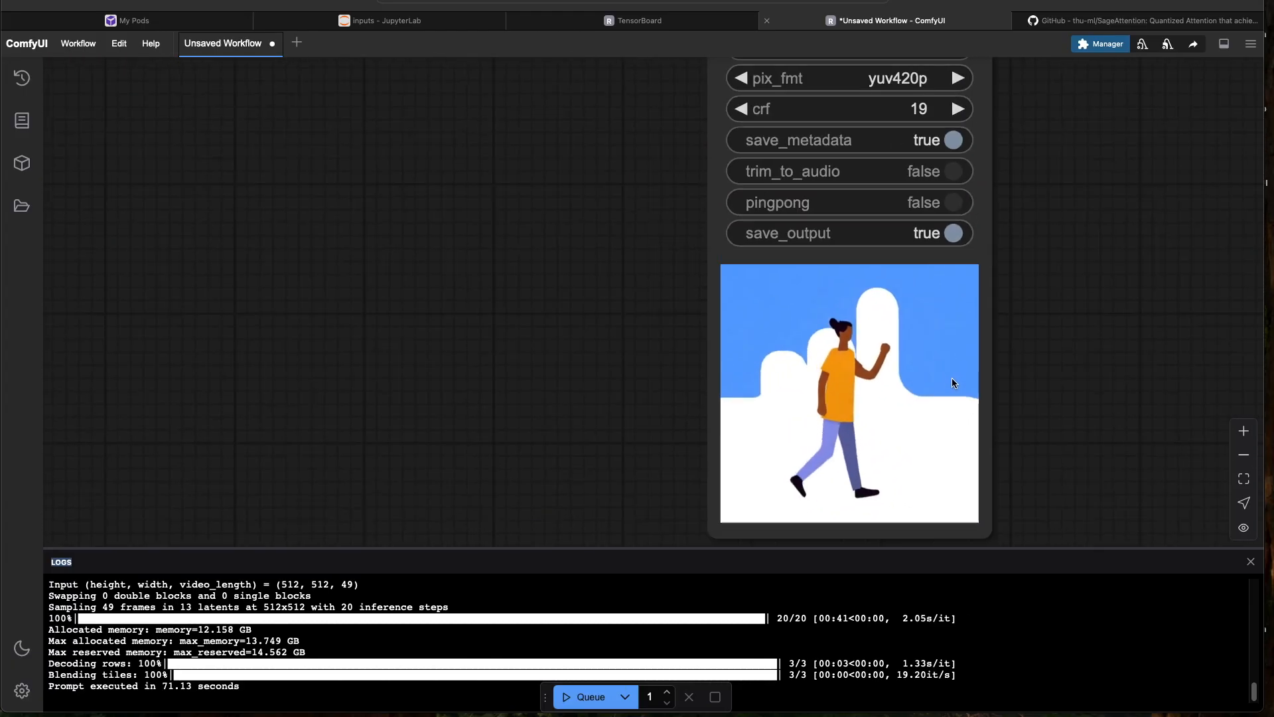
scroll(889, 354, up, 11)
scroll(889, 354, down, 6)
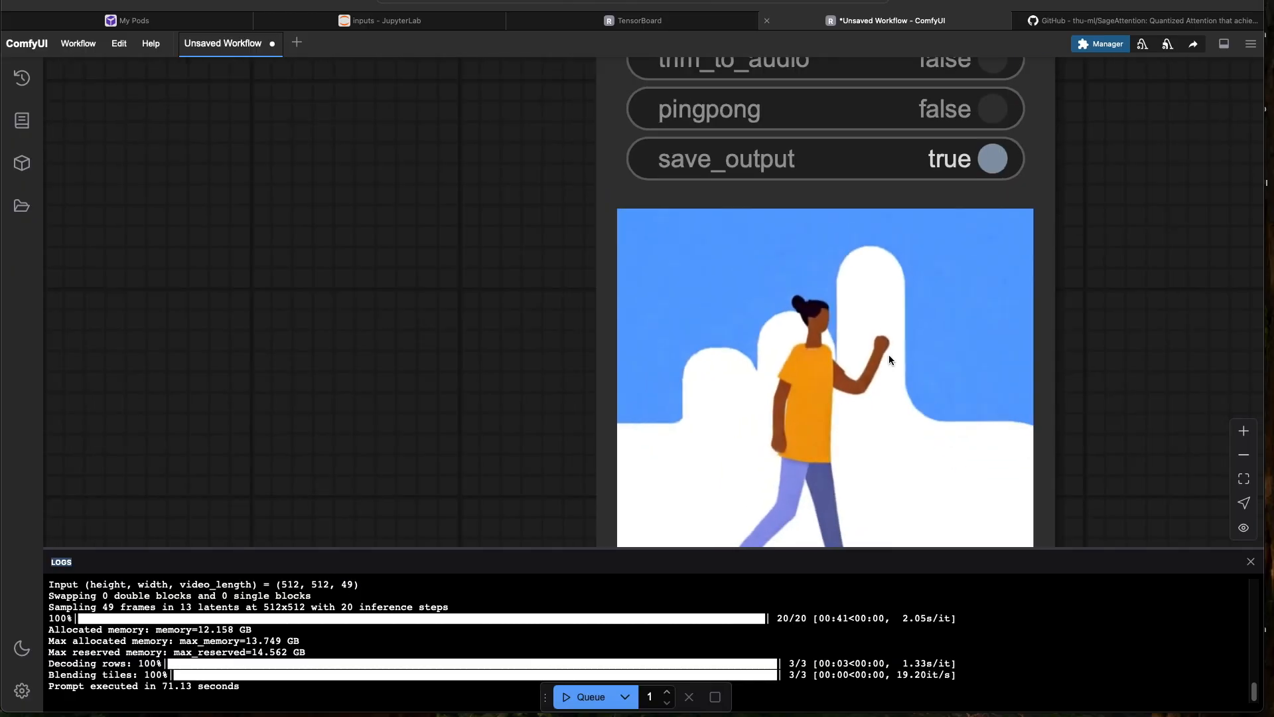
scroll(890, 354, down, 7)
Review the Lora Select, TextEncode and HunyuanVideo Sampler settings used for the generated video
drag(384, 347, 876, 382)
scroll(655, 341, down, 4)
drag(551, 440, 1030, 419)
drag(914, 420, 1167, 434)
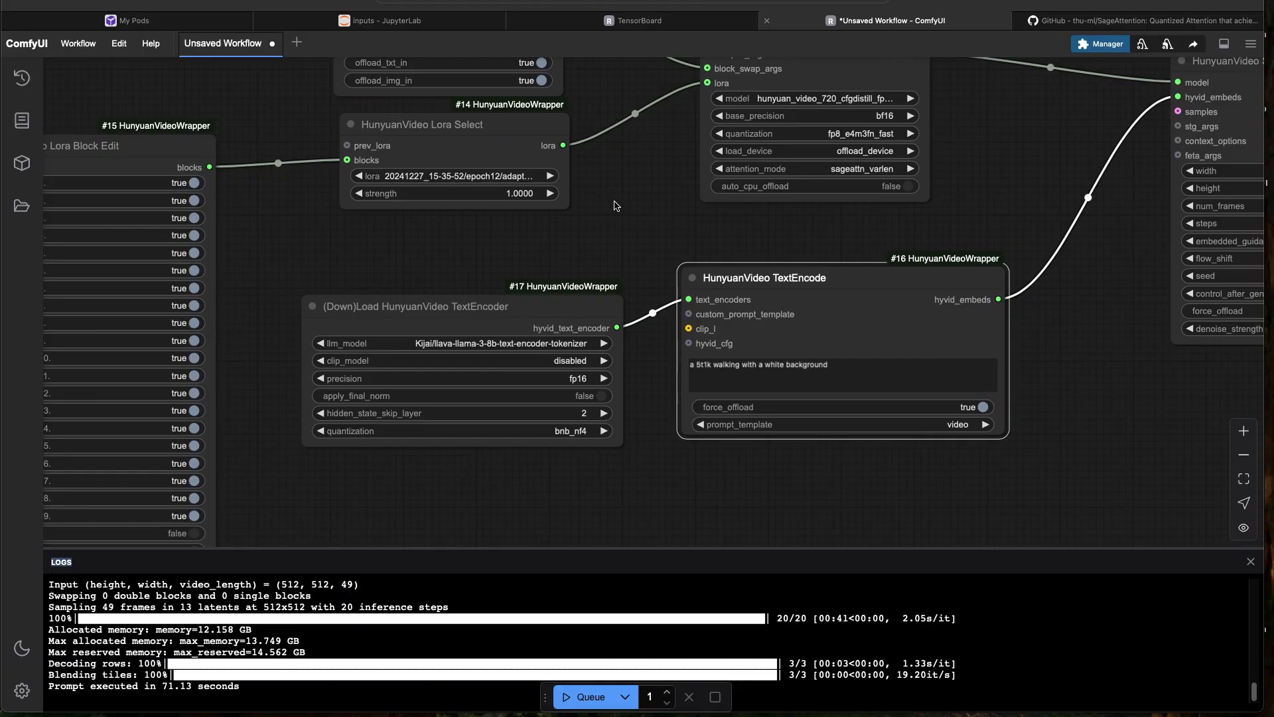
drag(640, 202, 352, 105)
drag(733, 362, 210, 412)
drag(434, 368, 958, 464)
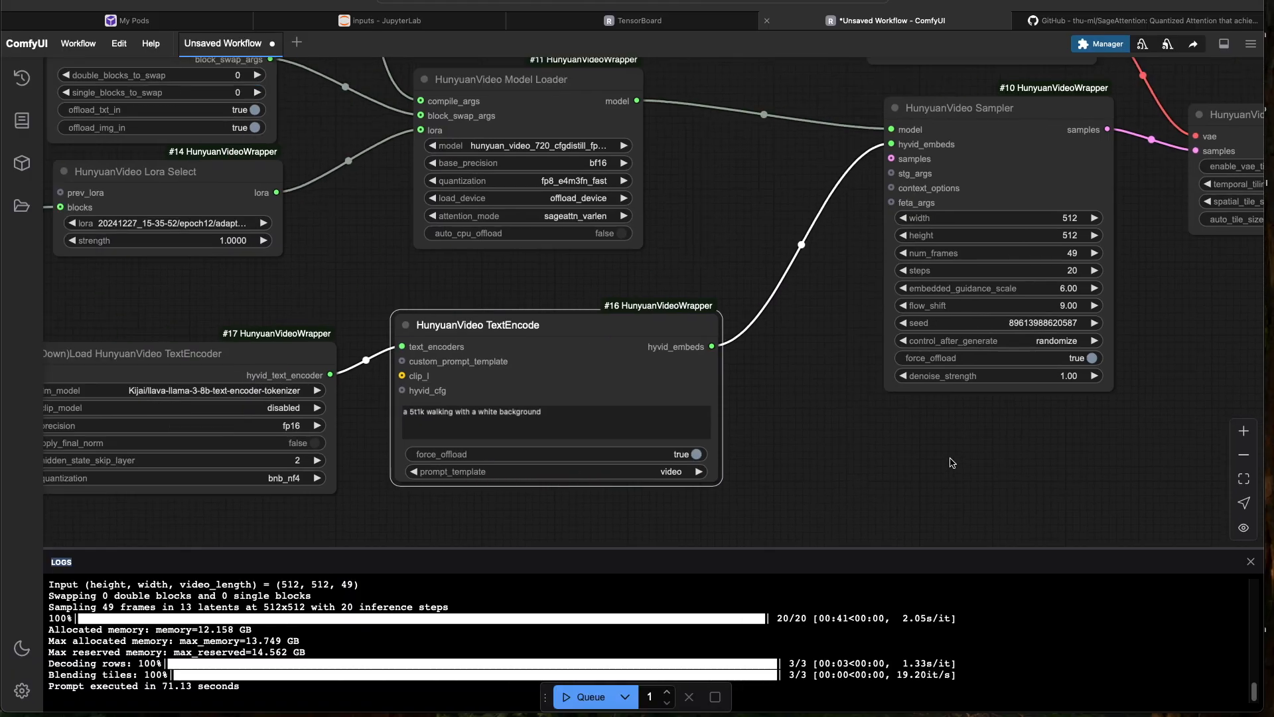
drag(358, 261, 399, 269)
drag(1162, 423, 926, 451)
Load the workflow of the finished walking video from the queue history
click(22, 78)
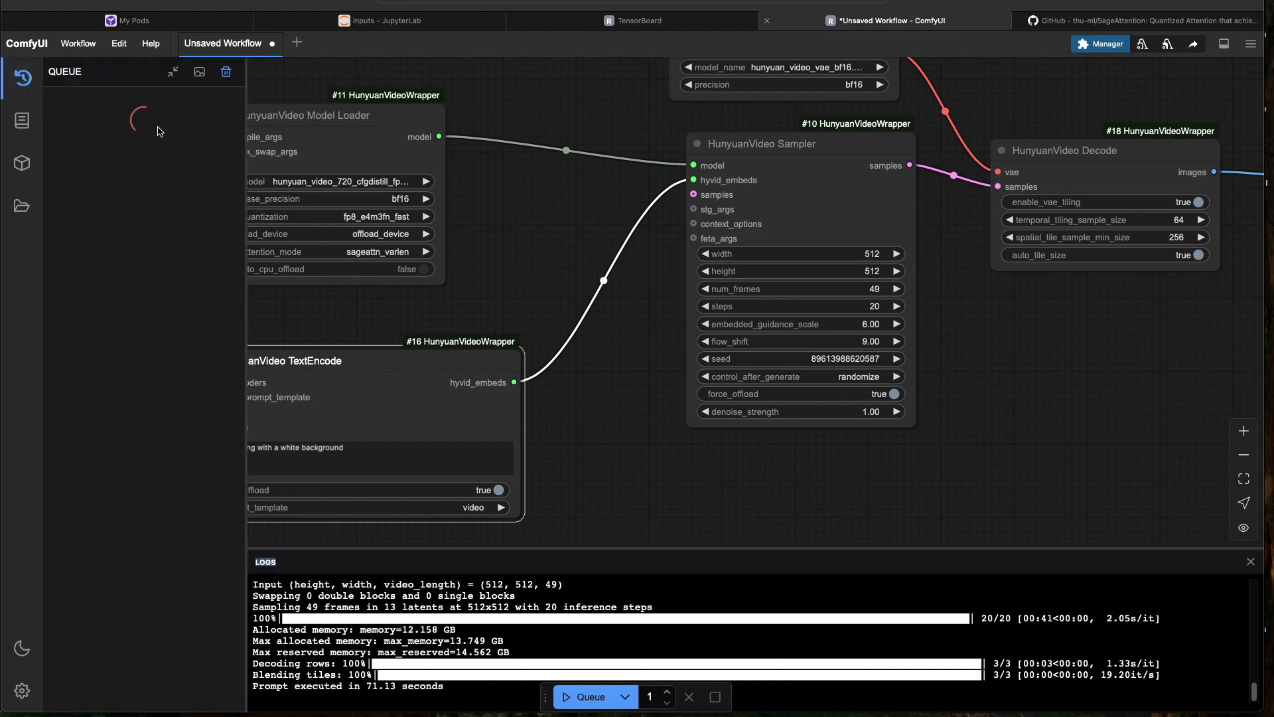
right_click(188, 166)
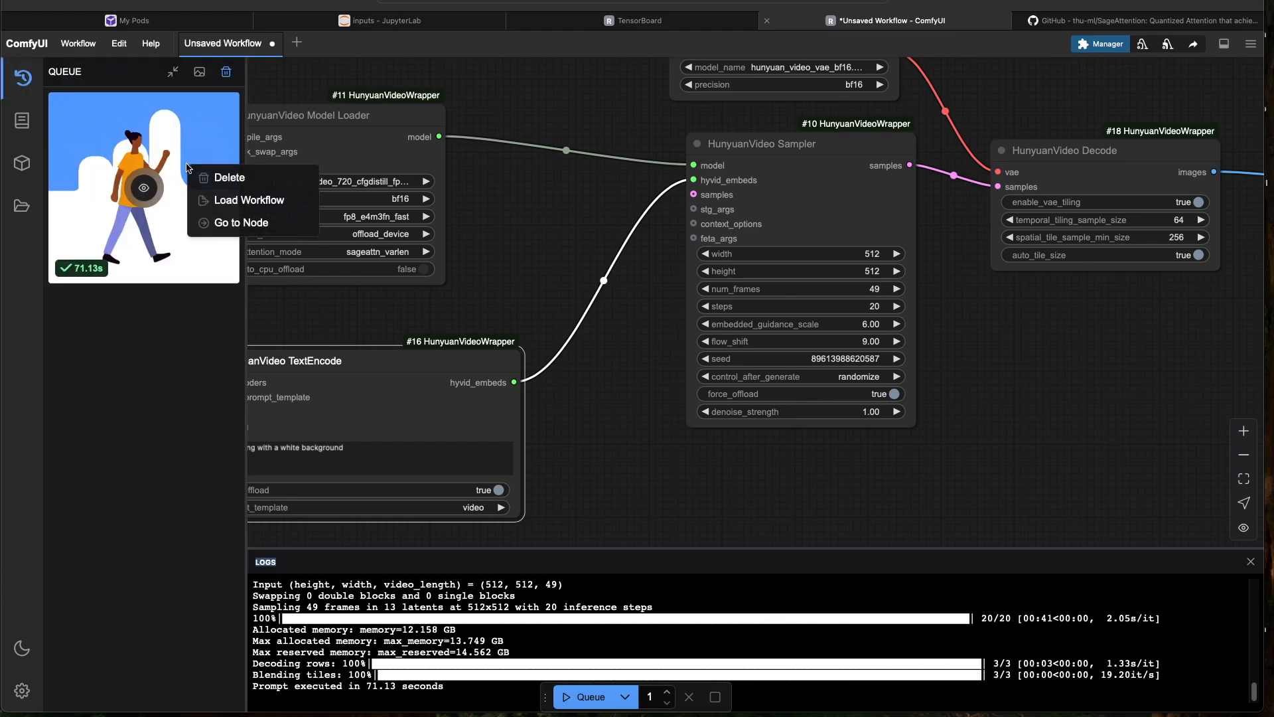
click(242, 200)
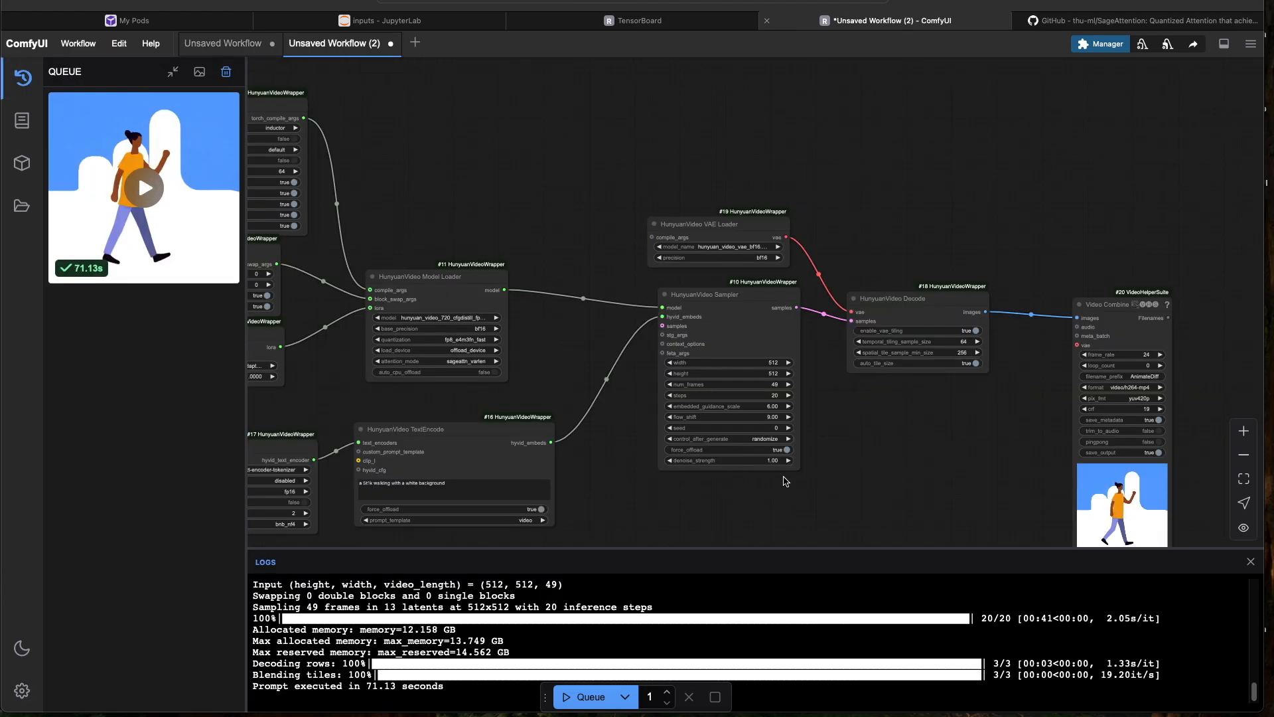
Set the HunyuanVideo Sampler's control_after_generate to fixed in the reloaded workflow
scroll(685, 421, up, 5)
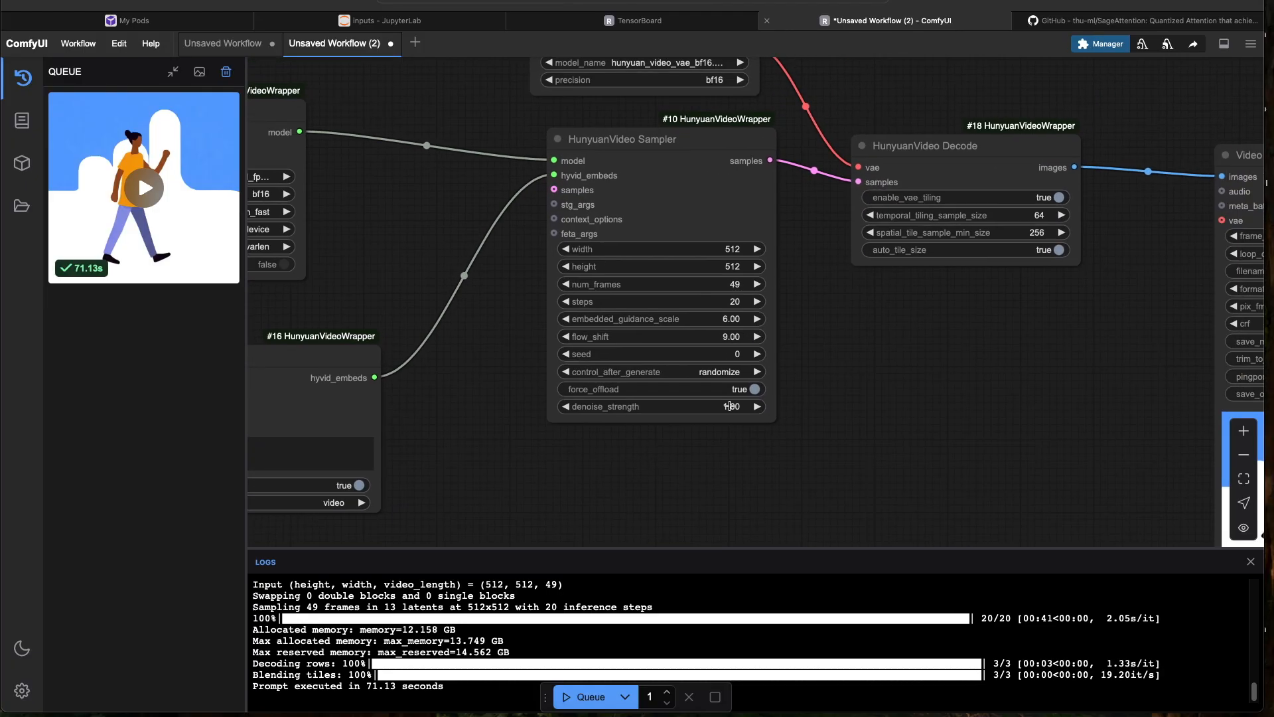
click(721, 373)
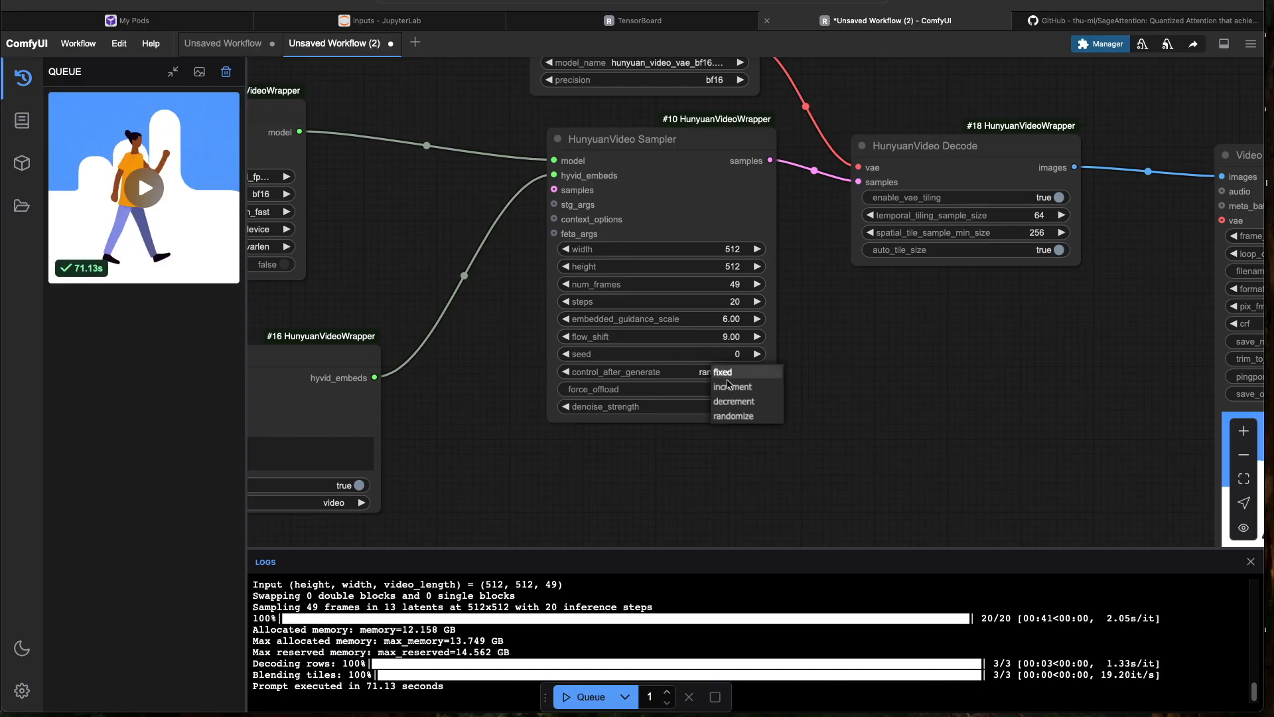
click(730, 374)
Examine the train/epoch_loss curve in TensorBoard around epoch 14
scroll(844, 453, down, 4)
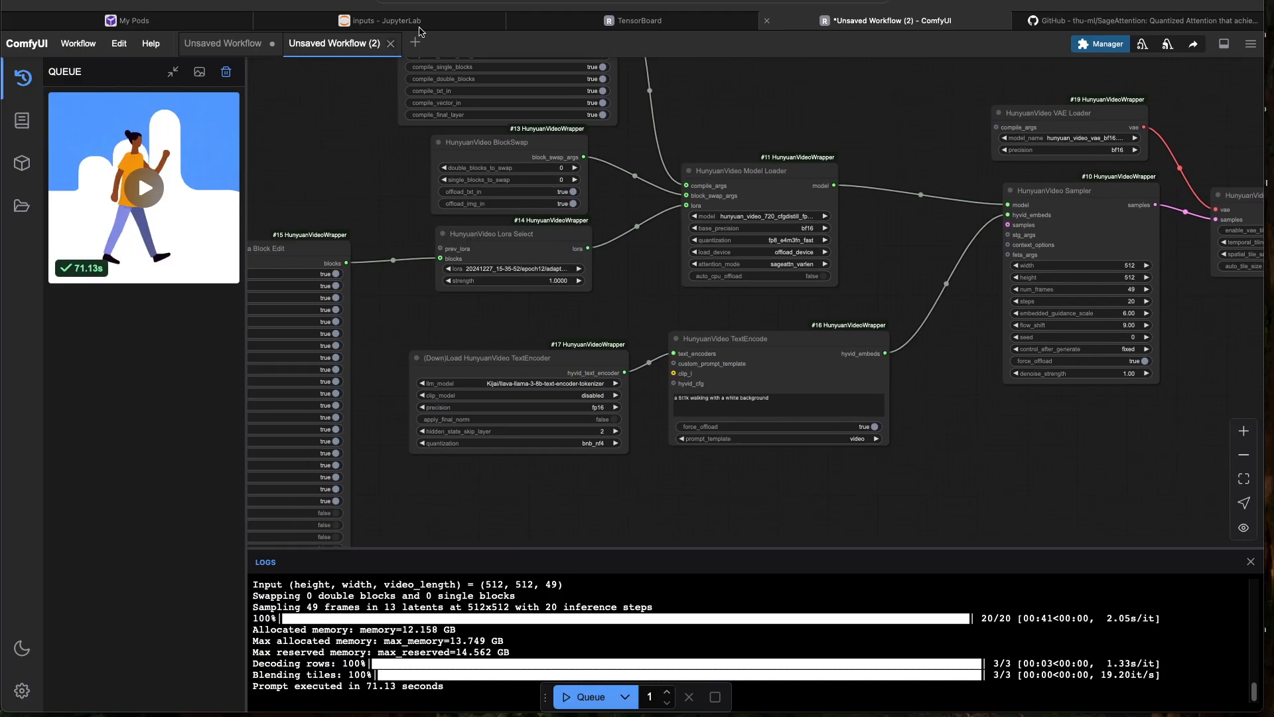
click(589, 22)
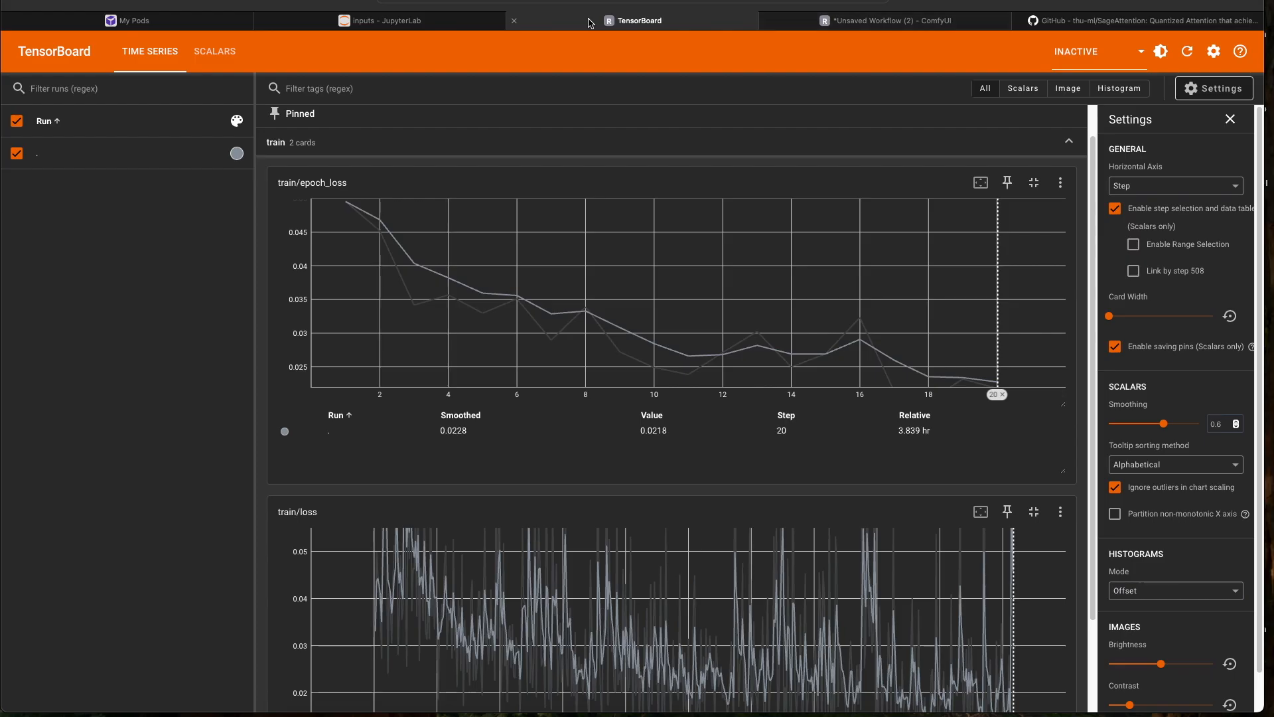
scroll(736, 316, up, 1)
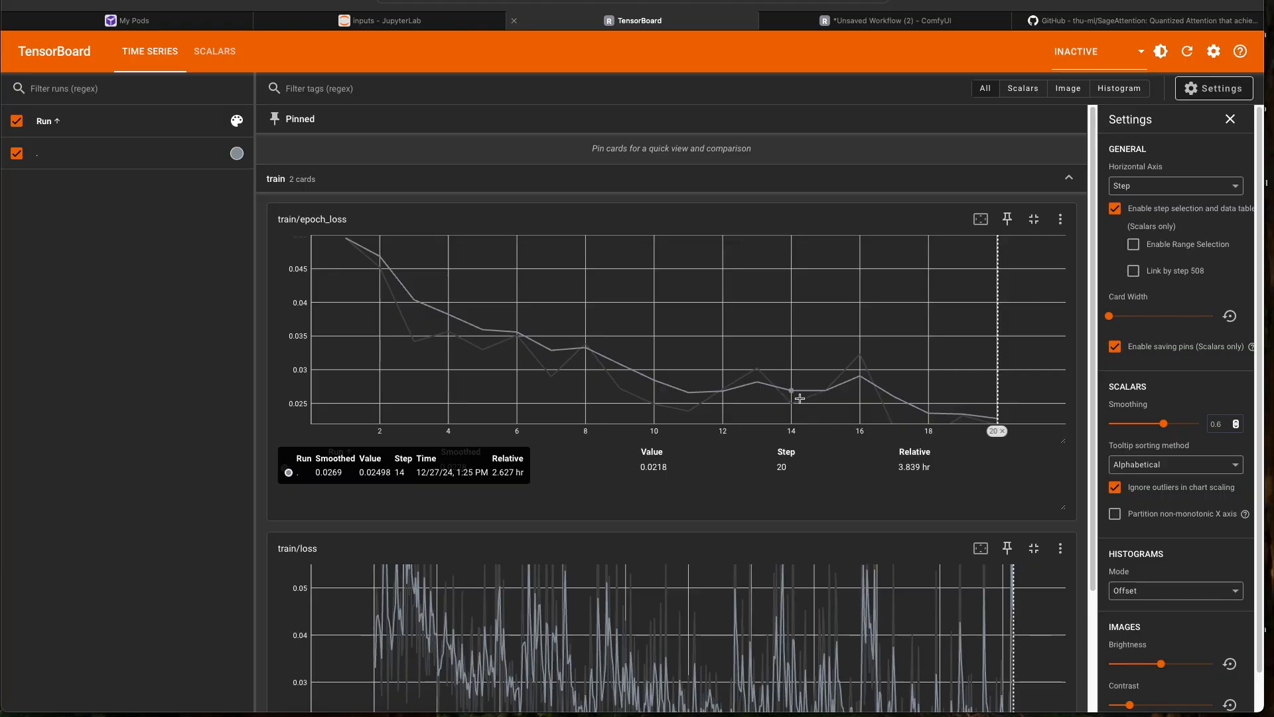
click(431, 20)
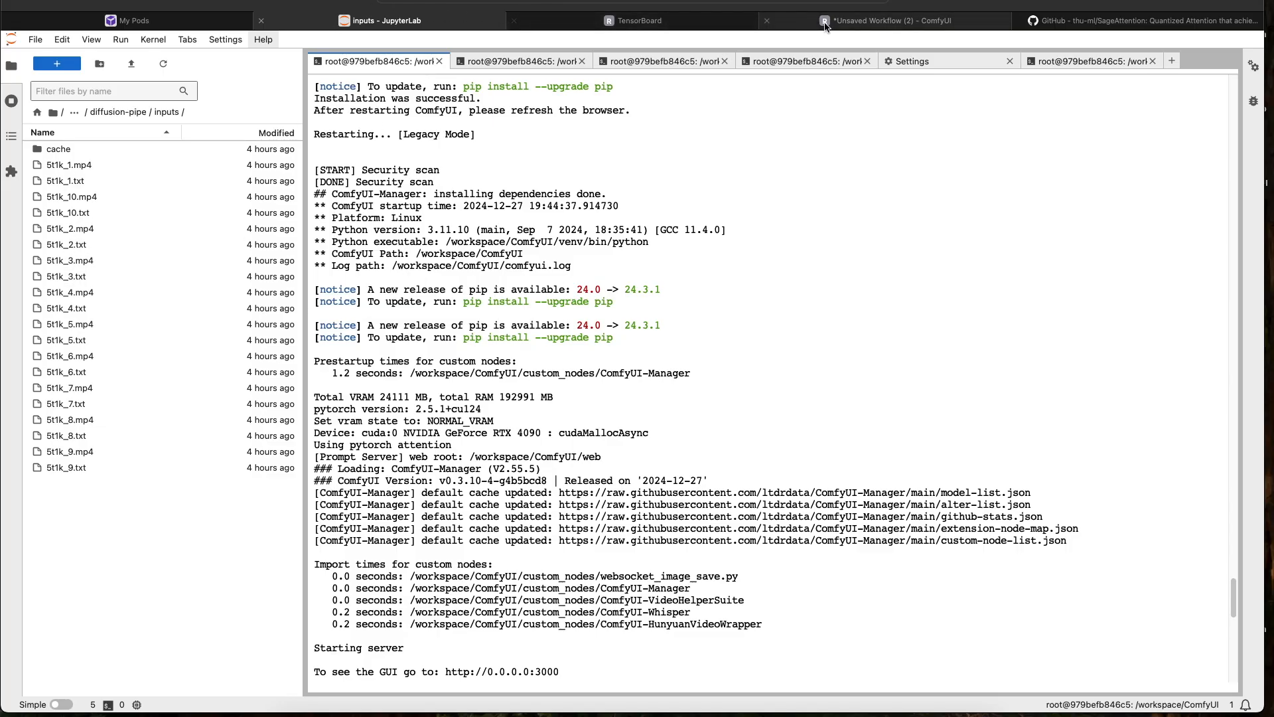
Select the 20241227_15-35-52/epoch14/adapter_model.safetensors LoRA in ComfyUI's HunyuanVideo Lora Select node and generate a test video
click(797, 19)
scroll(349, 143, left, 5)
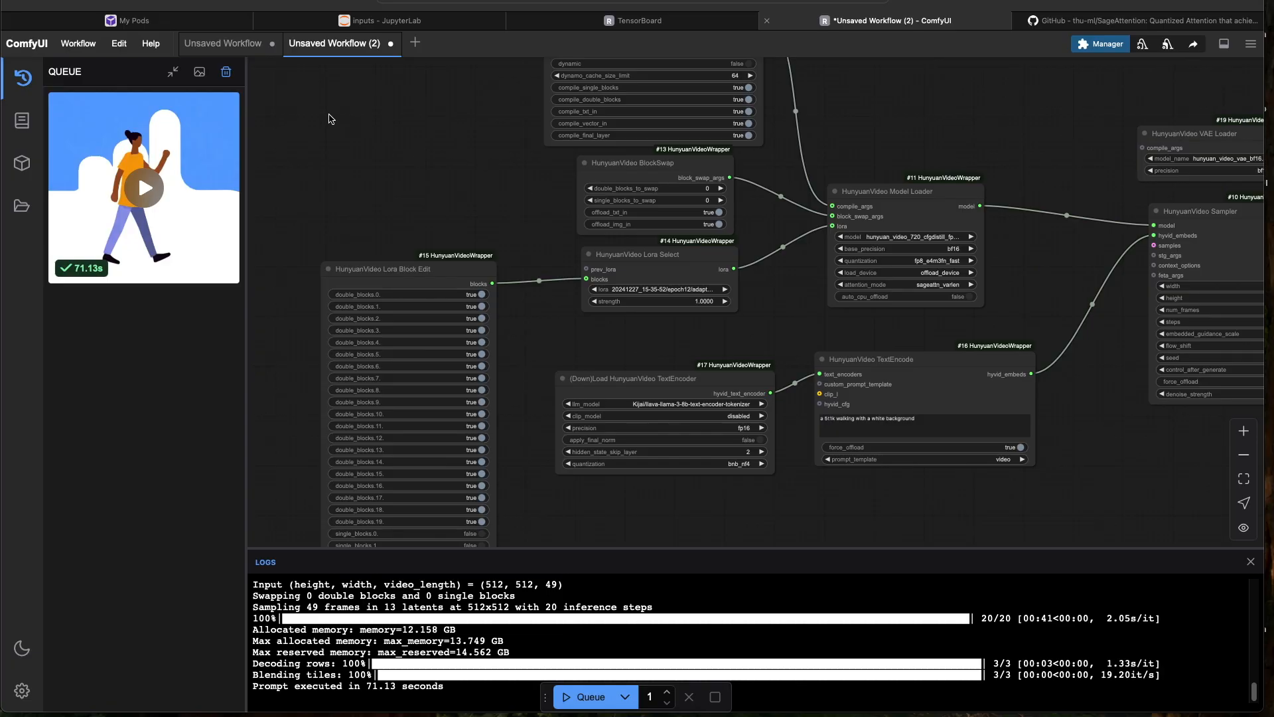
click(682, 286)
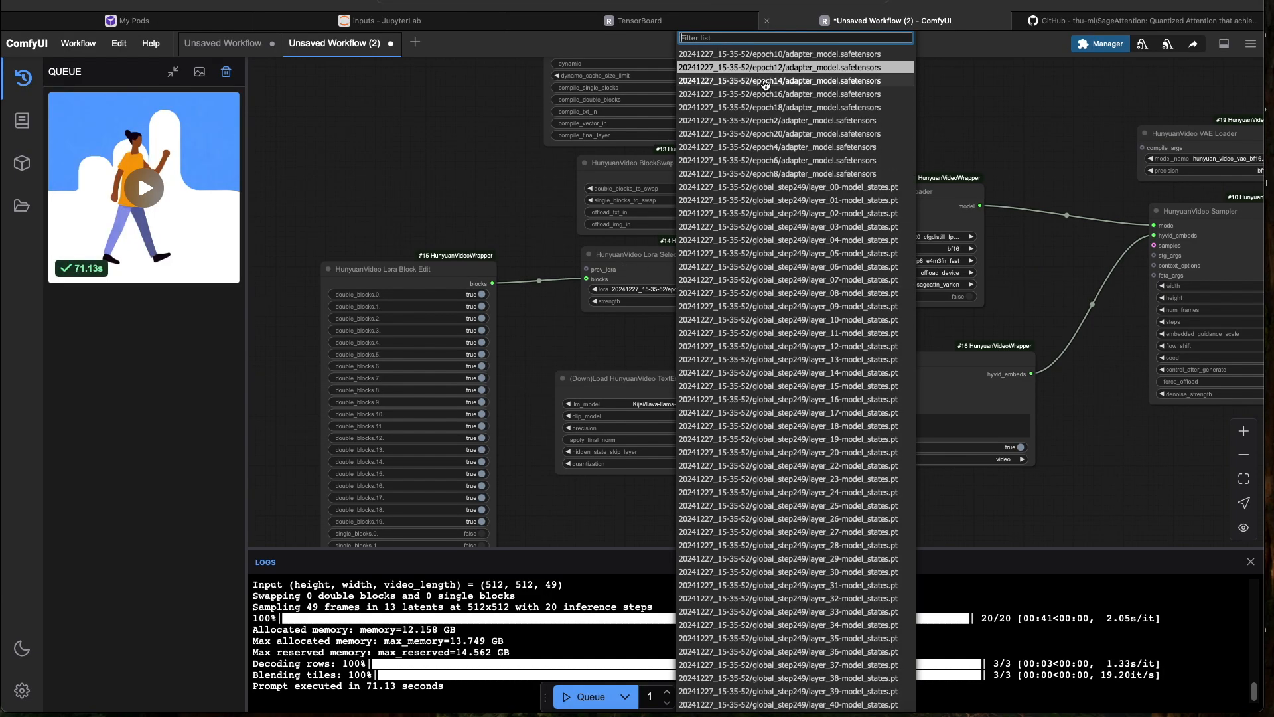
click(769, 136)
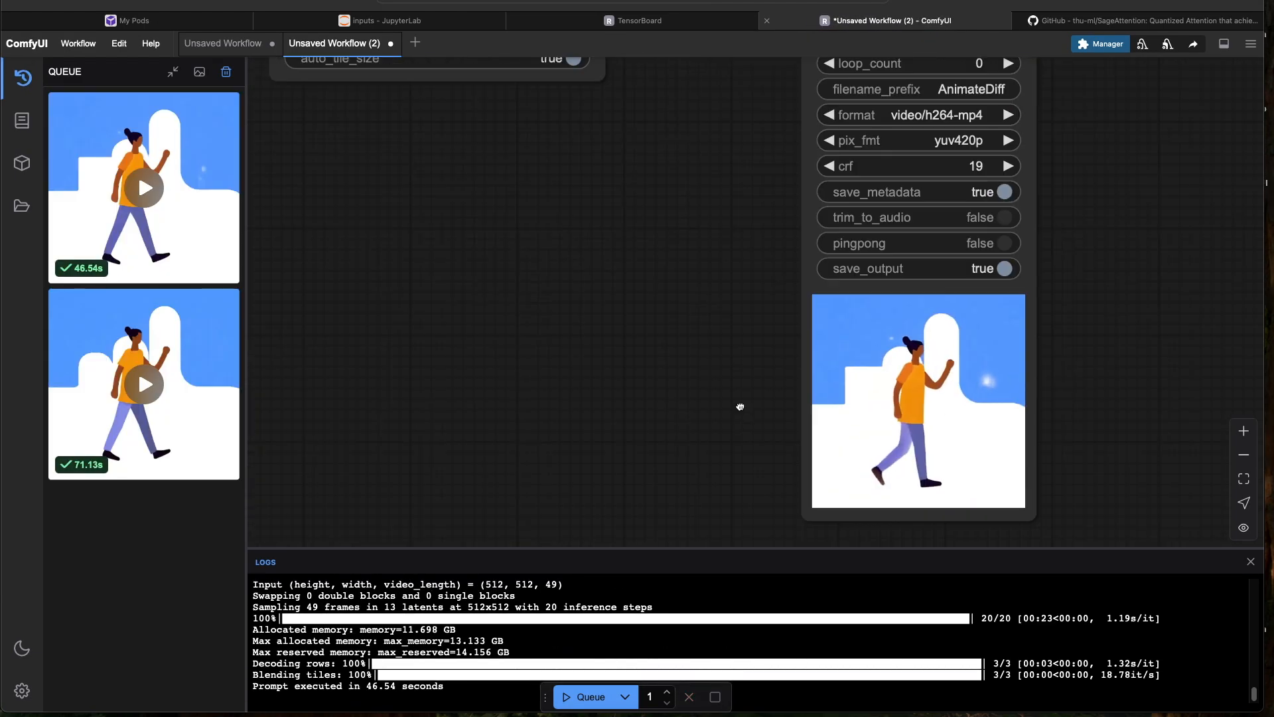
Examine the walking figure and background in the epoch14 video preview up close
scroll(740, 407, right, 3)
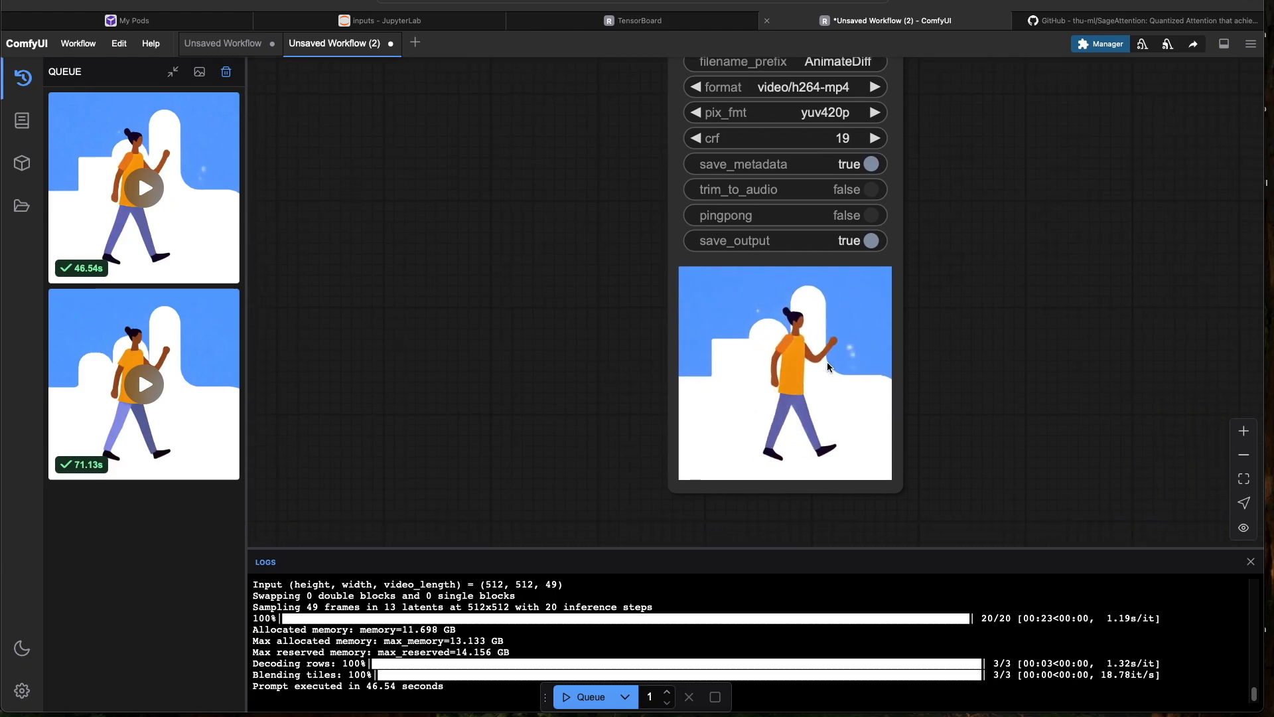
scroll(827, 361, up, 5)
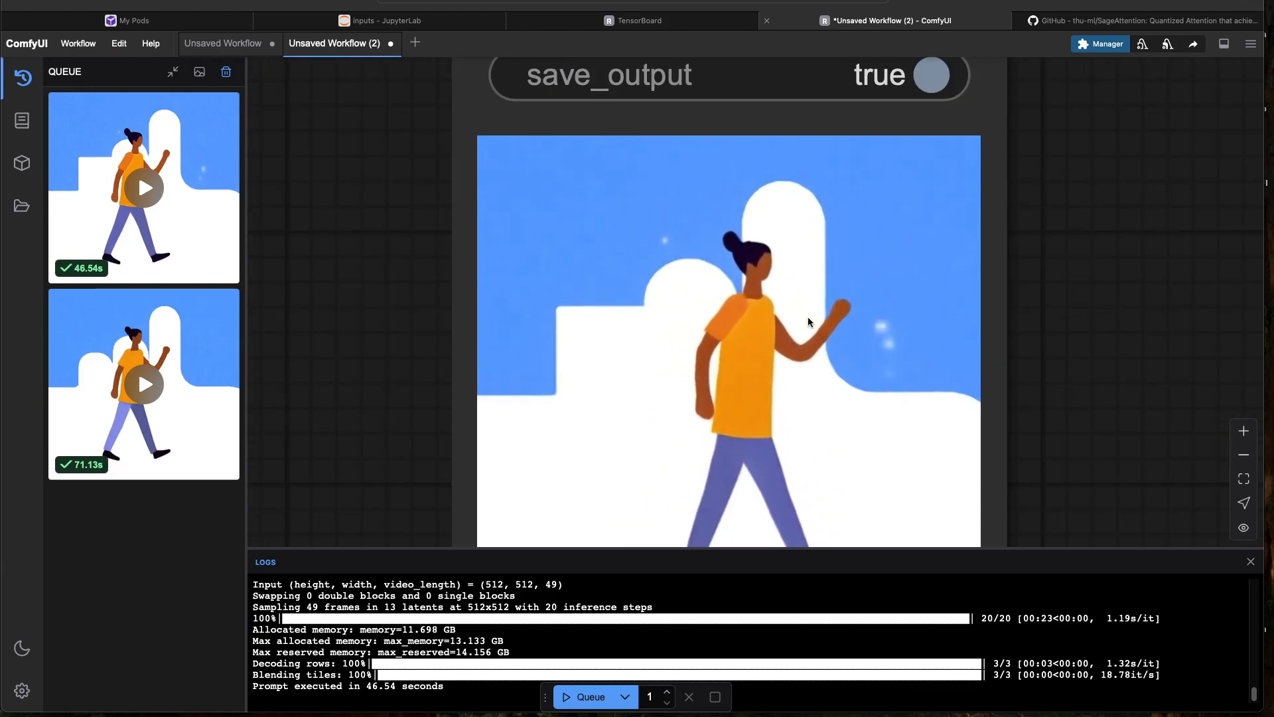
scroll(841, 332, down, 4)
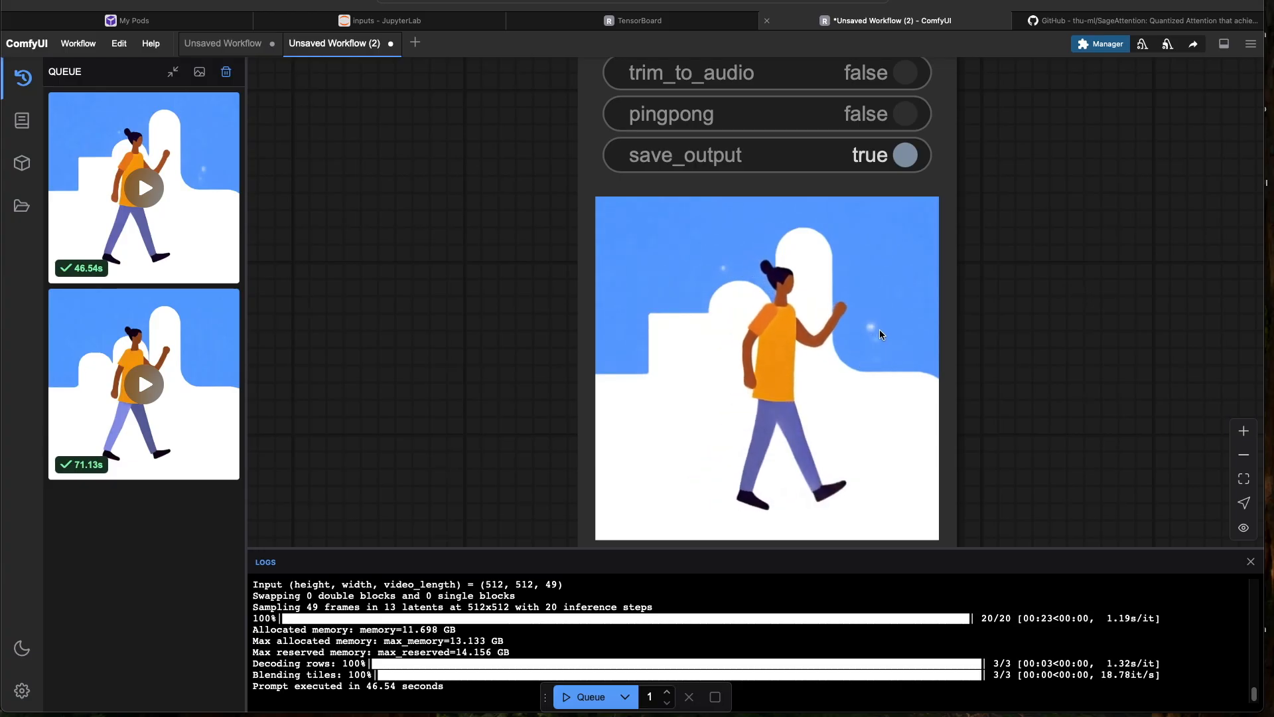
scroll(871, 327, down, 3)
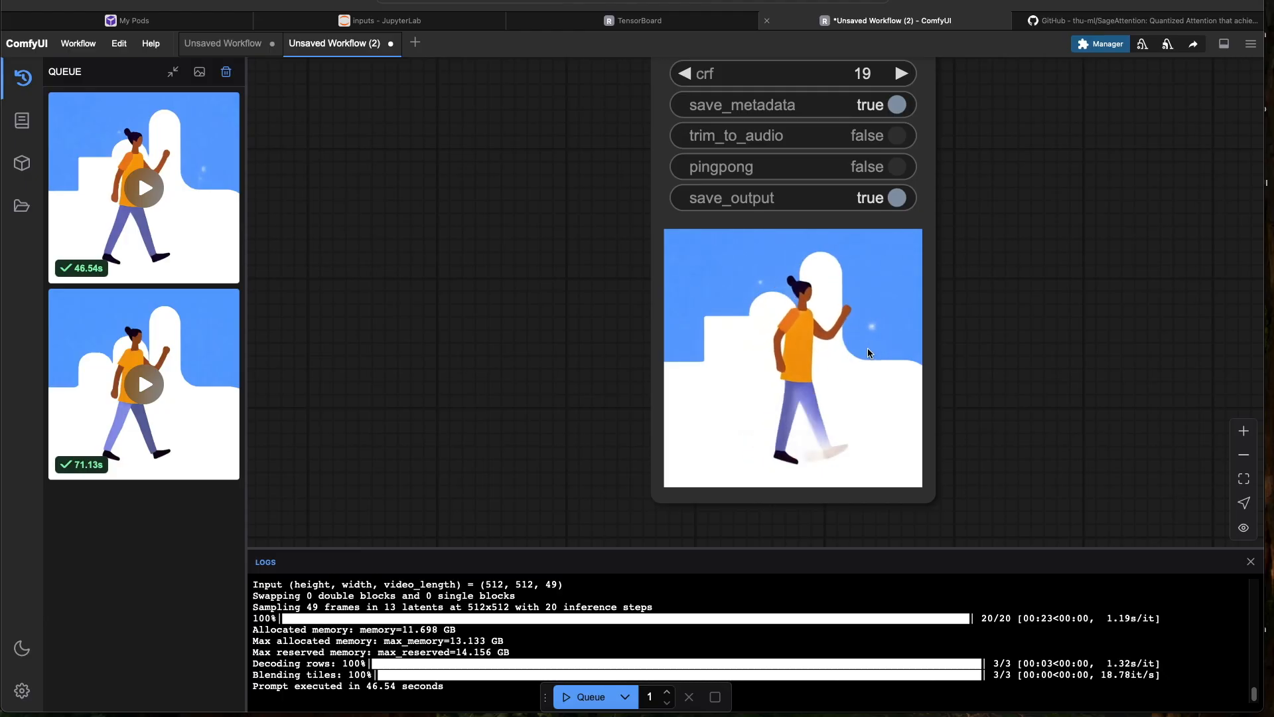
scroll(408, 295, down, 4)
Check the LoRA epoch set in the HunyuanVideo Lora Select node, and examine TensorBoard's epoch_loss curve around step 18
drag(408, 295, 734, 313)
scroll(494, 347, down, 2)
scroll(495, 347, left, 10)
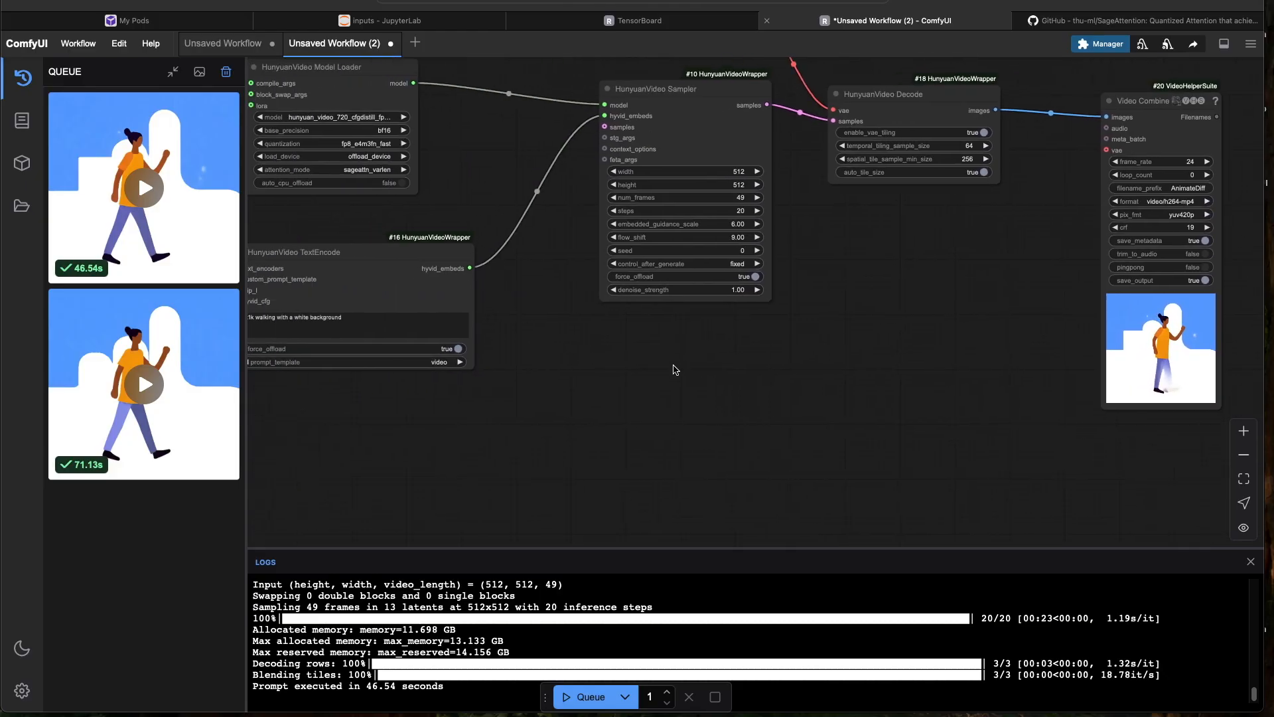
scroll(506, 269, left, 5)
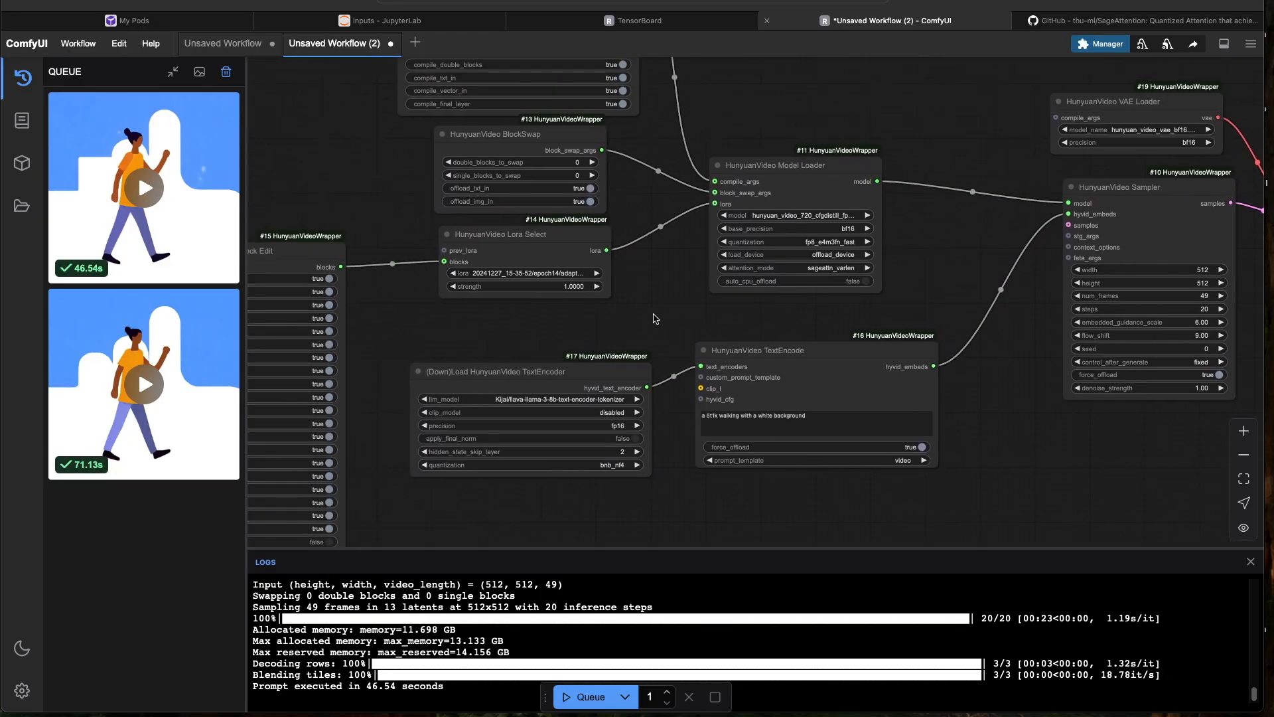
scroll(722, 340, up, 3)
scroll(723, 340, up, 3)
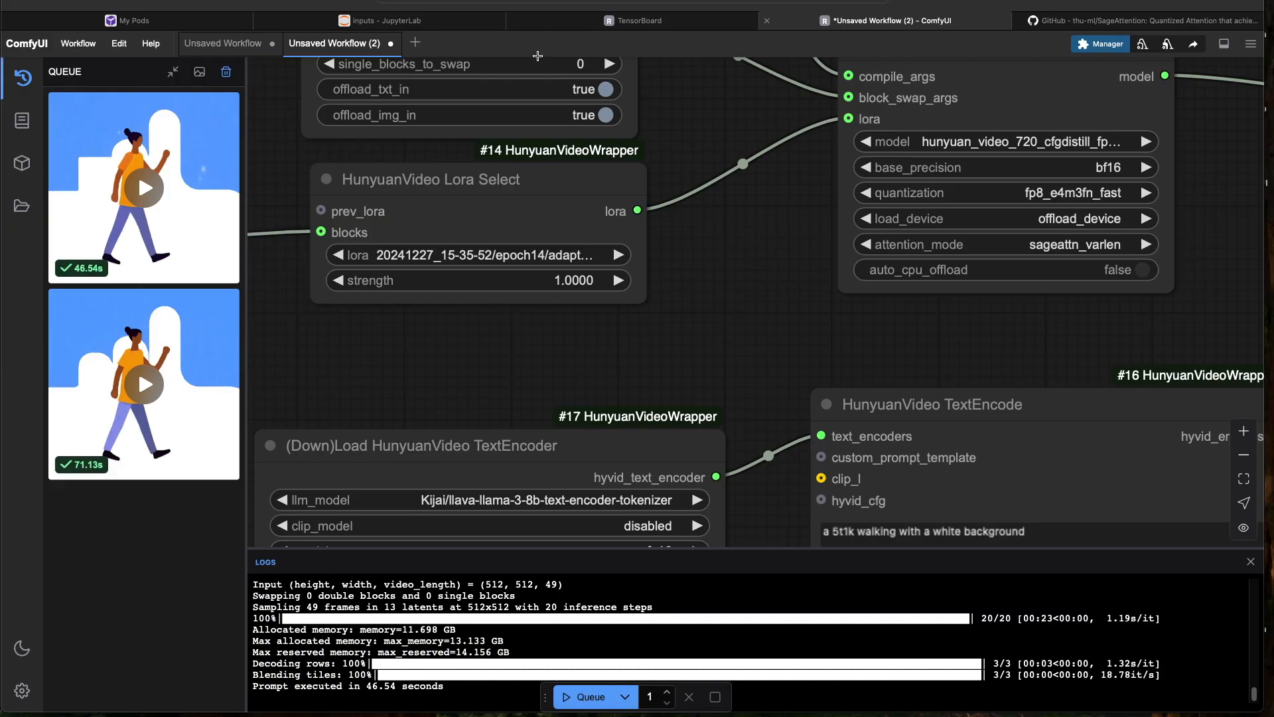
click(584, 21)
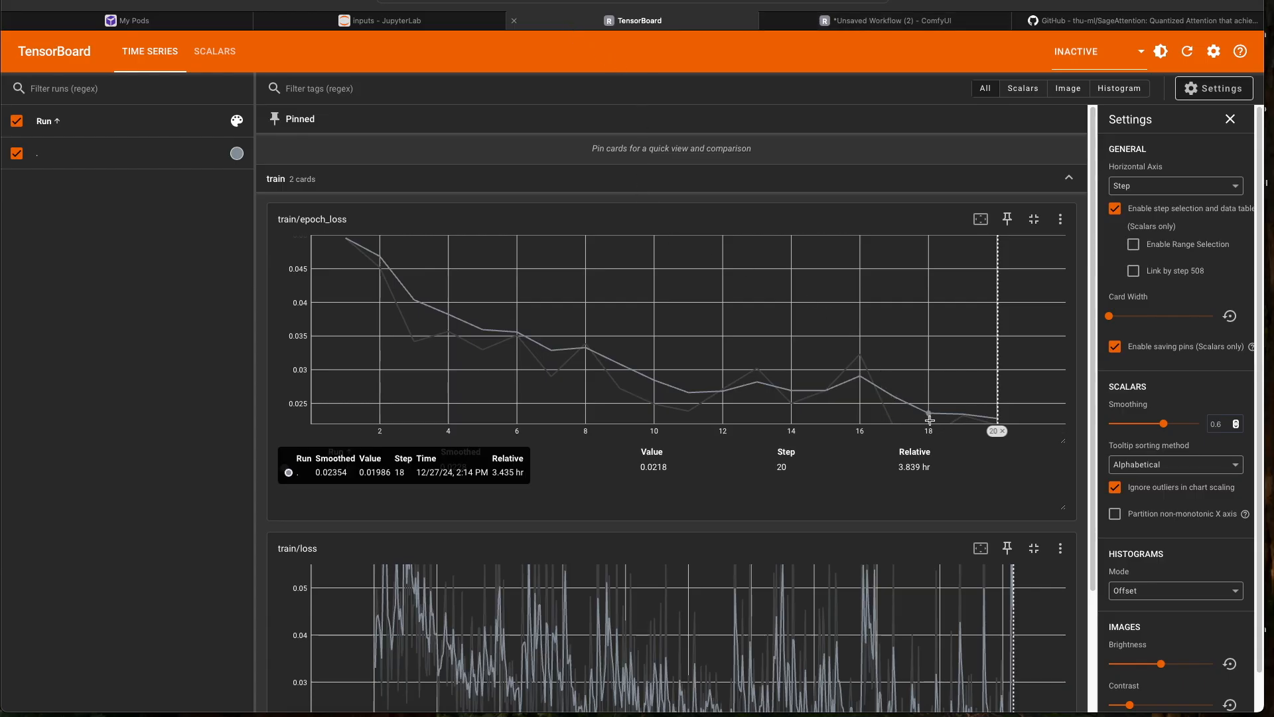
click(373, 25)
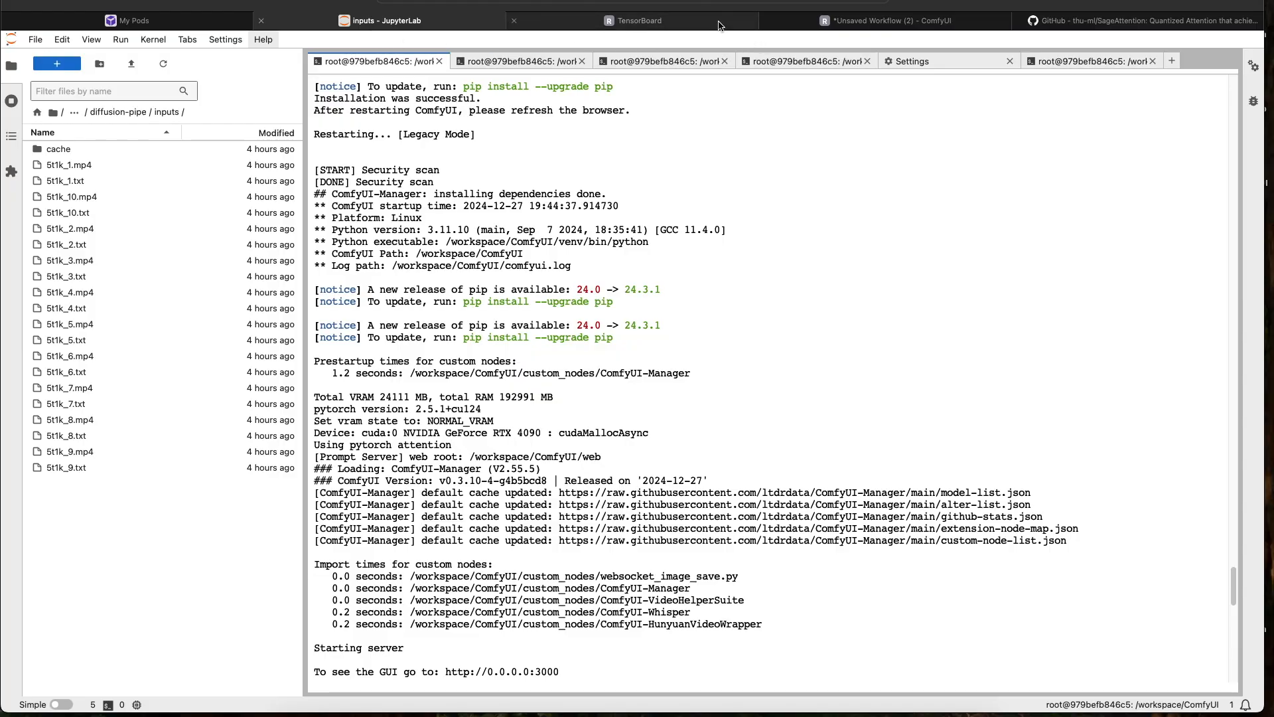
Switch the Lora Select node in ComfyUI to 20241227_15-35-52/epoch18/adapter_model.safetensors and generate another test video
click(823, 25)
click(550, 255)
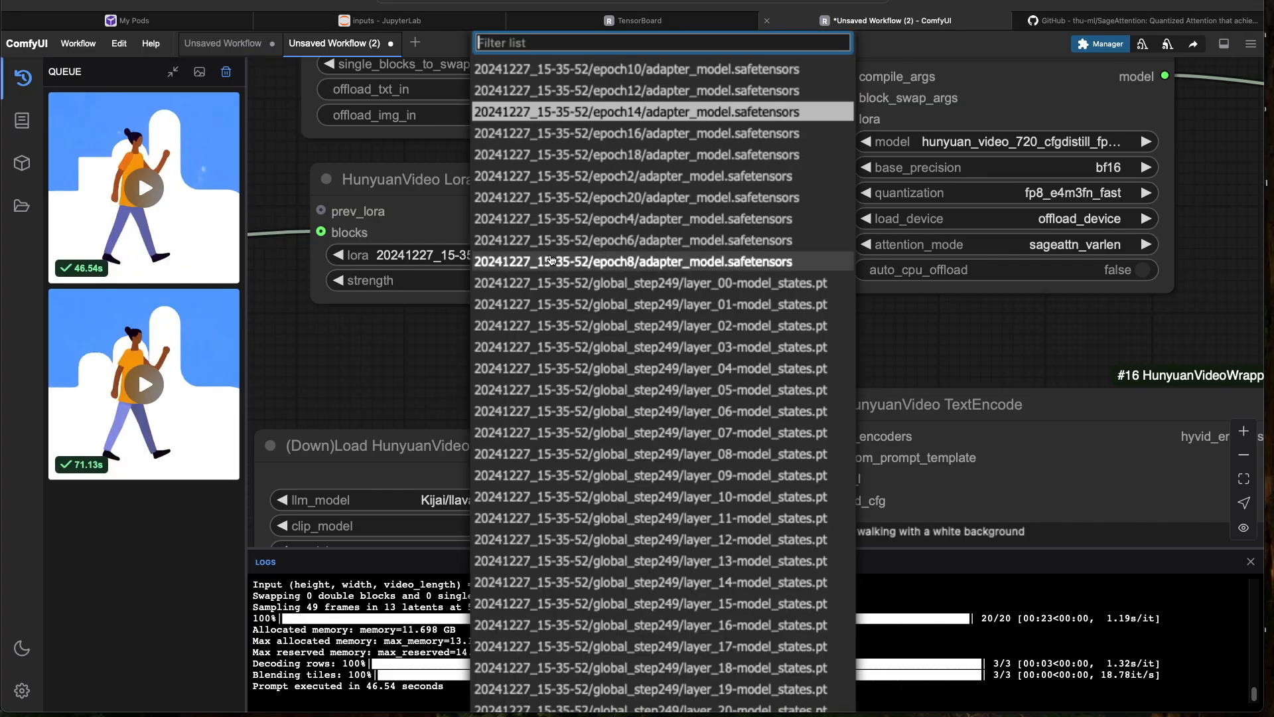
click(628, 161)
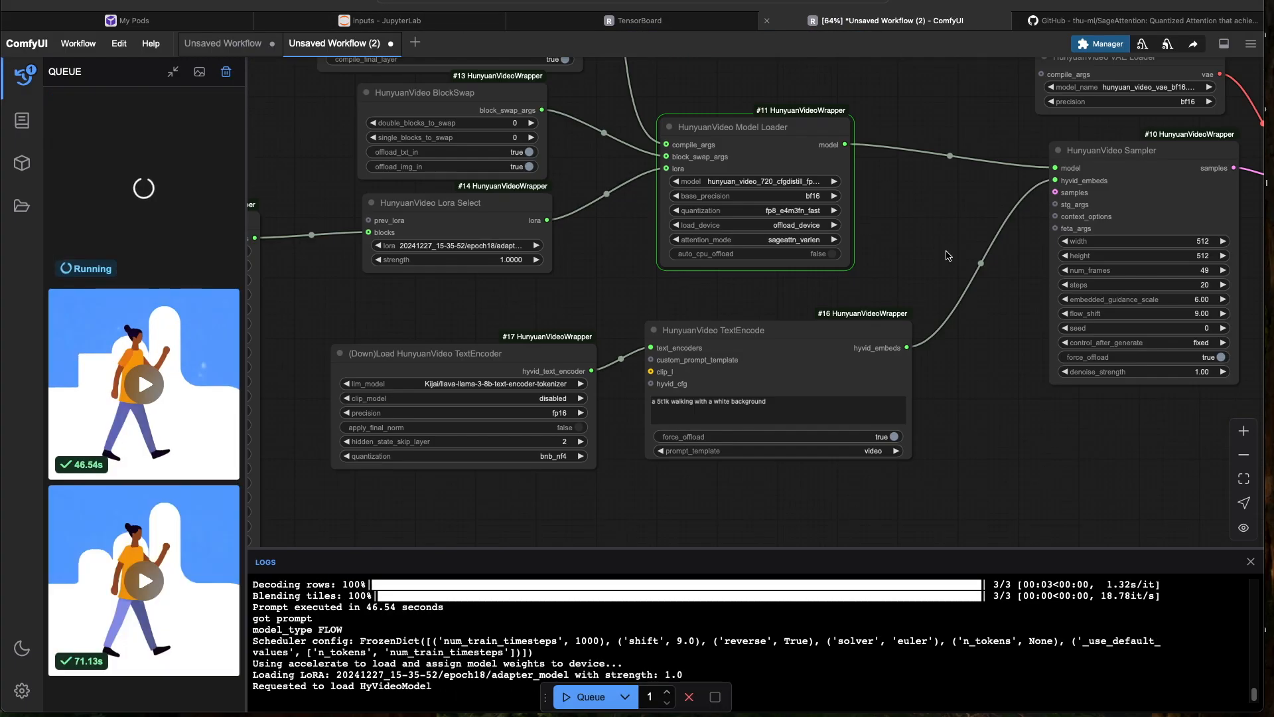
Follow the epoch18 run through the HunyuanVideo Sampler to its output in the Video Combine node
drag(949, 256, 594, 274)
click(401, 195)
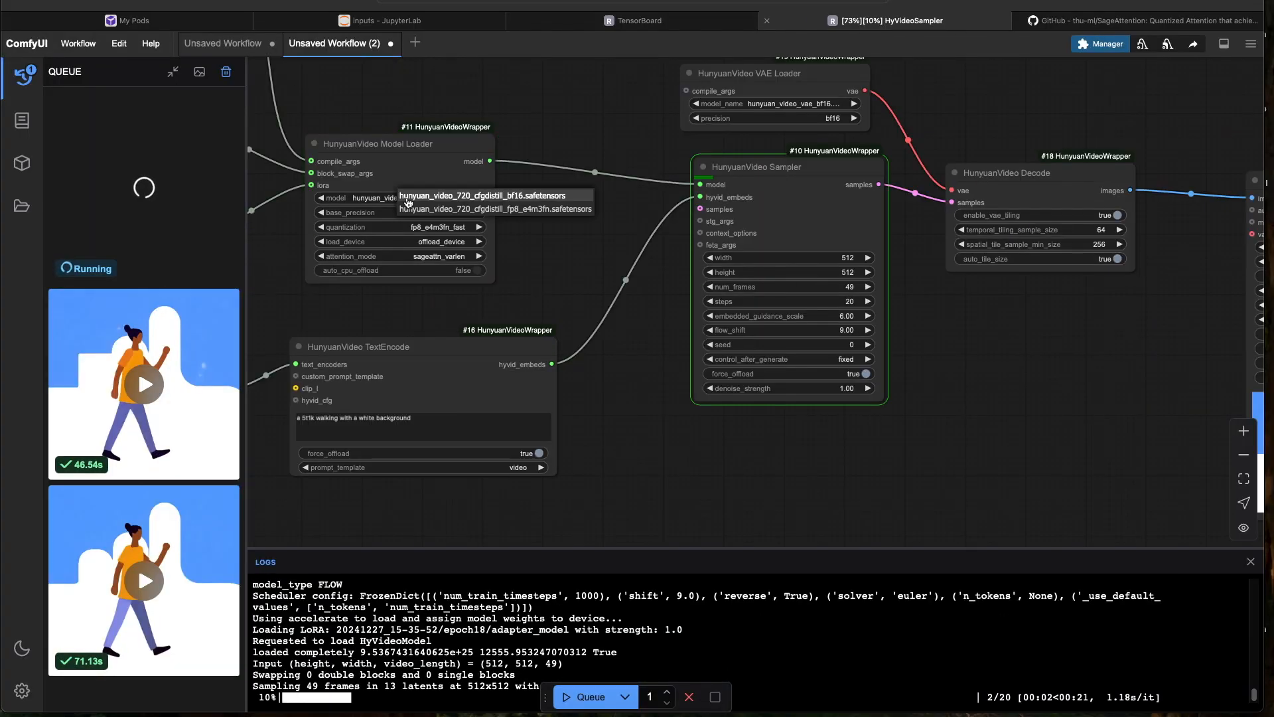
drag(1002, 341, 648, 310)
scroll(648, 310, up, 2)
drag(851, 434, 657, 416)
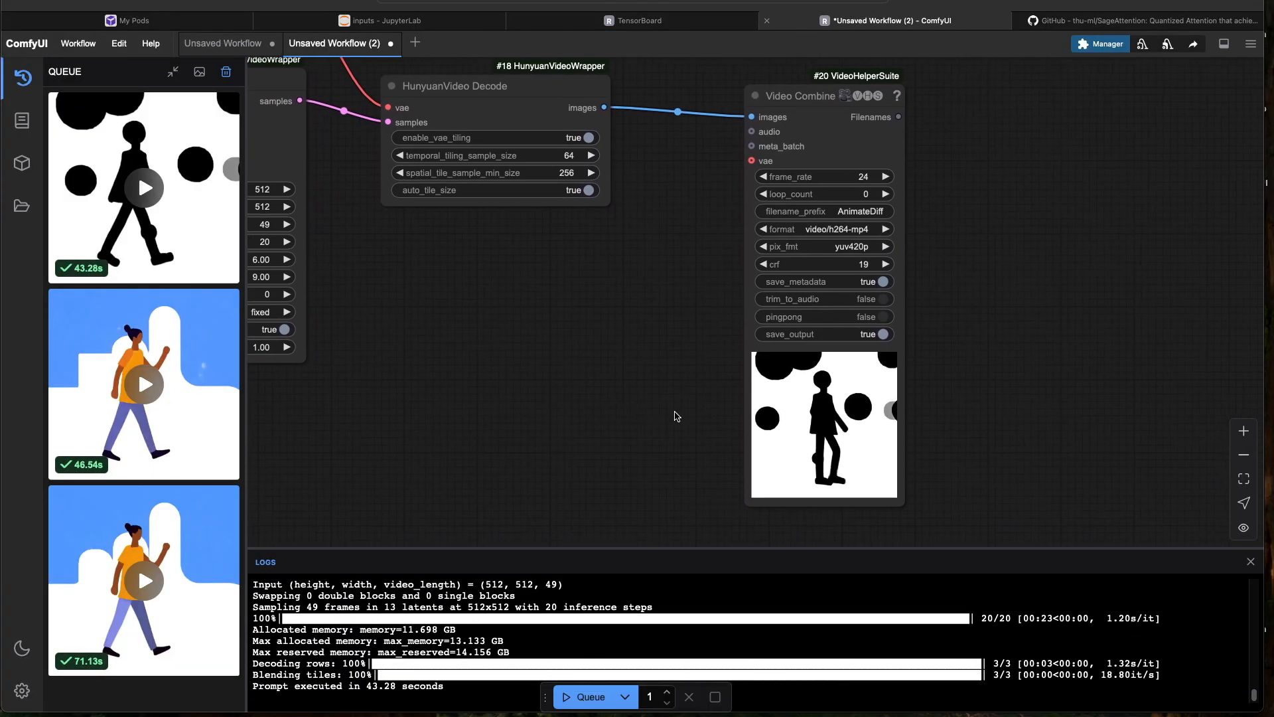
Examine the figure's shape, its walking motion and the background in the epoch18 video preview
scroll(790, 429, up, 9)
drag(536, 398, 398, 364)
scroll(468, 351, down, 3)
scroll(651, 336, up, 3)
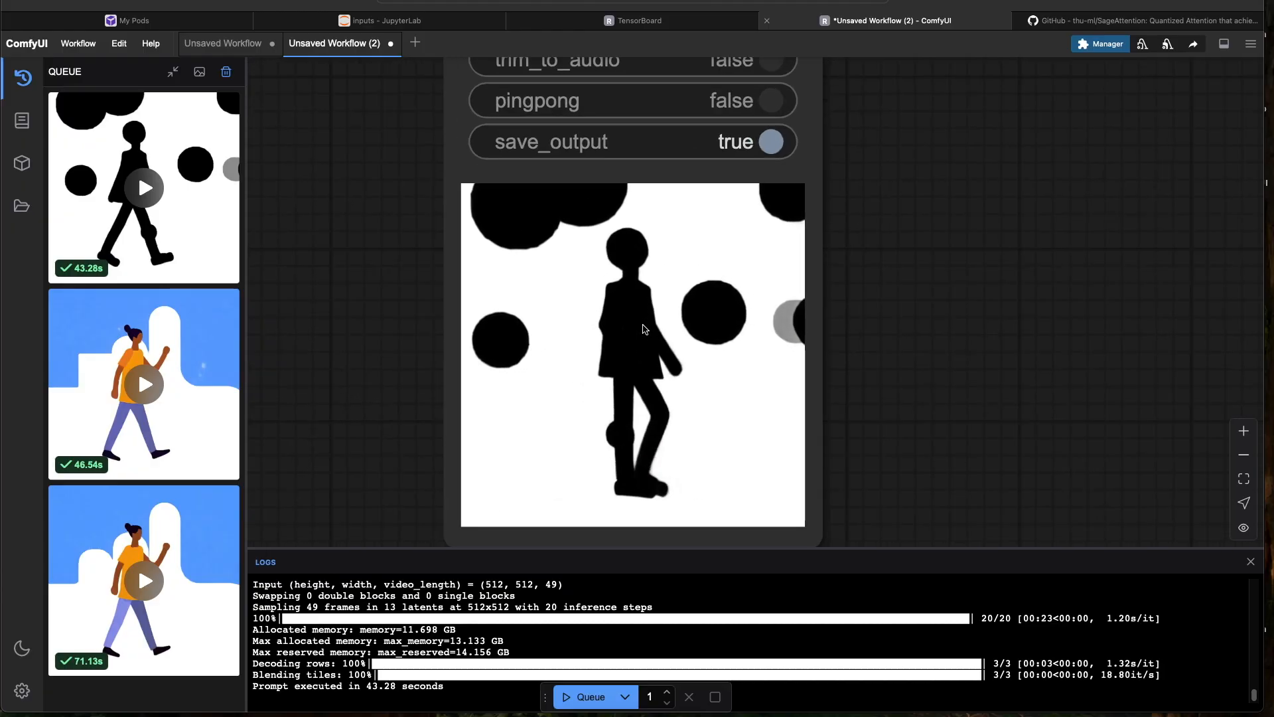
scroll(643, 332, down, 4)
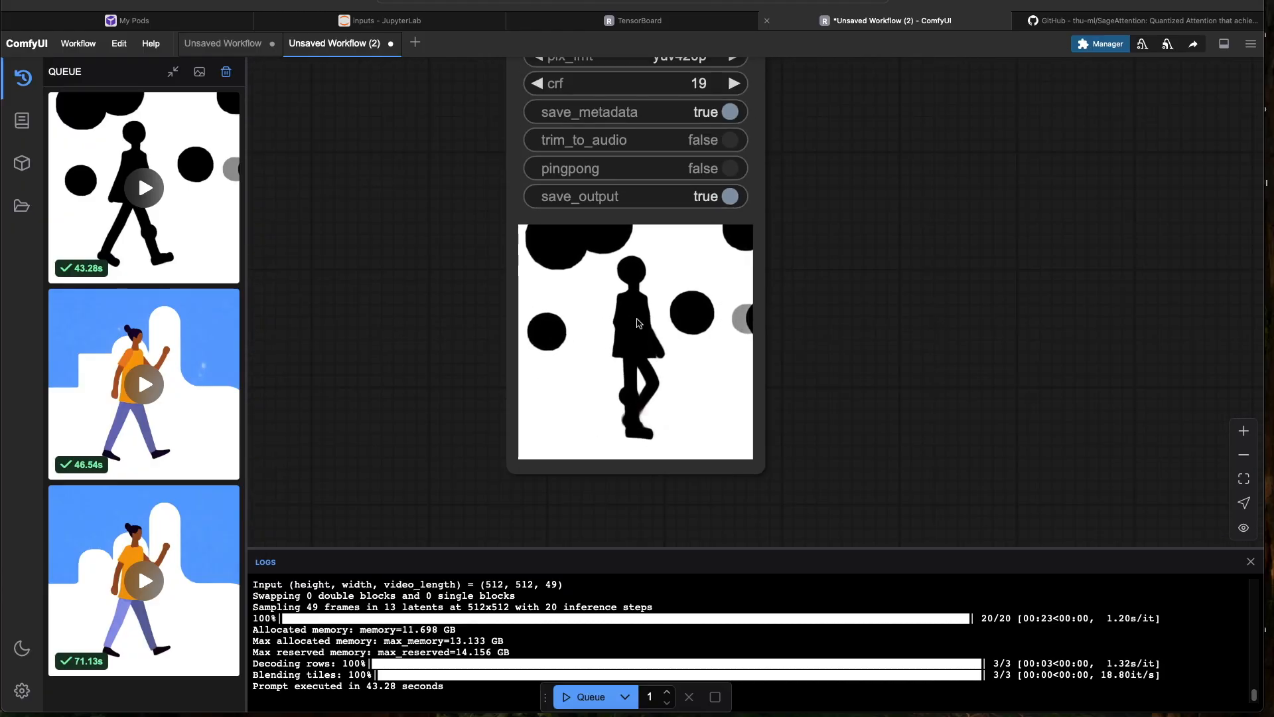
drag(408, 307, 432, 307)
scroll(432, 307, down, 2)
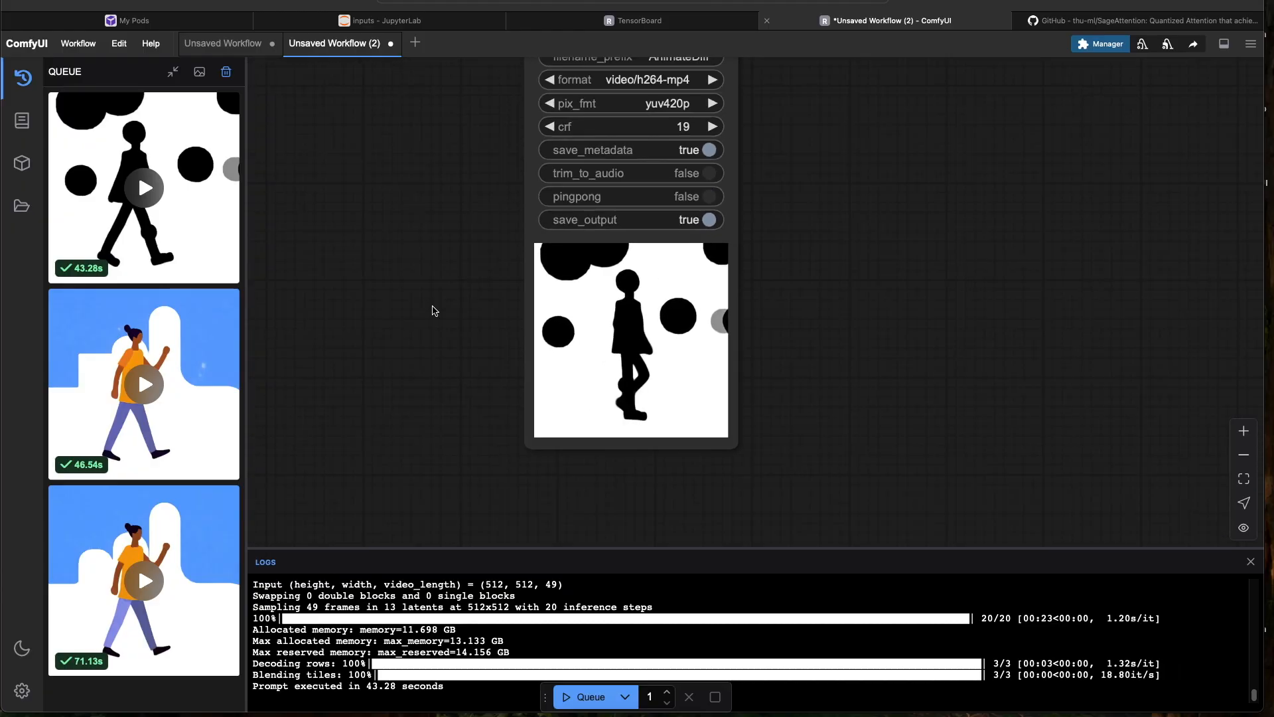
scroll(583, 333, up, 4)
drag(965, 358, 977, 303)
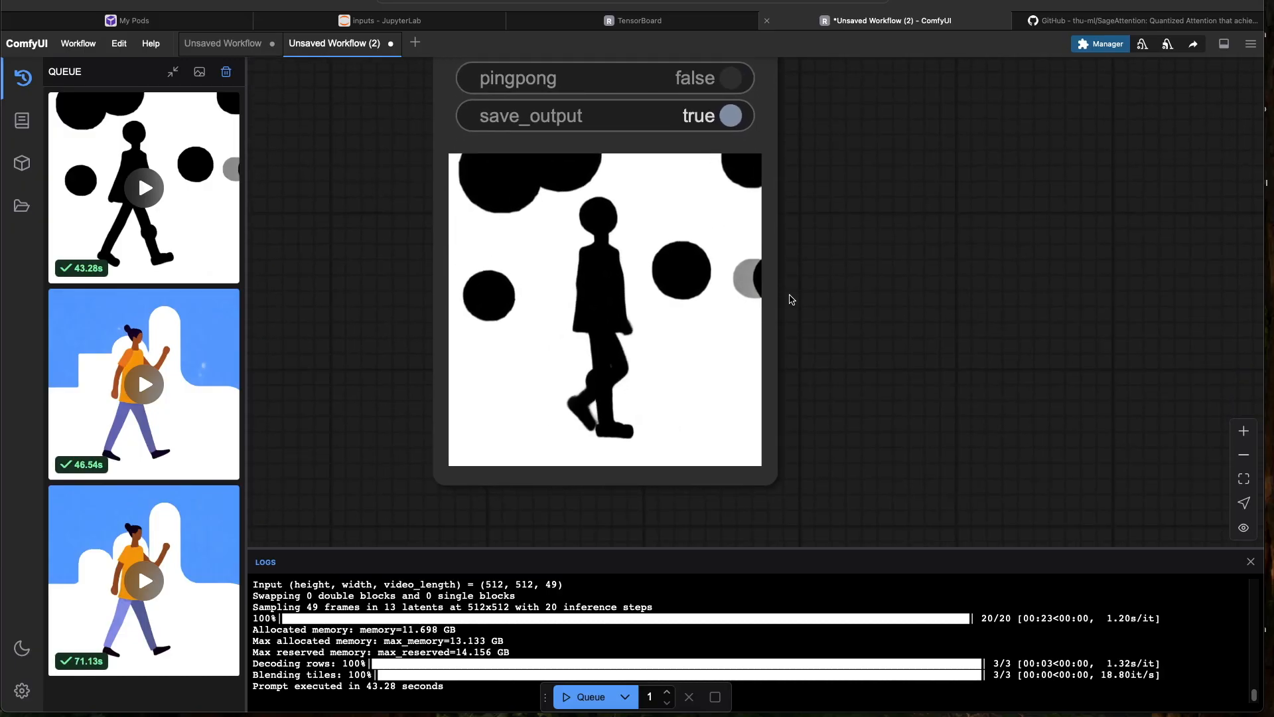
scroll(889, 314, down, 1)
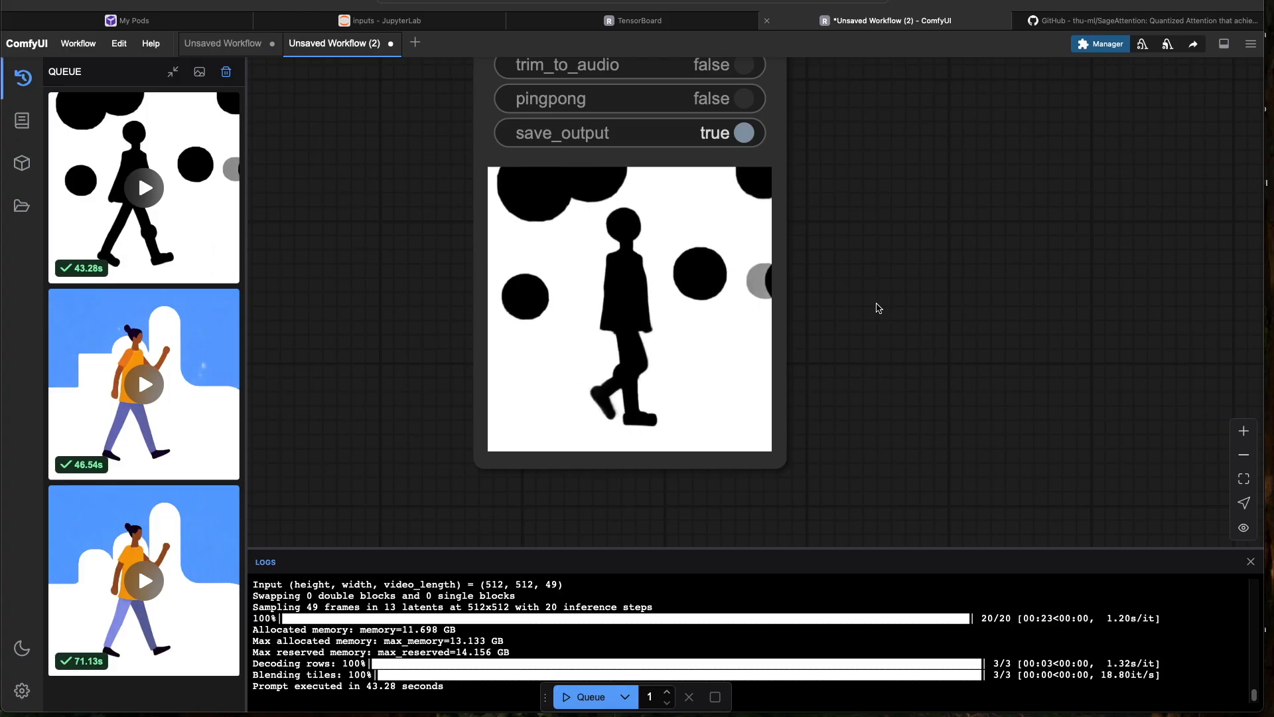
drag(889, 314, 945, 319)
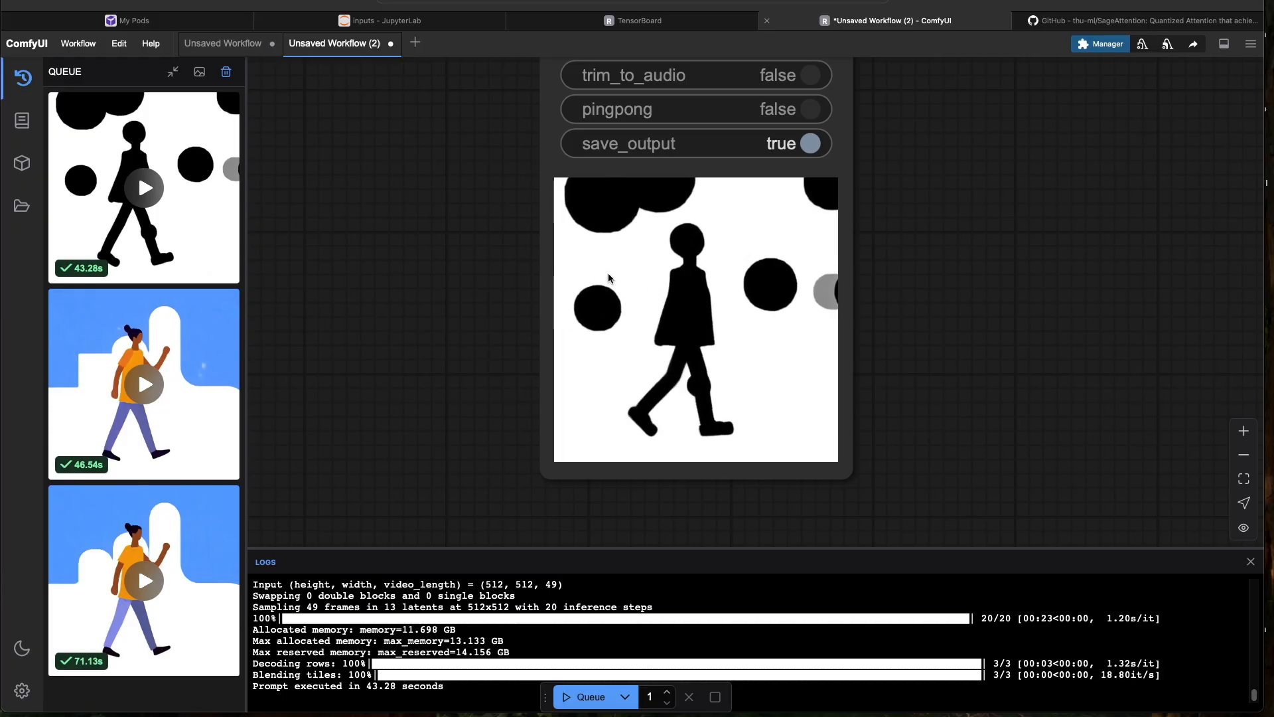
Look back over the sampler and model nodes of the epoch18 run, and recheck the epoch_loss curve in TensorBoard
scroll(361, 242, down, 5)
drag(361, 242, 734, 371)
scroll(420, 253, down, 2)
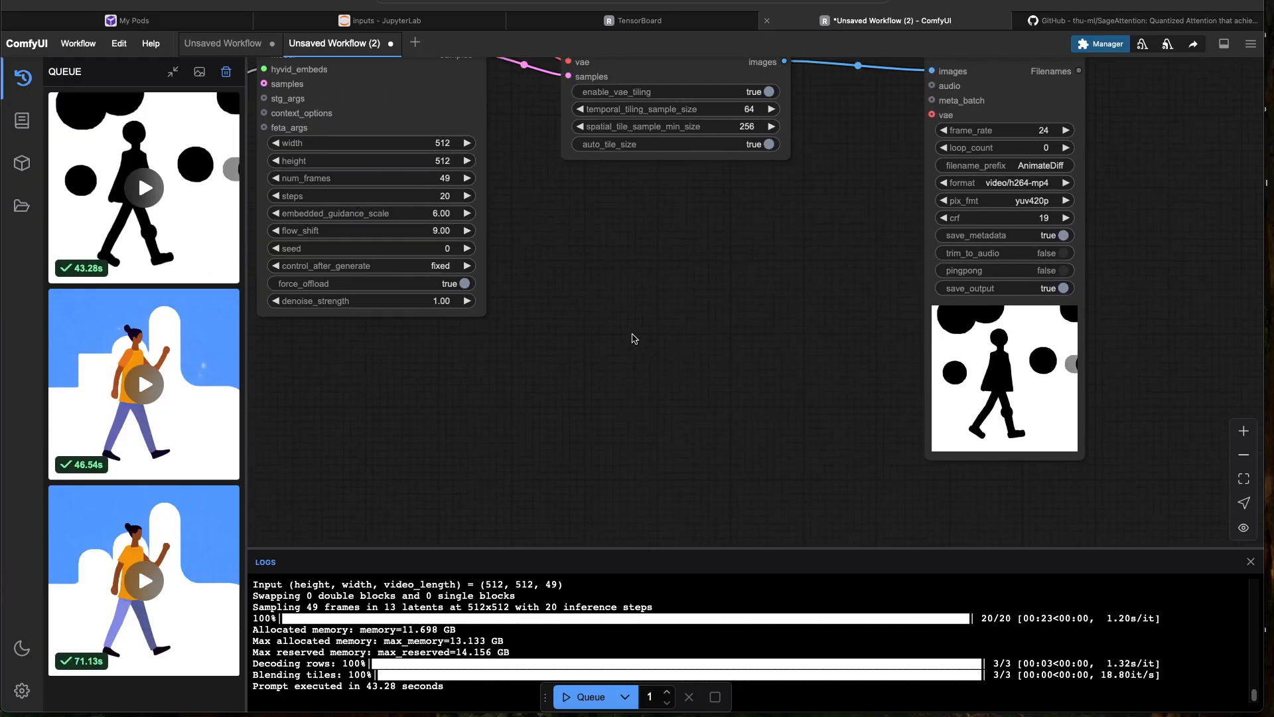
scroll(634, 338, down, 3)
drag(515, 349, 692, 375)
drag(503, 390, 751, 426)
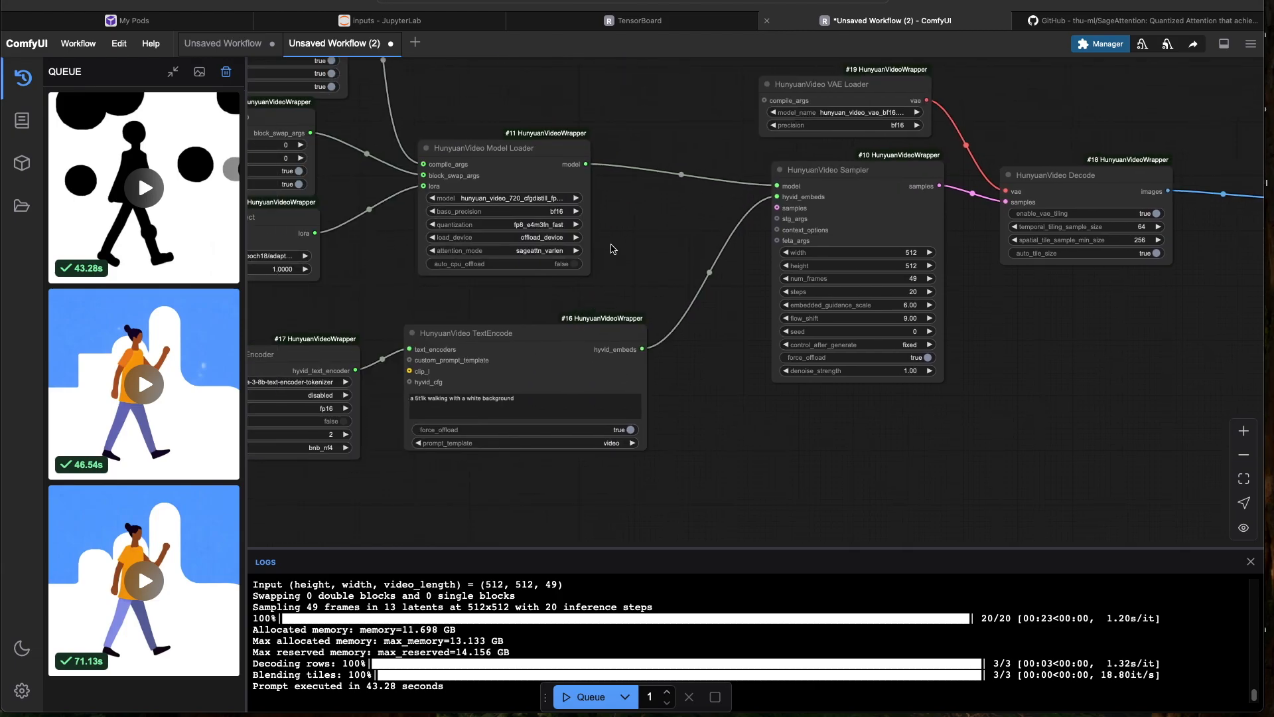
drag(586, 351, 624, 385)
click(634, 20)
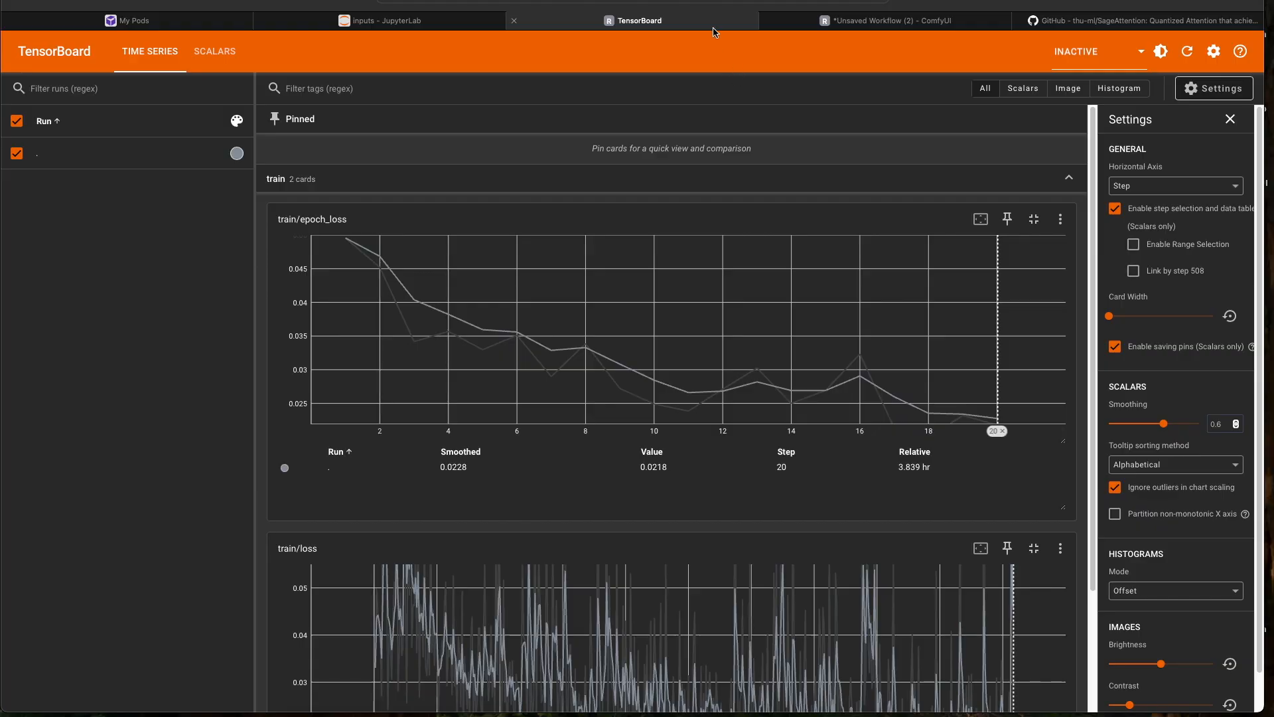
Set the Lora Select node in ComfyUI to 20241227_15-35-52/epoch20/adapter_model.safetensors and generate its test video
click(862, 22)
drag(695, 300, 1001, 300)
scroll(725, 238, up, 4)
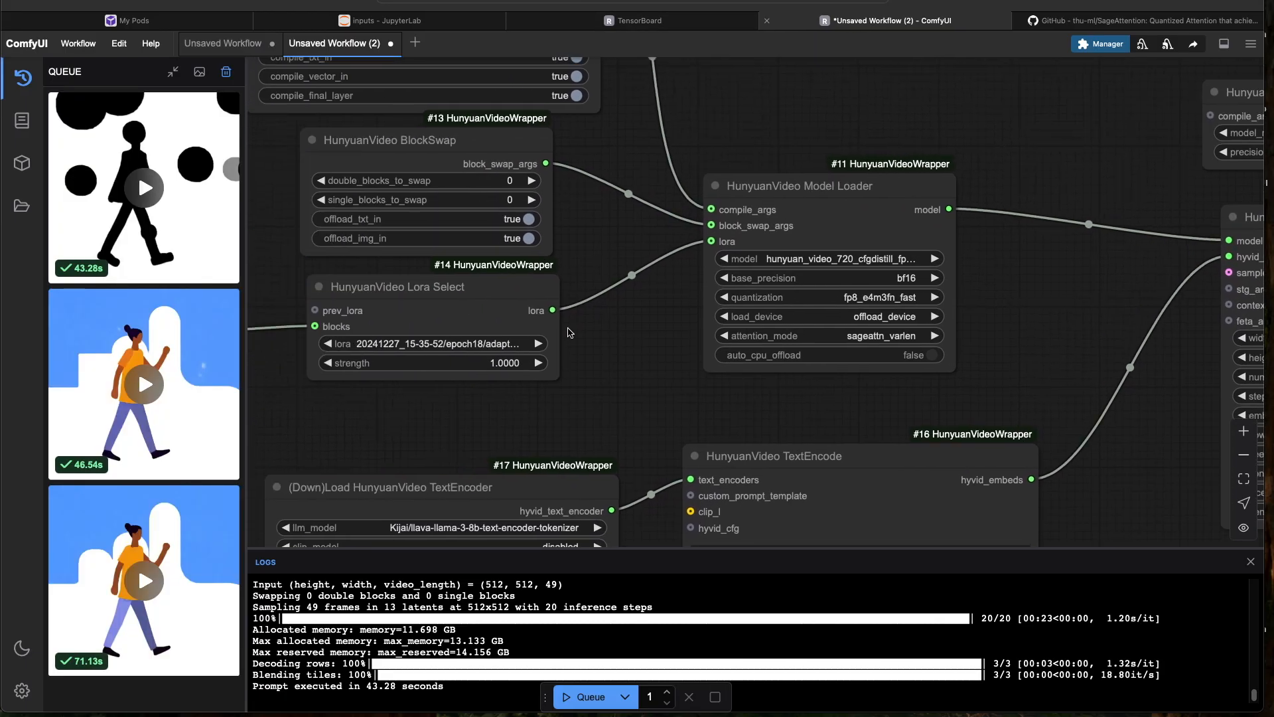
click(494, 344)
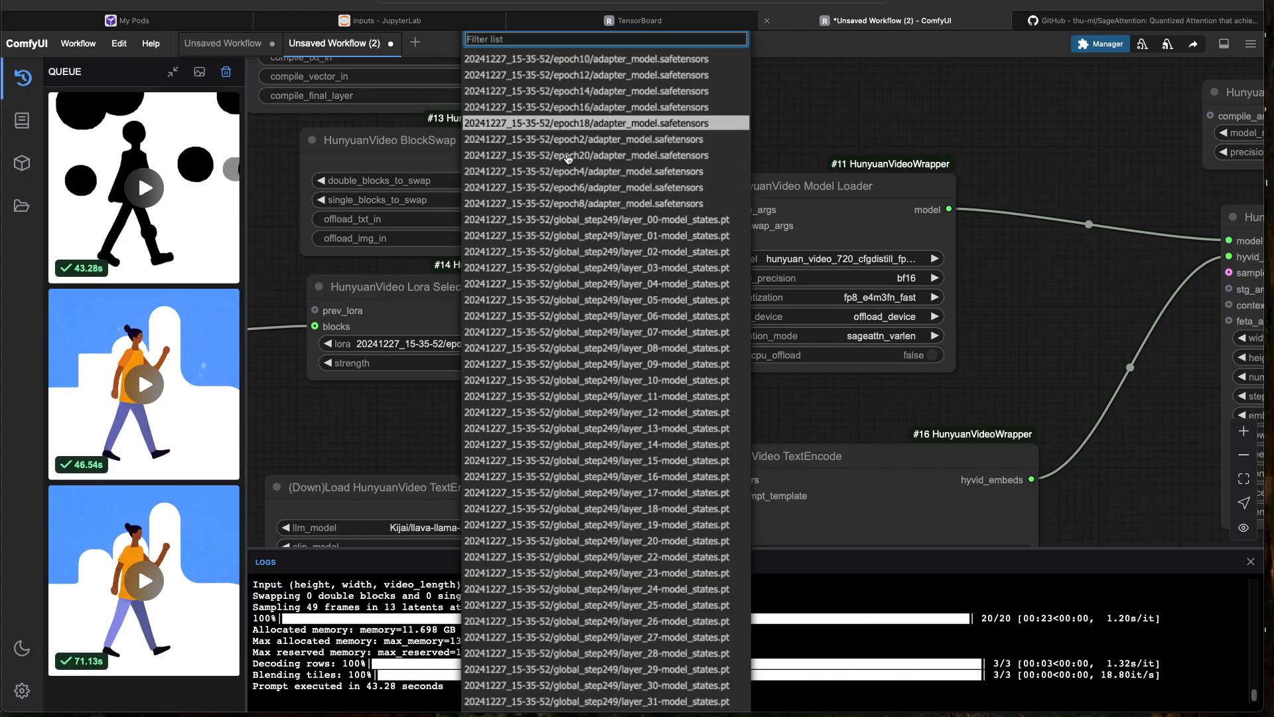
click(569, 158)
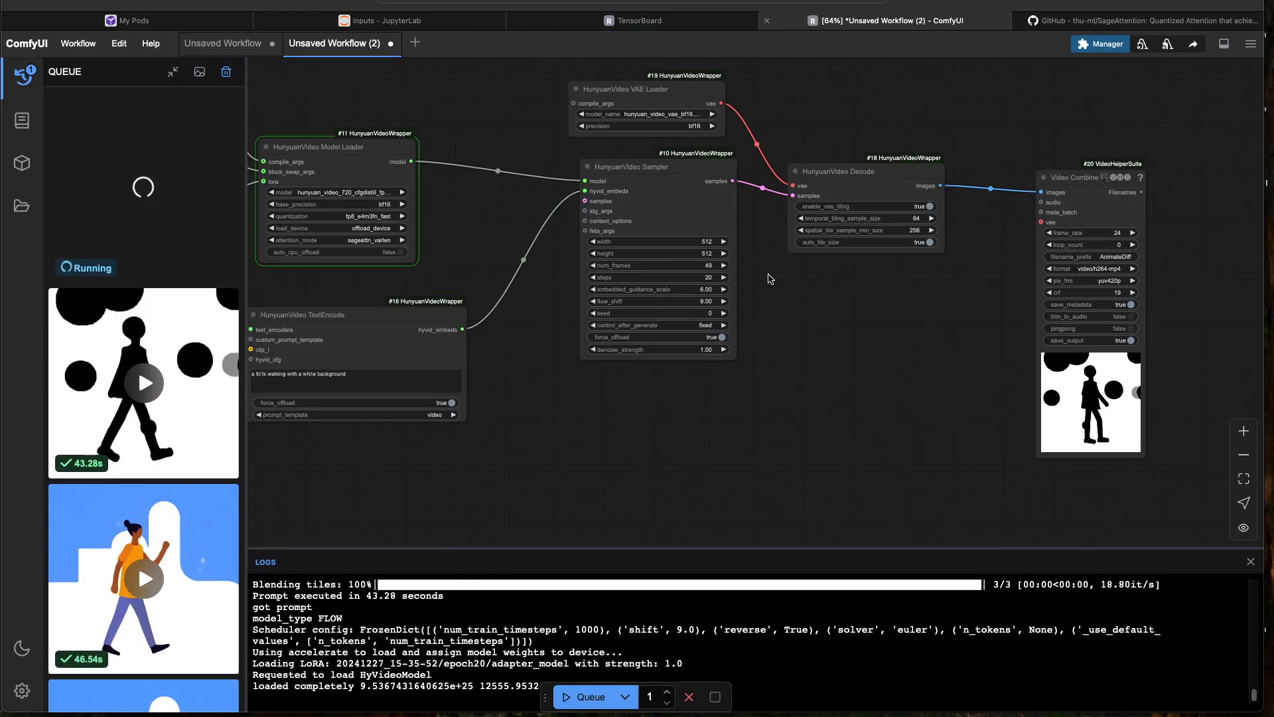
Examine the figure and background of the epoch20 video in the Video Combine preview at different magnifications
drag(861, 323, 668, 292)
scroll(669, 292, up, 3)
scroll(1010, 381, up, 15)
scroll(673, 289, down, 7)
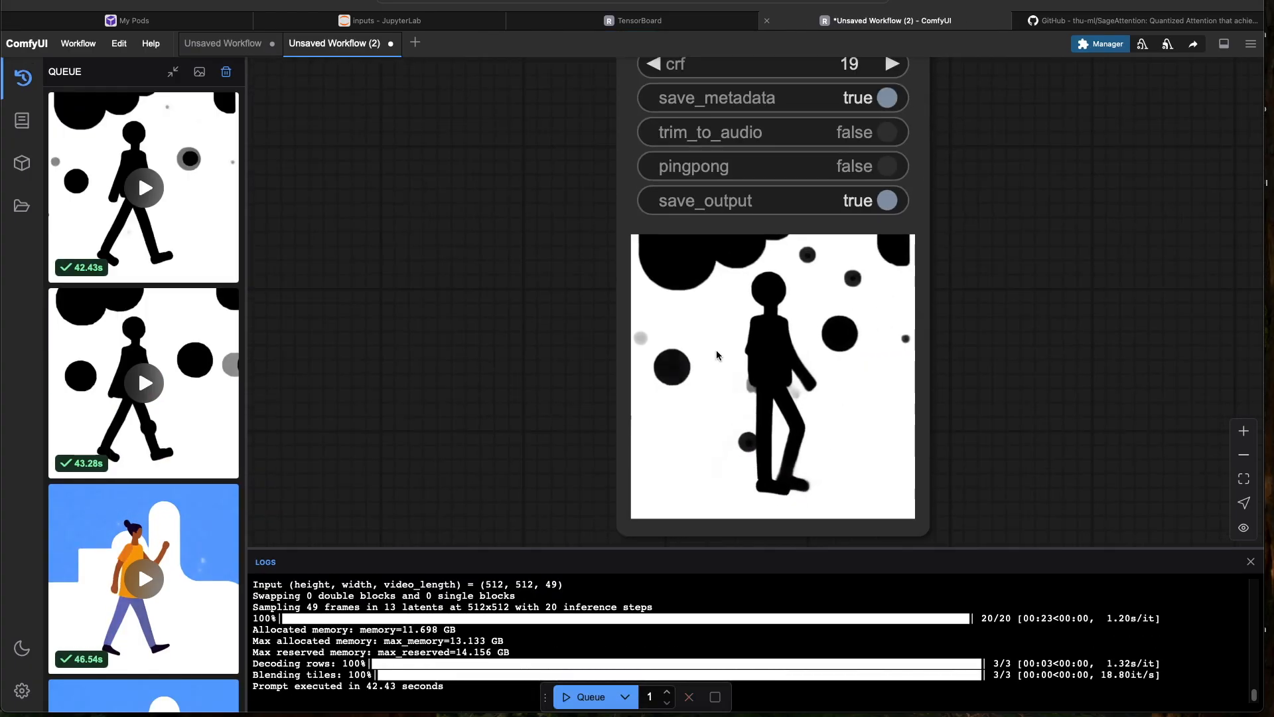
drag(455, 340, 617, 331)
scroll(520, 339, down, 3)
scroll(572, 329, down, 4)
drag(514, 331, 471, 333)
scroll(581, 327, up, 2)
scroll(630, 334, up, 3)
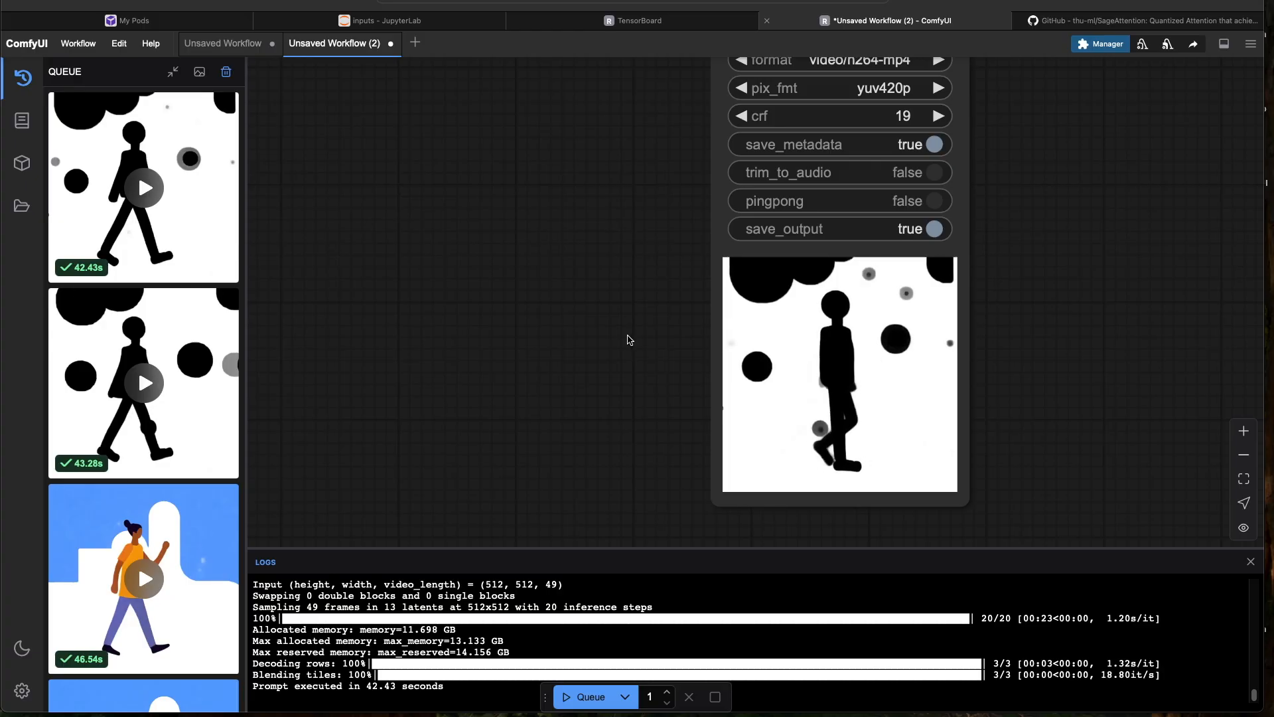
scroll(624, 331, down, 3)
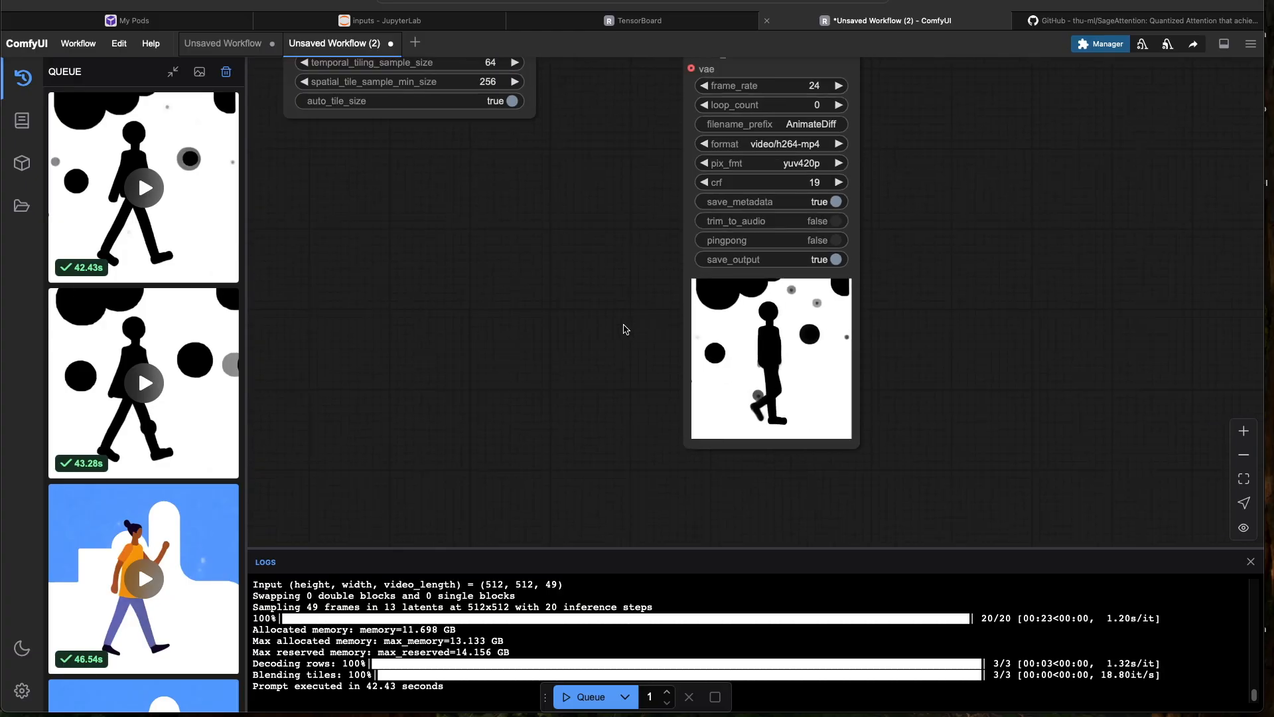
Review how the walking figure's limbs and the surrounding circles move in the epoch20 video, viewing the Video Combine preview close up and farther away
drag(496, 332, 578, 332)
scroll(568, 326, down, 2)
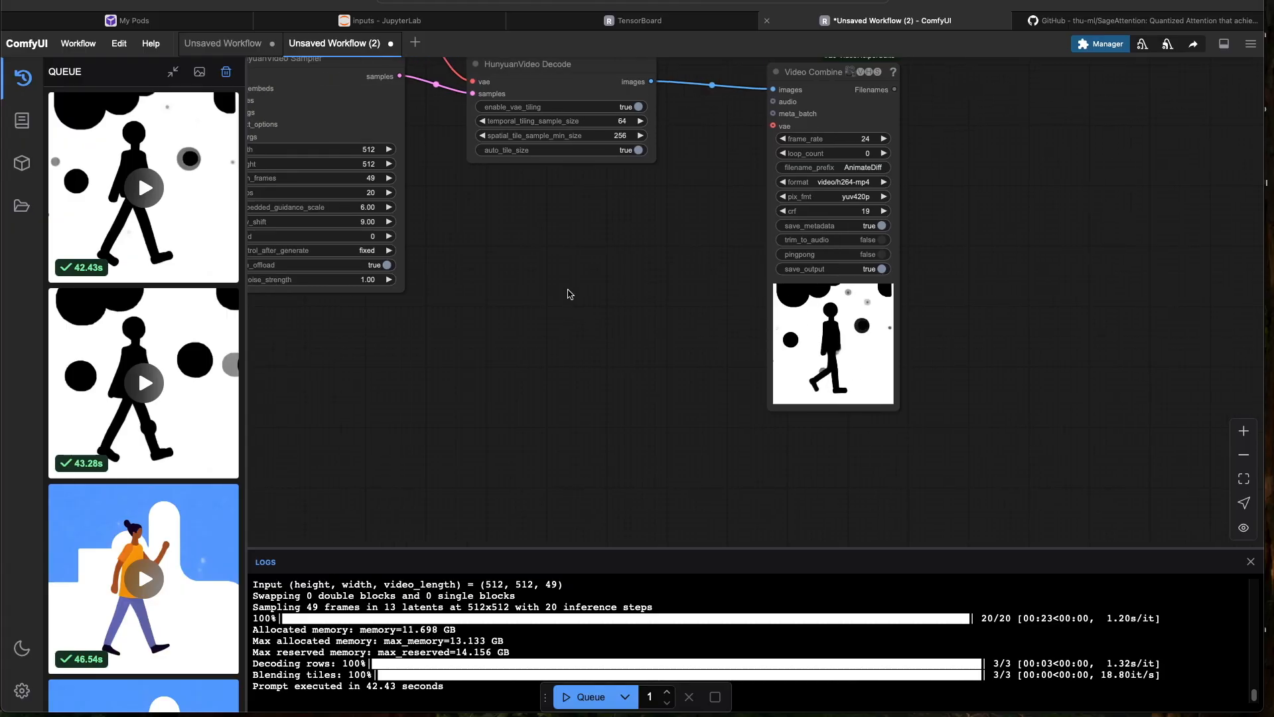
drag(630, 308, 460, 305)
scroll(654, 320, up, 10)
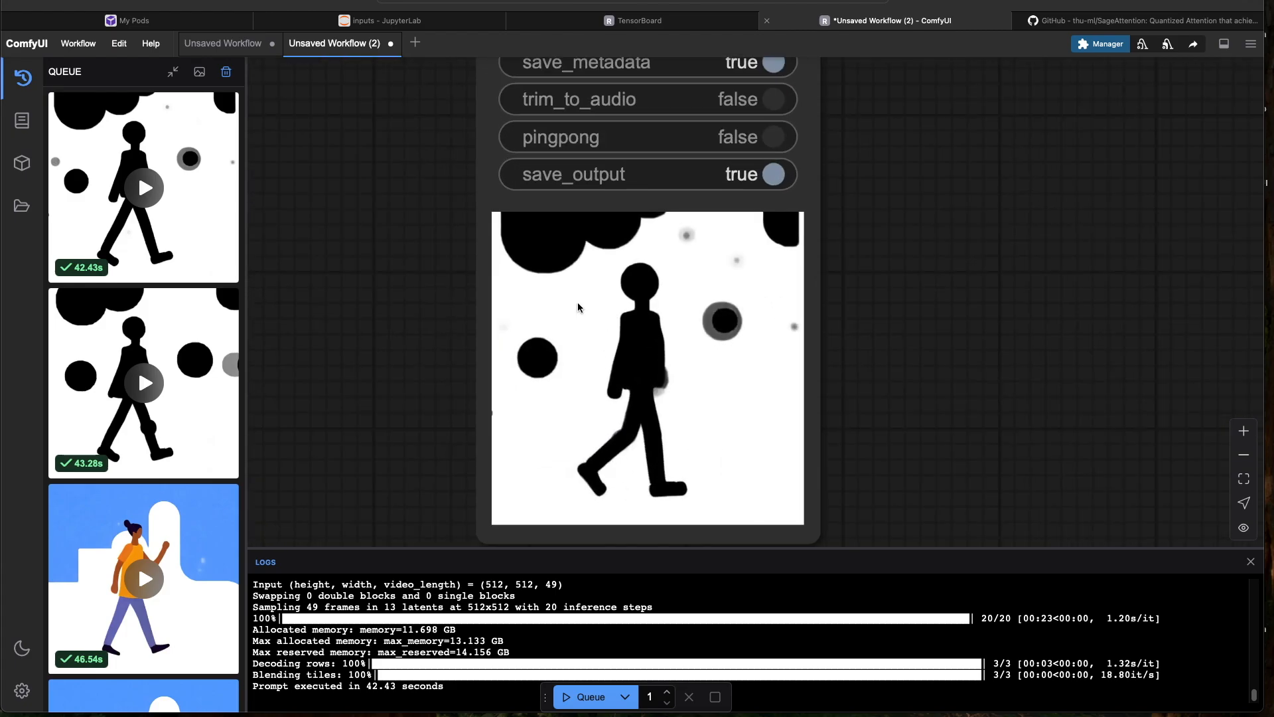
scroll(578, 306, down, 4)
scroll(578, 306, down, 2)
drag(422, 304, 516, 330)
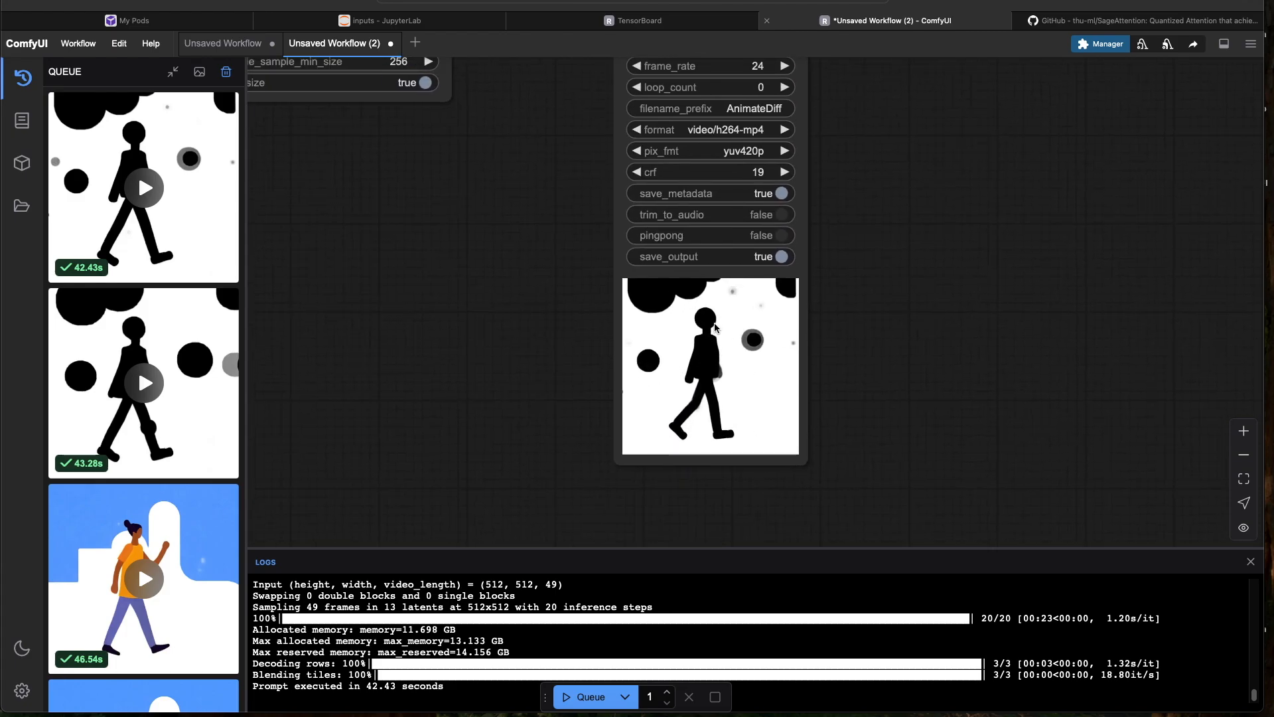
scroll(804, 305, down, 3)
drag(891, 306, 854, 340)
scroll(837, 332, up, 3)
scroll(838, 336, up, 2)
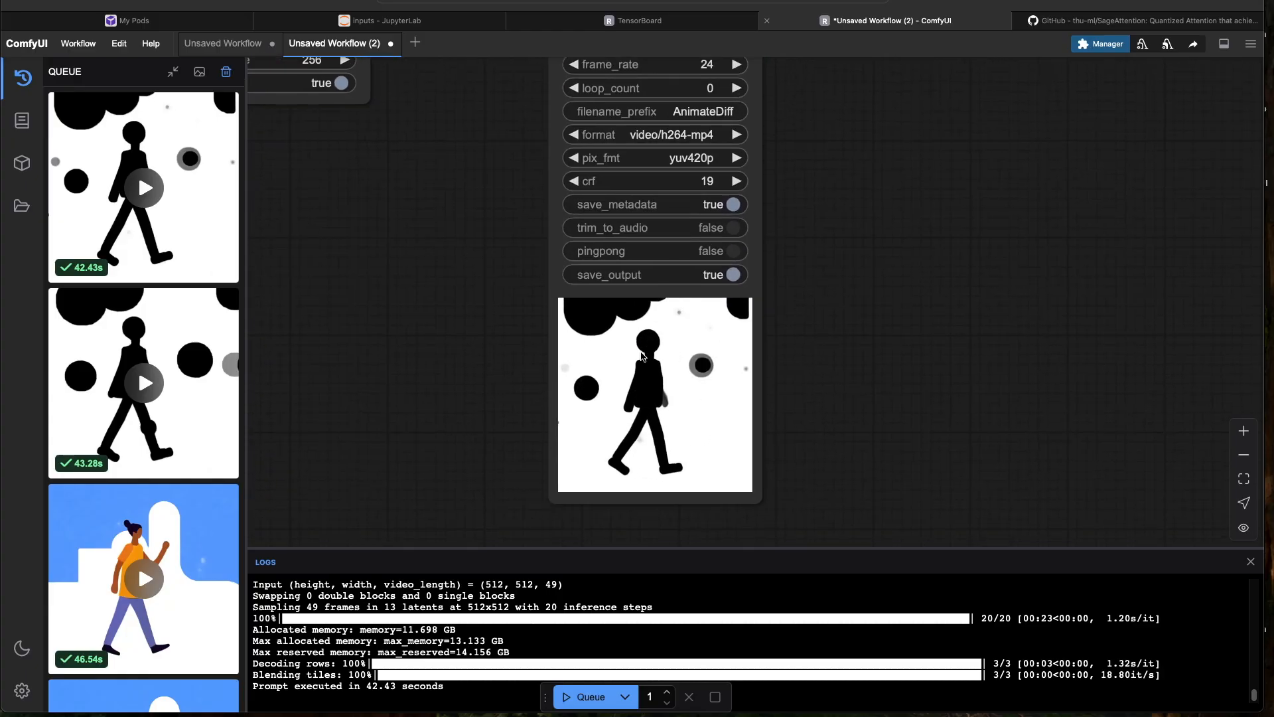
scroll(753, 307, down, 3)
drag(828, 245, 807, 299)
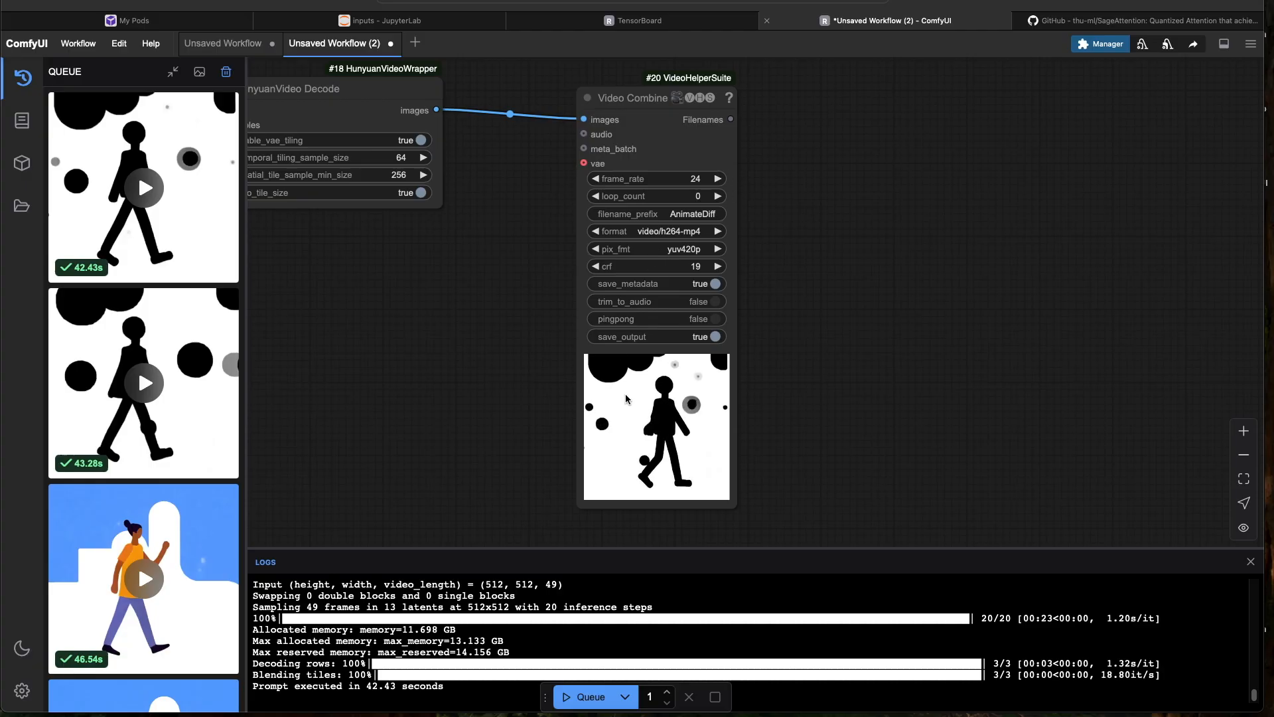
scroll(625, 393, up, 4)
drag(436, 429, 451, 357)
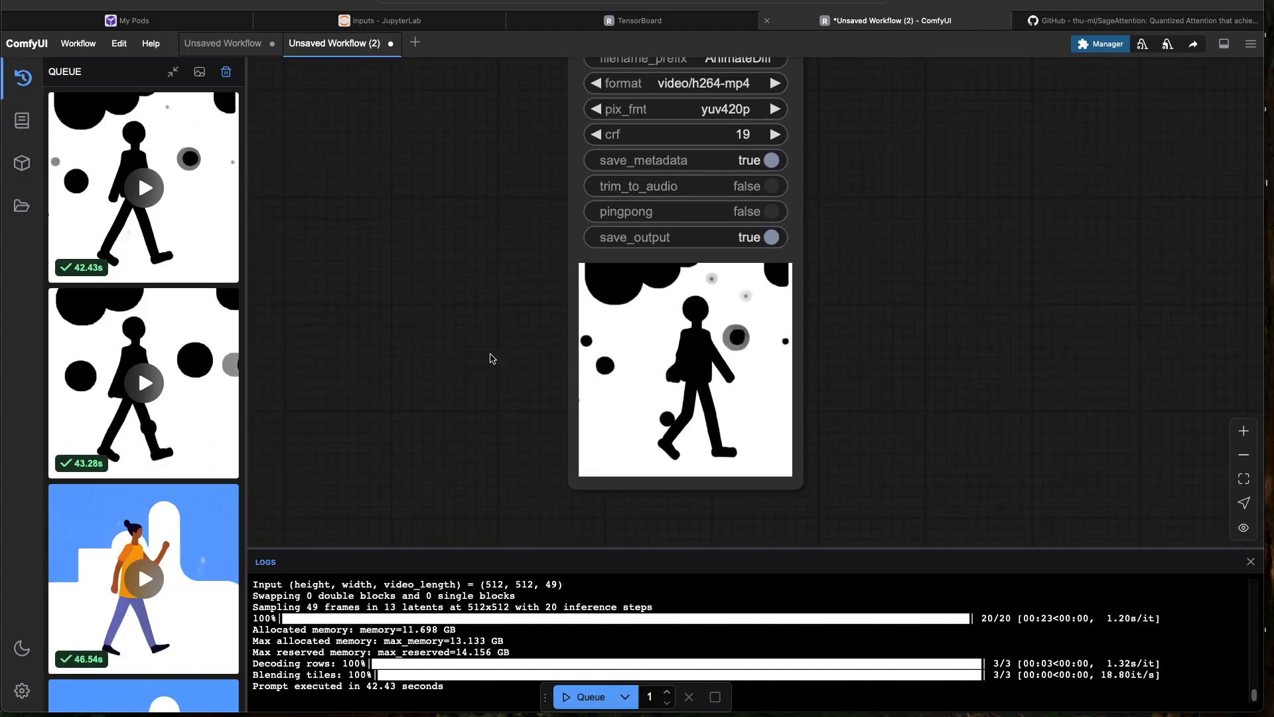
drag(488, 360, 456, 345)
scroll(455, 345, down, 2)
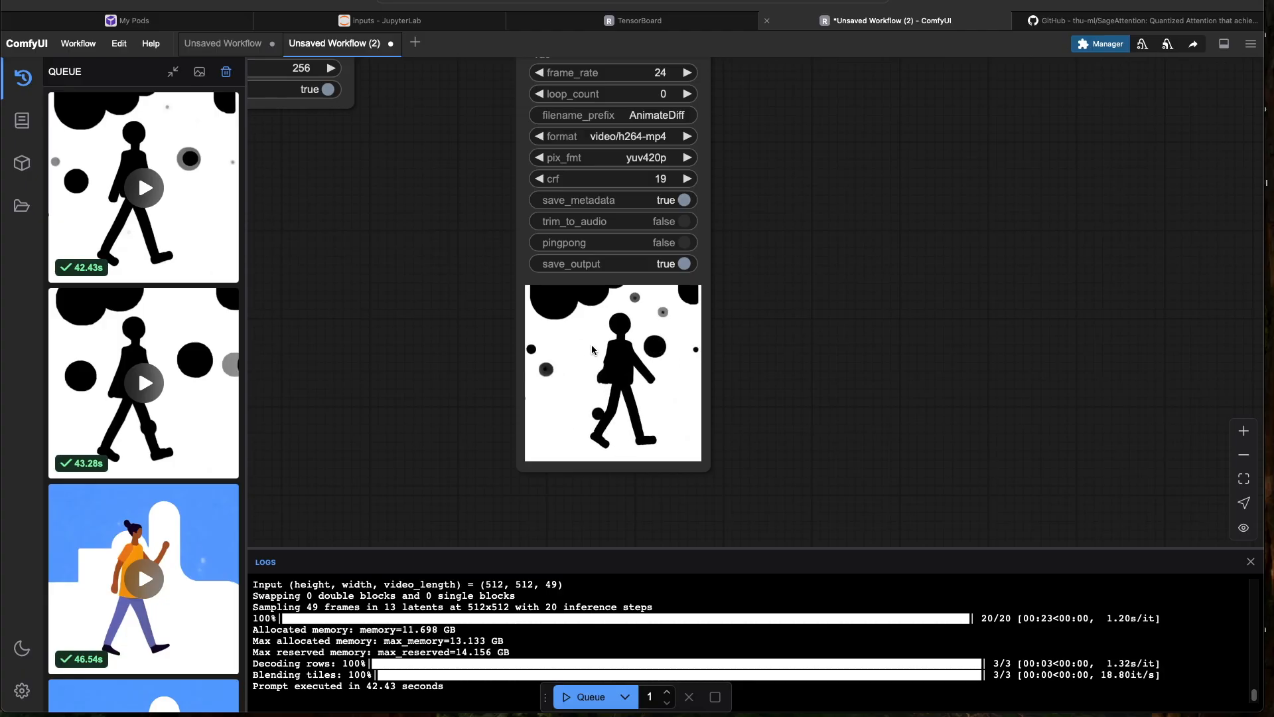
Look back over the Lora Select, Model Loader and TextEncode nodes used for the epoch20 video
scroll(426, 334, down, 10)
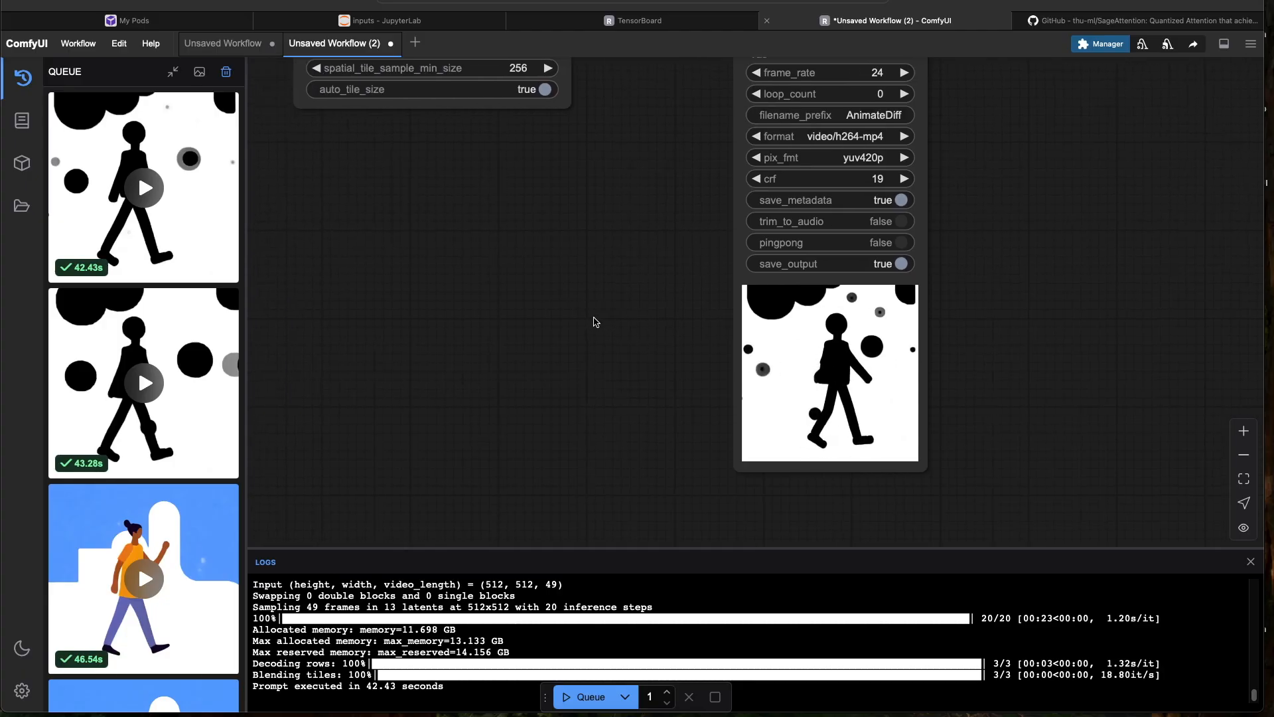
drag(409, 396, 829, 444)
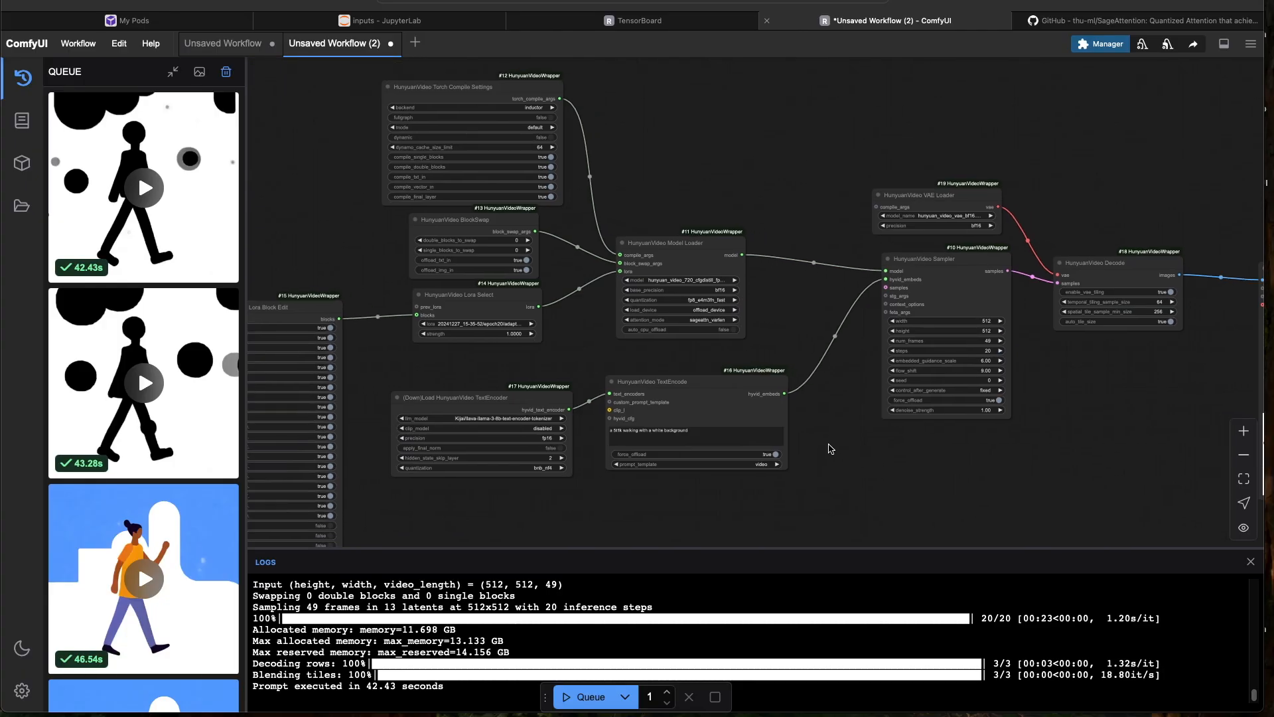
scroll(690, 254, up, 5)
drag(639, 136, 730, 146)
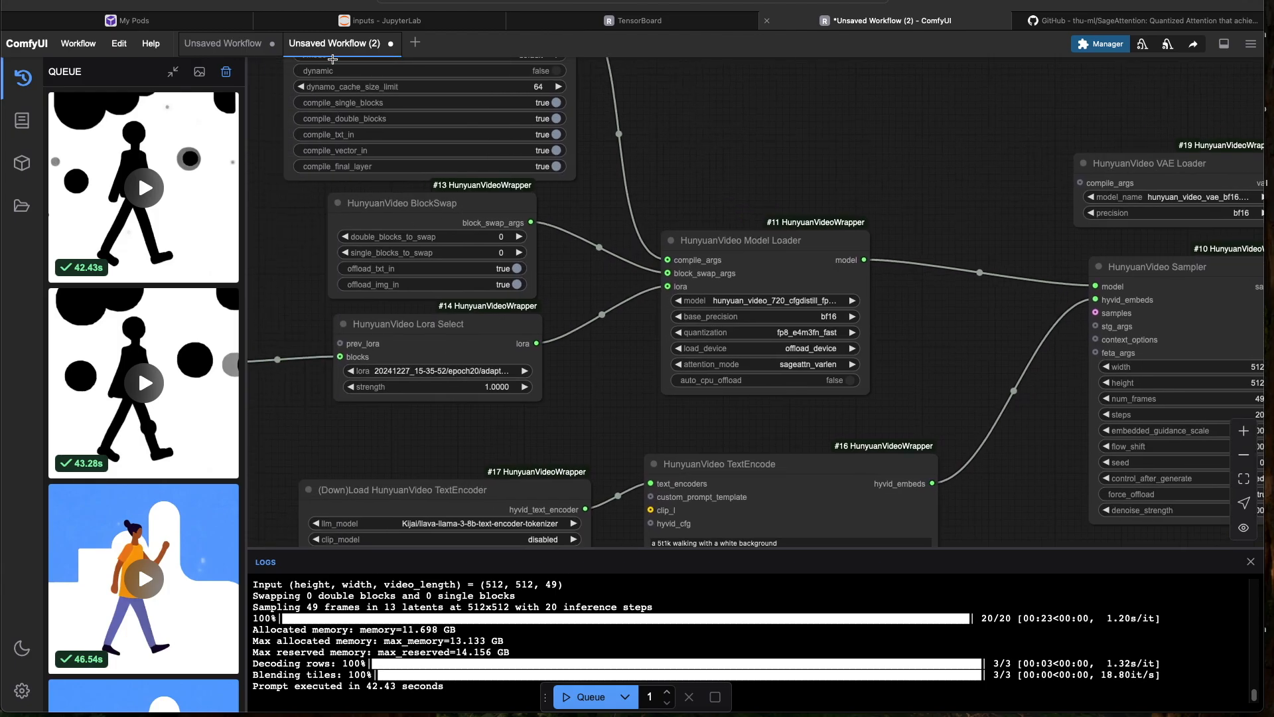
Switch to JupyterLab and open the folder workspace/ComfyUI/models/loras/20241227_15-35-52/epoch18
click(372, 20)
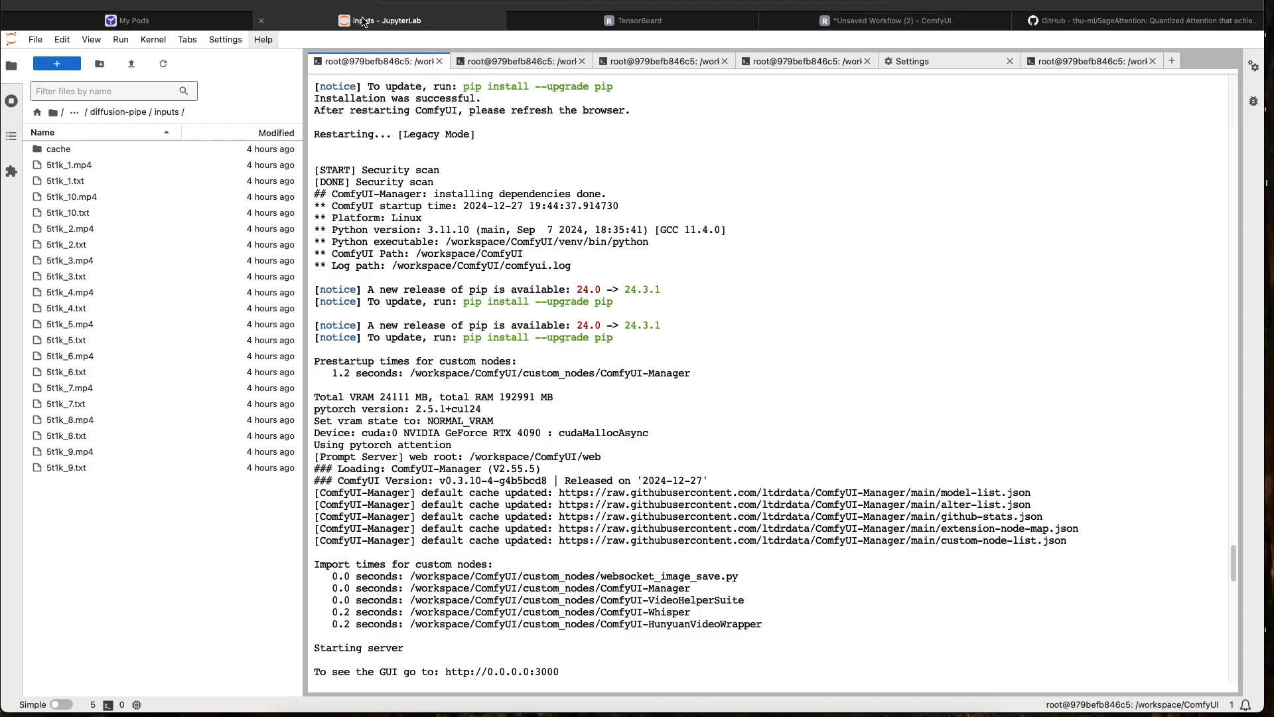
click(117, 112)
click(82, 112)
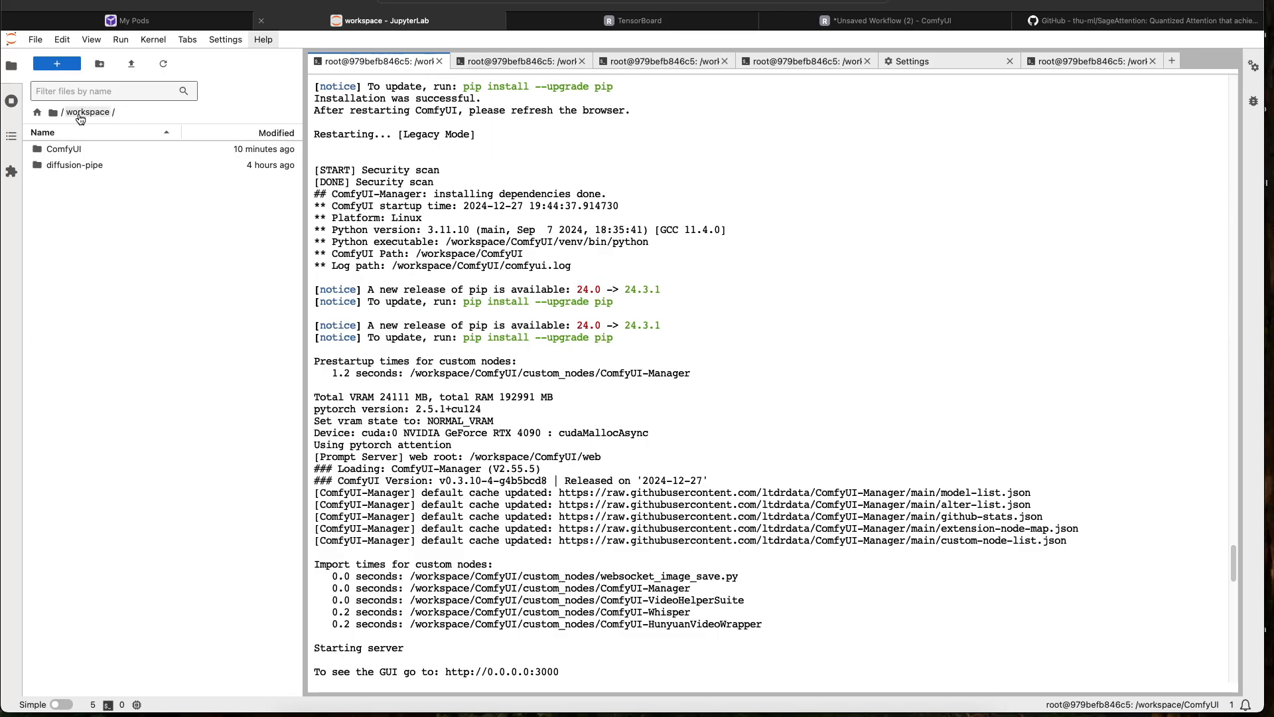
double_click(73, 150)
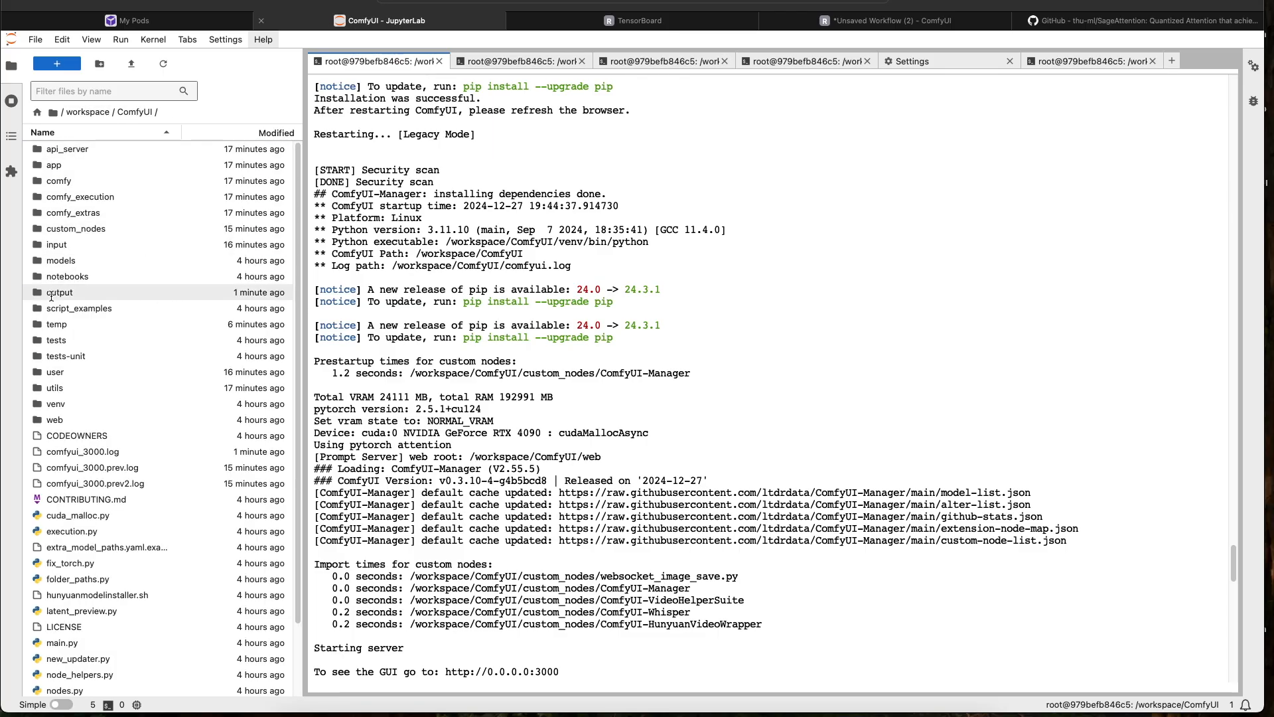
double_click(60, 260)
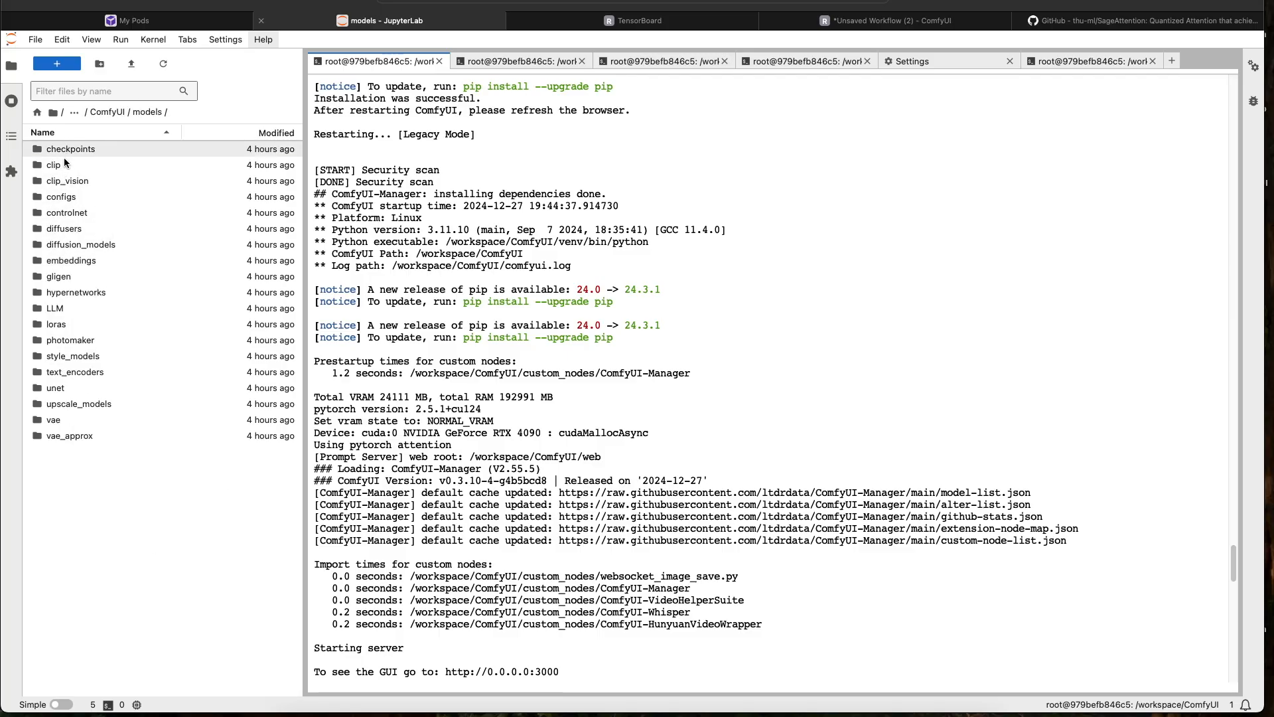
click(58, 326)
double_click(58, 326)
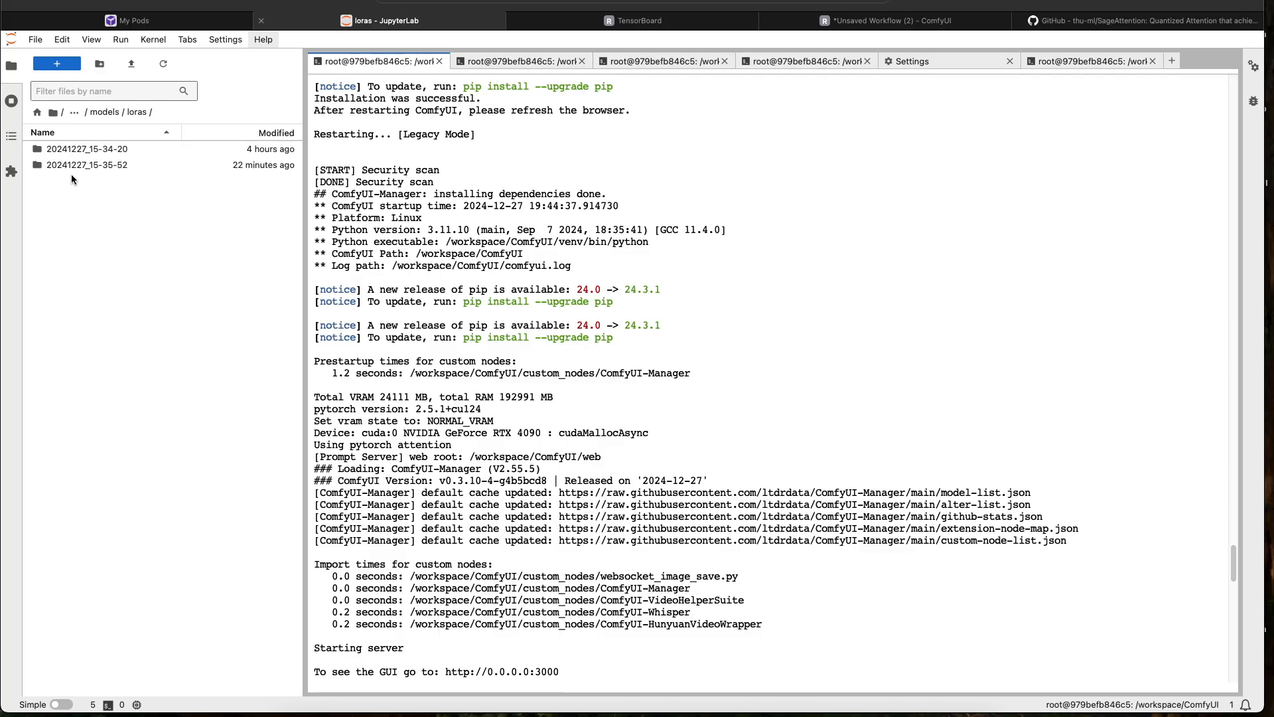
double_click(88, 164)
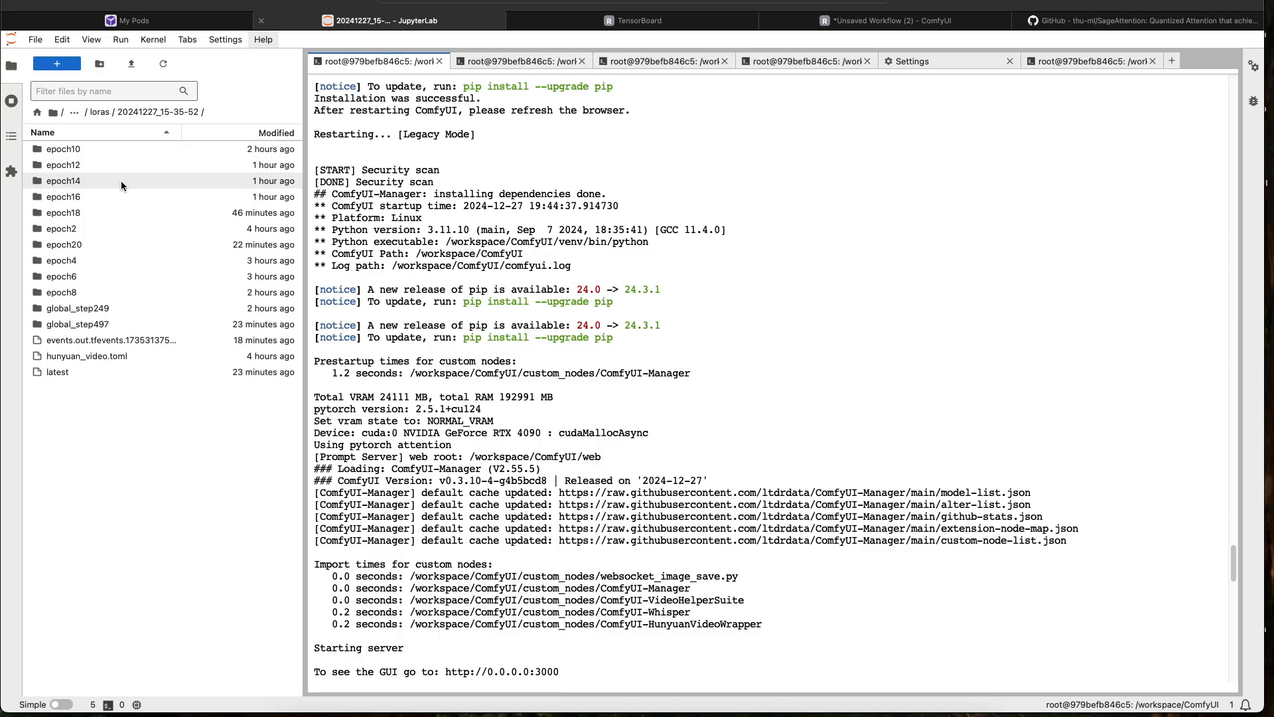
click(102, 214)
double_click(102, 213)
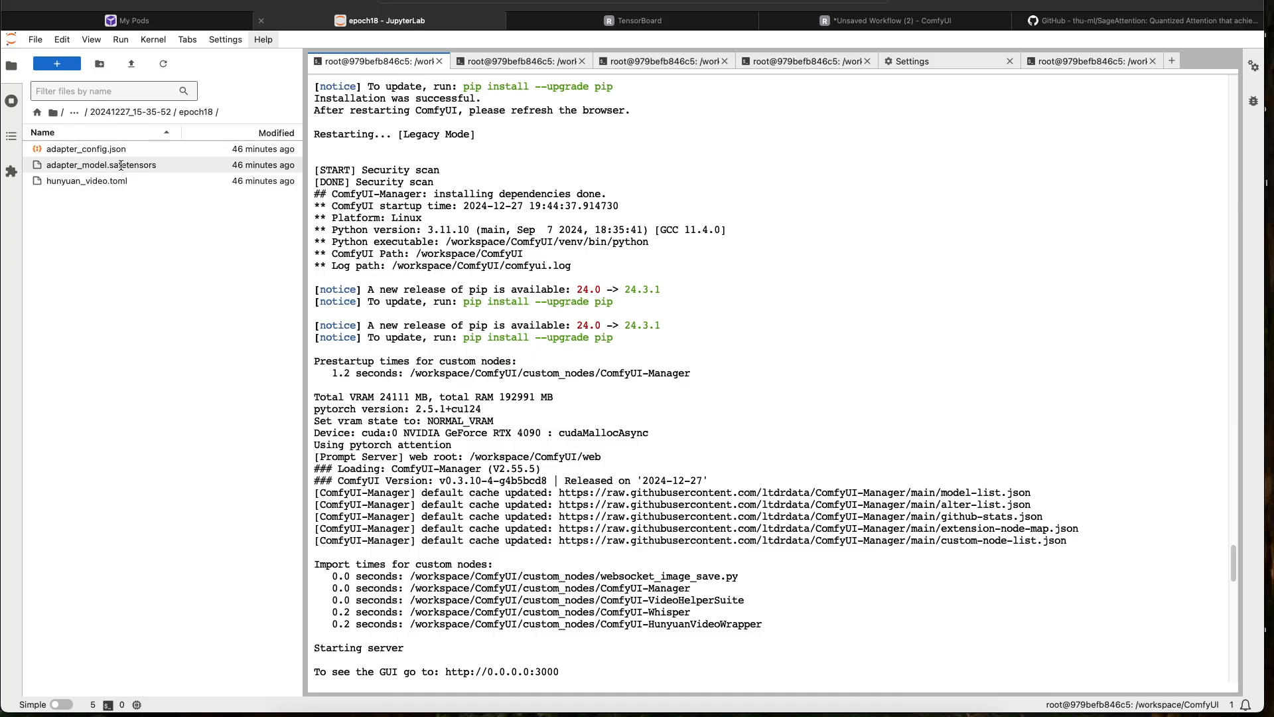
Rename epoch18's adapter_model.safetensors as 5t1k_18.safetensors and download it
right_click(121, 164)
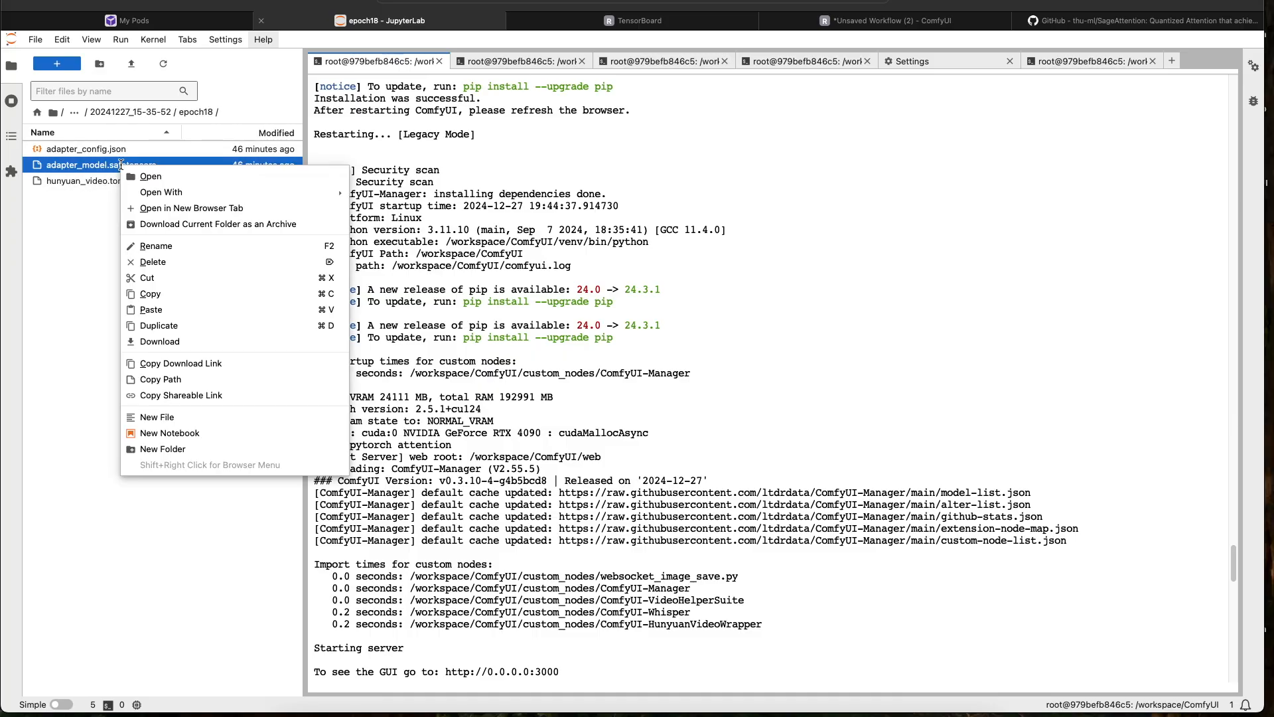
click(169, 237)
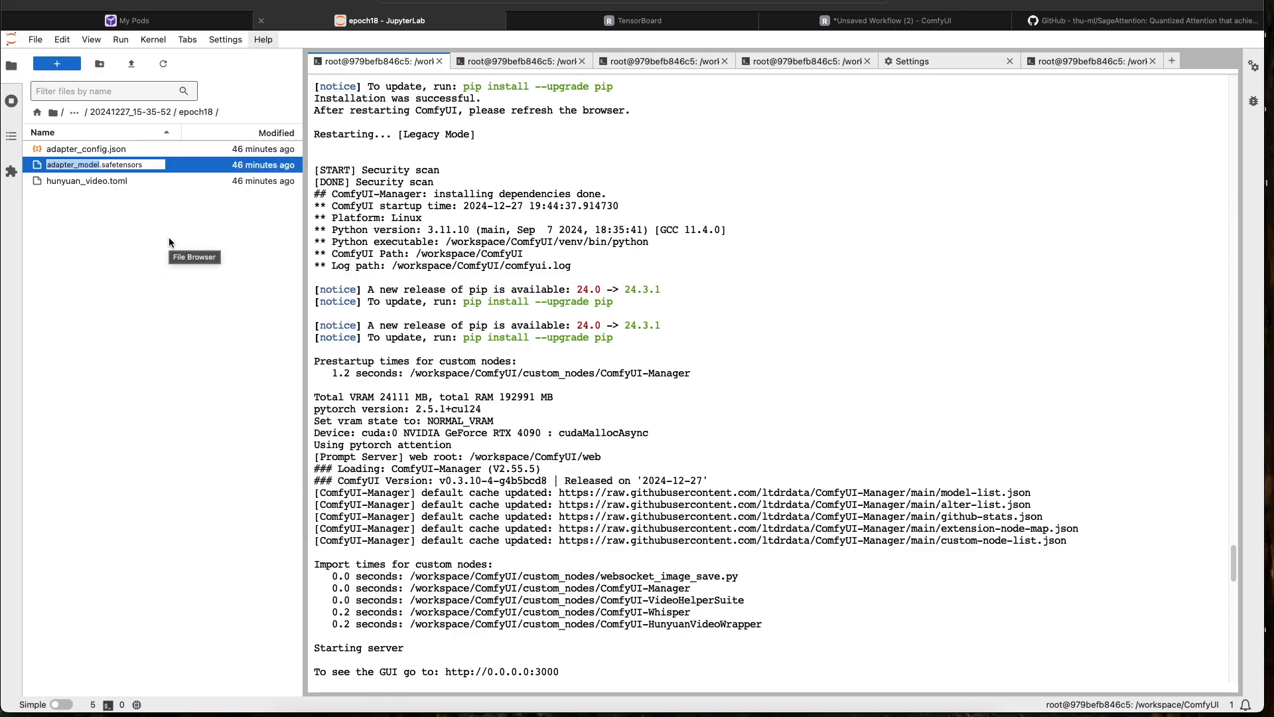
text(5)
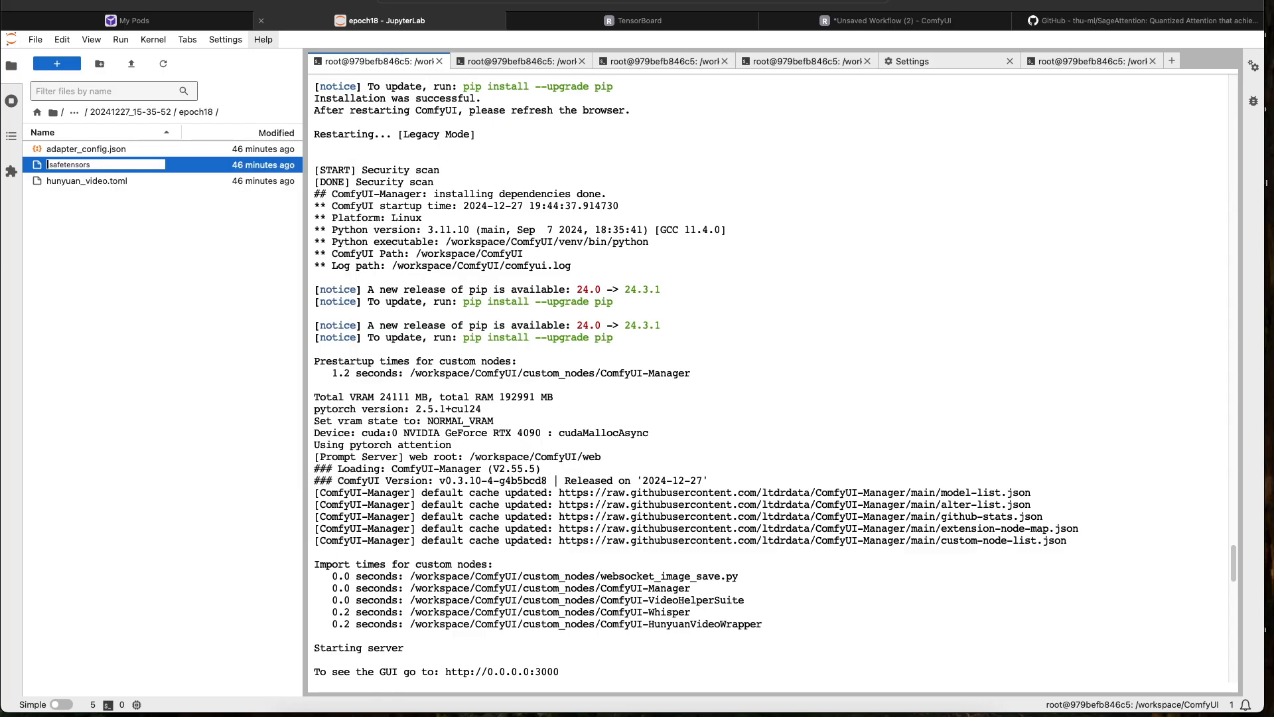
text(t1k_18)
key(Return)
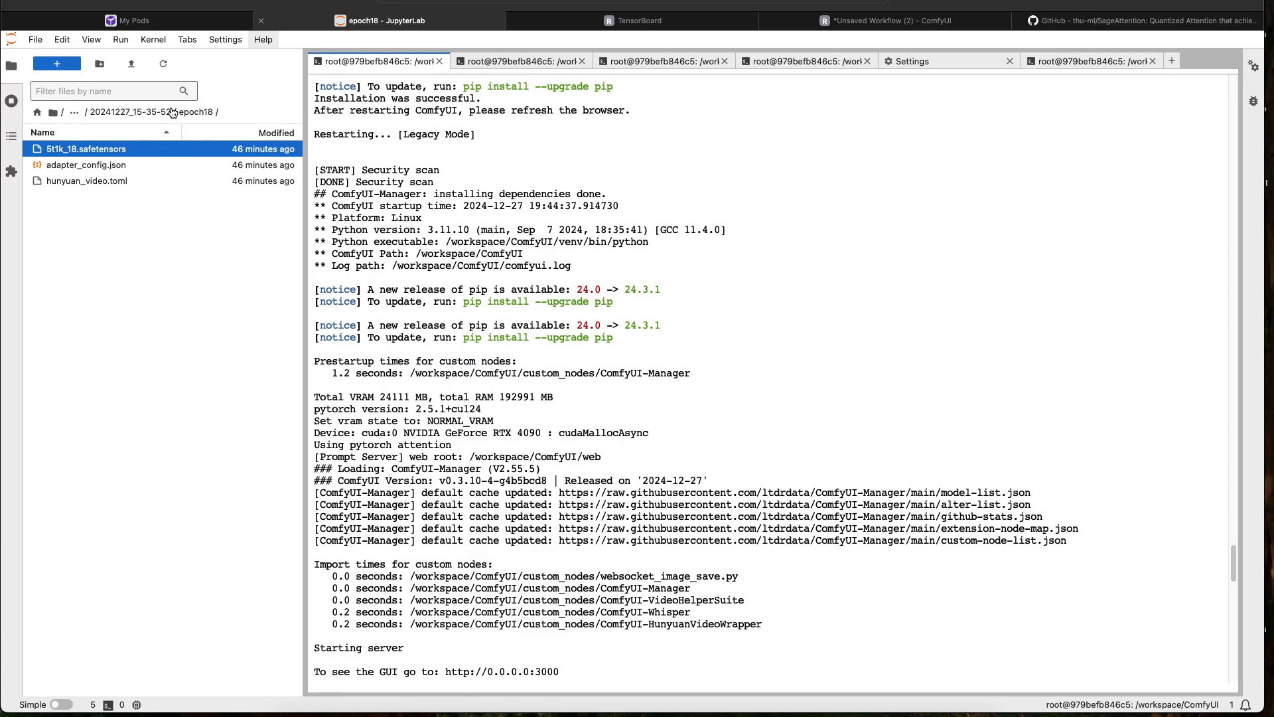
right_click(108, 150)
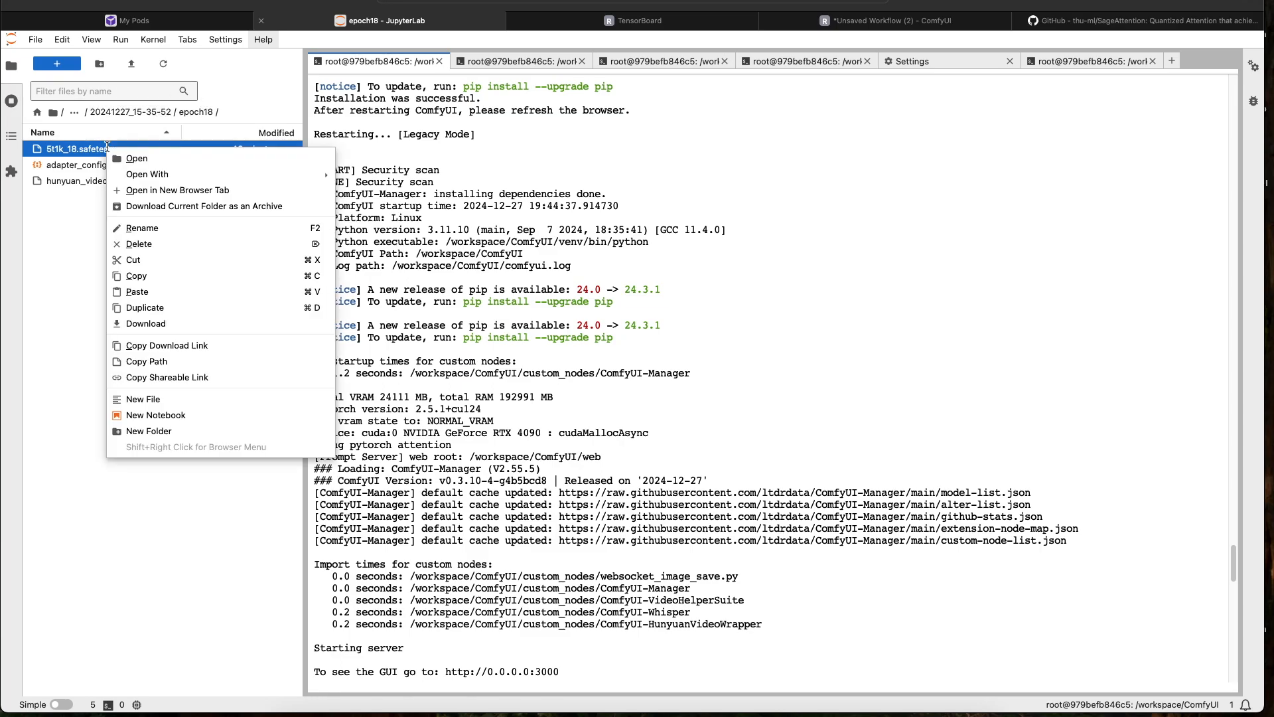
click(146, 323)
click(749, 386)
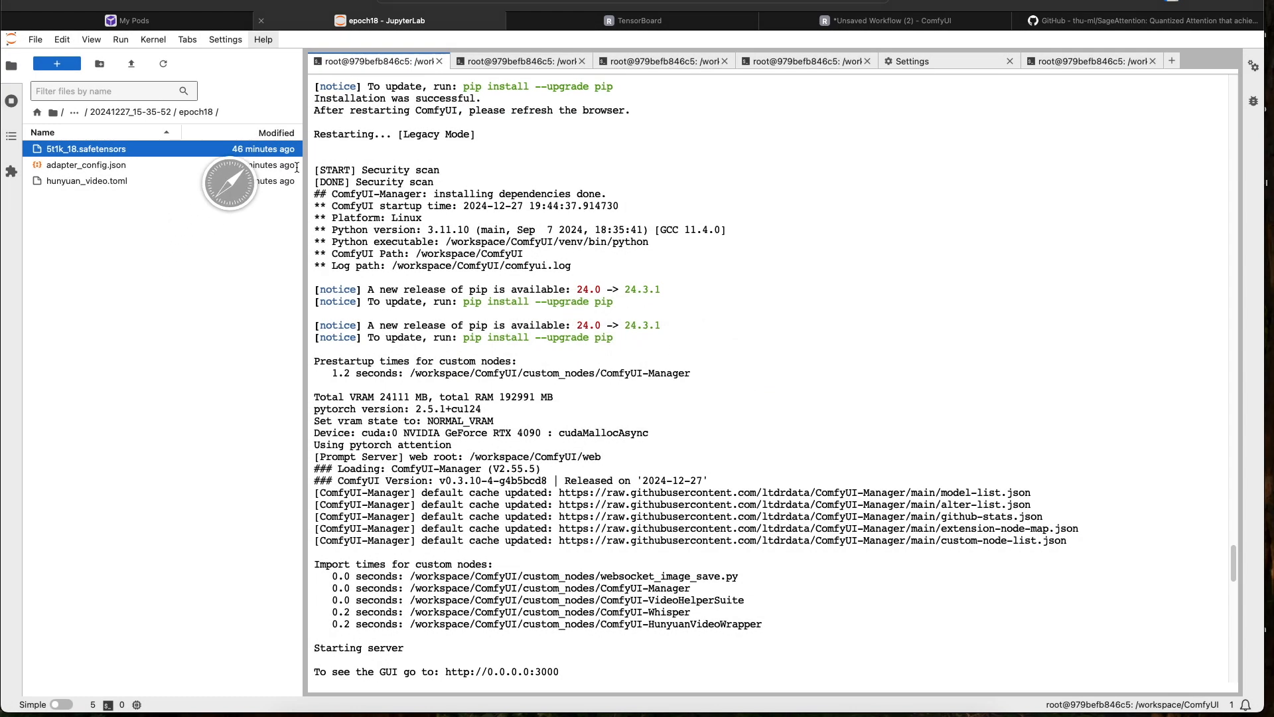
Open the epoch20 folder of the 20241227_15-35-52 training run
click(131, 112)
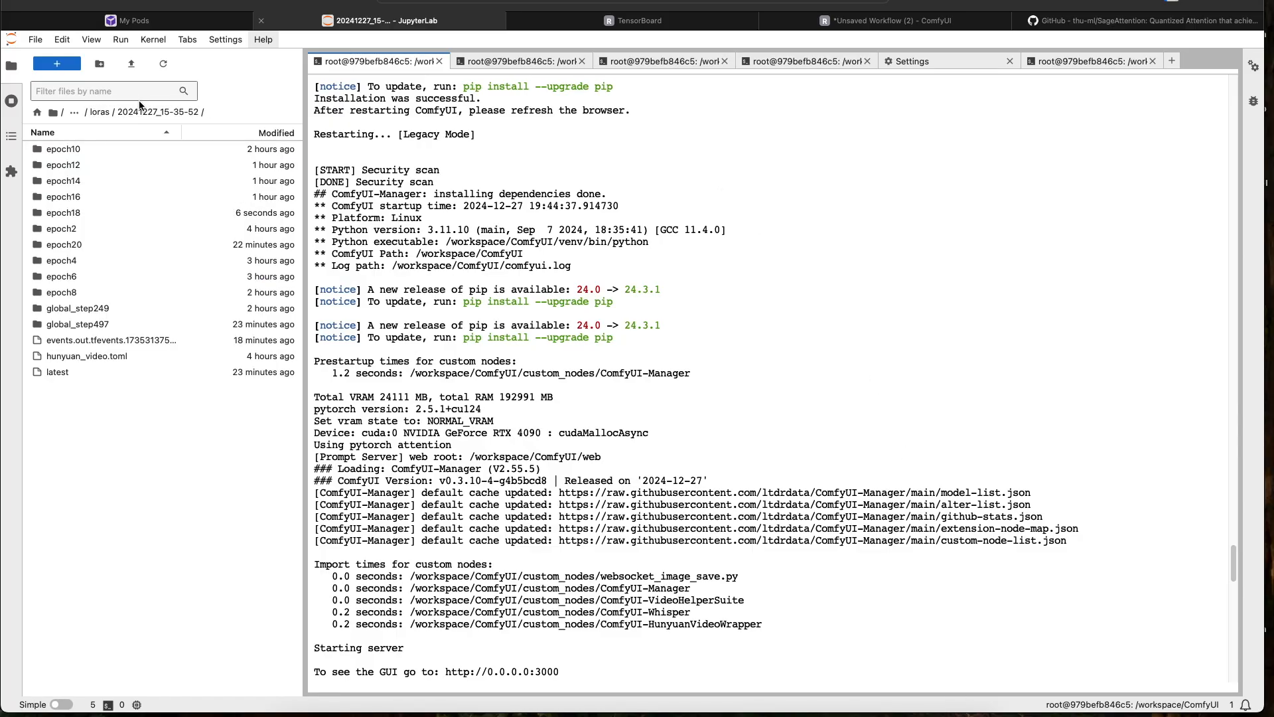
double_click(85, 242)
click(104, 164)
right_click(103, 165)
click(135, 262)
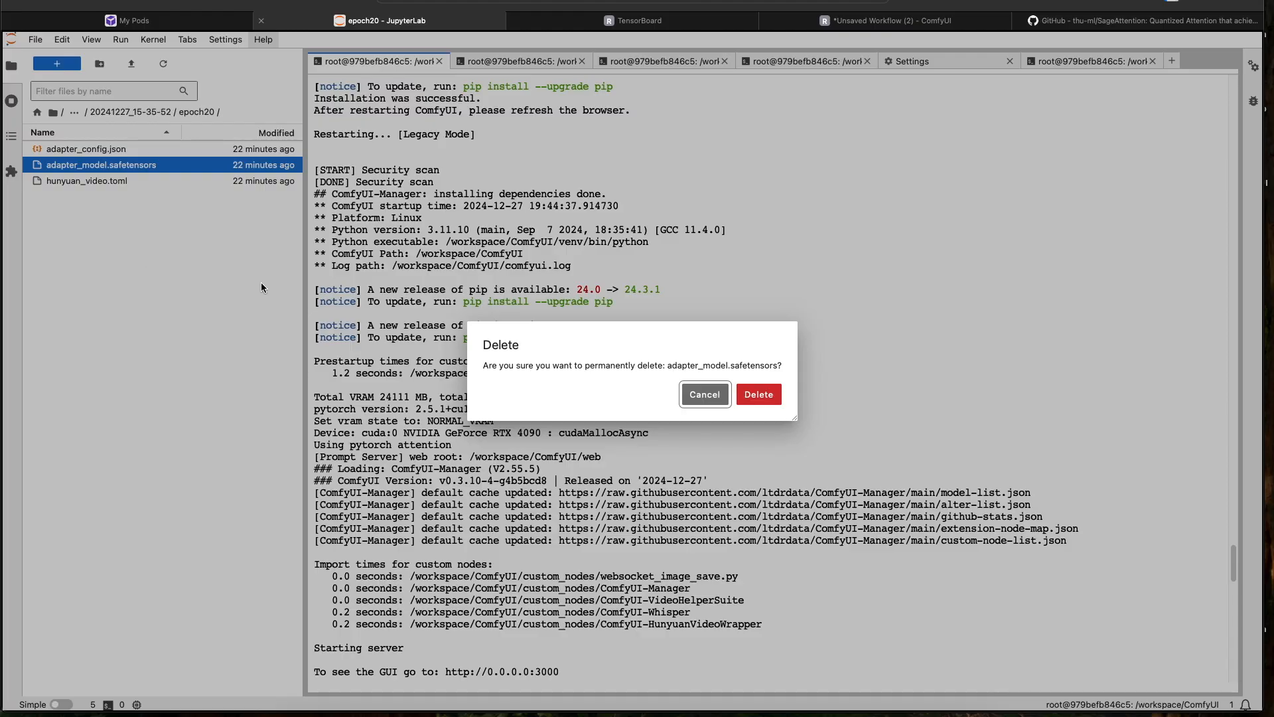
click(705, 396)
Rename epoch20's adapter_model.safetensors as 5s1k_20.safetensors and download it
right_click(122, 167)
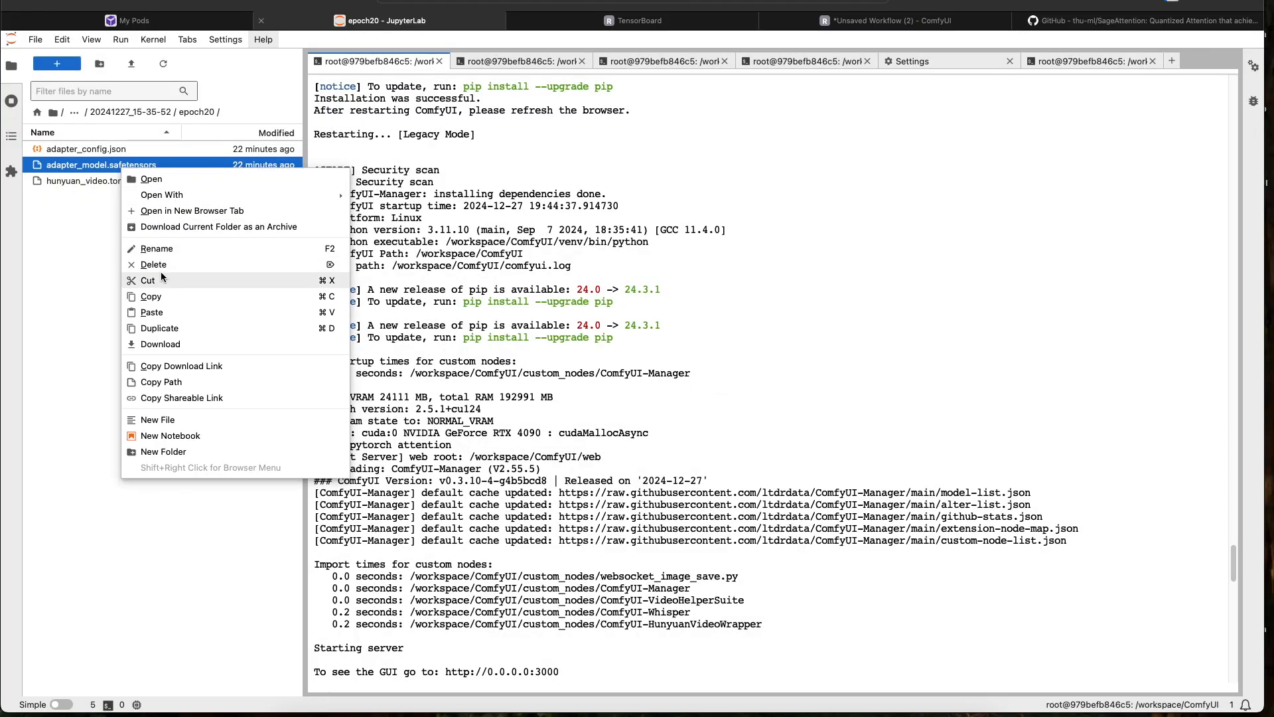
click(158, 249)
key(BackSpace)
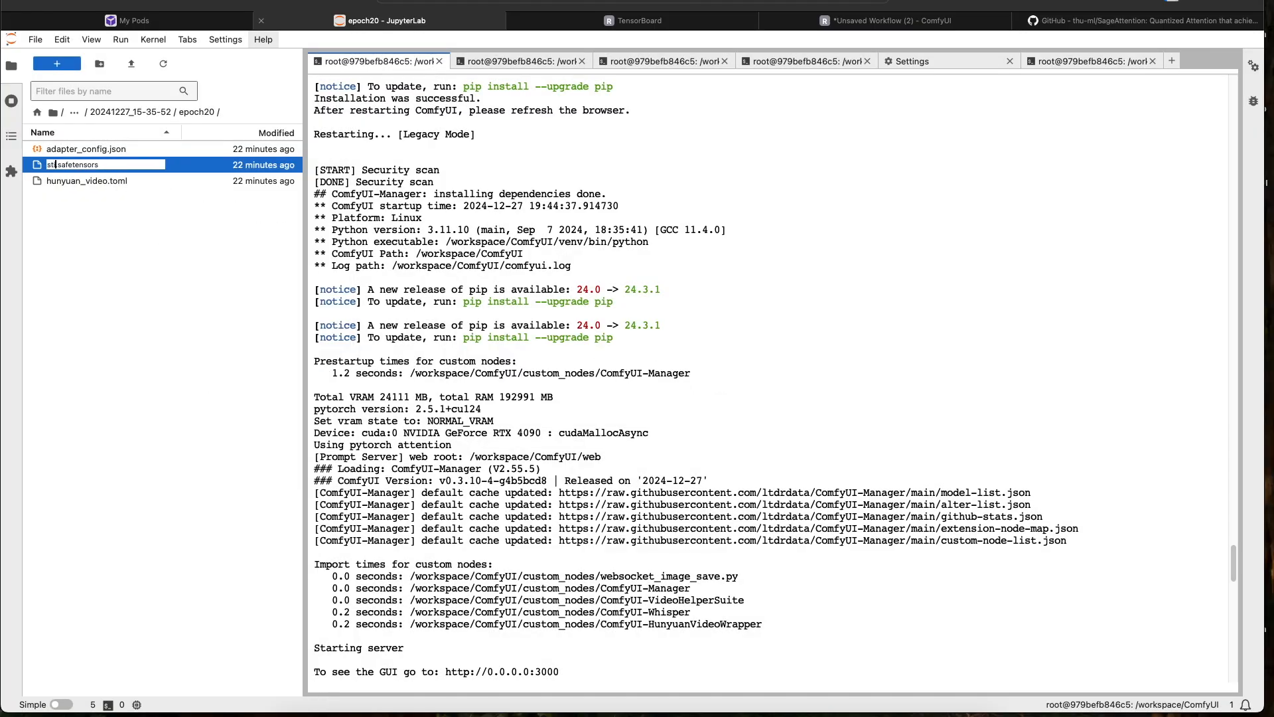
text(5s1k)
text(_lora)
key(Return)
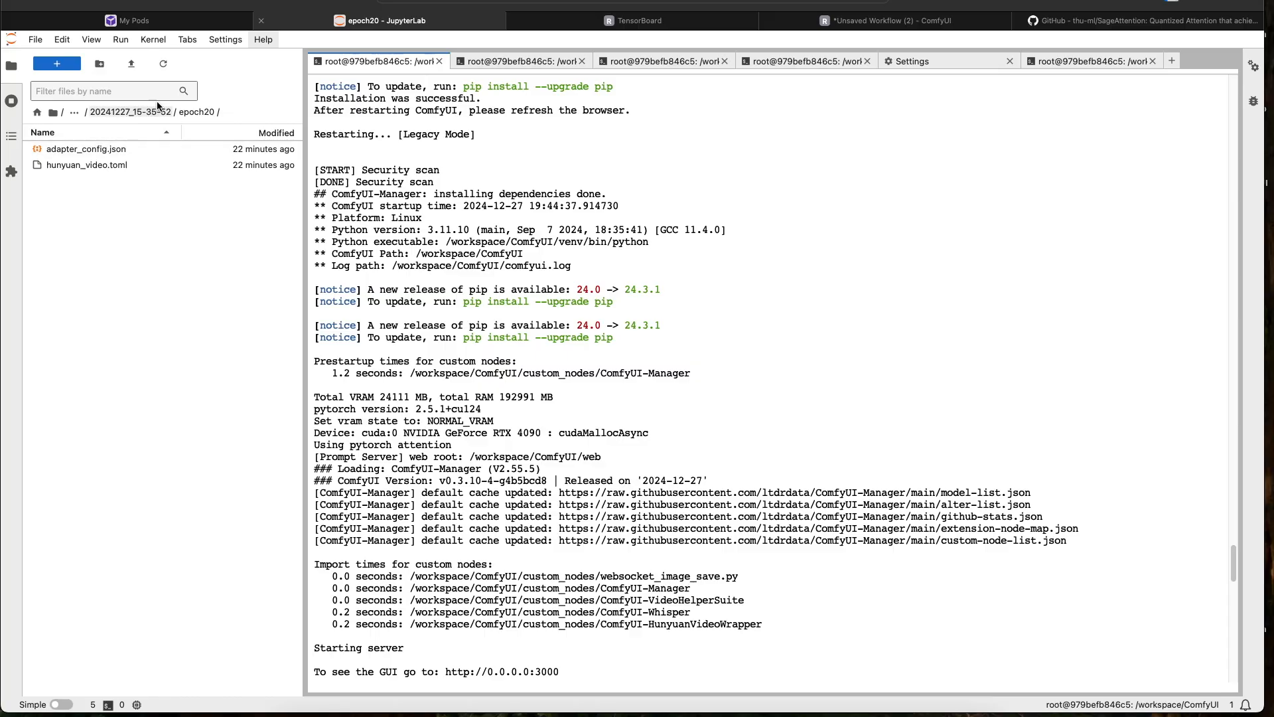
right_click(108, 148)
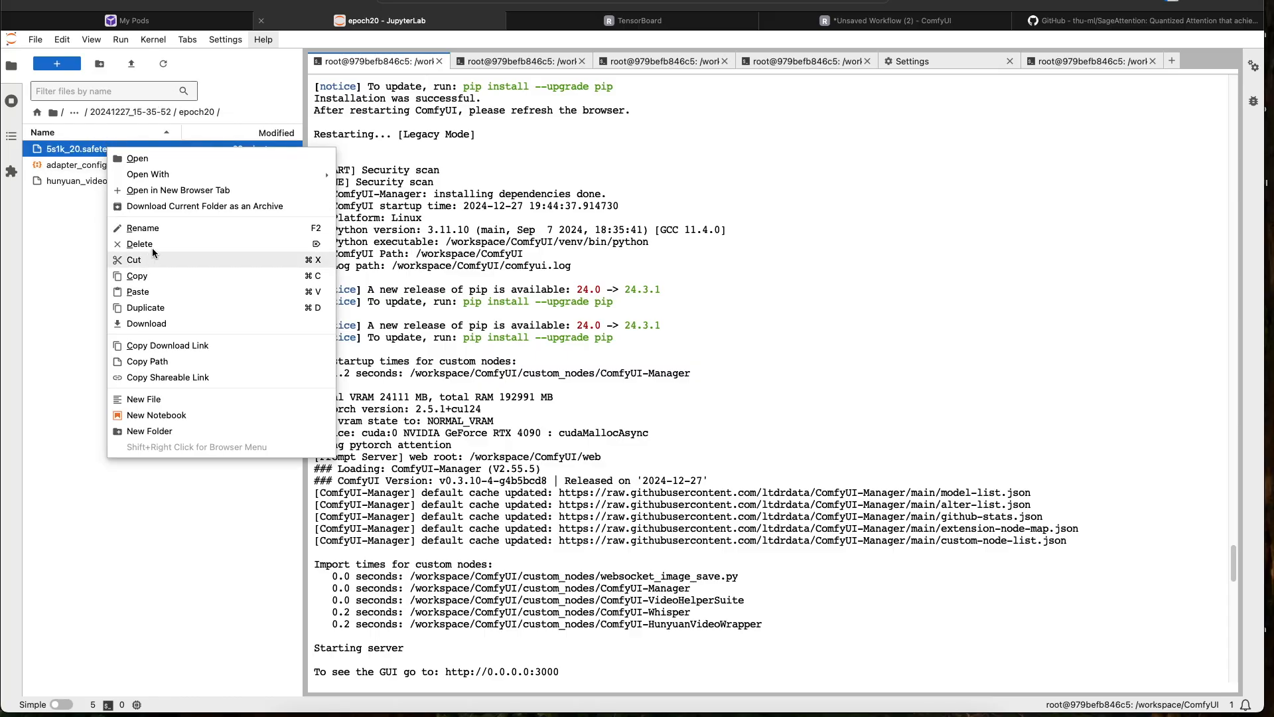
click(147, 324)
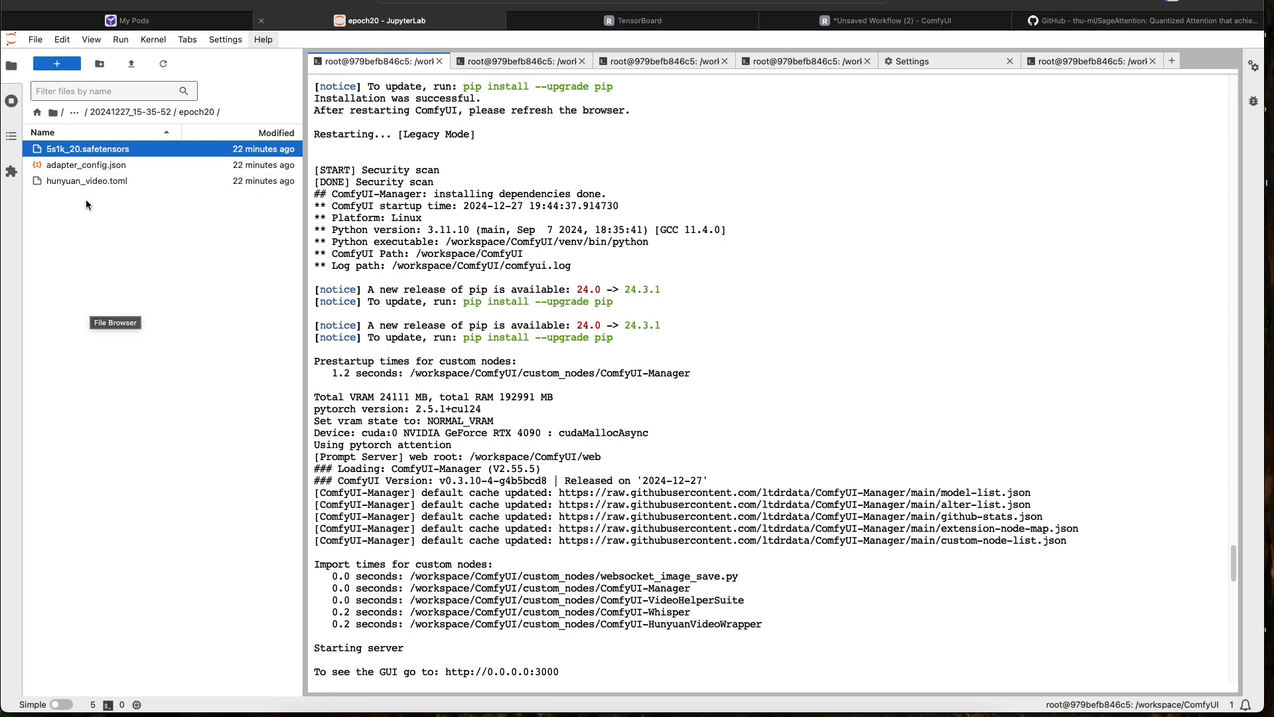
Go back up to the models/loras folder in the file browser
click(101, 113)
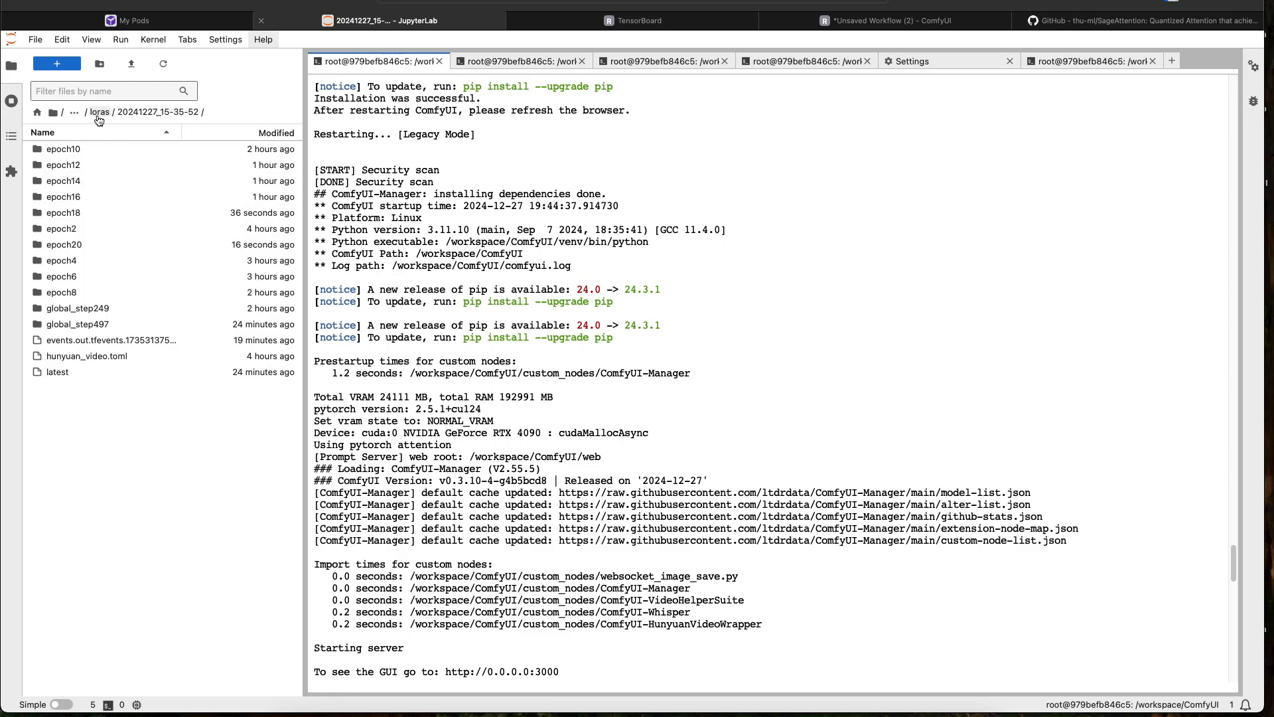
click(98, 113)
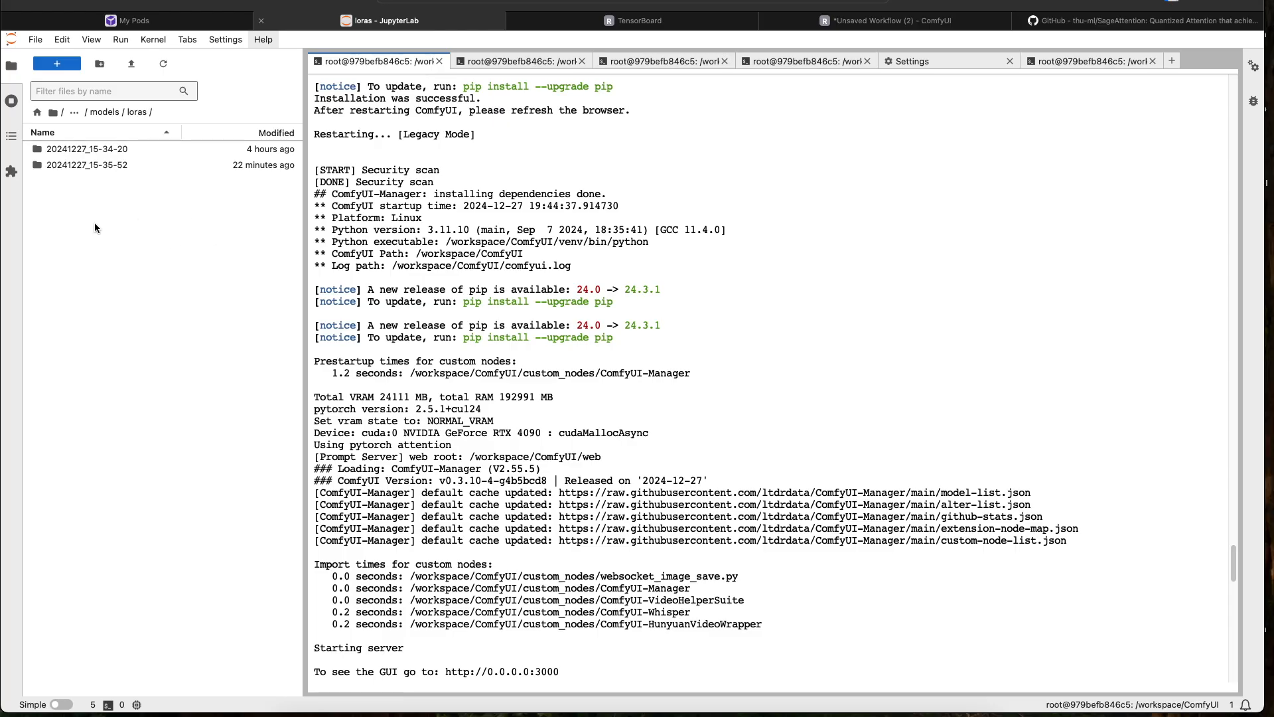
Look over the whole HunyuanVideo node graph in ComfyUI, from Lora Block Edit to Video Combine, and return to JupyterLab
click(886, 21)
scroll(725, 193, down, 5)
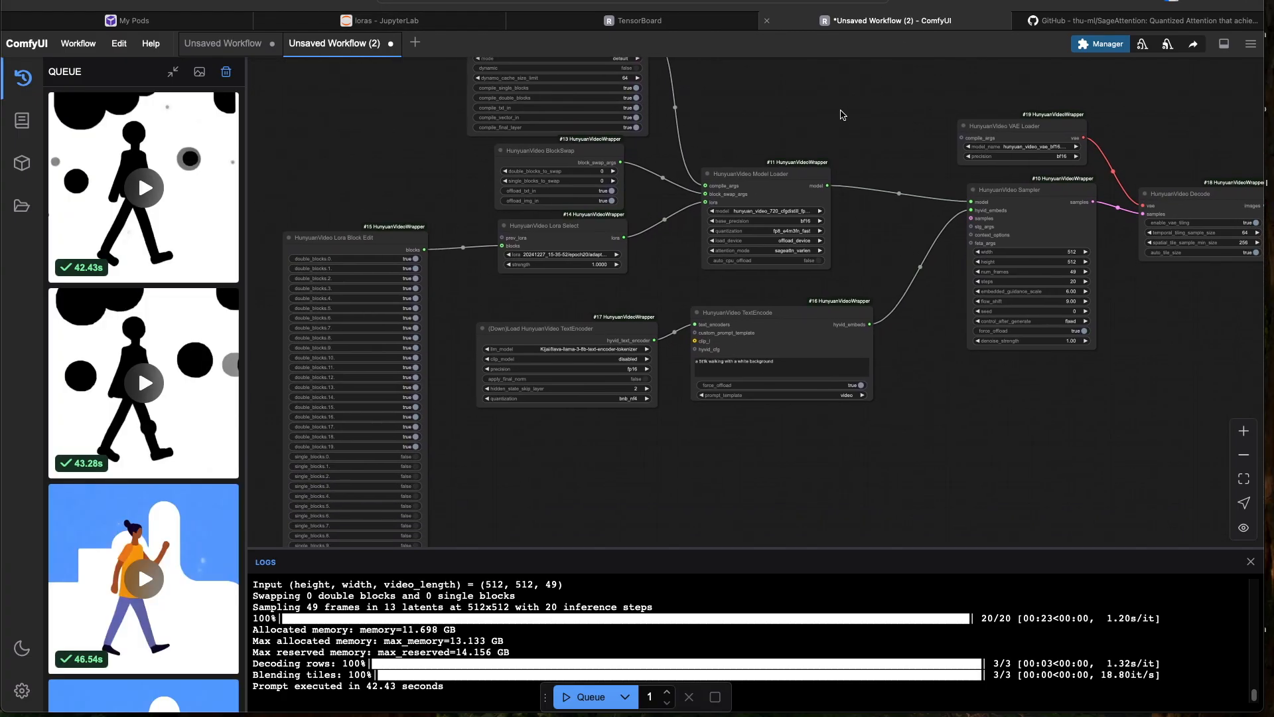
scroll(841, 115, down, 1)
drag(841, 116, 716, 137)
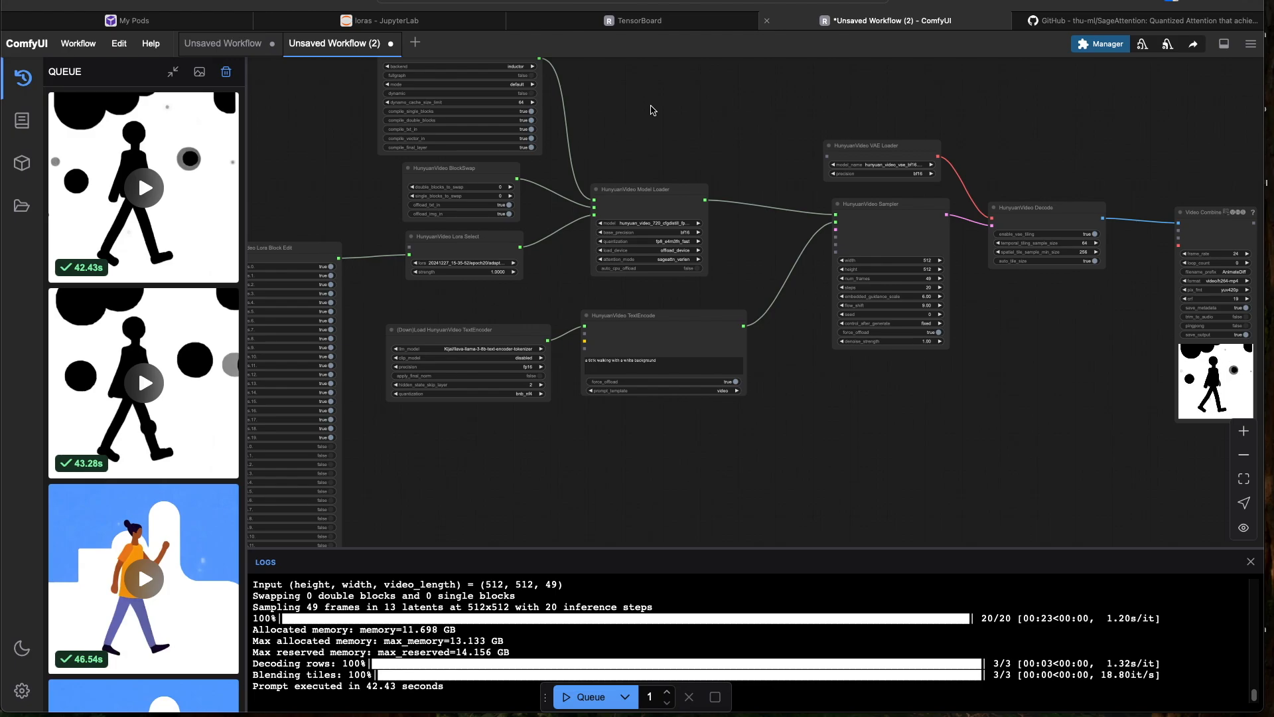
click(425, 21)
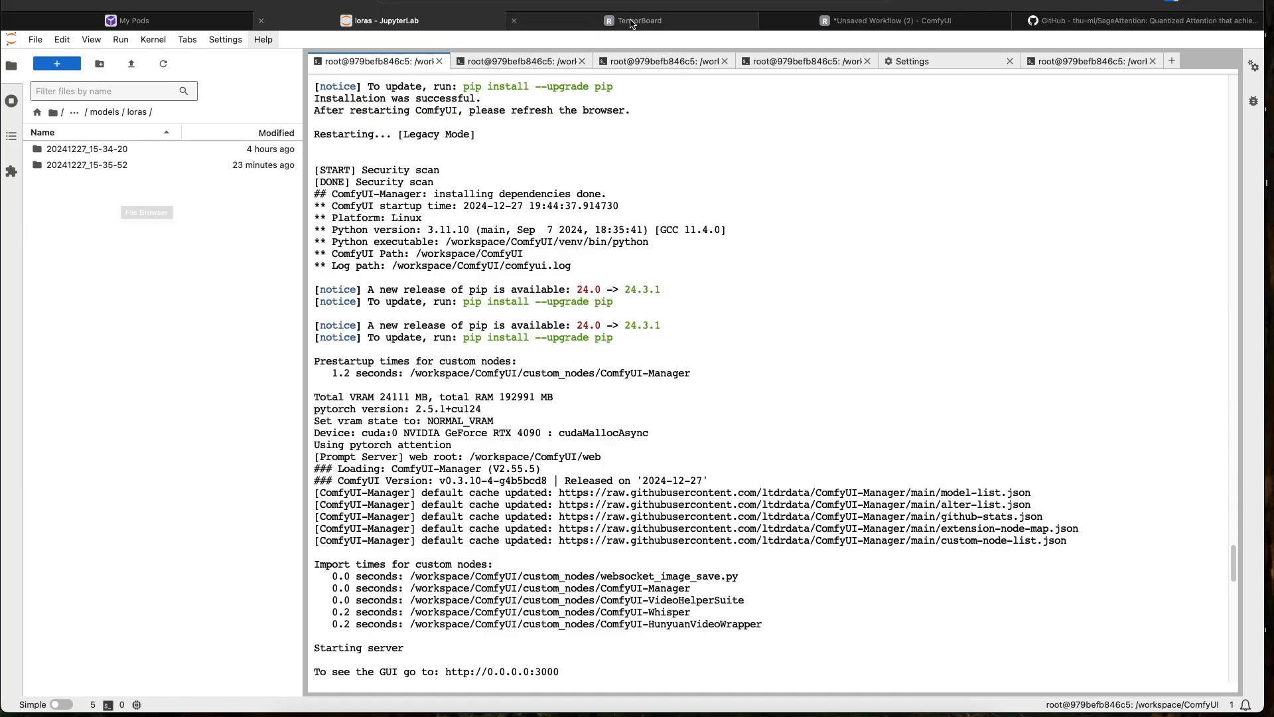
Switch to ComfyUI and review the Unsaved Workflow (2) graph, from the LoRA, model loader and text encoder nodes to the sampler and video output
click(876, 20)
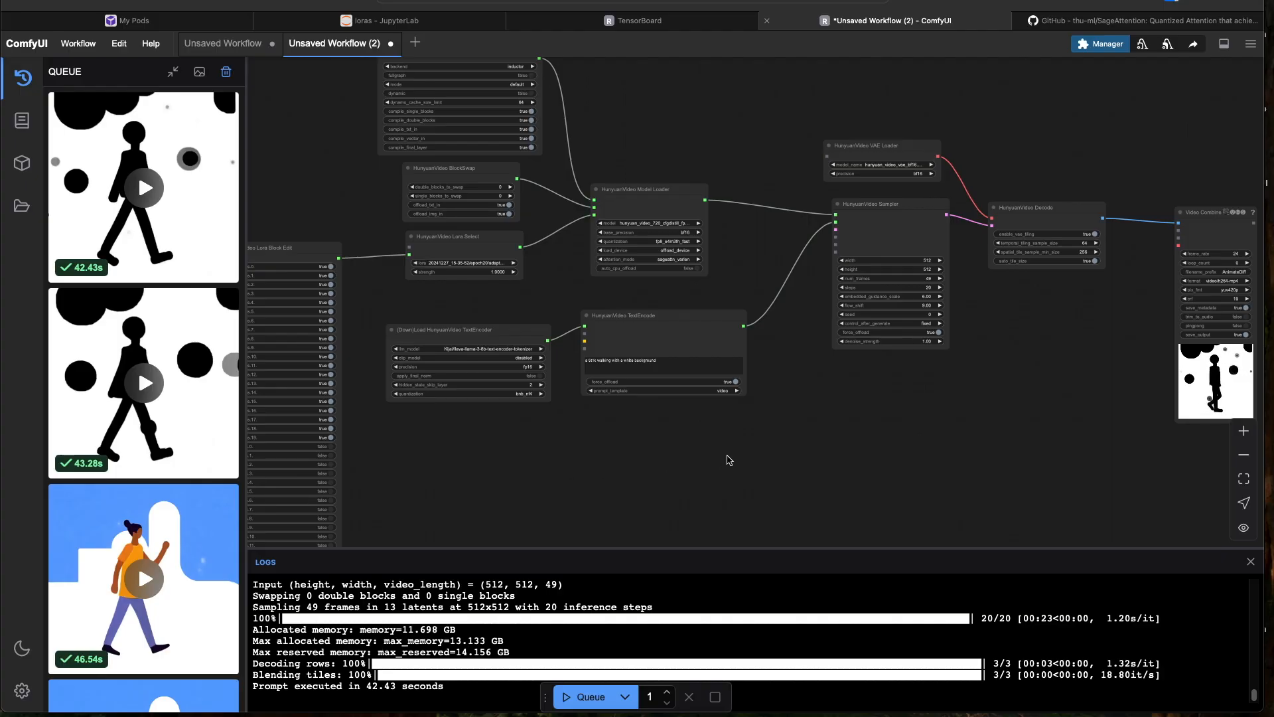
drag(733, 458, 658, 447)
drag(586, 418, 643, 418)
scroll(647, 418, down, 2)
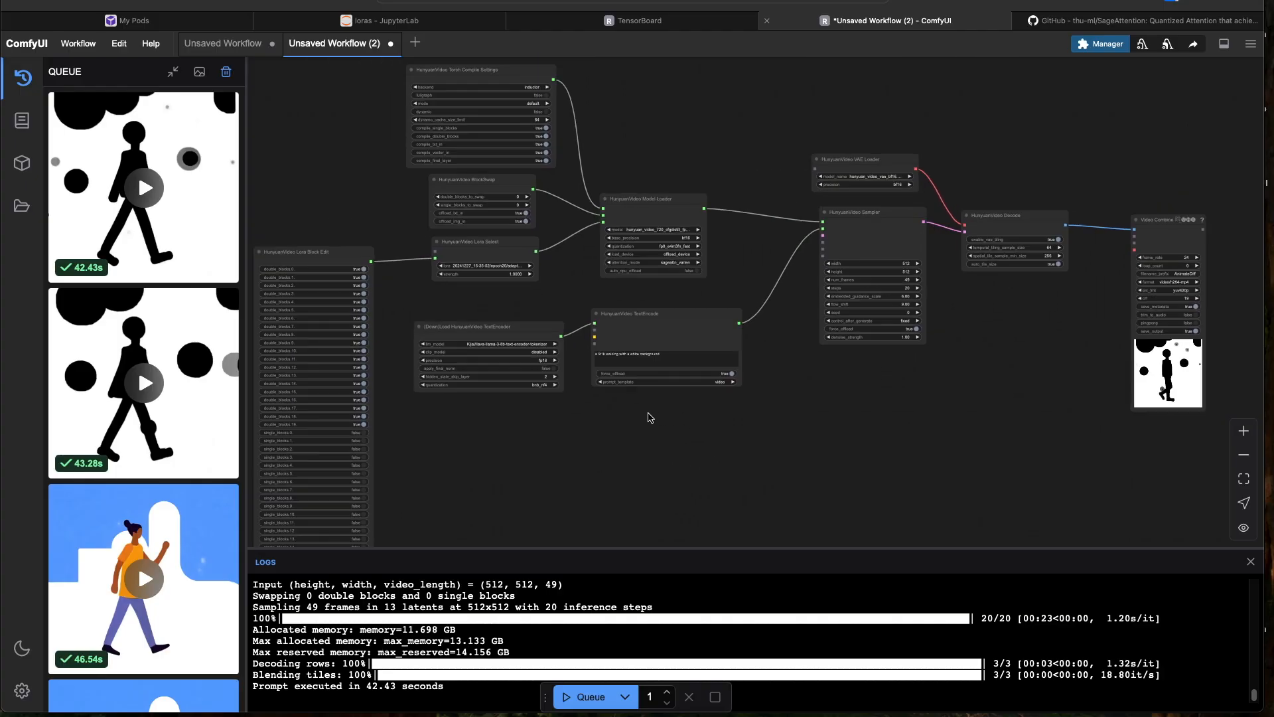
scroll(654, 421, up, 4)
drag(669, 424, 739, 476)
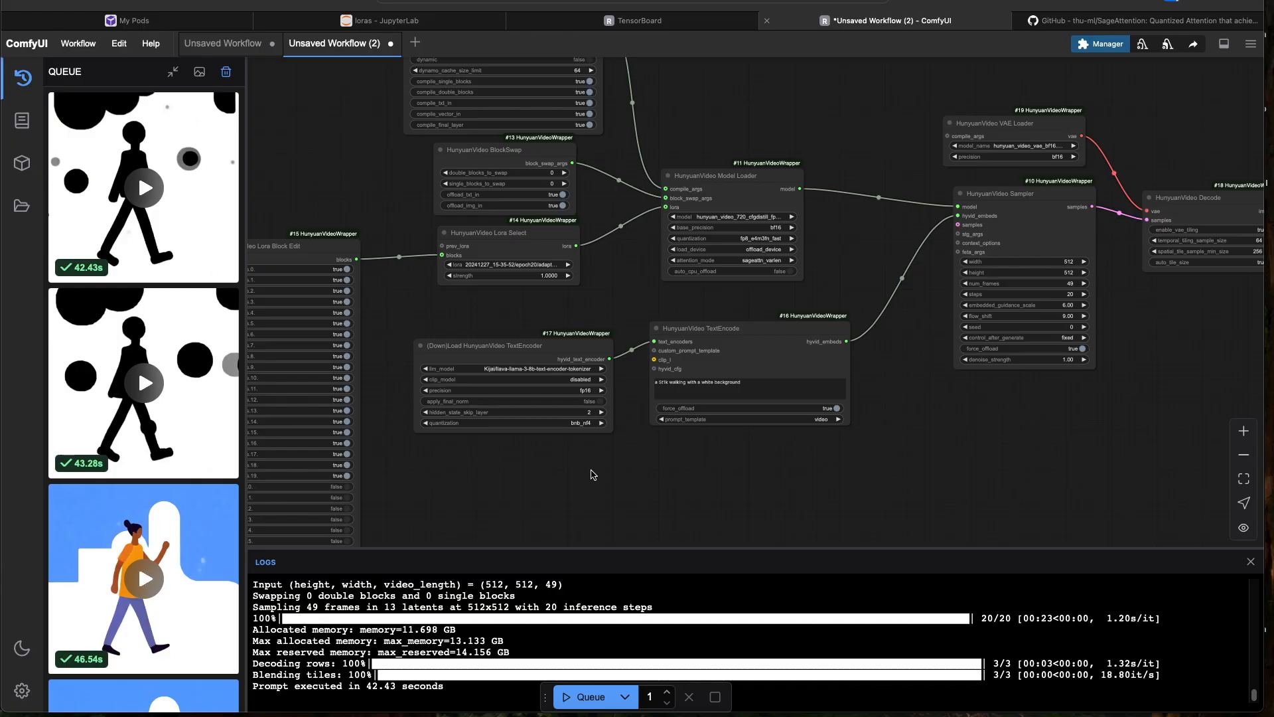
scroll(583, 465, down, 2)
drag(761, 488, 806, 477)
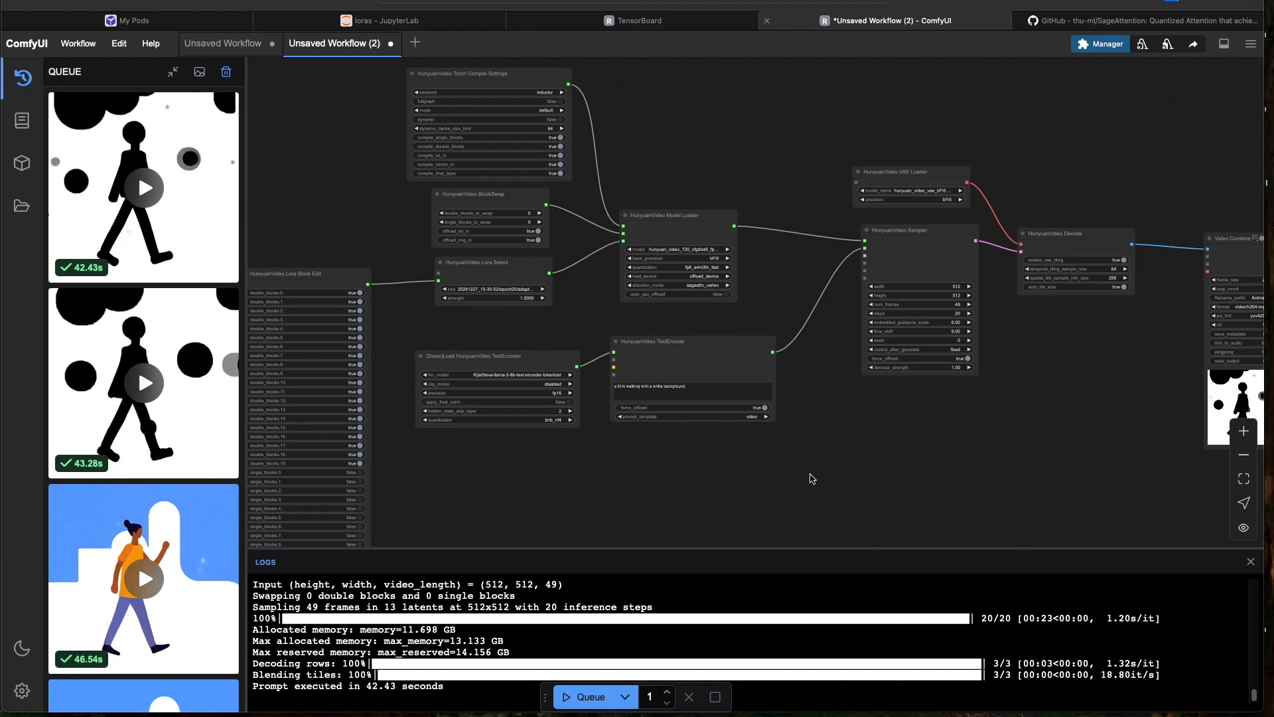
scroll(812, 478, down, 1)
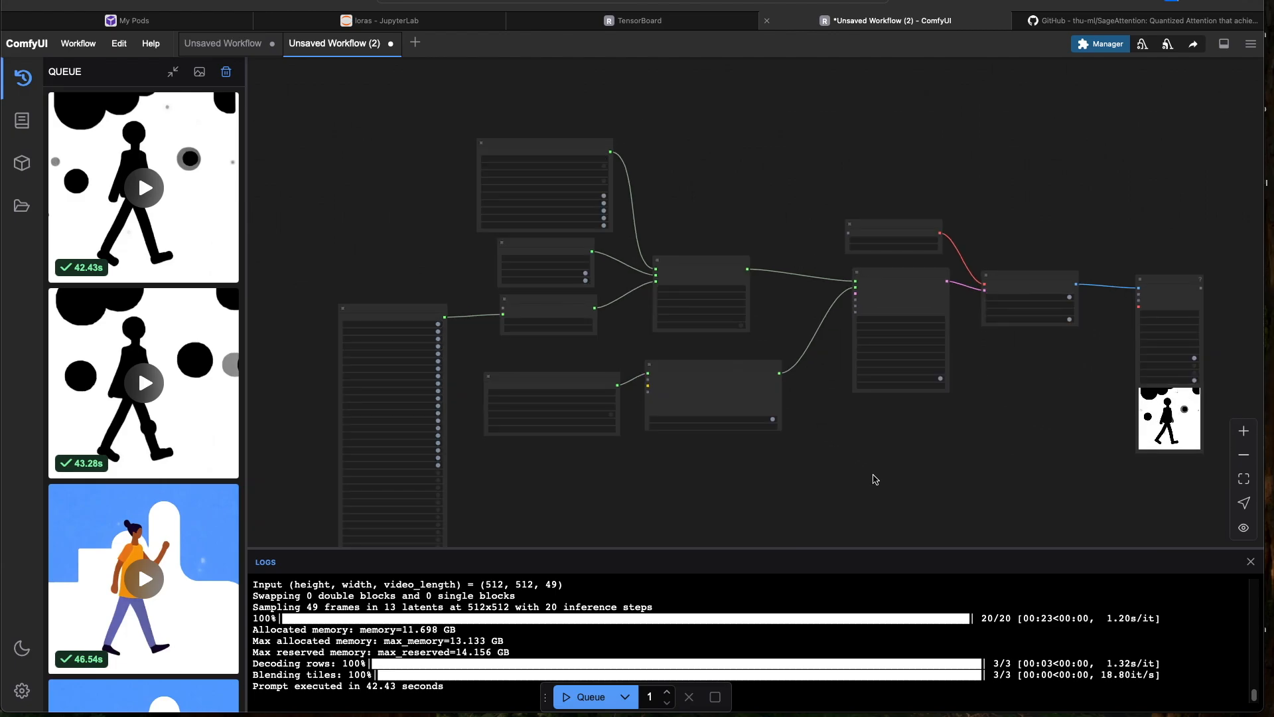
scroll(876, 480, up, 2)
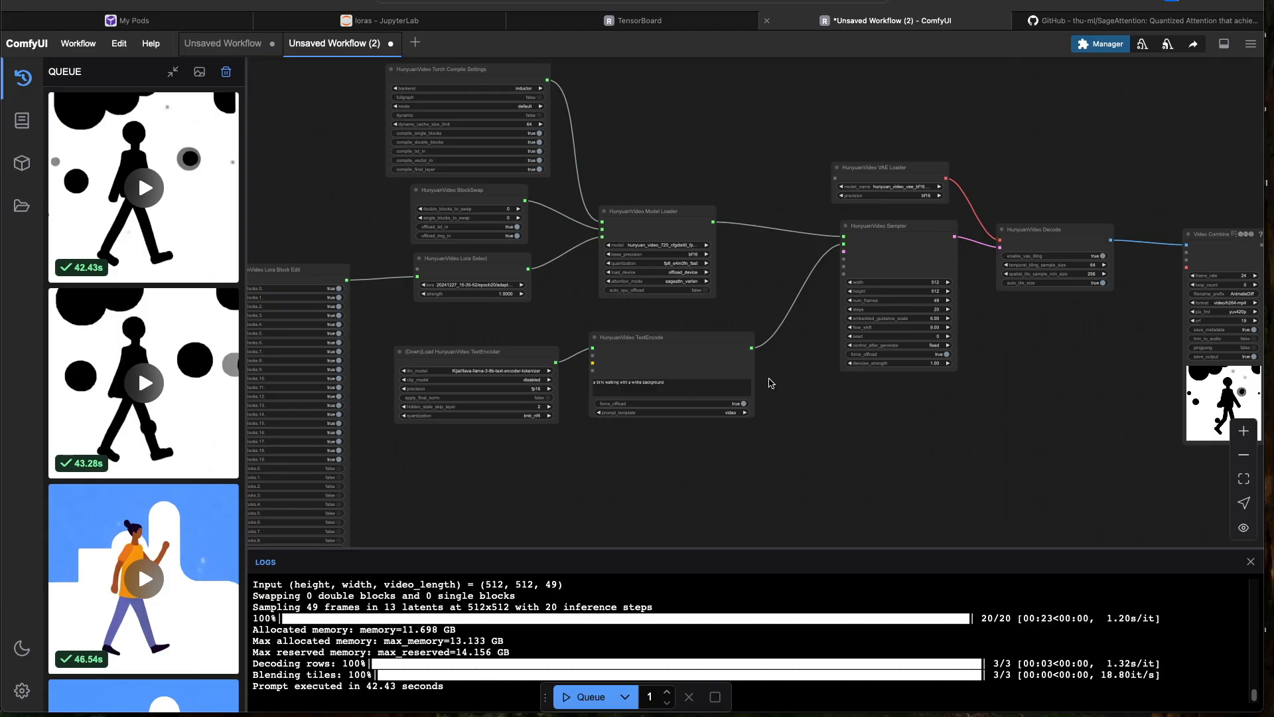
Check the computer's Downloads folder for the downloaded LoRA safetensors files, and close its file list
click(959, 712)
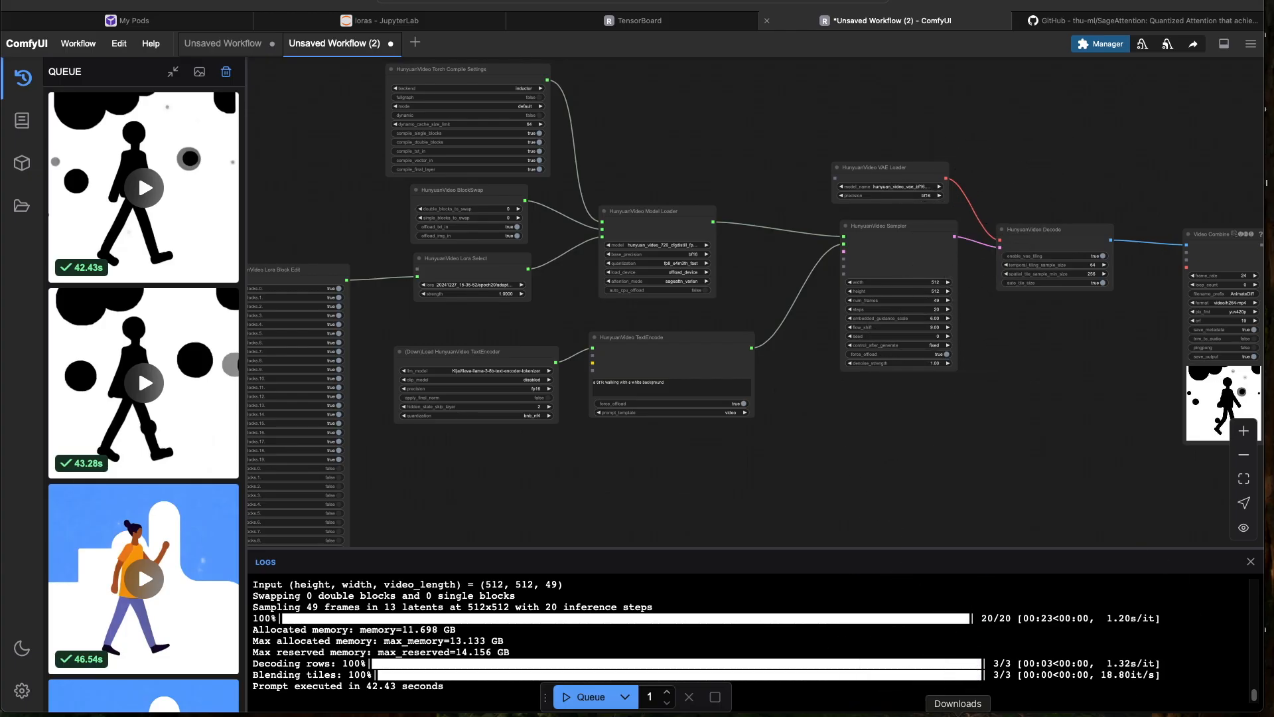
click(958, 714)
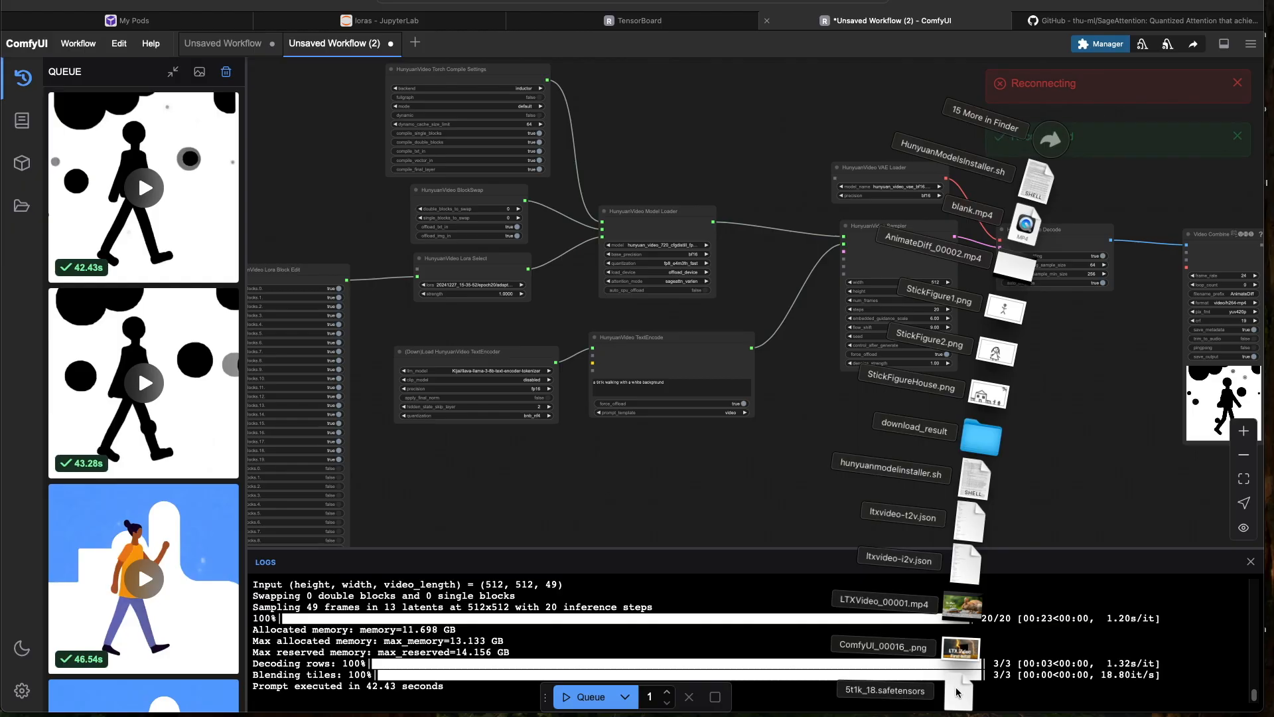
click(919, 4)
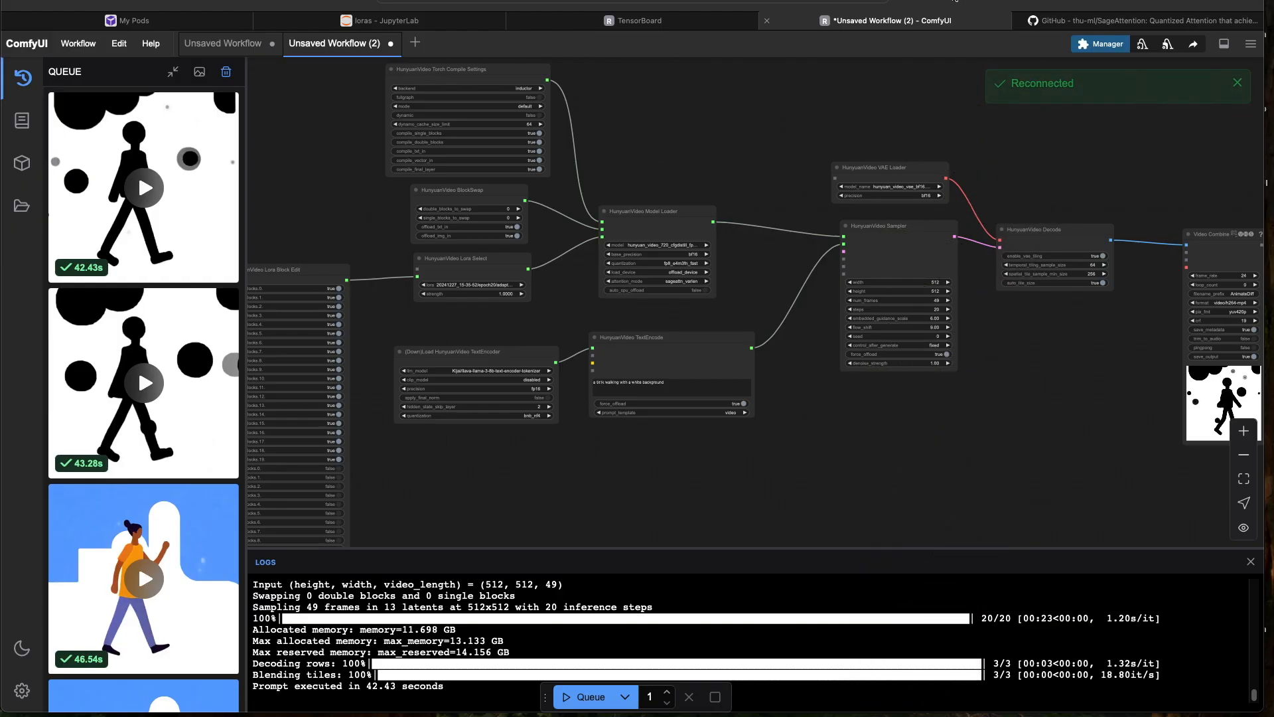